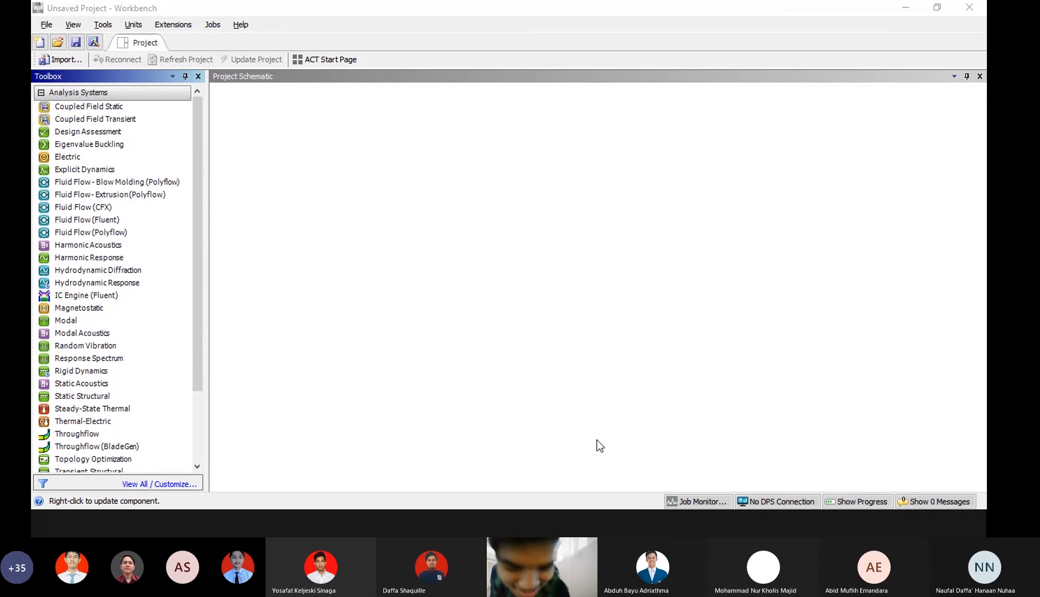
Add a Static Structural analysis system to the empty project schematic.
left_click(590, 302)
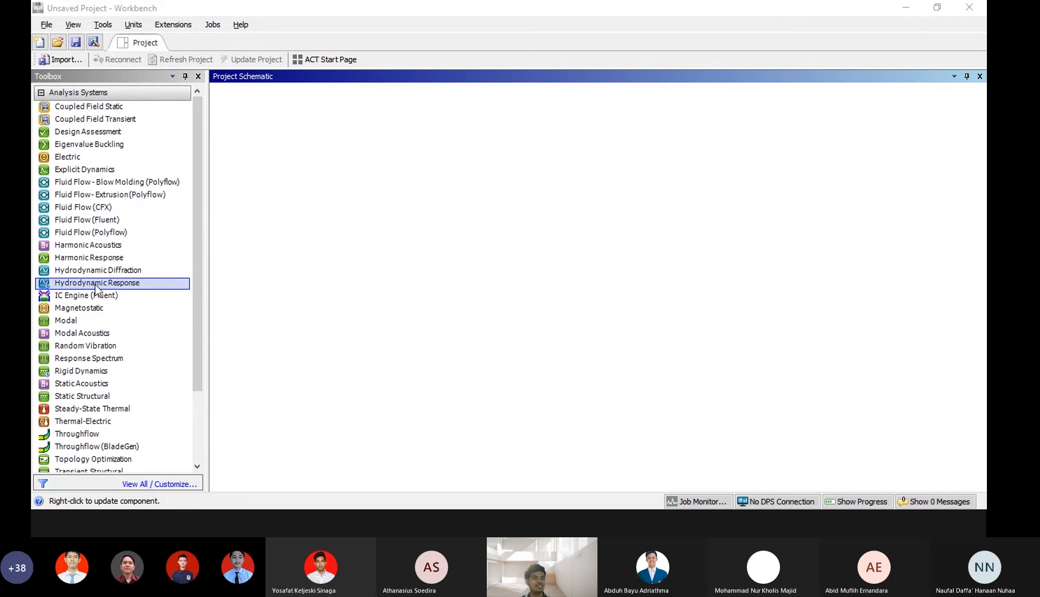
left_click(91, 395)
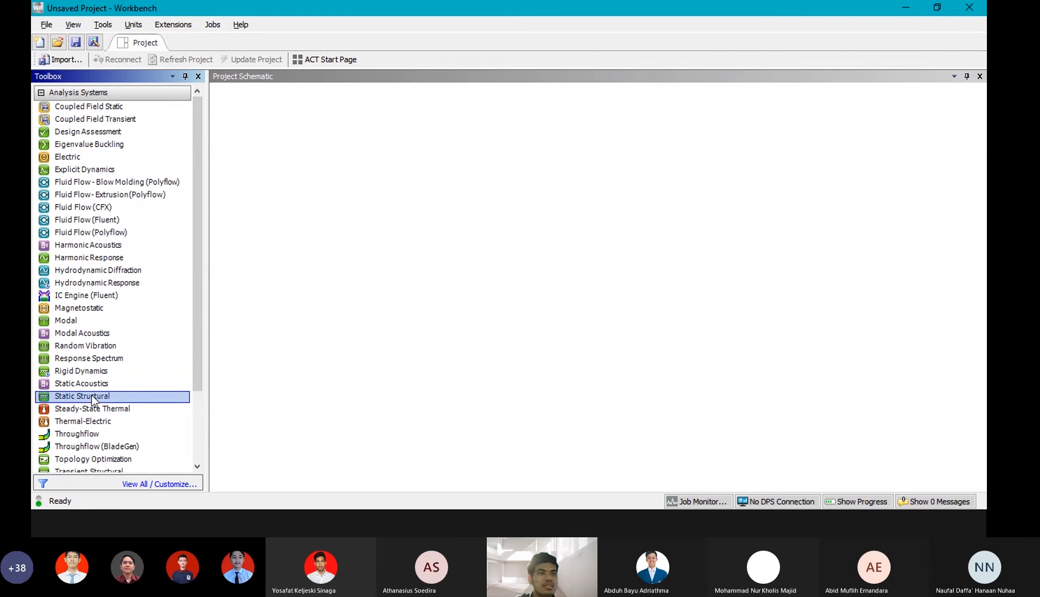
right_click(91, 395)
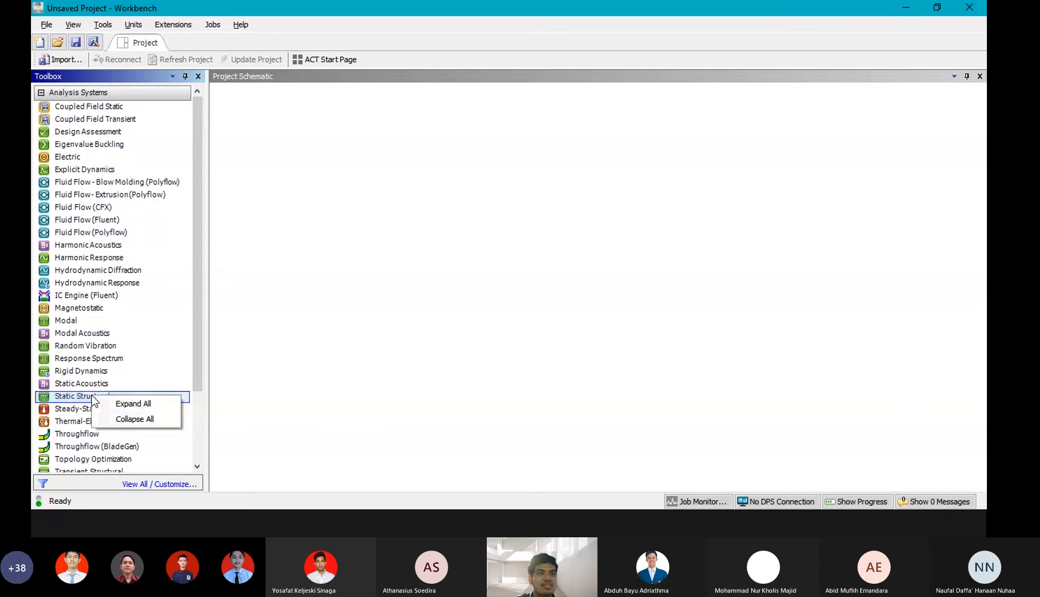
left_click(90, 395)
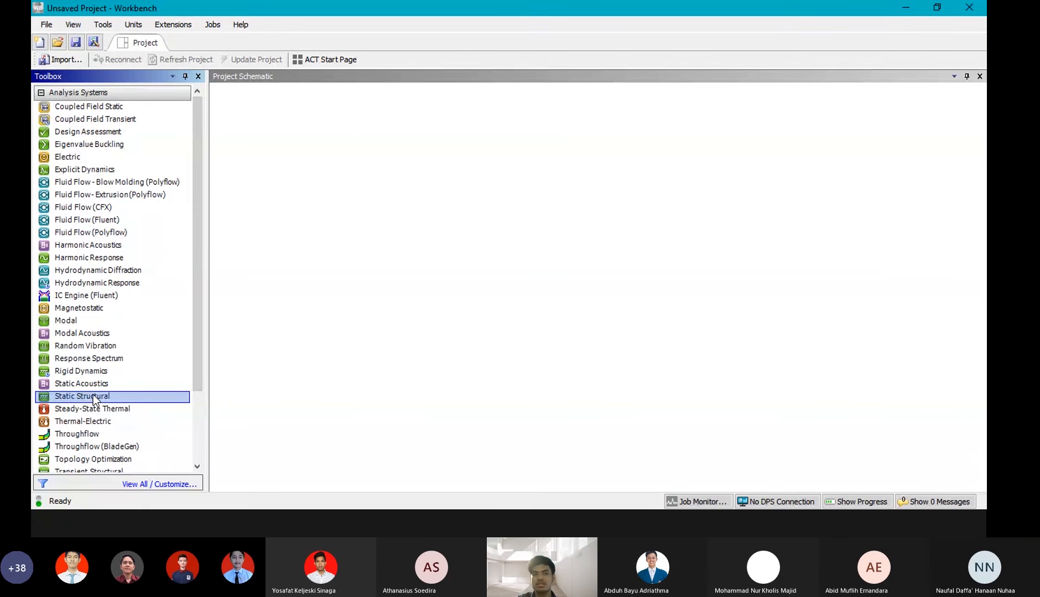
double_click(93, 394)
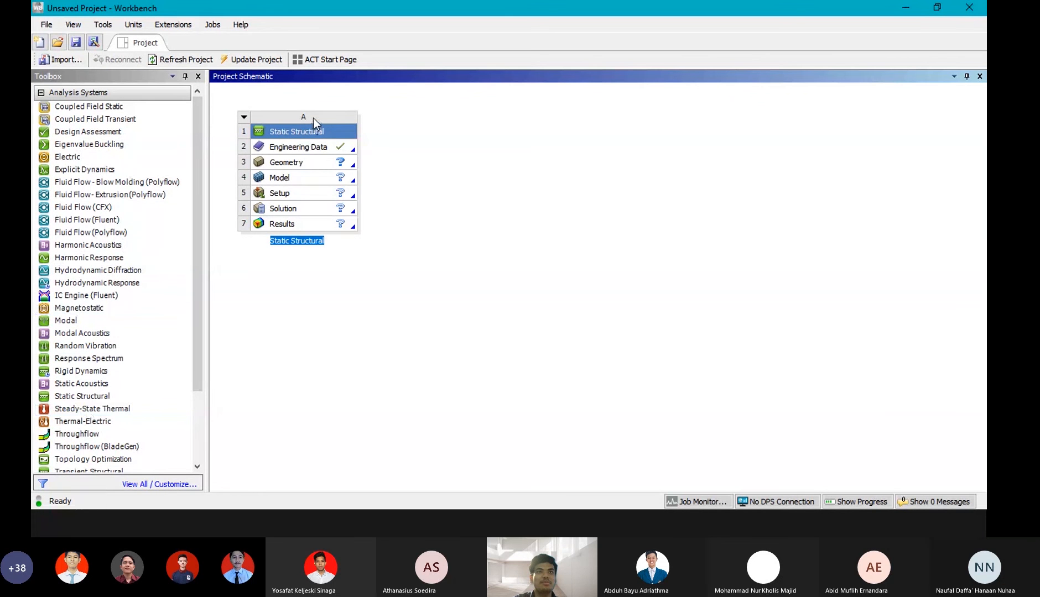
Import the geometry file pelatihan ansys.IGS from the Pembelajaran HMM folder into the Static Structural system's Geometry cell.
left_click(352, 168)
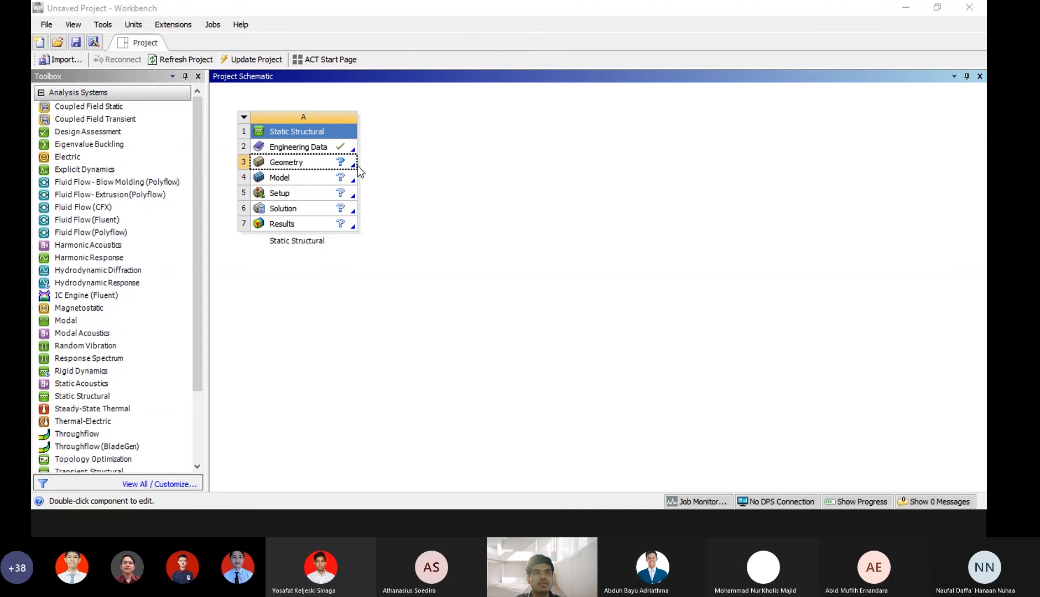
right_click(339, 161)
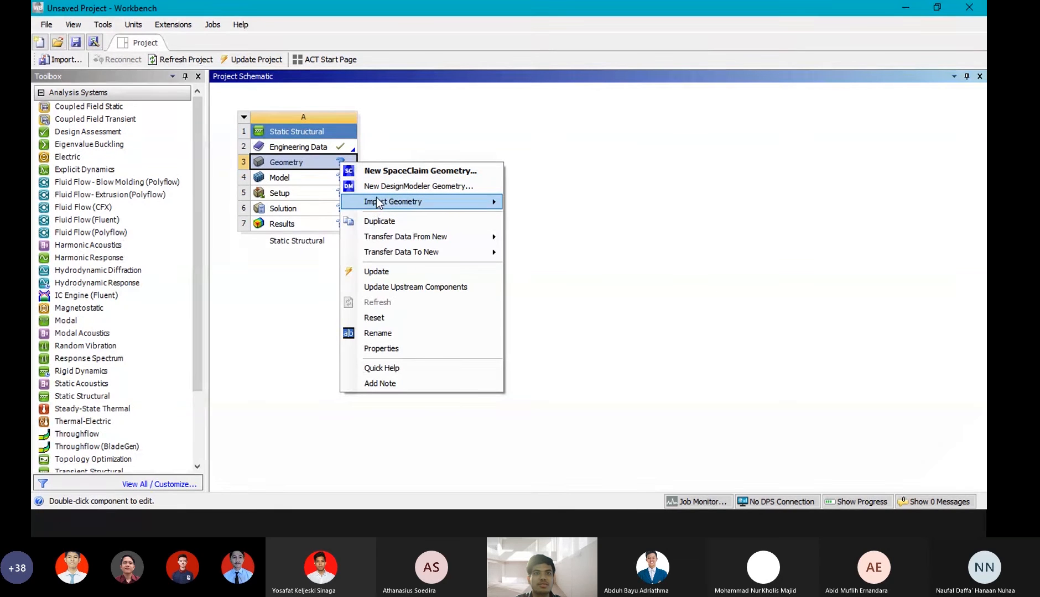
mouse_move(377, 203)
left_click(538, 203)
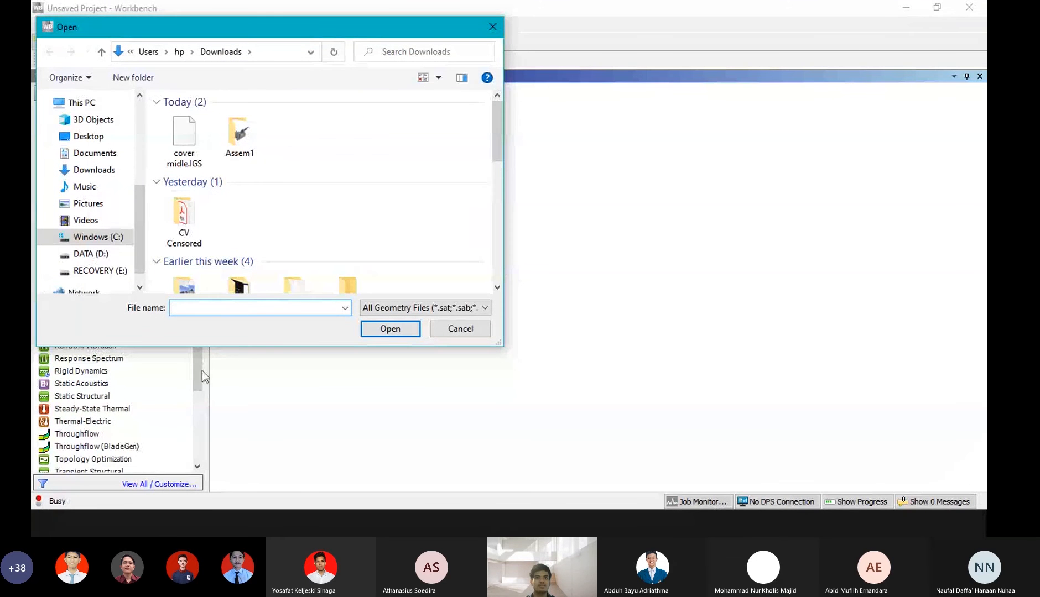
scroll(89, 210, "up", 5)
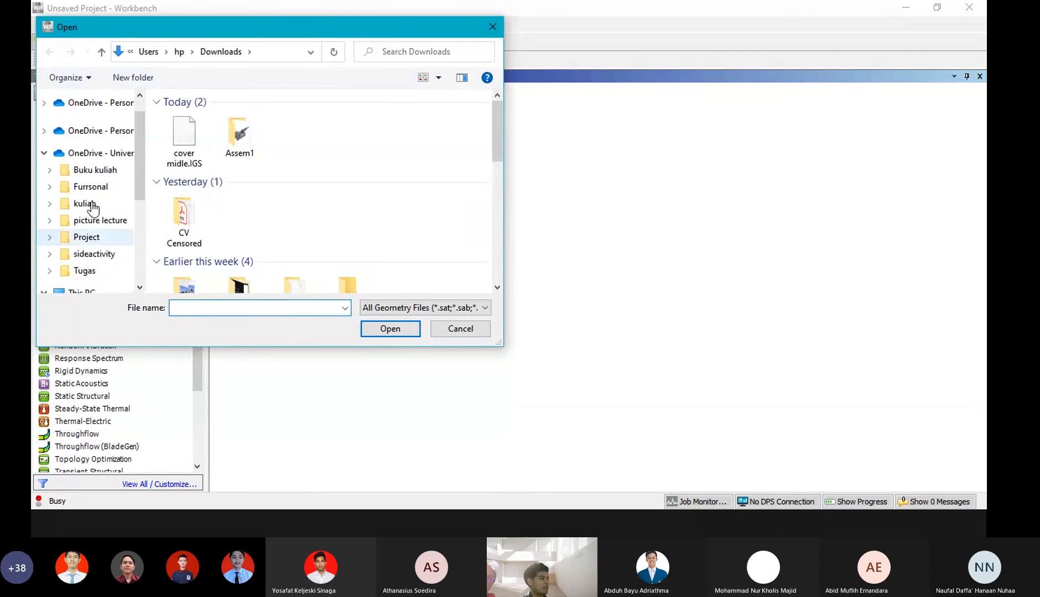
scroll(95, 230, "down", 1)
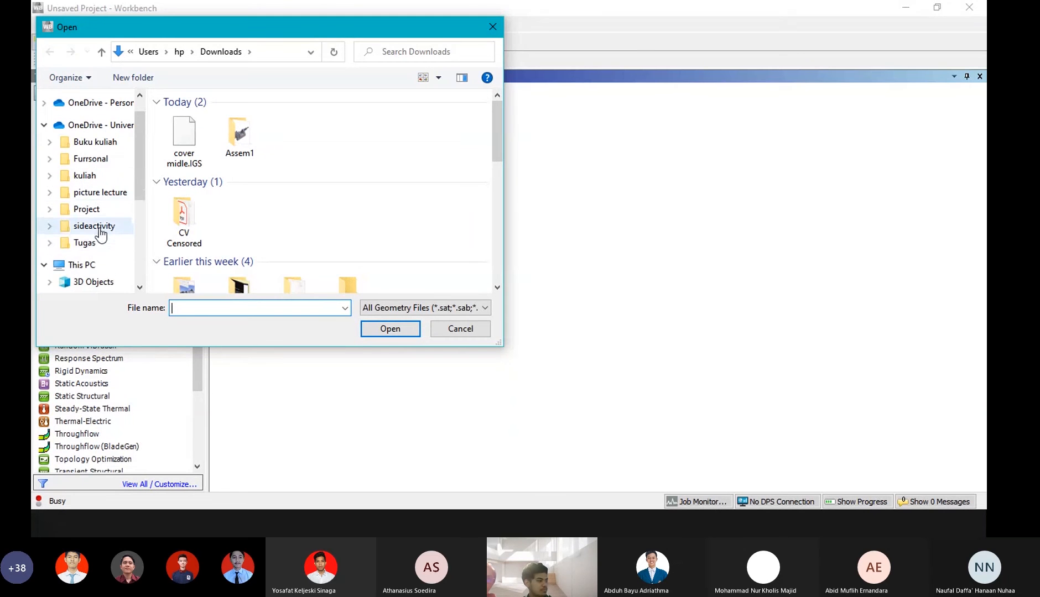
left_click(98, 211)
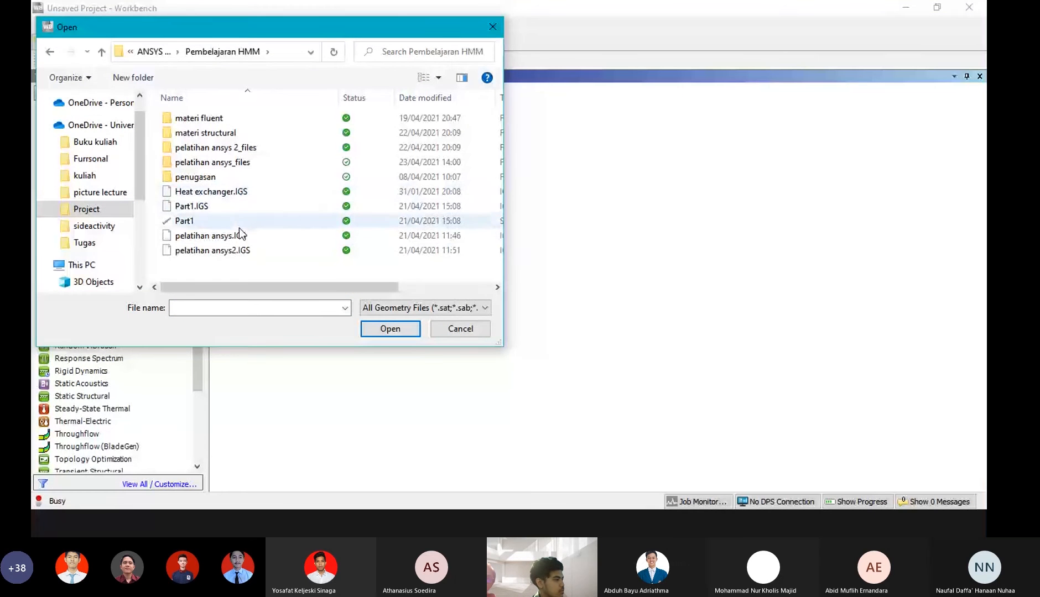
left_click(243, 236)
left_click(387, 328)
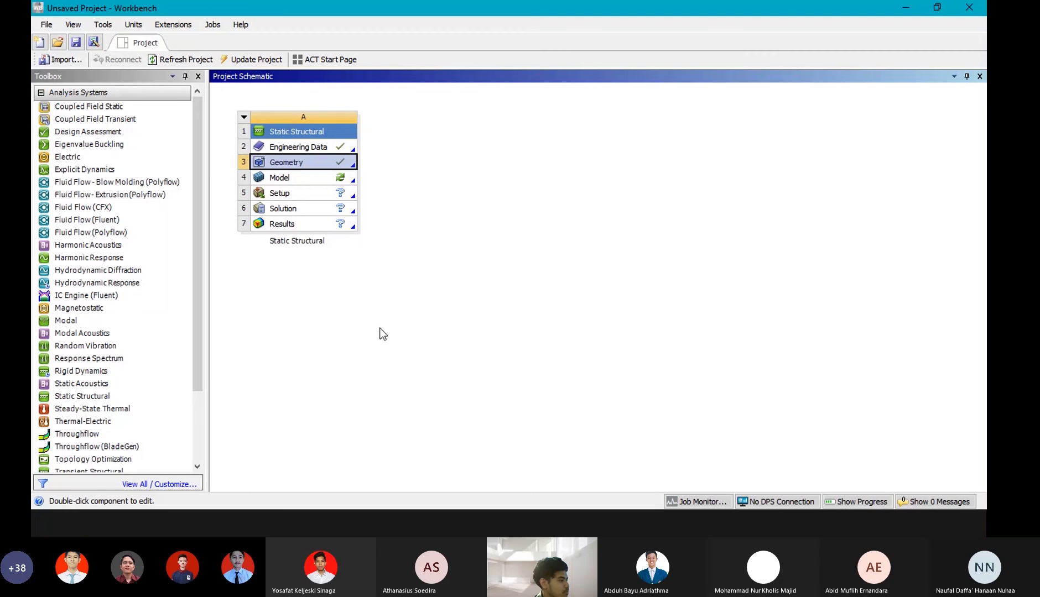
Open the Static Structural system's Engineering Data for editing.
left_click(354, 150)
left_click(344, 162)
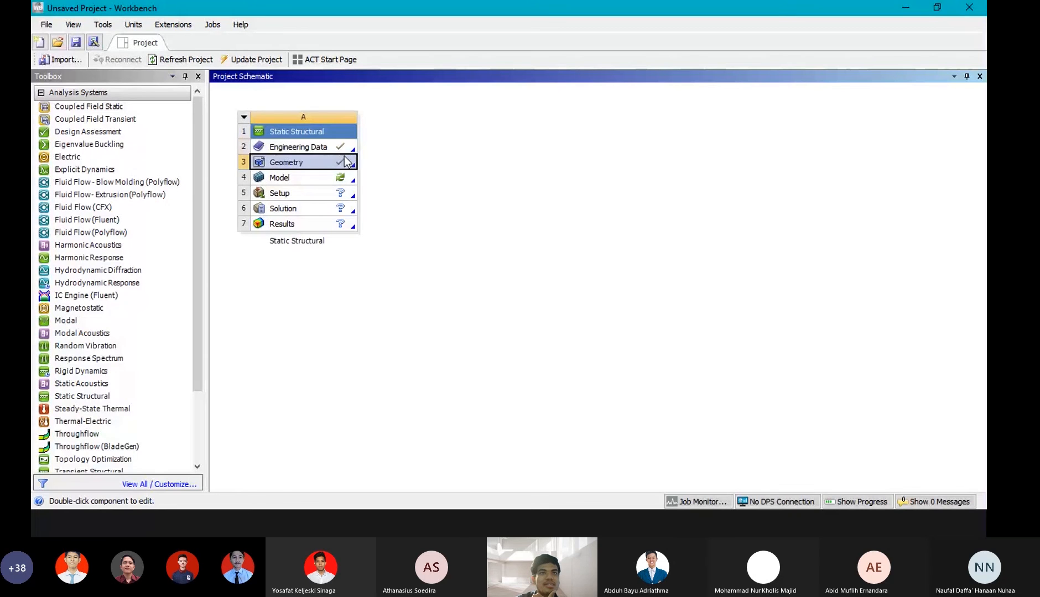
right_click(343, 149)
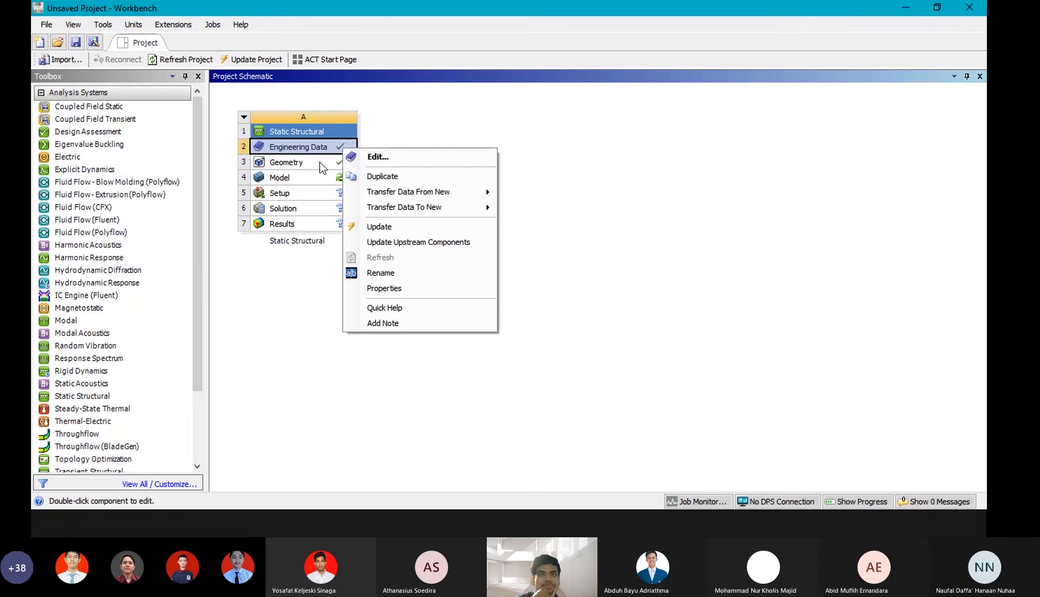
left_click(360, 160)
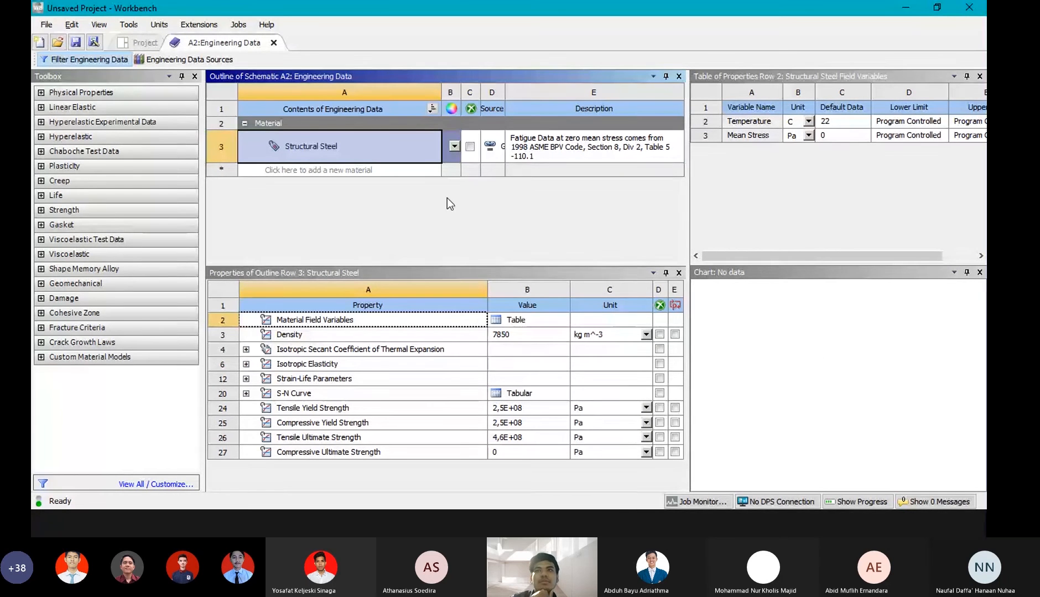
Examine Structural Steel's density, tensile yield strength and tensile ultimate strength in its material properties.
left_click(450, 148)
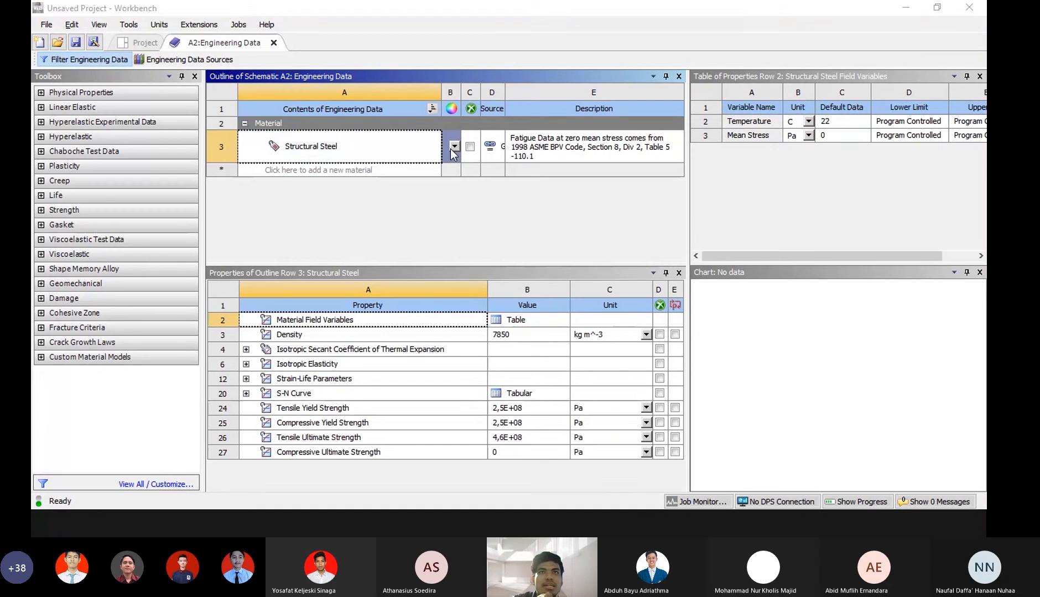
left_click(451, 149)
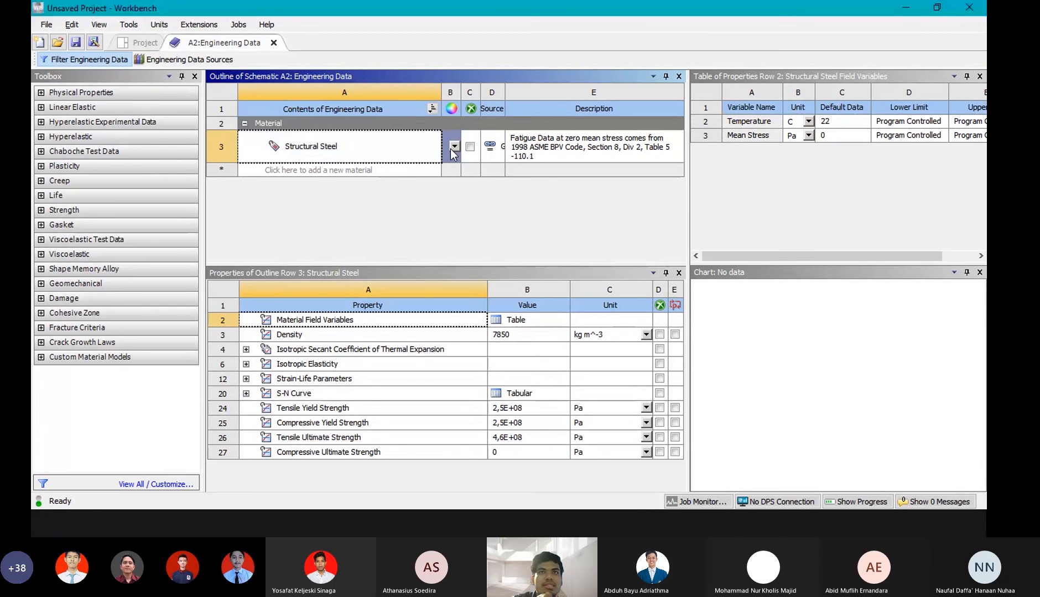
left_click(384, 148)
left_click(377, 184)
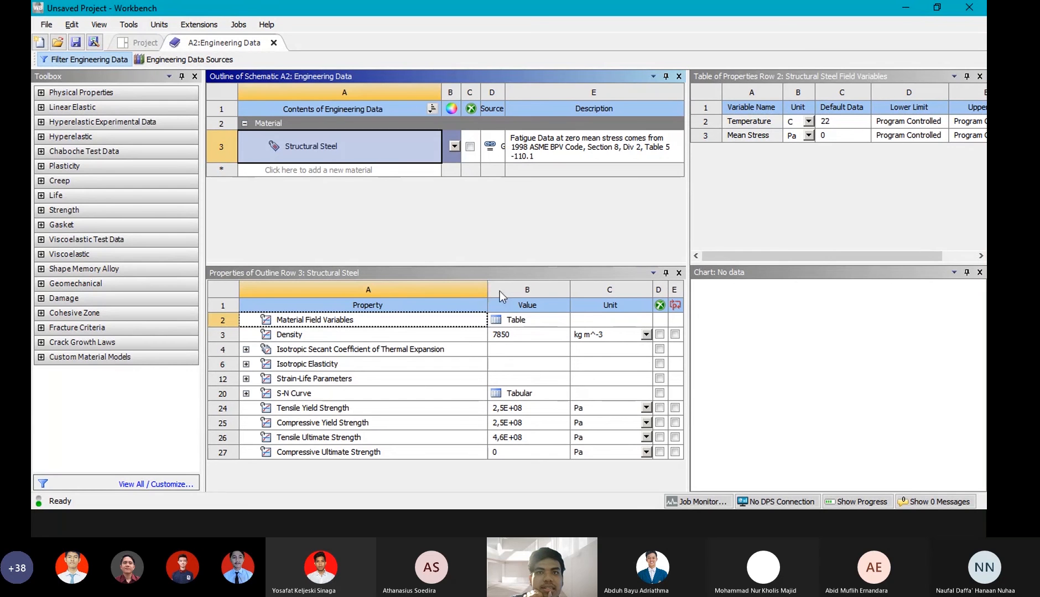
double_click(504, 334)
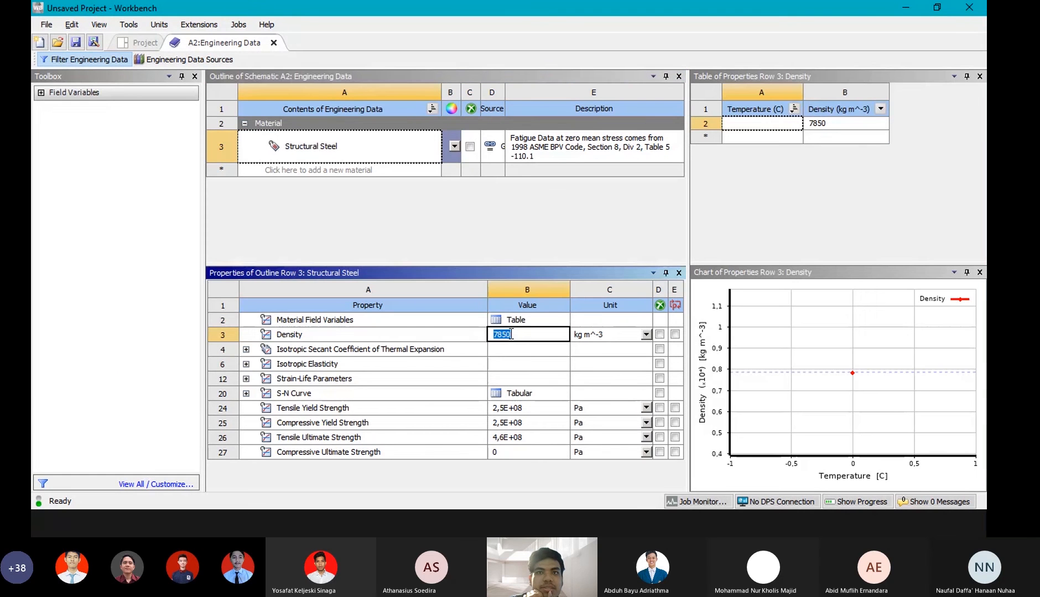
left_click(514, 261)
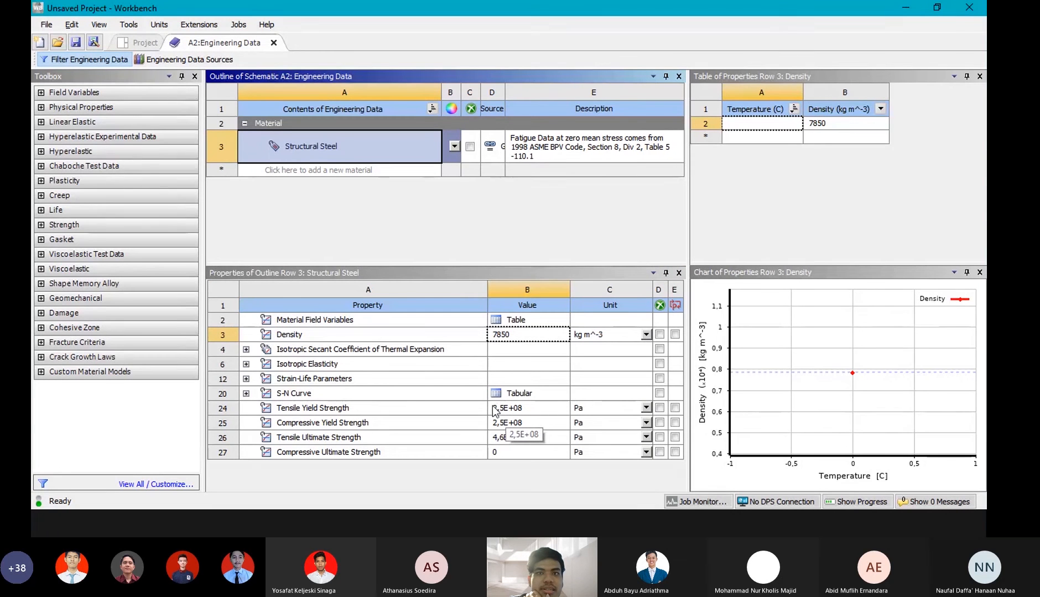
double_click(520, 410)
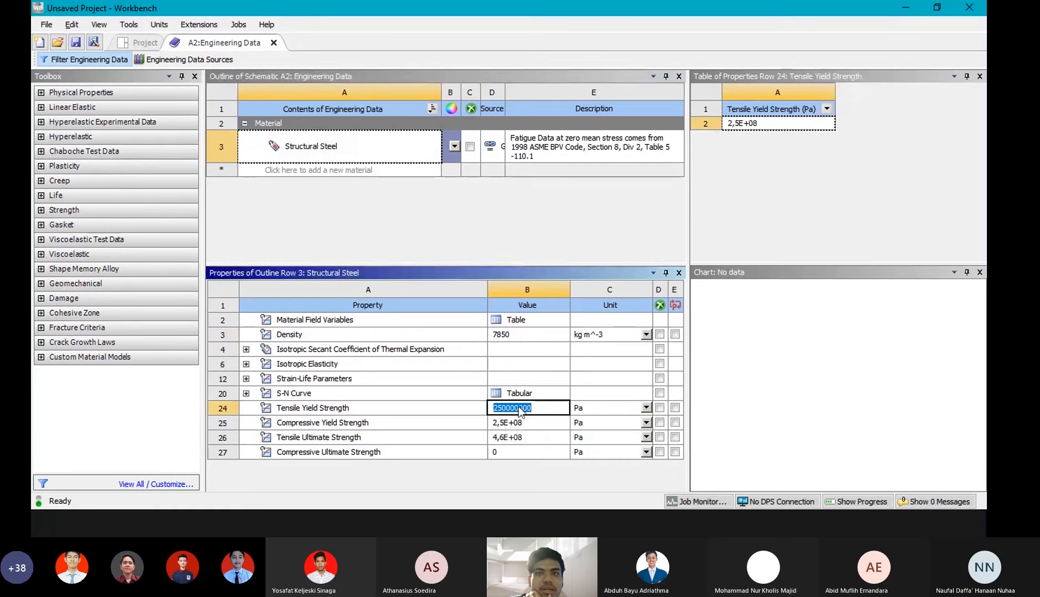
double_click(528, 437)
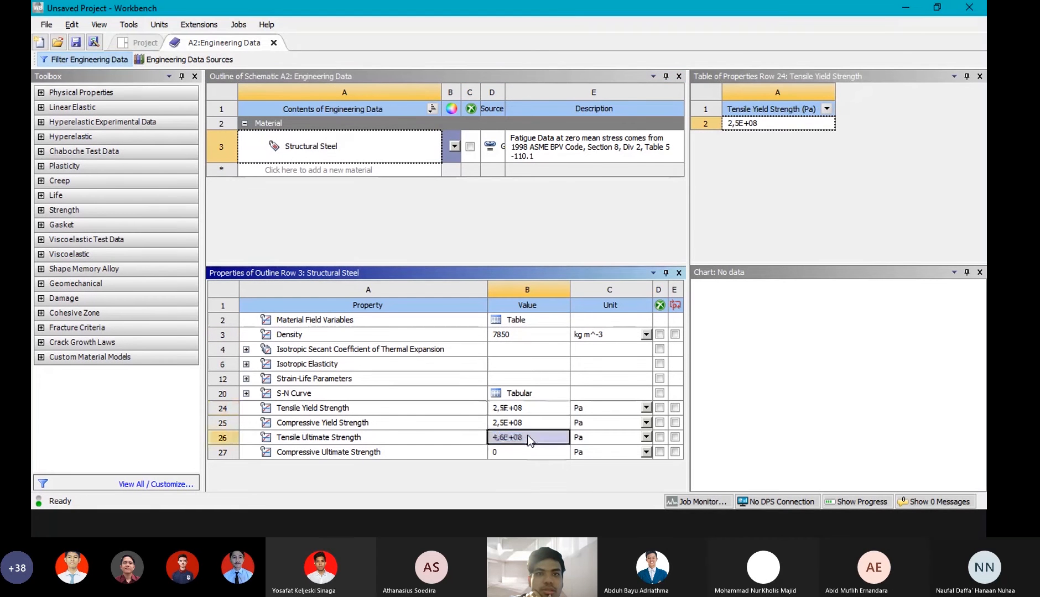
left_click(534, 239)
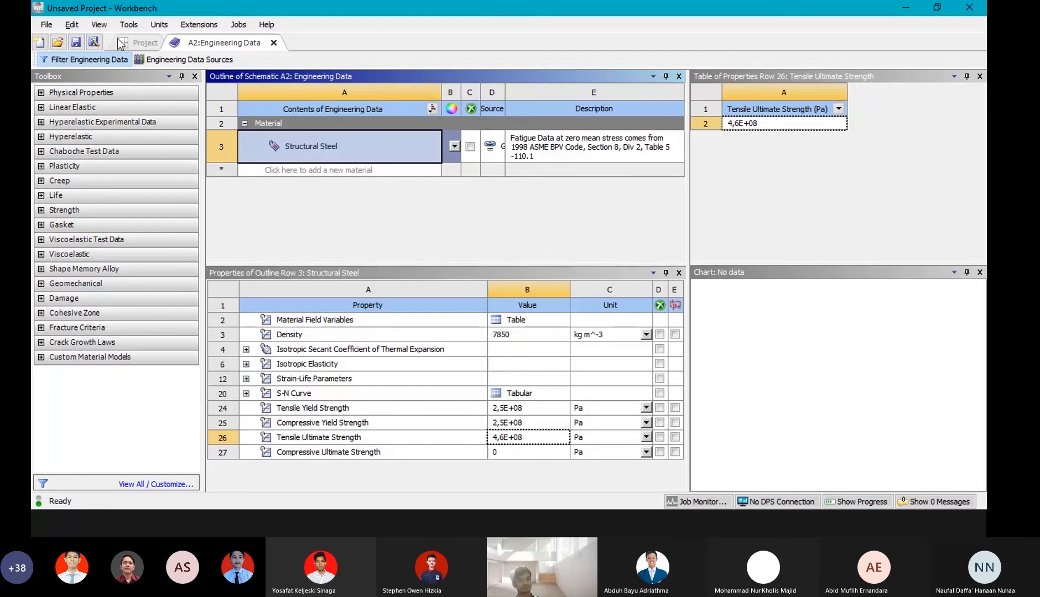
Return to the project schematic and select the Static Structural system's Geometry cell.
left_click(135, 43)
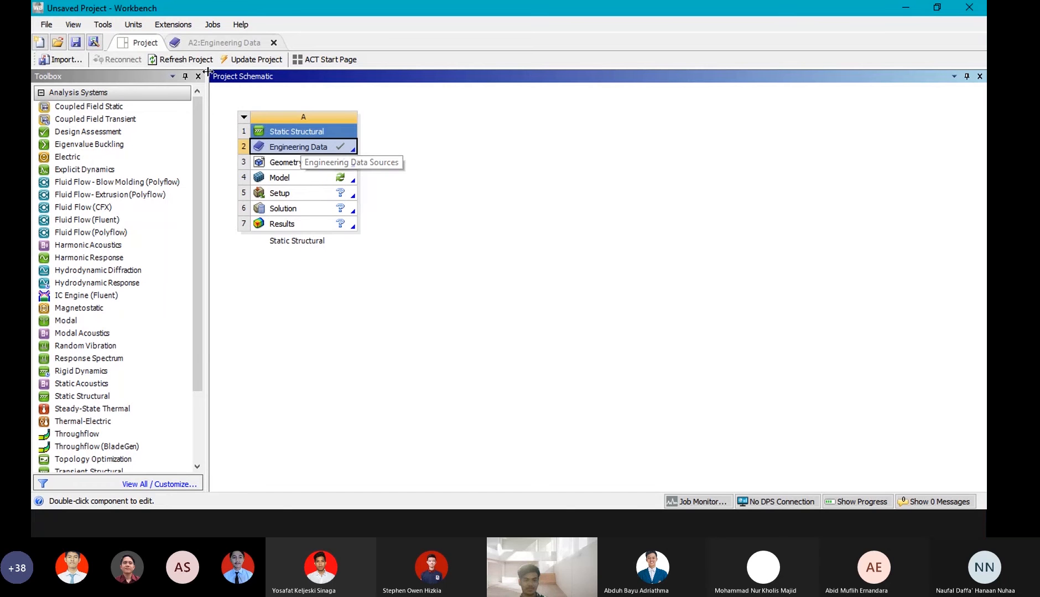
left_click(219, 44)
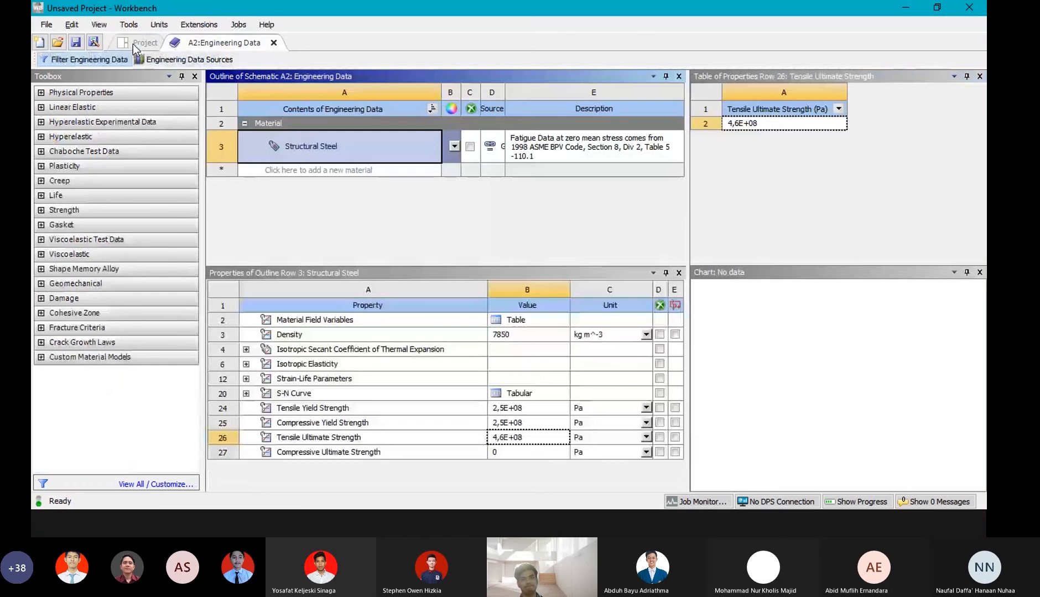
left_click(132, 43)
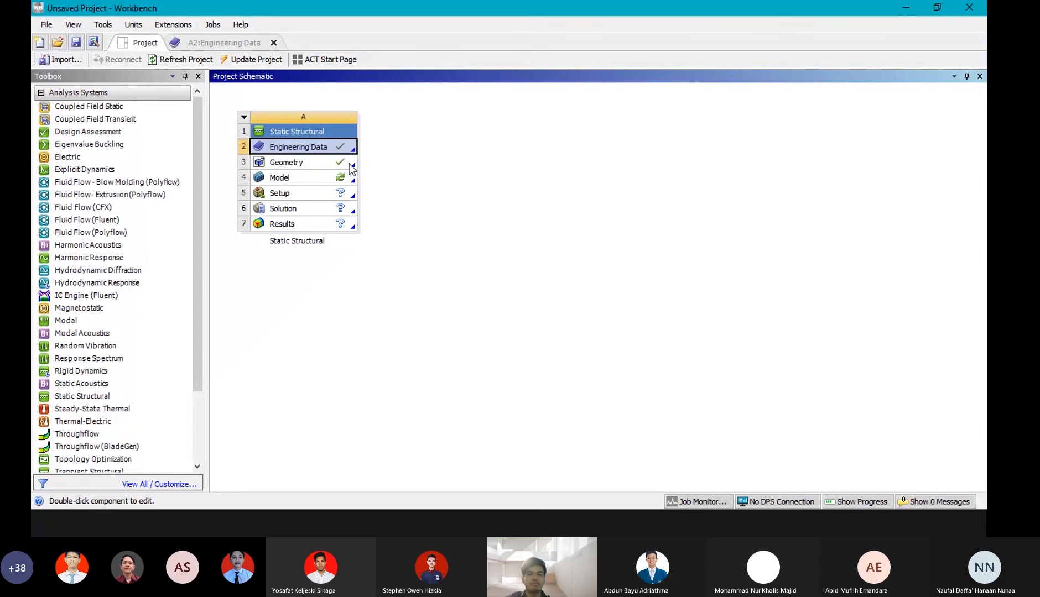
left_click(318, 165)
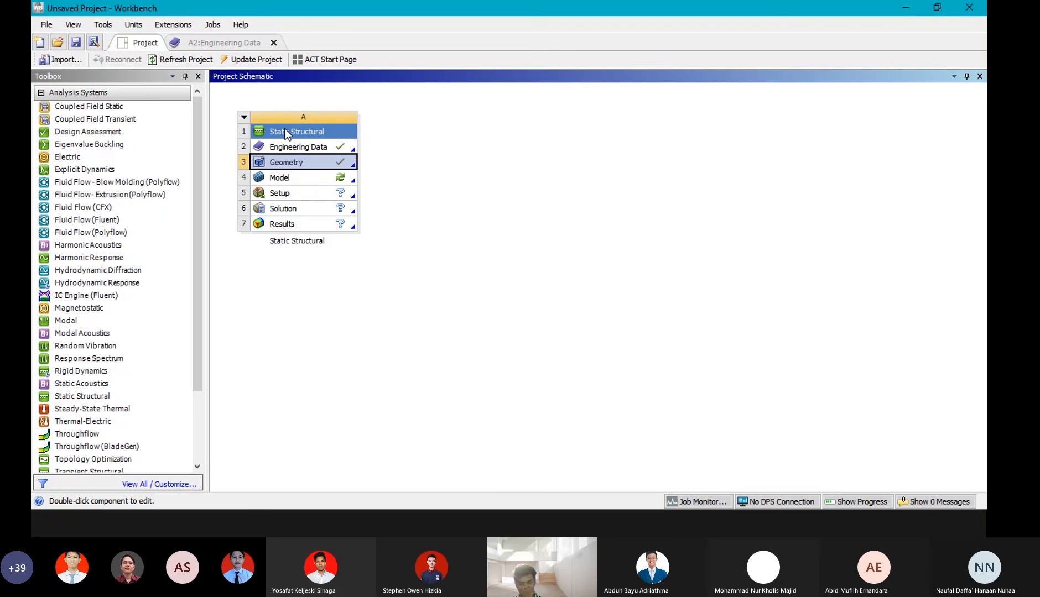
Go back to Engineering Data and show the Engineering Data Sources from the Structural Steel material.
left_click(233, 43)
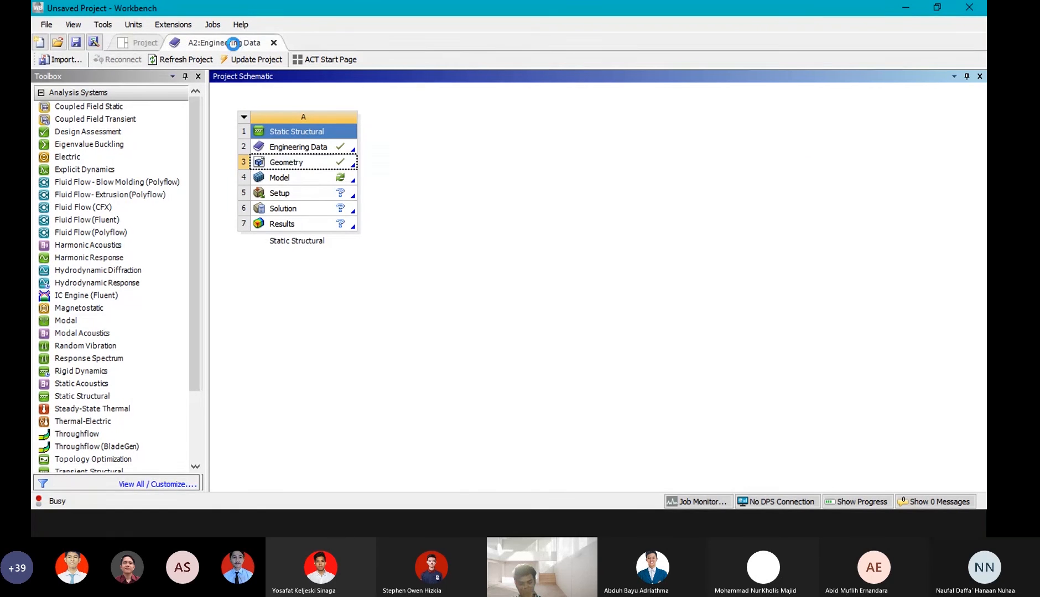
left_click(291, 170)
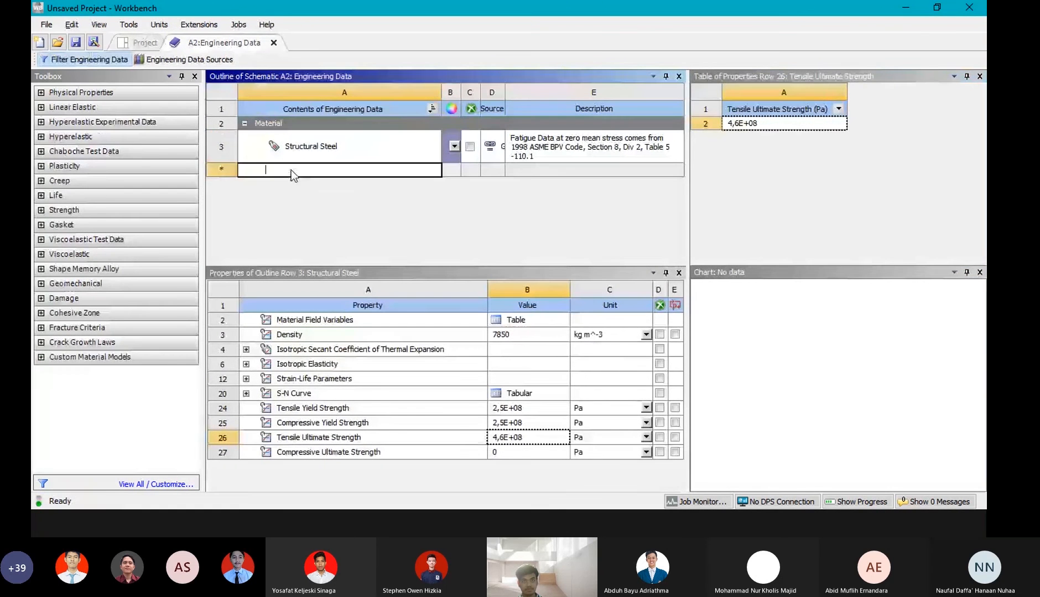
left_click(340, 148)
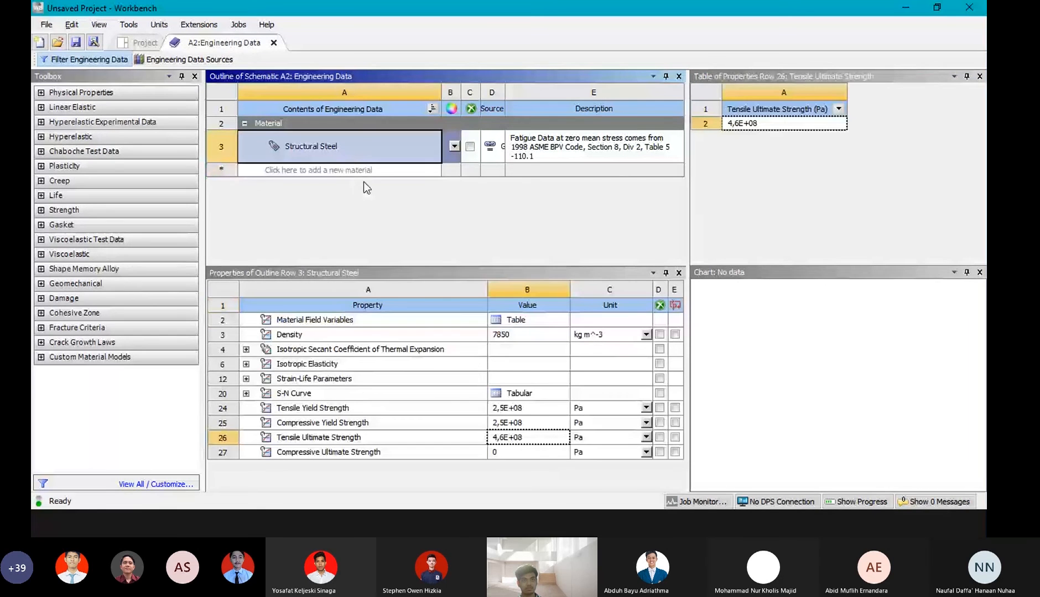
right_click(341, 148)
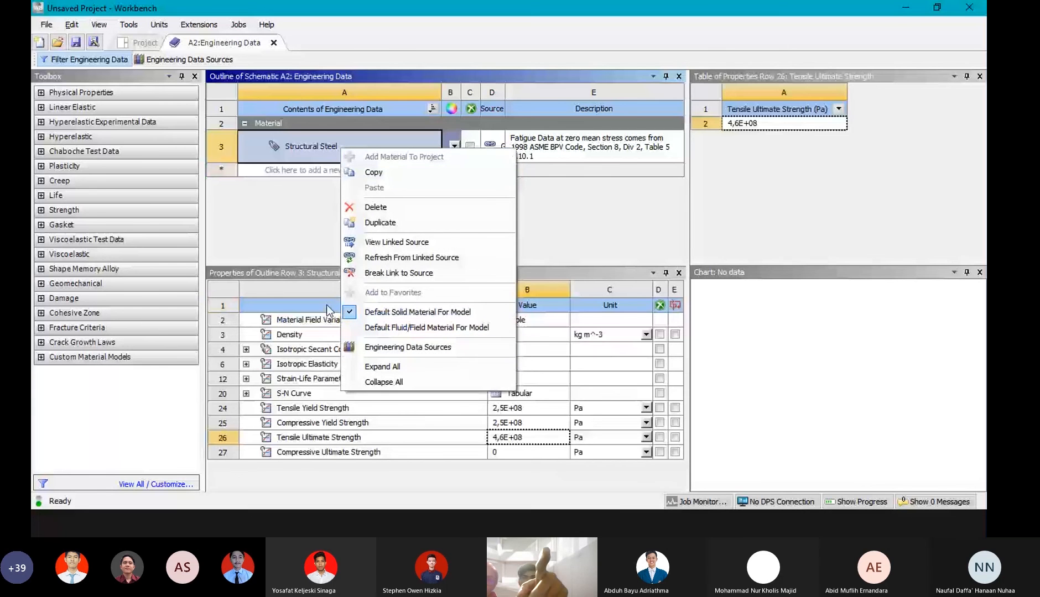
left_click(370, 347)
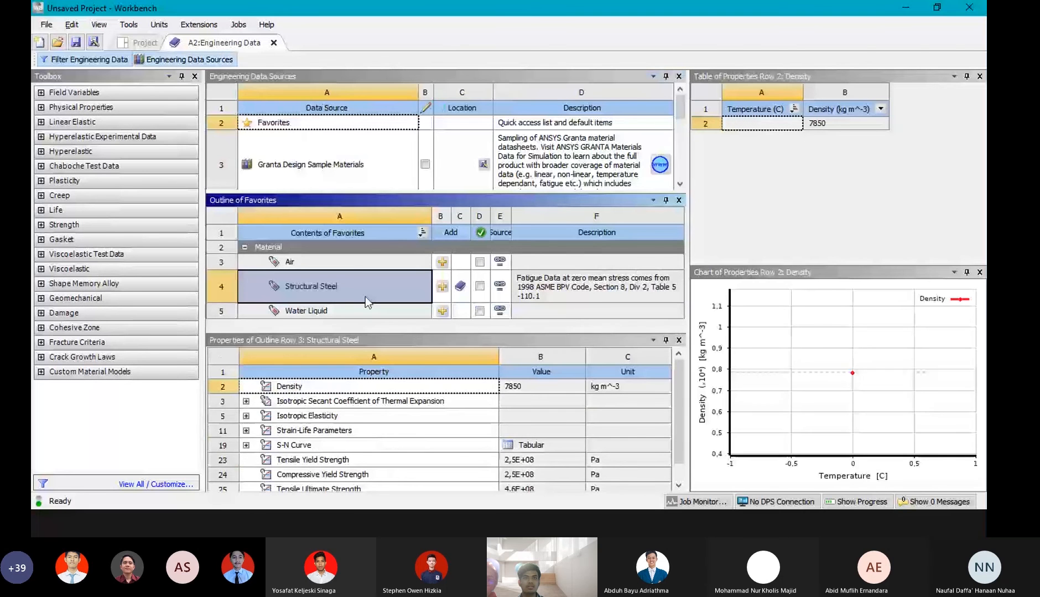
Examine the properties of Air and Structural Steel in the Favorites material source.
left_click(294, 264)
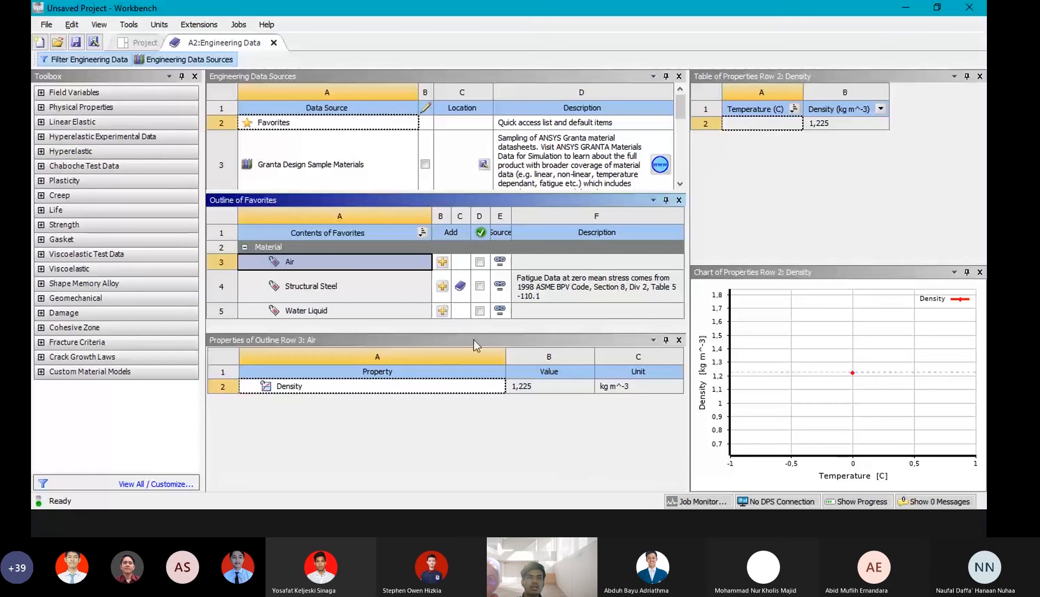
left_click(386, 283)
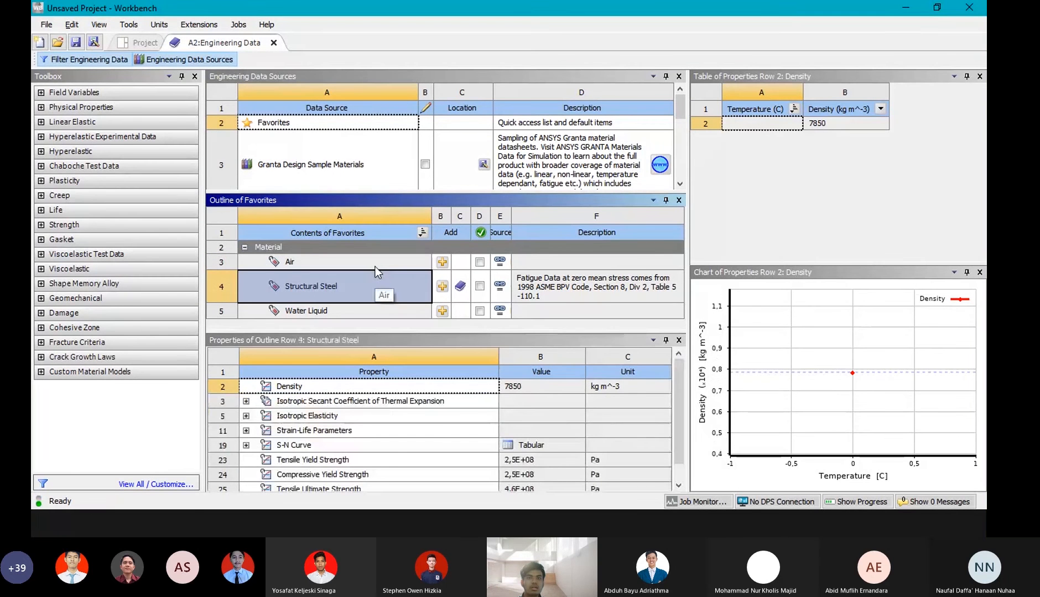
right_click(352, 292)
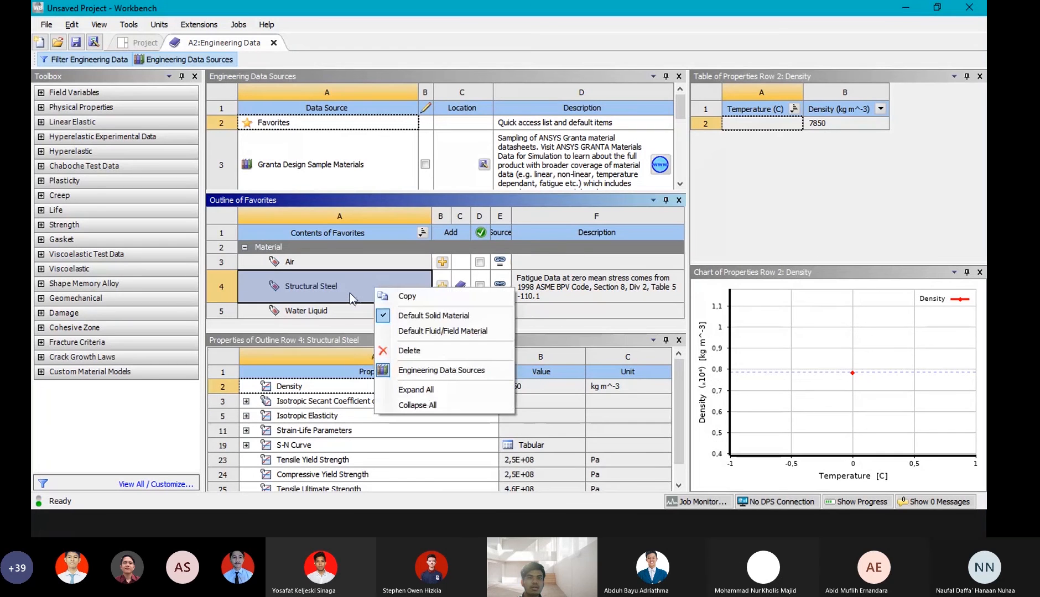
left_click(412, 391)
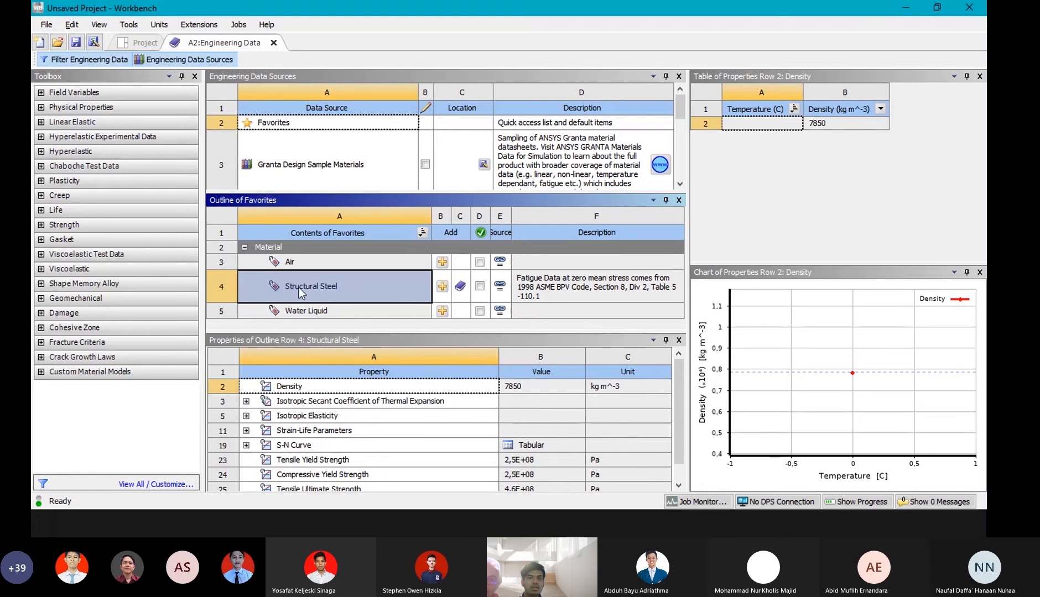
left_click(453, 291)
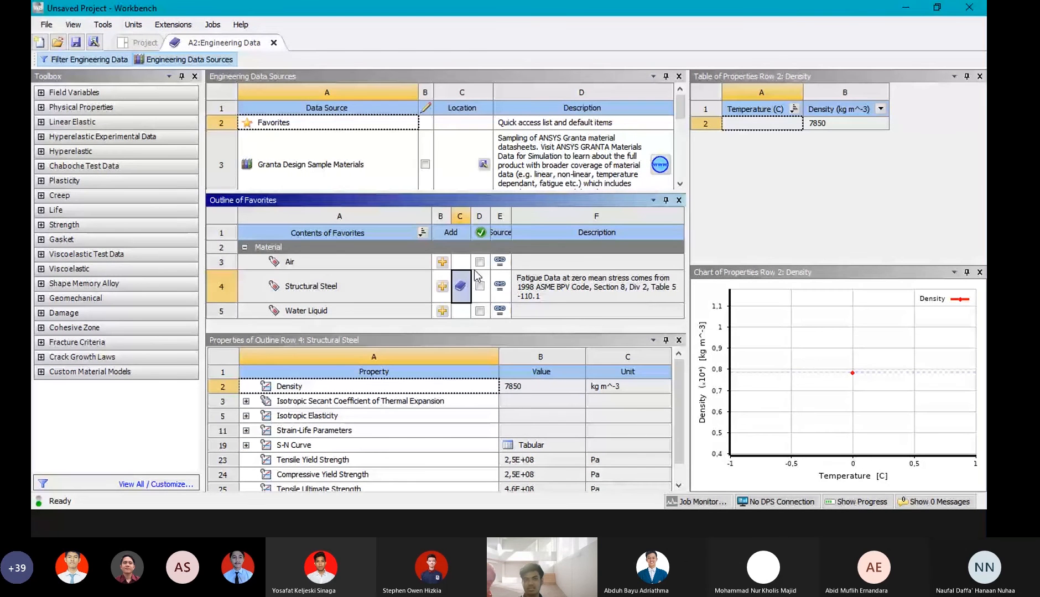
Look through the materials in the Granta Design Sample Materials source, from ABS plastic to Tungsten alloy.
left_click(386, 168)
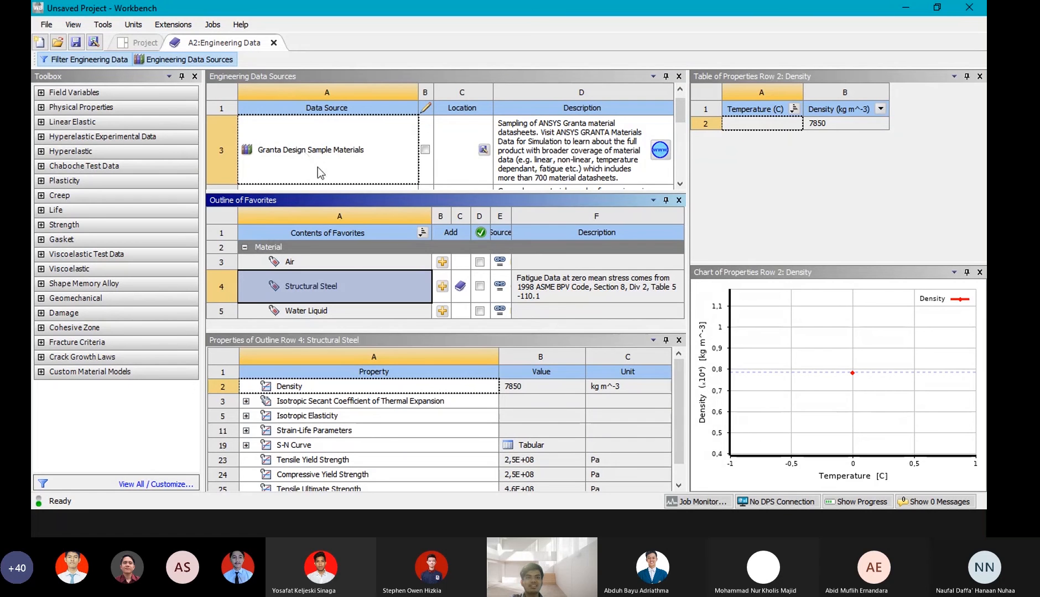
left_click(398, 146)
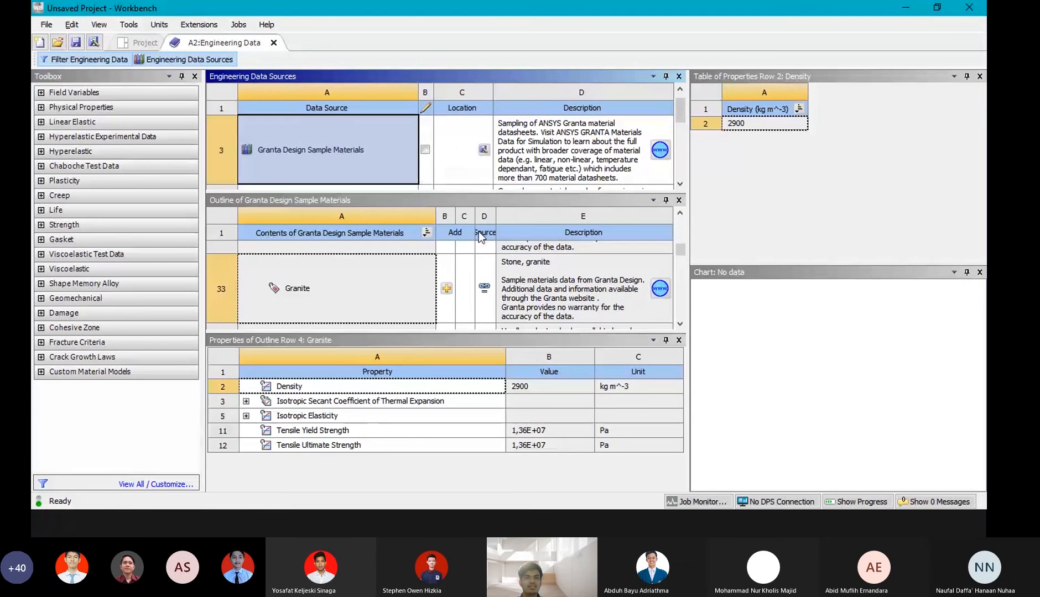
scroll(378, 285, "down", 3)
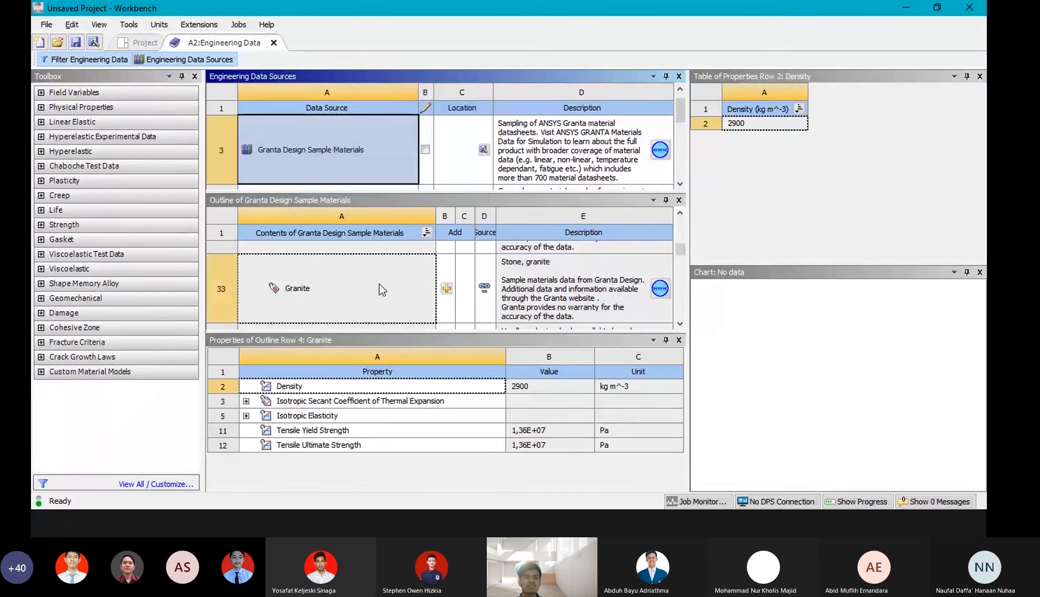
scroll(380, 288, "down", 12)
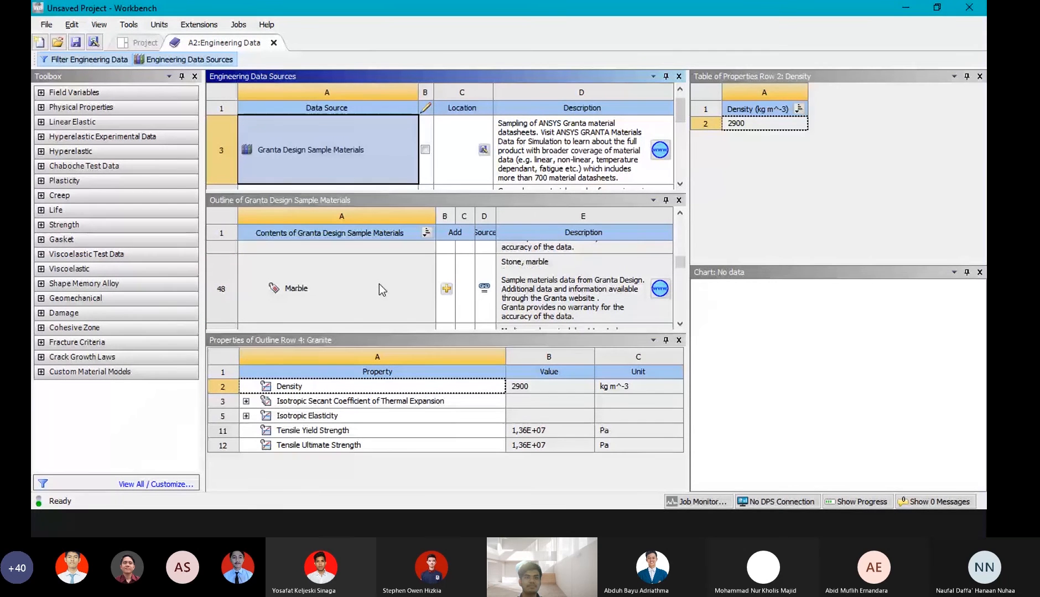
scroll(379, 284, "down", 6)
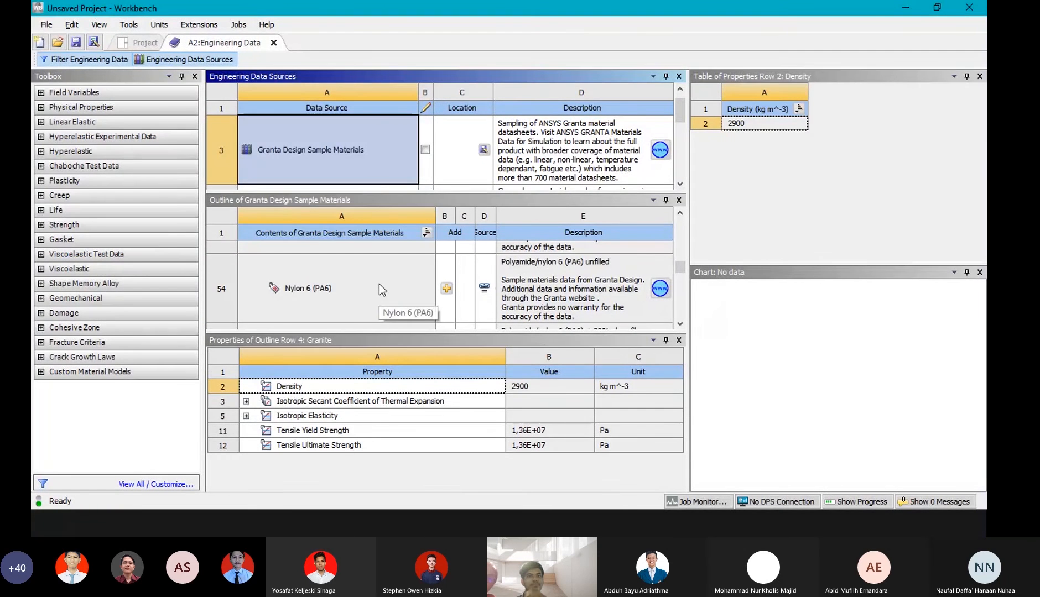
scroll(379, 284, "down", 9)
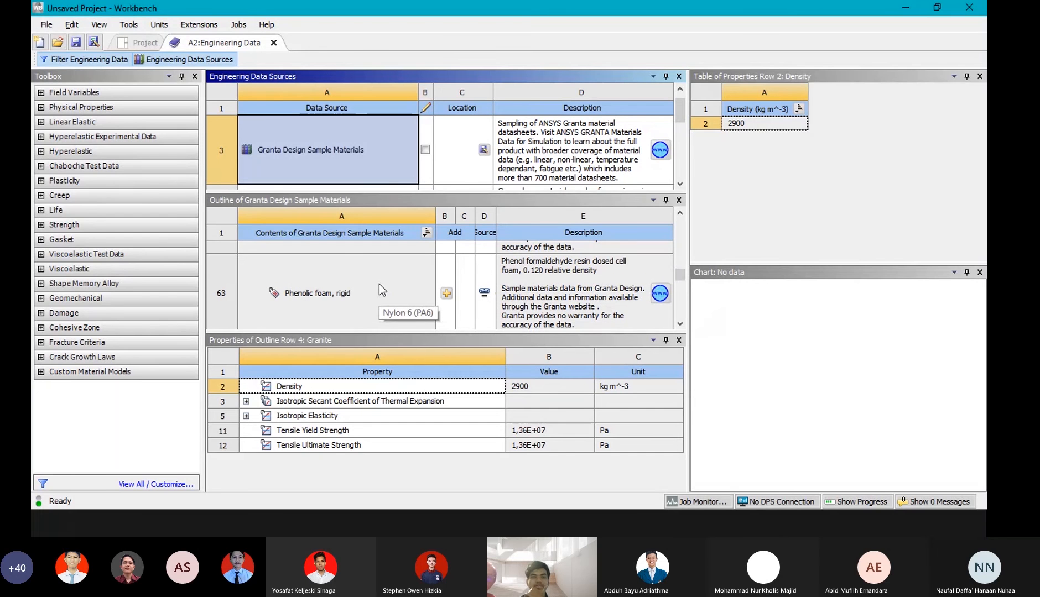
scroll(349, 258, "down", 9)
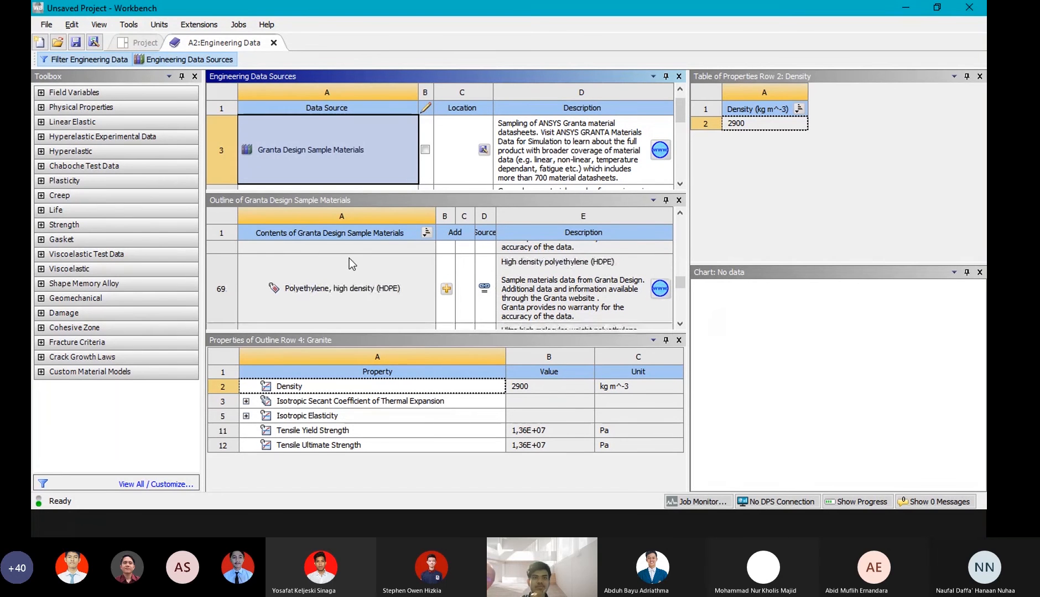
scroll(349, 264, "down", 3)
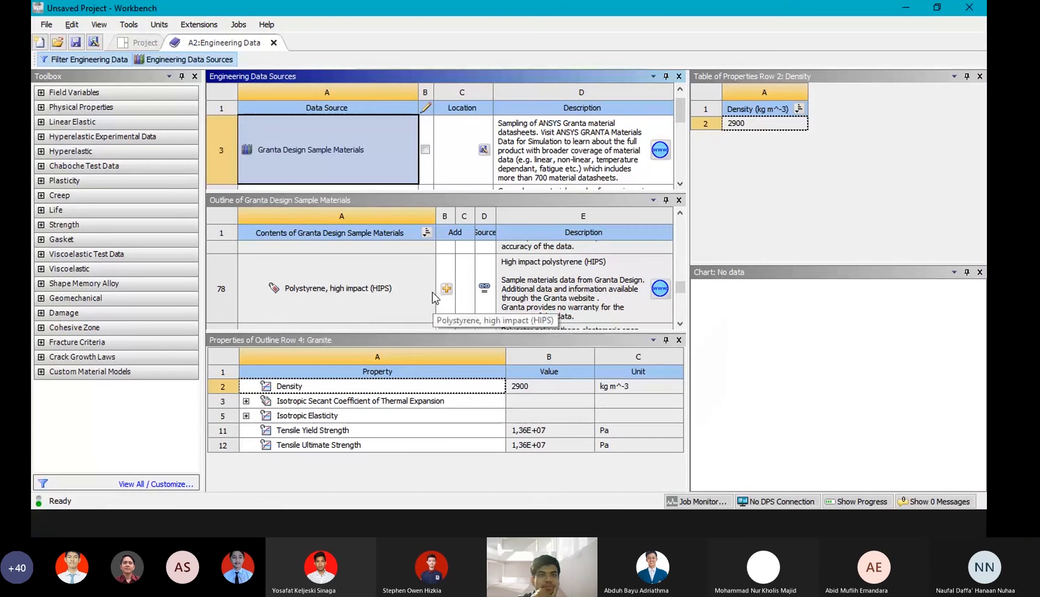
scroll(429, 293, "down", 1)
scroll(429, 293, "up", 3)
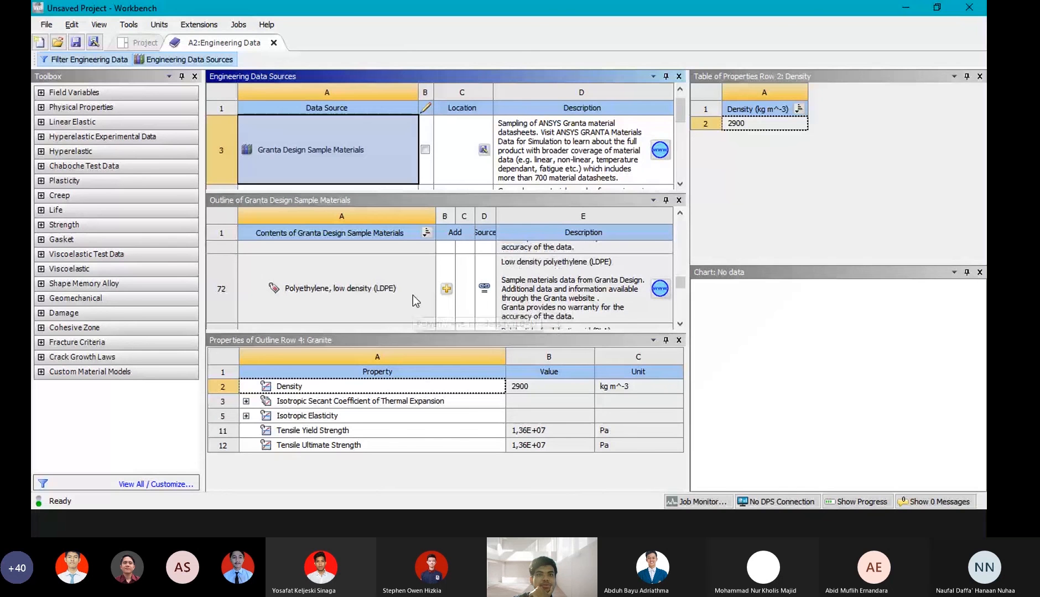
scroll(412, 296, "up", 3)
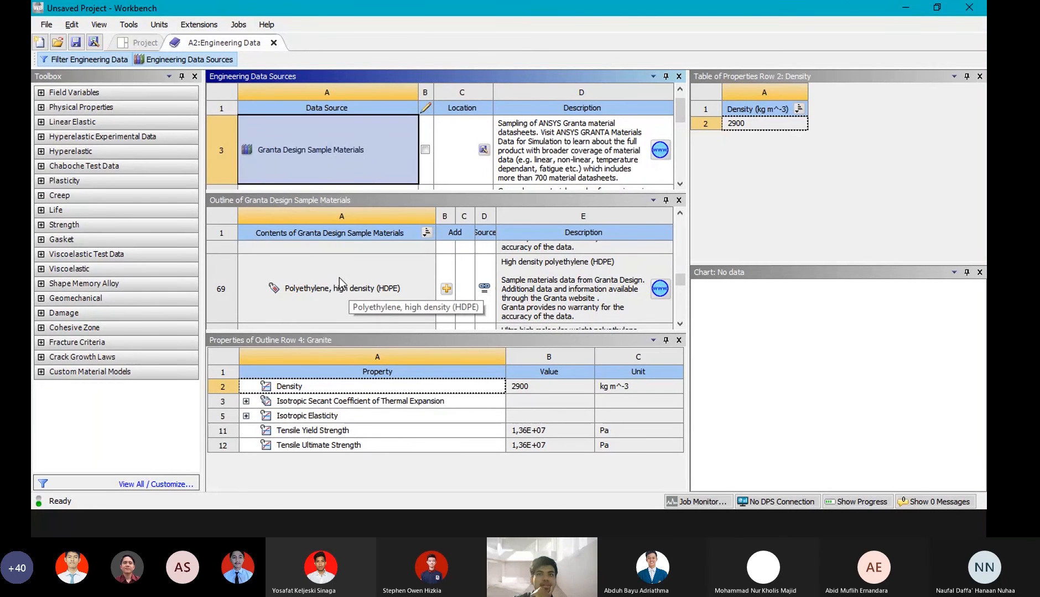
scroll(341, 279, "down", 6)
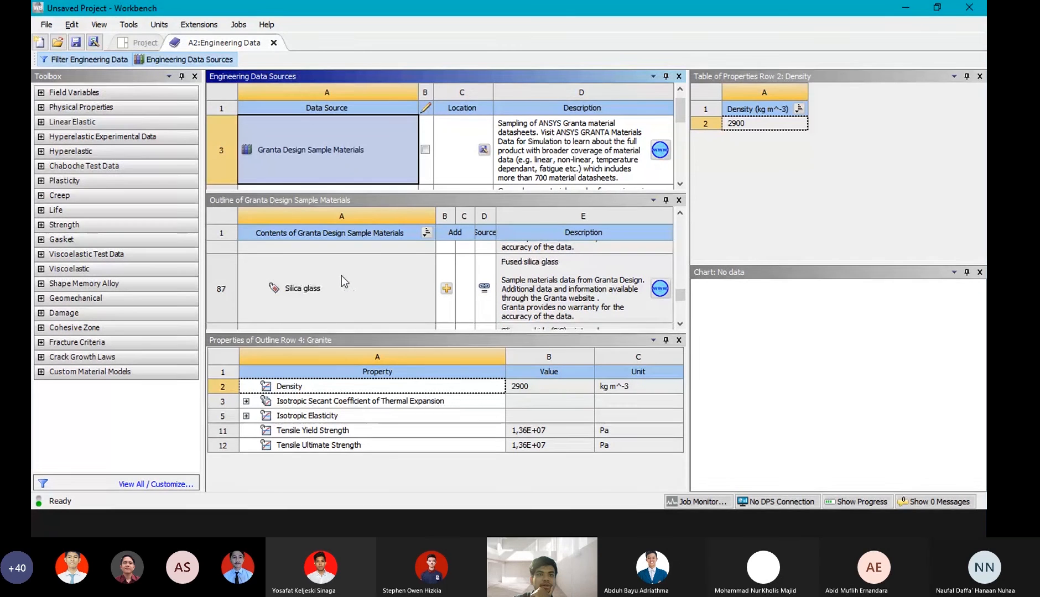
scroll(341, 275, "down", 2)
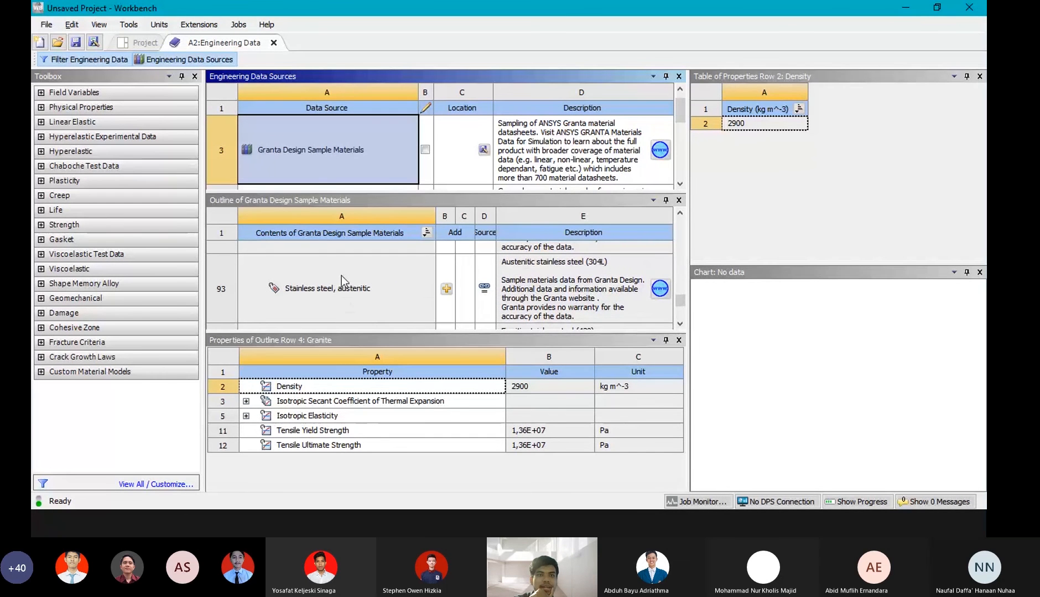
scroll(342, 275, "down", 3)
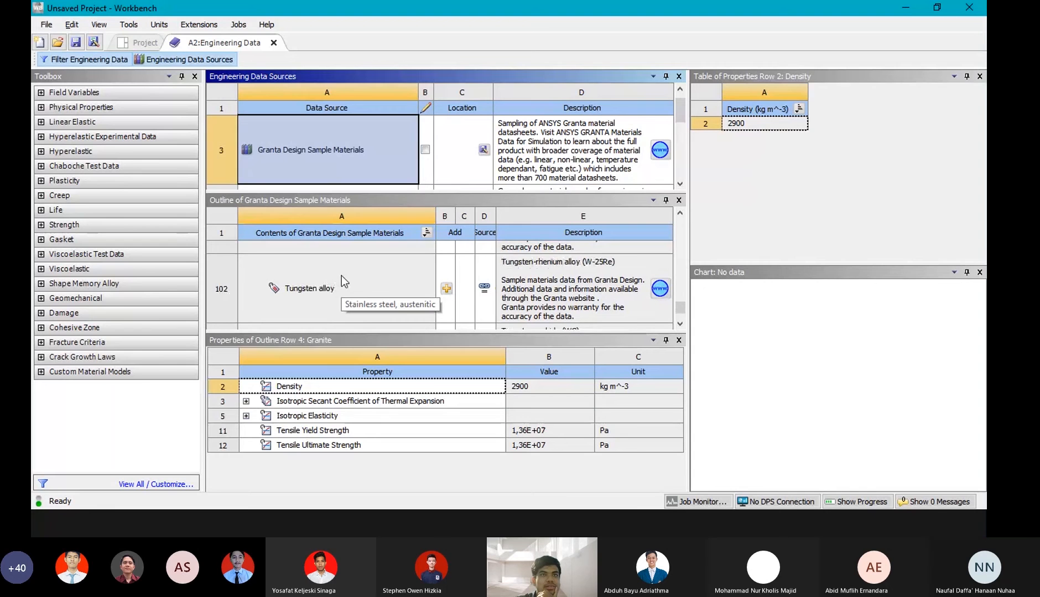
scroll(341, 275, "up", 10)
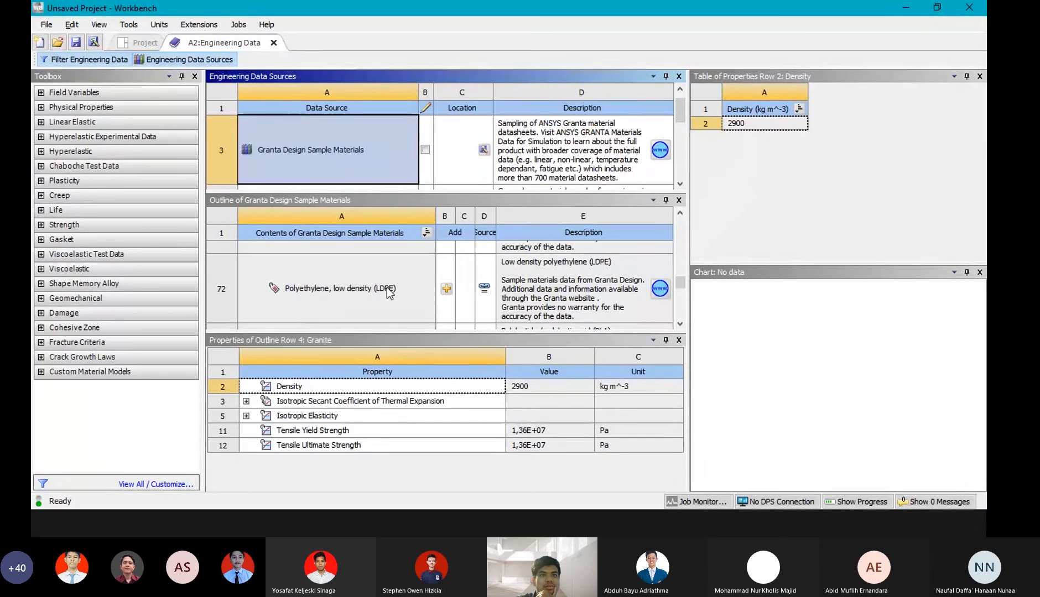
scroll(387, 289, "up", 20)
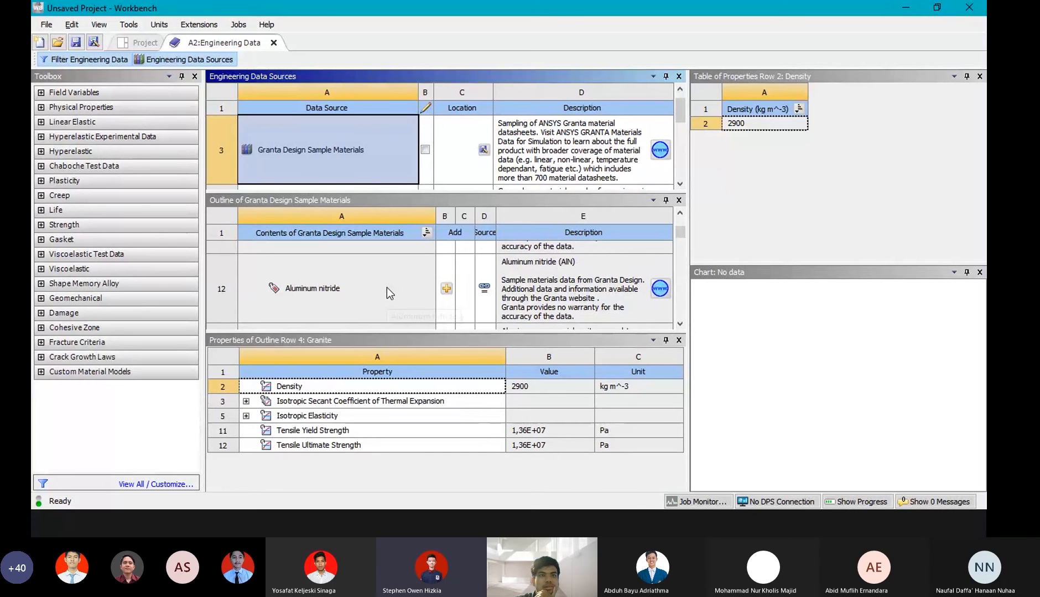
scroll(387, 288, "up", 3)
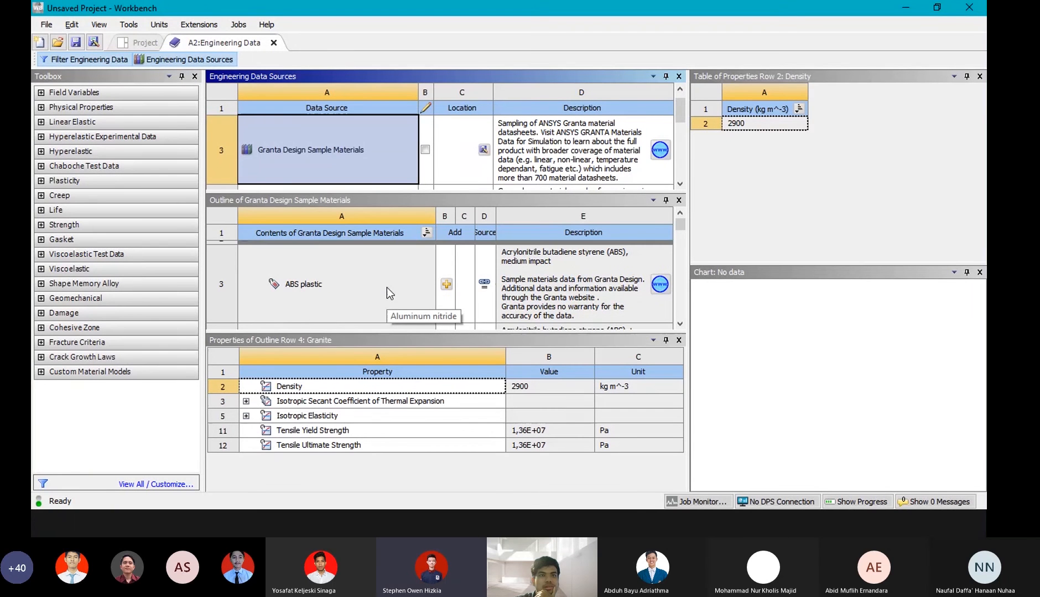
scroll(386, 288, "up", 1)
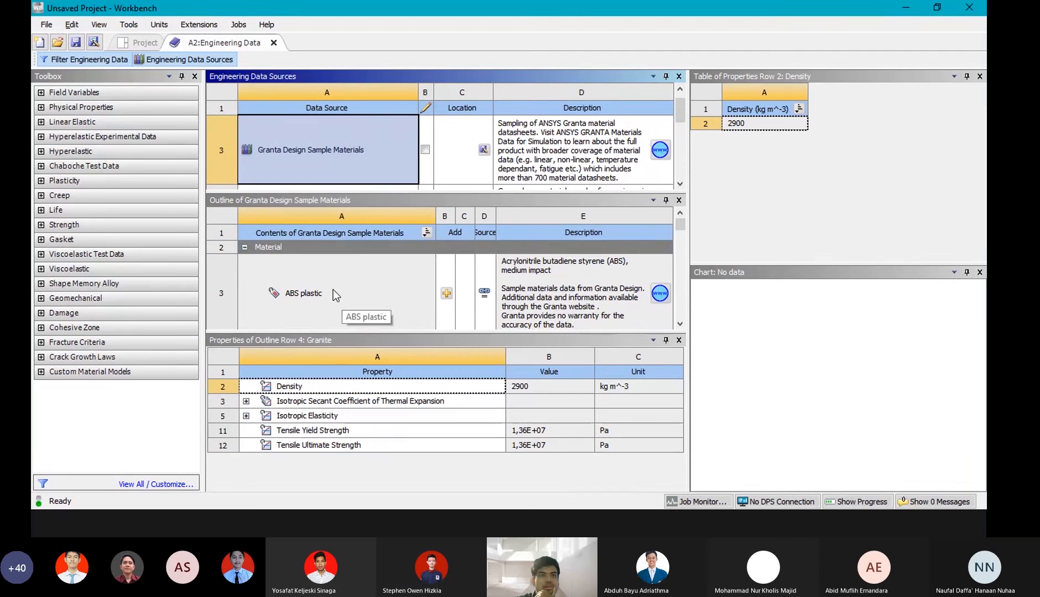
Browse the Engineering Data Sources and select General Materials to list its contents.
left_click(222, 112)
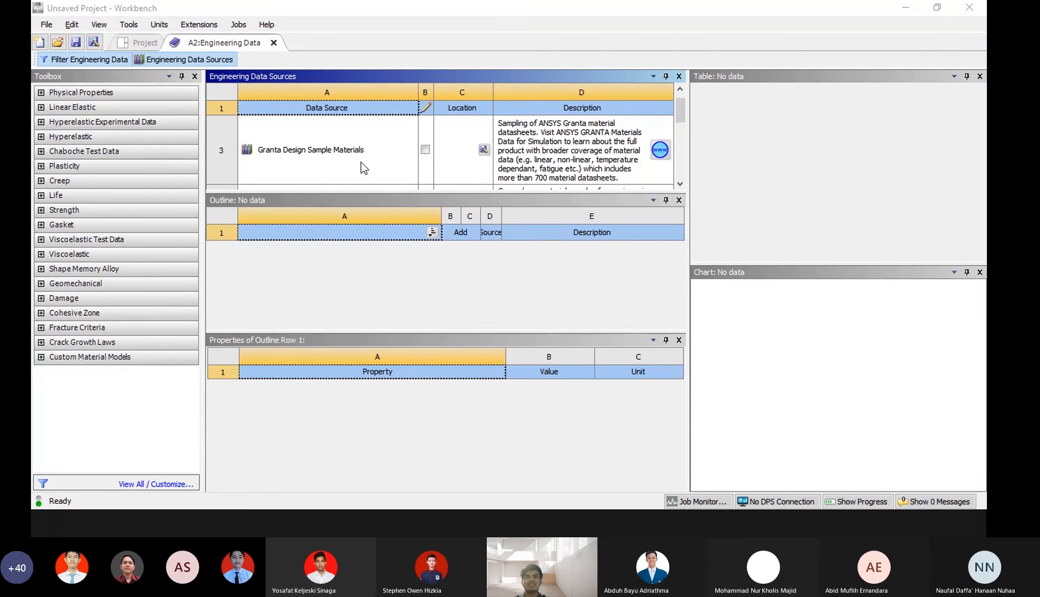
scroll(287, 146, "up", 1)
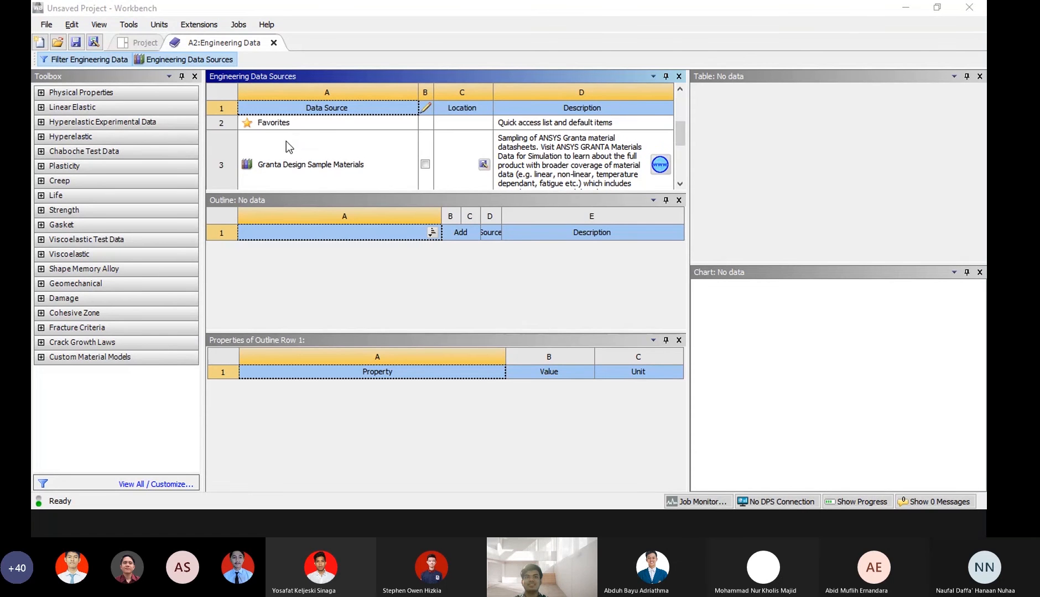
scroll(286, 146, "down", 2)
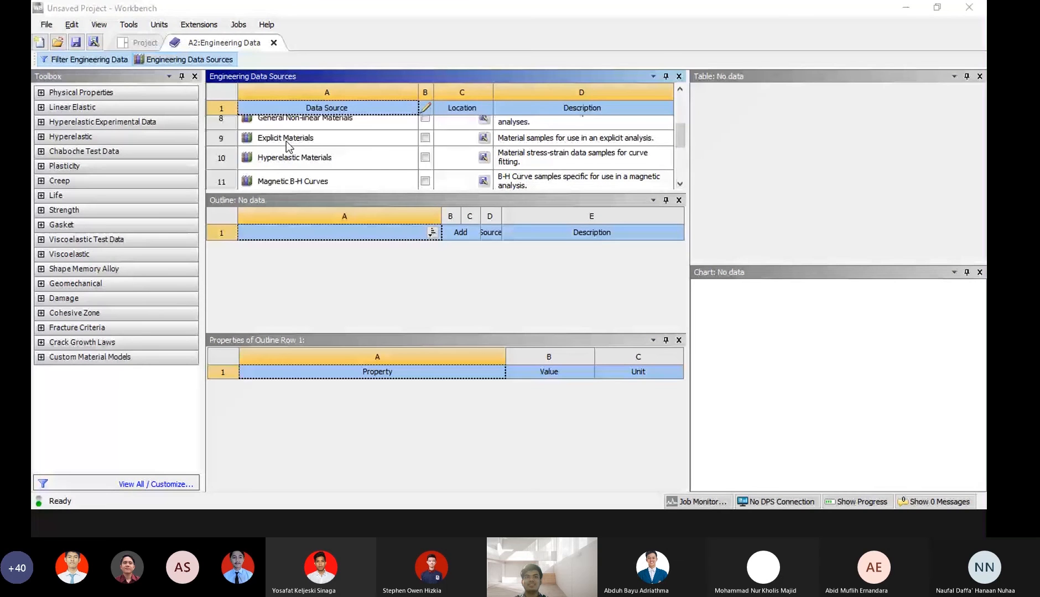
scroll(286, 142, "up", 2)
left_click(290, 154)
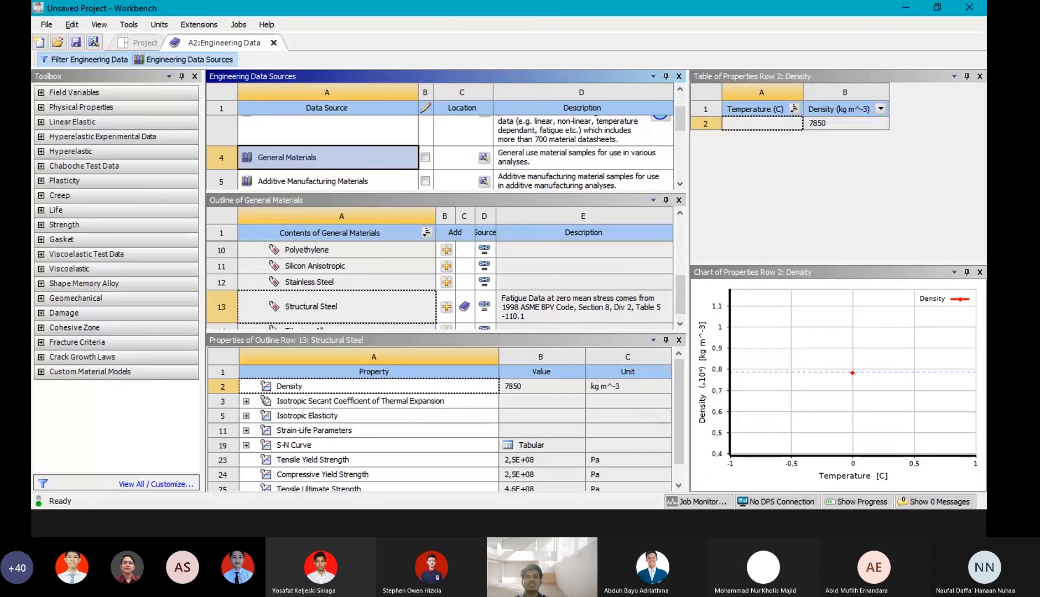
Add Structural Steel from General Materials to A2: Engineering Data.
left_click(363, 306)
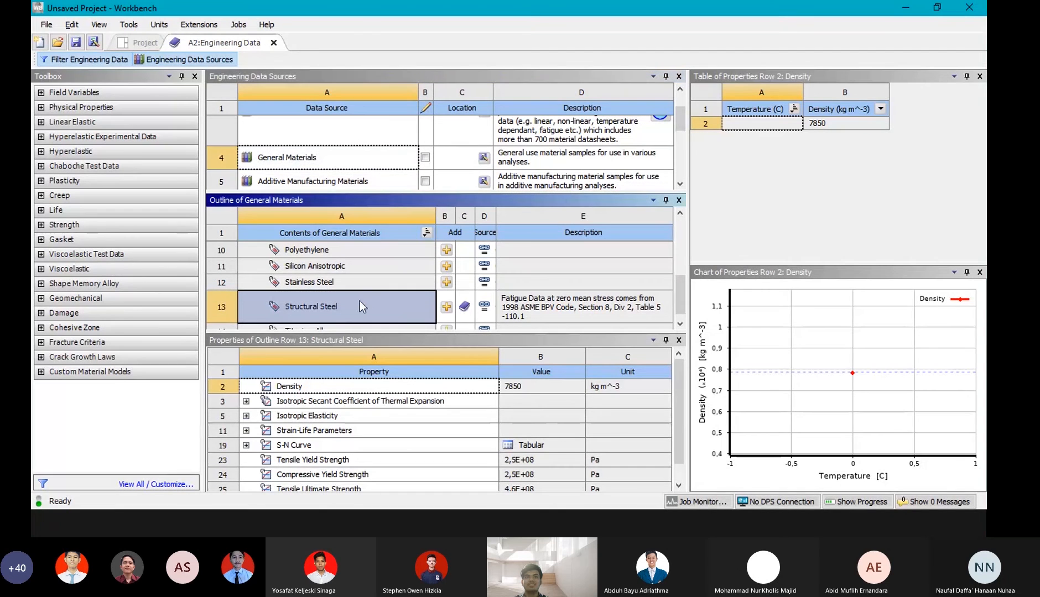
right_click(360, 301)
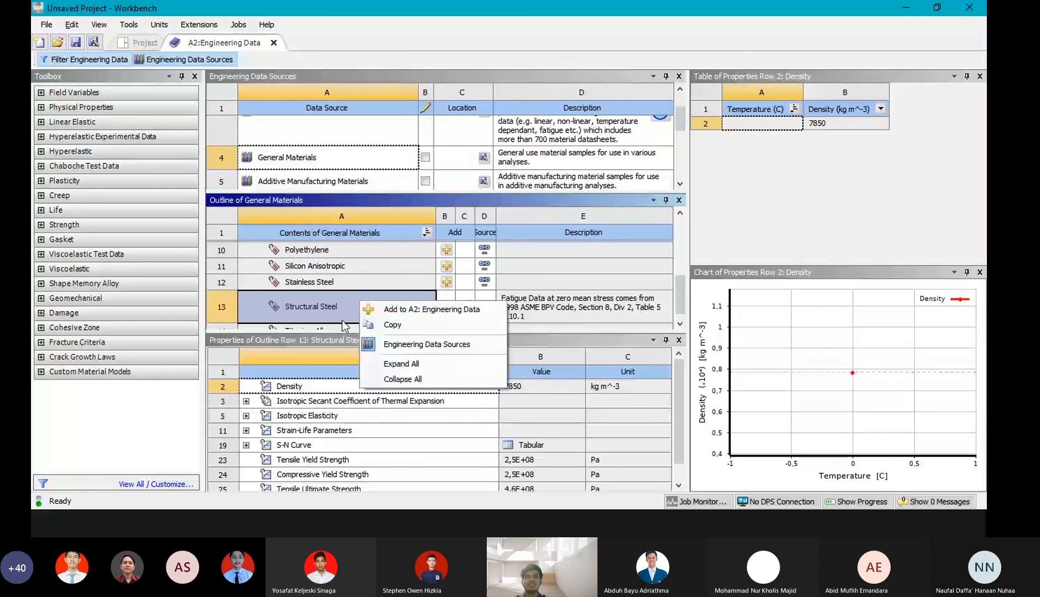
left_click(369, 308)
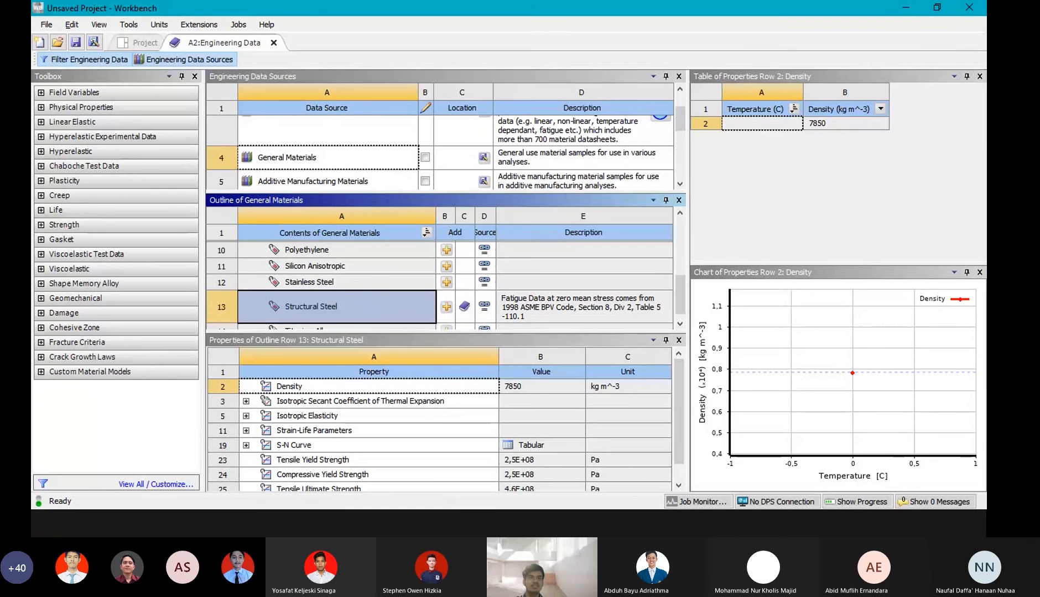
left_click(702, 530)
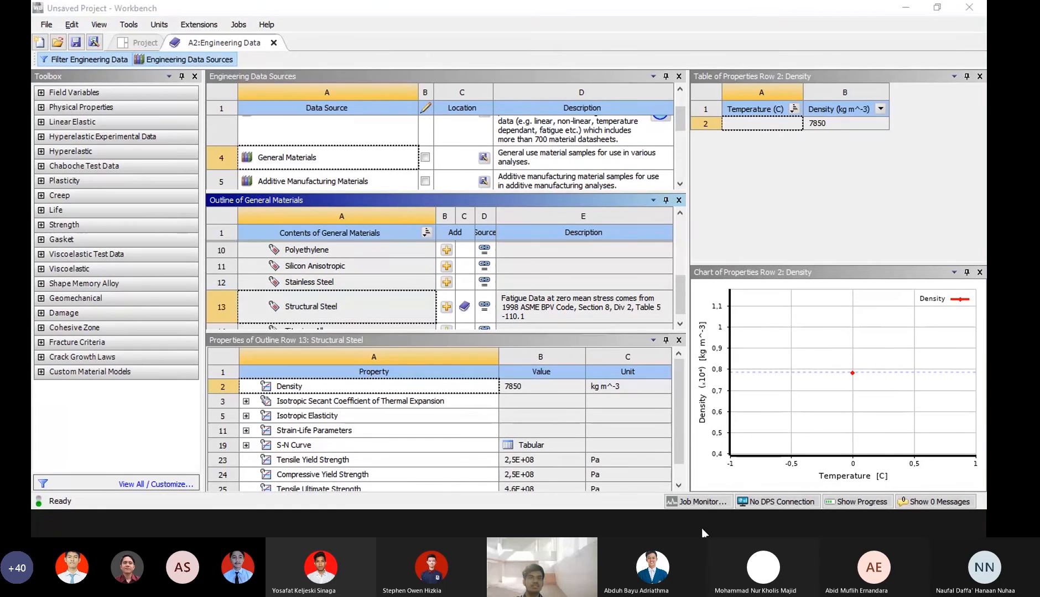
Return to the project schematic, open the Static Structural system's Model for editing and maximize the Mechanical window.
left_click(157, 43)
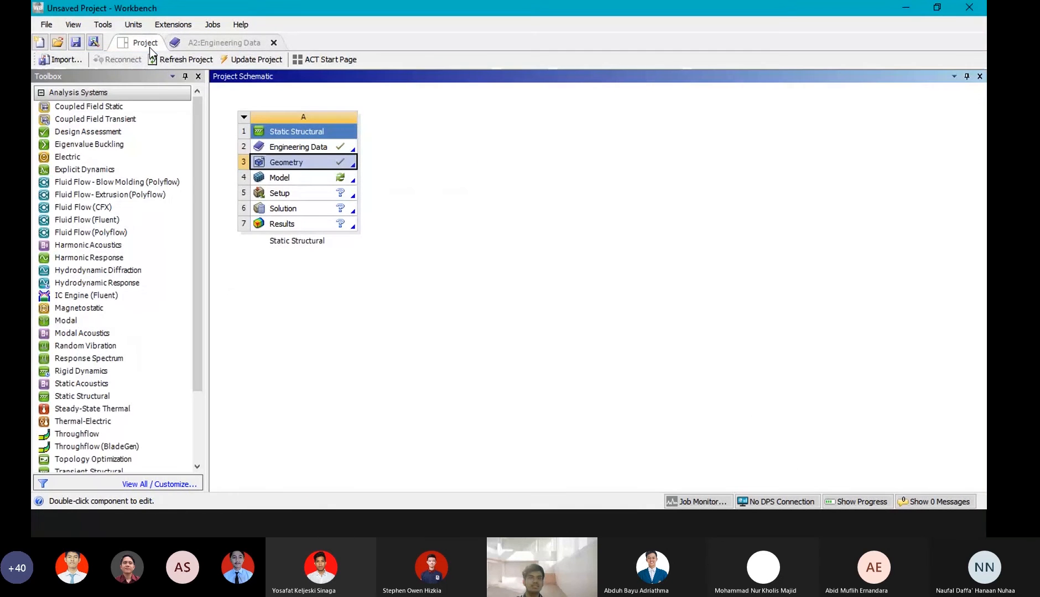
left_click(286, 180)
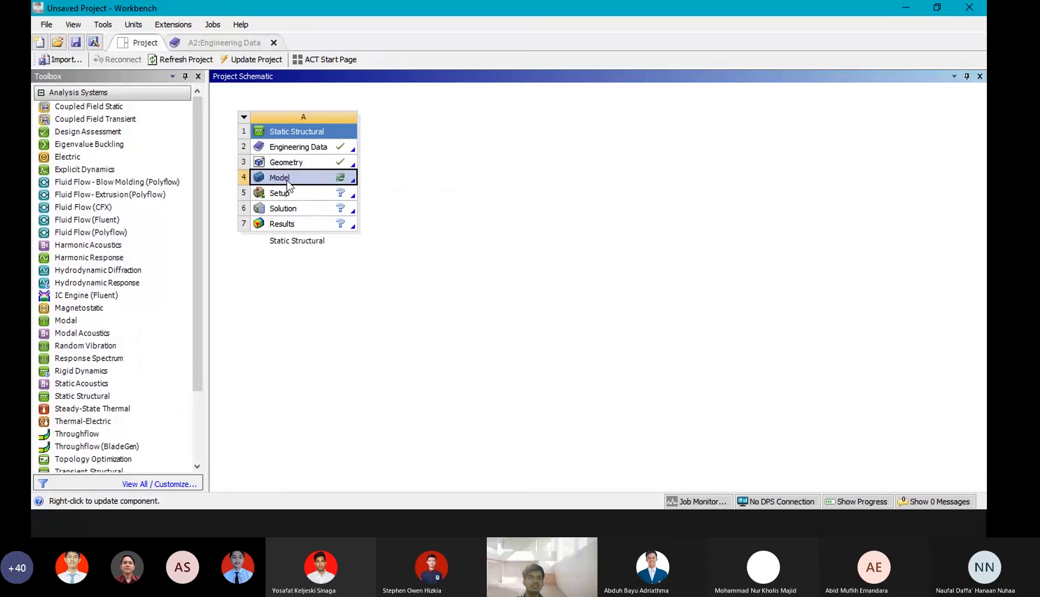
right_click(330, 174)
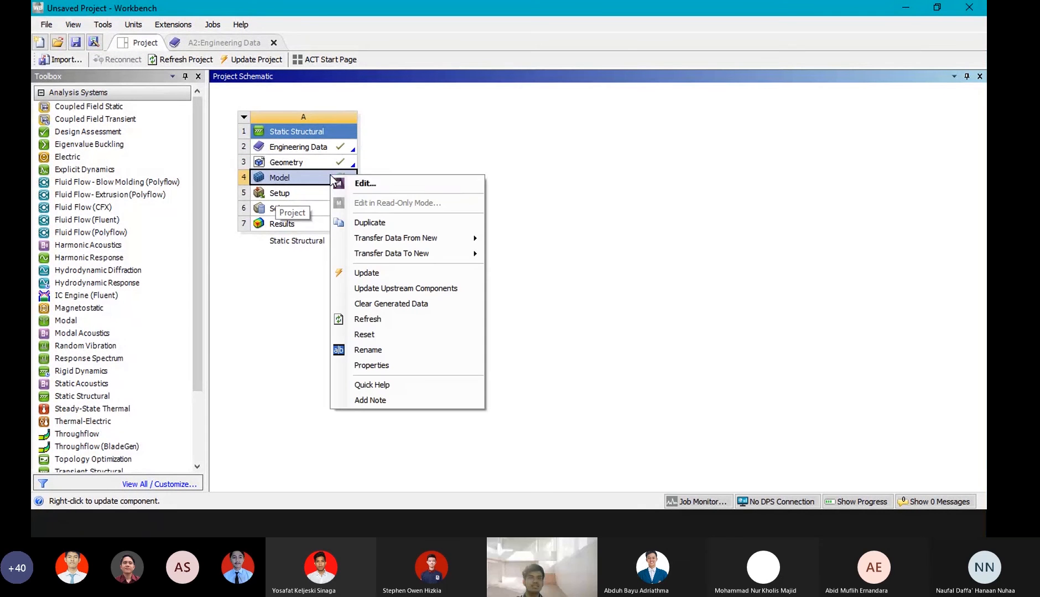
left_click(374, 189)
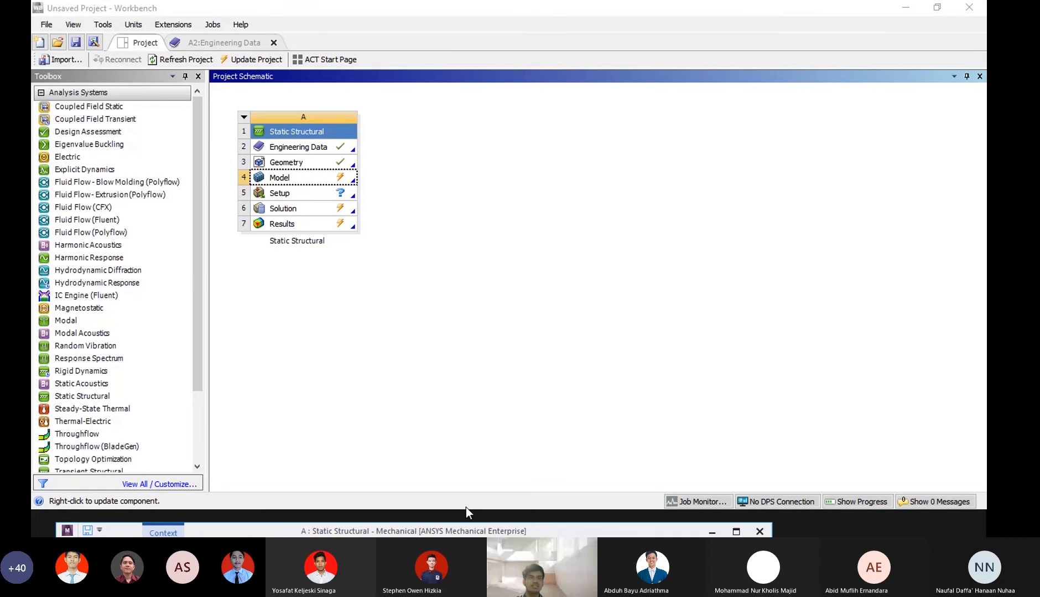
left_click_drag(468, 530, 545, 7)
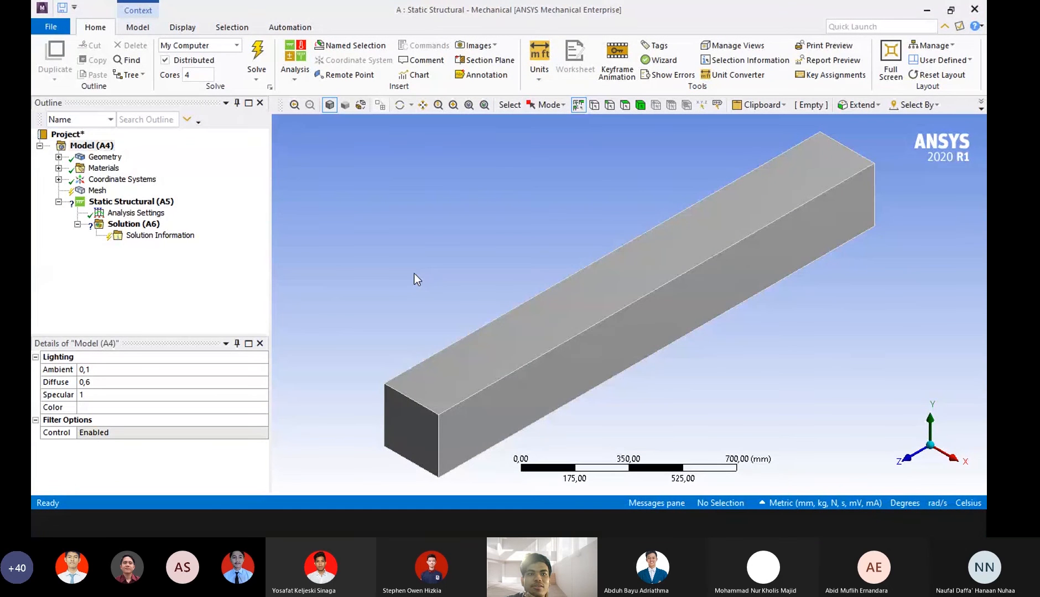
Expand the Sizing settings of the Mesh and set Resolution to 6.
left_click(98, 191)
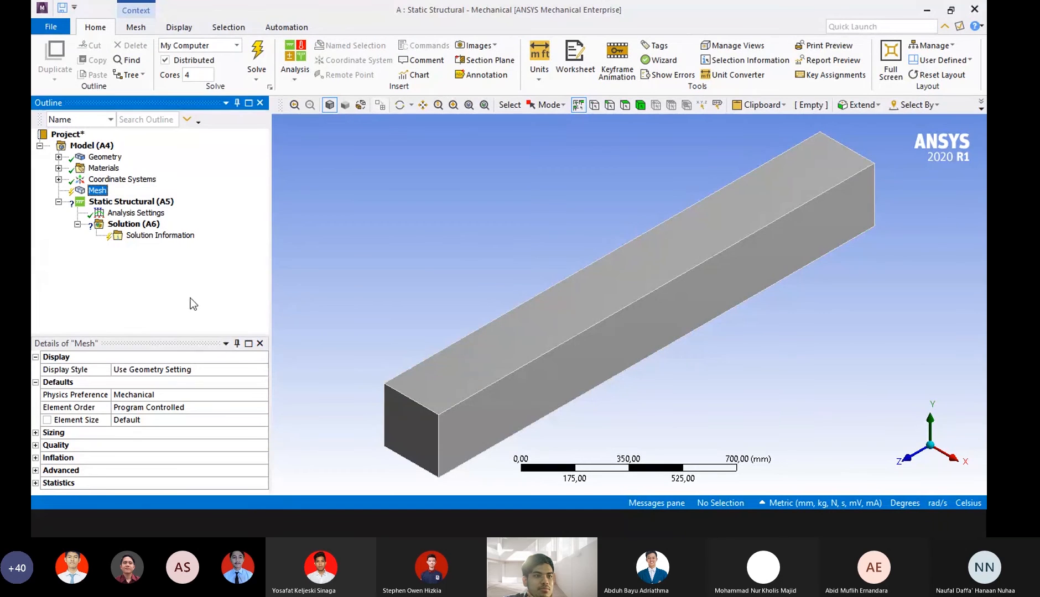
left_click(36, 433)
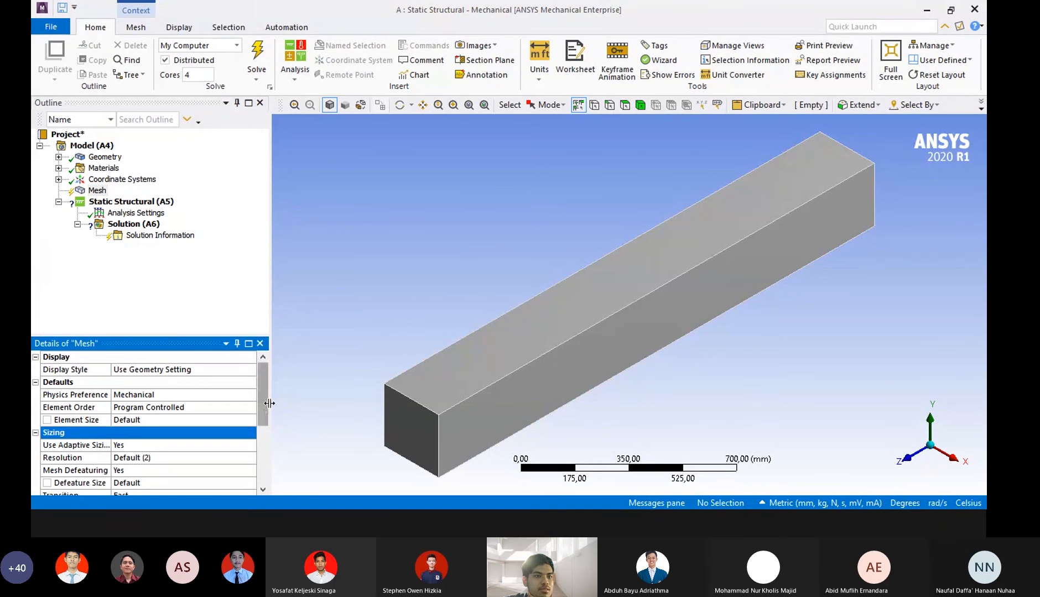
scroll(257, 420, "down", 2)
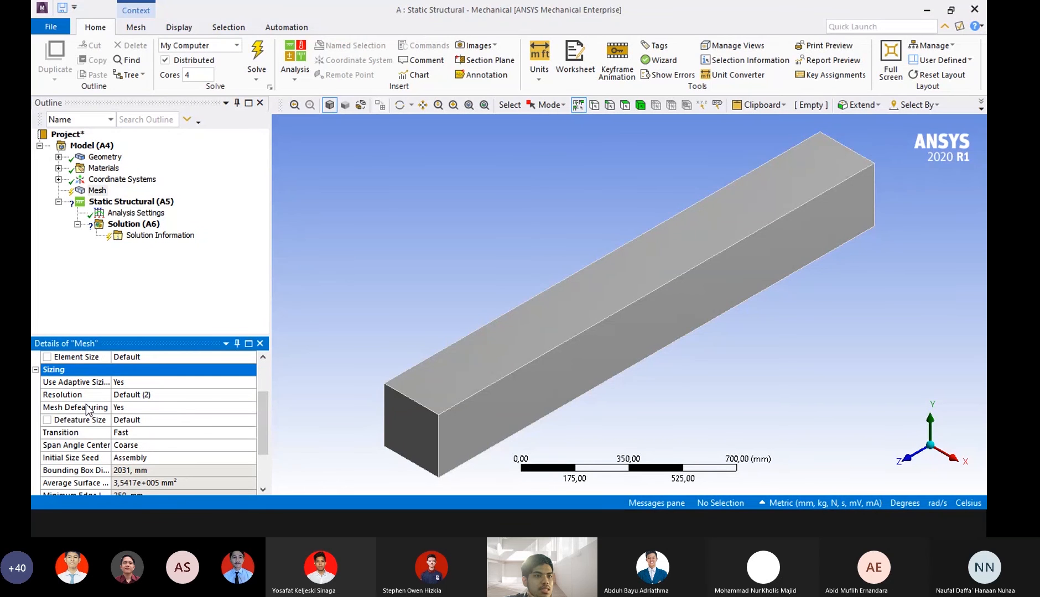
left_click(131, 395)
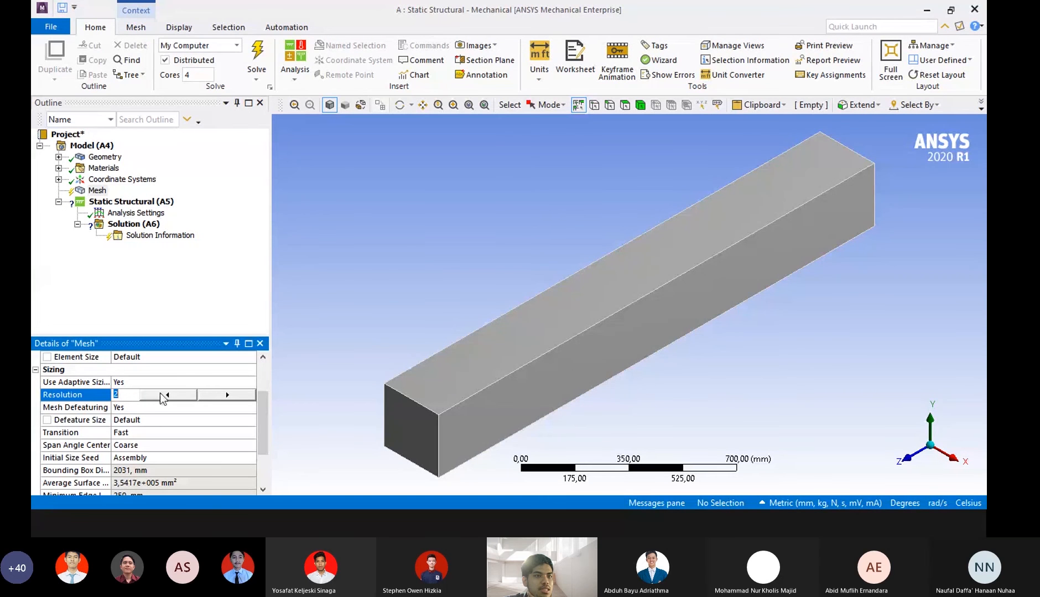
left_click(226, 395)
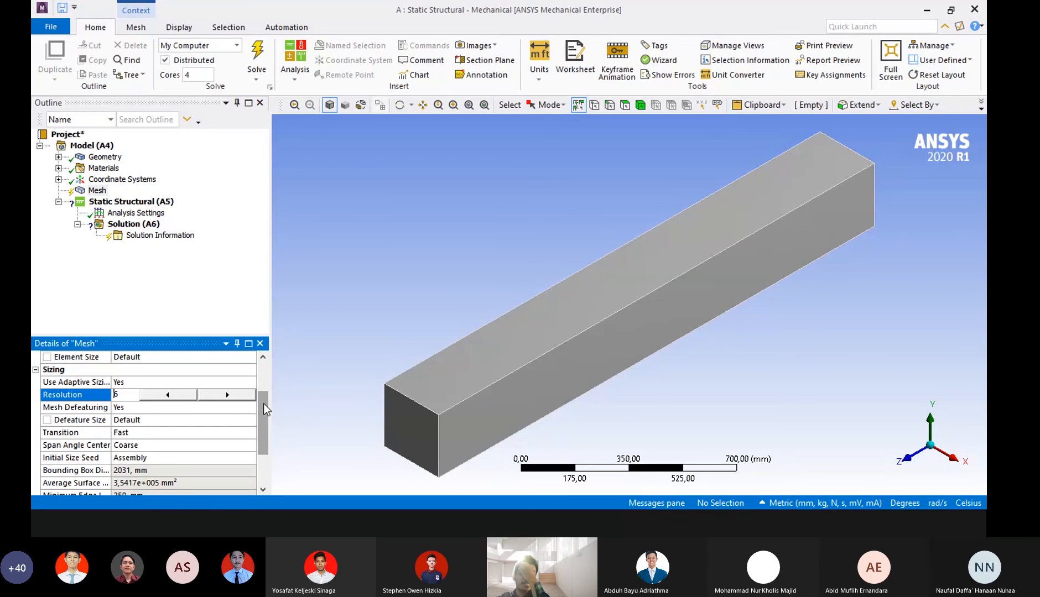
Expand the Mesh's Quality, Inflation and Advanced groups and look through their settings.
left_click_drag(263, 403, 263, 445)
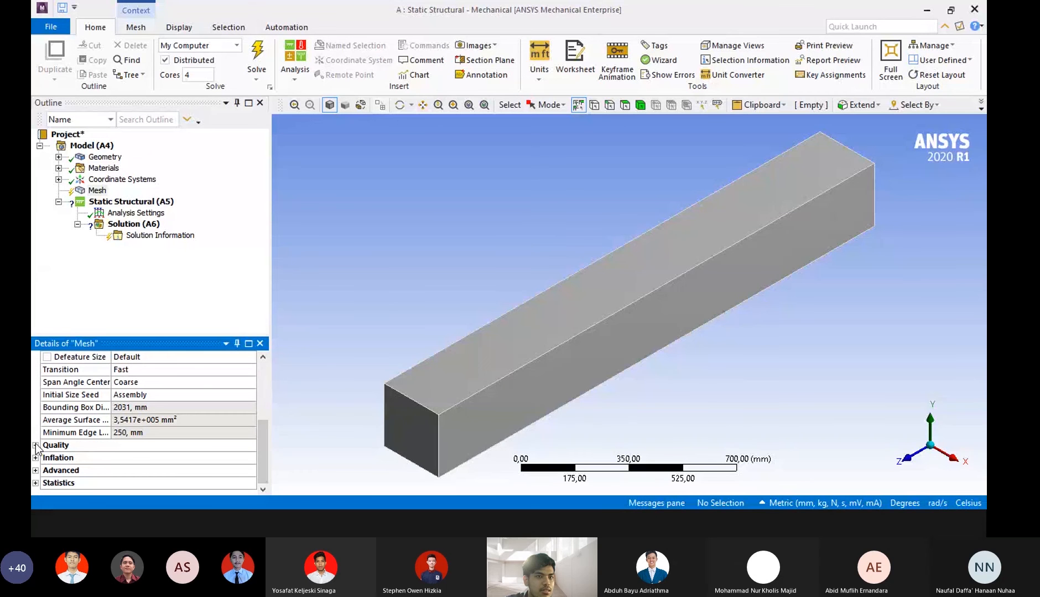
scroll(36, 451, "up", 4)
scroll(36, 464, "down", 3)
left_click(36, 470)
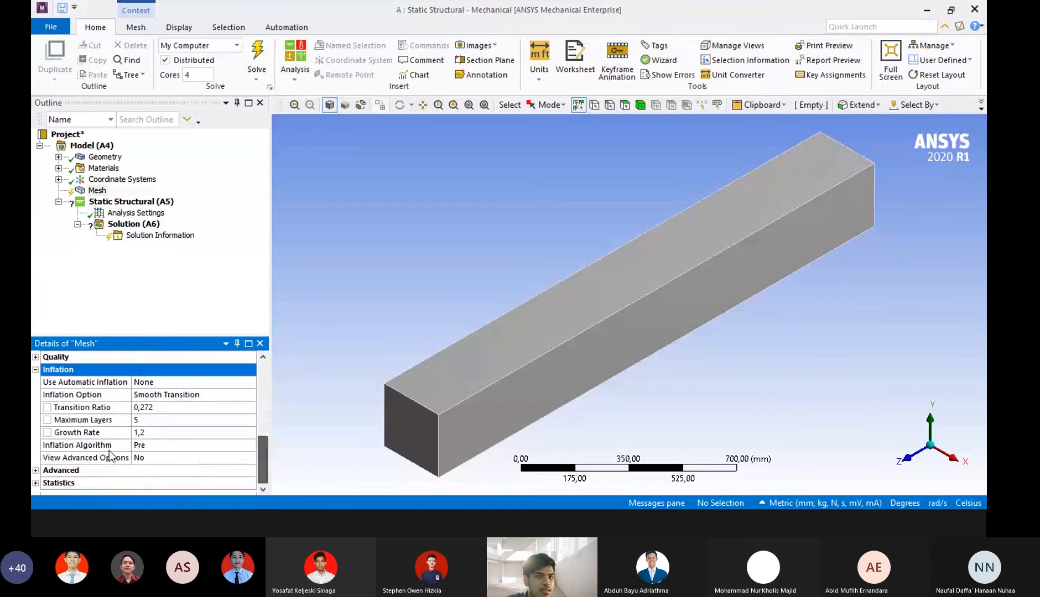
left_click(35, 470)
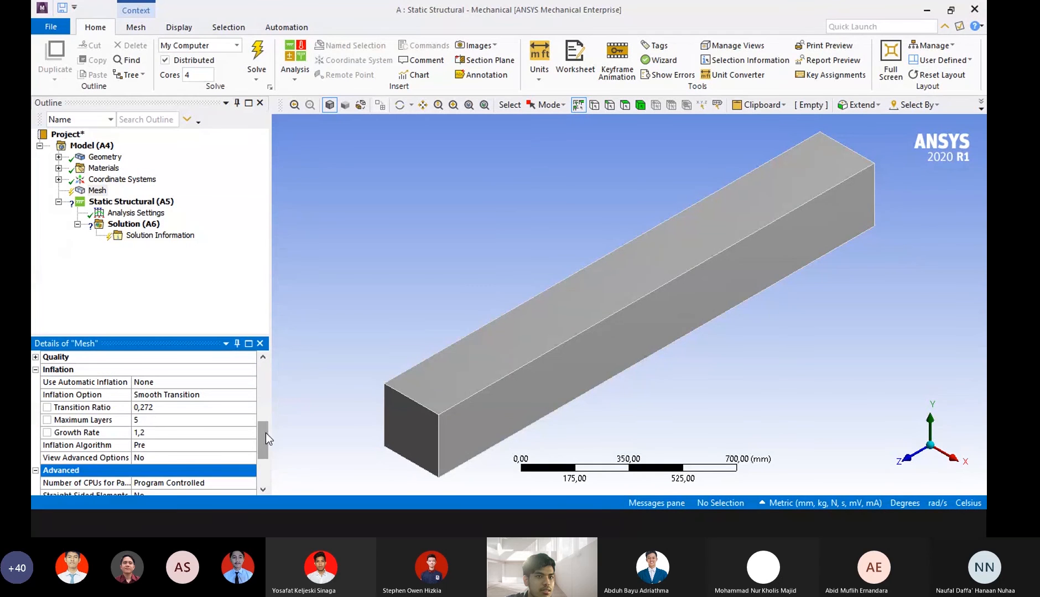
mouse_move(265, 433)
left_mouse_down()
mouse_move(262, 459)
mouse_move(251, 428)
left_mouse_up()
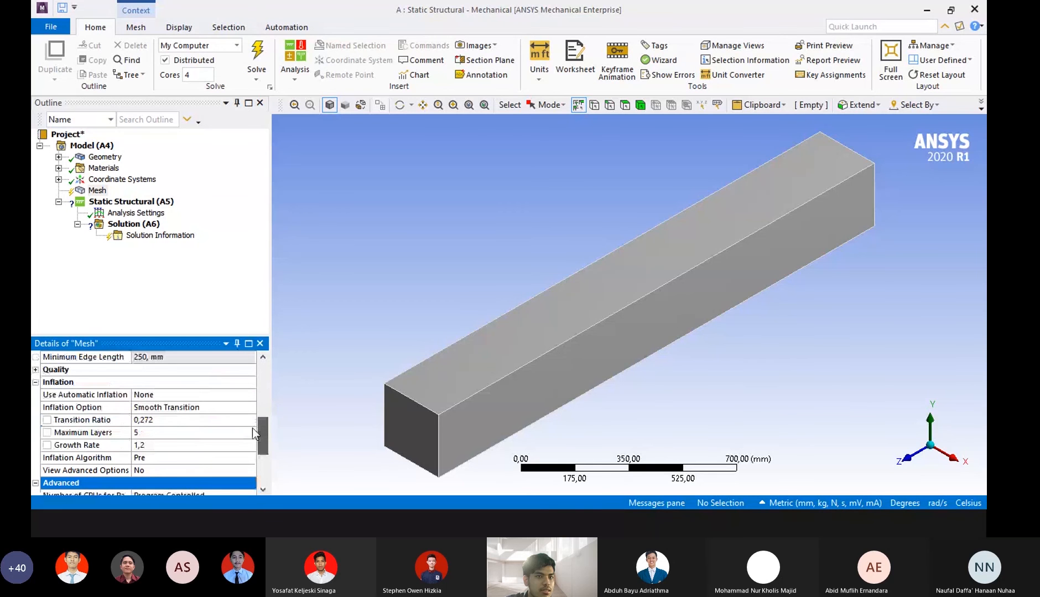
scroll(146, 420, "up", 3)
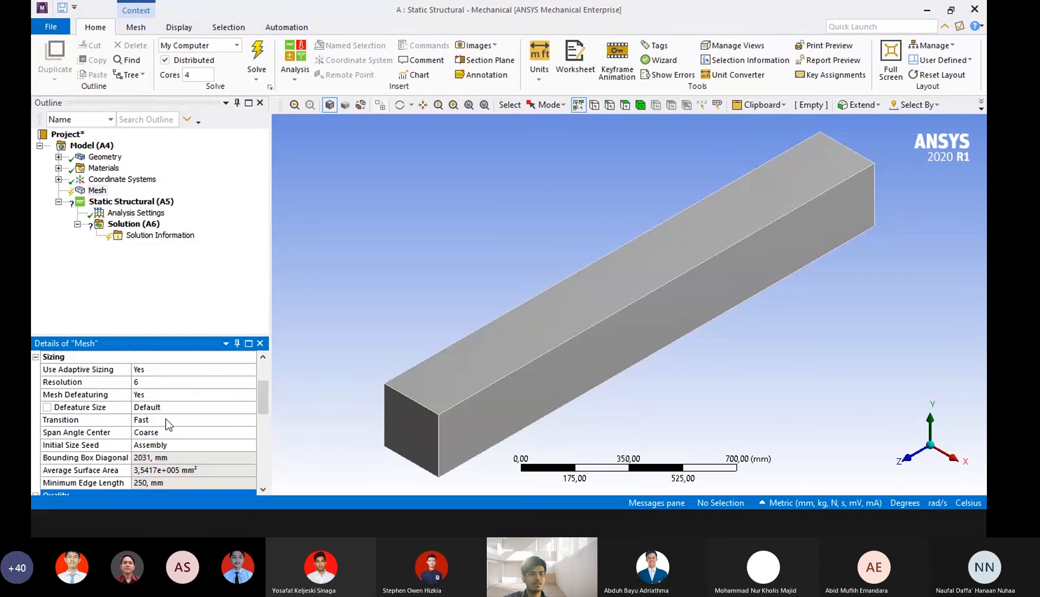
scroll(172, 459, "down", 3)
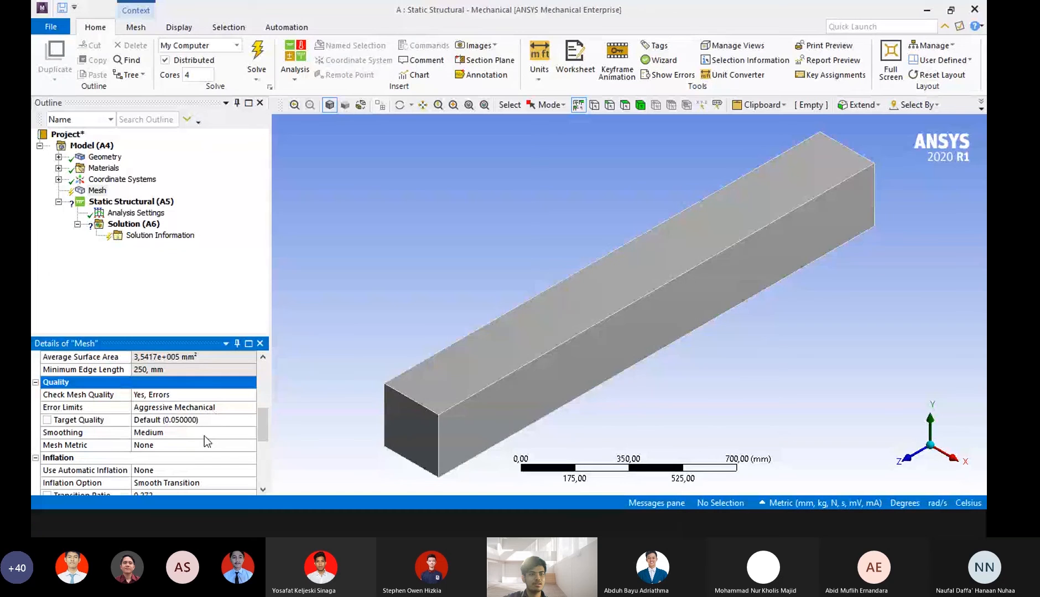
Set the Mesh Metric under the Mesh's Quality settings to Skewness.
double_click(170, 443)
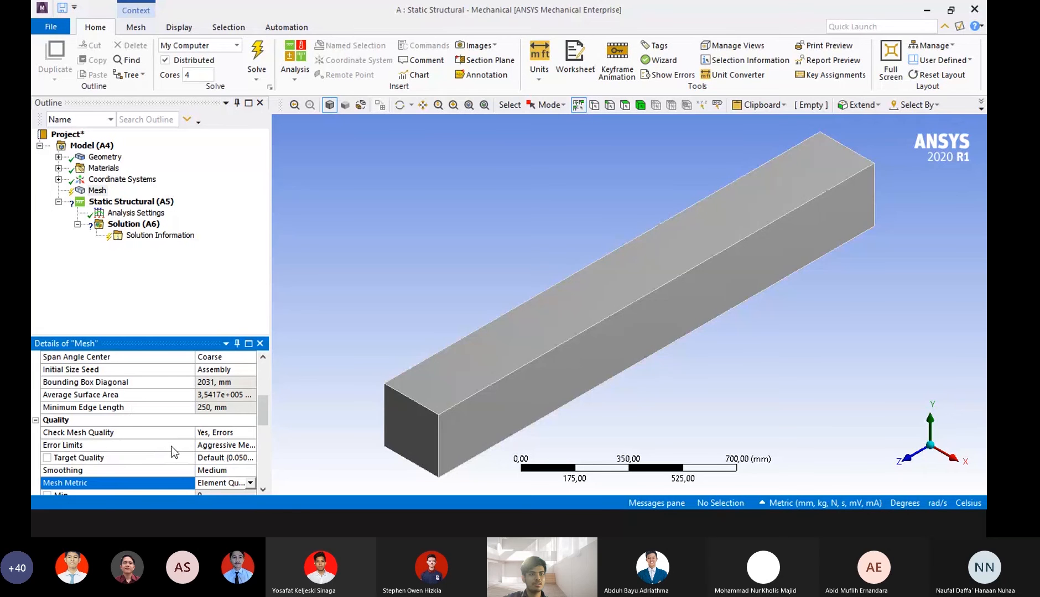
left_click(250, 483)
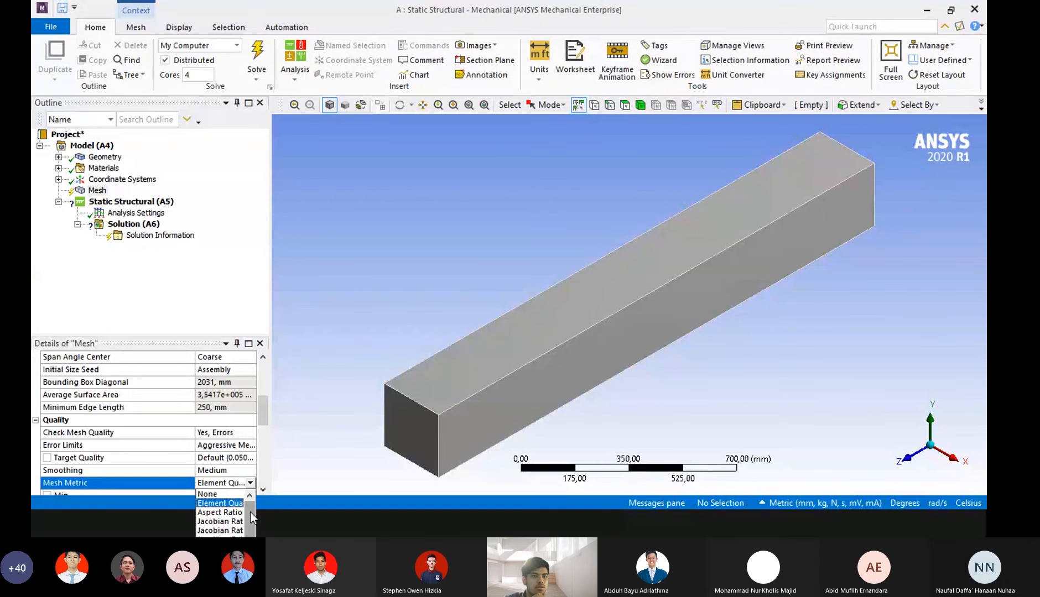
scroll(250, 512, "down", 1)
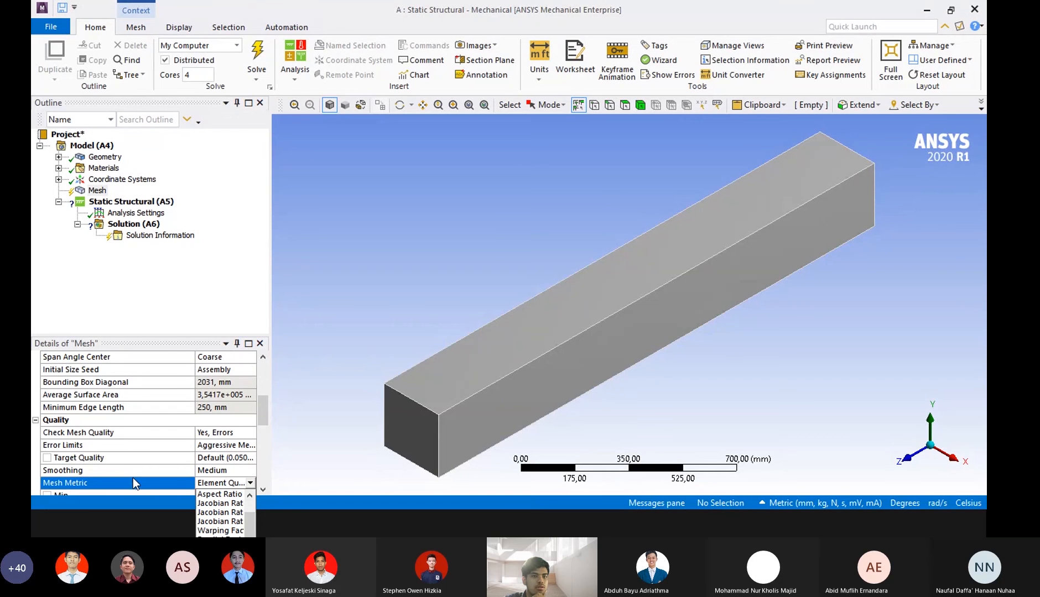
left_click(134, 480)
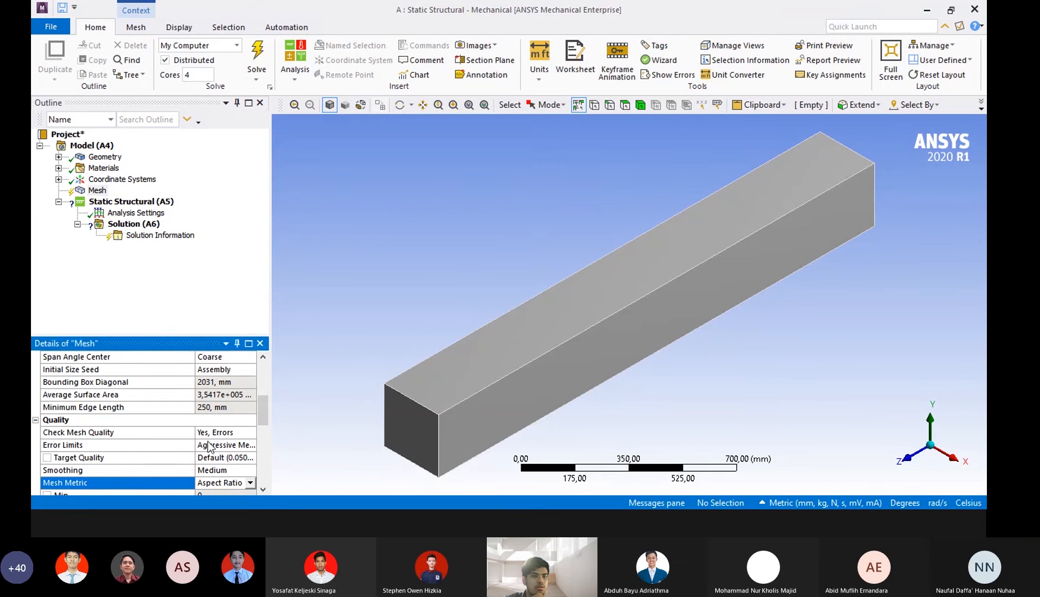
scroll(265, 410, "down", 1)
scroll(266, 410, "down", 2)
left_click(250, 407)
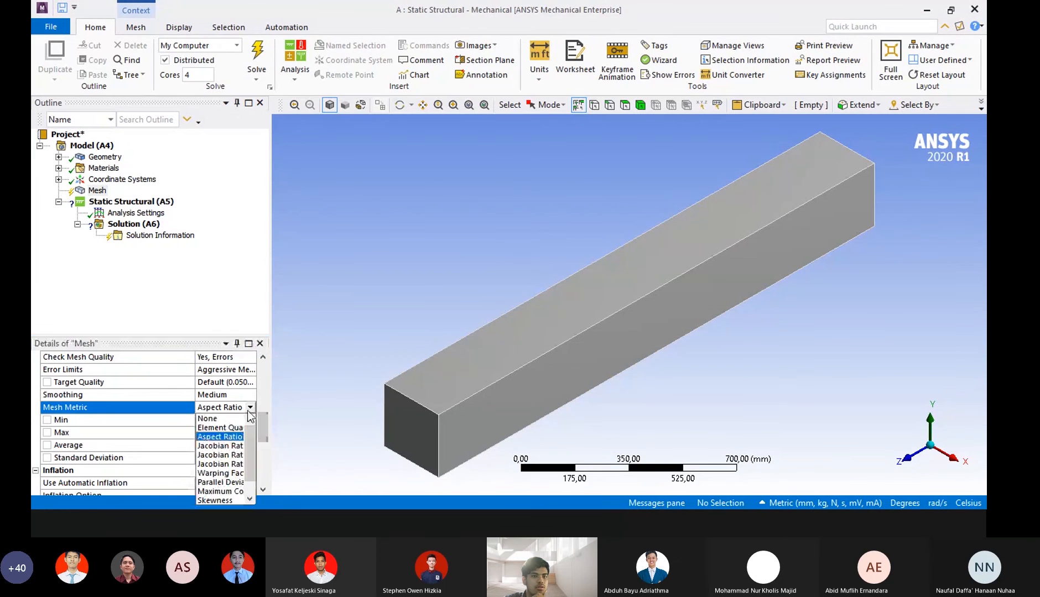
left_click(224, 499)
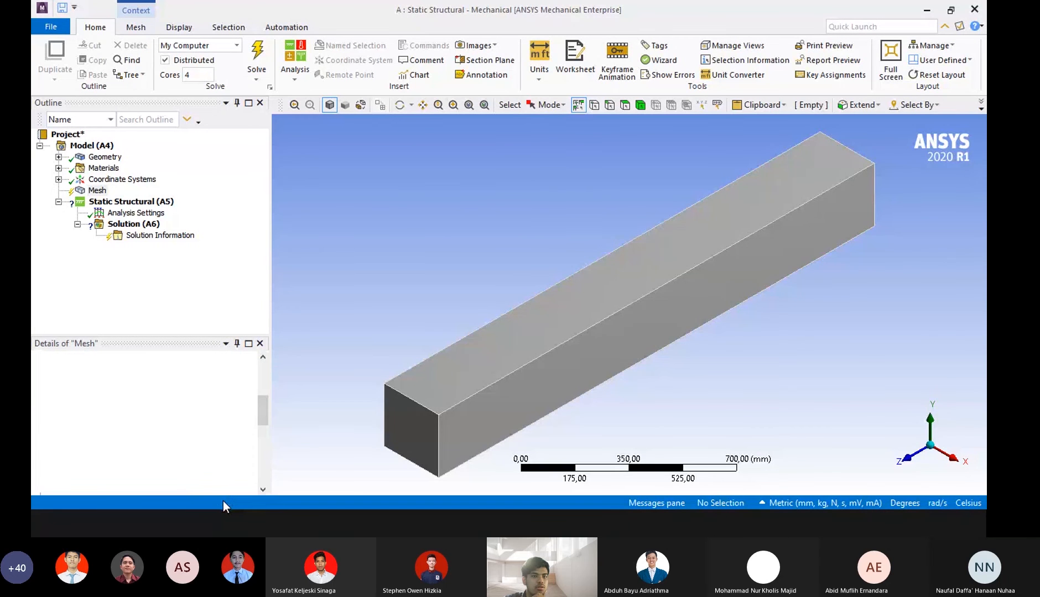
Expand the Mesh's Statistics group to view Nodes and Elements, and recheck the Sizing settings.
left_click_drag(262, 418, 266, 471)
double_click(127, 482)
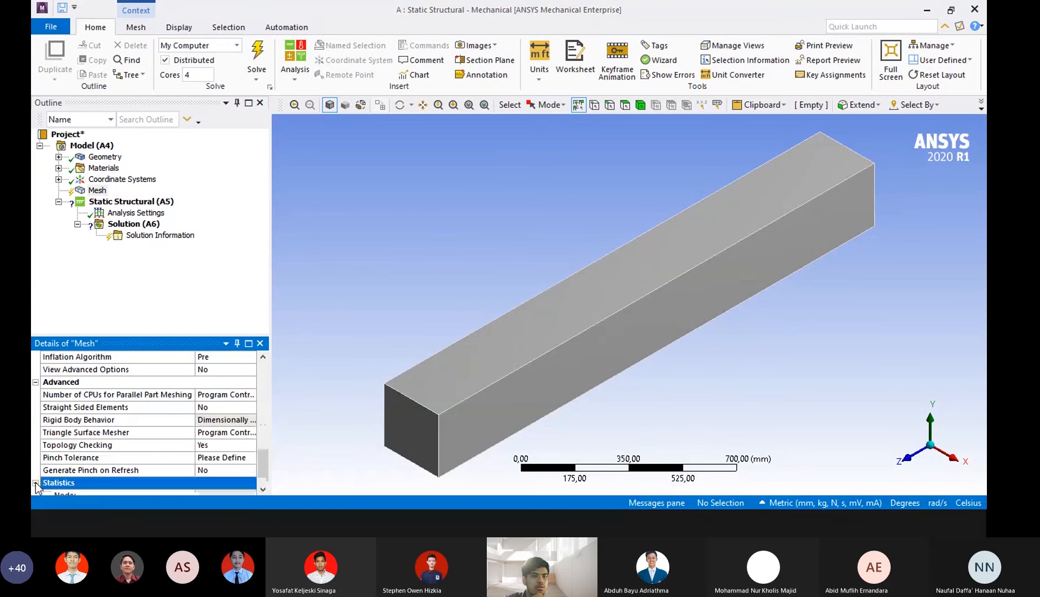
scroll(264, 452, "down", 1)
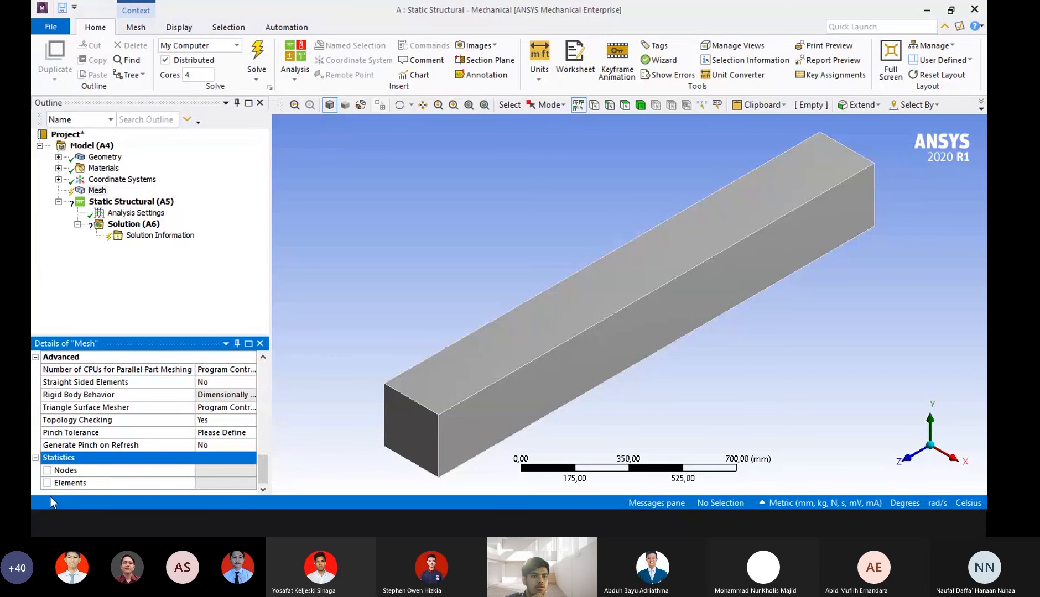
left_click_drag(257, 467, 265, 374)
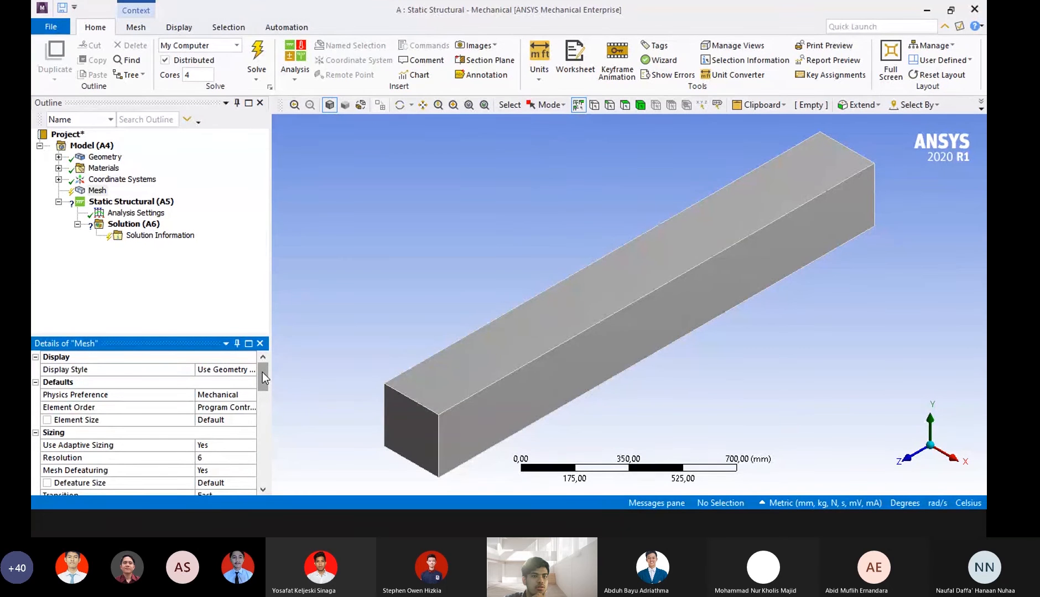
scroll(260, 379, "down", 2)
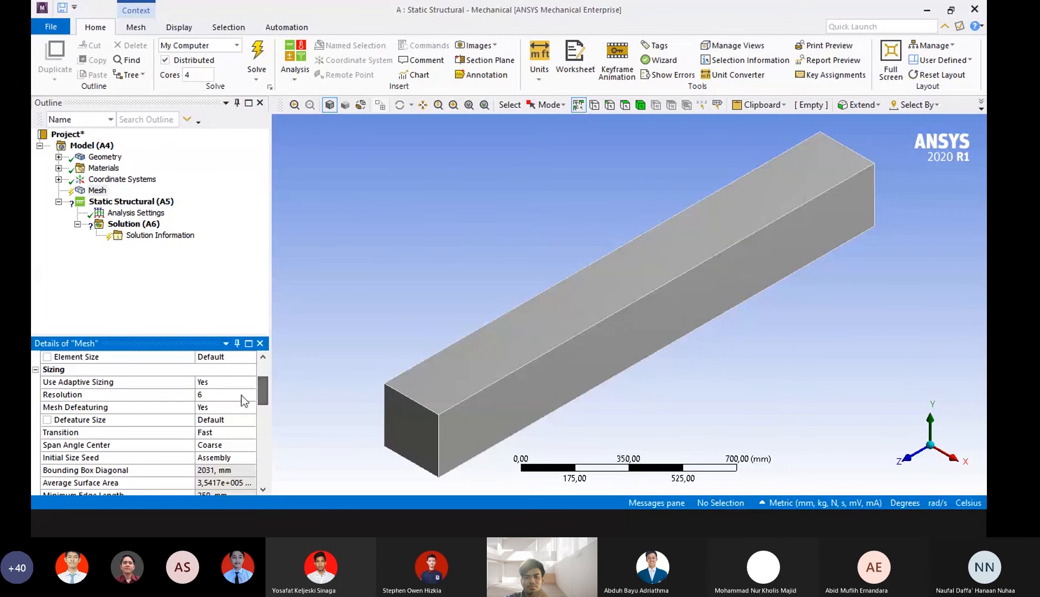
Review the Mesh's Quality and Inflation settings and the available Mesh Metric options, keeping Skewness.
key("alt+Tab")
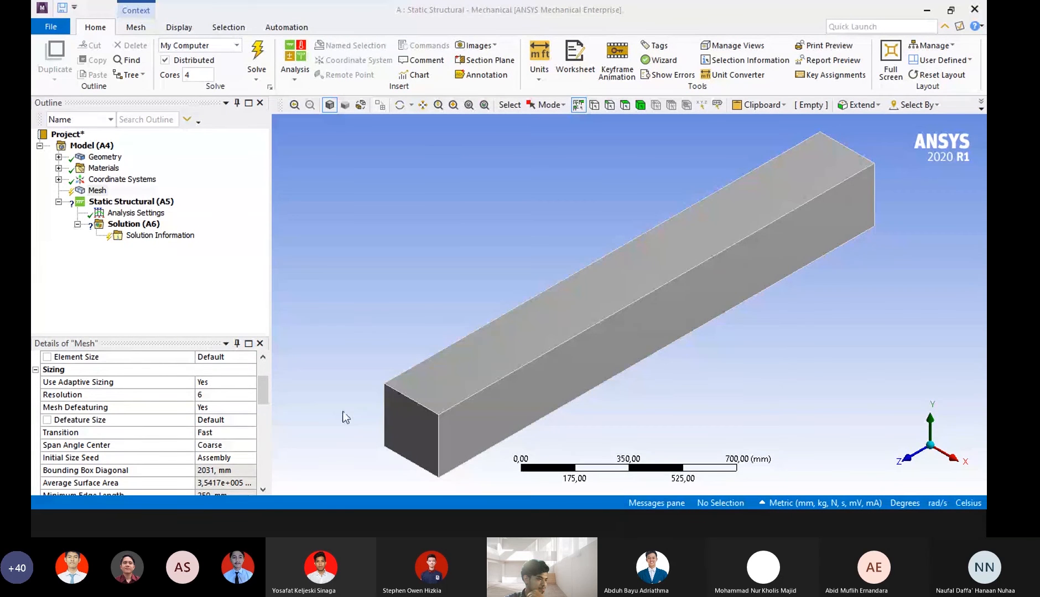
scroll(201, 442, "down", 5)
scroll(202, 442, "down", 1)
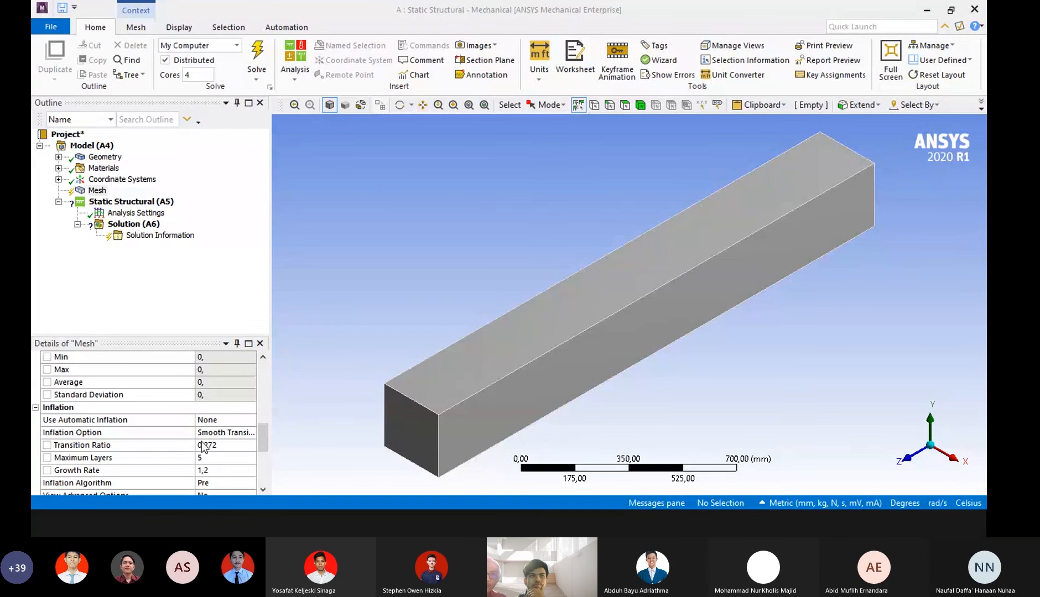
scroll(232, 426, "up", 1)
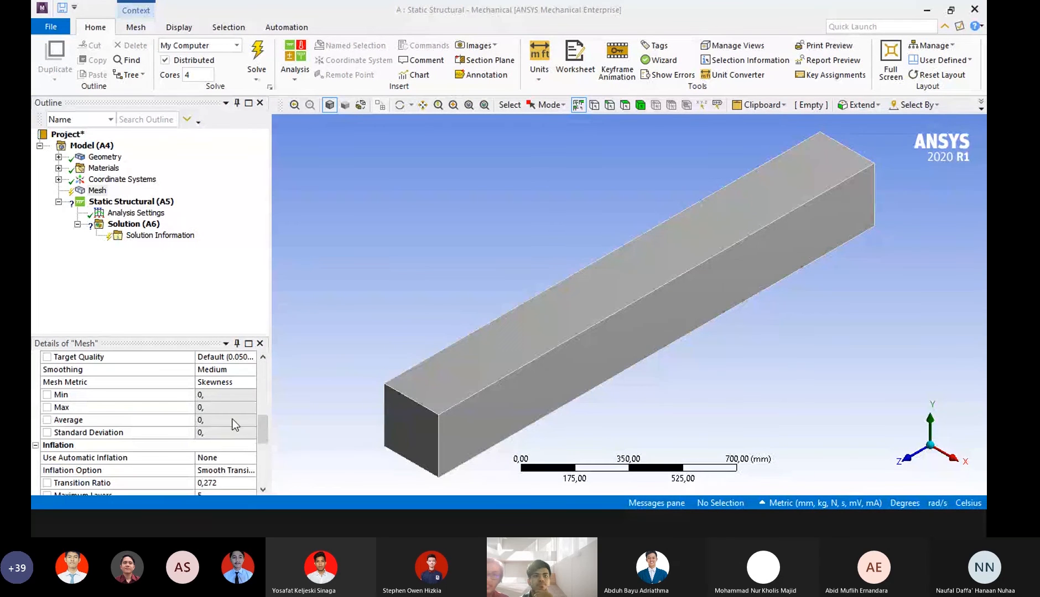
left_click(249, 382)
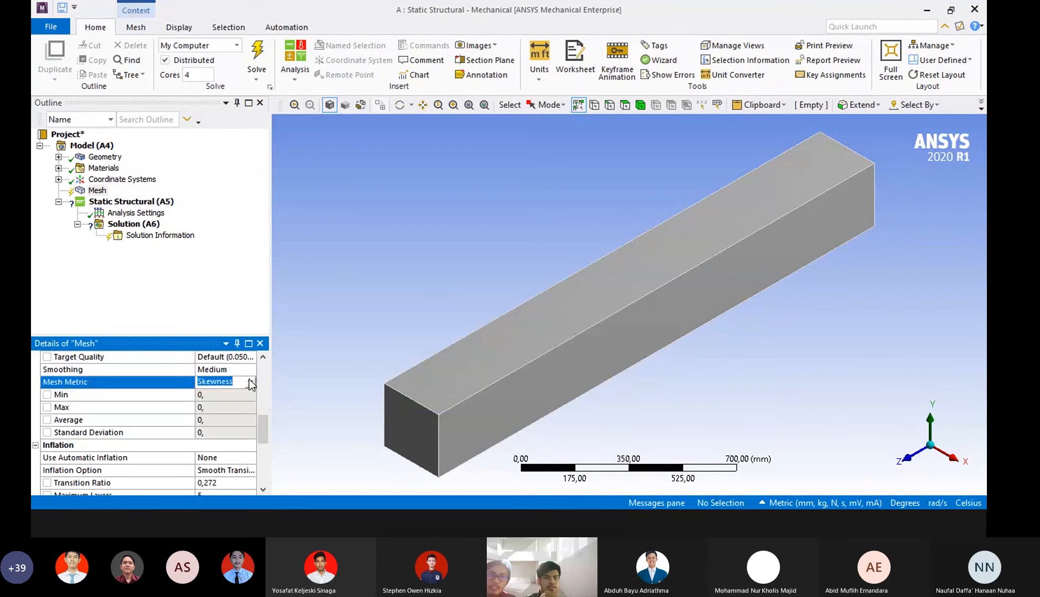
left_click(250, 382)
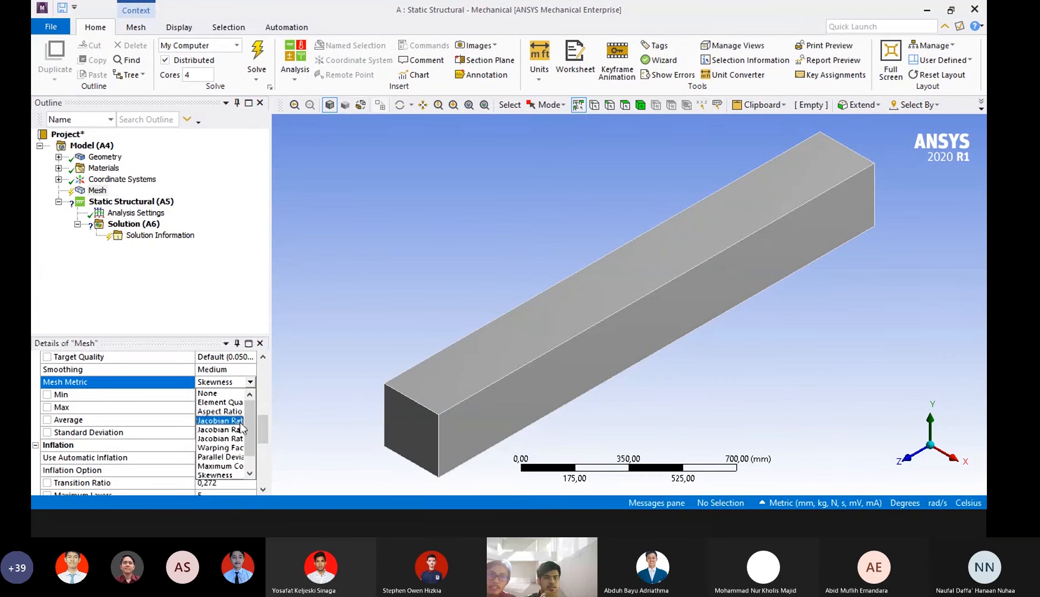
left_click(264, 394)
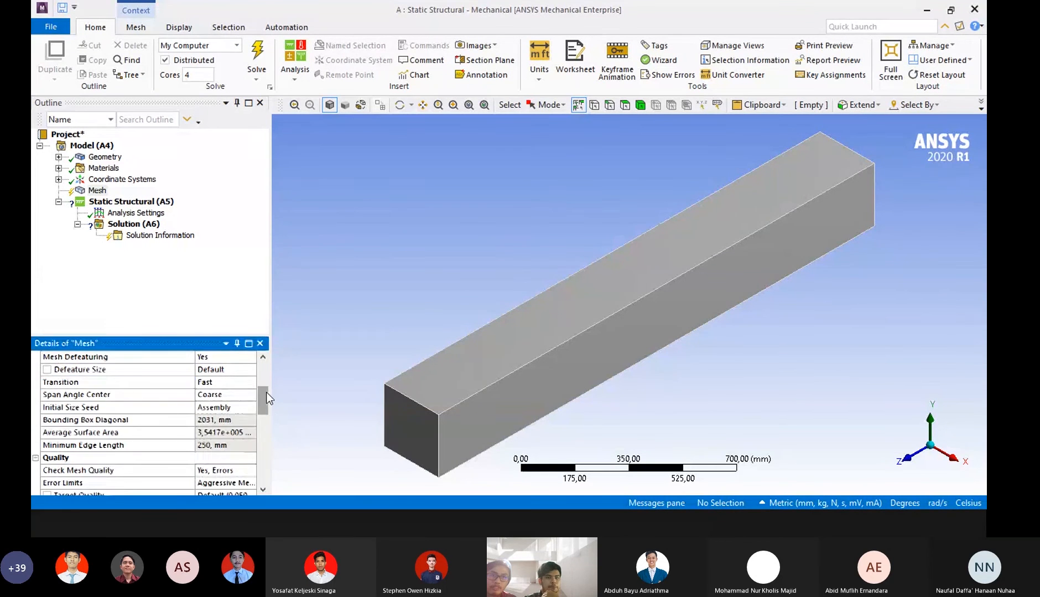
left_click_drag(260, 400, 257, 429)
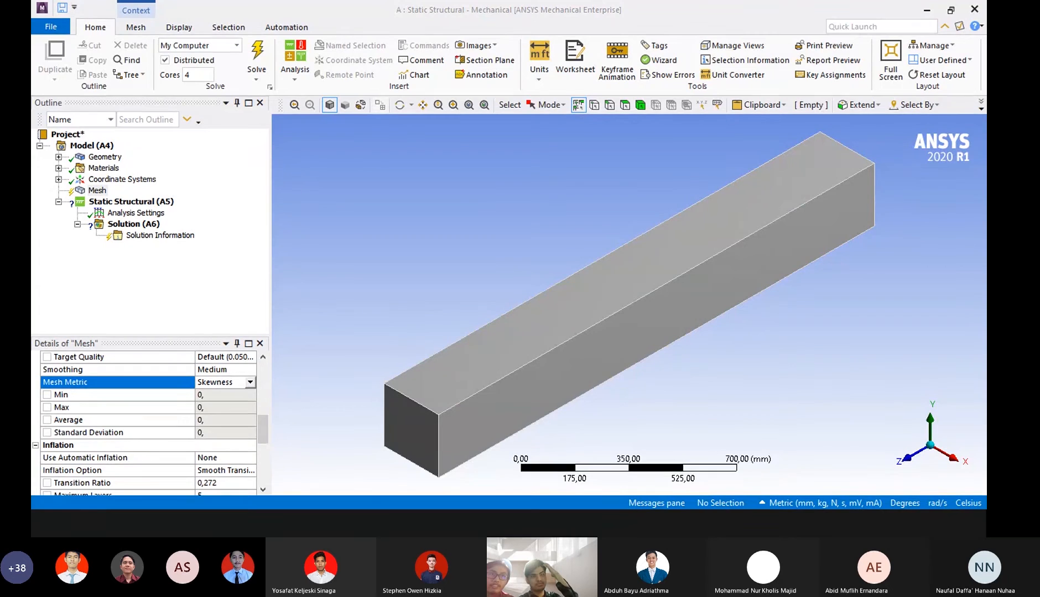
Switch to the PowerPoint presentation, consult the Meshing Quality slide, and return to the Mesh's Quality settings in Mechanical.
key("alt+Tab")
scroll(102, 332, "down", 4)
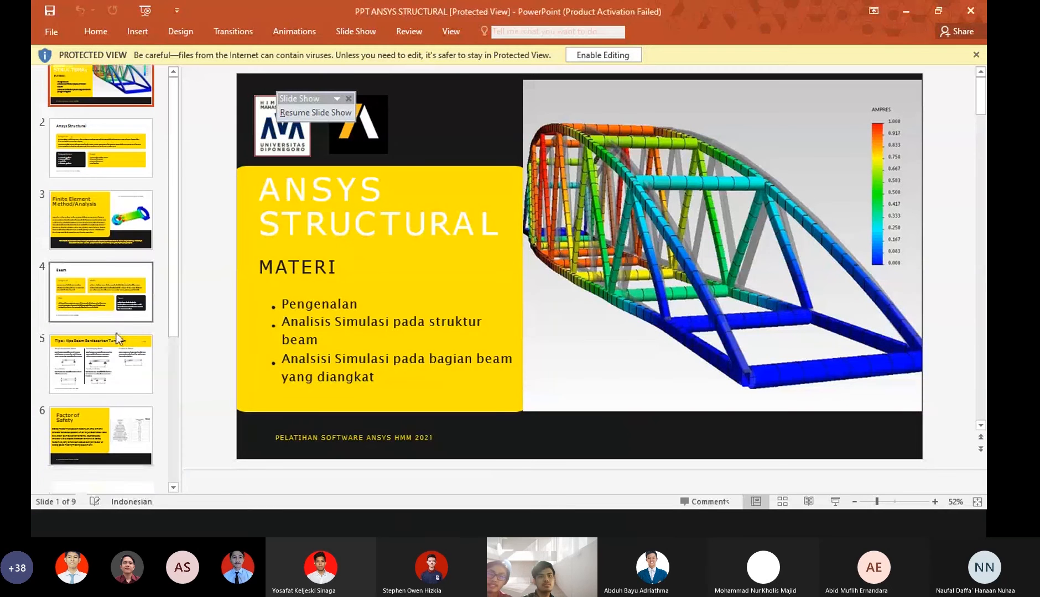
left_click(102, 371)
left_click(99, 305)
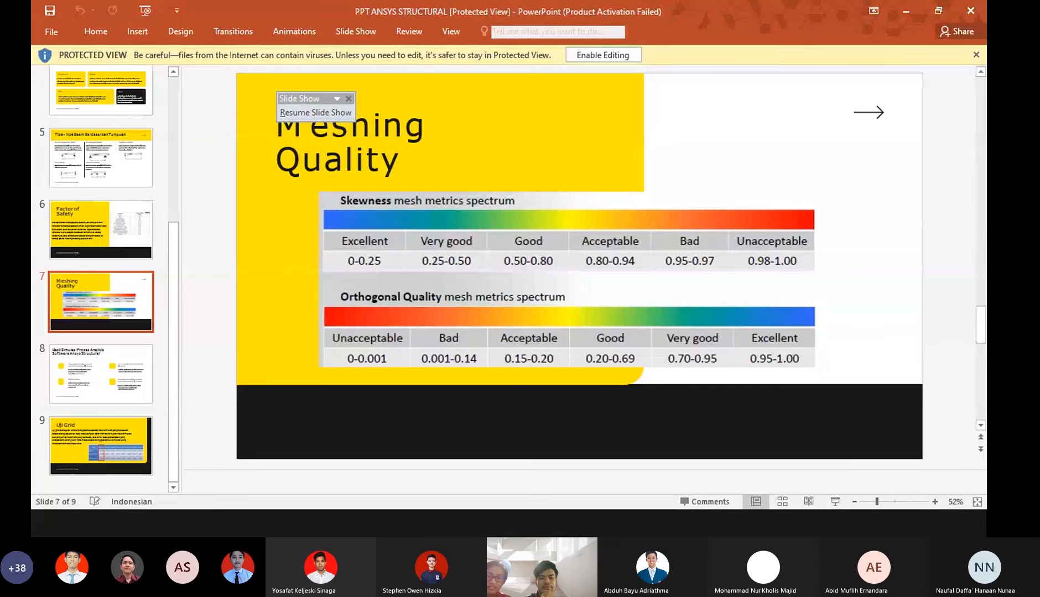
left_click(461, 532)
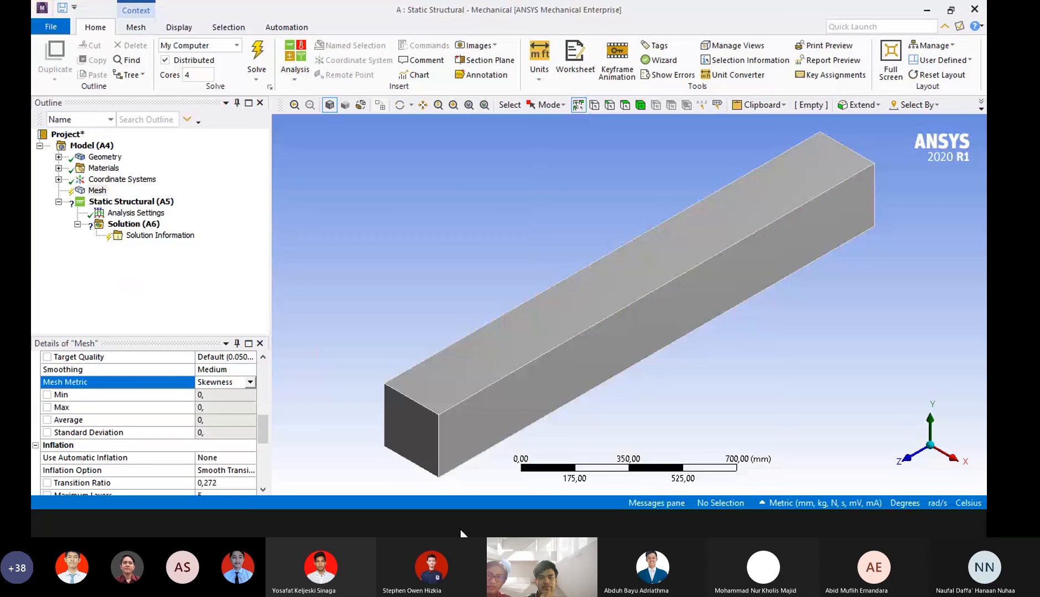
left_click(266, 423)
left_click_drag(266, 422, 255, 401)
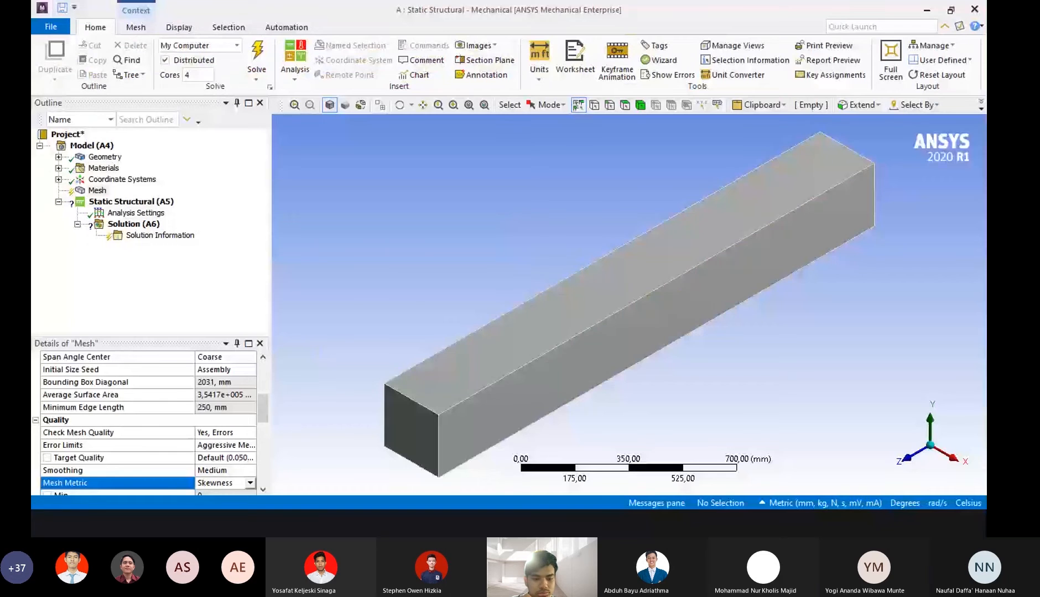
Switch to Workbench, view the available actions for the Static Structural system's Model cell, and return to Mechanical.
key("alt+Tab")
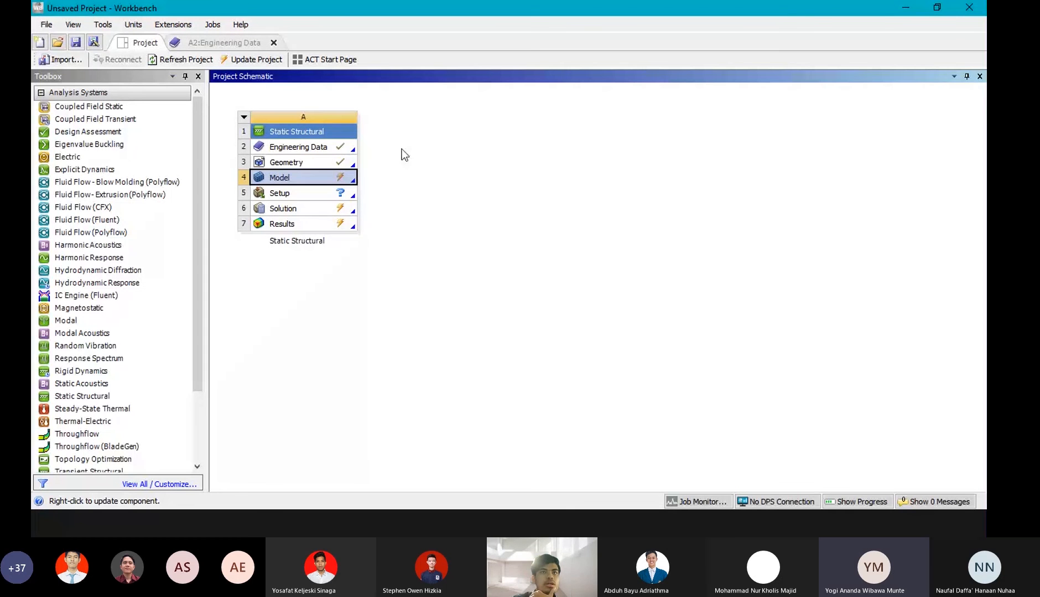
left_click(352, 180)
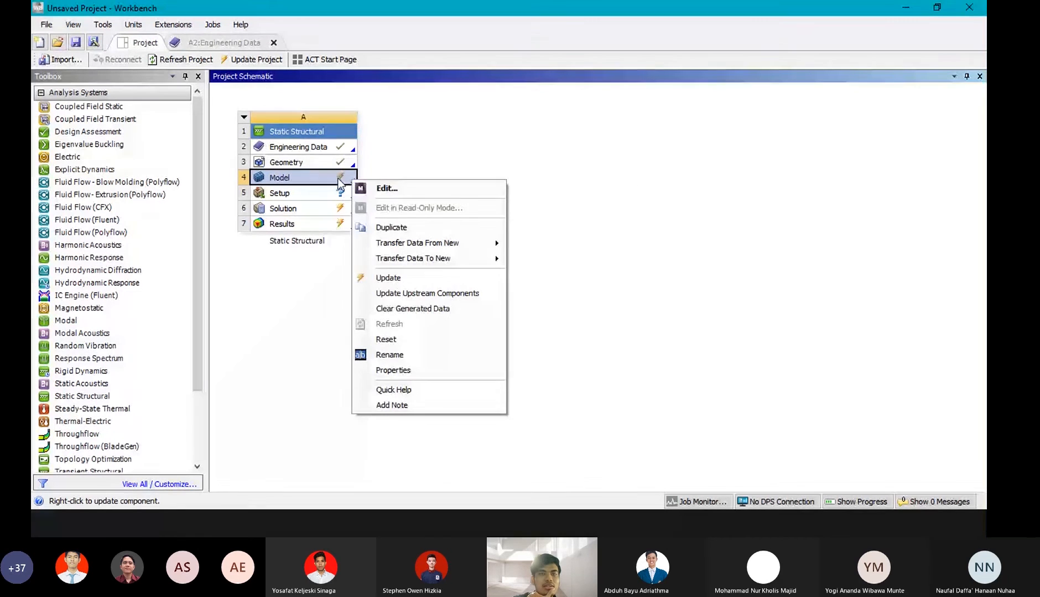
left_click(366, 167)
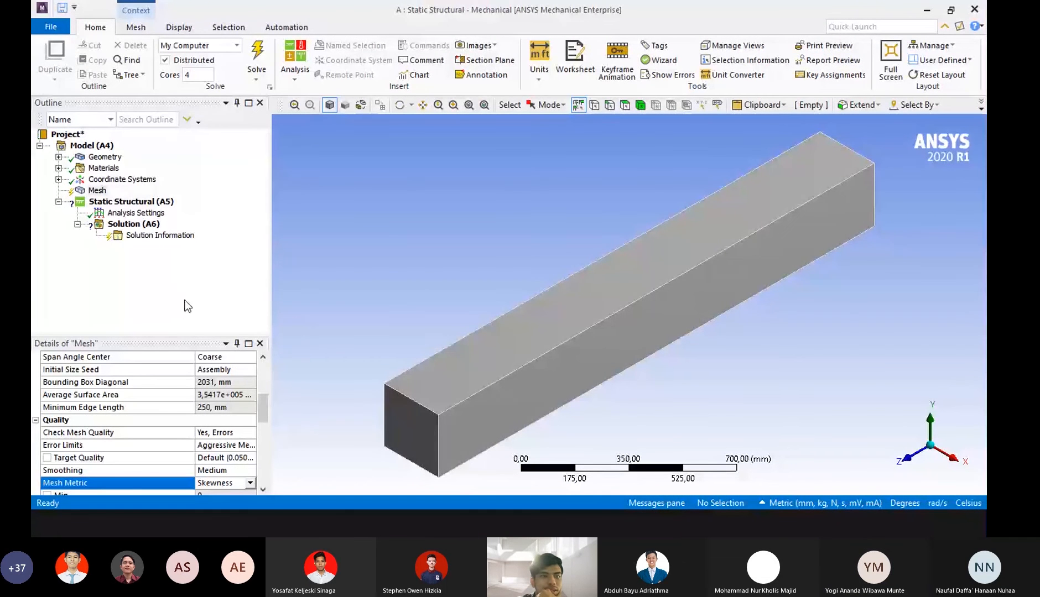
Review the Mesh's Statistics, Sizing and Quality settings and the available Physics Preference options, keeping Mechanical.
left_click(260, 405)
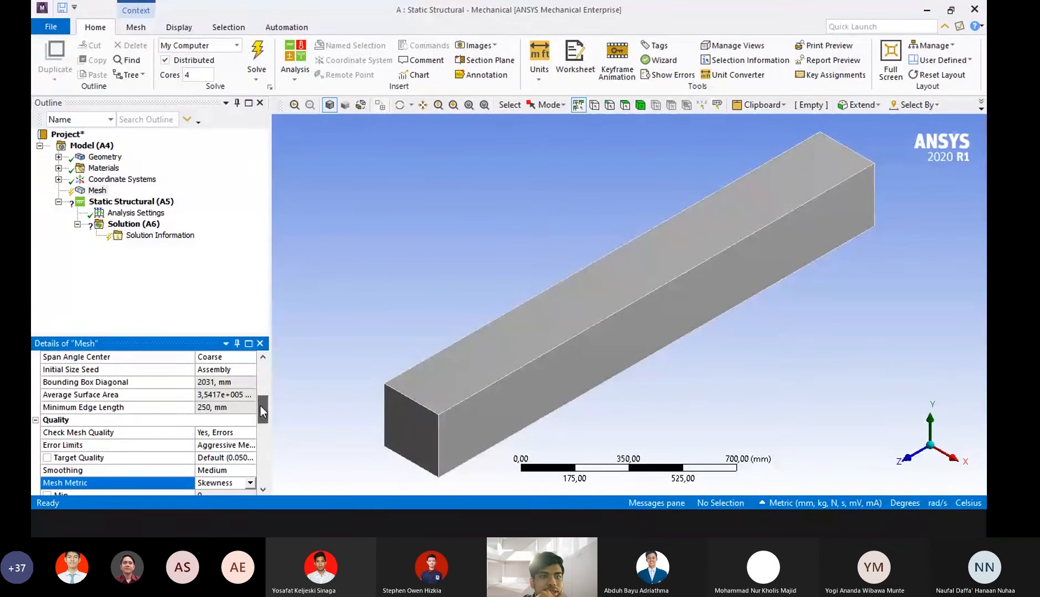
left_click_drag(260, 406, 252, 469)
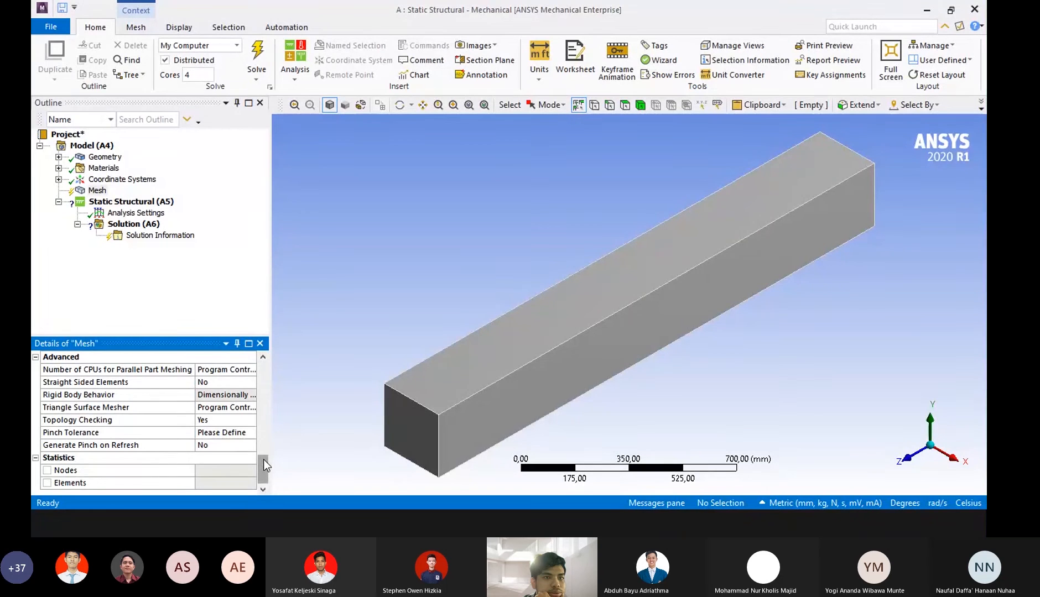
left_click_drag(263, 459, 258, 368)
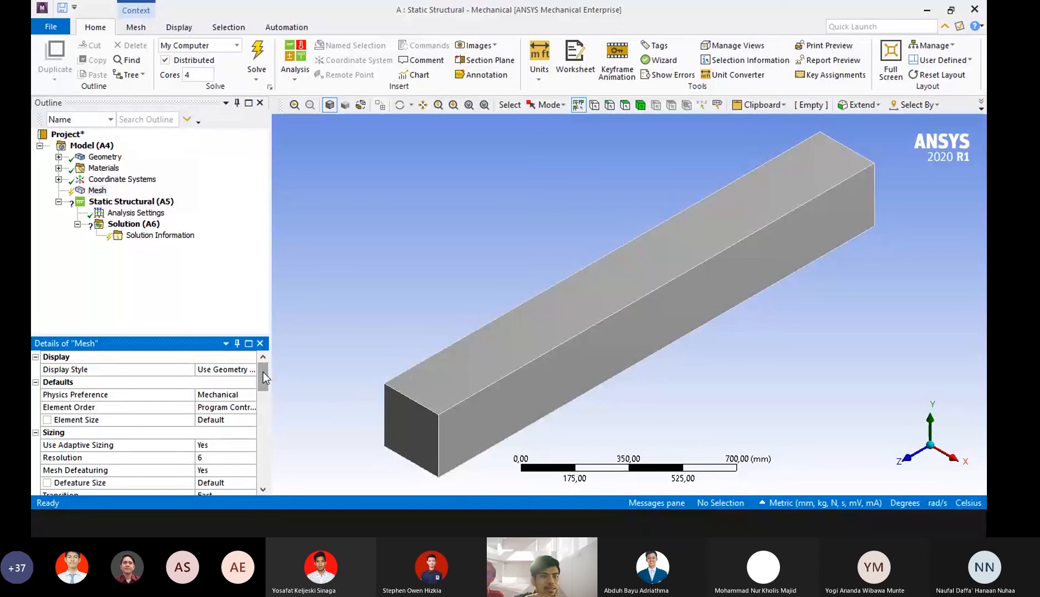
left_click_drag(263, 372, 223, 379)
left_click(224, 383)
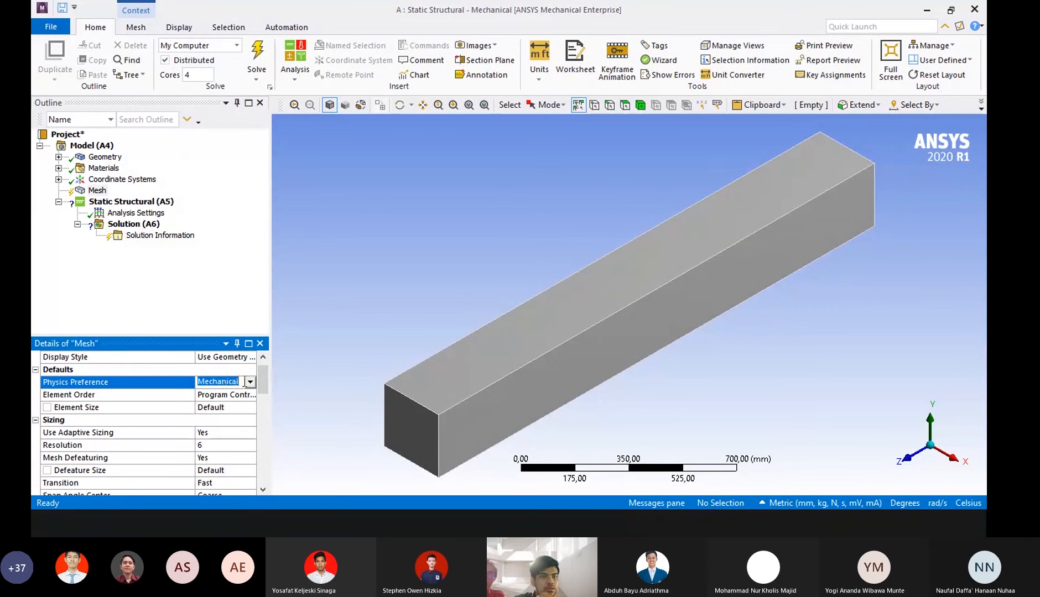
left_click(250, 381)
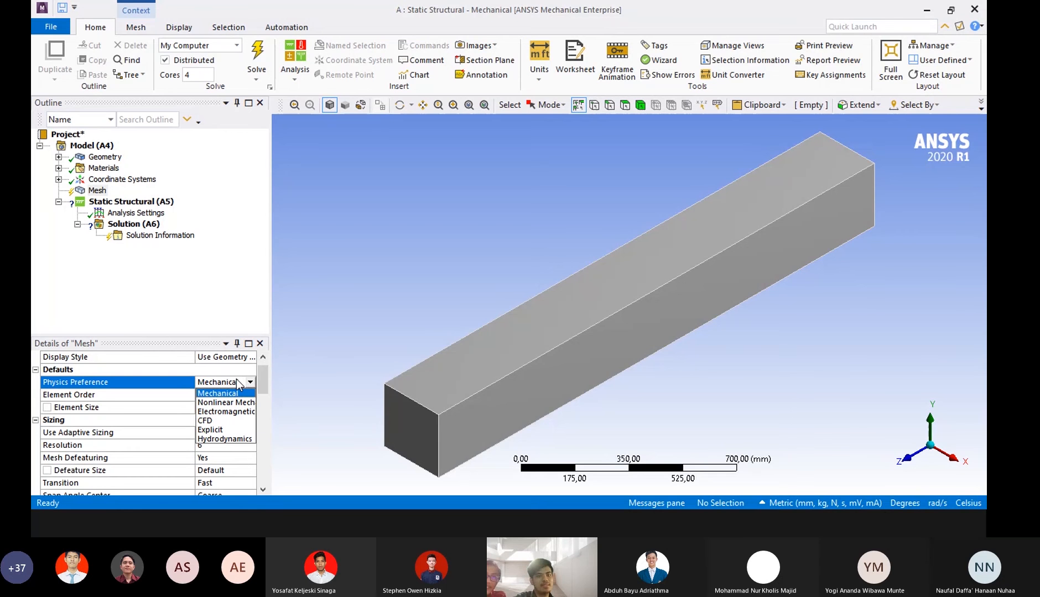
left_click(239, 394)
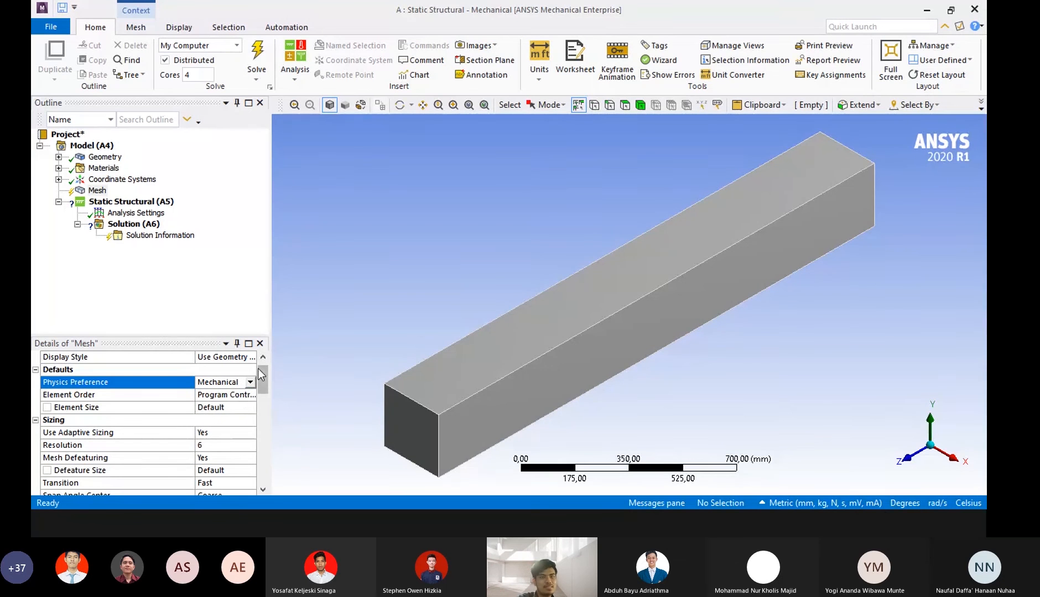
left_click_drag(258, 376, 251, 410)
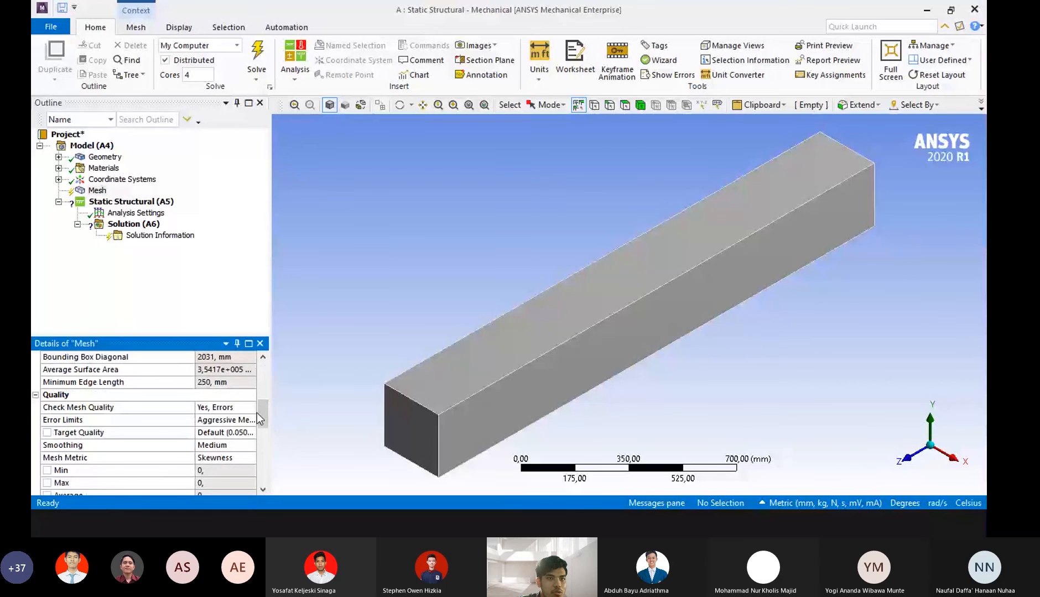
left_click_drag(258, 414, 194, 161)
Check the computer's processor core count in Task Manager's CPU performance details, and return to Mechanical.
left_click(203, 75)
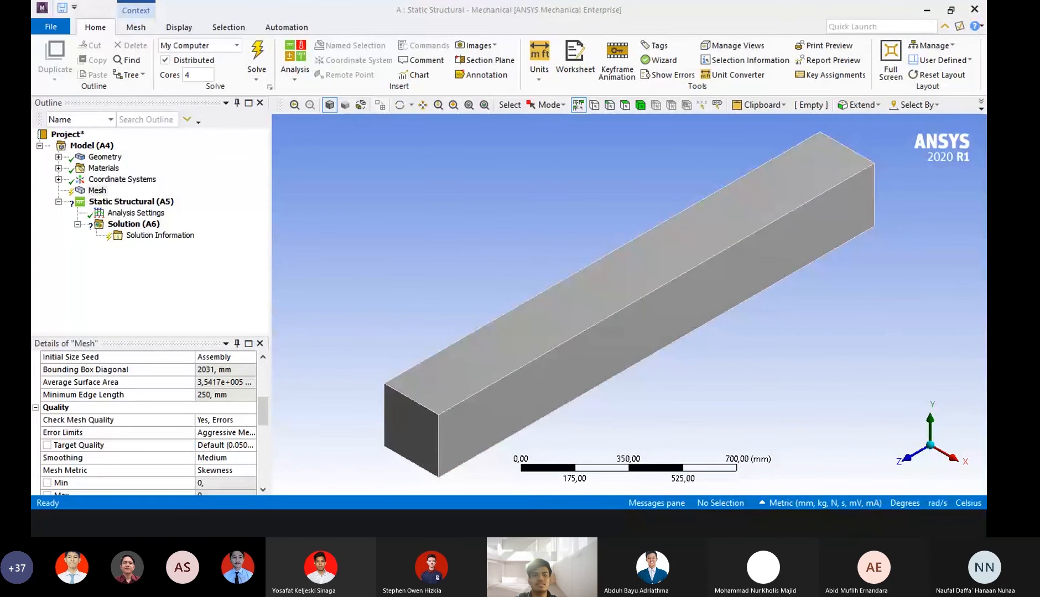
left_click(476, 517)
left_click_drag(476, 522, 507, 90)
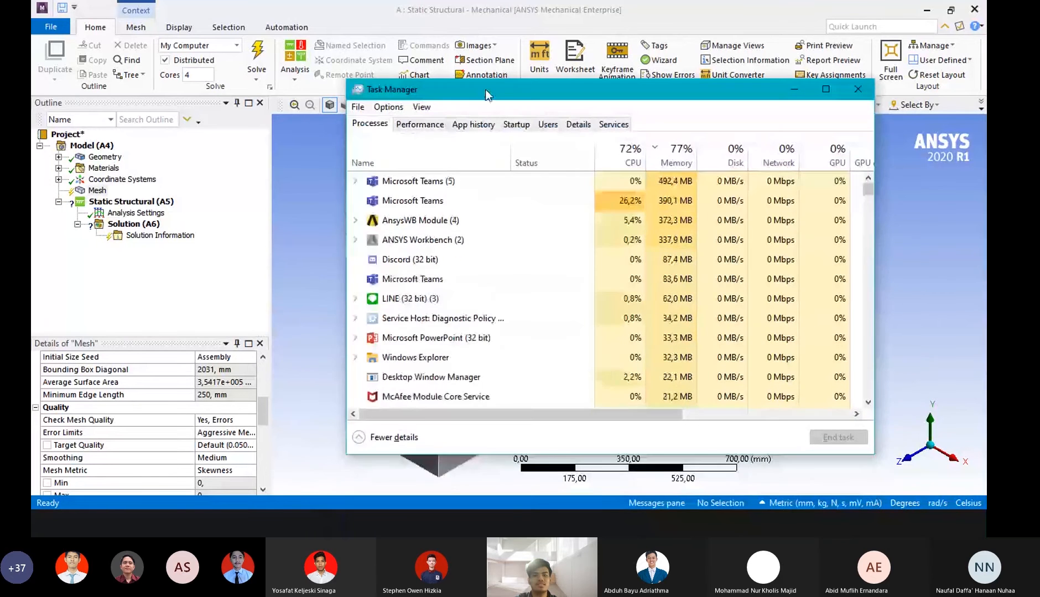
left_click(396, 128)
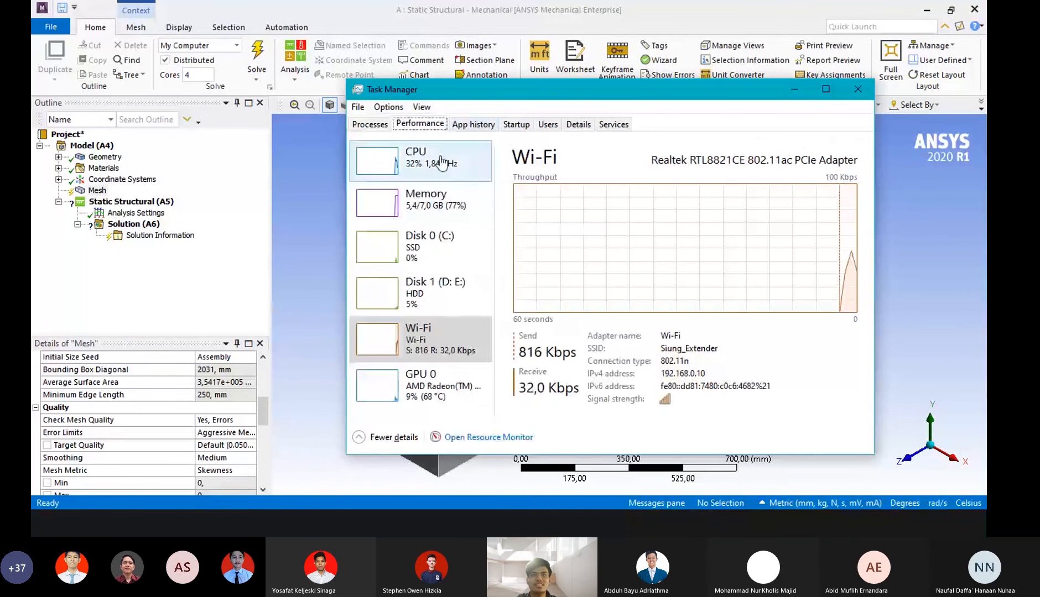
left_click(425, 163)
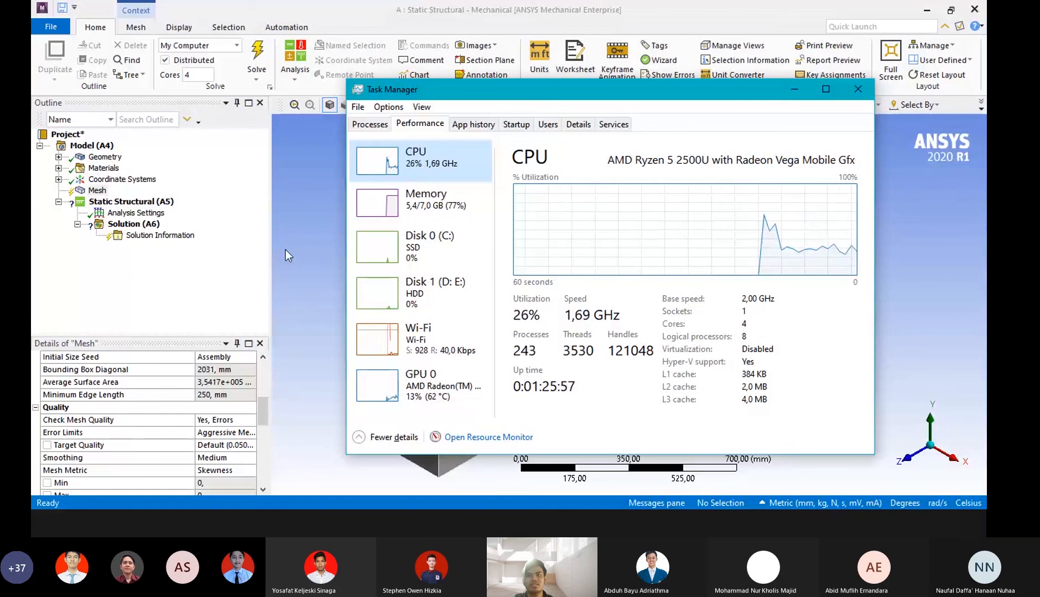
left_click(253, 286)
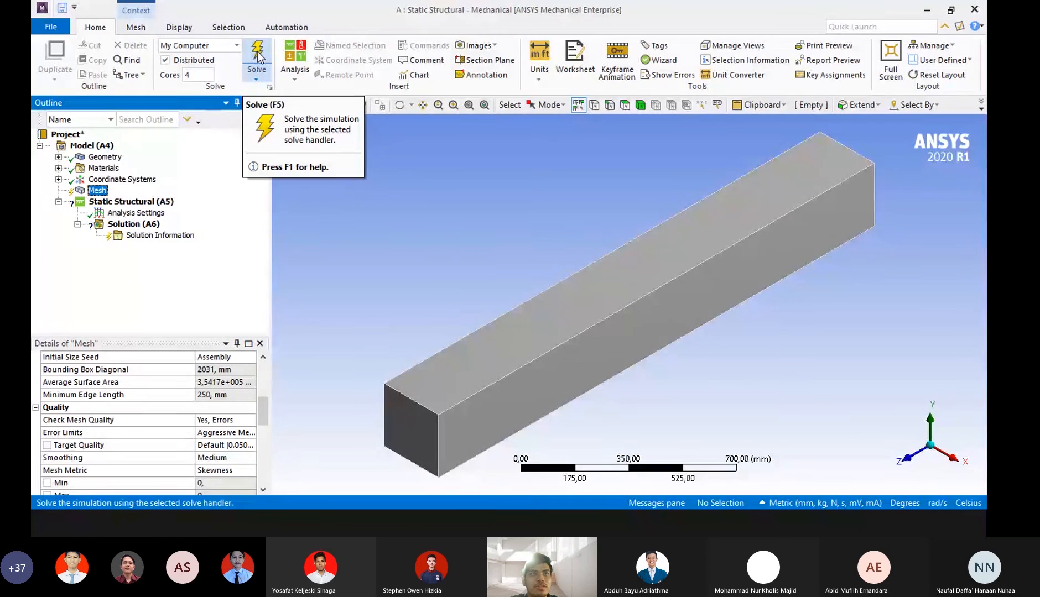
Review the Mesh's Statistics and the details of Static Structural (A5) and Solution (A6), and return to the Mesh.
left_click_drag(265, 397, 255, 468)
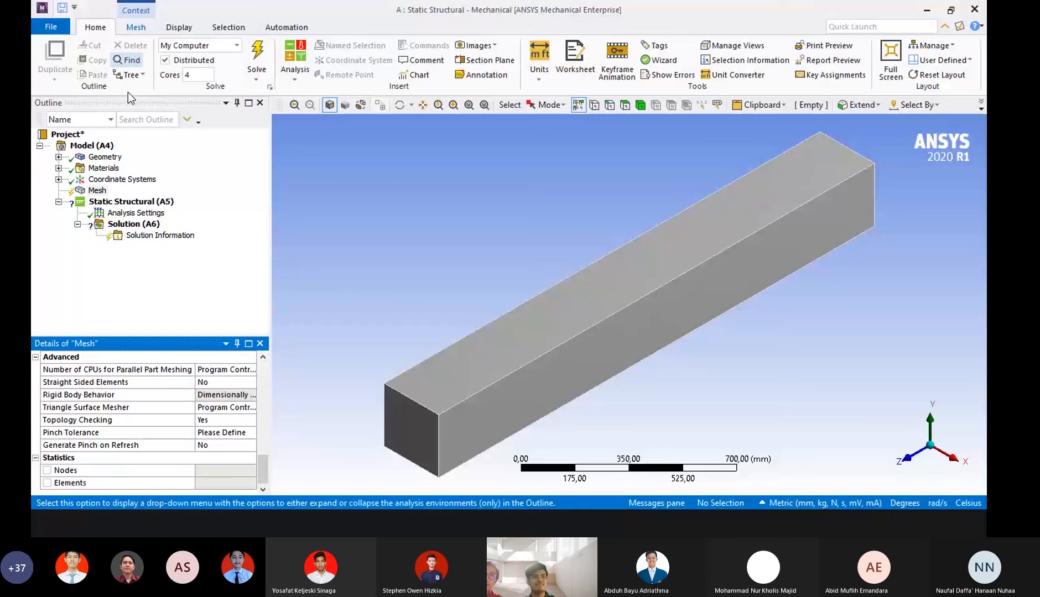
left_click(131, 202)
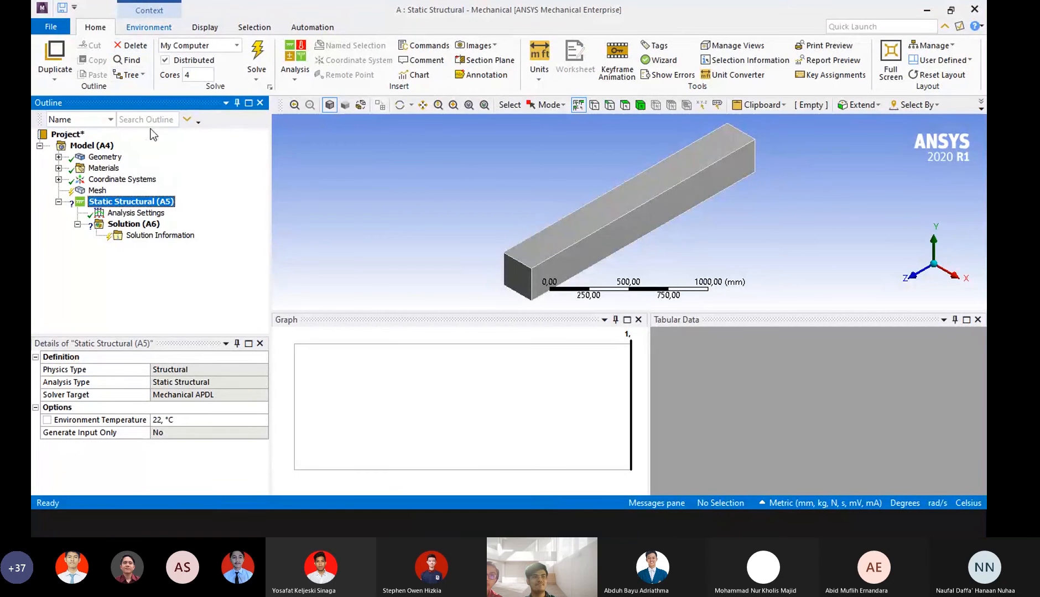
left_click(133, 224)
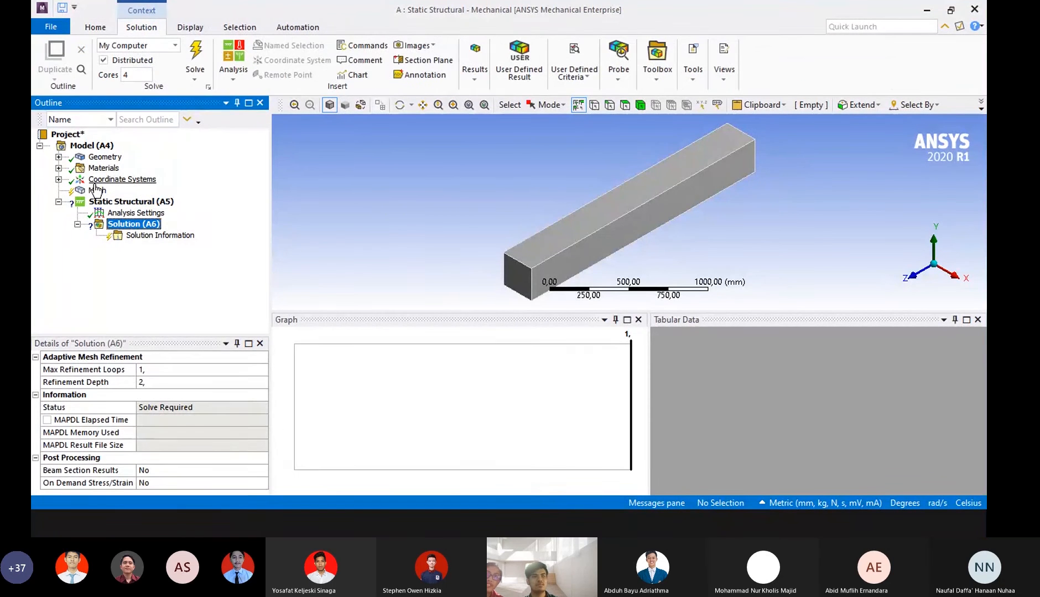
left_click(122, 179)
left_click(98, 190)
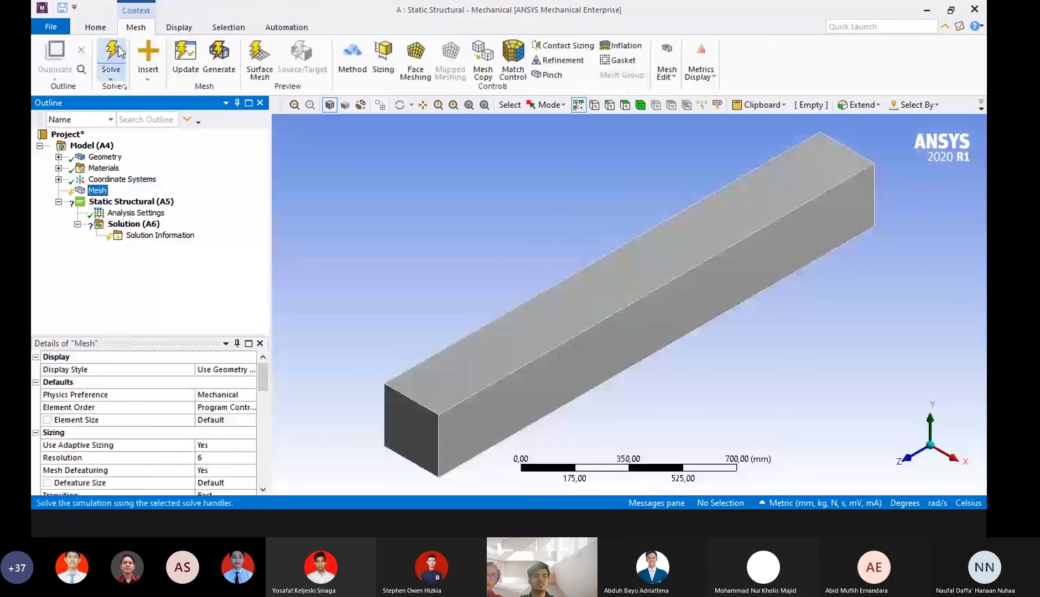
Run Solve on My Computer with the Mesh selected to generate the beam's mesh, and inspect the meshed beam.
left_click(95, 27)
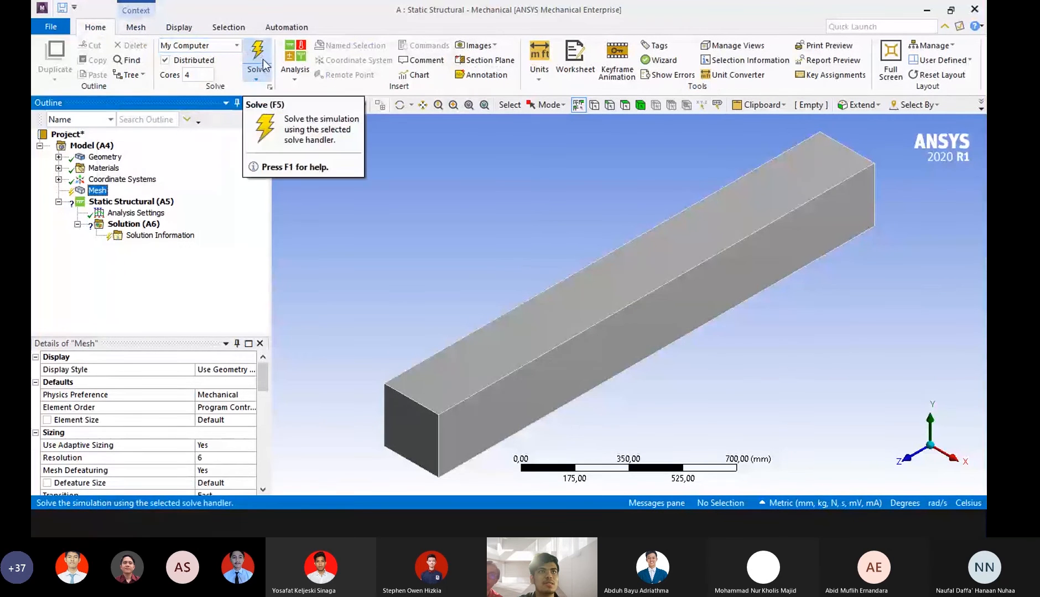
left_click(136, 27)
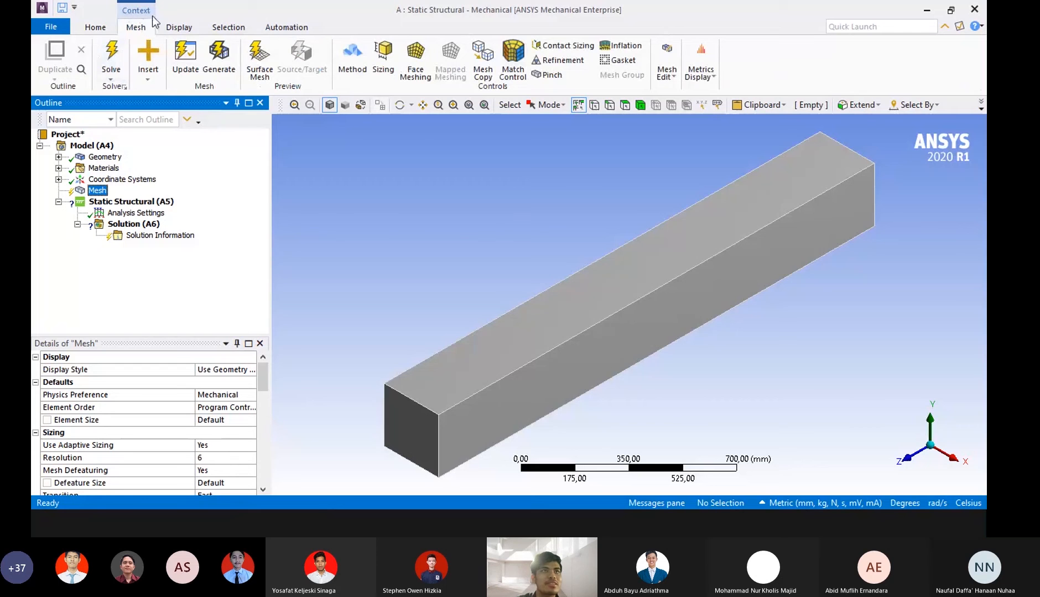
left_click(110, 77)
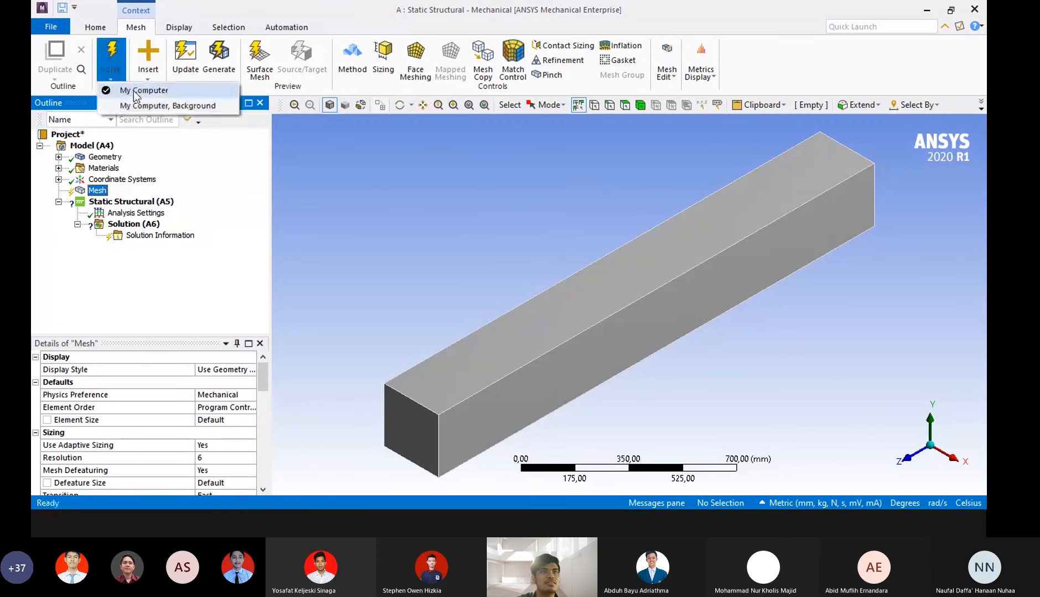
left_click(122, 82)
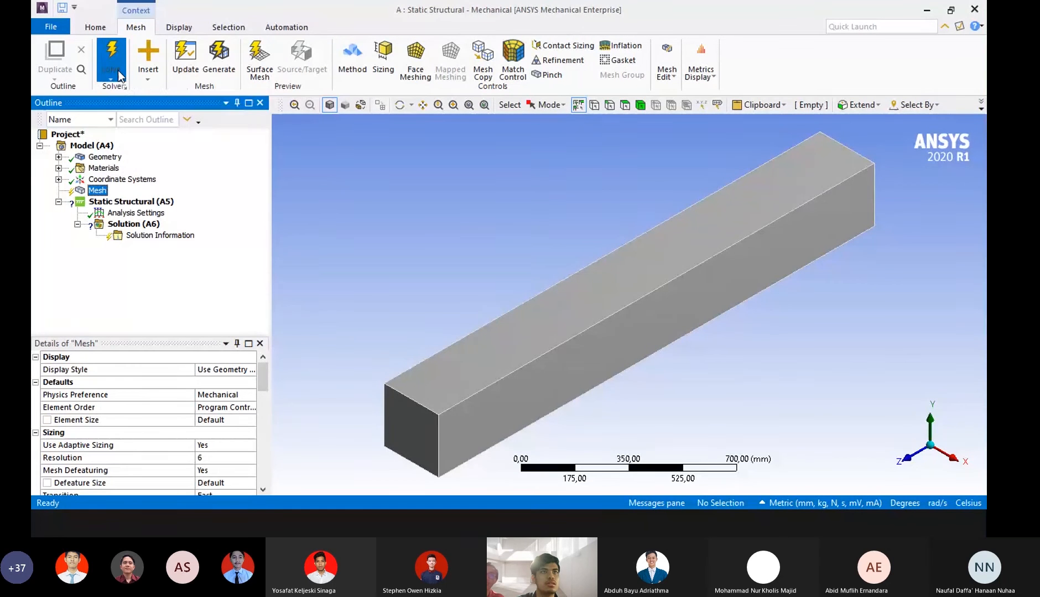
right_click(118, 74)
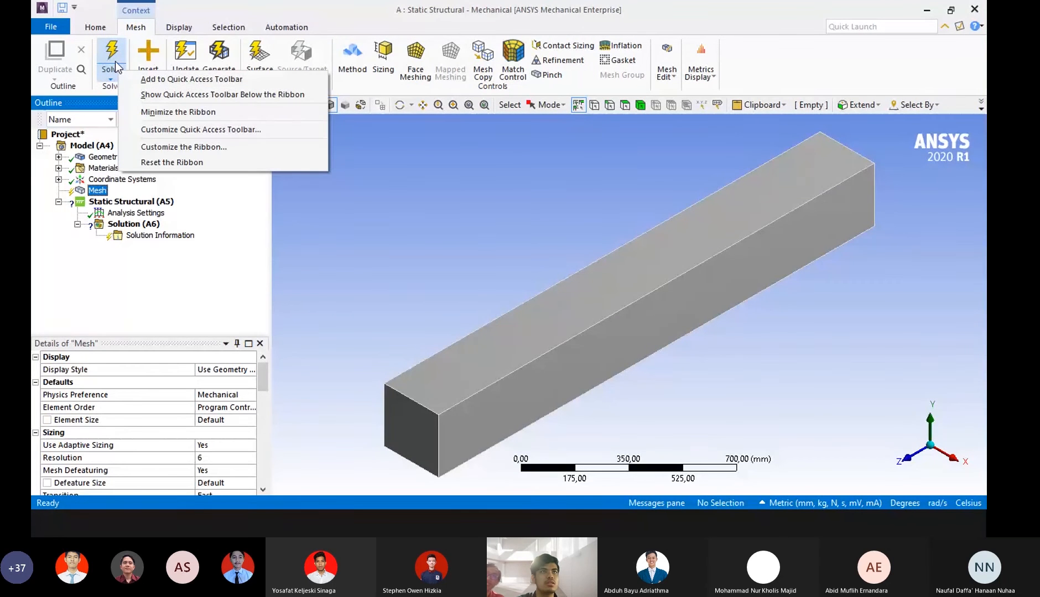
left_click(116, 62)
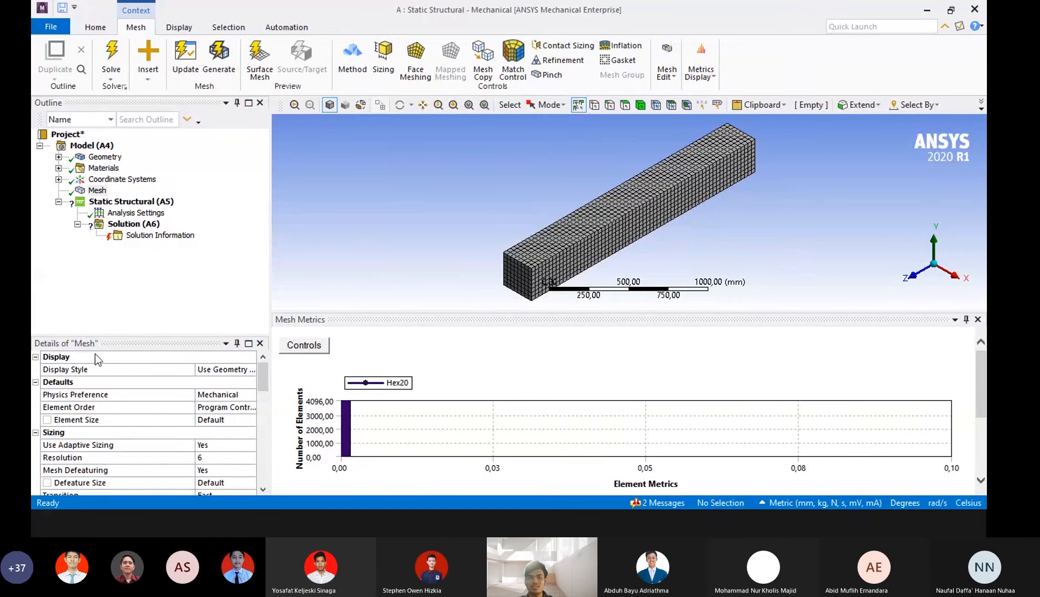
mouse_move(261, 368)
left_mouse_down()
mouse_move(255, 431)
mouse_move(251, 365)
left_mouse_up()
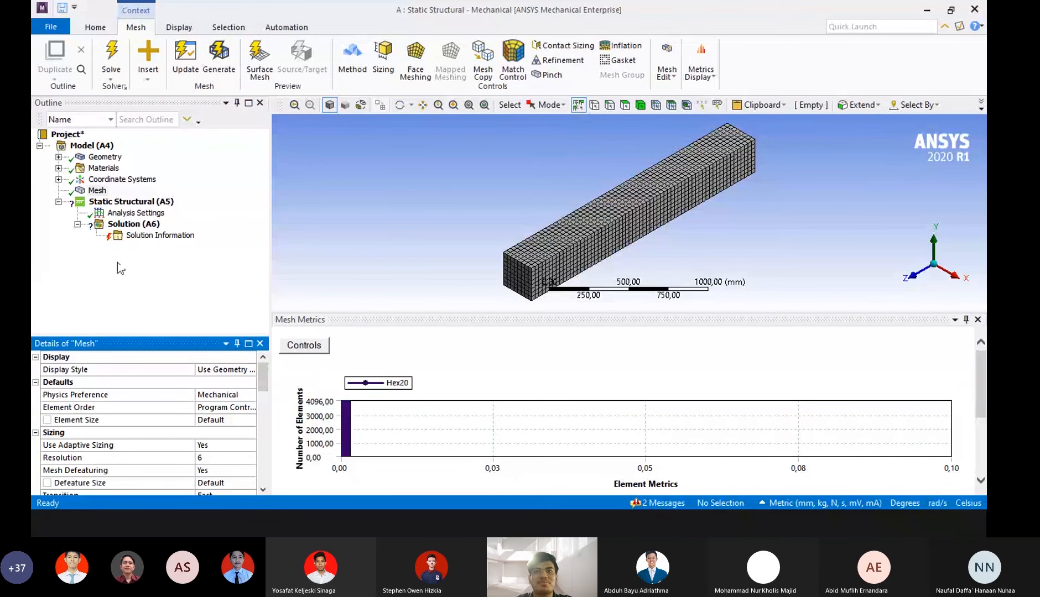
left_click(765, 212)
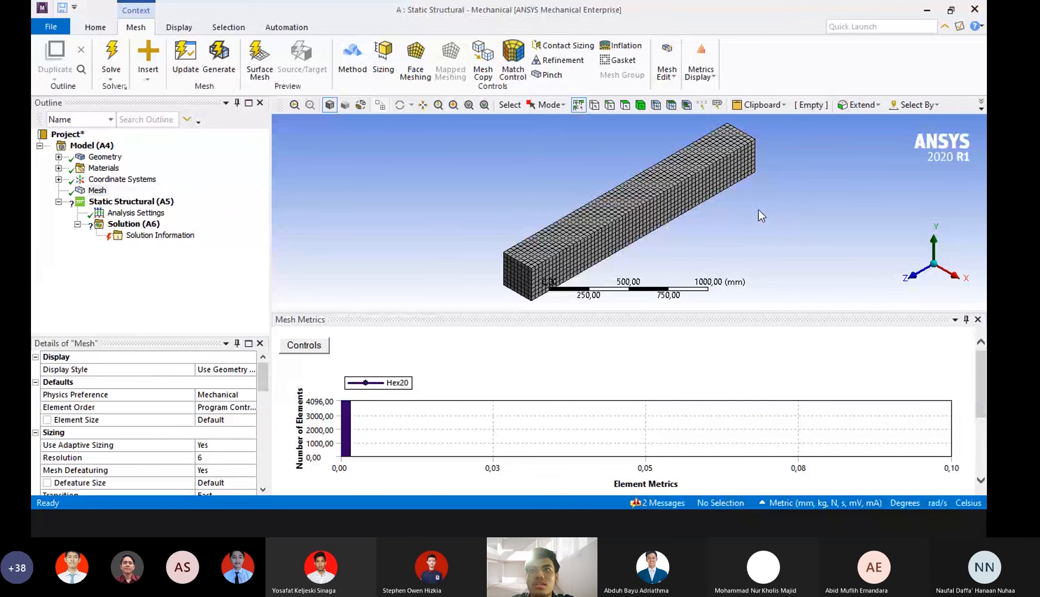
middle_click_drag(758, 211, 730, 193)
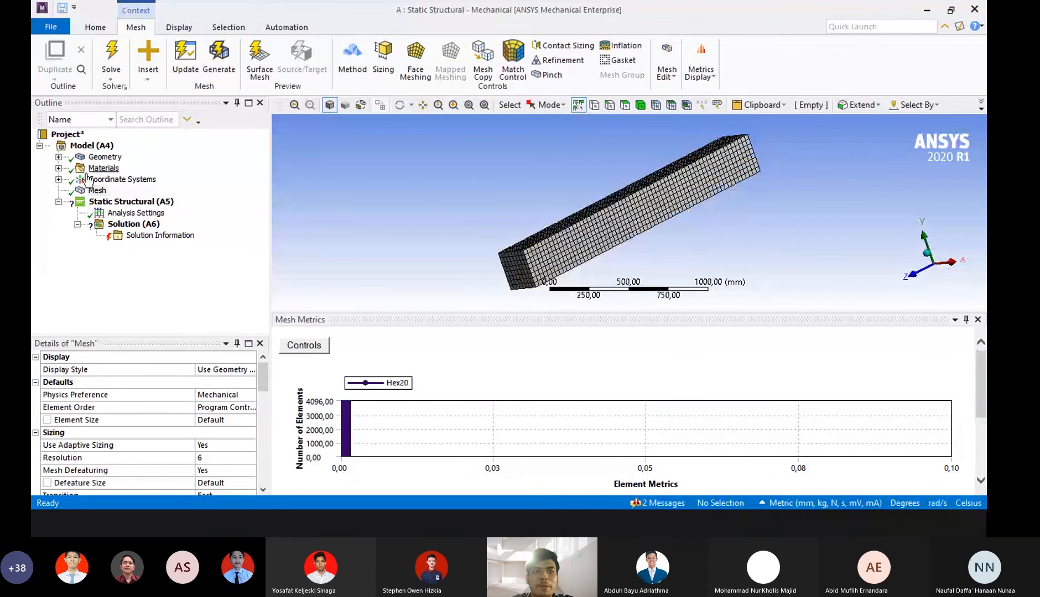
Insert a Fixed Support boundary condition under Static Structural (A5).
left_click(123, 203)
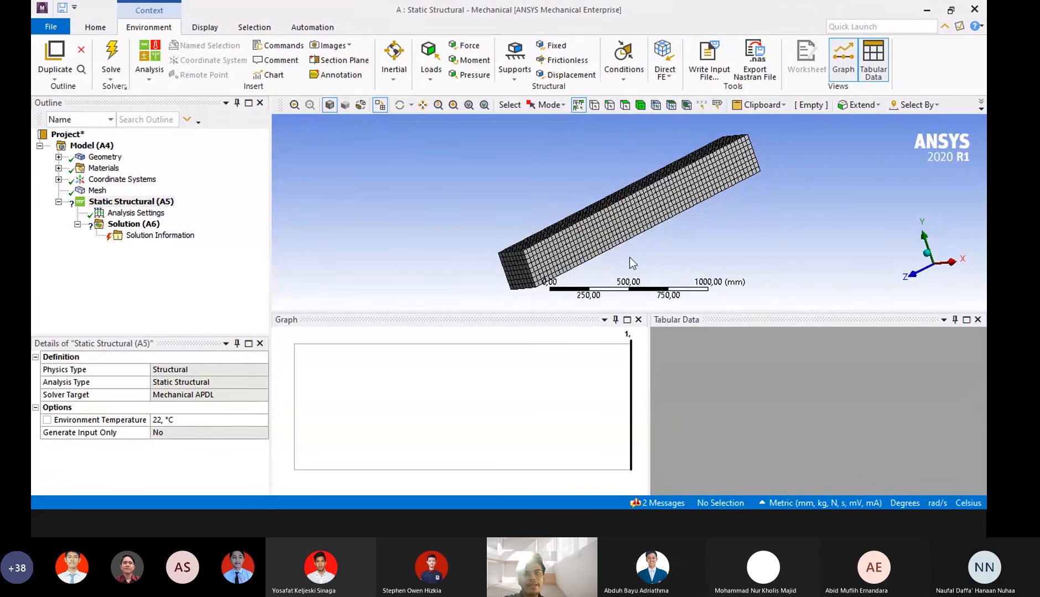
left_click(127, 205)
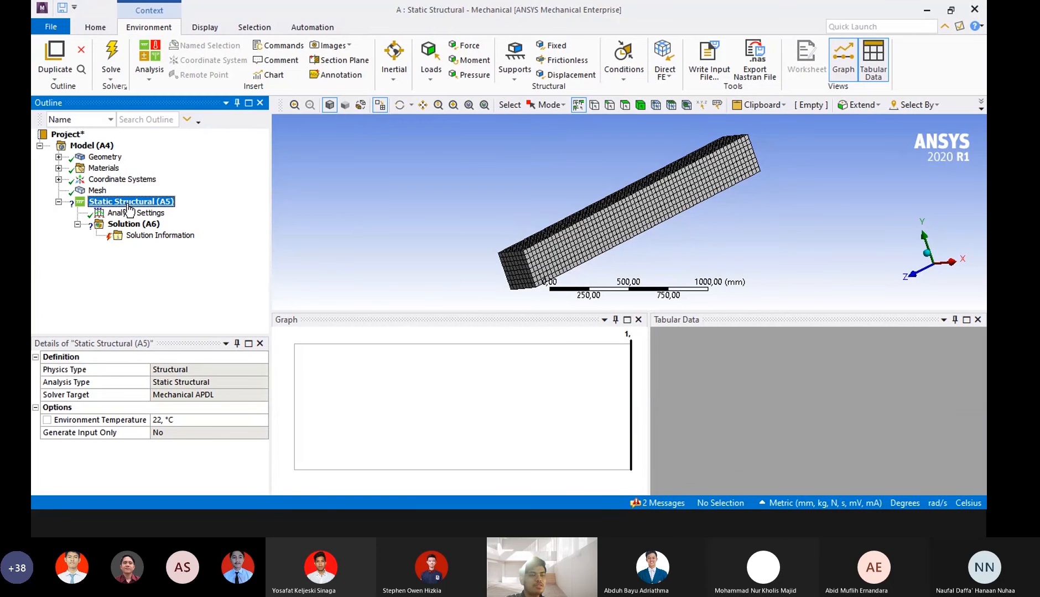
right_click(129, 208)
mouse_move(155, 212)
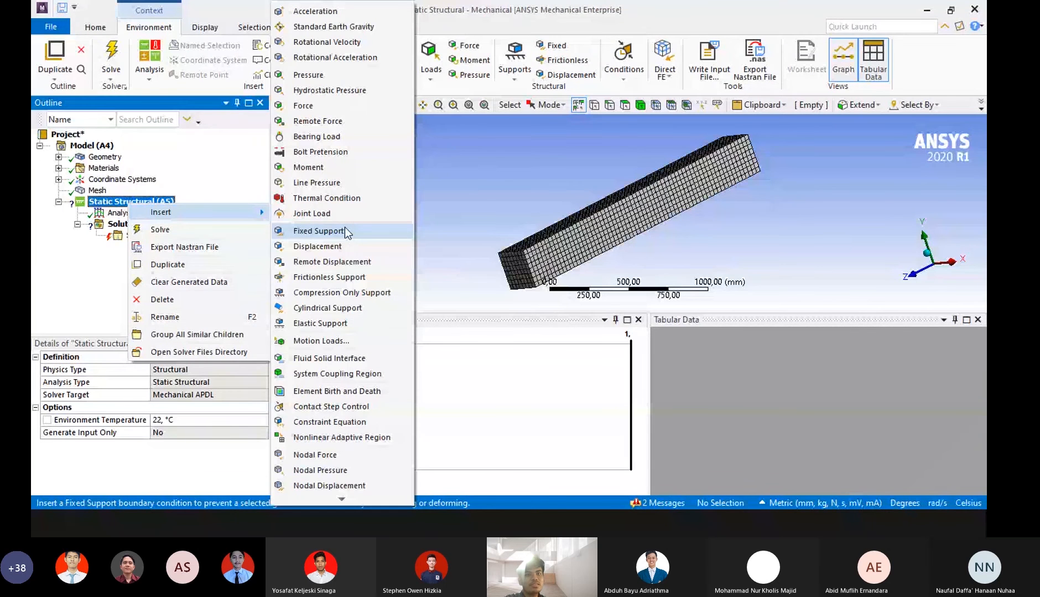
left_click(318, 230)
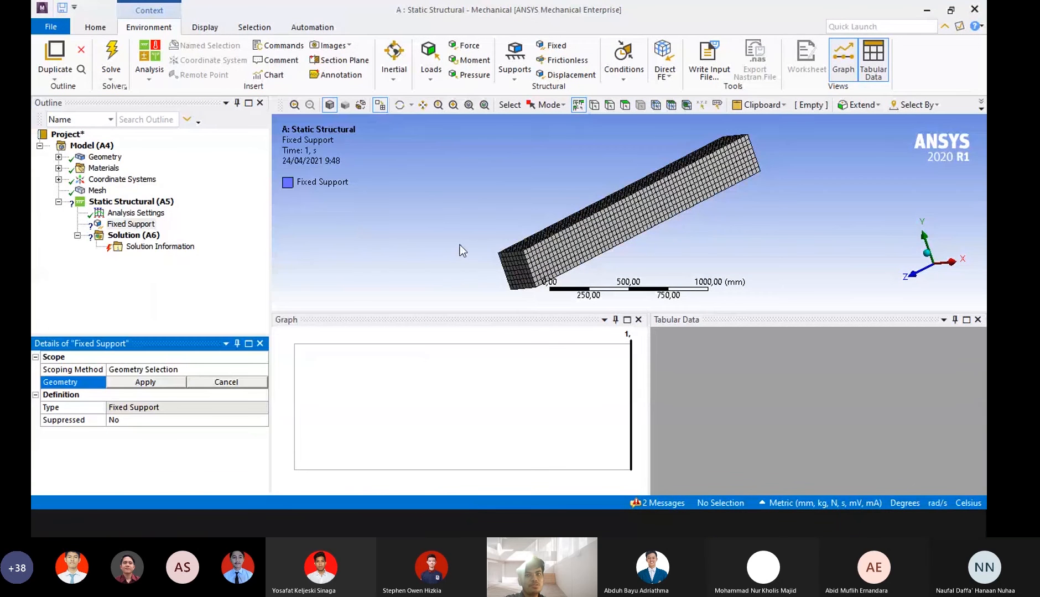
Scope the Fixed Support to the beam's square end face on the +Z side.
middle_click_drag(460, 245, 394, 220)
middle_click_drag(840, 198, 787, 256)
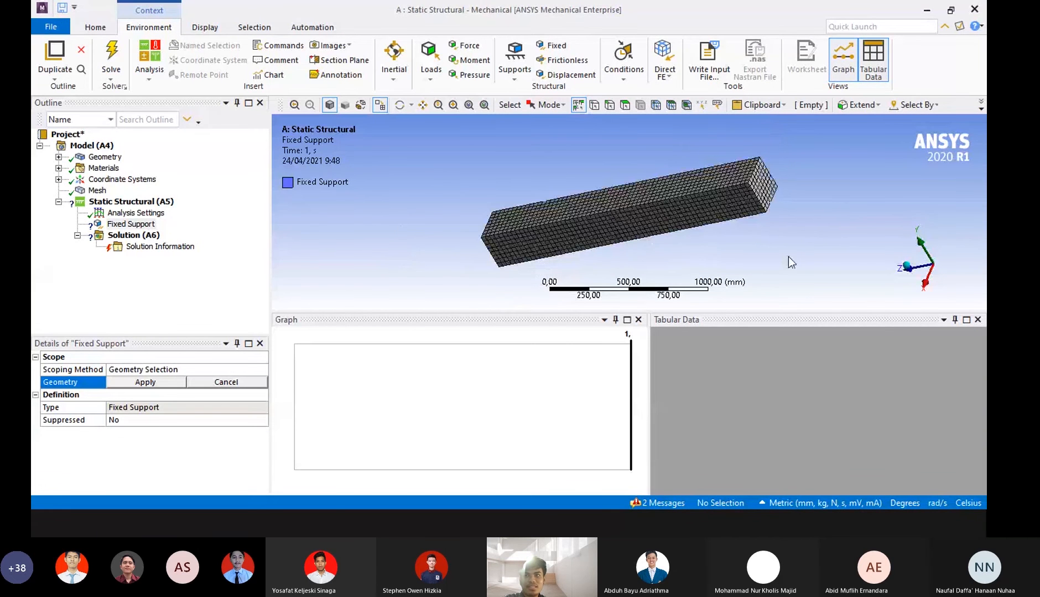
middle_click_drag(766, 187, 822, 195)
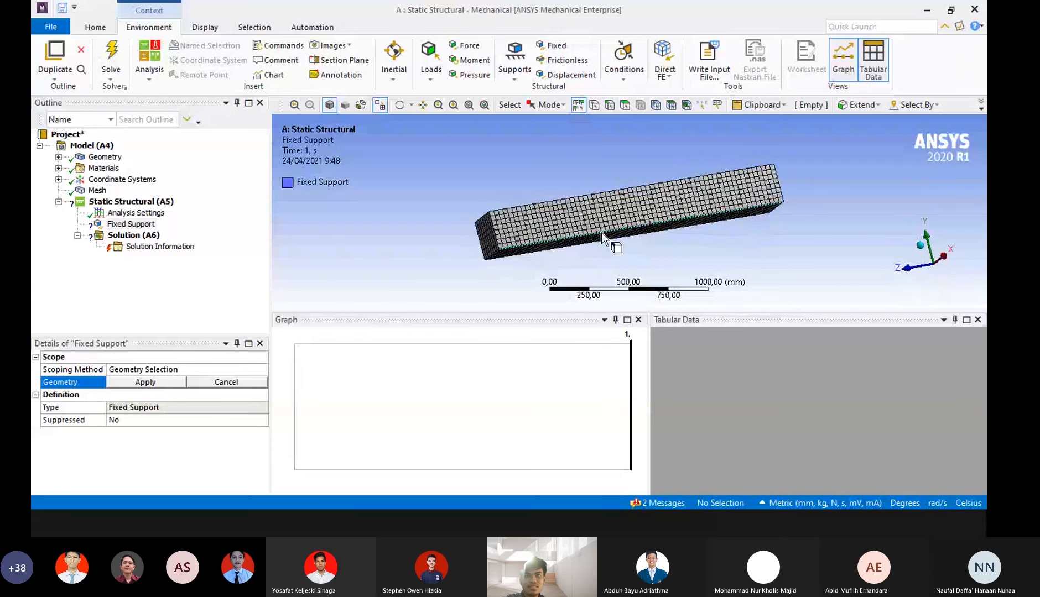
left_click(485, 232)
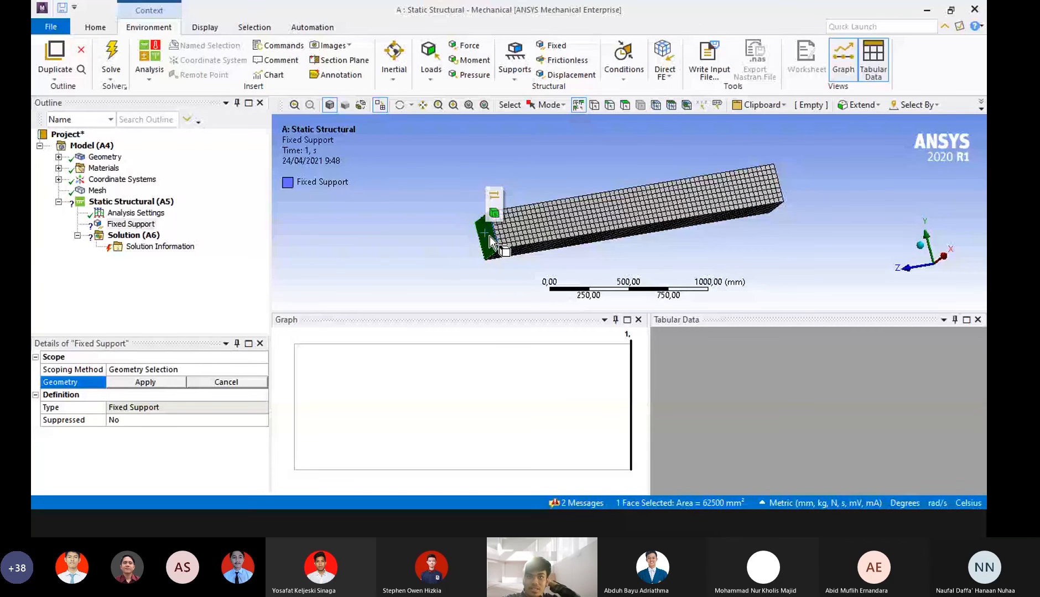
left_click(131, 382)
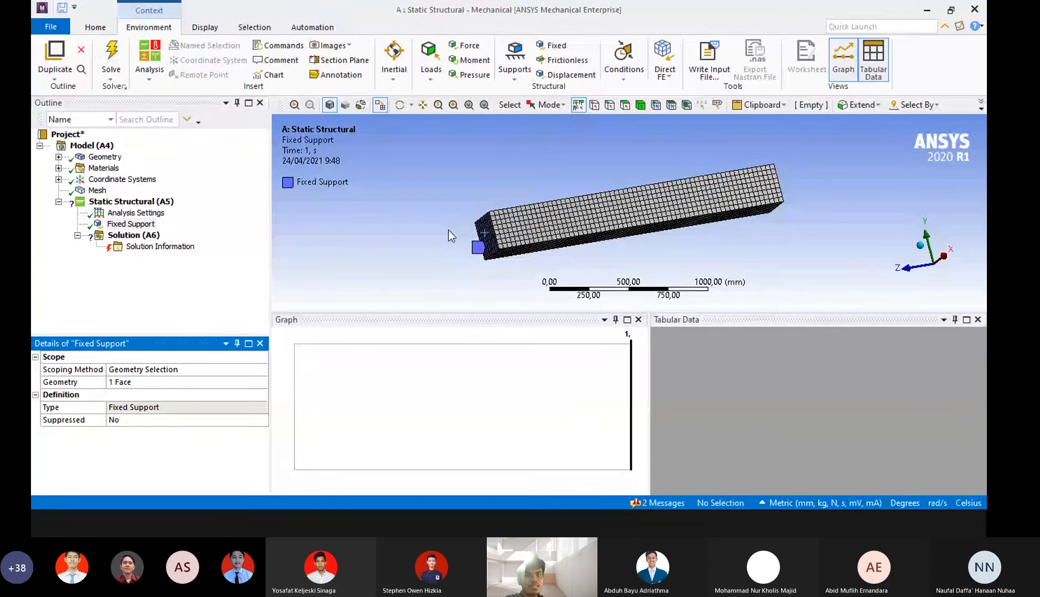
middle_click_drag(447, 230, 506, 242)
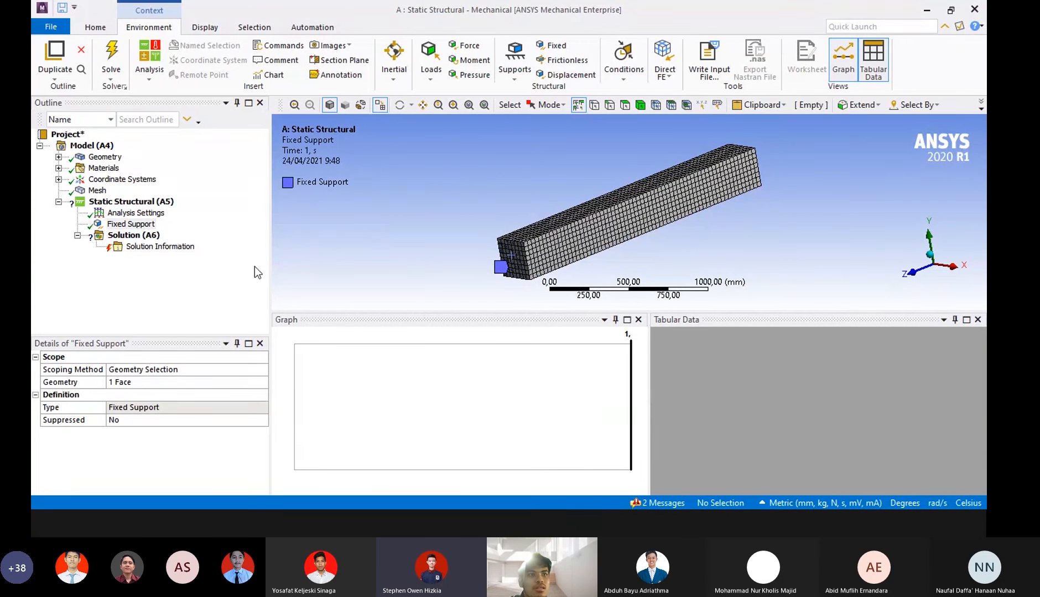
Delete the existing Fixed Support from Static Structural (A5).
right_click(133, 224)
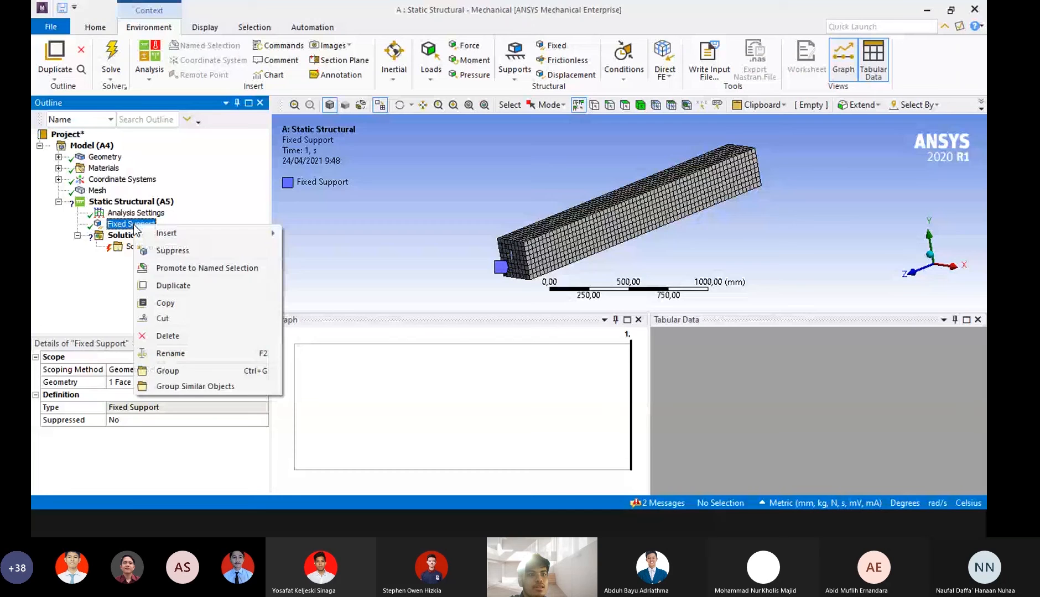
left_click(171, 336)
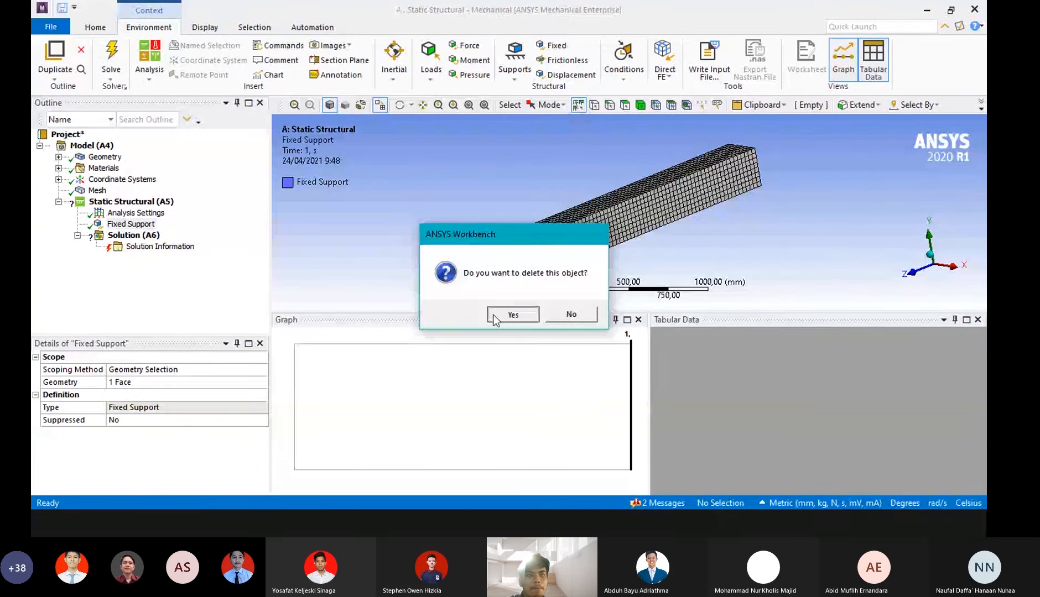
left_click(513, 315)
left_click(123, 214)
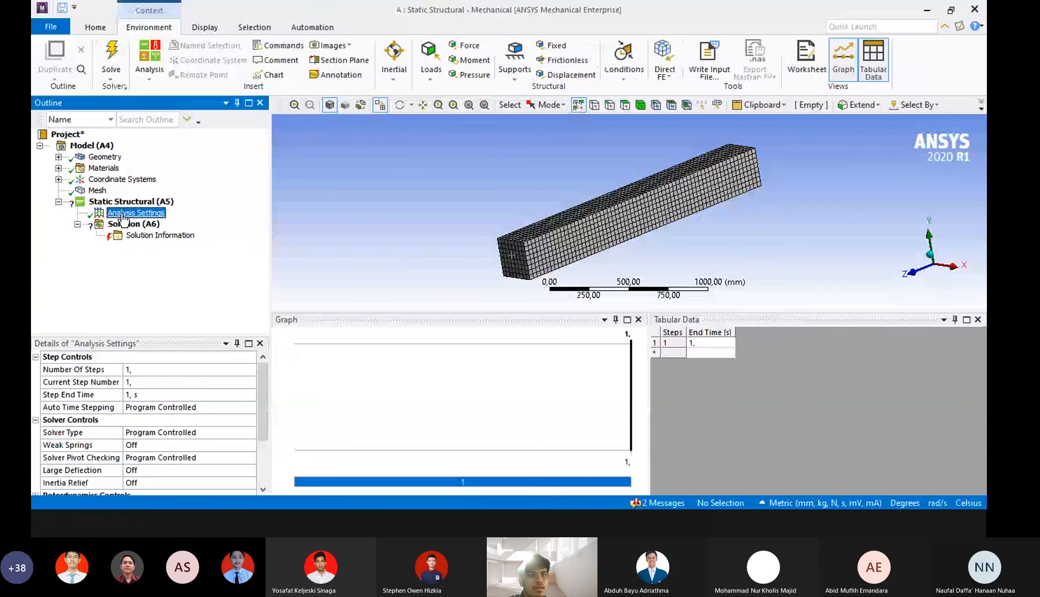
Insert a new Fixed Support boundary condition under Static Structural (A5).
right_click(122, 215)
mouse_move(152, 219)
left_click(203, 192)
left_click(166, 203)
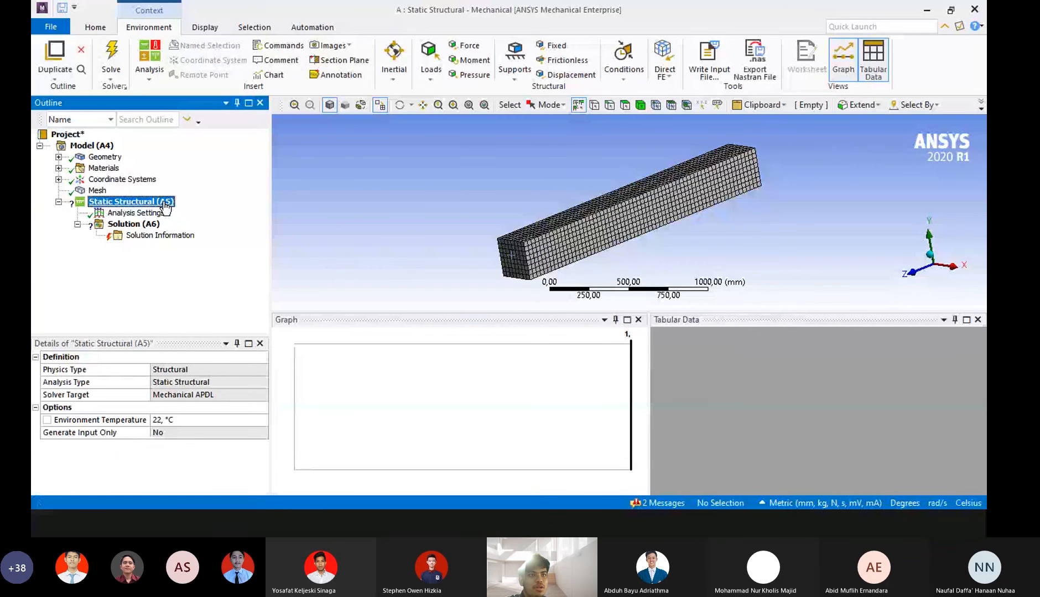
right_click(165, 204)
mouse_move(189, 213)
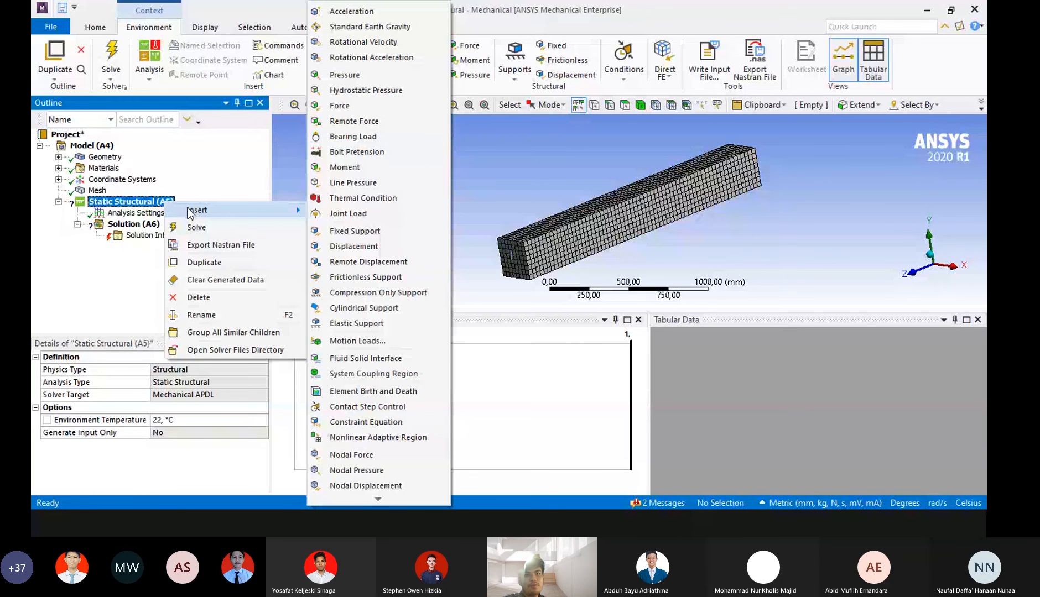
left_click(387, 231)
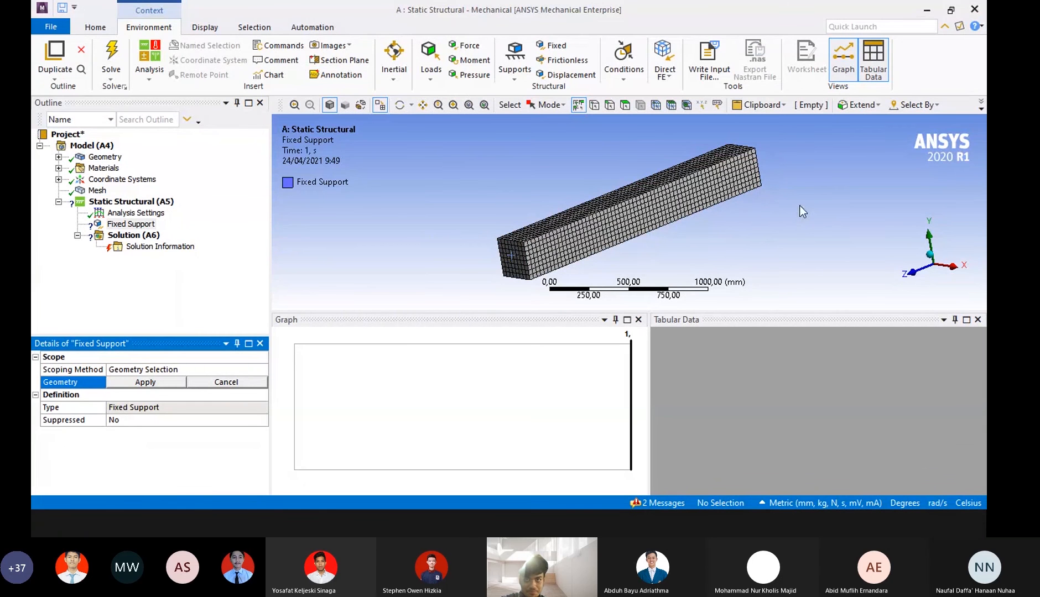
Scope the new Fixed Support to the beam's square end face on the +Z side.
middle_click_drag(800, 206, 752, 197)
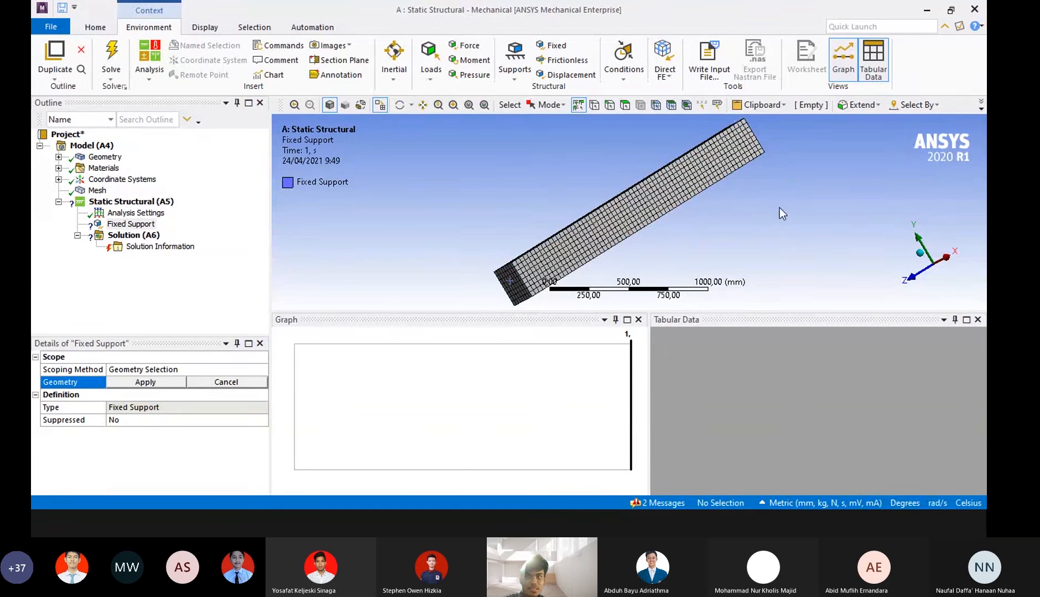
middle_click_drag(779, 208, 738, 182)
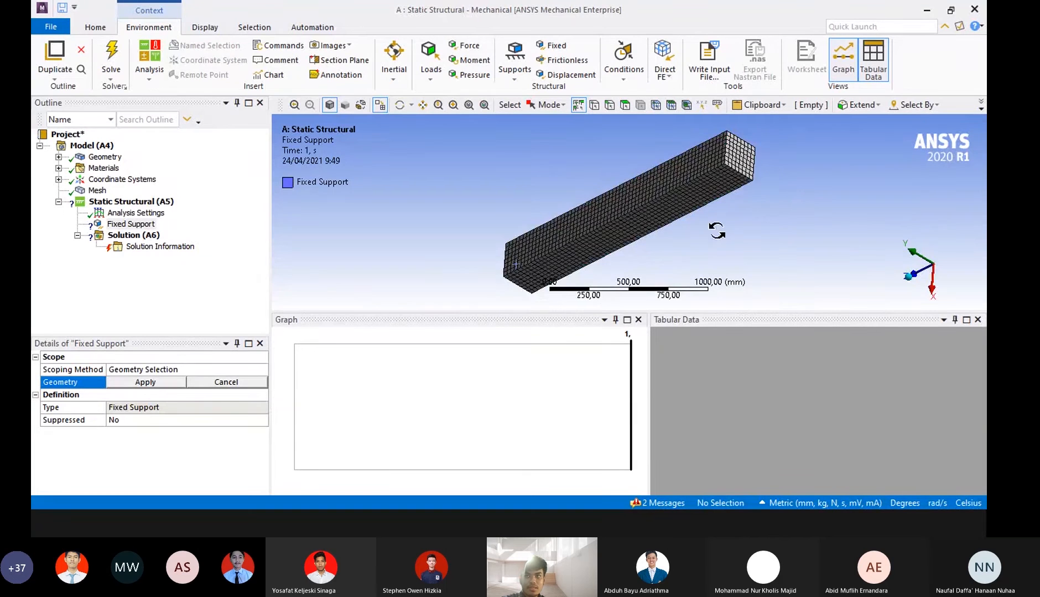
middle_click_drag(717, 231, 693, 230)
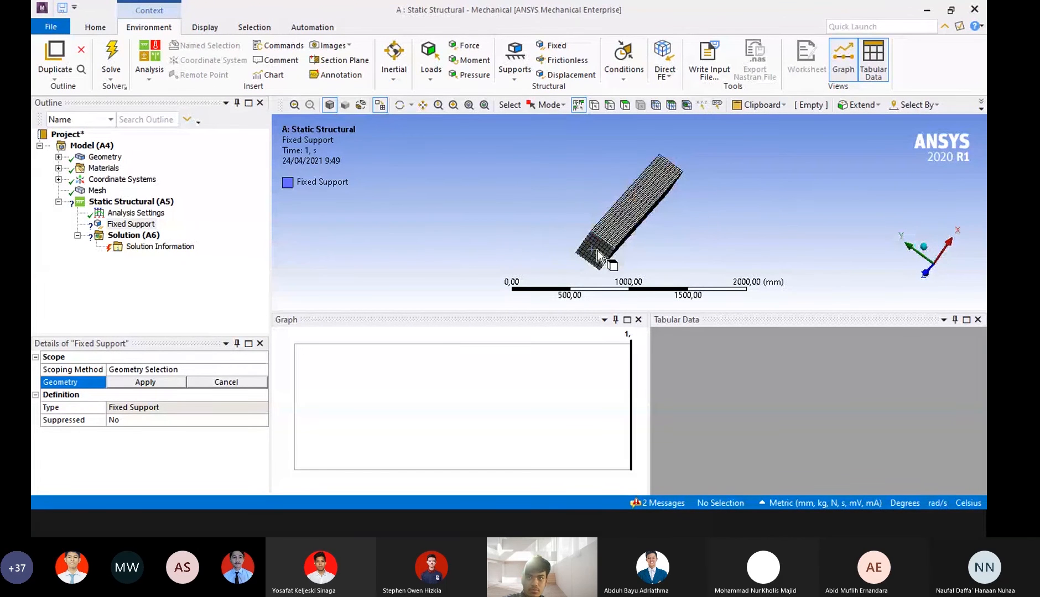
left_click(597, 251)
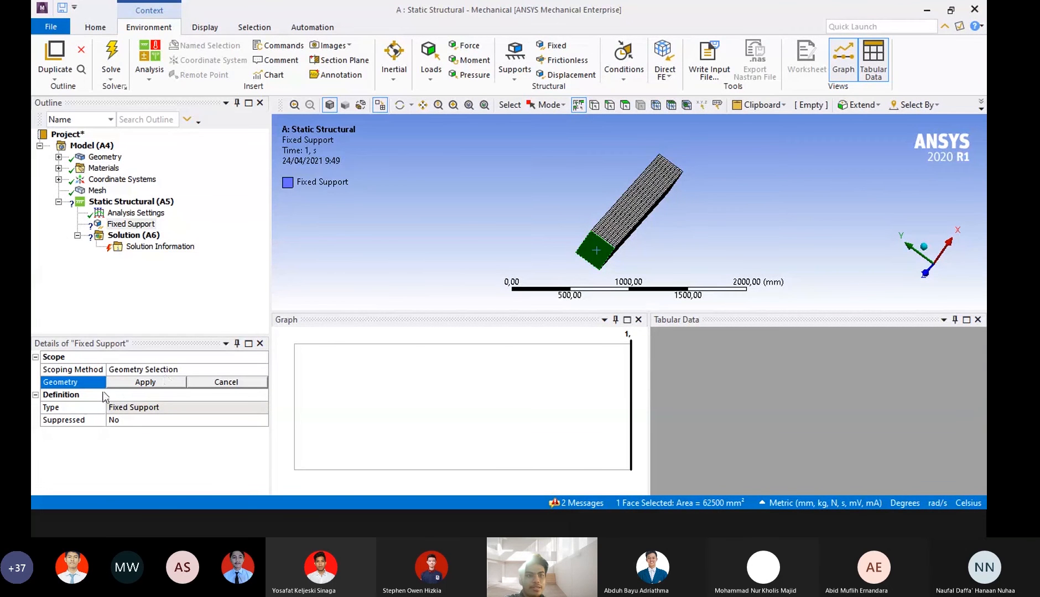
left_click(124, 386)
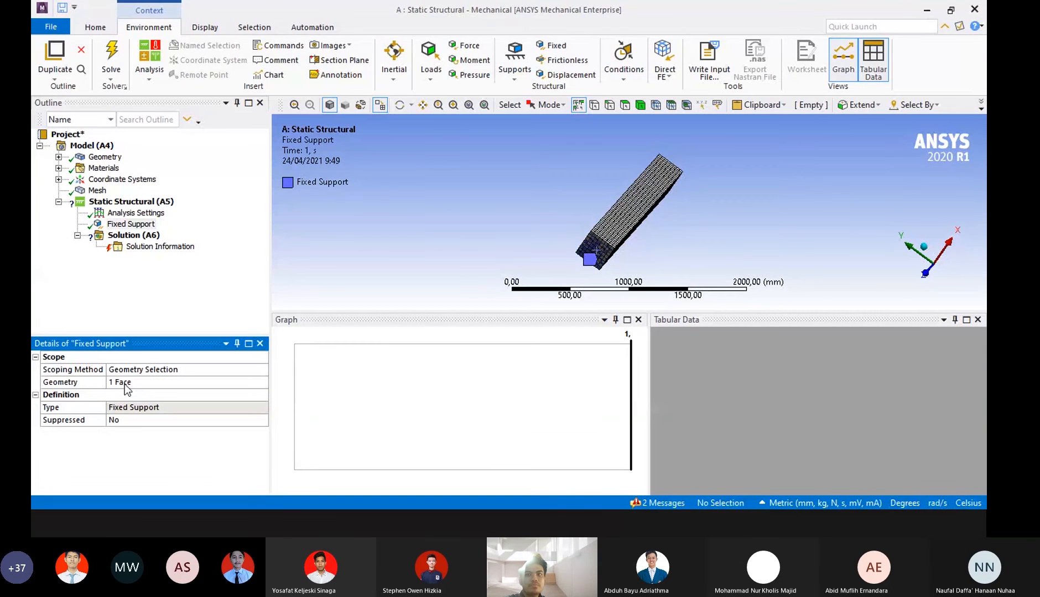
Insert a Force load under Static Structural (A5).
scroll(737, 196, "up", 4)
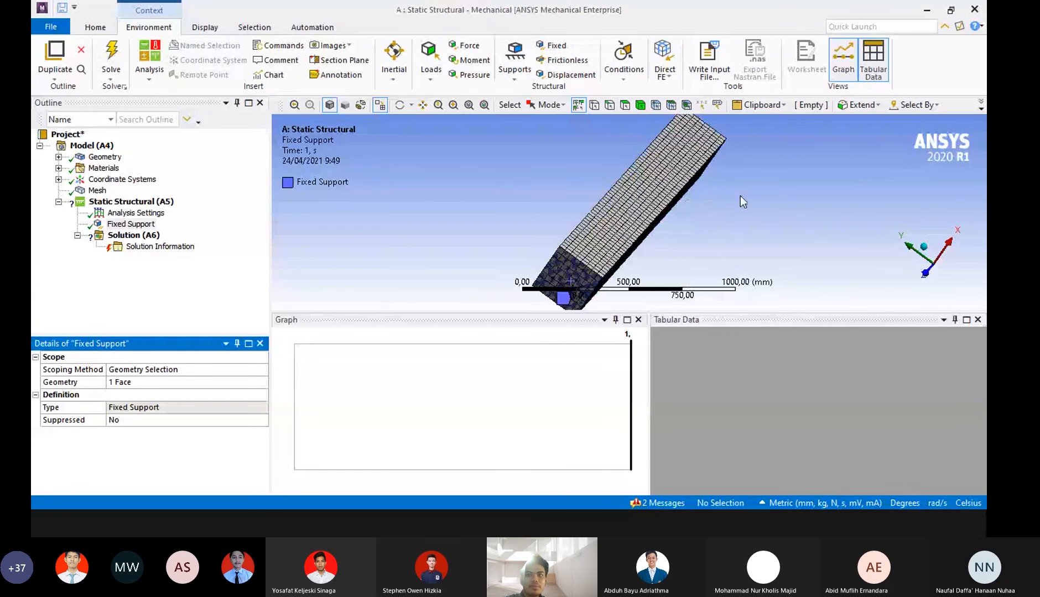
middle_click_drag(740, 196, 767, 183)
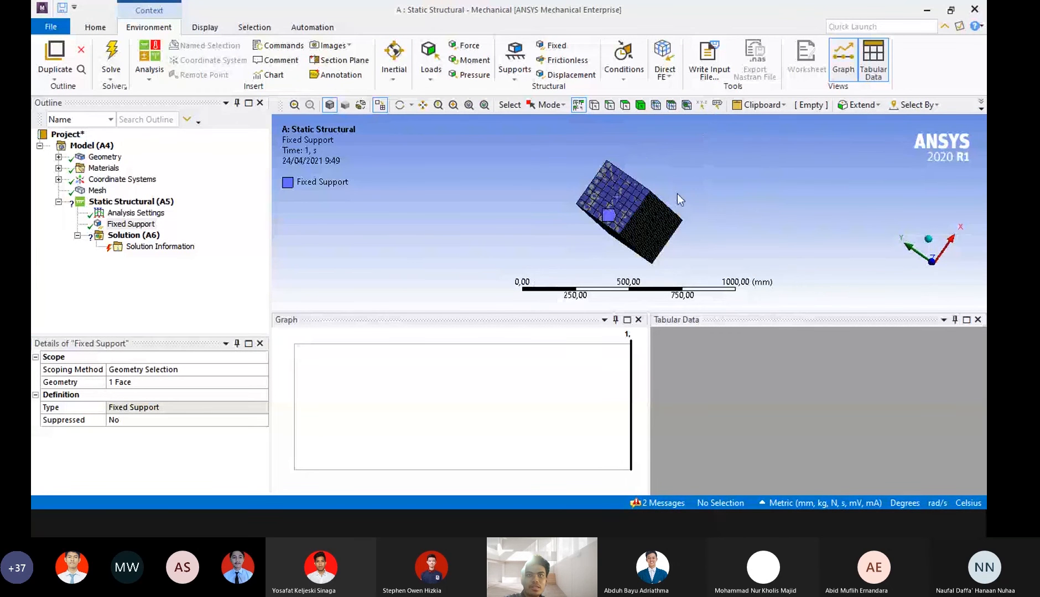
middle_click_drag(700, 175, 766, 146)
scroll(685, 188, "down", 2)
scroll(710, 161, "down", 2)
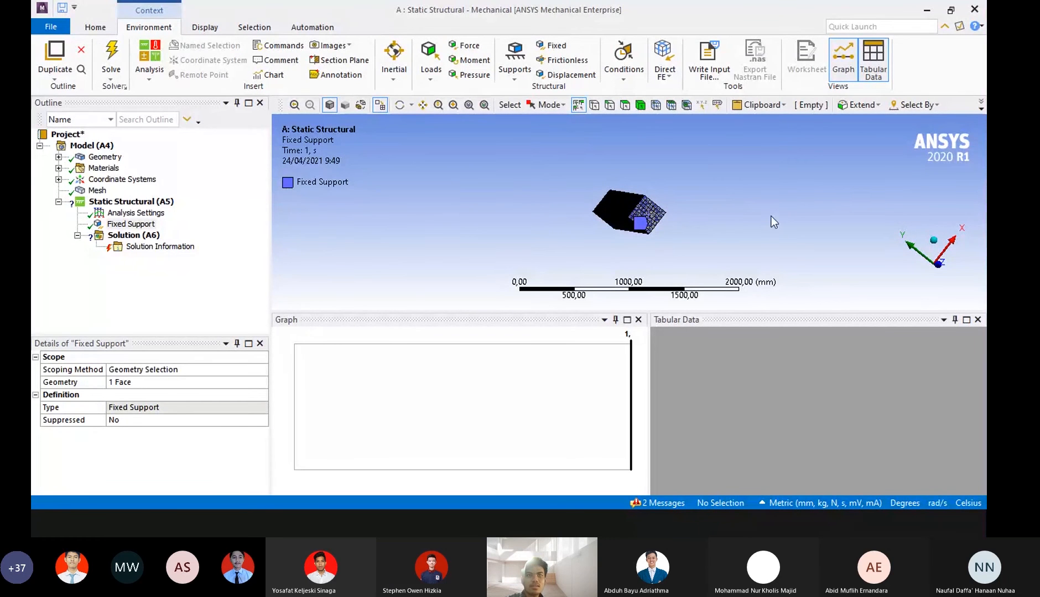
middle_click_drag(771, 217, 724, 206)
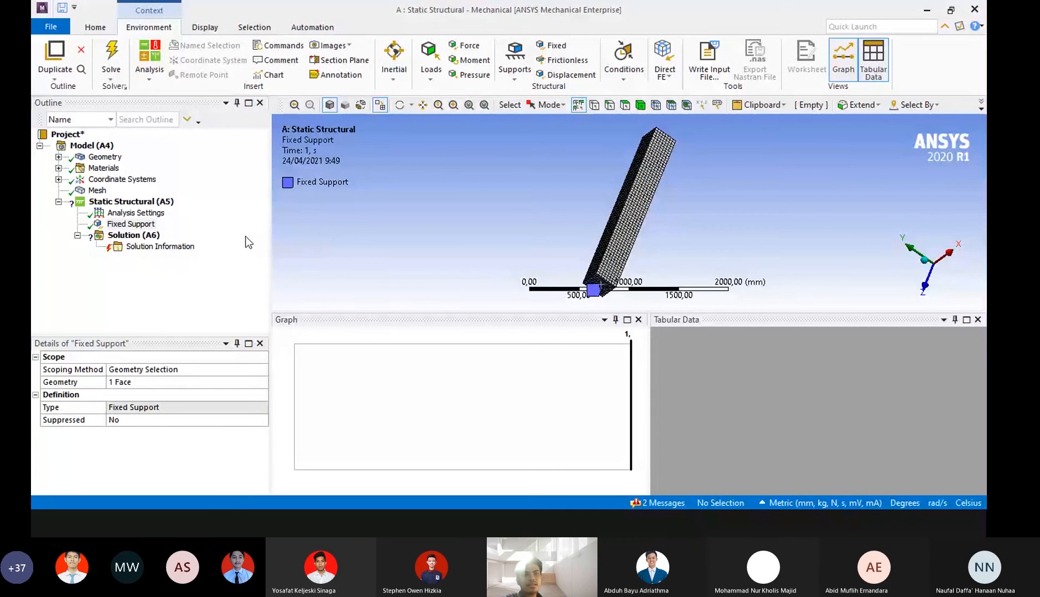
right_click(141, 208)
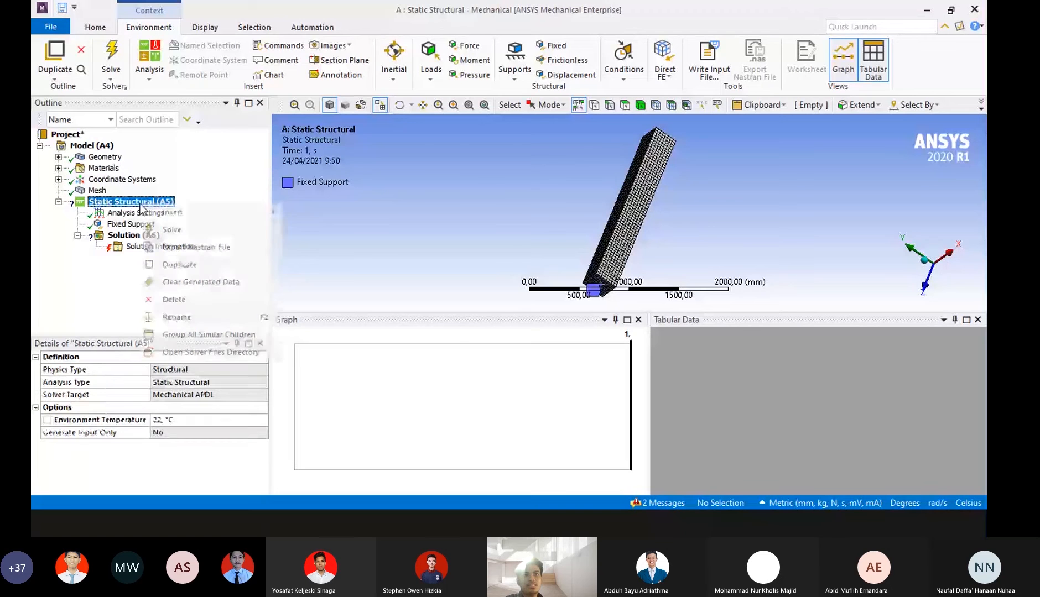
mouse_move(207, 212)
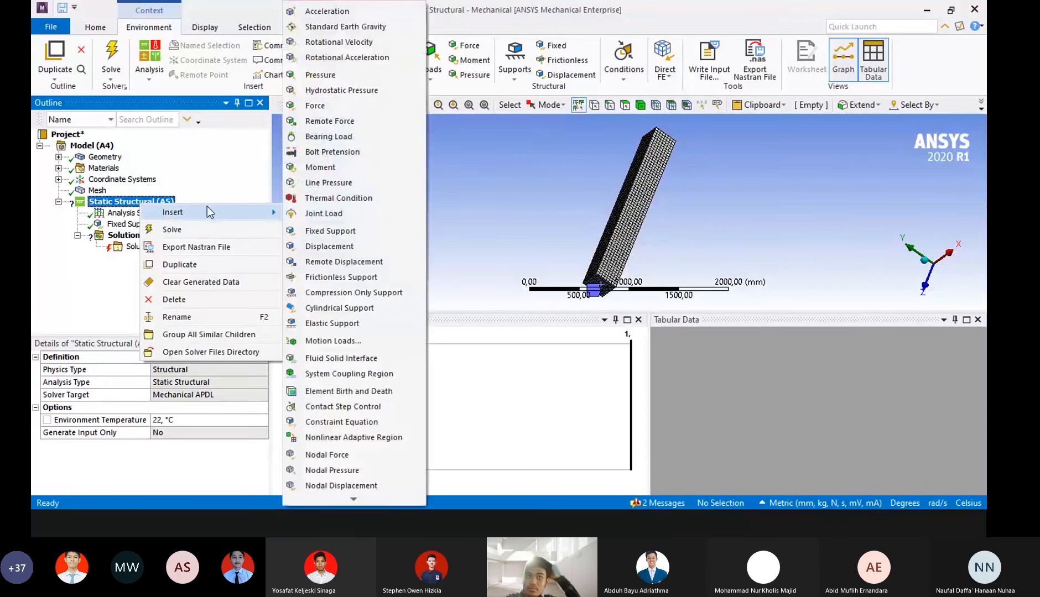
left_click(346, 111)
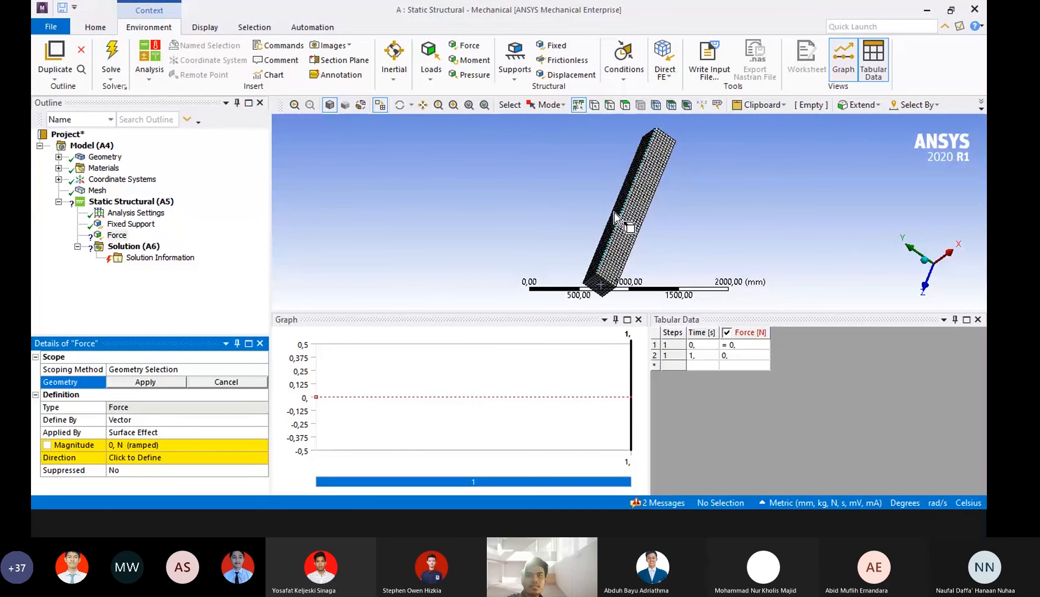
Try to pick one of the beam's long side faces as the geometry for the Force, using face selection.
left_click(623, 202)
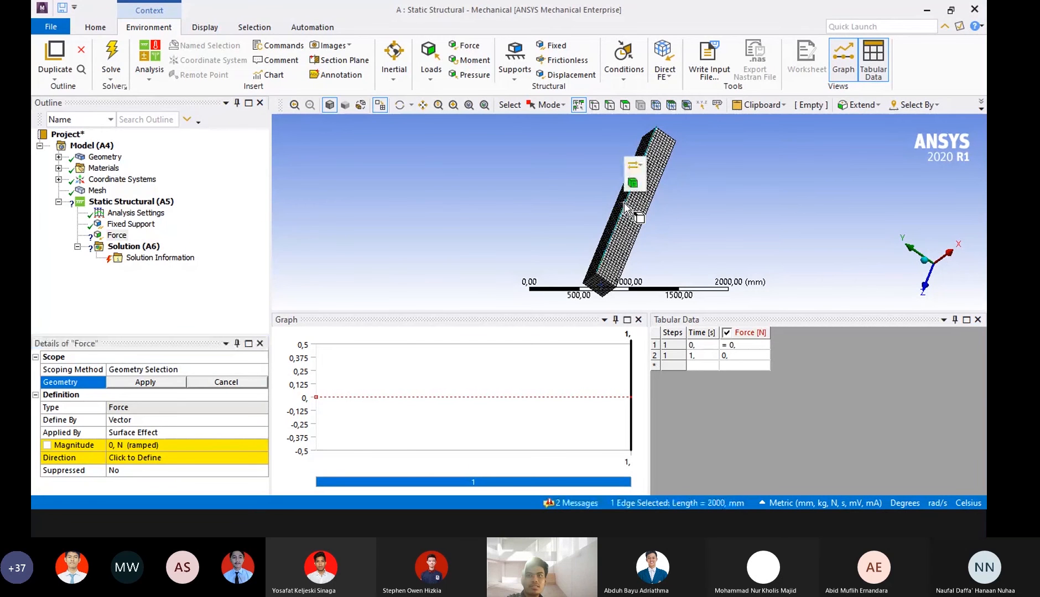
middle_click_drag(684, 187, 736, 165)
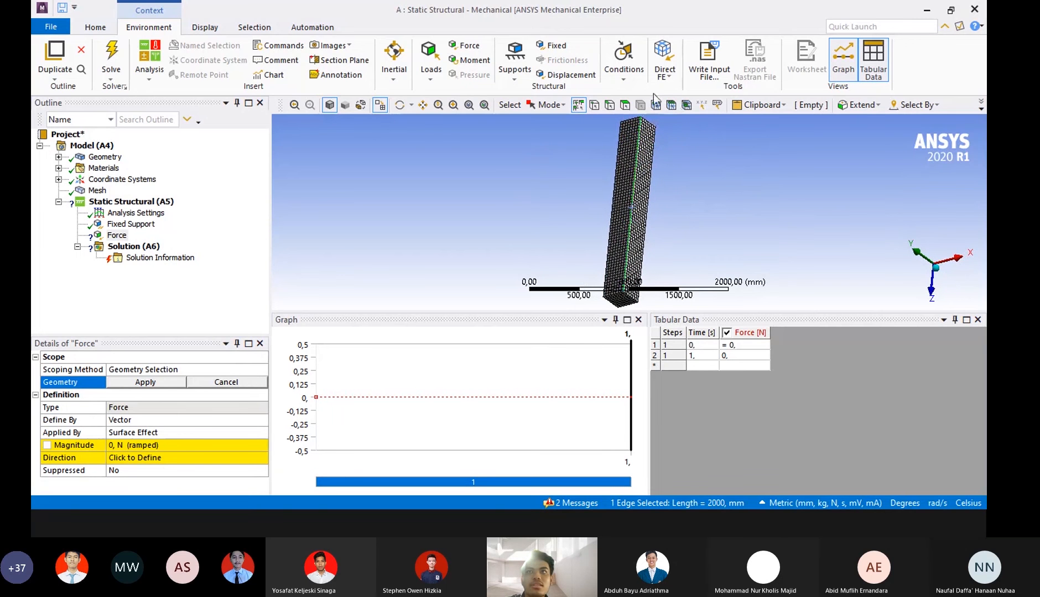
left_click(625, 104)
left_click(636, 135)
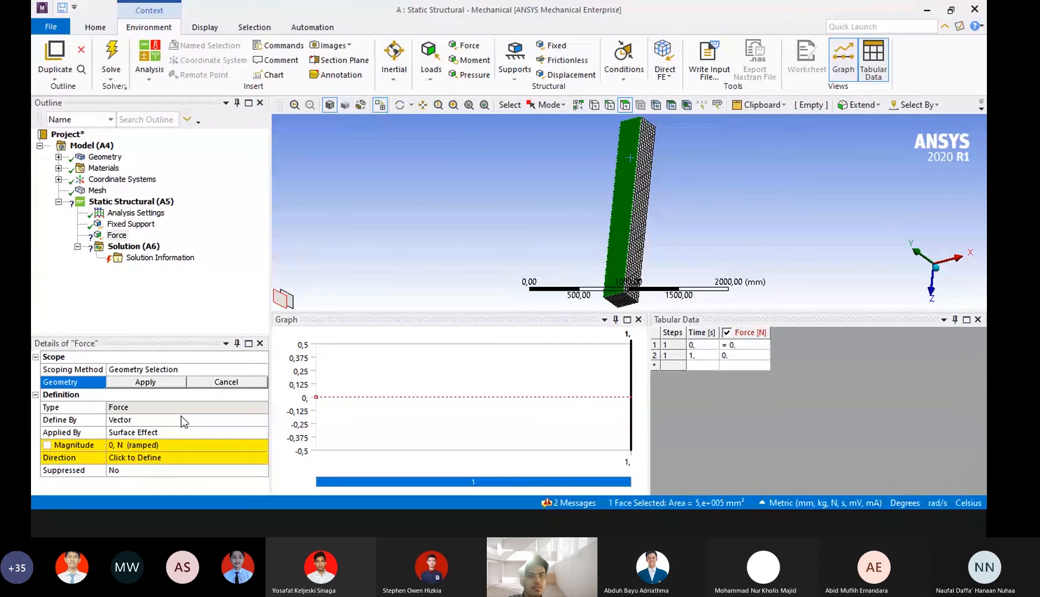
Set the Force's magnitude to 1000 N.
left_click(114, 449)
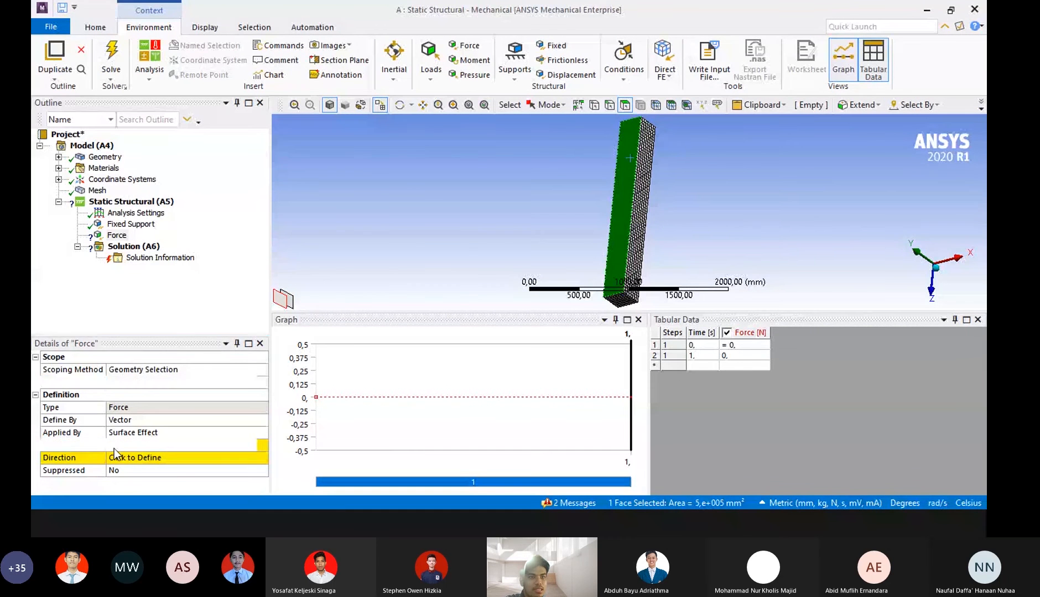
type("q")
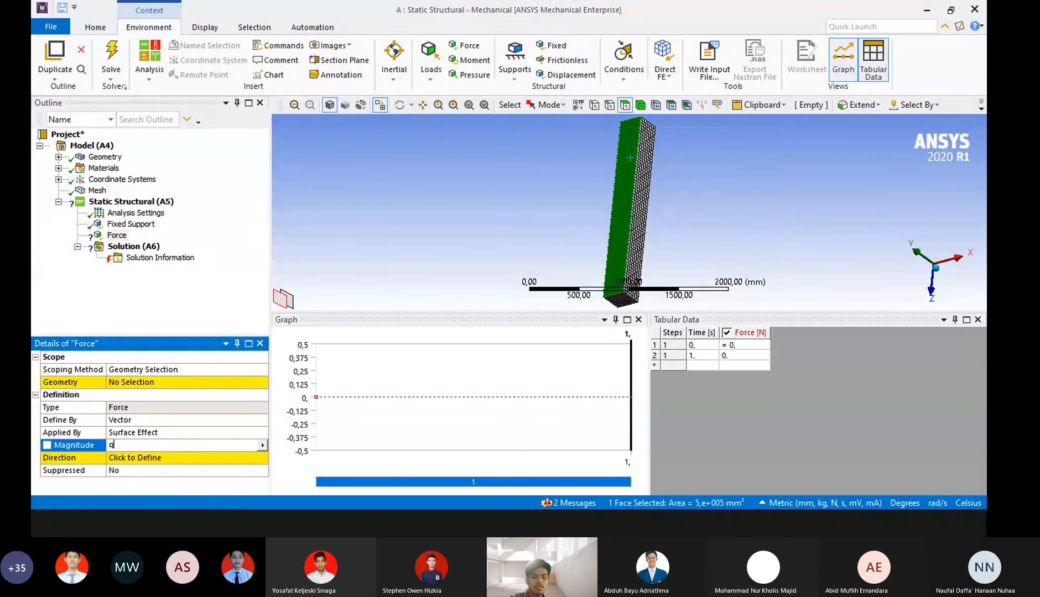
key("BackSpace")
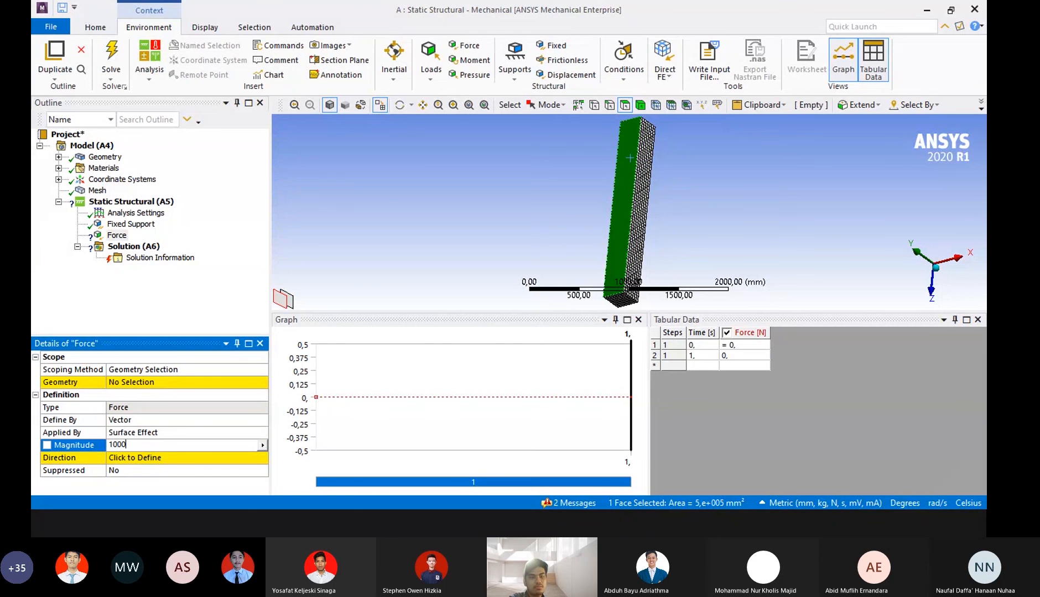
type("1000")
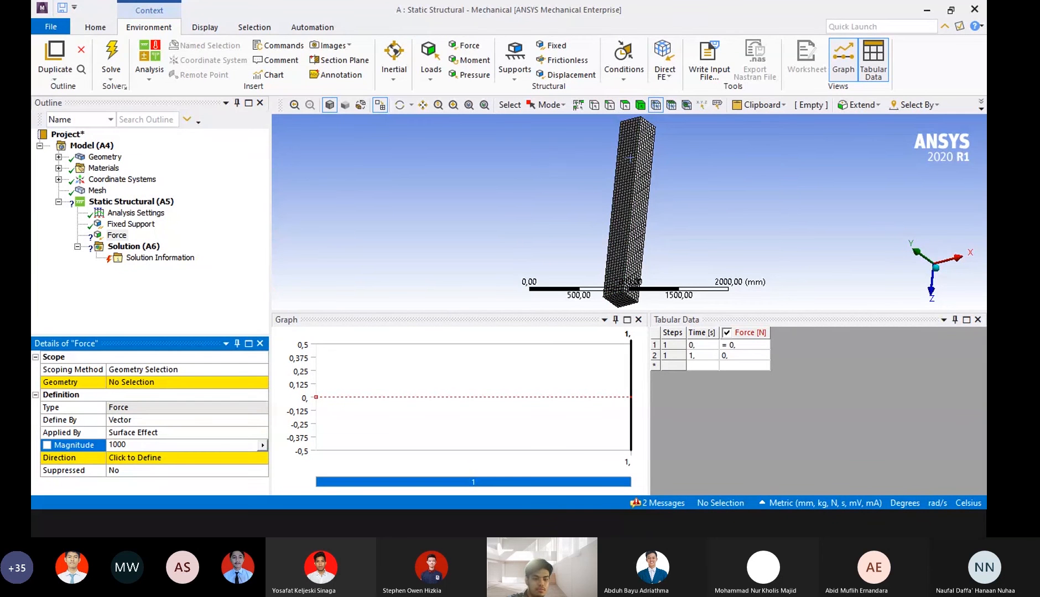
type(" n")
key("Return")
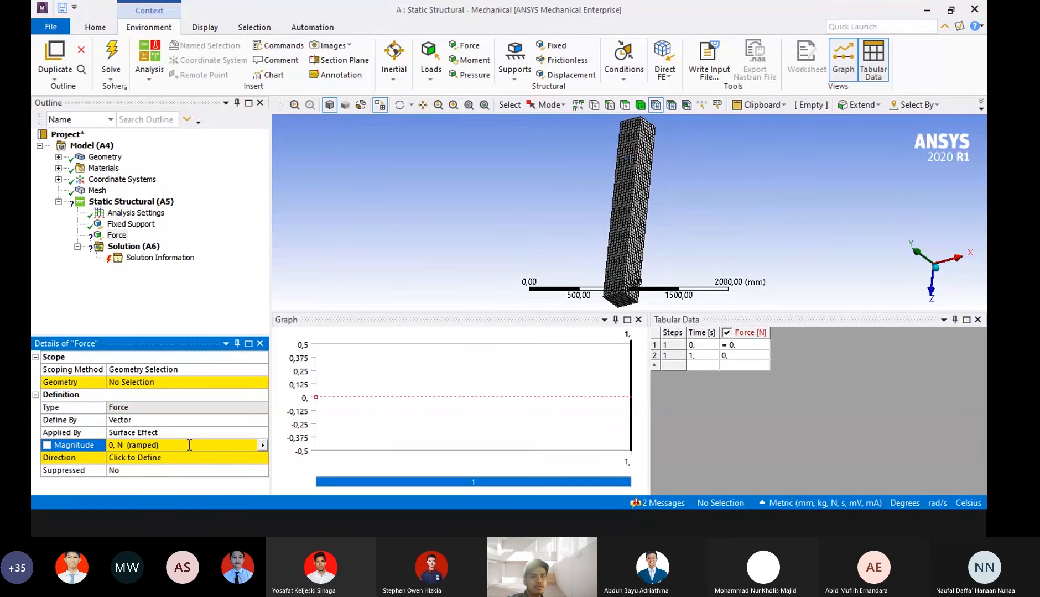
left_click(189, 445)
type("1000")
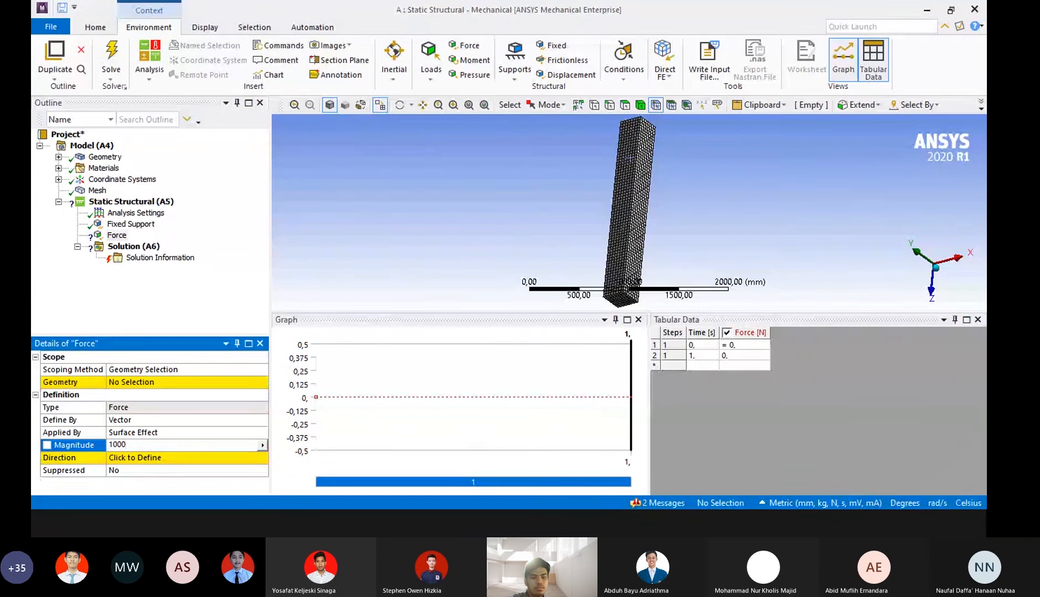
key("Return")
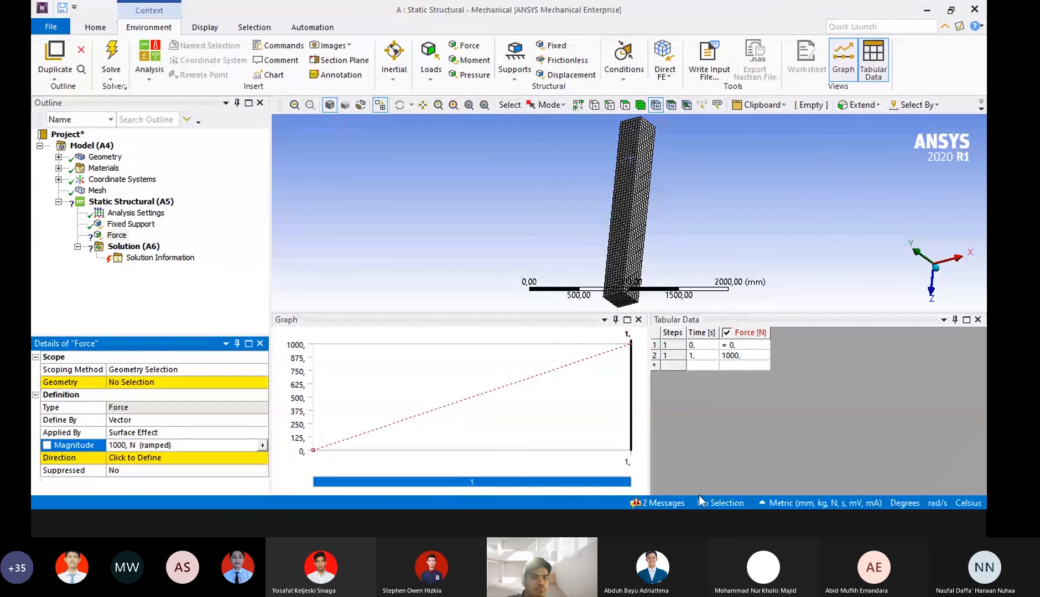
Try to apply a mesh node on the beam's long side face as the Force's geometry.
left_click(622, 210)
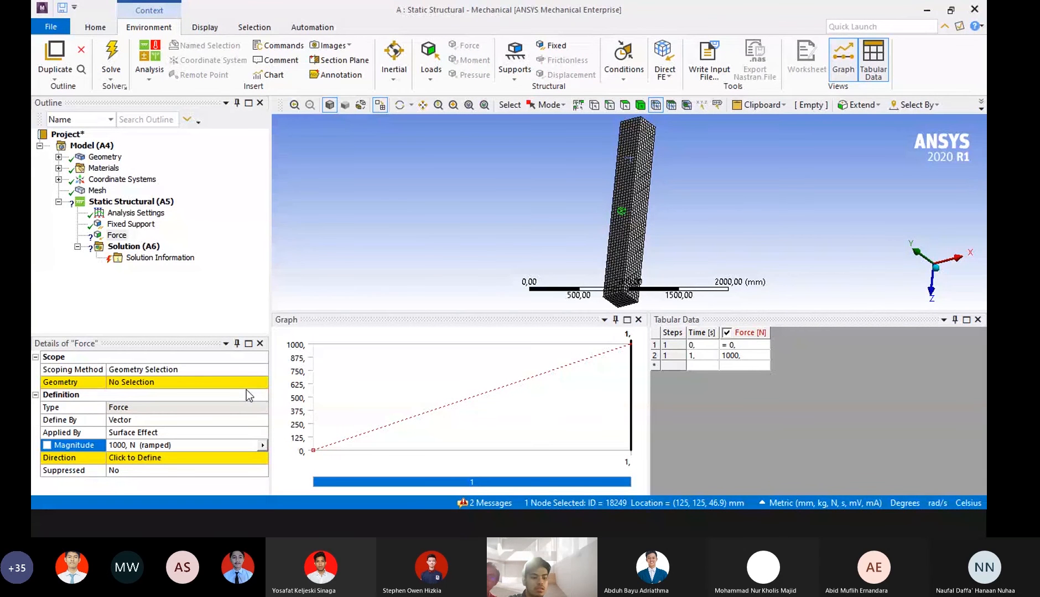
scroll(236, 398, "down", 1)
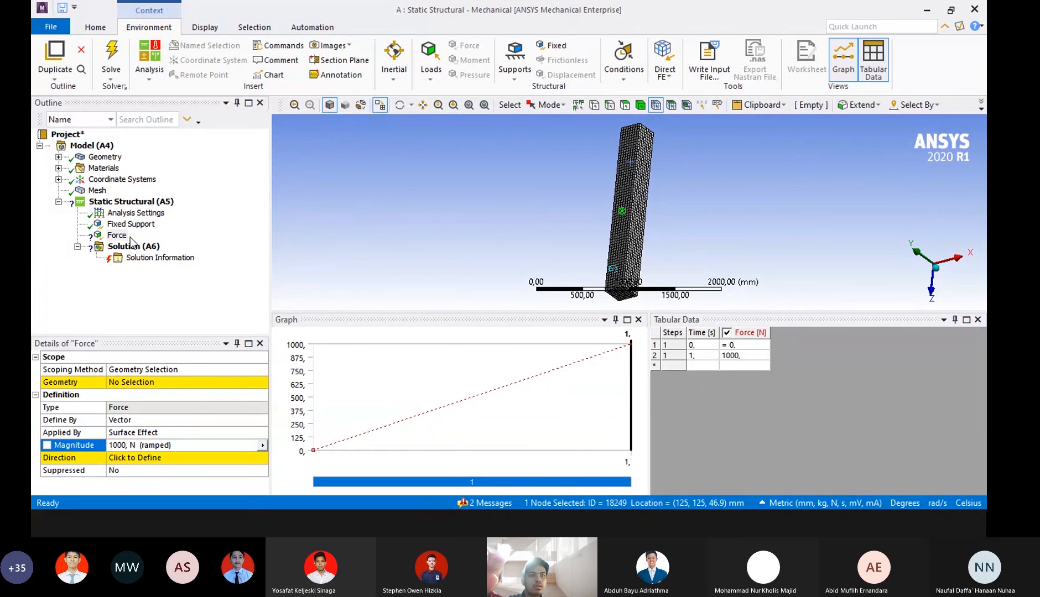
left_click(207, 369)
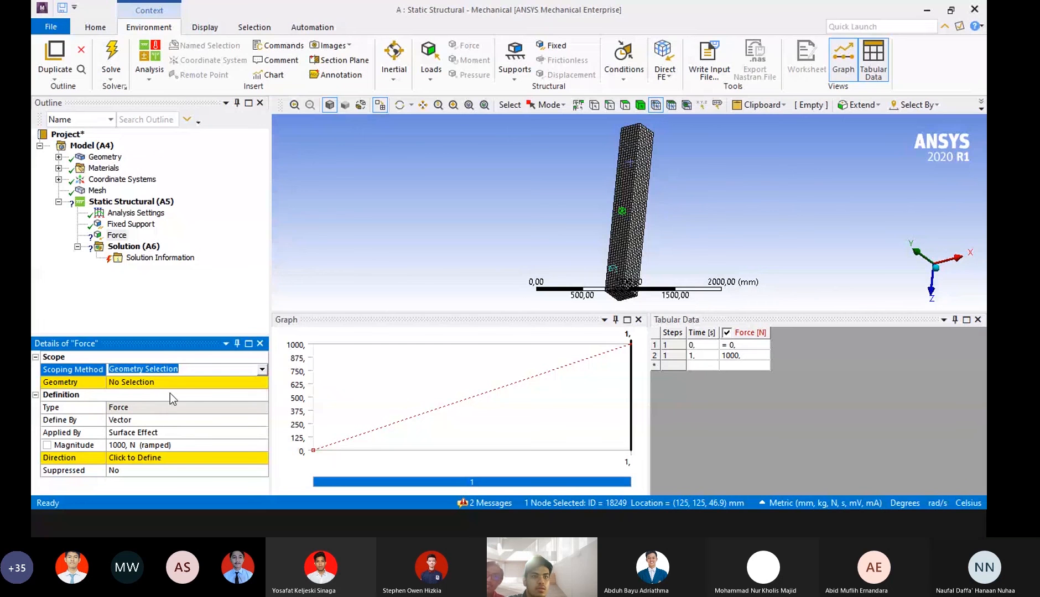
left_click(146, 382)
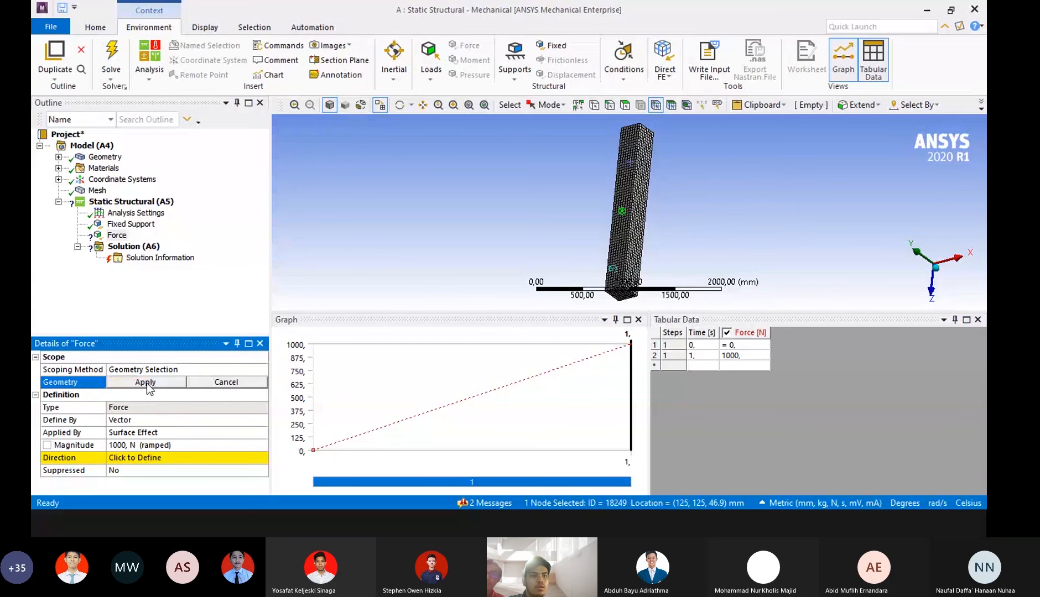
left_click(146, 383)
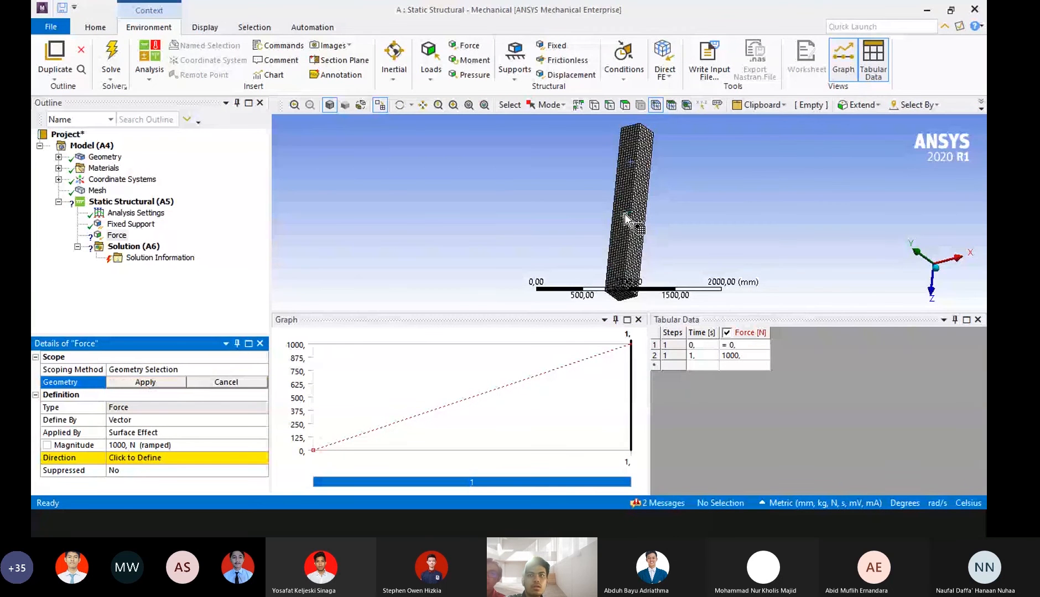
left_click(621, 215)
left_click(117, 384)
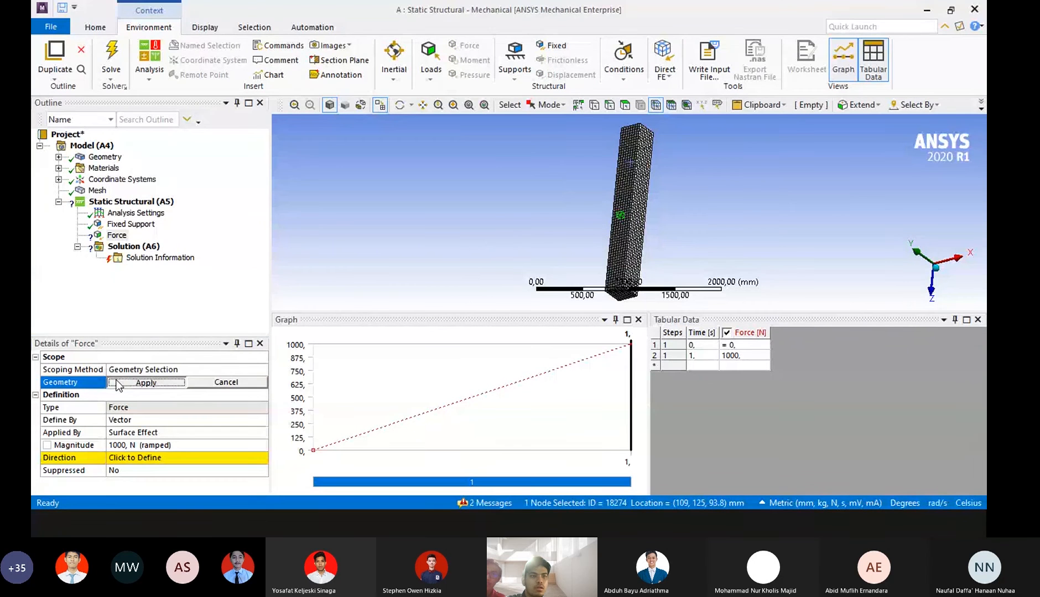
left_click(638, 128)
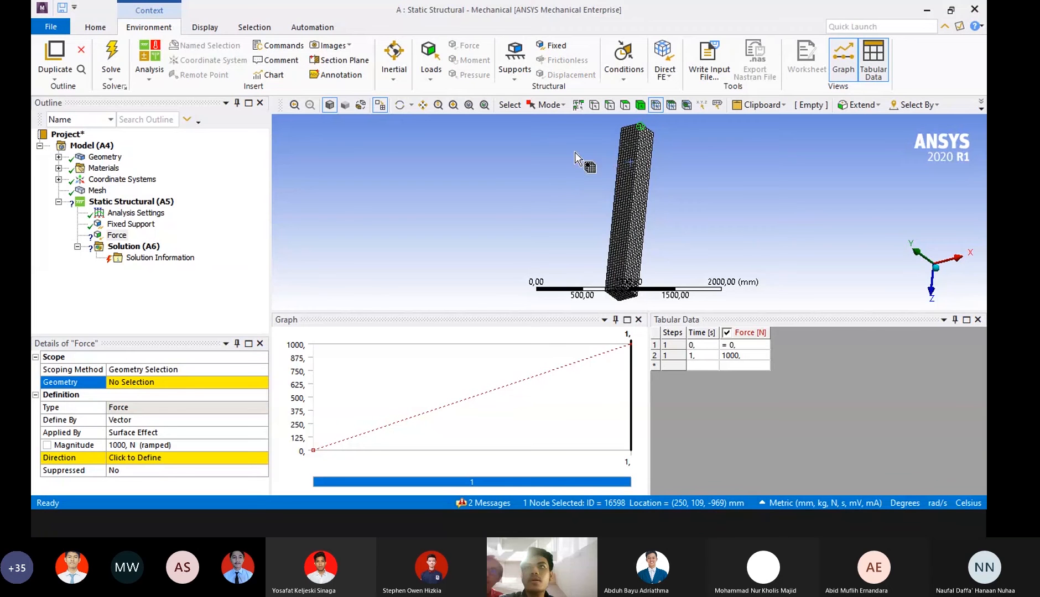
Switch to face selection and scope the Force to the beam's long side face on the +Y side.
left_click(624, 105)
left_click(626, 202)
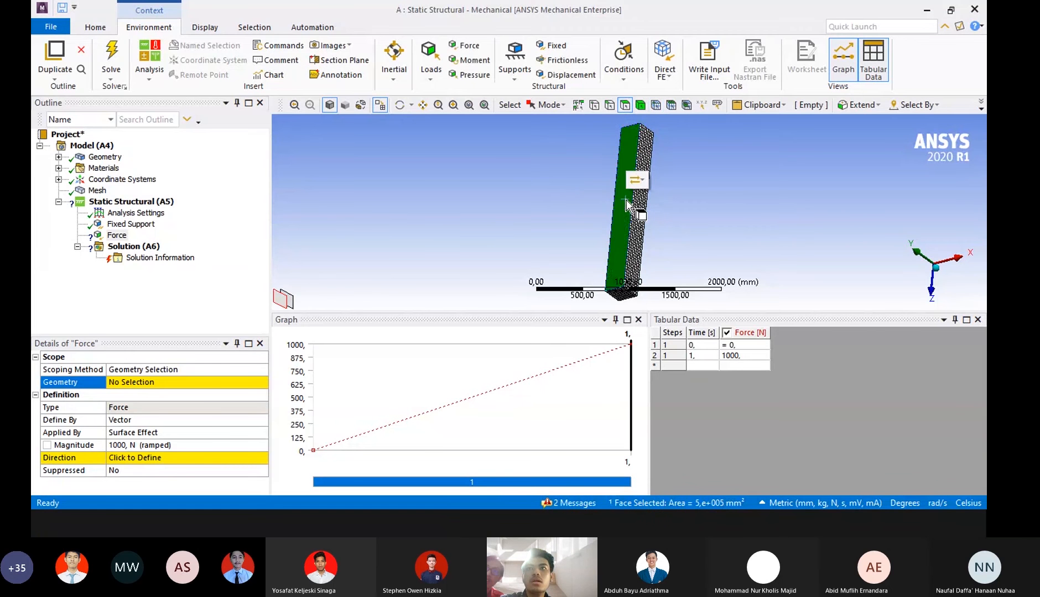
left_click(124, 385)
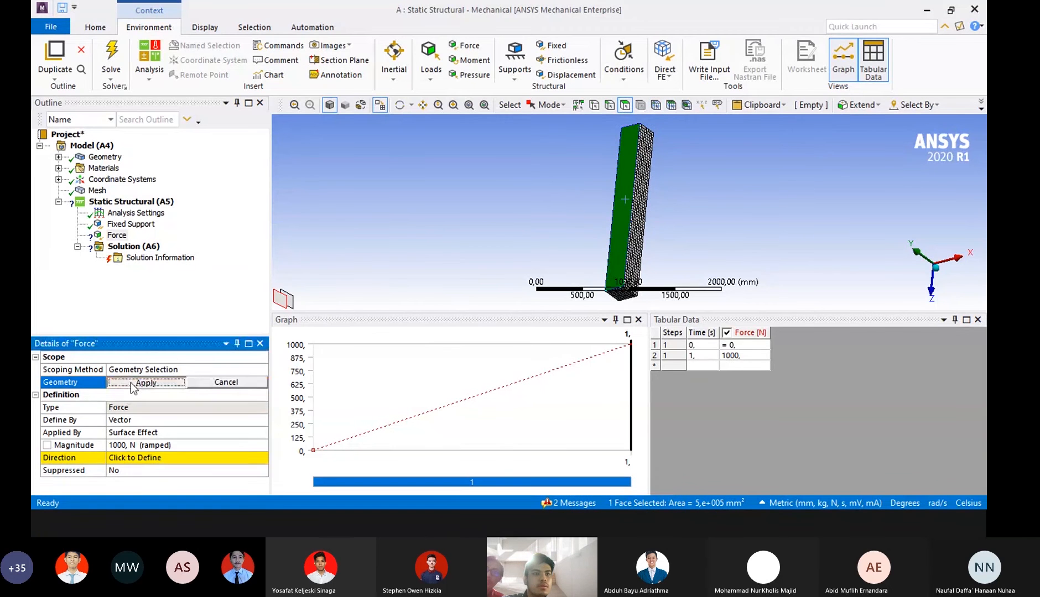
left_click(132, 383)
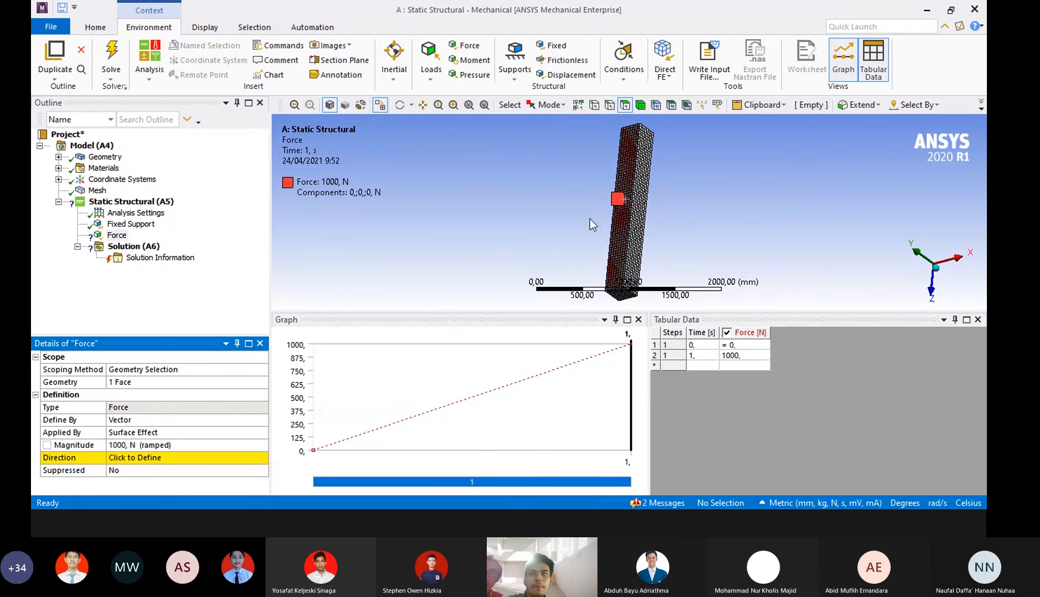
Define the Force's direction from the scoped side face, normal to it and pointing along -Y.
scroll(626, 223, "up", 4)
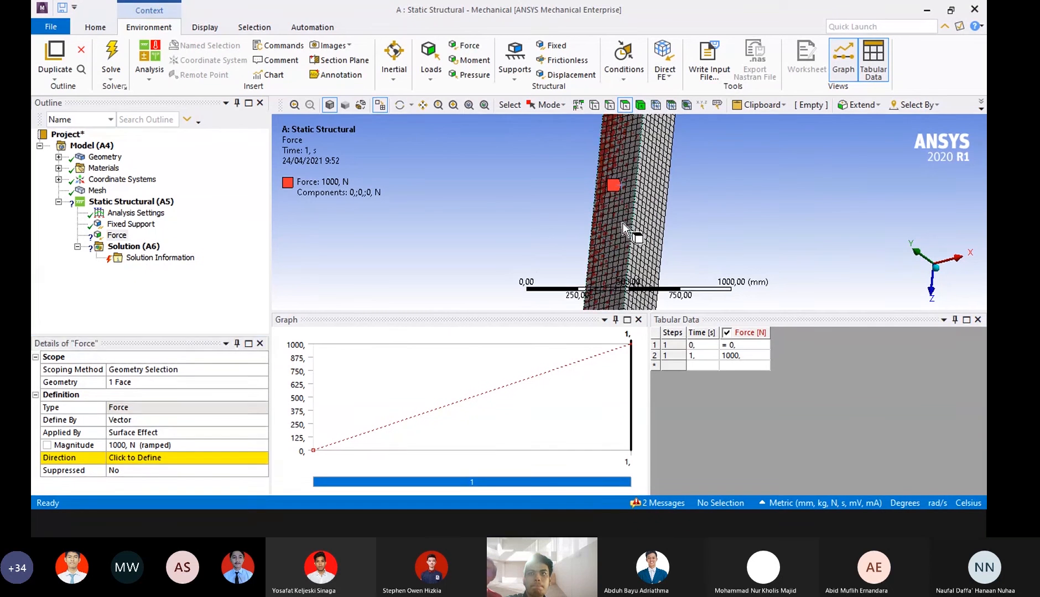
left_click(132, 456)
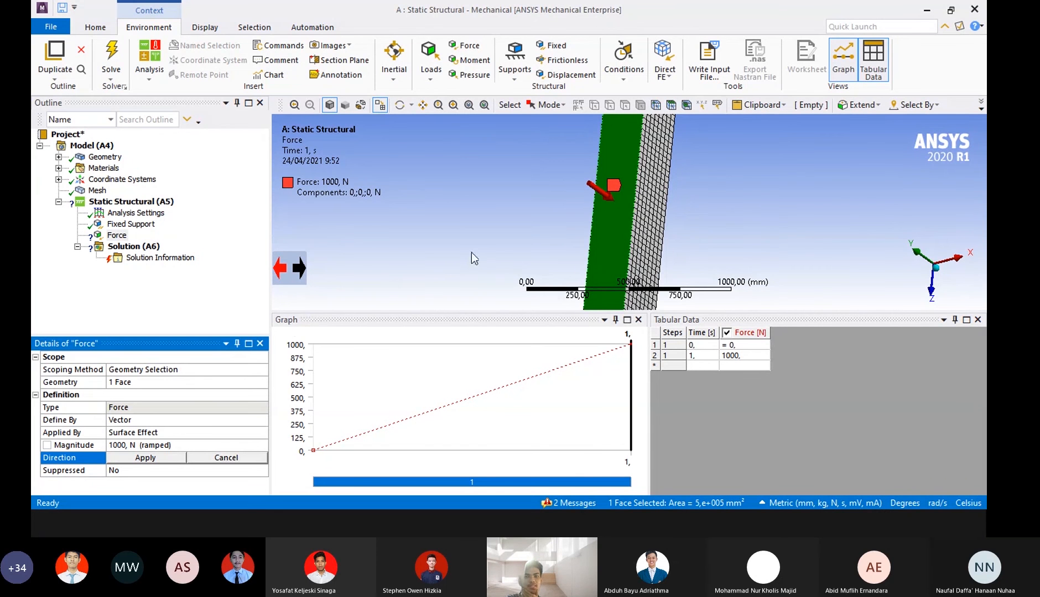
scroll(472, 252, "up", 2)
scroll(472, 253, "down", 4)
scroll(472, 252, "down", 2)
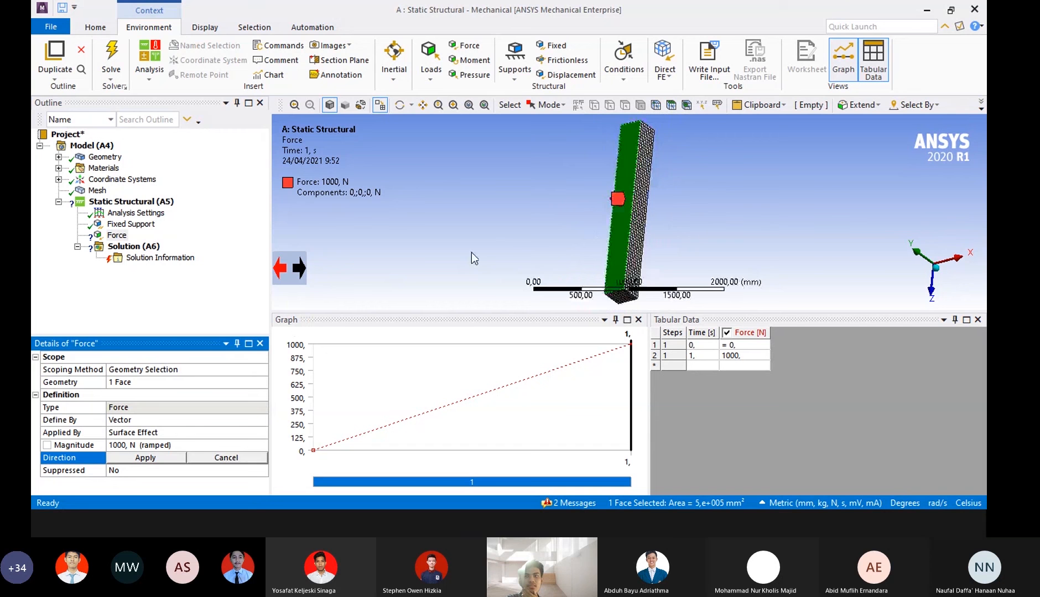
mouse_move(525, 250)
middle_mouse_down()
mouse_move(506, 228)
mouse_move(537, 246)
mouse_move(524, 247)
middle_mouse_up()
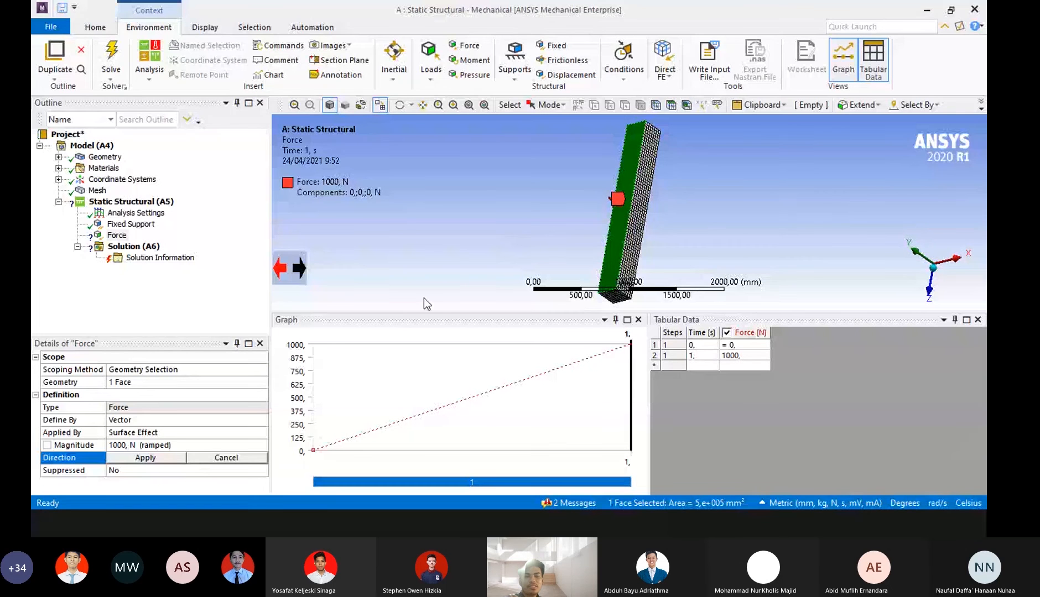
left_click(121, 459)
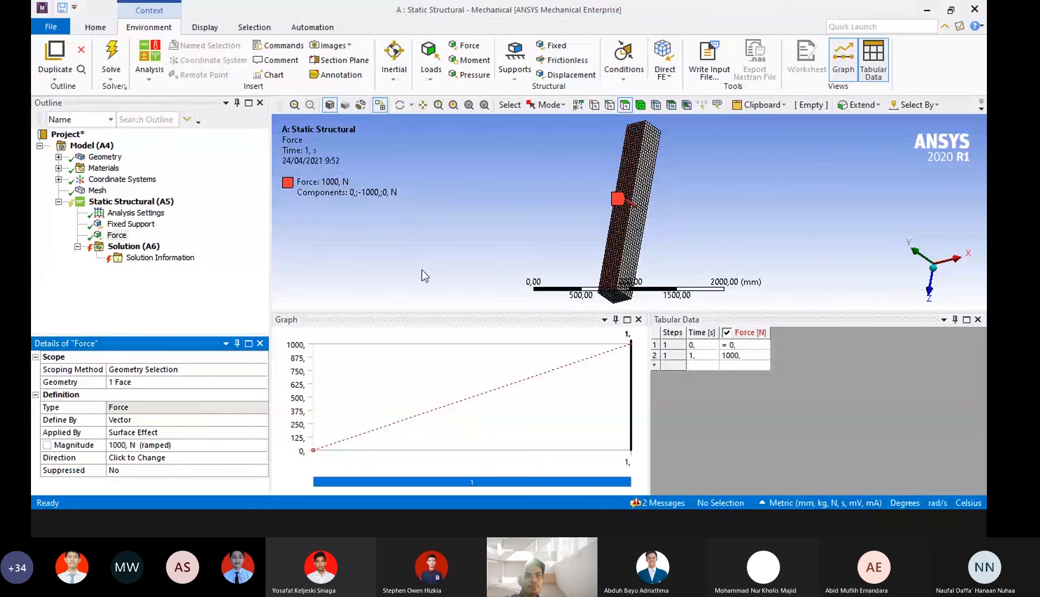
Delete the Force load from Static Structural (A5).
right_click(117, 235)
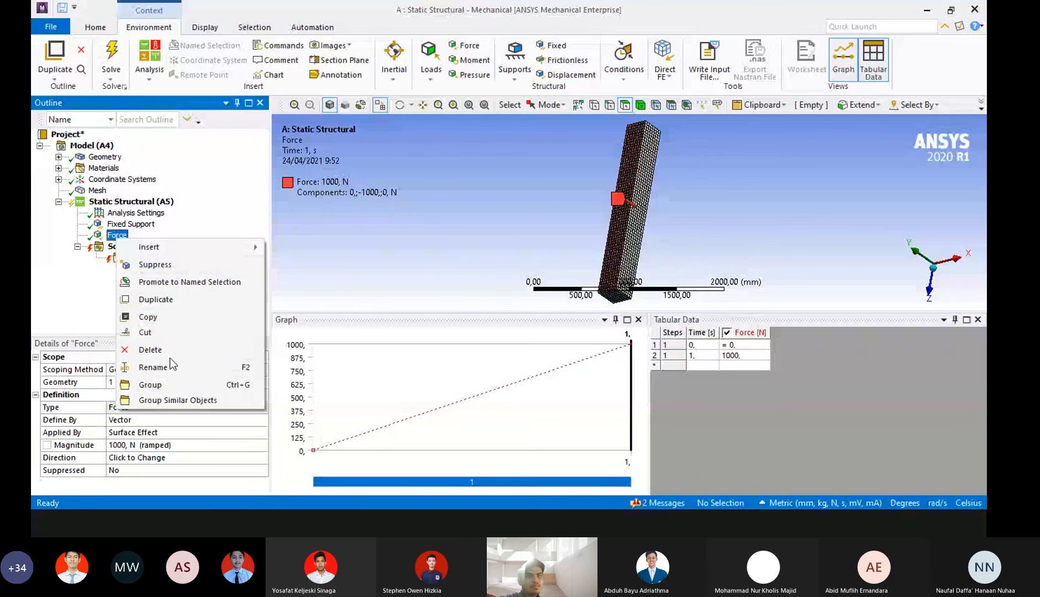
left_click(152, 349)
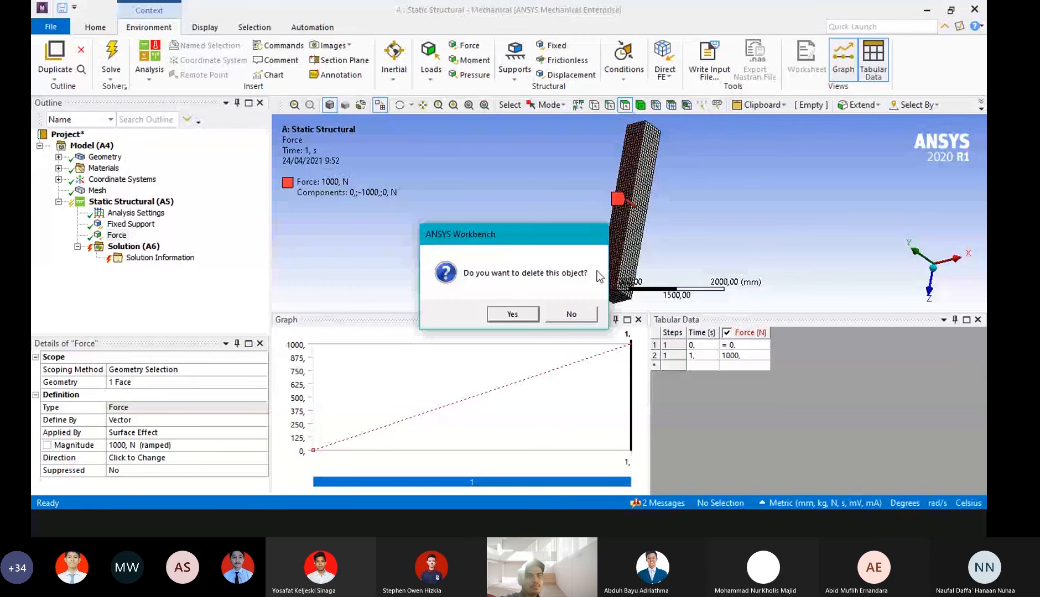
left_click(513, 313)
Insert a new Force under Static Structural (A5) and scope it to the beam's long +Y side face.
left_click(149, 204)
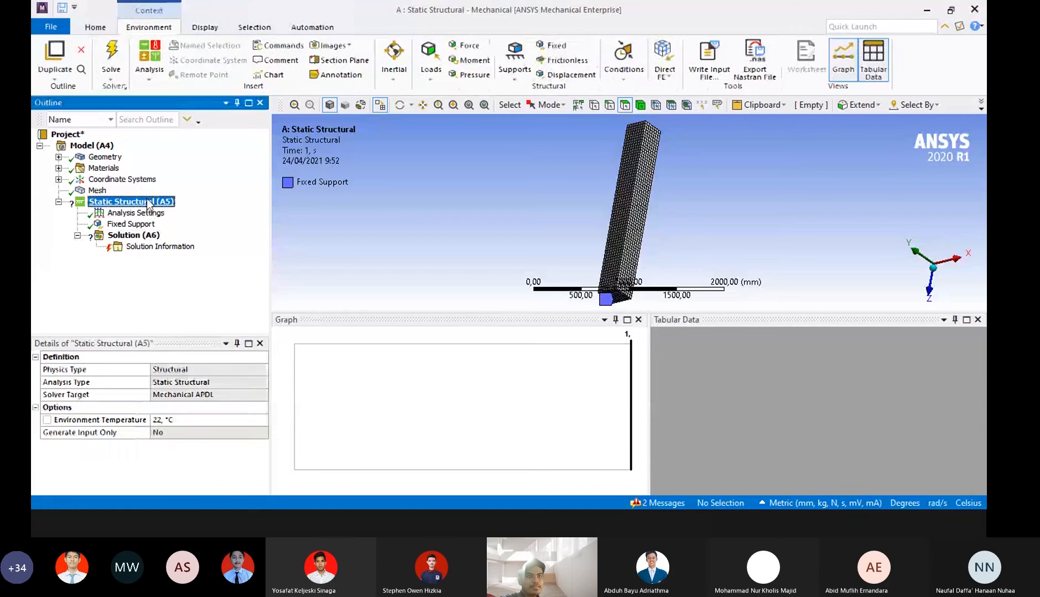
right_click(148, 203)
mouse_move(286, 209)
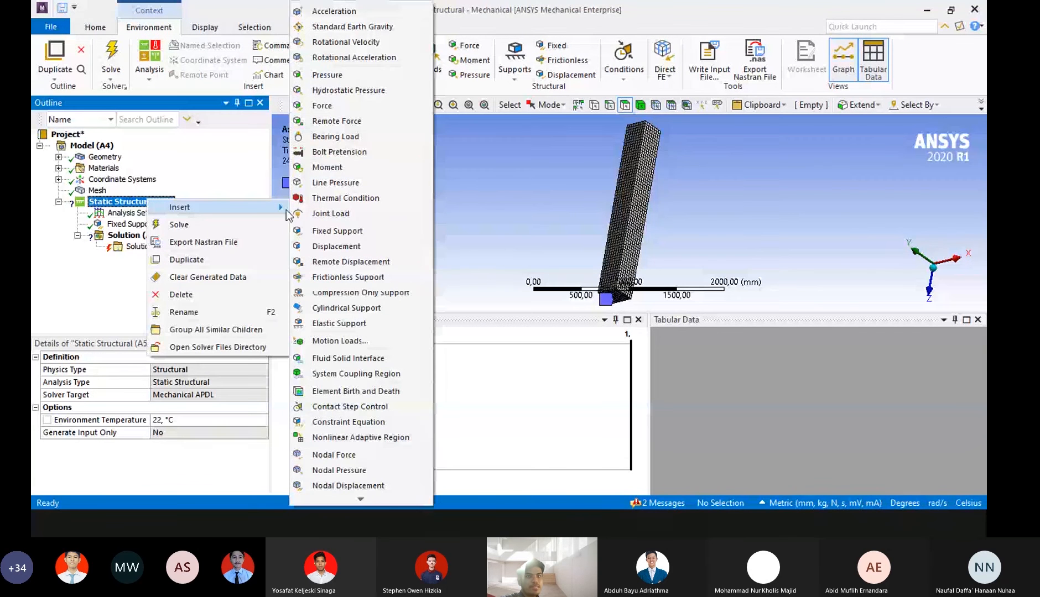
left_click(348, 112)
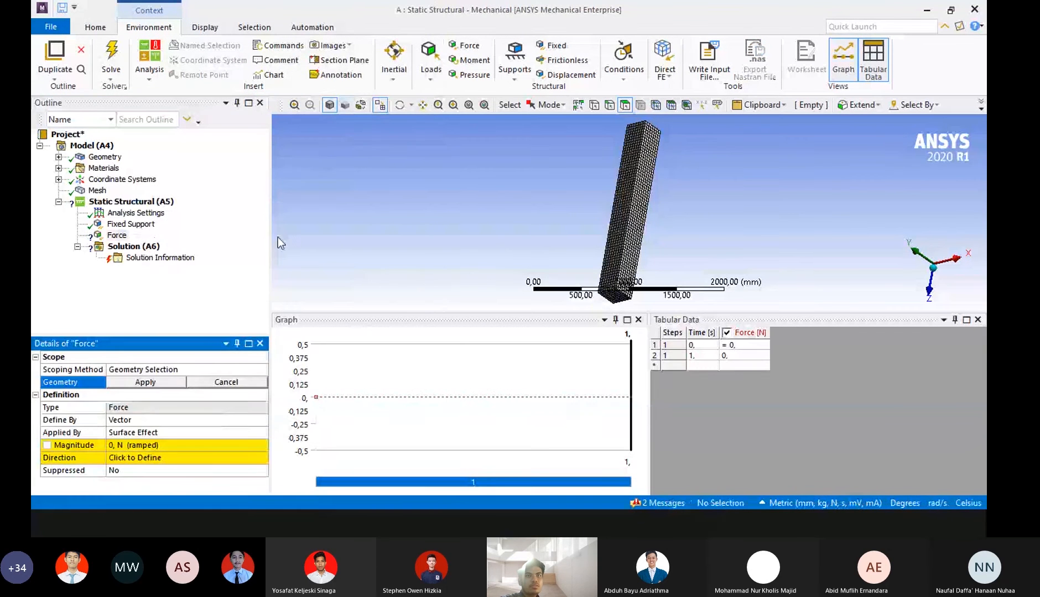
left_click(621, 214)
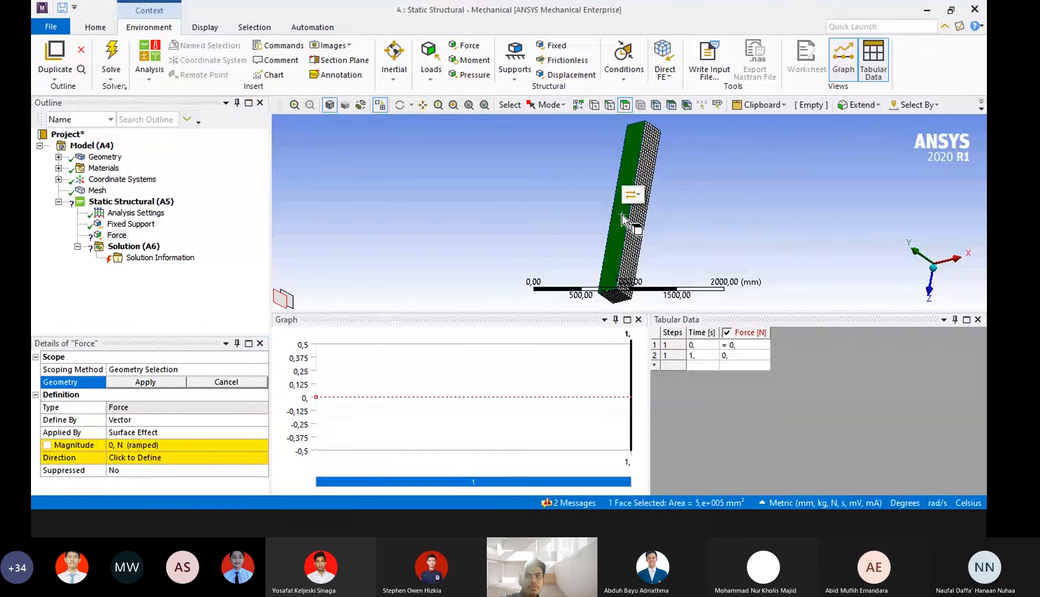
left_click(160, 382)
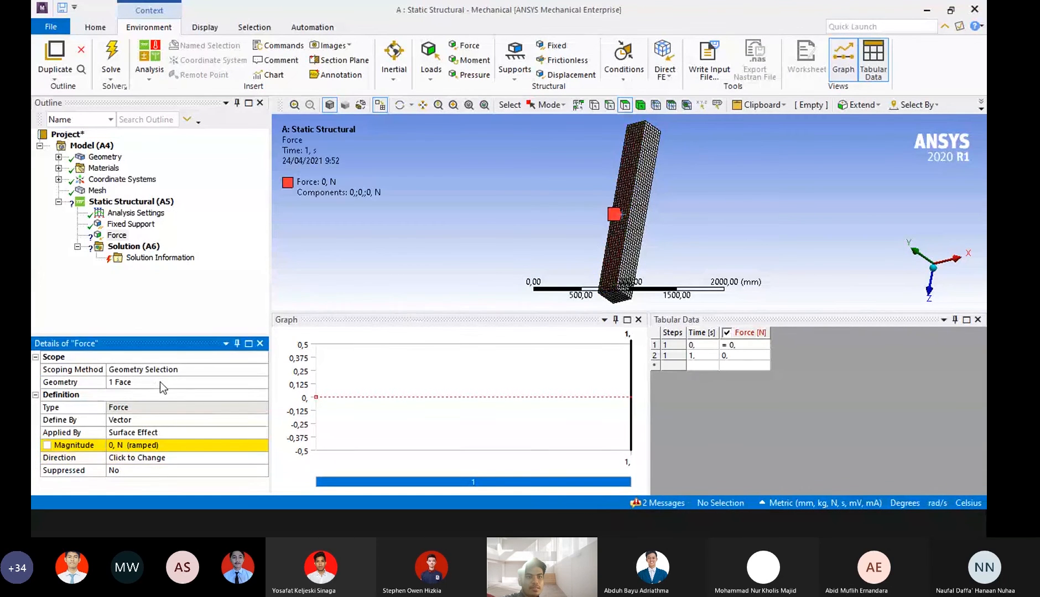
Set the new Force's magnitude to 1000 N and apply its direction normal to the side face, along -Y.
left_click(123, 444)
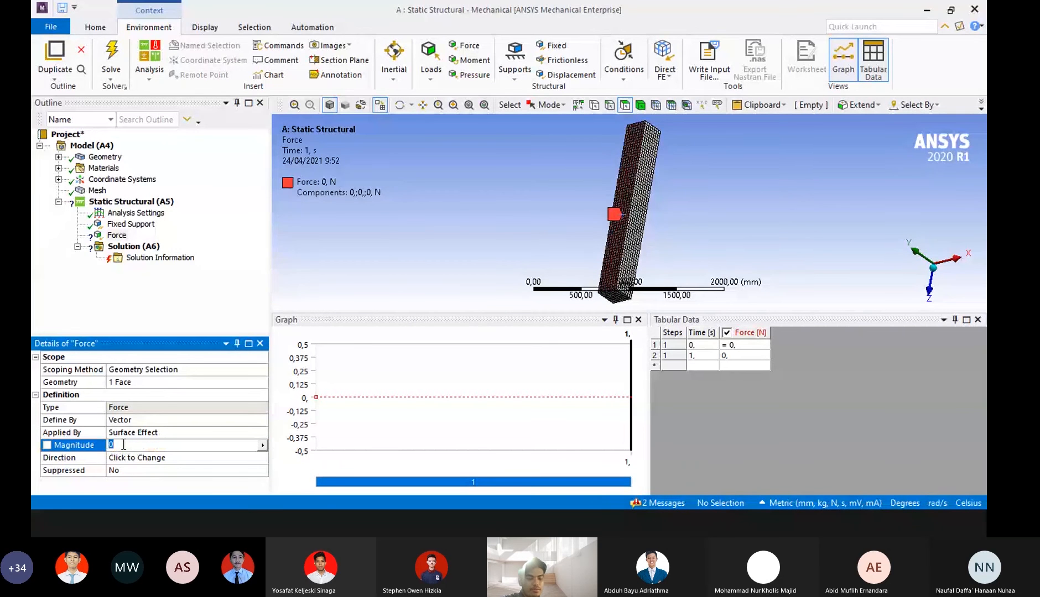
type("1000,")
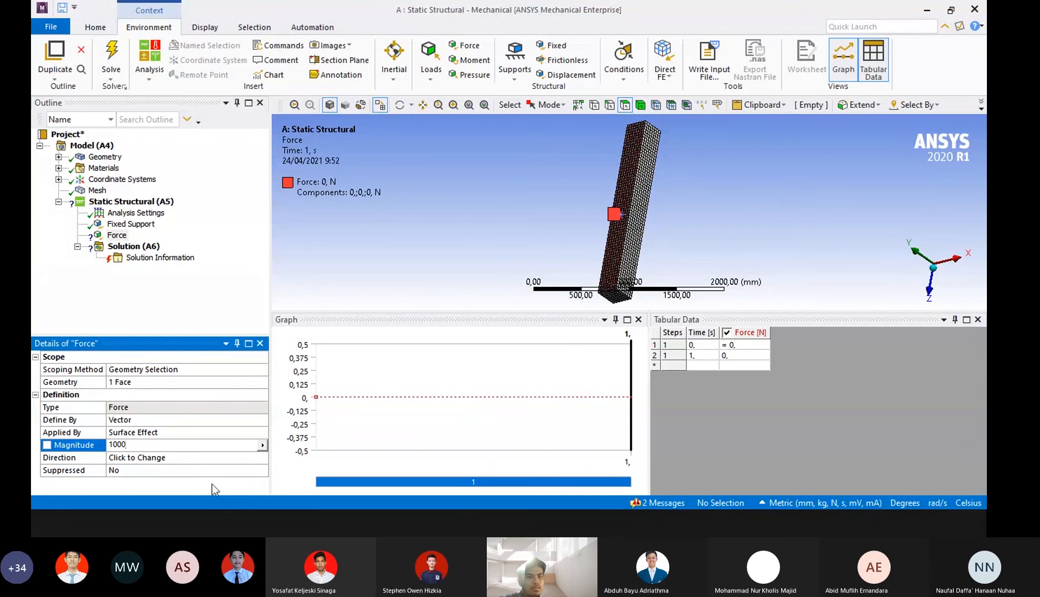
left_click(183, 458)
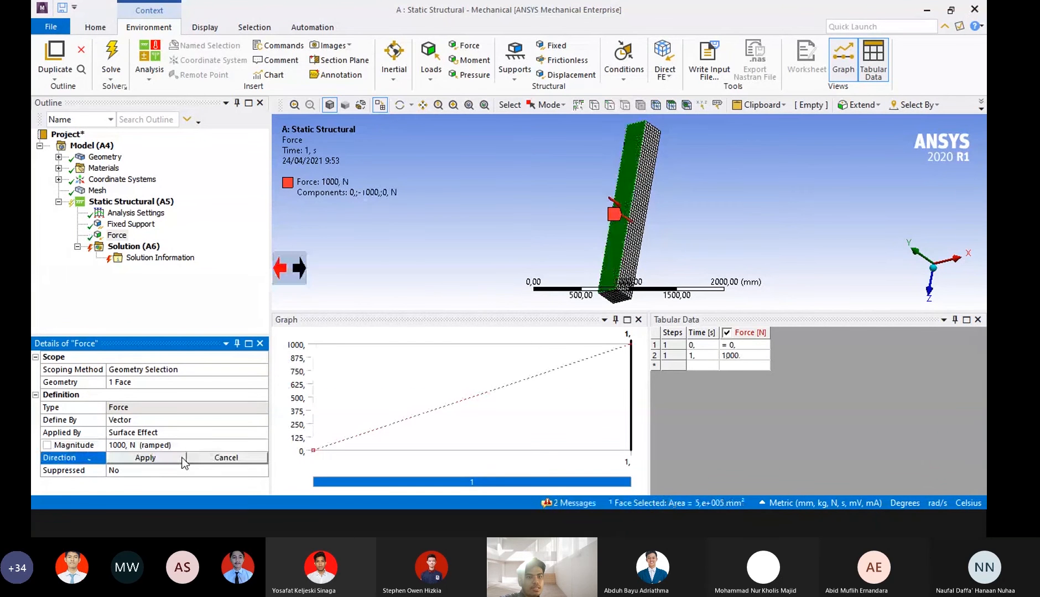
left_click(125, 460)
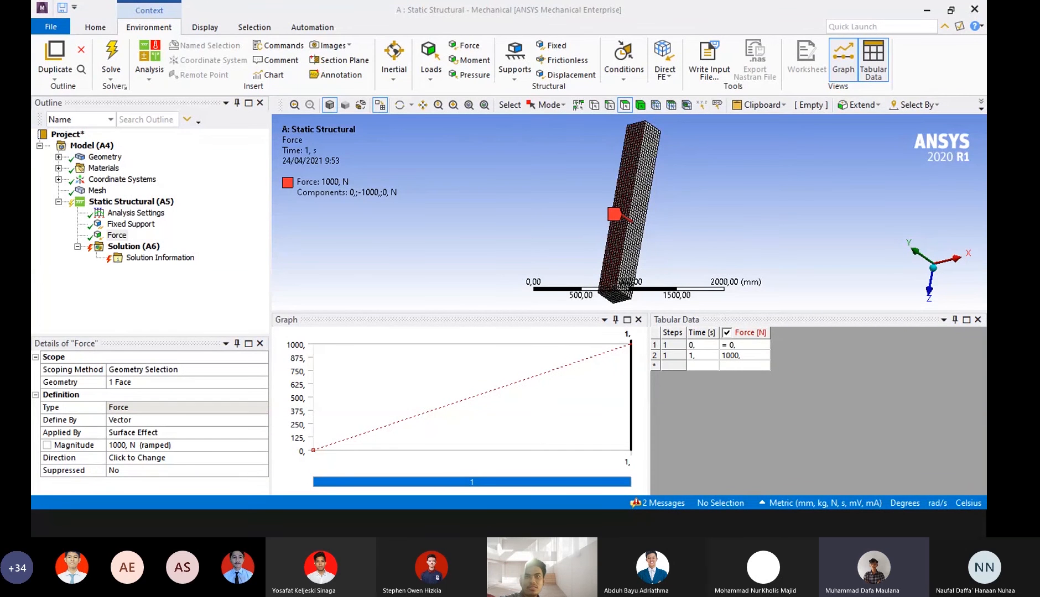
Examine the force arrow and loaded side face of the beam from several view angles.
middle_click_drag(506, 214, 635, 222)
scroll(635, 221, "up", 3)
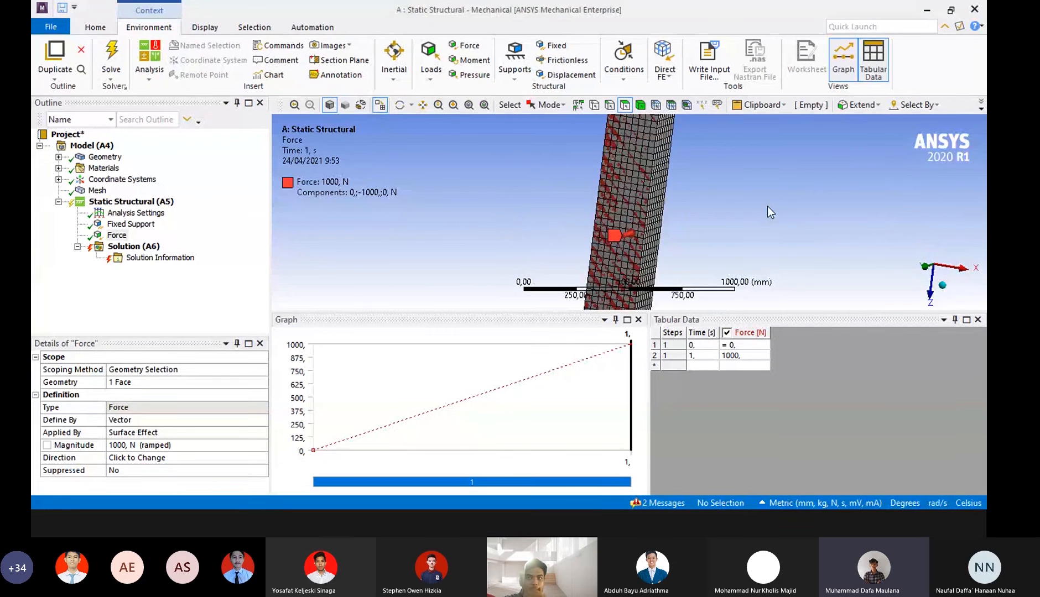
scroll(698, 220, "down", 3)
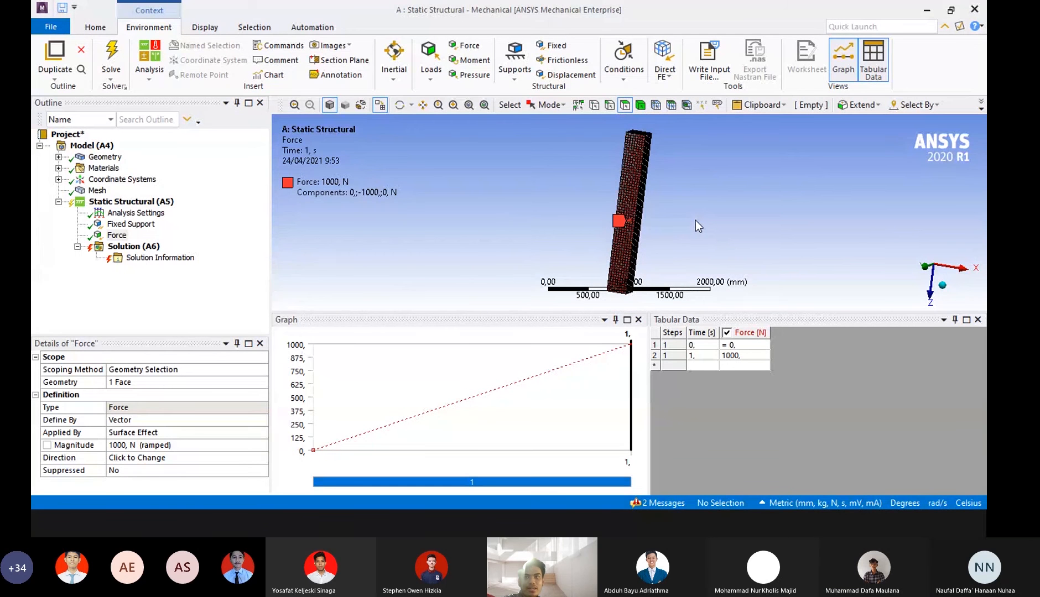
middle_click_drag(695, 220, 680, 225)
scroll(680, 225, "up", 3)
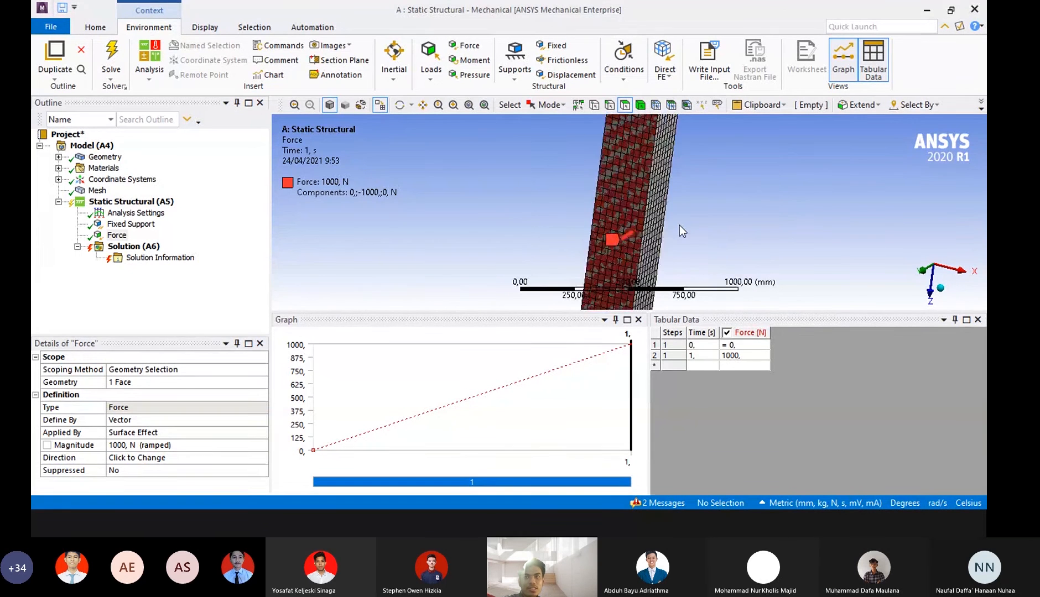
mouse_move(750, 224)
middle_mouse_down()
mouse_move(670, 238)
mouse_move(738, 210)
middle_mouse_up()
scroll(738, 210, "down", 3)
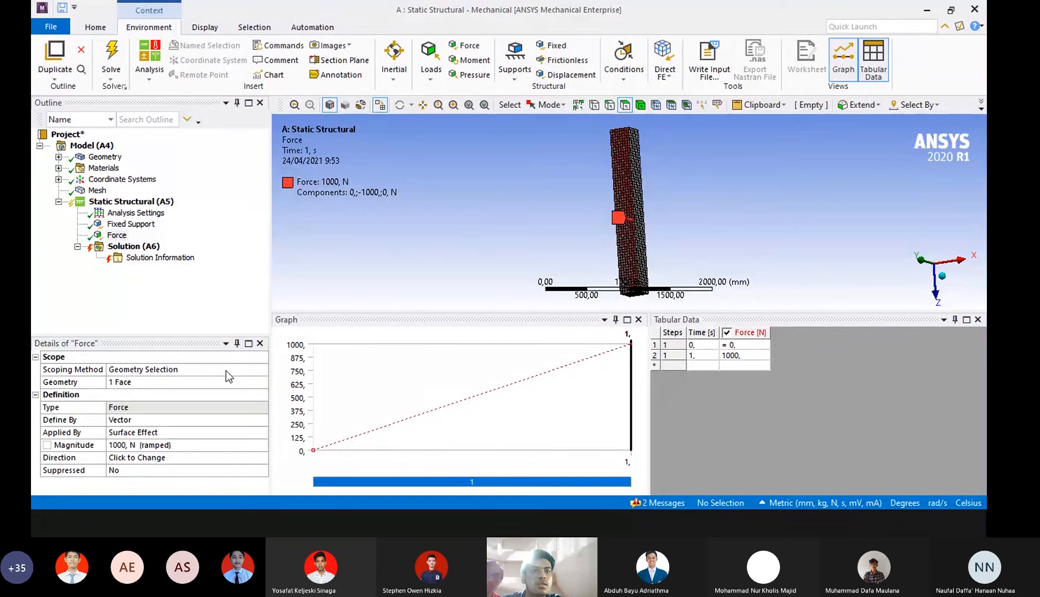
Re-scope the Force to the beam's same long +Y side face through its geometry selection.
left_click(151, 369)
left_click(145, 382)
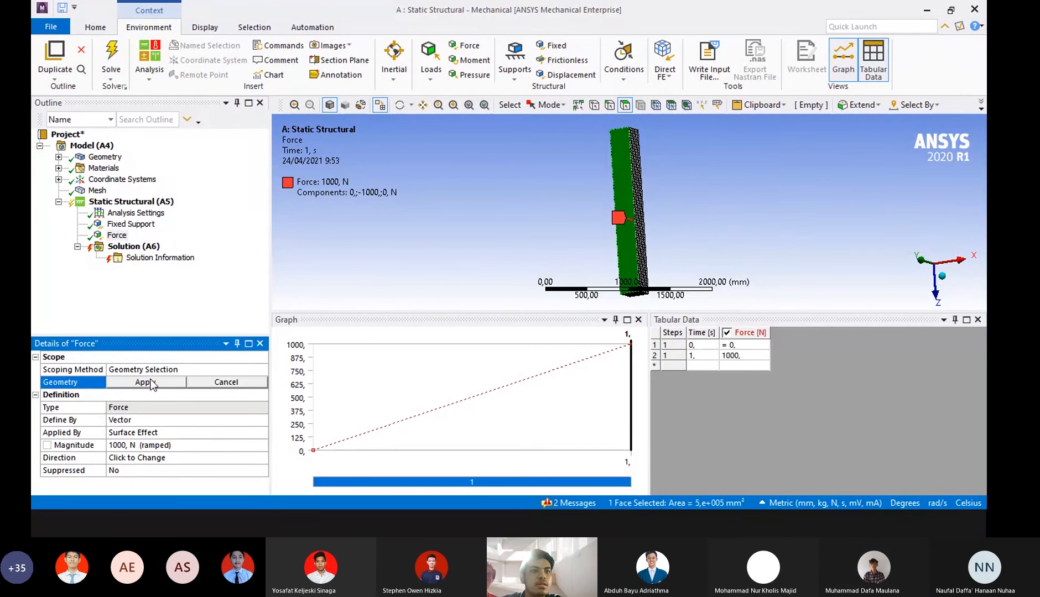
left_click(624, 177)
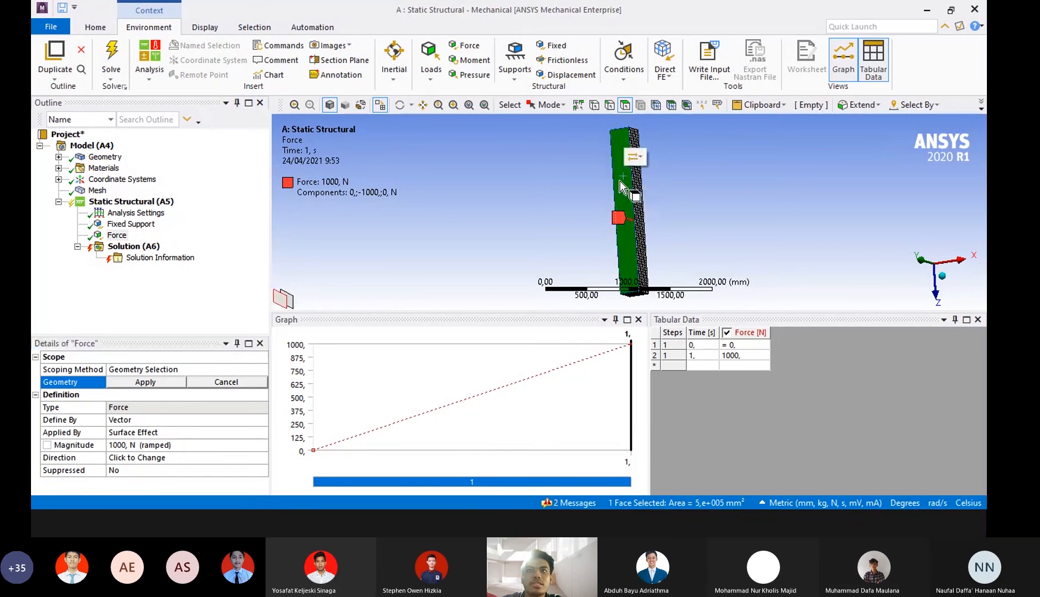
left_click(127, 384)
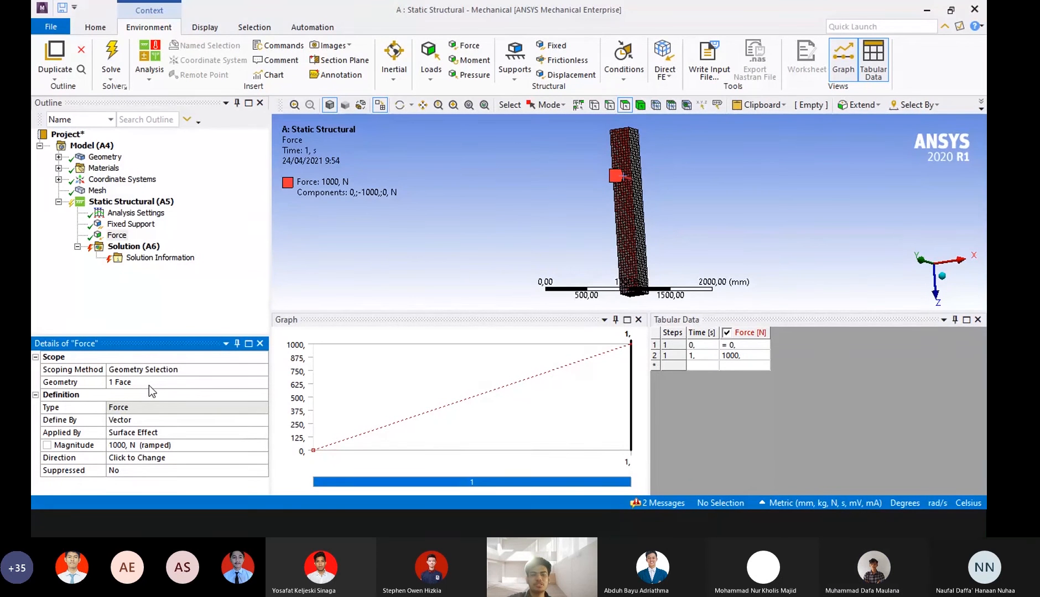
left_click(127, 382)
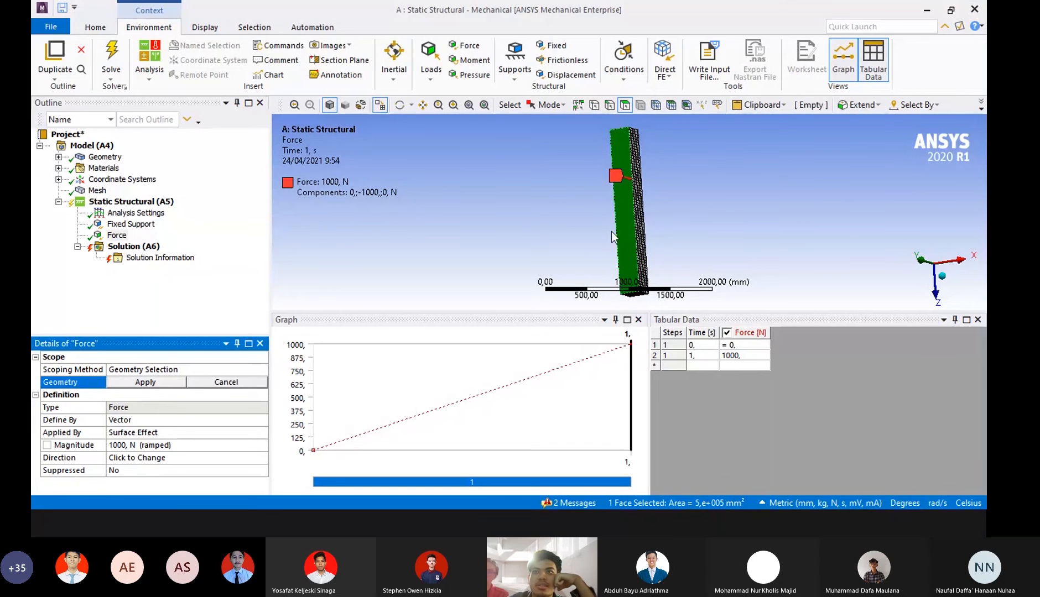
left_click(626, 212)
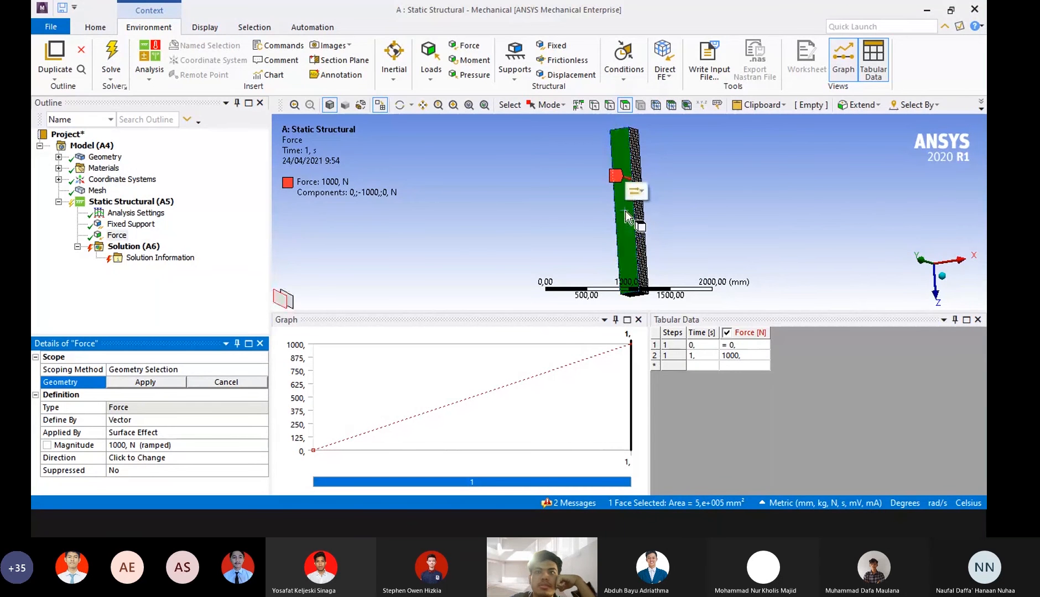
left_click(145, 381)
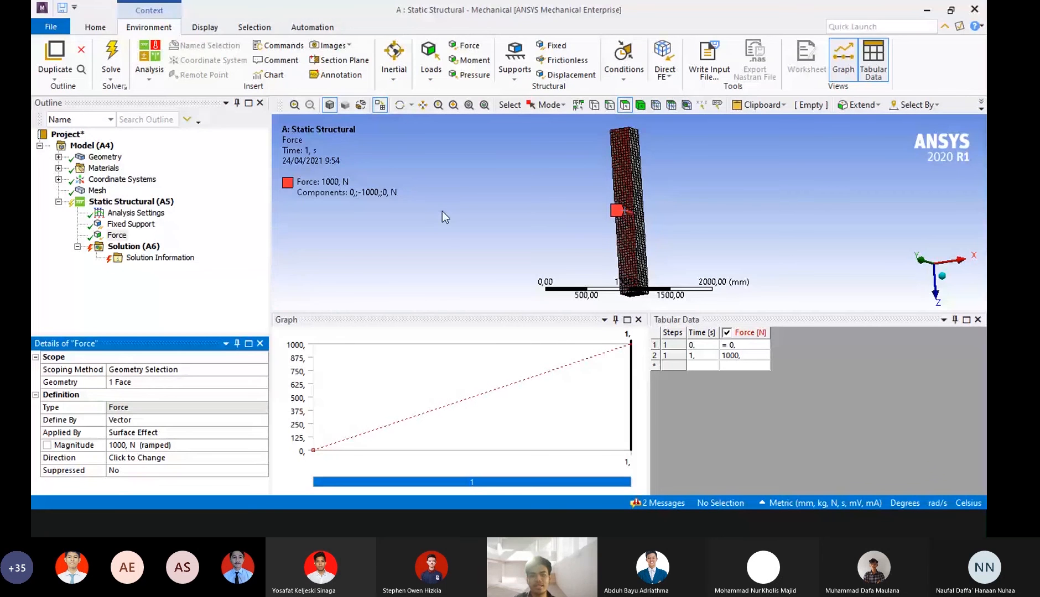
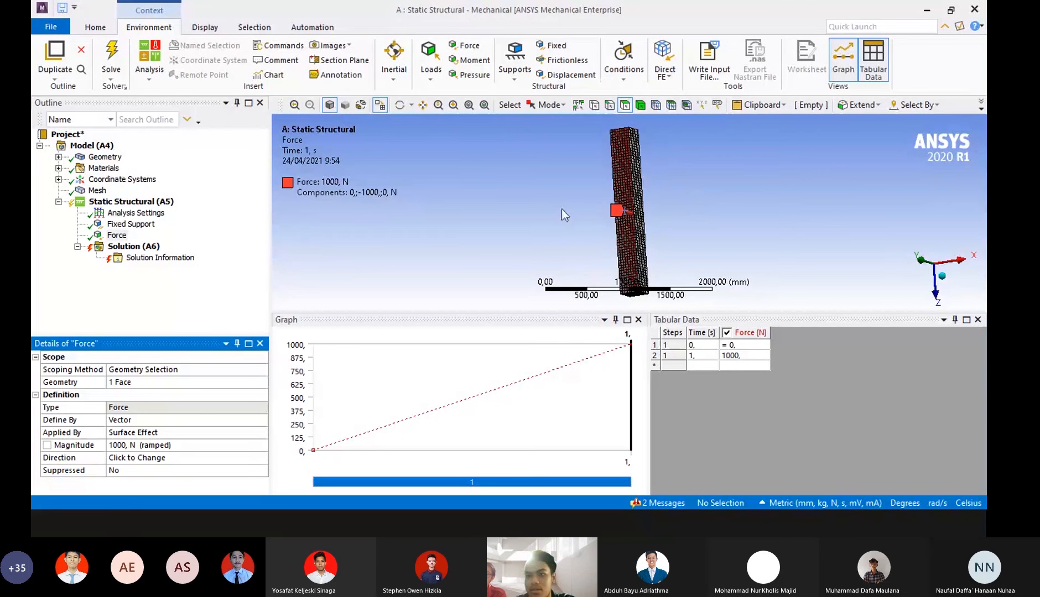
left_click(634, 523)
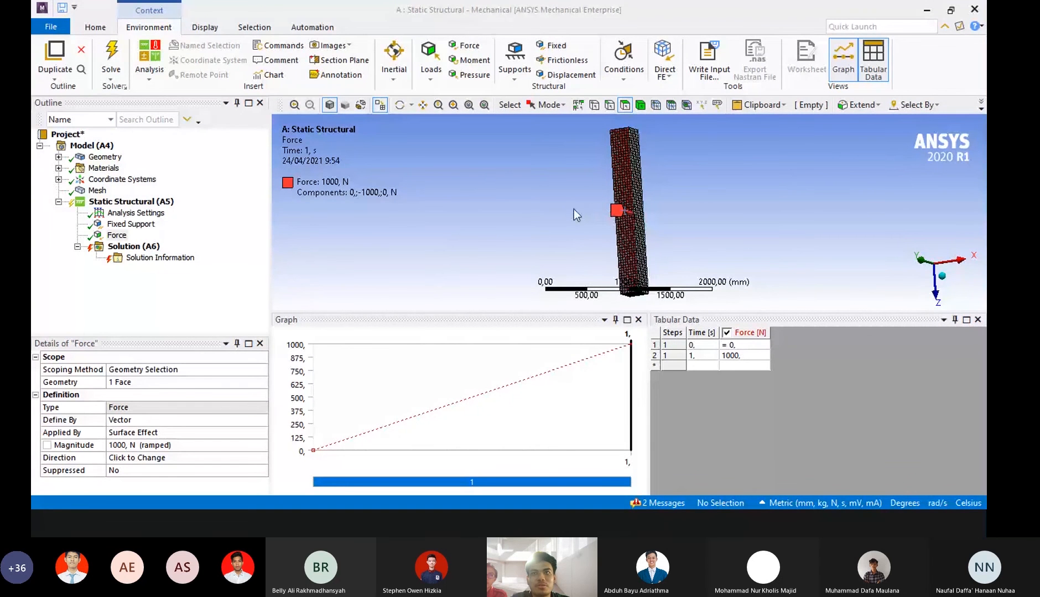
middle_click_drag(573, 209, 608, 222)
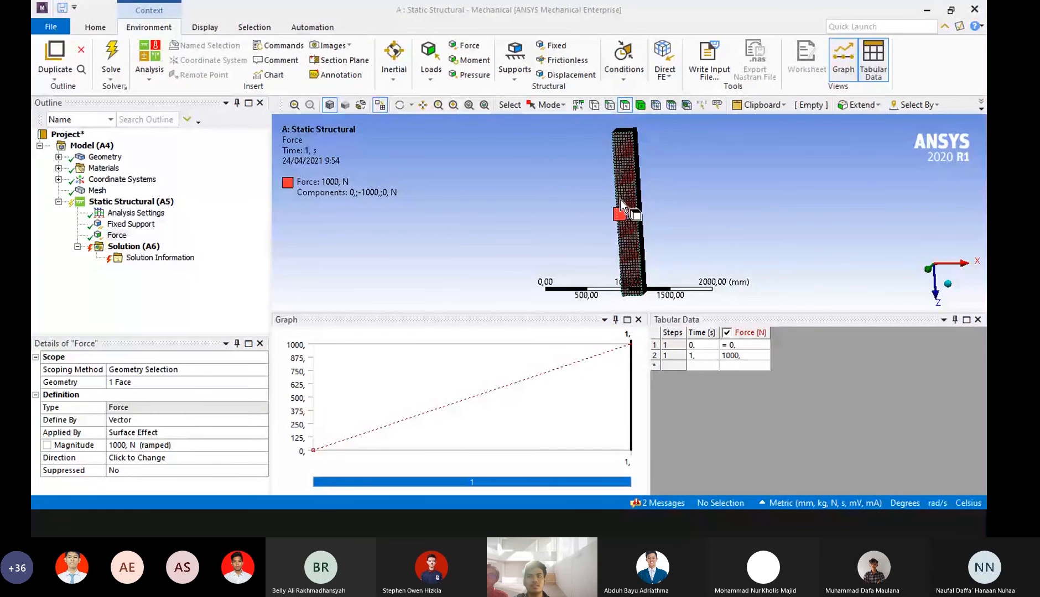
middle_click_drag(622, 205, 590, 195)
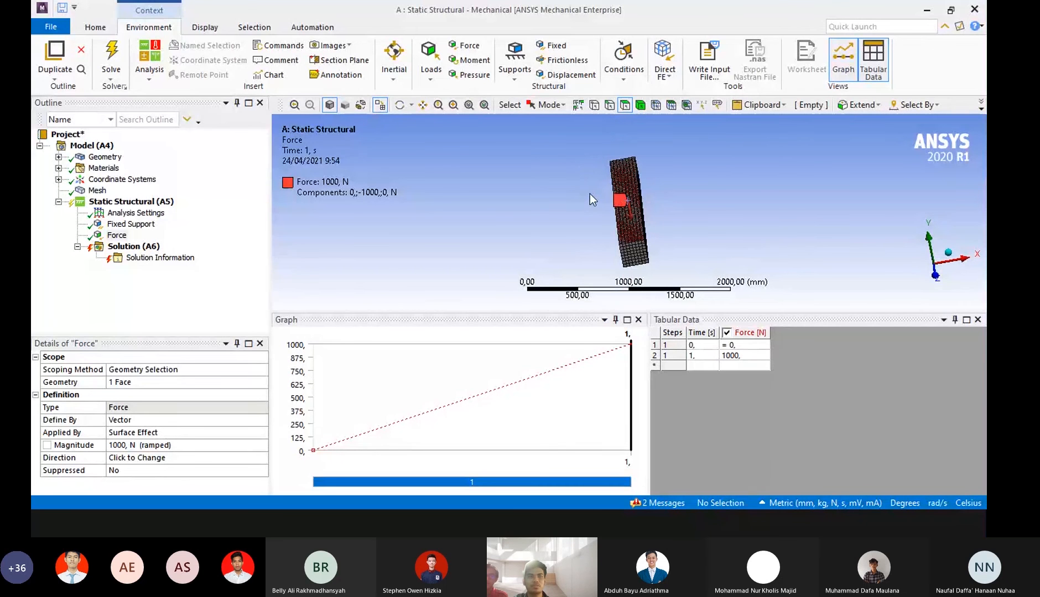
middle_click_drag(589, 194, 537, 212)
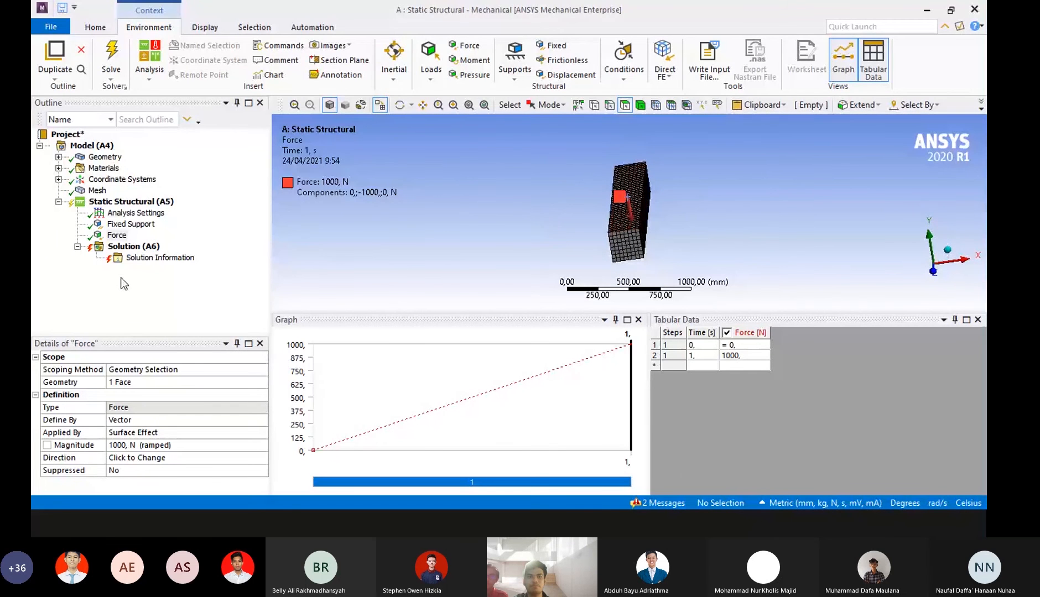
Insert a Total Deformation result under Solution (A6).
left_click(124, 250)
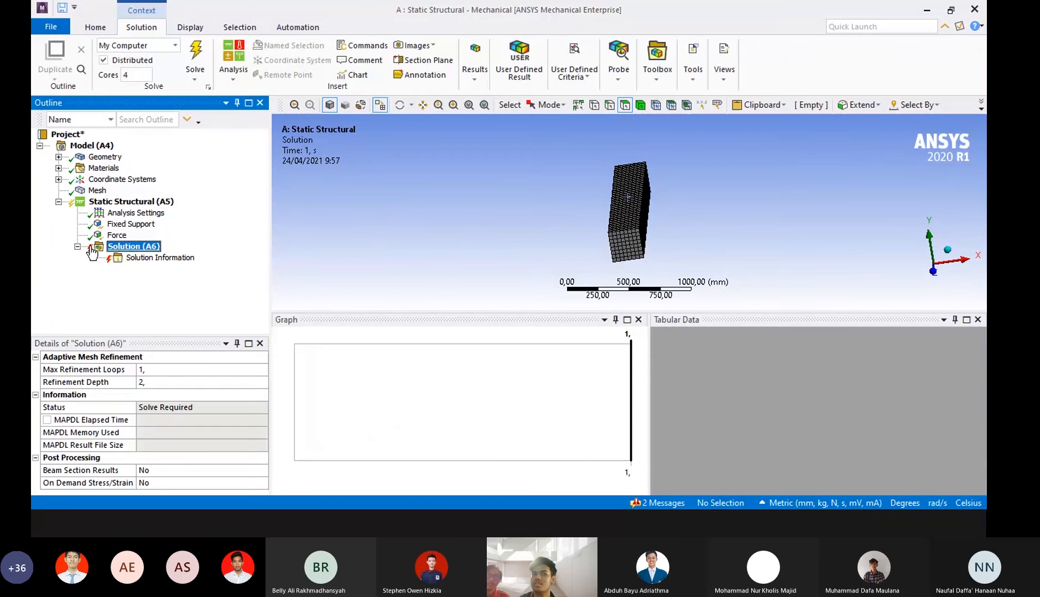
right_click(123, 250)
mouse_move(154, 254)
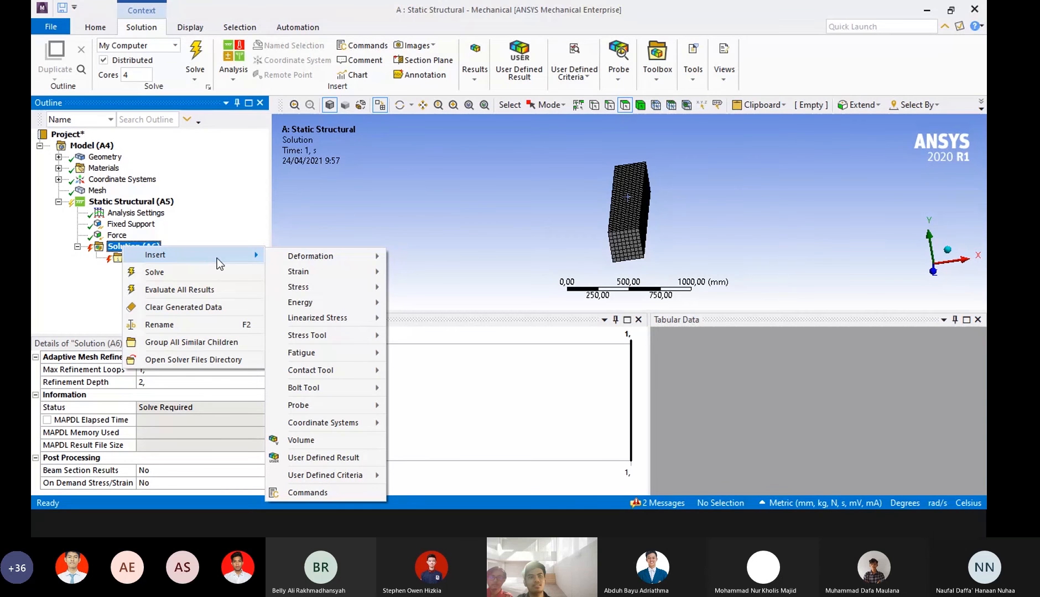
mouse_move(282, 257)
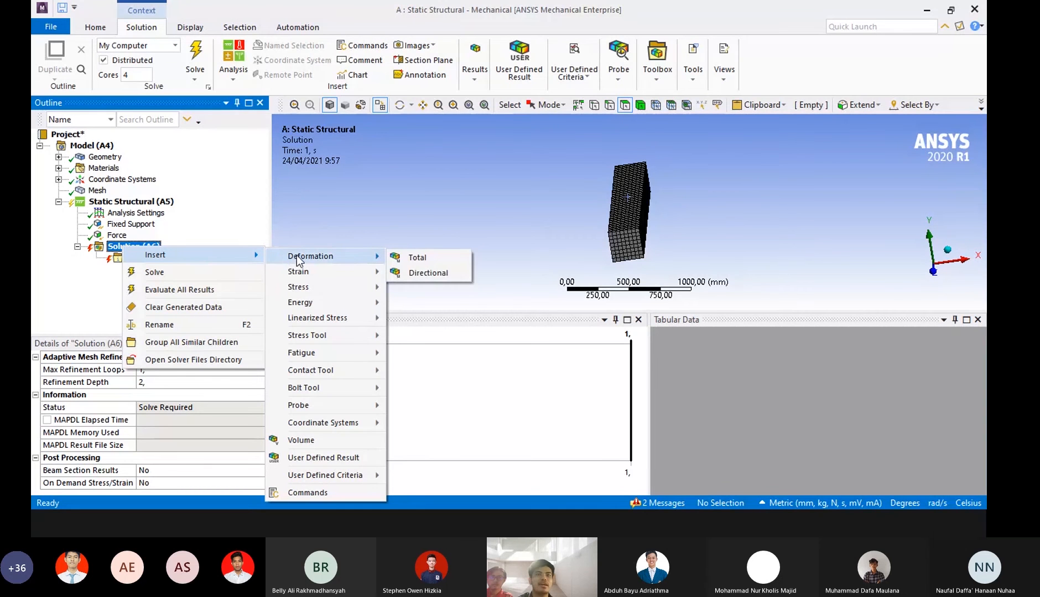
left_click(425, 255)
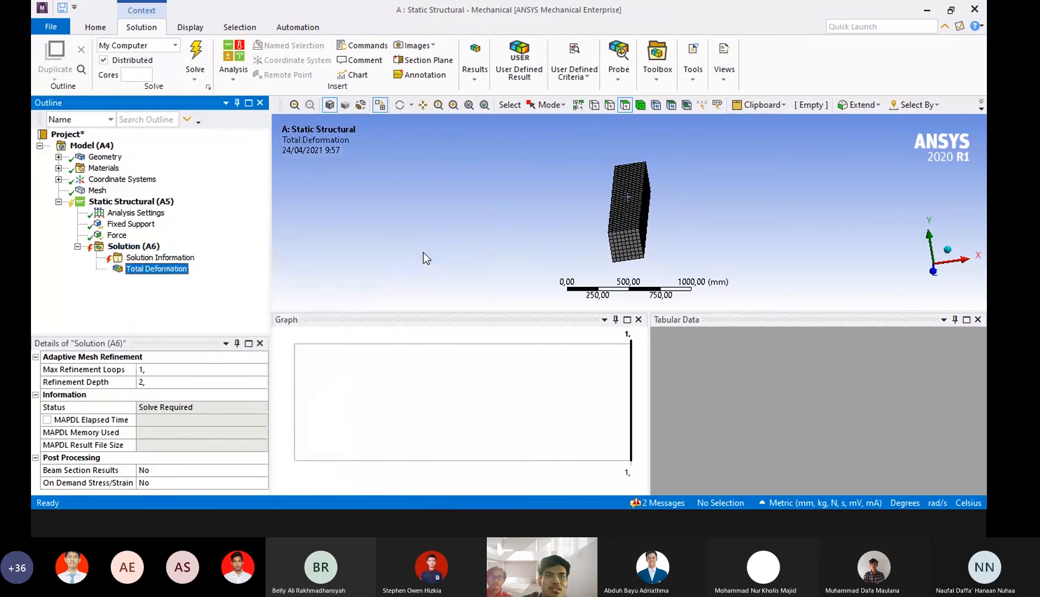
Insert Equivalent (von-Mises) strain and Equivalent (von-Mises) stress results under Solution (A6).
right_click(140, 247)
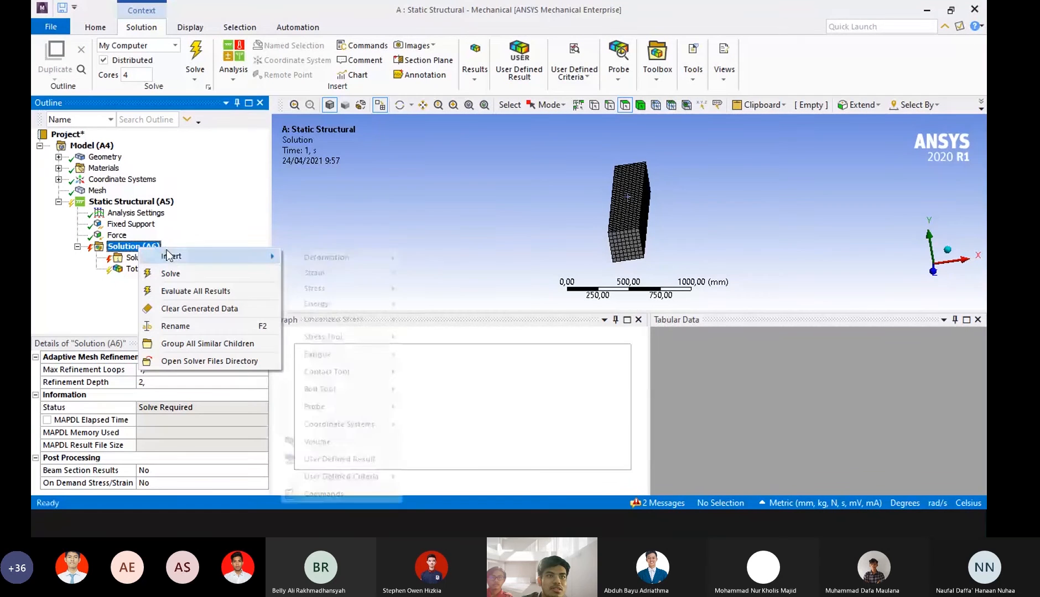
mouse_move(169, 256)
mouse_move(316, 276)
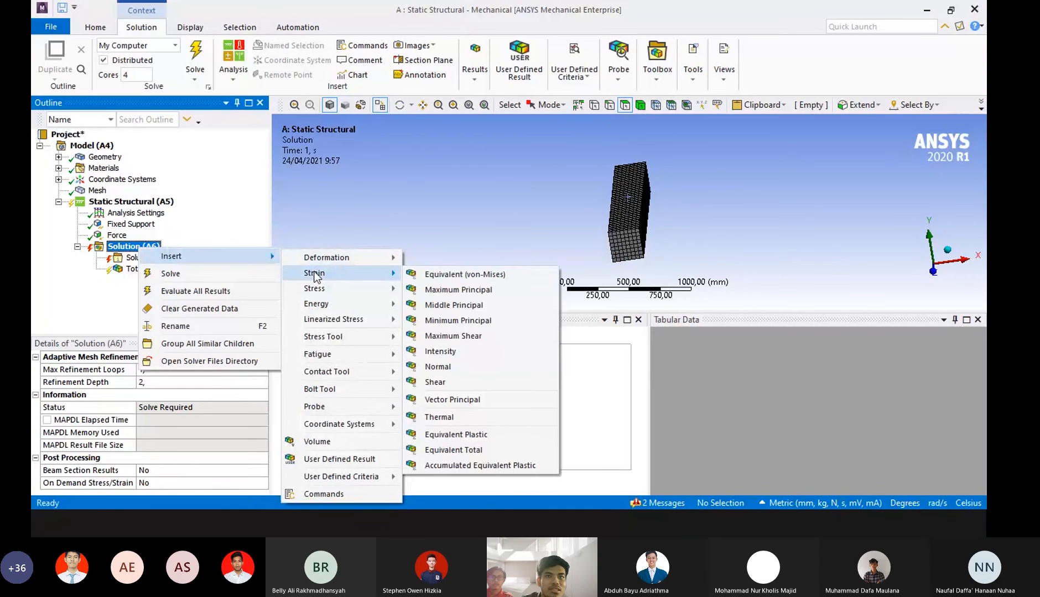
left_click(452, 274)
right_click(135, 250)
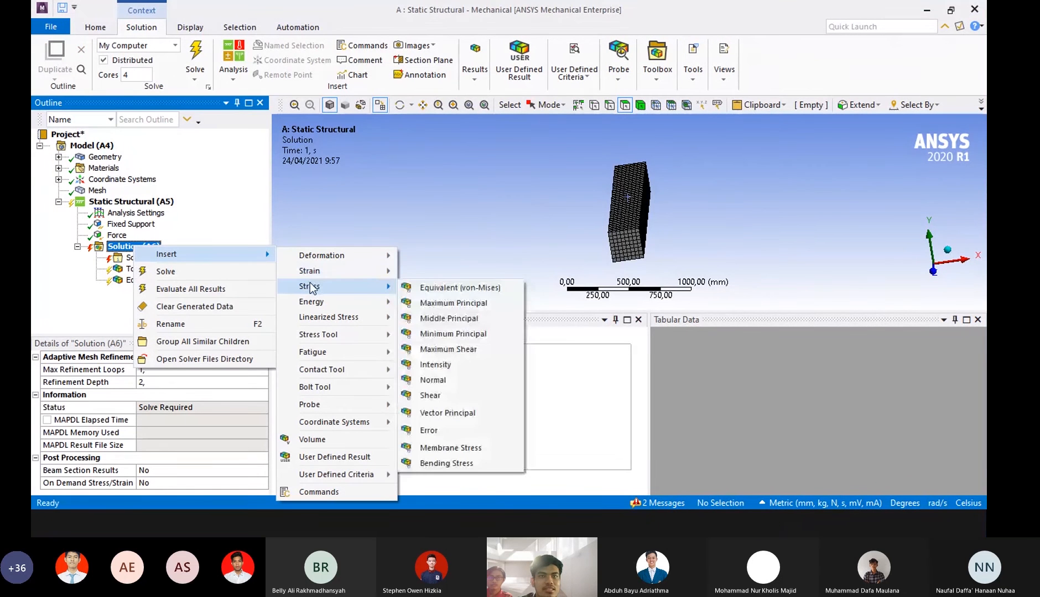
left_click(450, 284)
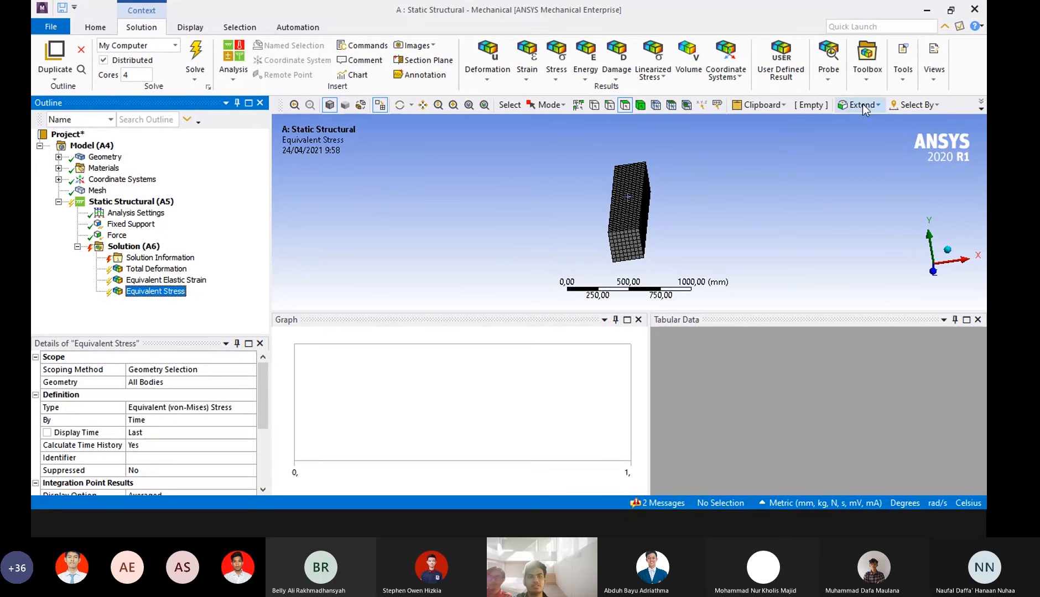
Add a Stress Tool to Solution (A6) and insert an additional Safety Factor result in it.
left_click(869, 77)
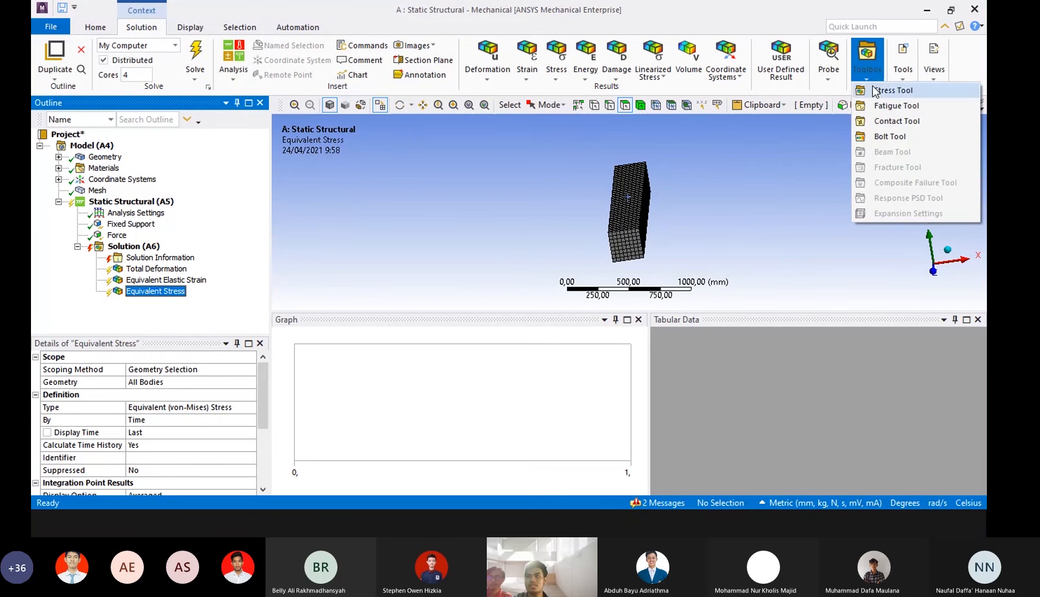
left_click(874, 91)
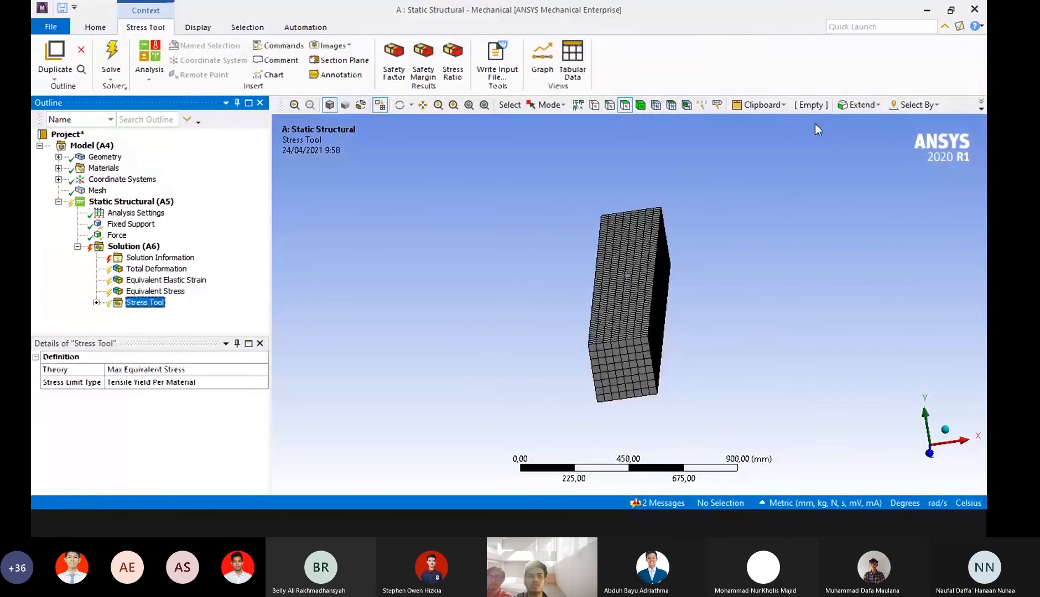
right_click(156, 304)
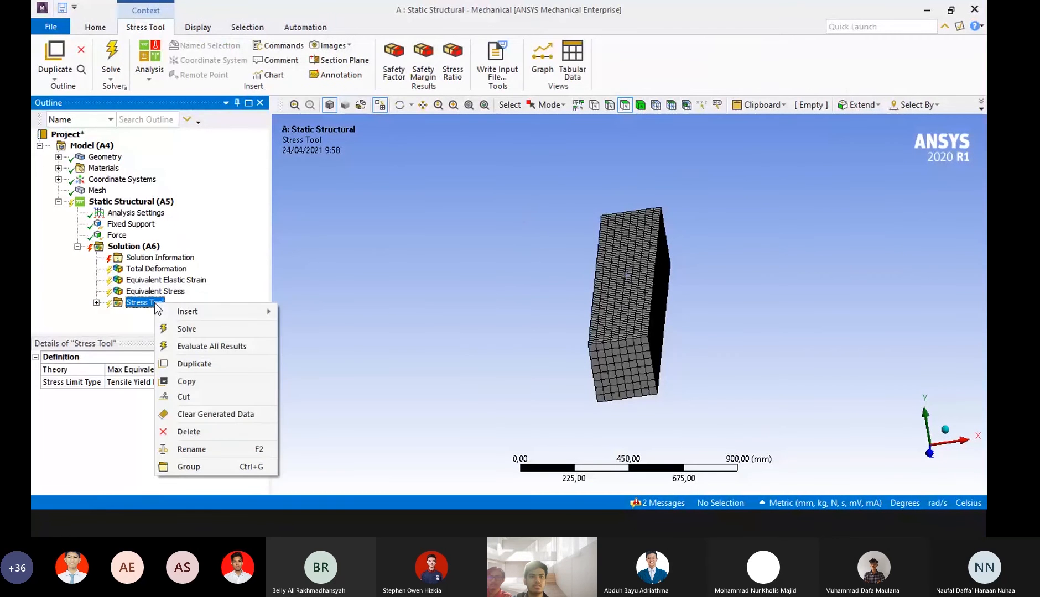
mouse_move(183, 313)
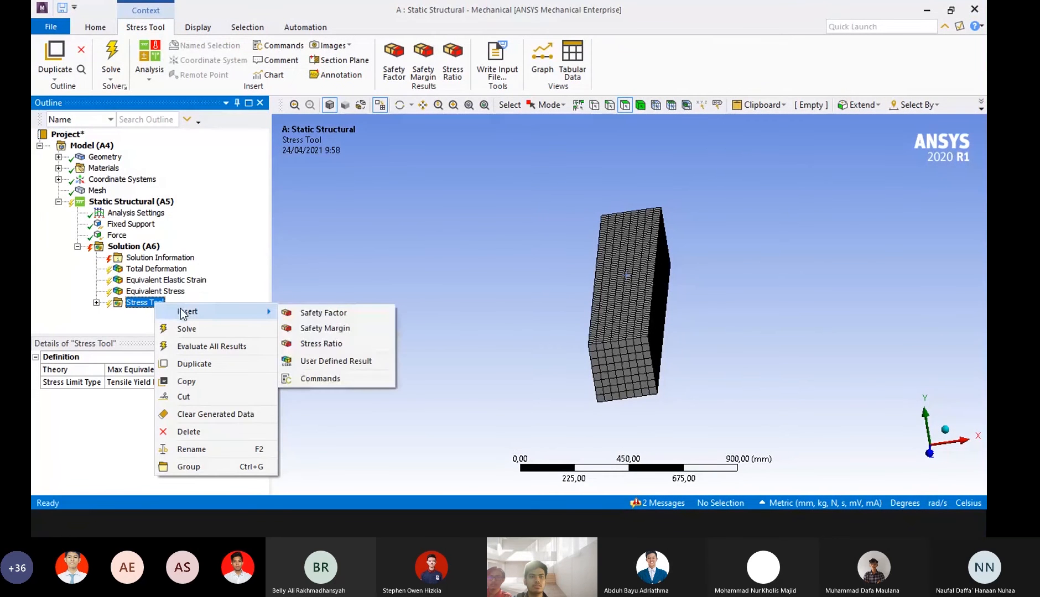
left_click(320, 314)
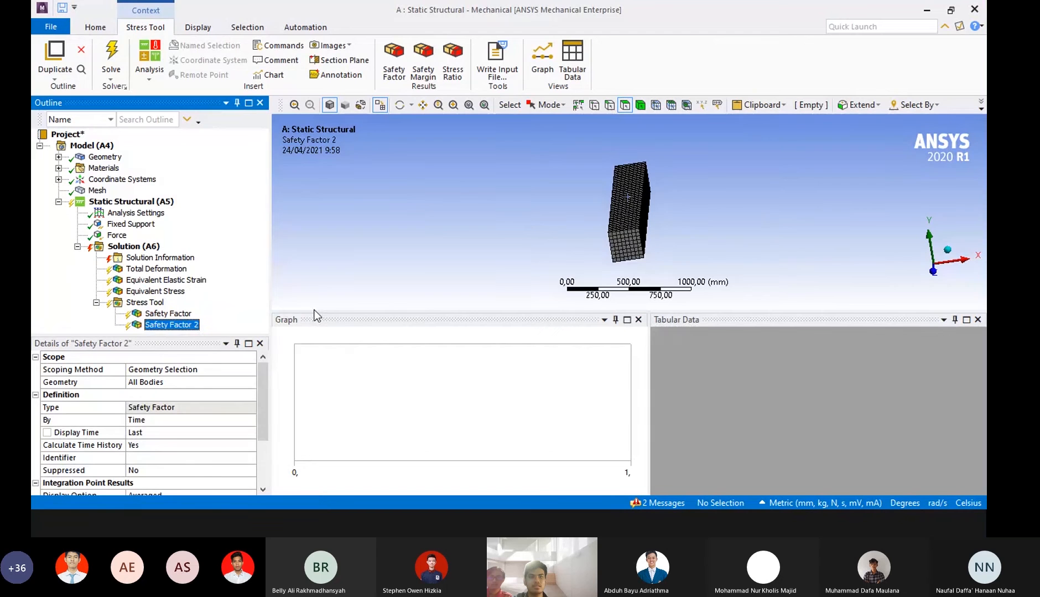
Delete the duplicate Safety Factor 2 result from the Stress Tool.
right_click(186, 327)
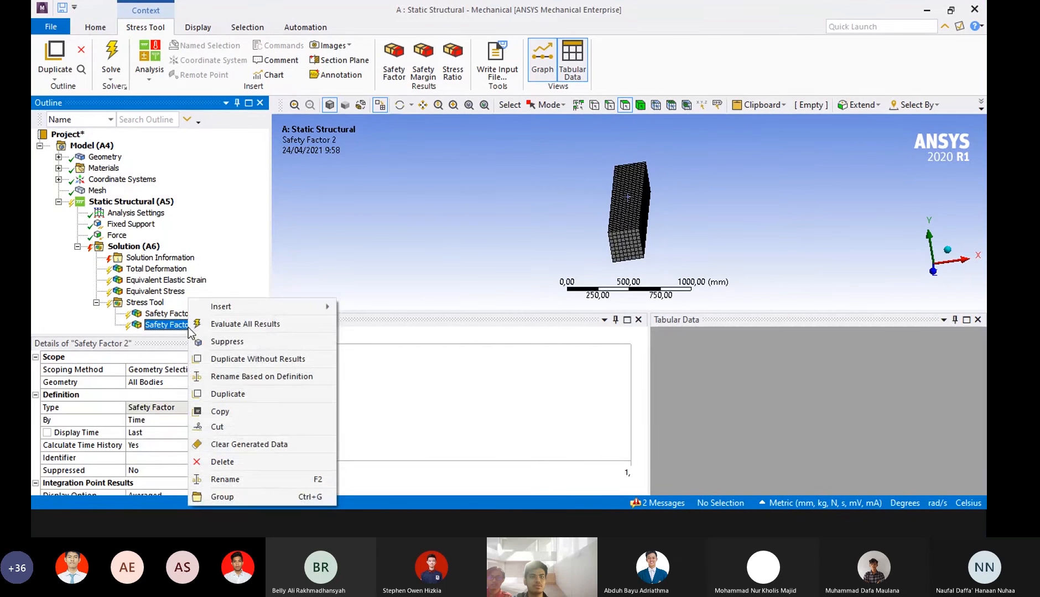
left_click(221, 447)
left_click(492, 314)
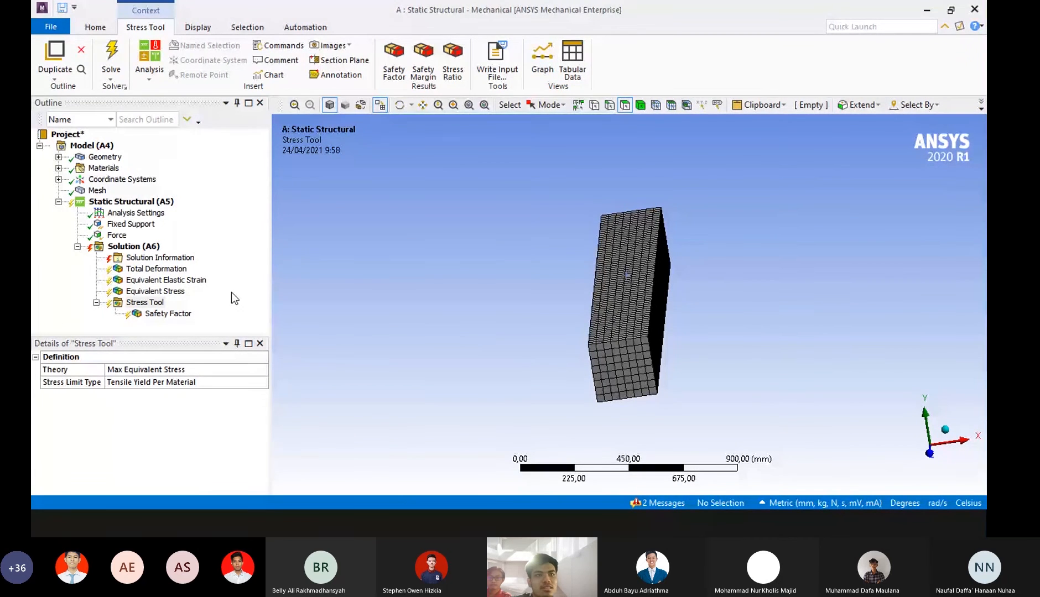
Delete the Stress Tool, including its Safety Factor, from Solution (A6).
left_click(127, 246)
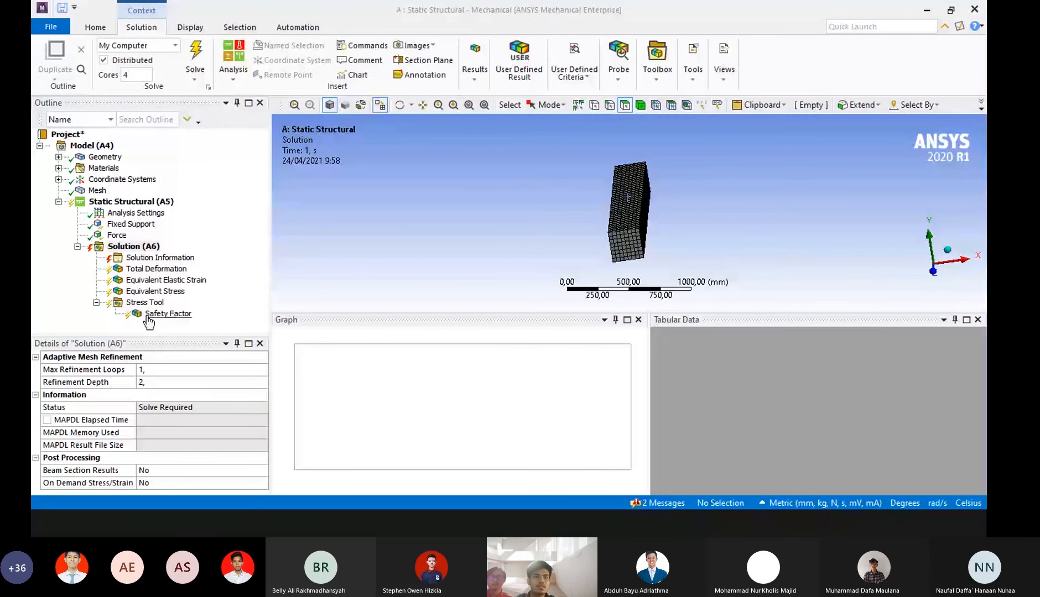
left_click(168, 314)
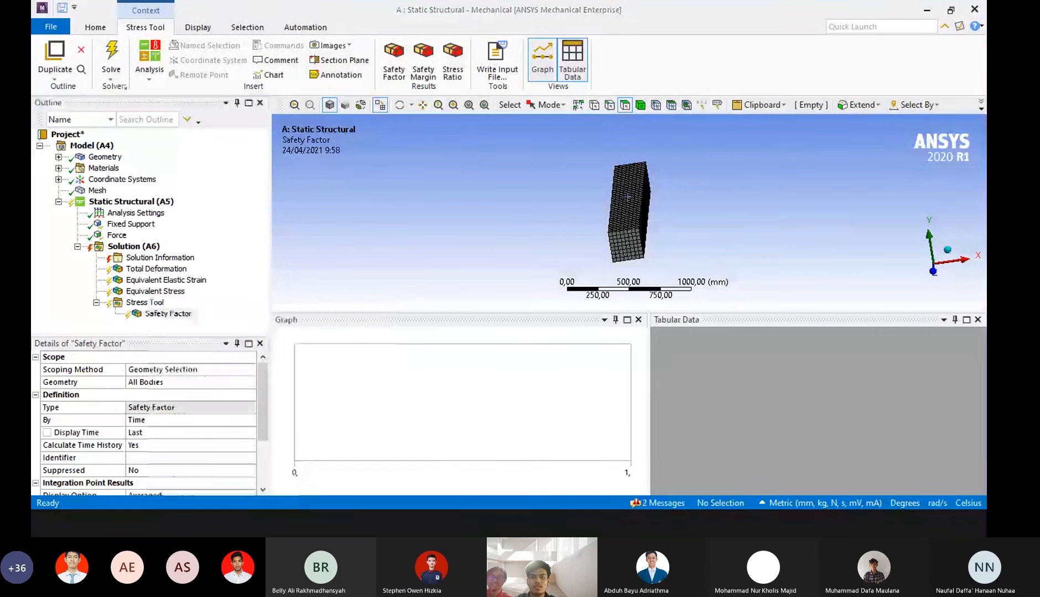
right_click(135, 303)
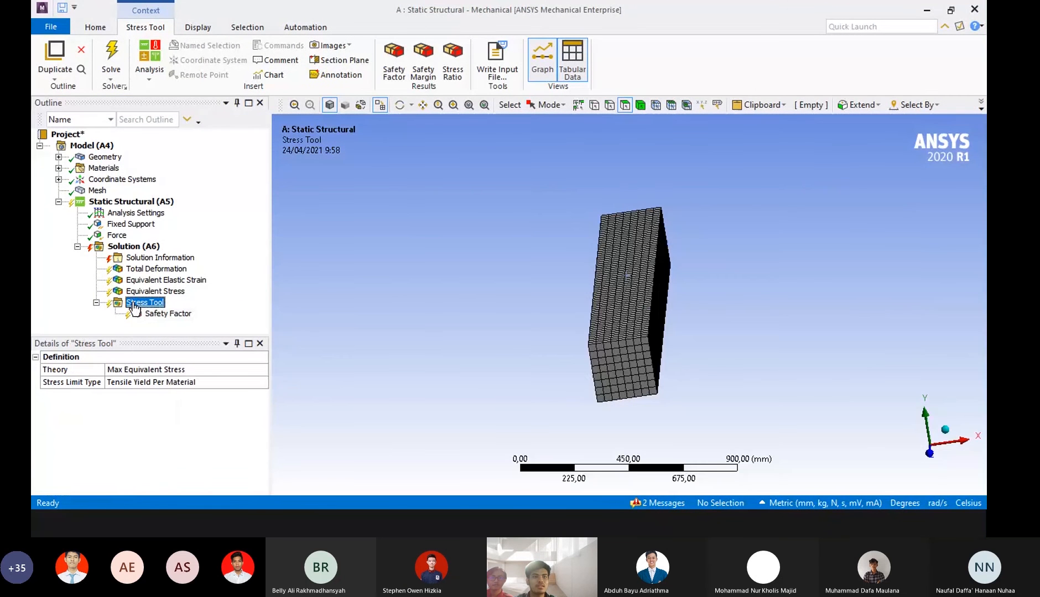
left_click(179, 427)
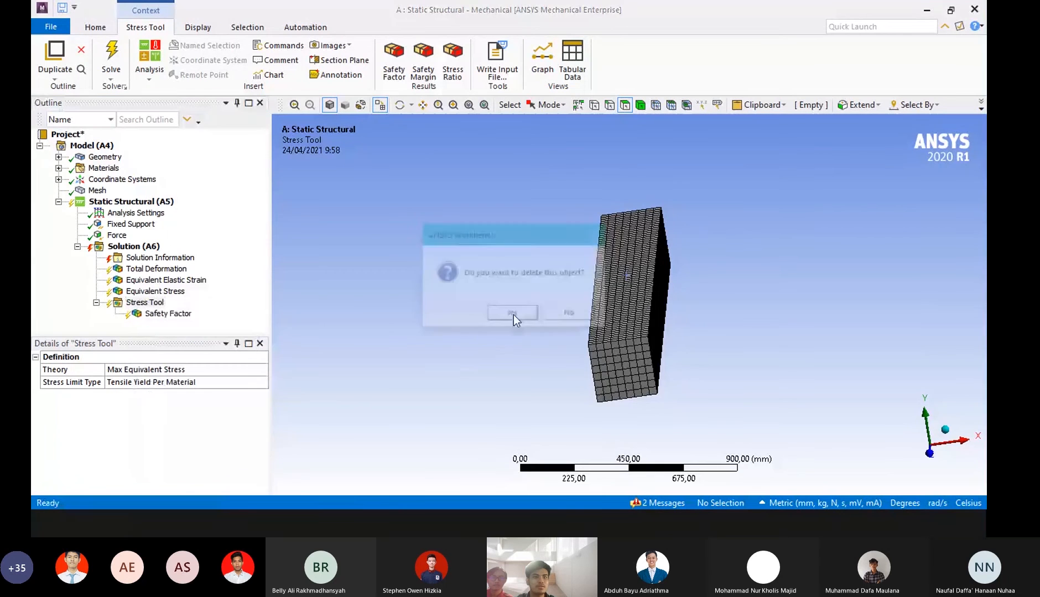
left_click(492, 313)
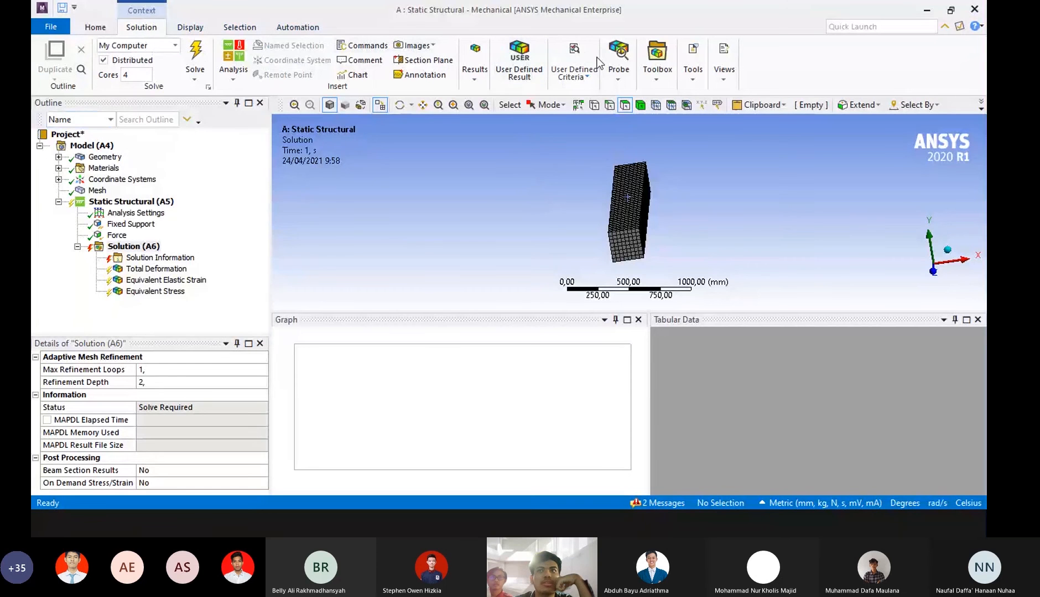
Add a new Stress Tool under Solution (A6) and insert another Safety Factor result in it.
left_click(654, 72)
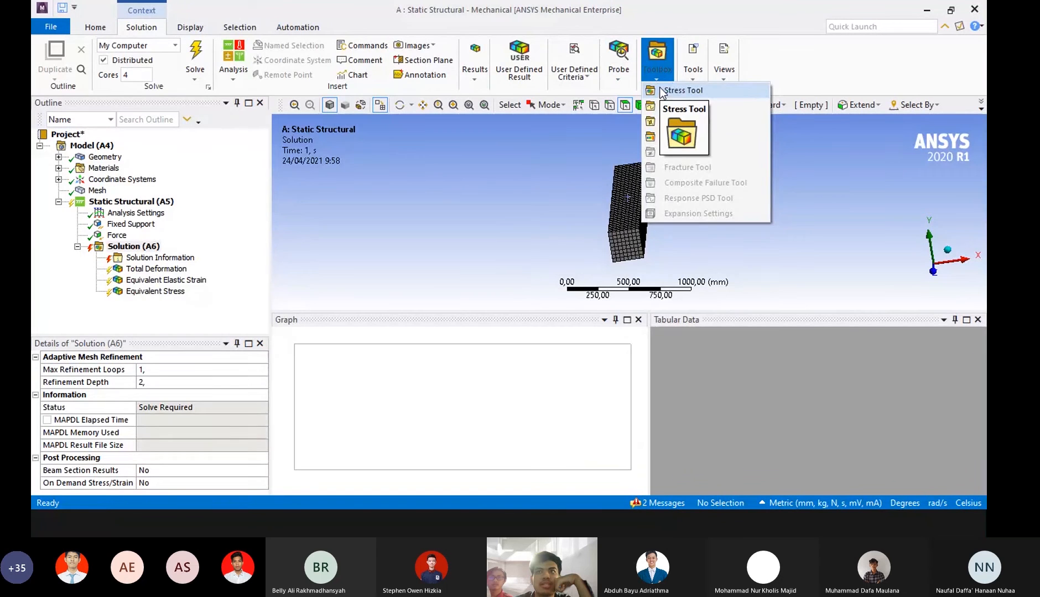
left_click(663, 90)
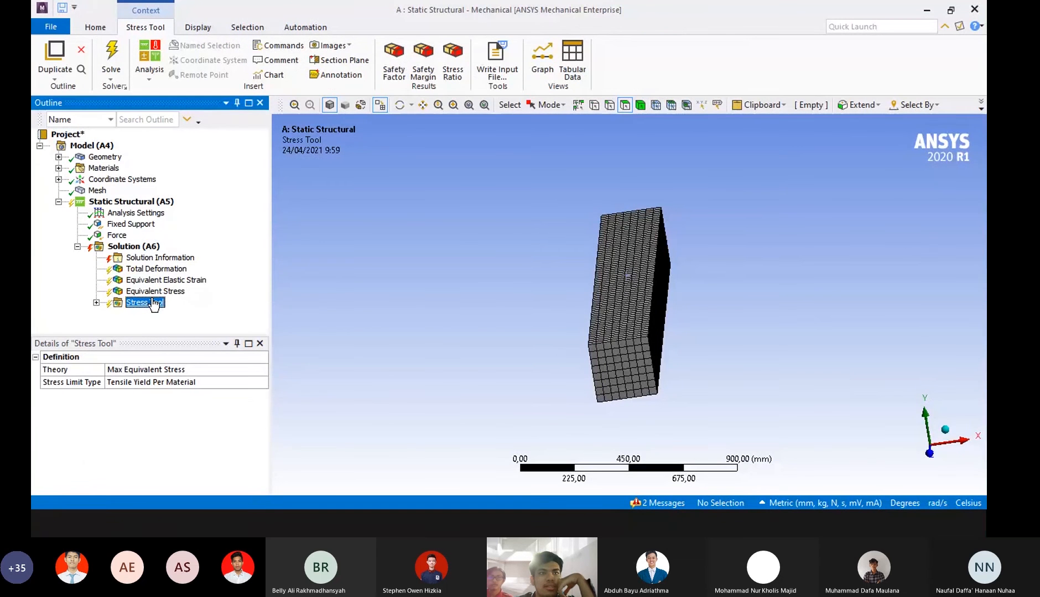
right_click(154, 305)
mouse_move(172, 308)
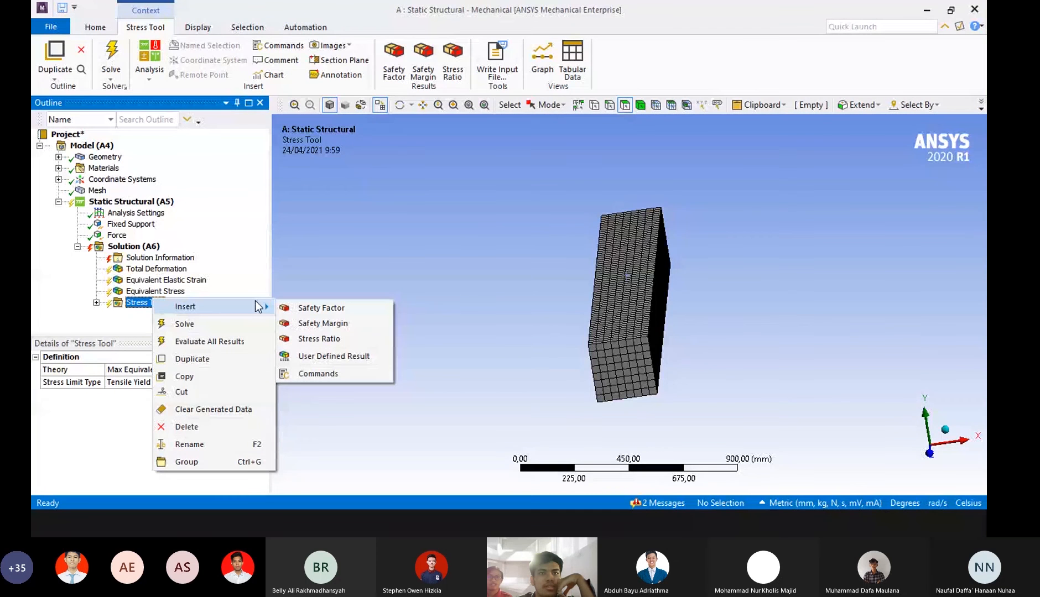
left_click(293, 308)
Delete the duplicate Safety Factor 2 from the new Stress Tool and solve the Static Structural analysis.
right_click(183, 329)
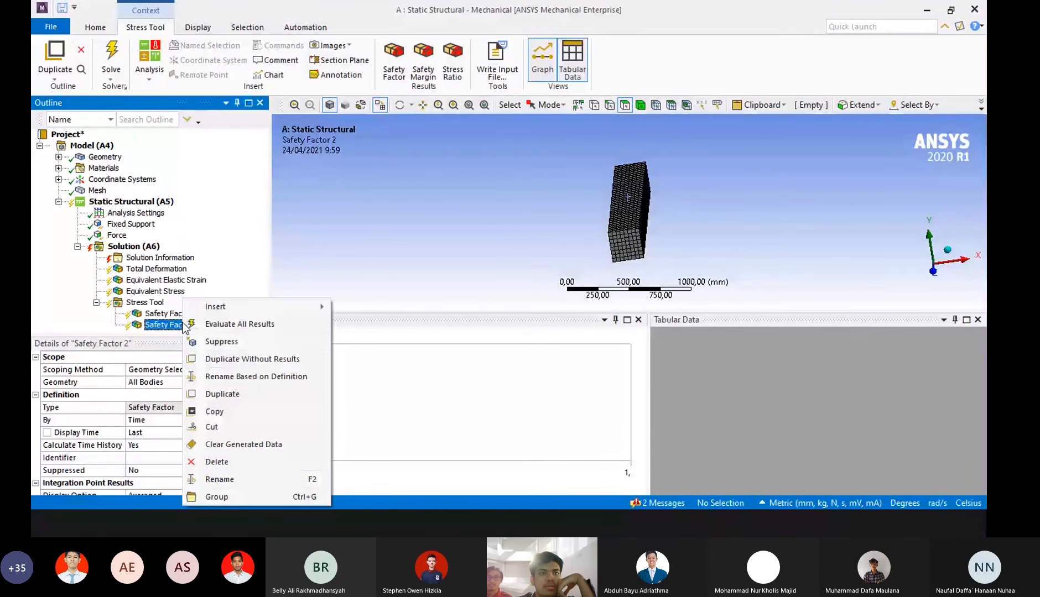
left_click(233, 463)
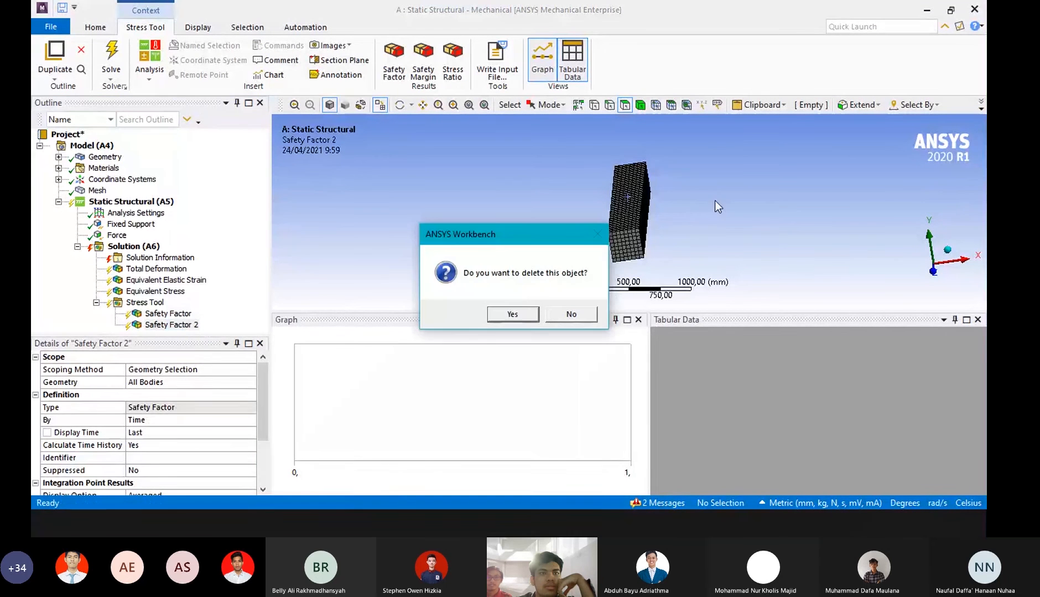
left_click(512, 313)
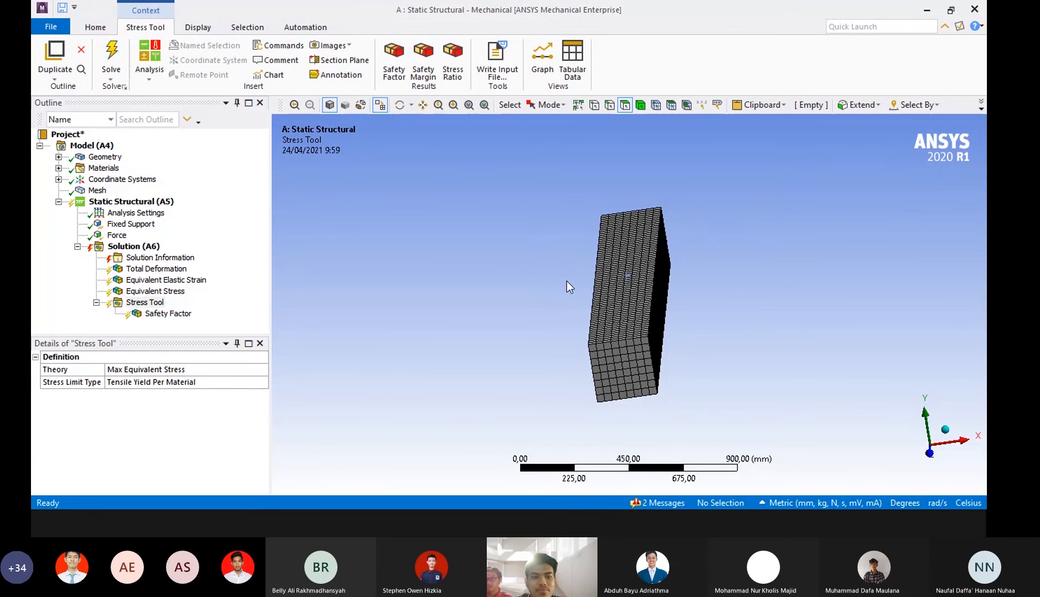
left_click(109, 60)
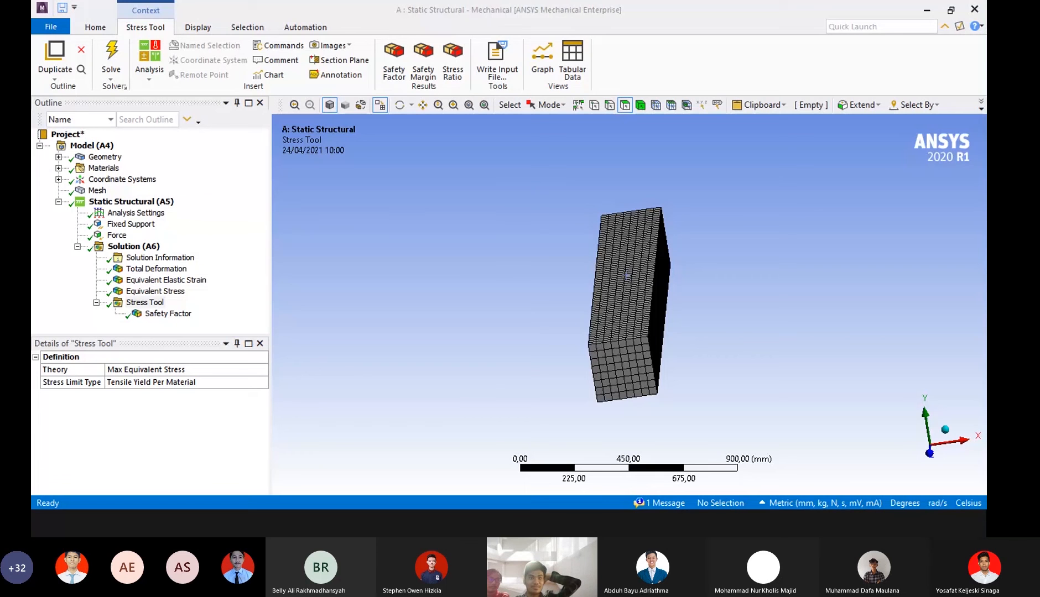
Examine the solver output and the Total Deformation, Equivalent Elastic Strain and Equivalent Stress results, viewing the deformed beam from several angles.
left_click(161, 259)
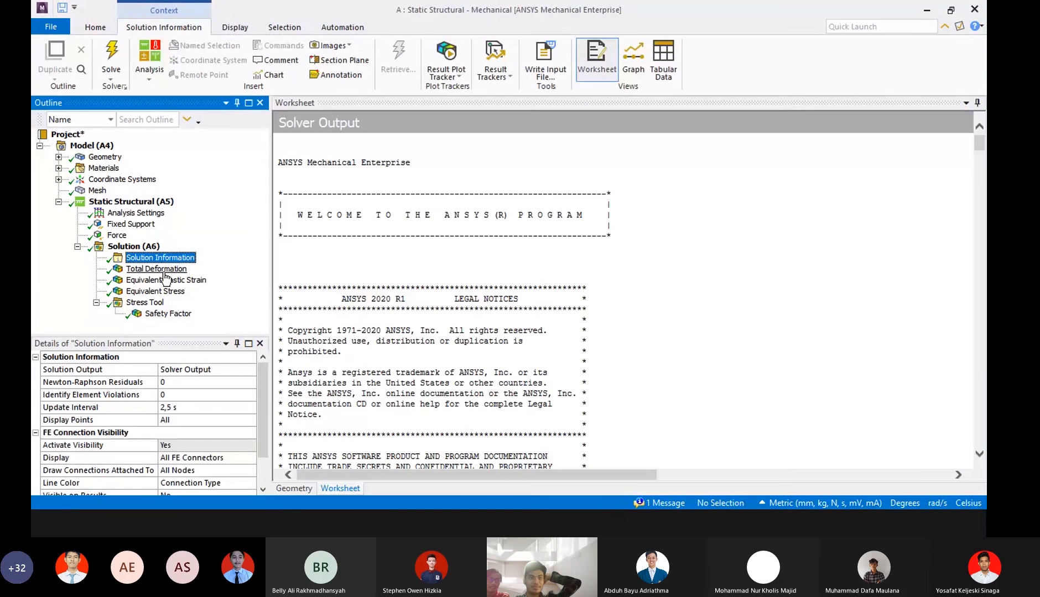
left_click(164, 271)
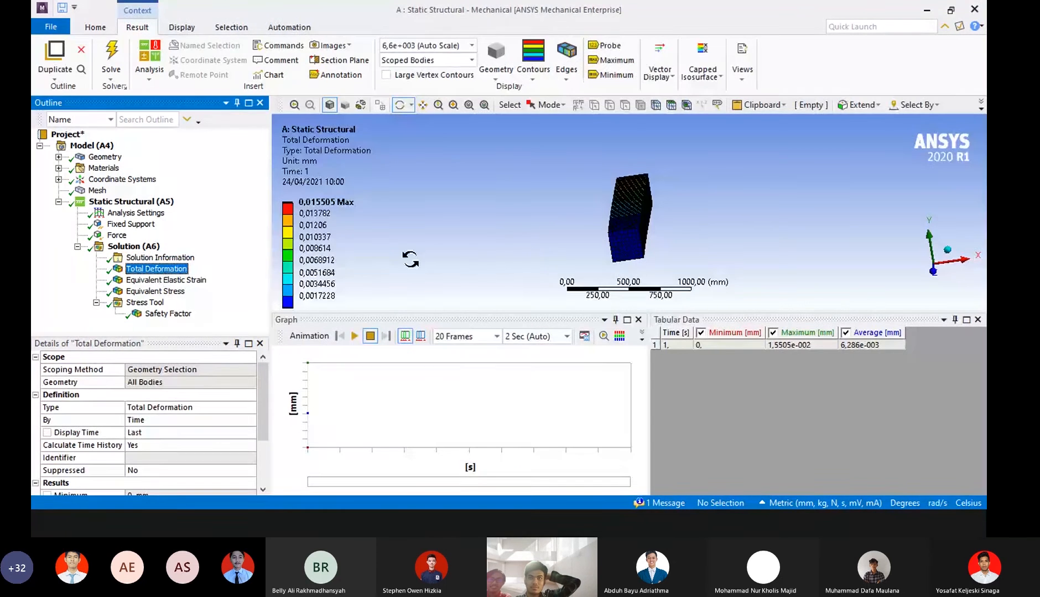
left_click_drag(454, 254, 421, 379)
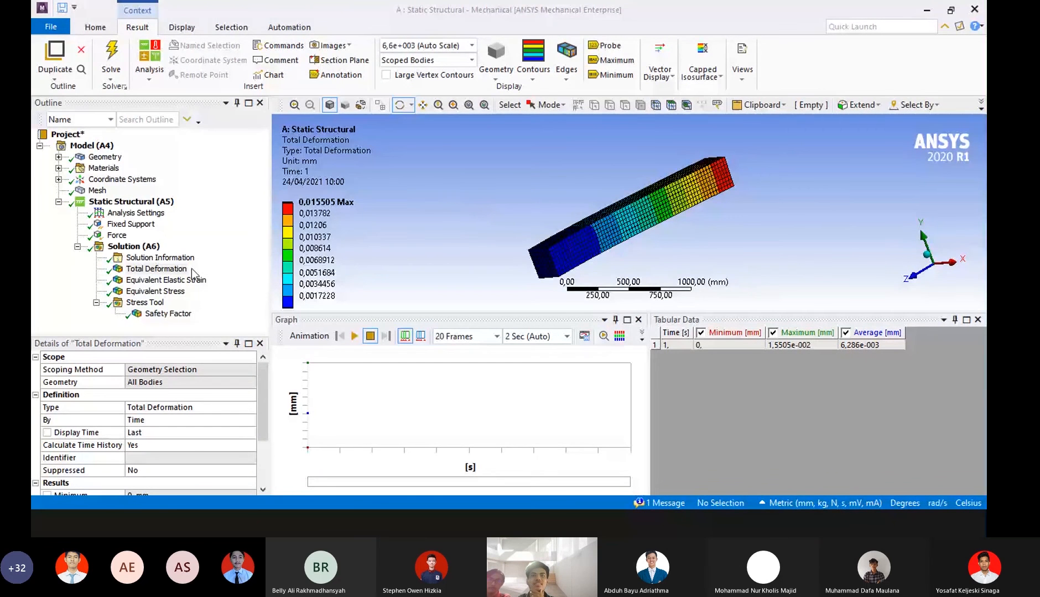
left_click(166, 281)
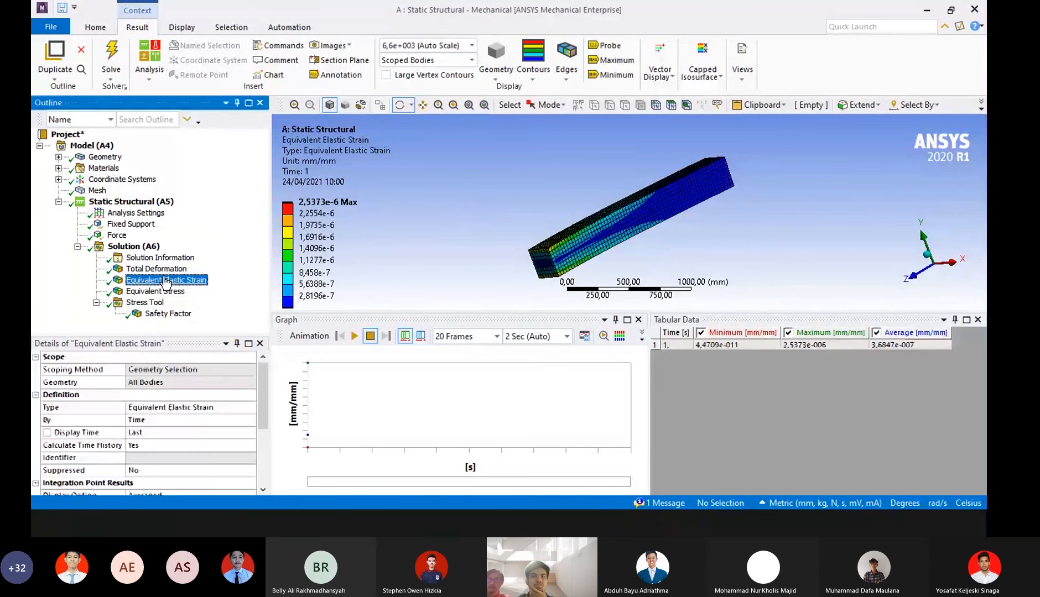
left_click(166, 293)
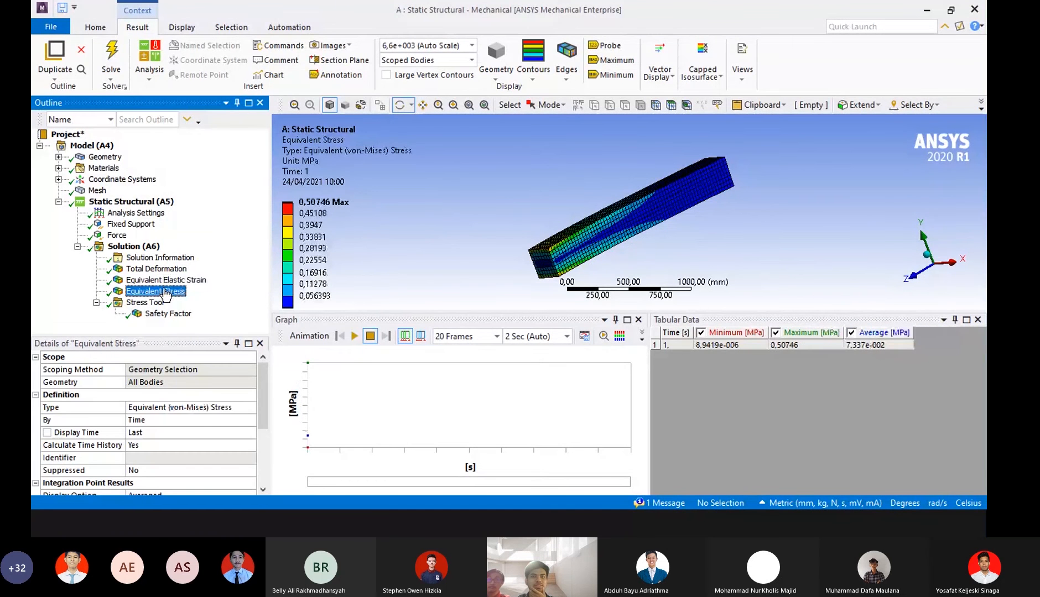
left_click(165, 270)
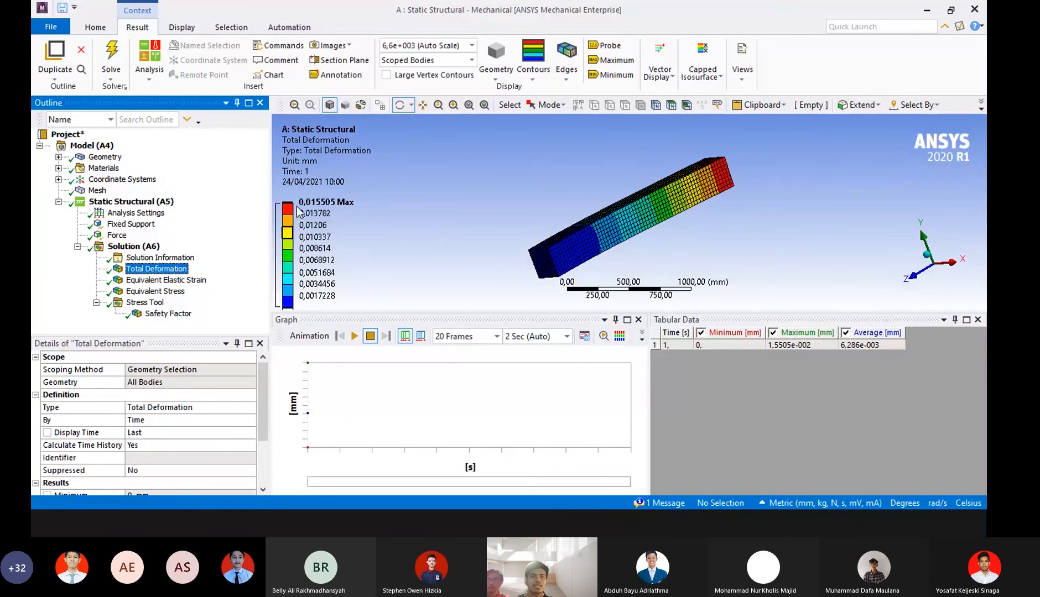
left_click(318, 225)
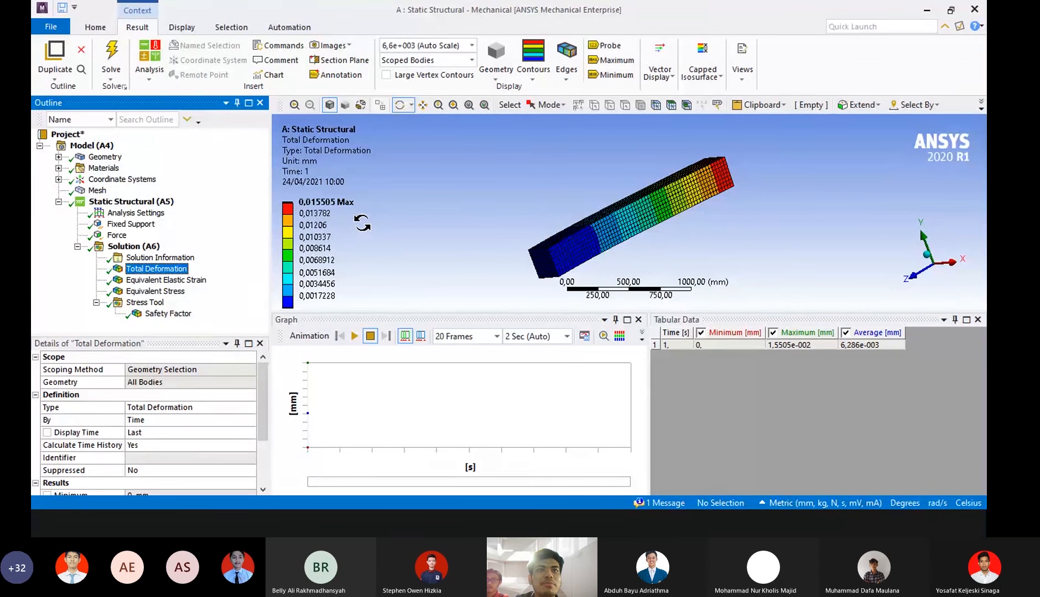
left_click(339, 215)
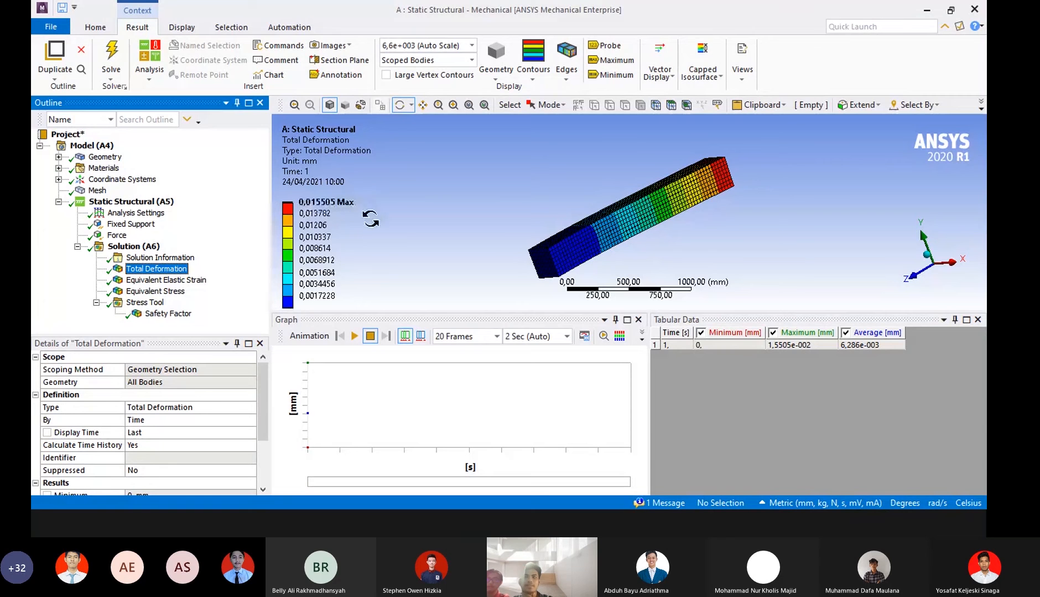
left_click_drag(776, 184, 722, 210)
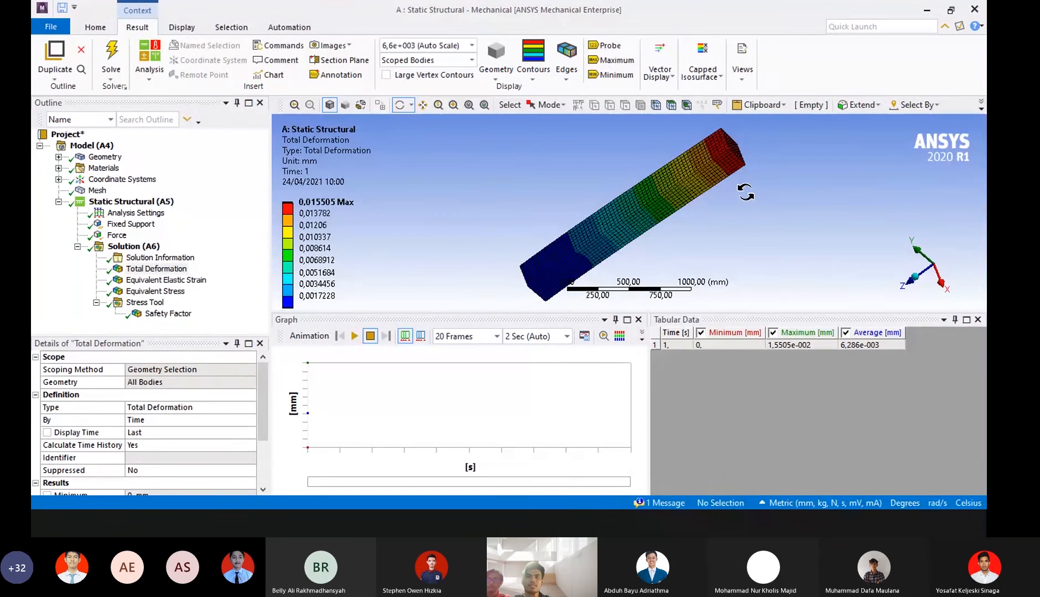
left_click_drag(746, 192, 752, 166)
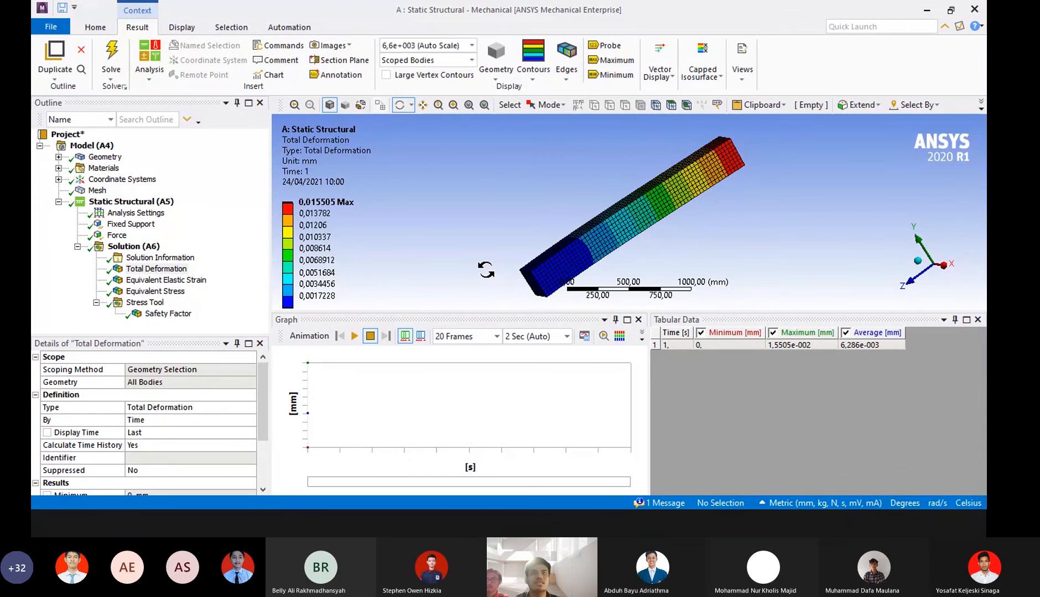
Set the deformation display scale to 3,3e+004 (5x Auto) and inspect the exaggerated Total Deformation of the beam.
left_click(469, 48)
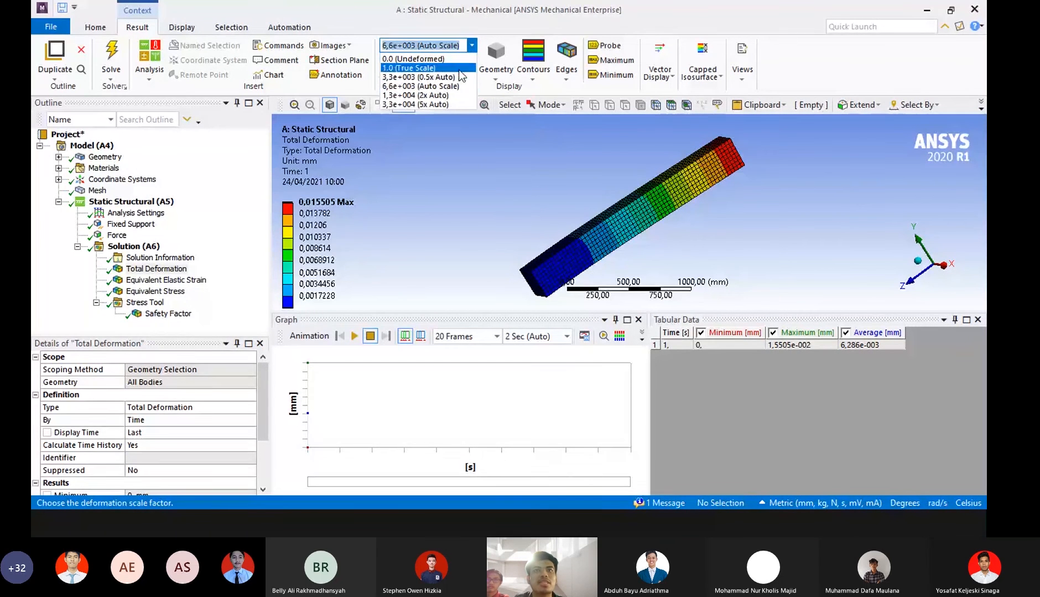
left_click(443, 105)
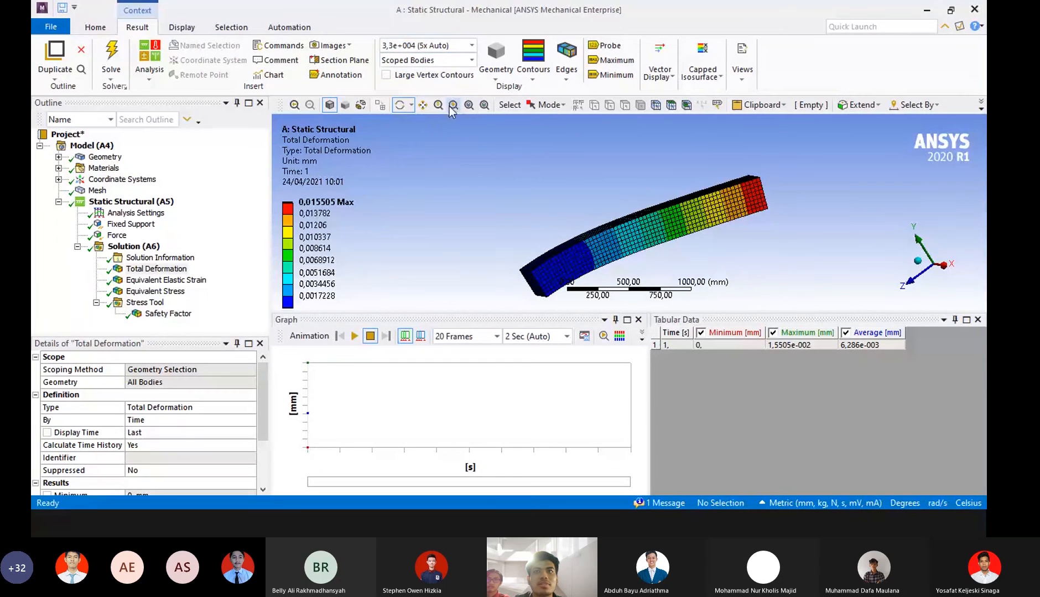
left_click(472, 46)
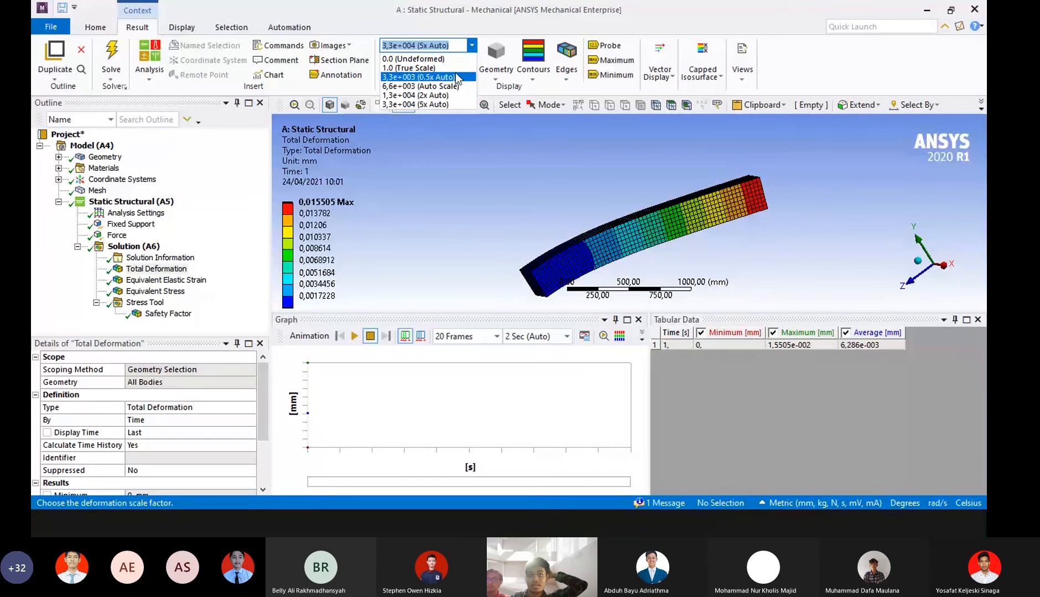
left_click(455, 105)
left_click_drag(576, 221, 597, 210)
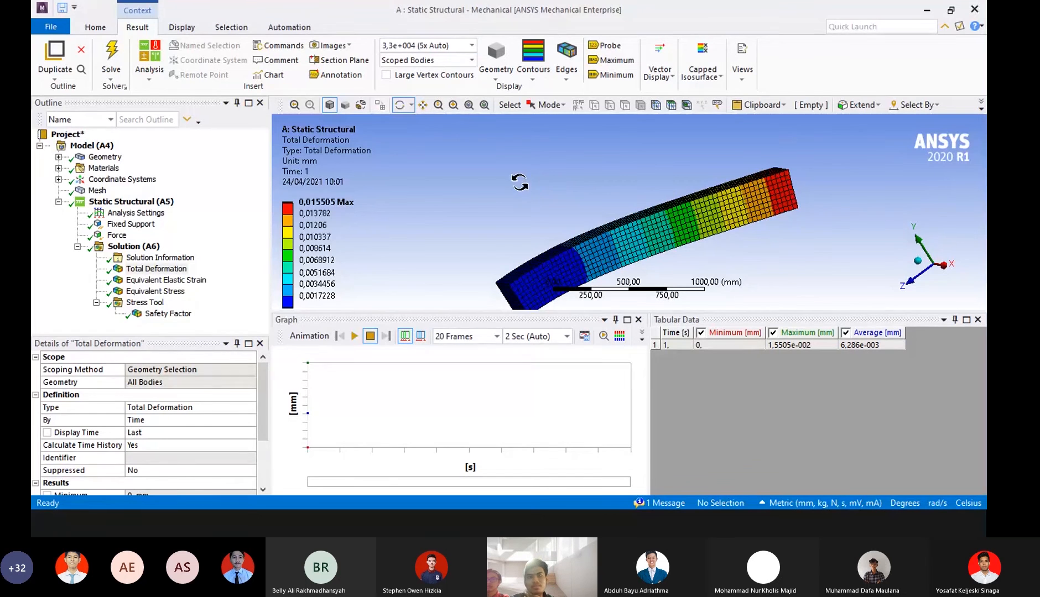
left_click_drag(501, 205, 497, 208)
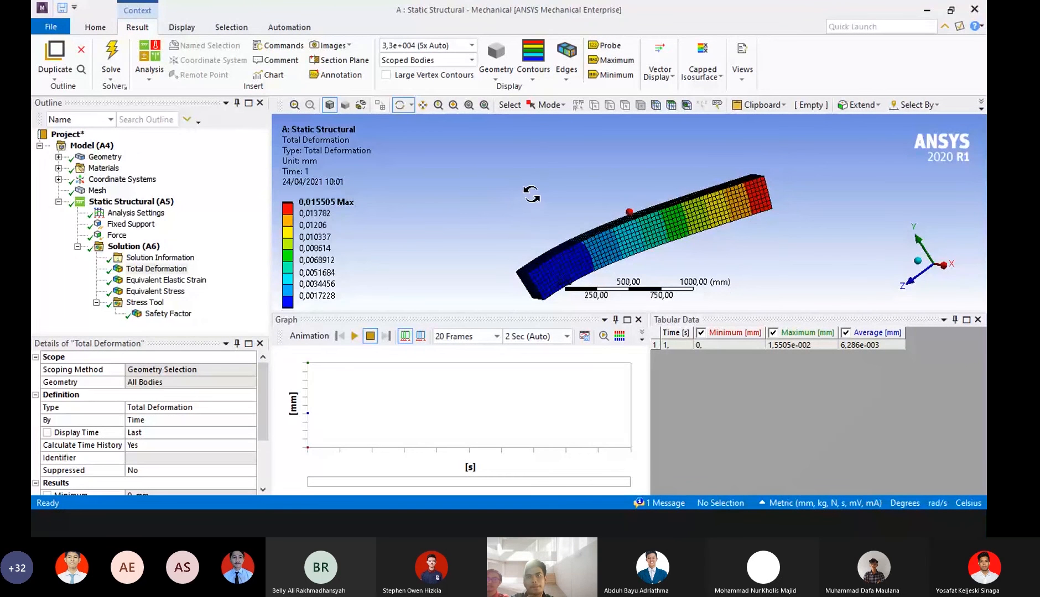
left_click_drag(531, 193, 512, 204)
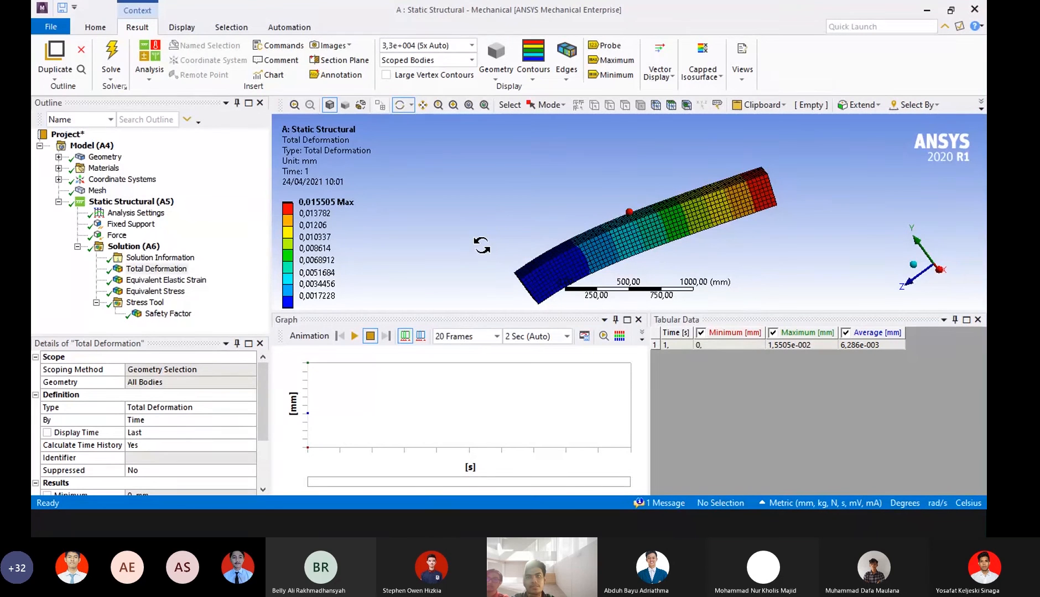
mouse_move(482, 245)
left_mouse_down()
mouse_move(586, 239)
mouse_move(487, 241)
left_mouse_up()
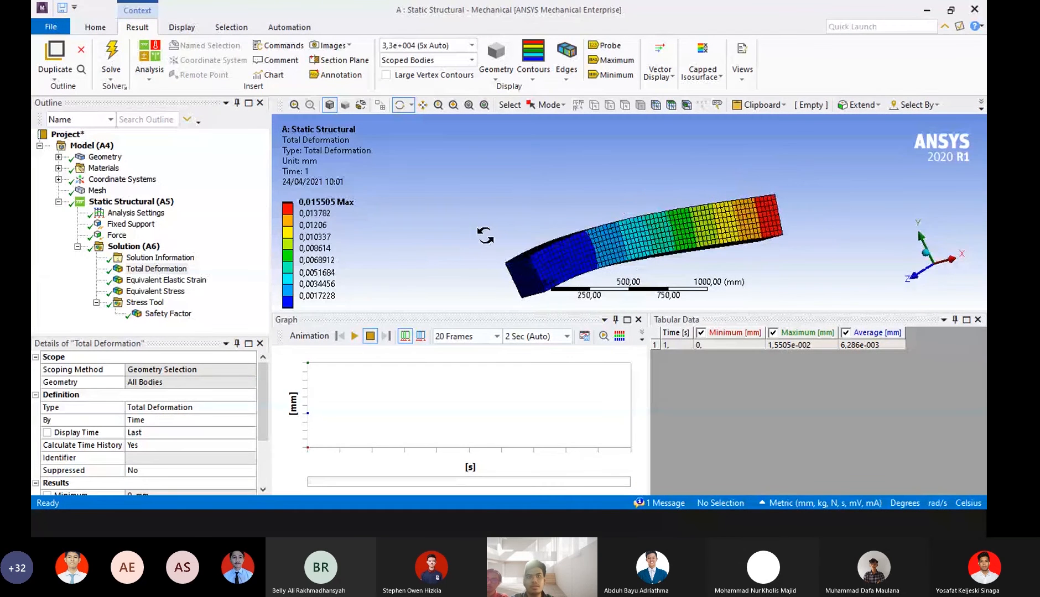
Display the Equivalent Elastic Strain result and examine its distribution along the bent beam, especially near the fixed end.
left_click(165, 281)
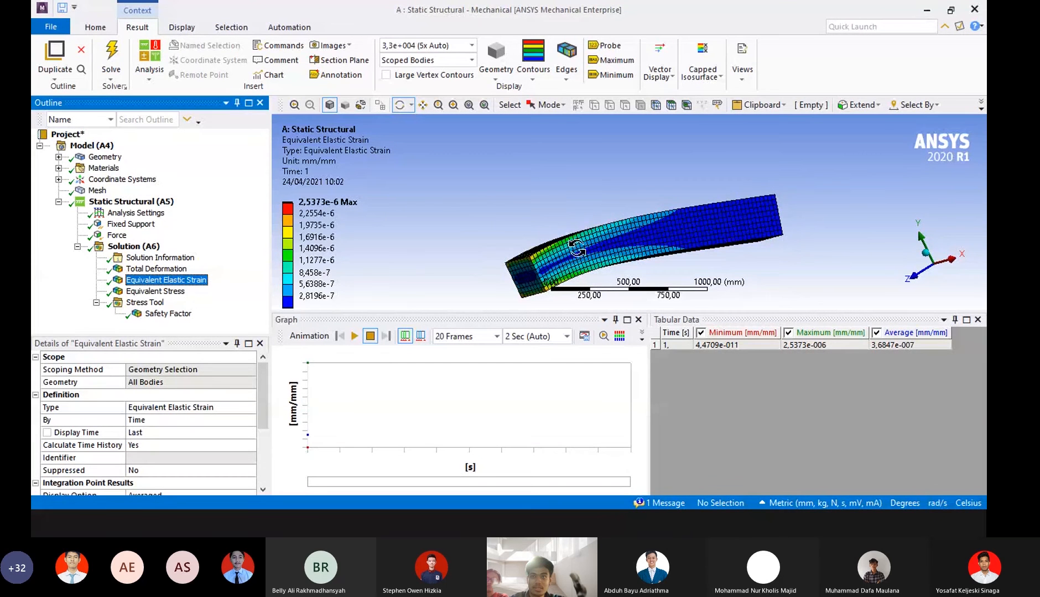
left_click_drag(575, 179, 549, 172)
scroll(548, 200, "down", 2)
scroll(560, 212, "down", 2)
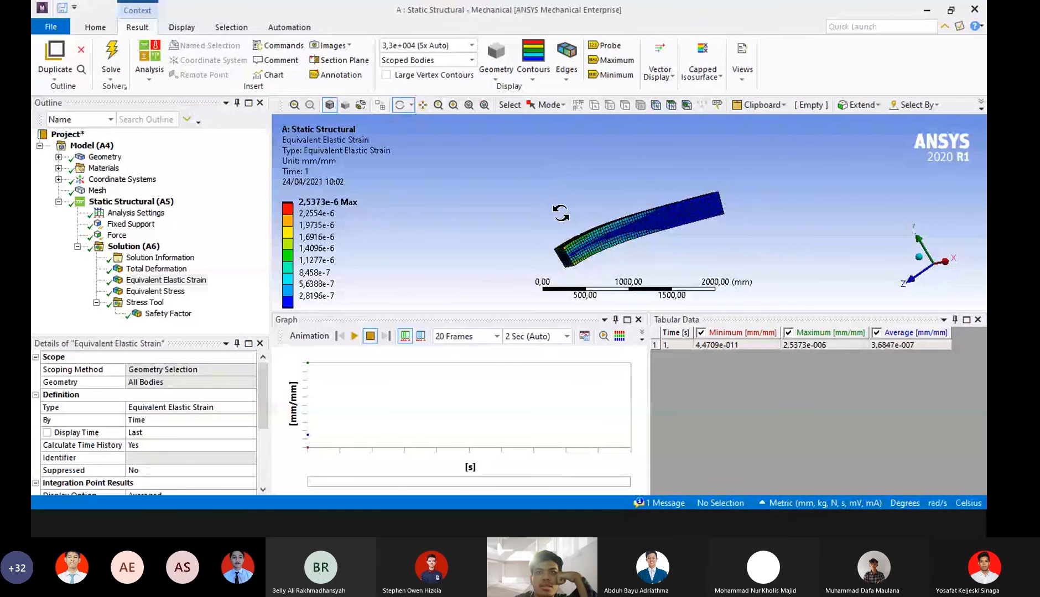
scroll(561, 213, "up", 5)
scroll(560, 212, "down", 1)
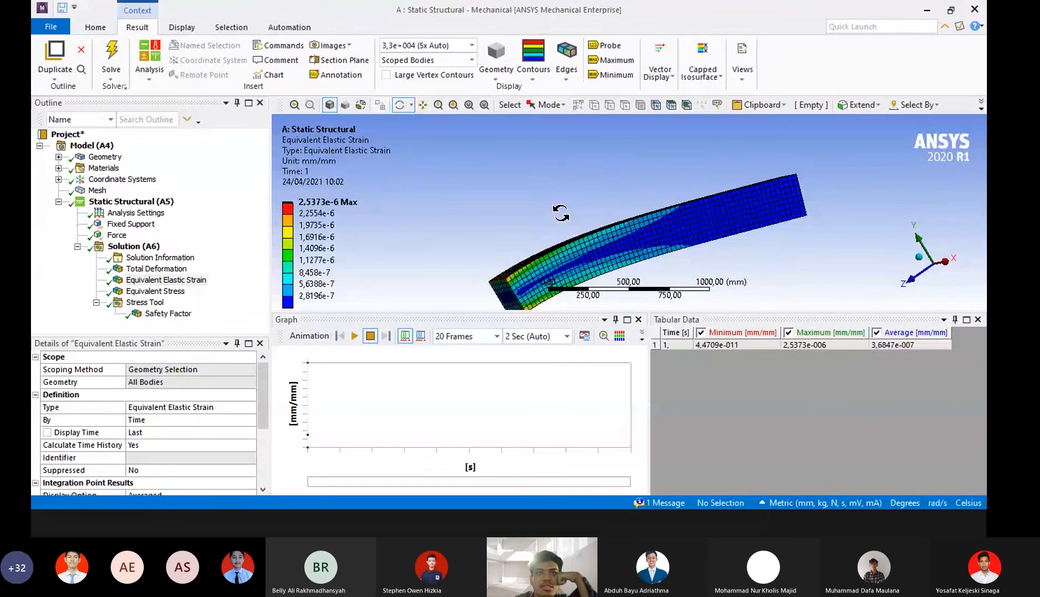
mouse_move(561, 214)
left_mouse_down()
mouse_move(563, 203)
mouse_move(562, 215)
left_mouse_up()
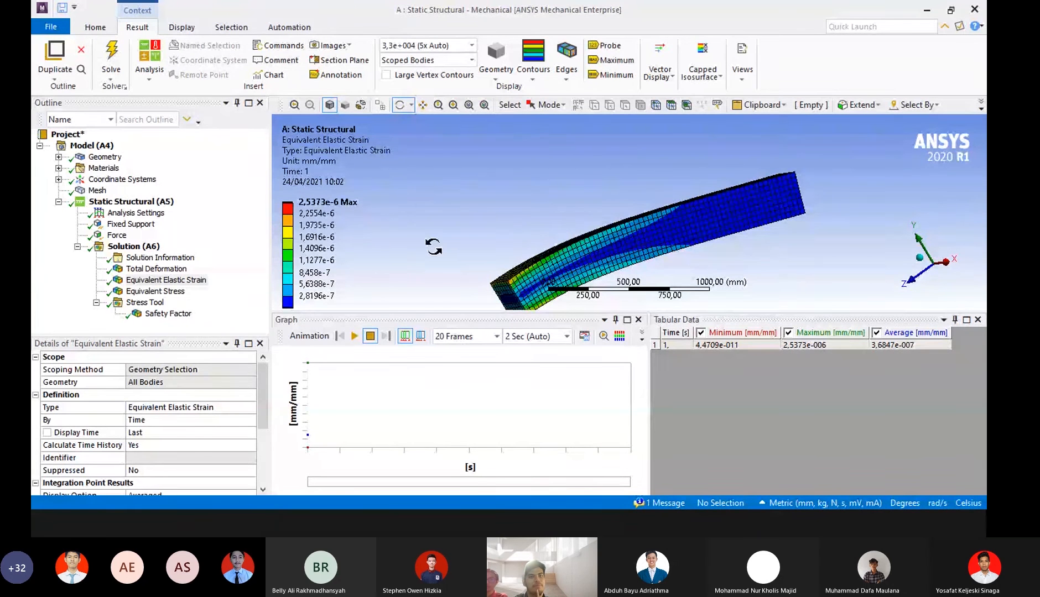
Display the Equivalent (von-Mises) Stress result and examine its distribution and legend on the beam.
left_click(147, 294)
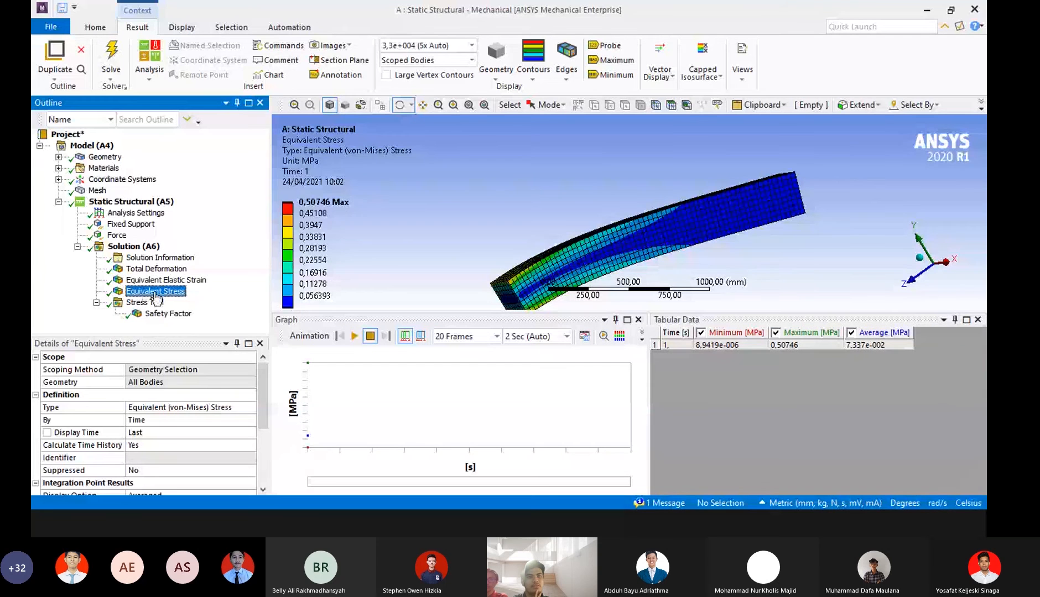
left_click(183, 282)
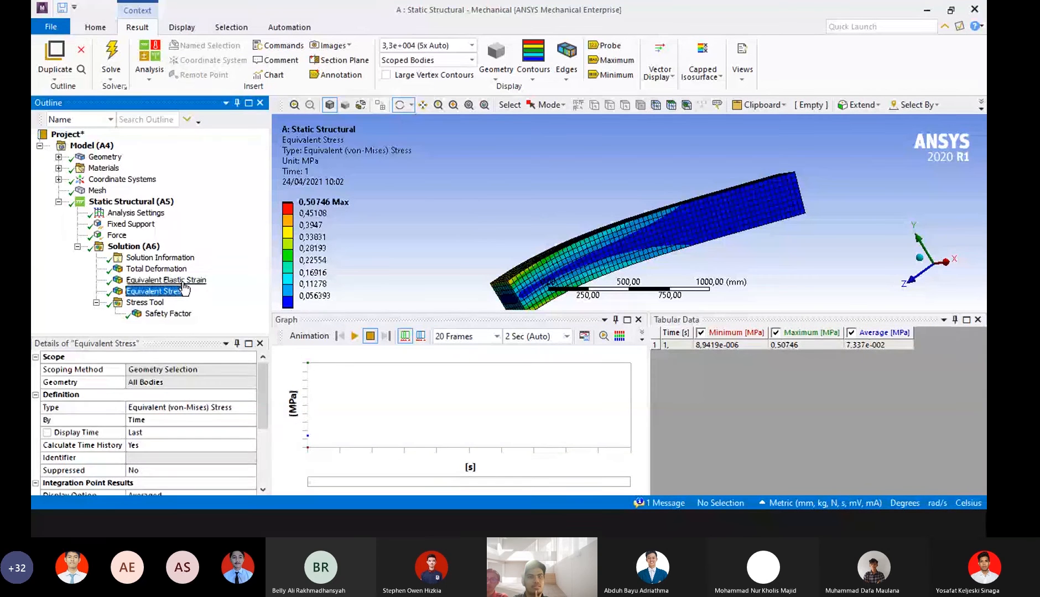
left_click(183, 290)
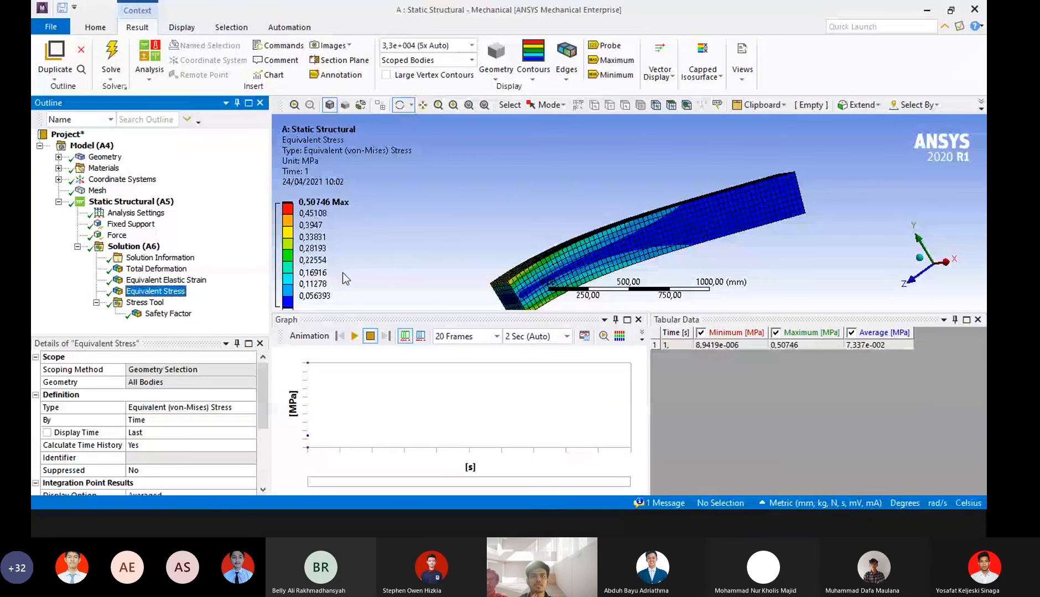
left_click_drag(437, 235, 476, 230)
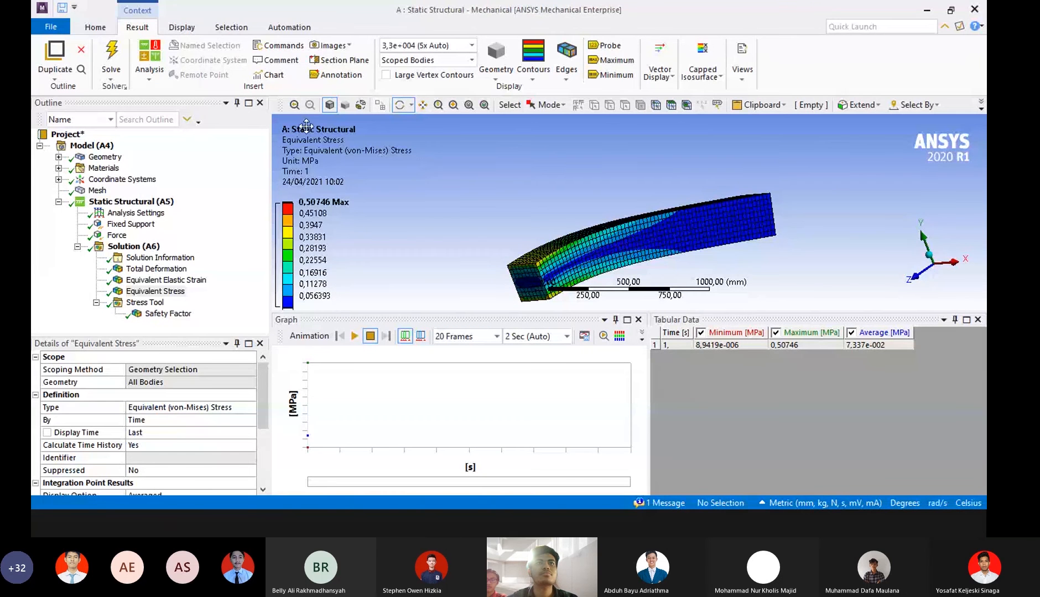
left_click(96, 29)
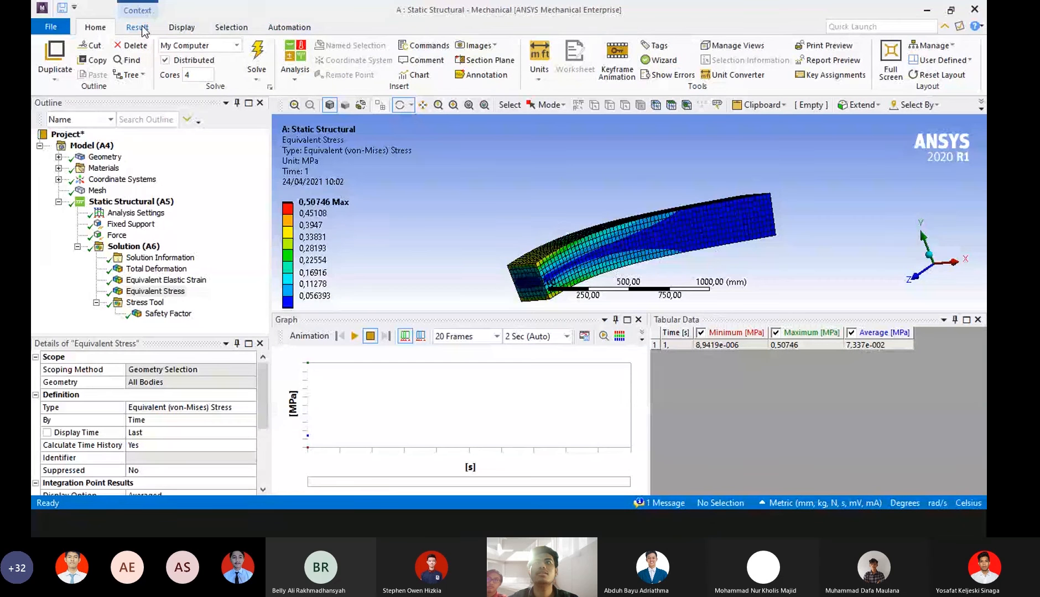
left_click(731, 75)
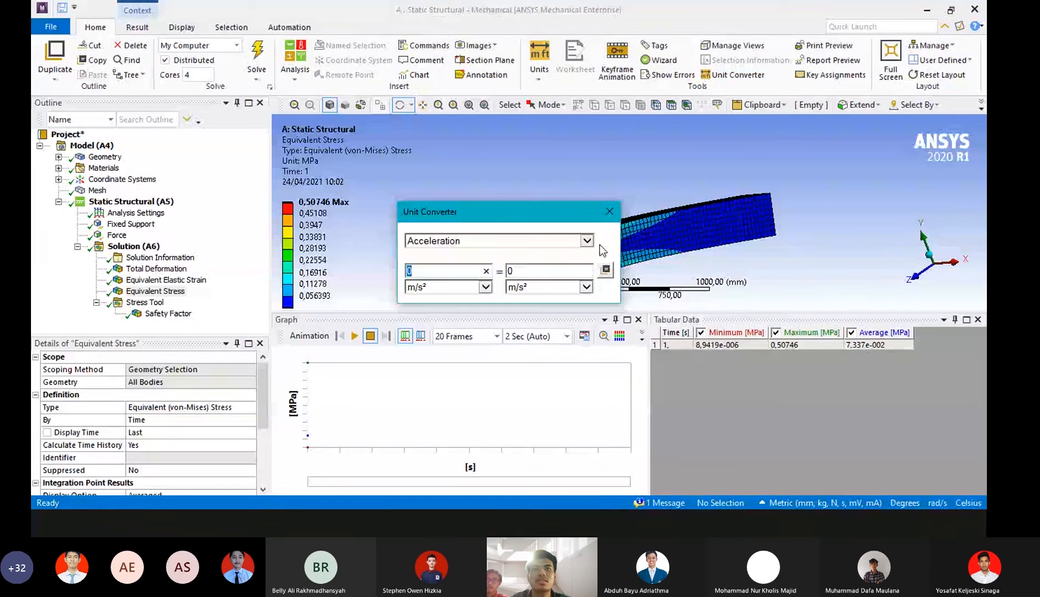
left_click(609, 211)
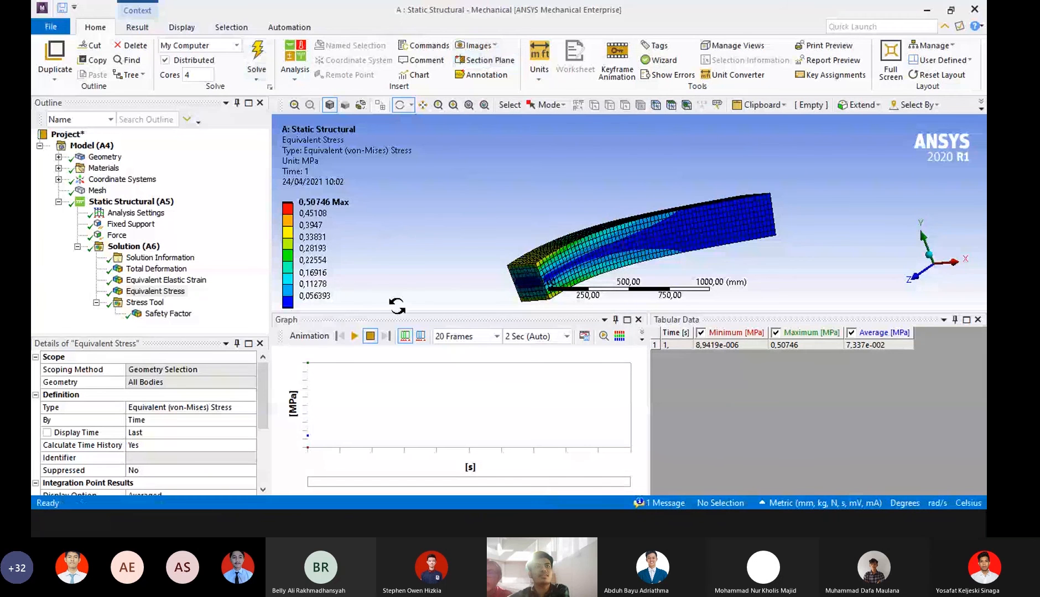
left_click(799, 501)
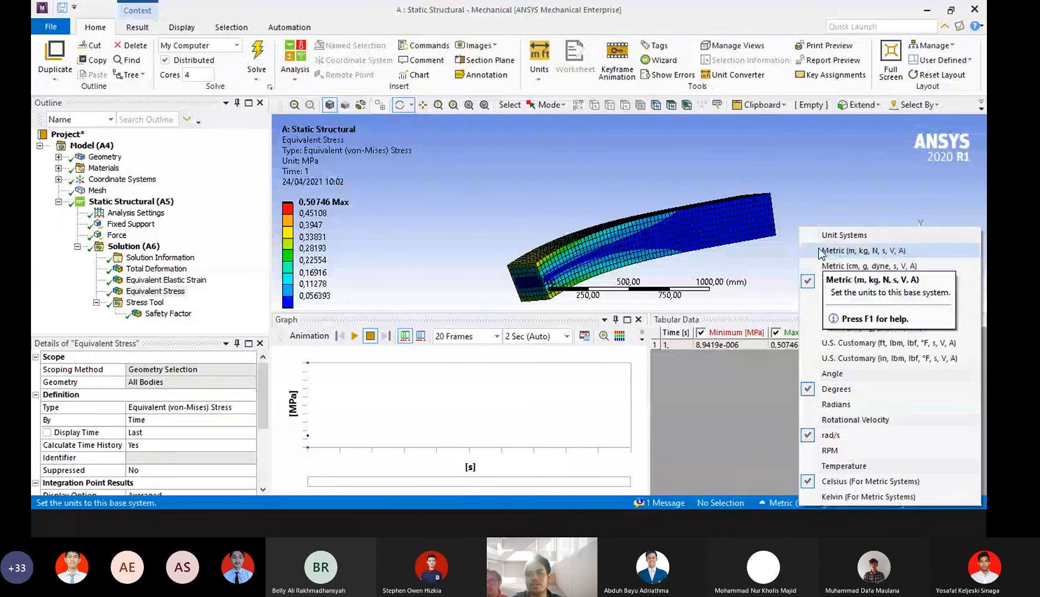
left_click(487, 177)
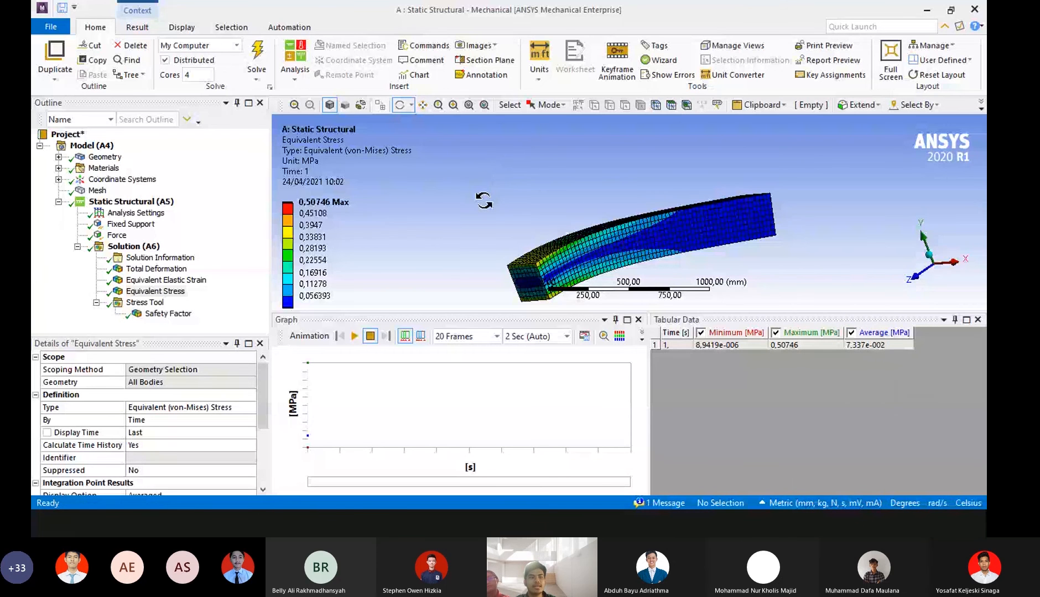
left_click(135, 30)
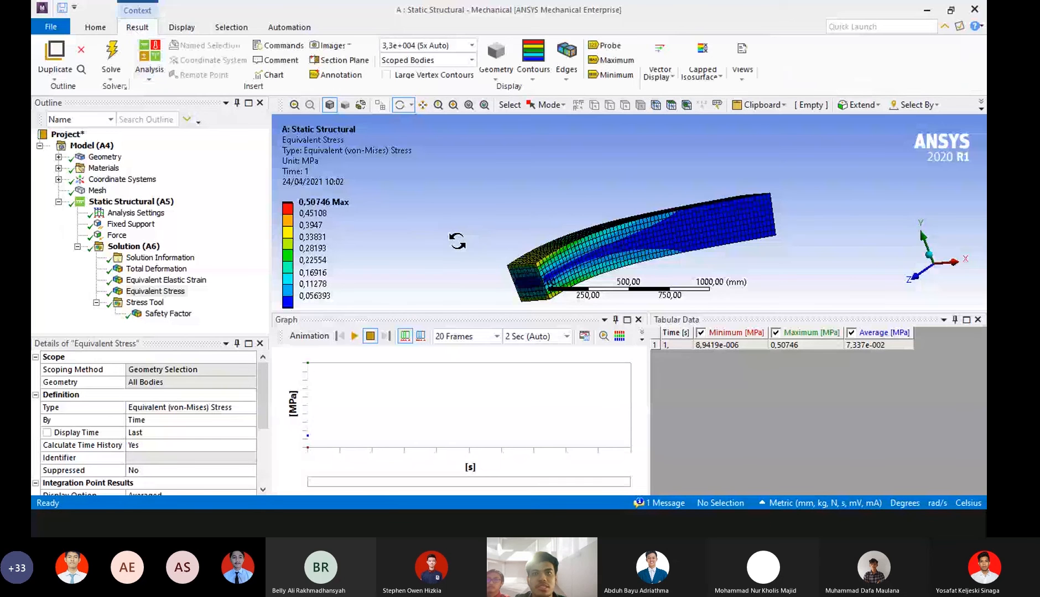
Display the Safety Factor result and examine its legend and distribution on the beam from different angles.
left_click(167, 317)
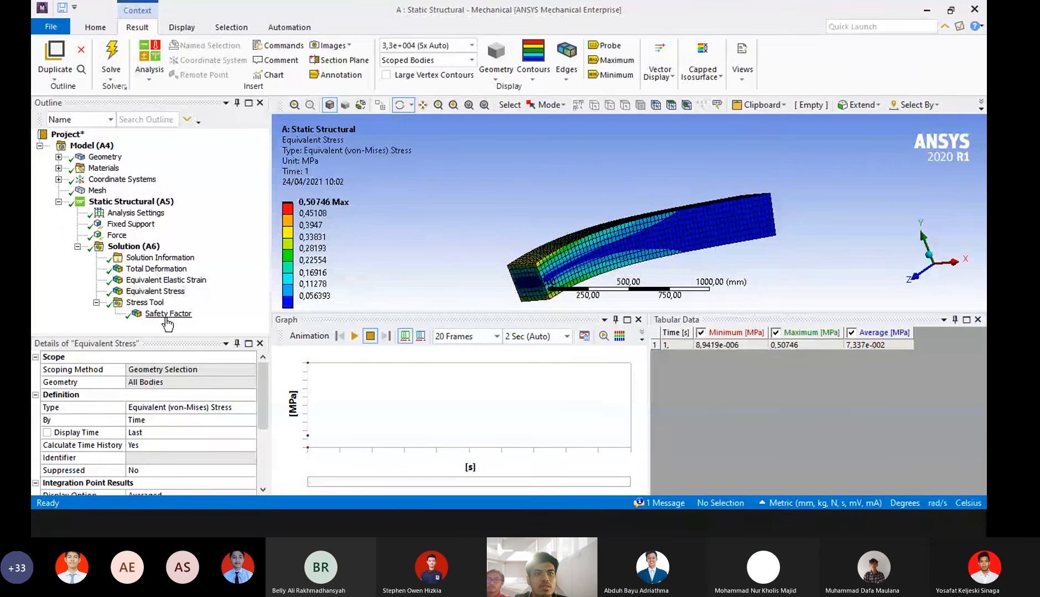
left_click_drag(457, 220, 420, 226)
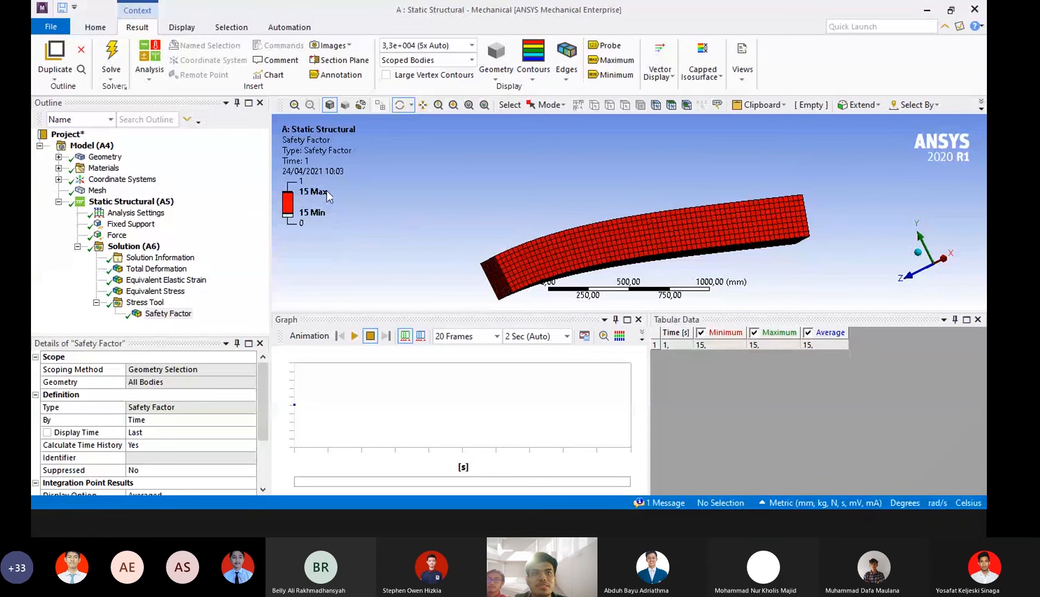
left_click_drag(427, 216, 445, 221)
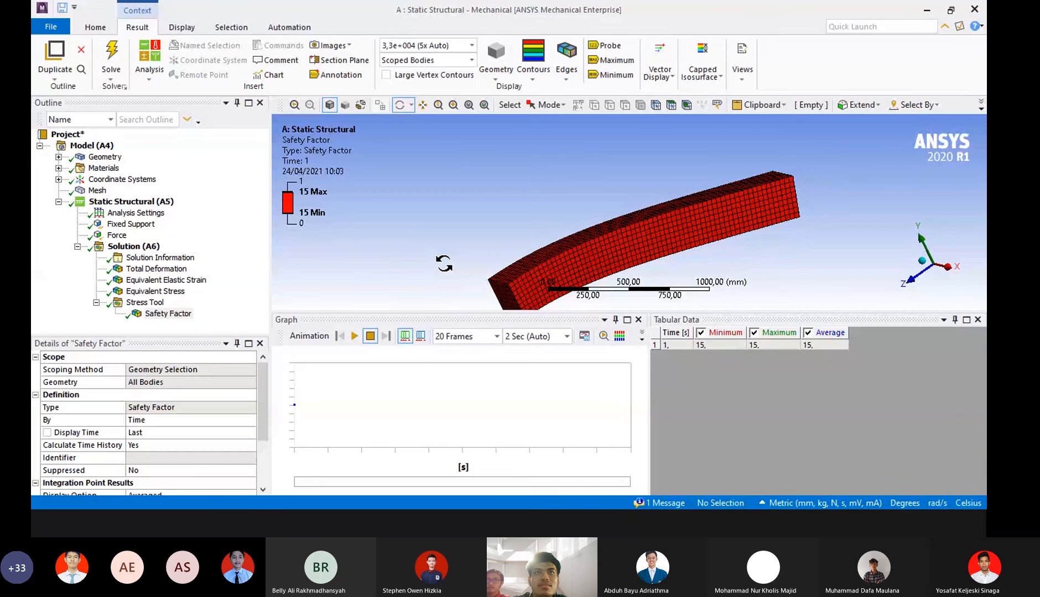
Review the Total Deformation and Equivalent Elastic Strain results again, viewing the bent beam from the side.
left_click(135, 269)
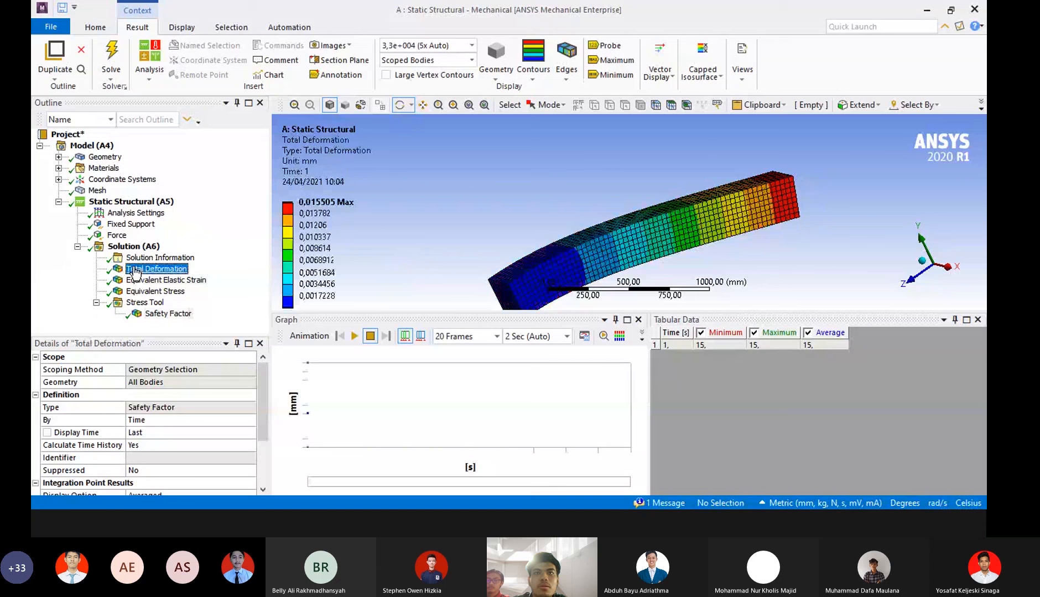
left_click(187, 282)
mouse_move(490, 227)
left_mouse_down()
mouse_move(480, 225)
mouse_move(490, 223)
left_mouse_up()
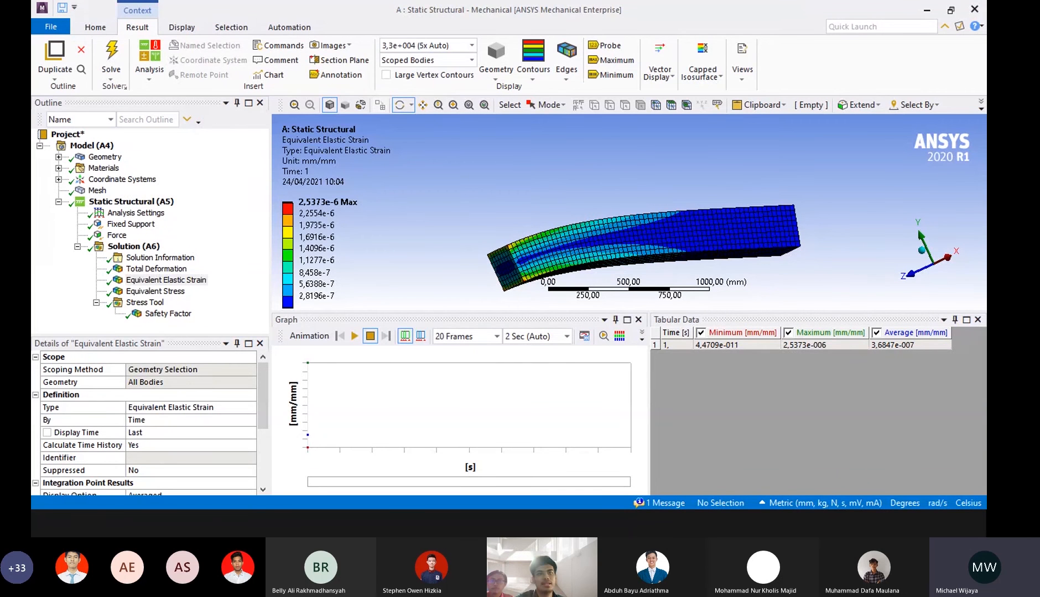
right_click(148, 260)
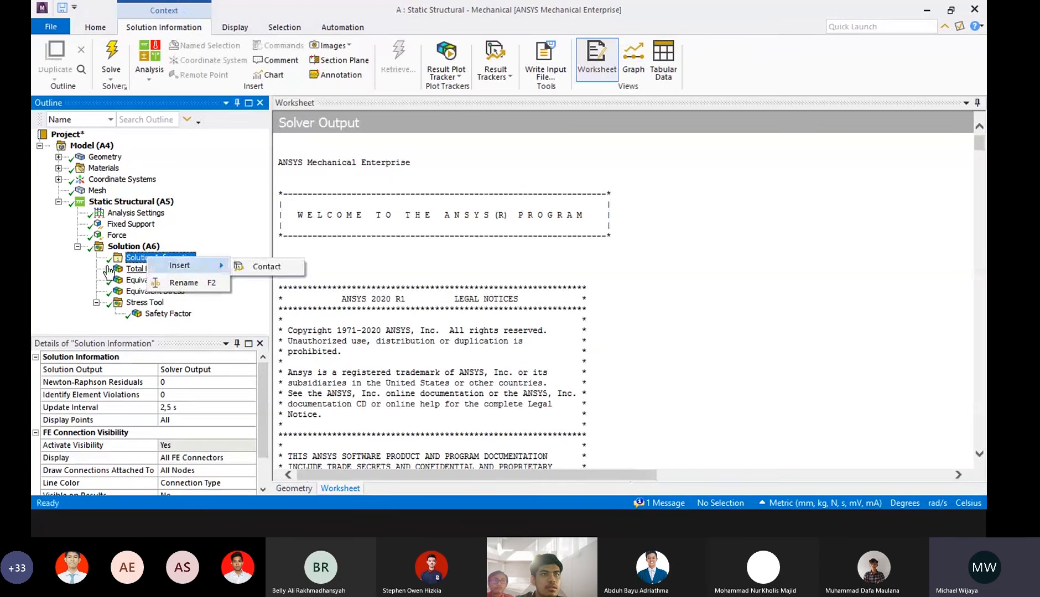
left_click(135, 269)
left_click(138, 247)
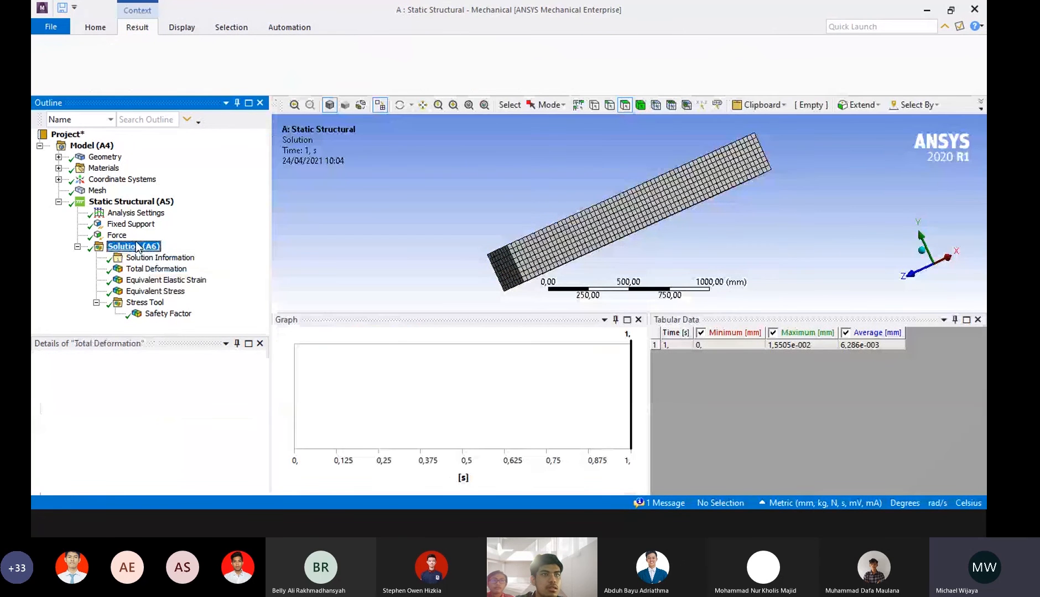
right_click(138, 247)
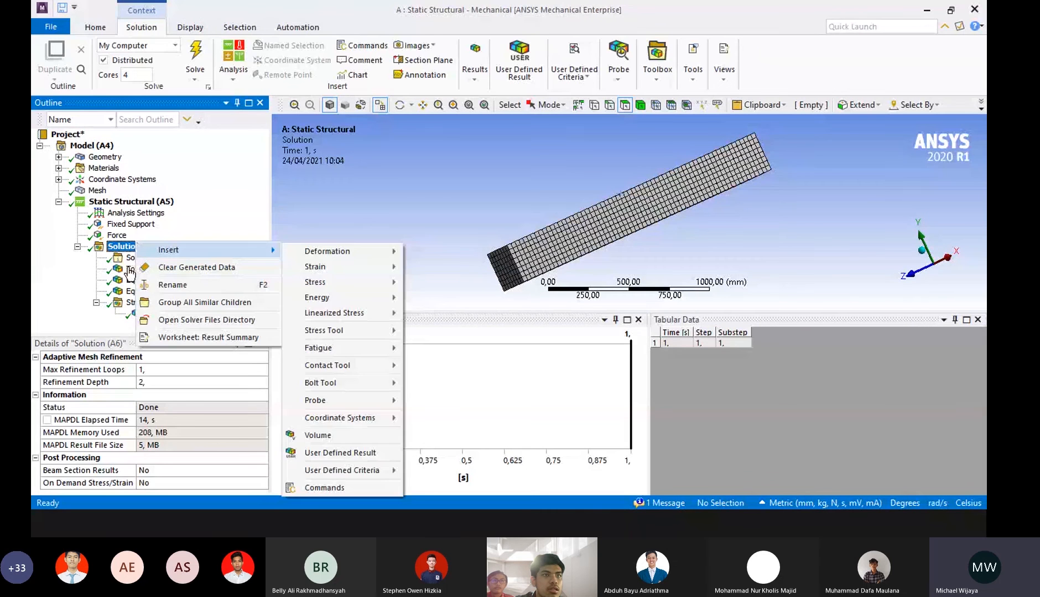
Delete the Total Deformation result from the solution.
left_click(130, 270)
right_click(135, 269)
left_click(148, 443)
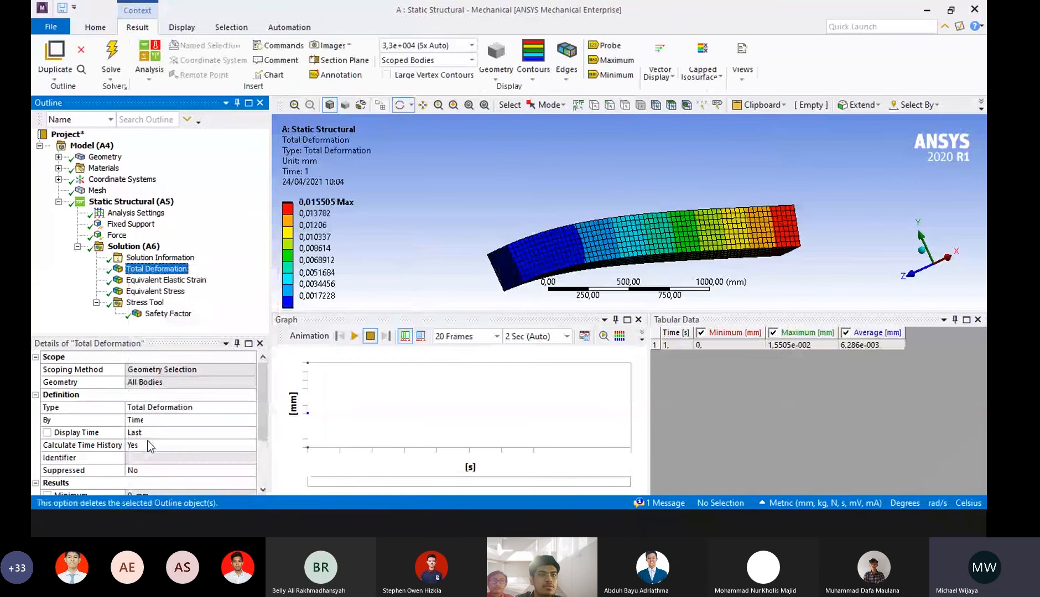
left_click(514, 311)
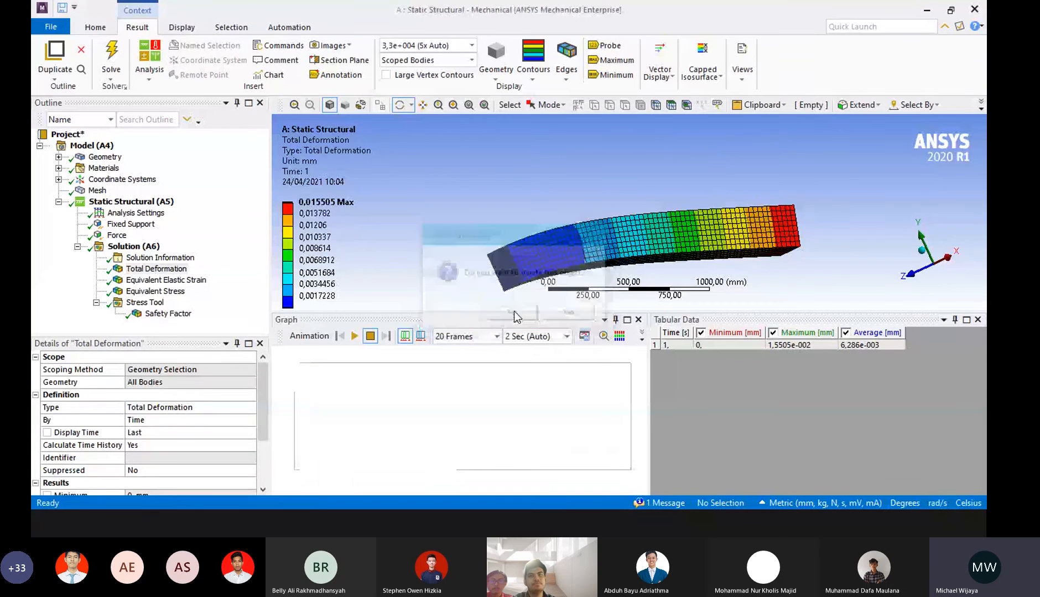
Delete the Equivalent Elastic Strain and Equivalent Stress results from the solution.
right_click(171, 275)
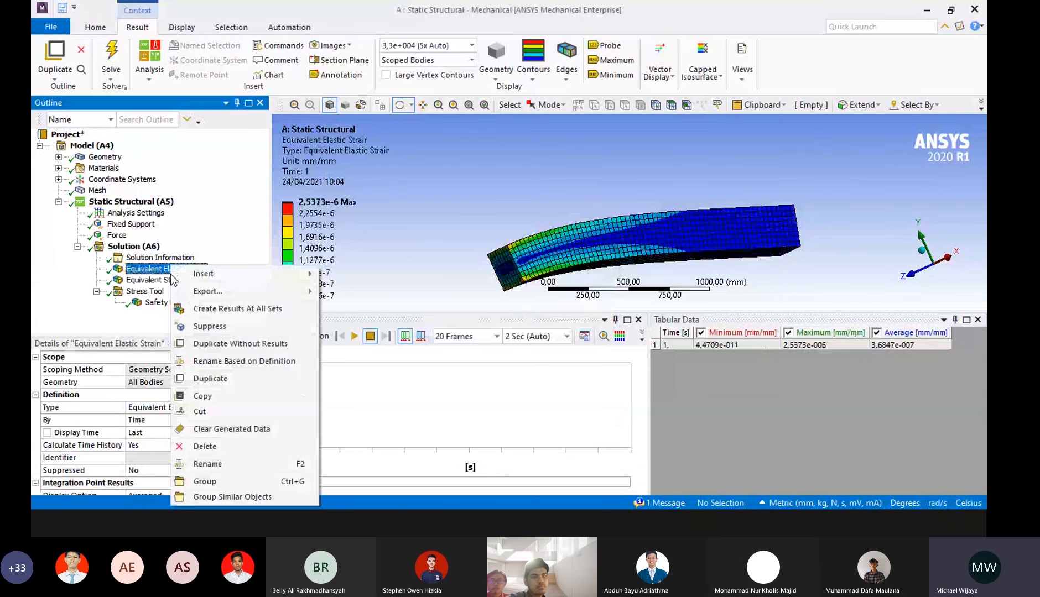
left_click(194, 447)
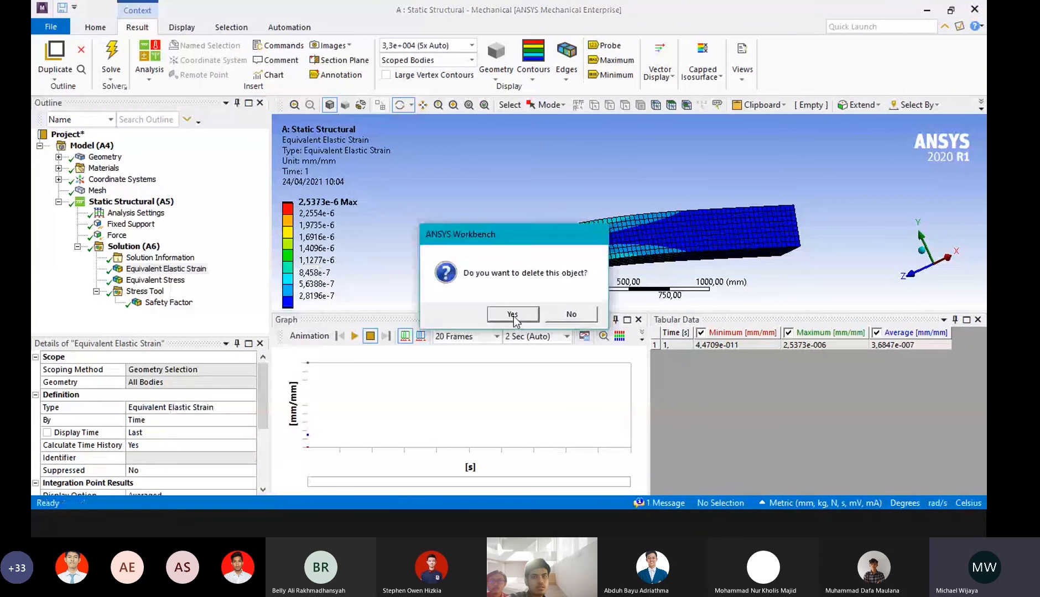
left_click(513, 315)
right_click(138, 271)
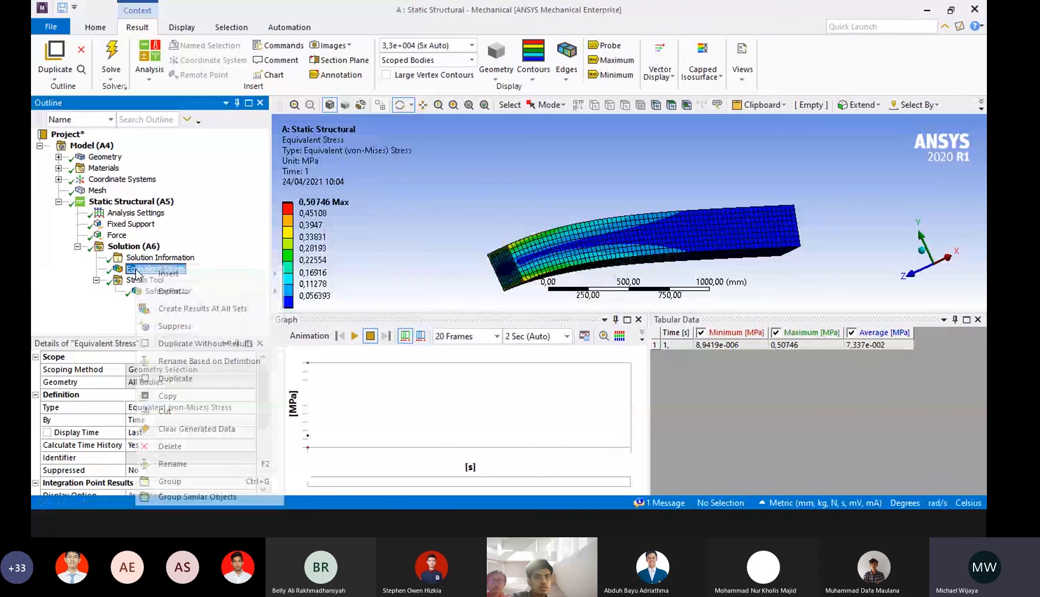
left_click(170, 447)
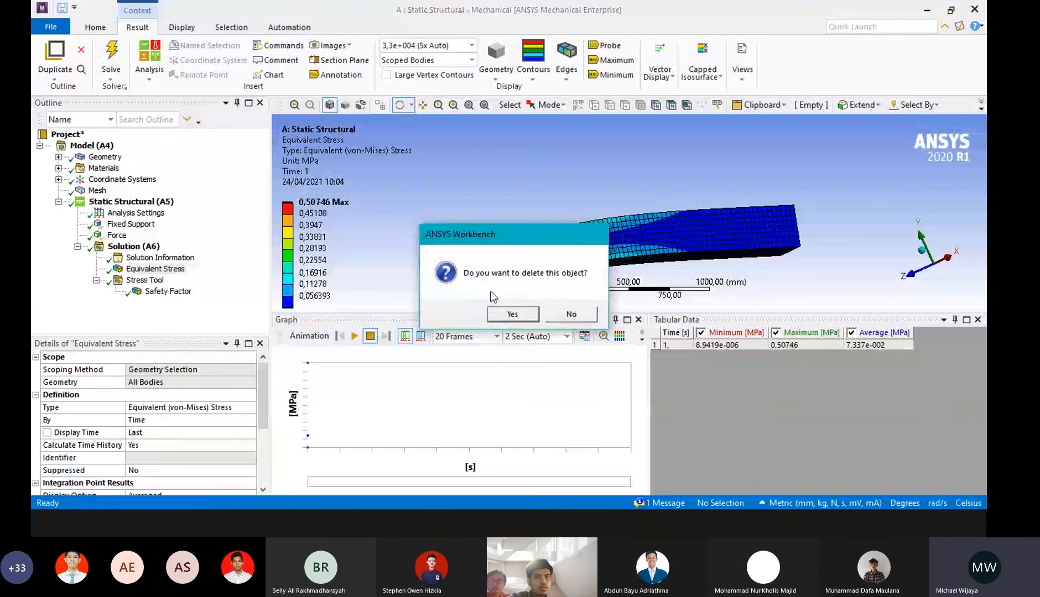
left_click(514, 317)
Delete the Stress Tool together with its Safety Factor result from the solution.
right_click(132, 271)
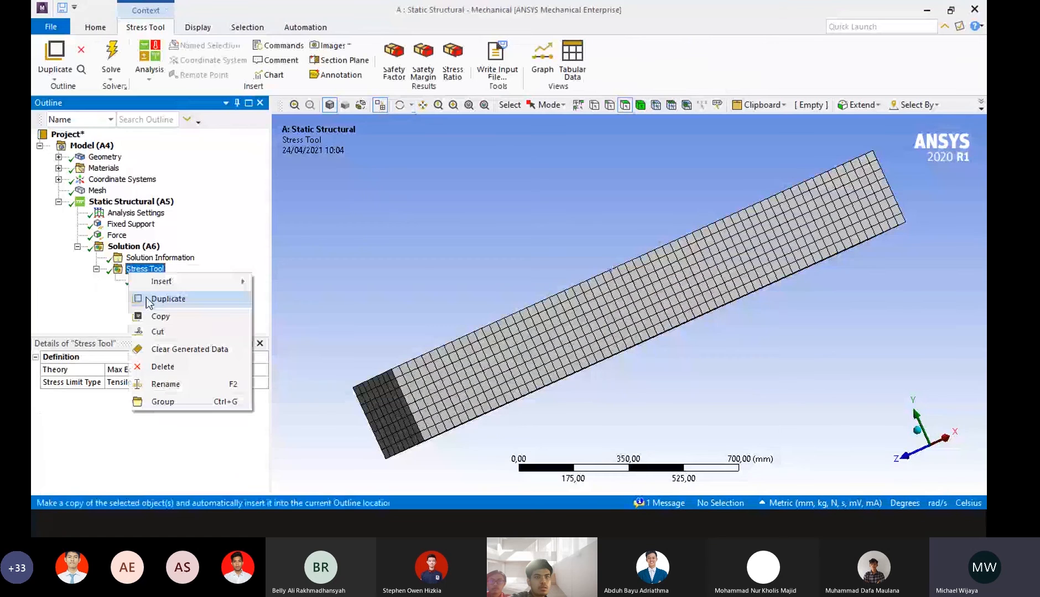
left_click(162, 367)
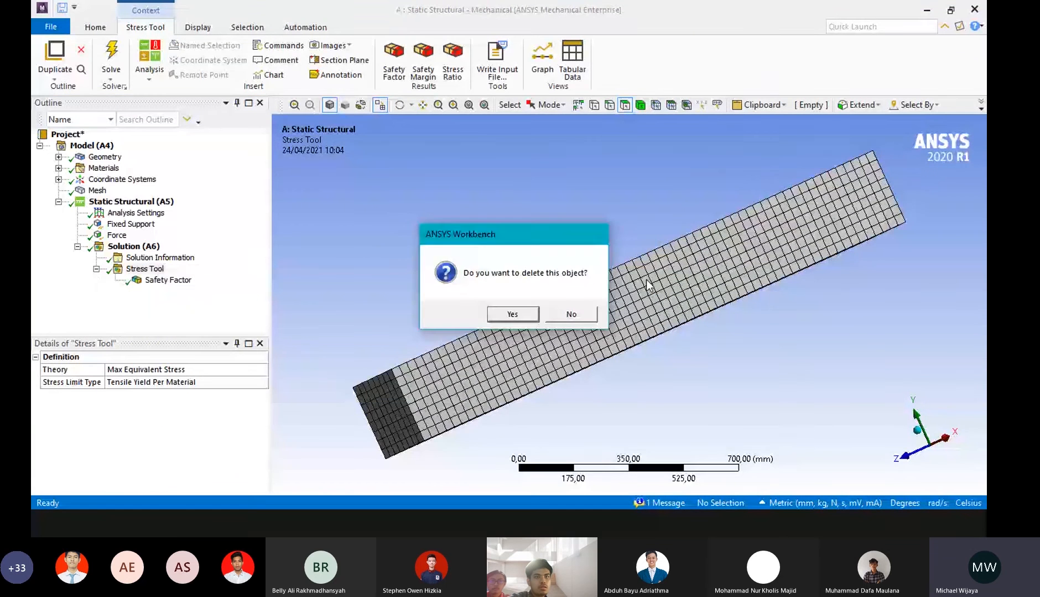
left_click(512, 314)
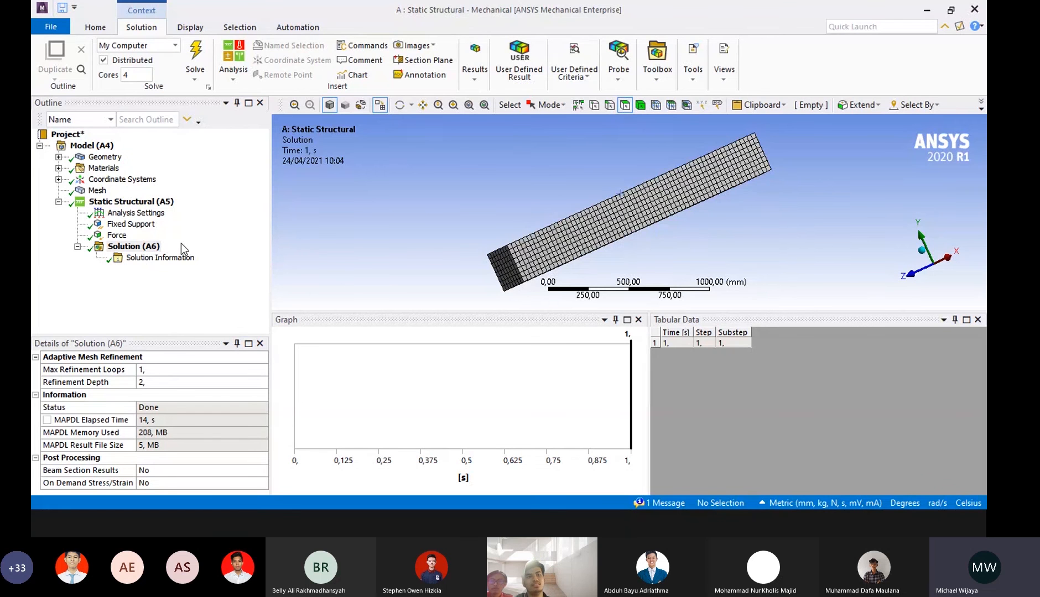
Insert a new Total Deformation result under Solution (A6), scoped to all bodies.
right_click(147, 250)
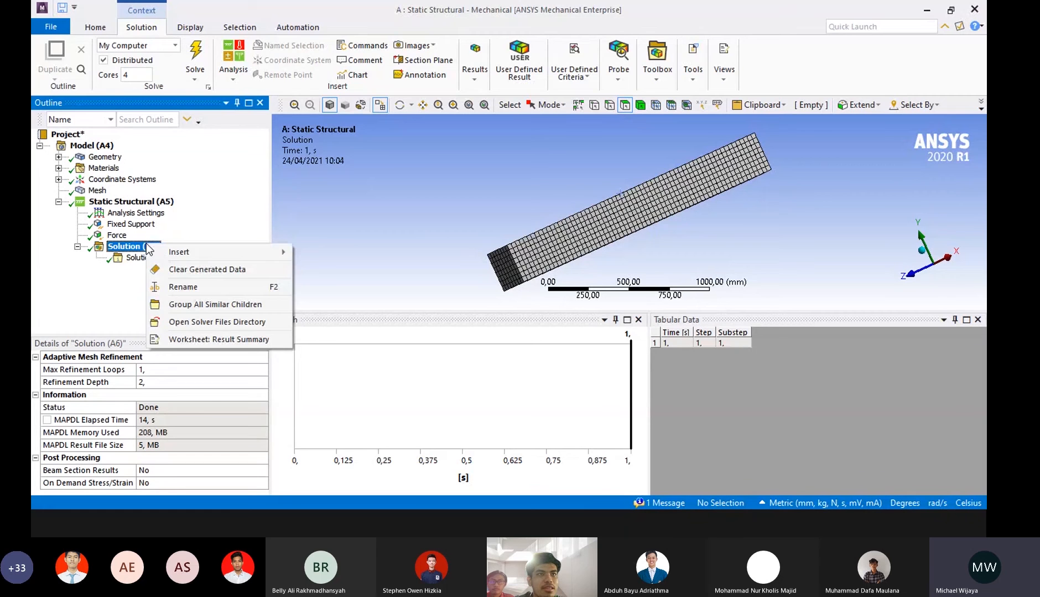
mouse_move(166, 251)
mouse_move(345, 252)
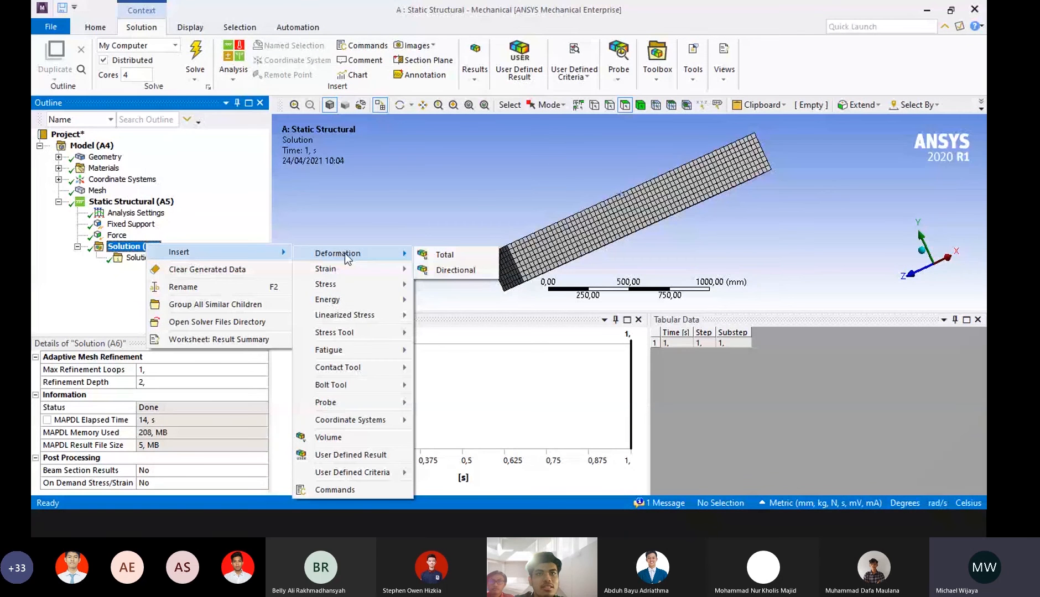
left_click(444, 255)
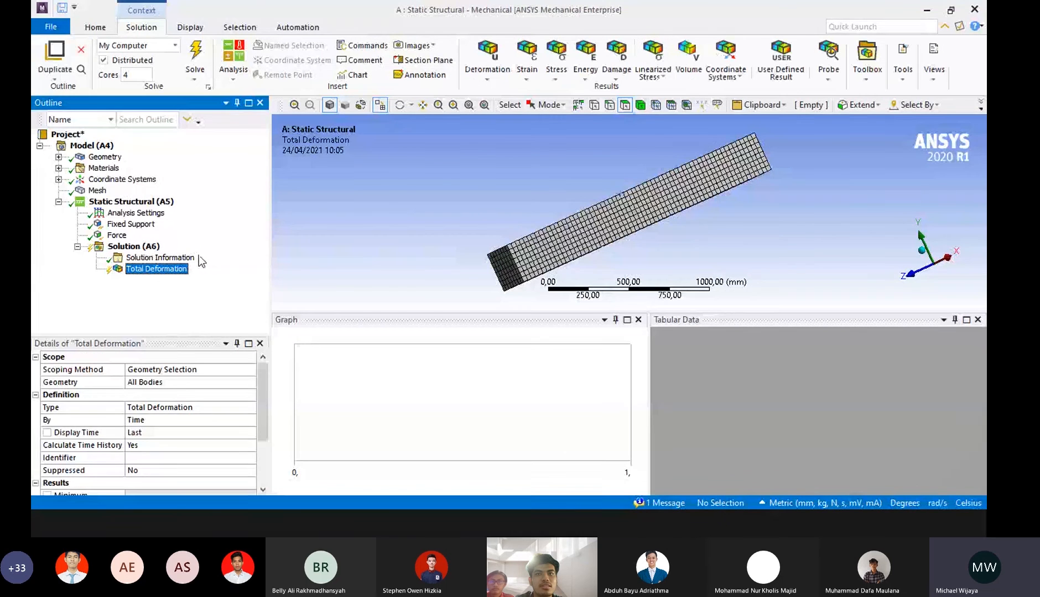
Add an Equivalent (von-Mises) strain result to the solution.
right_click(147, 252)
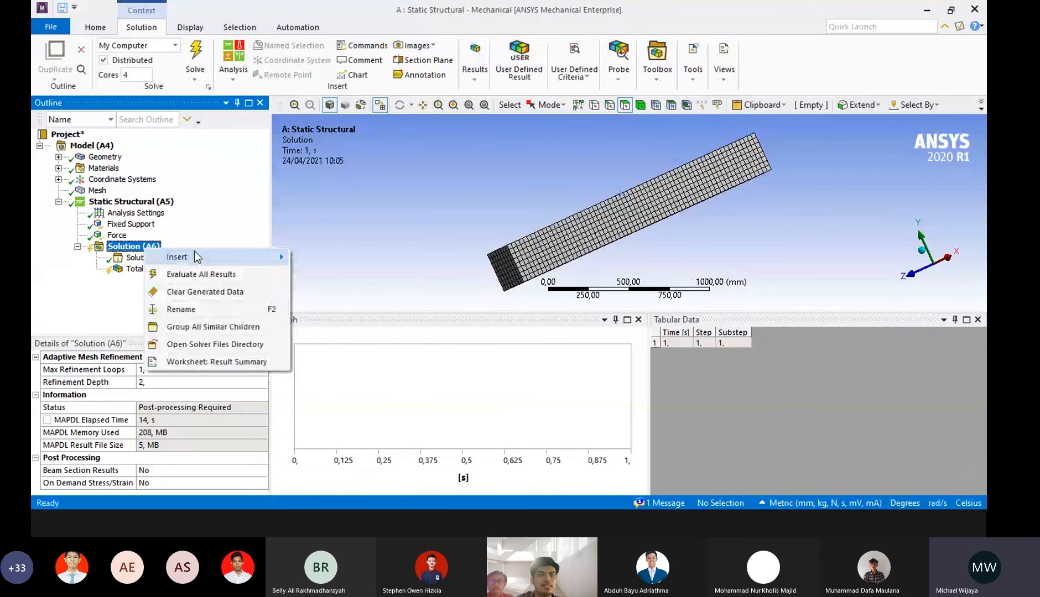
mouse_move(196, 253)
mouse_move(310, 274)
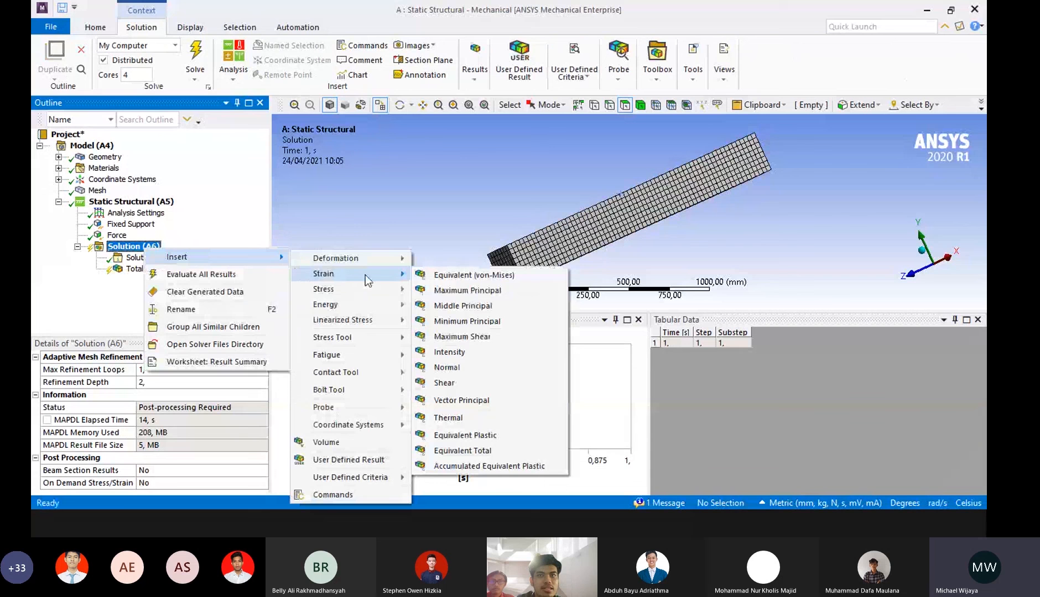
left_click(435, 277)
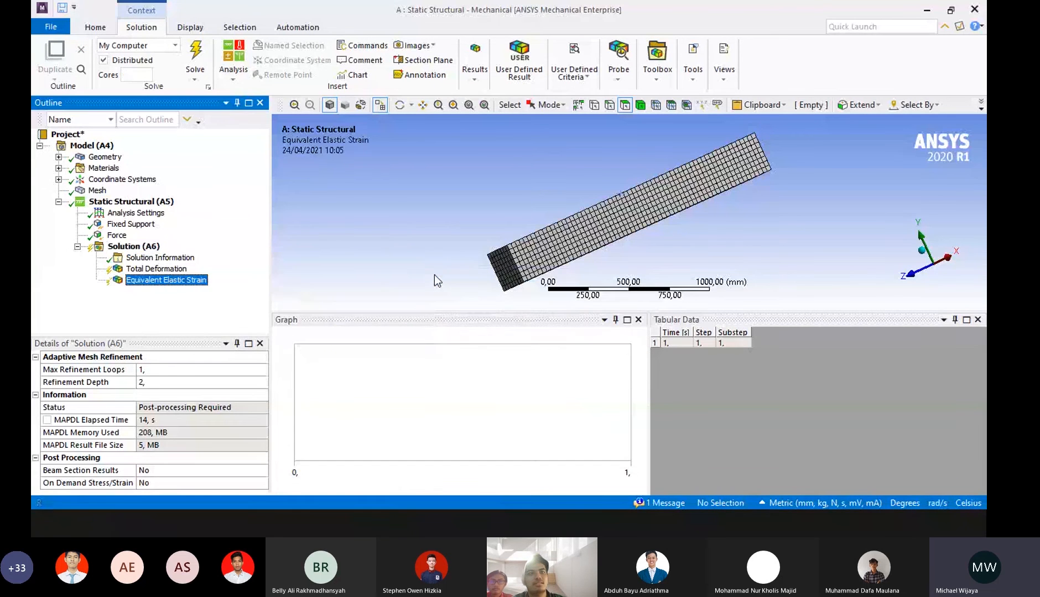
Add an Equivalent (von-Mises) stress result to the solution.
left_click(143, 247)
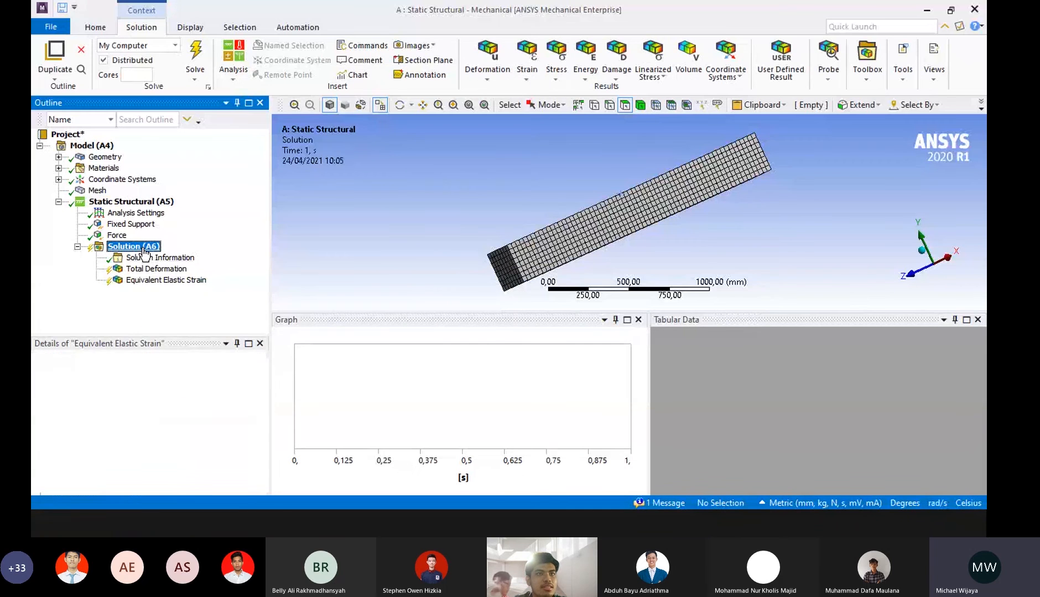
right_click(144, 250)
mouse_move(258, 256)
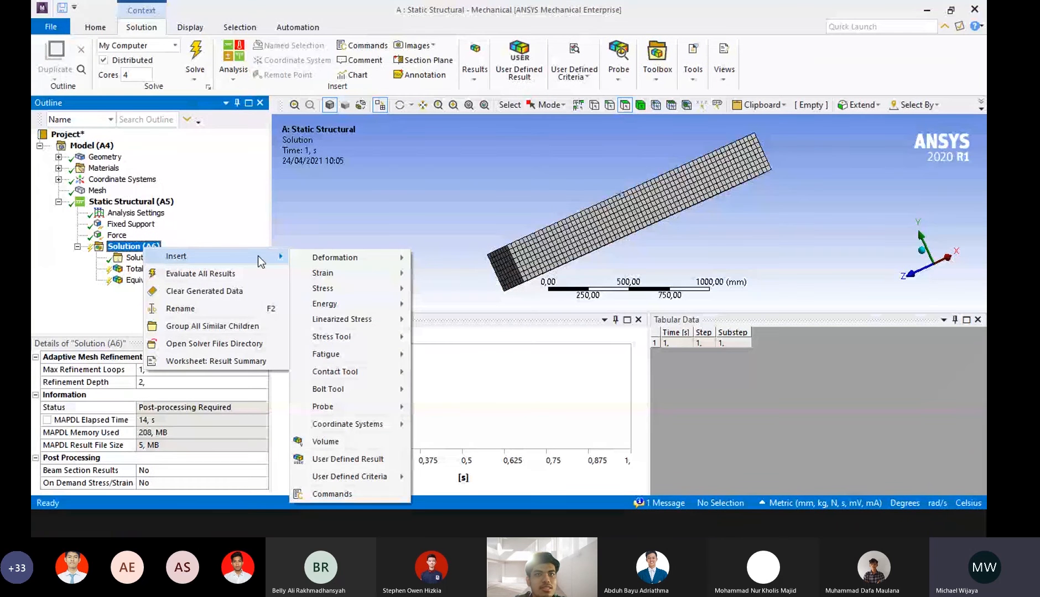
mouse_move(358, 288)
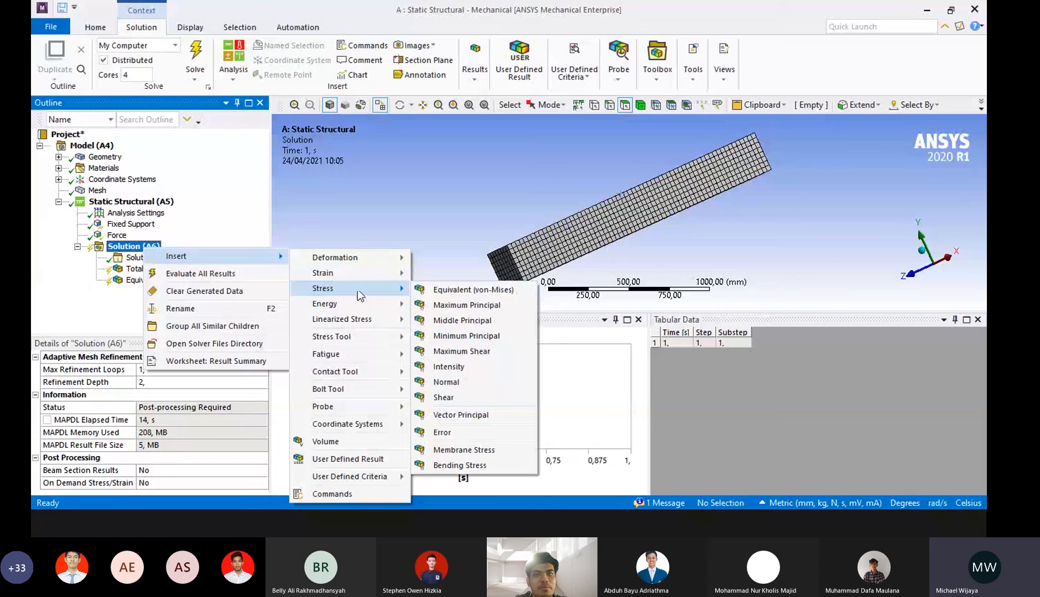
left_click(441, 290)
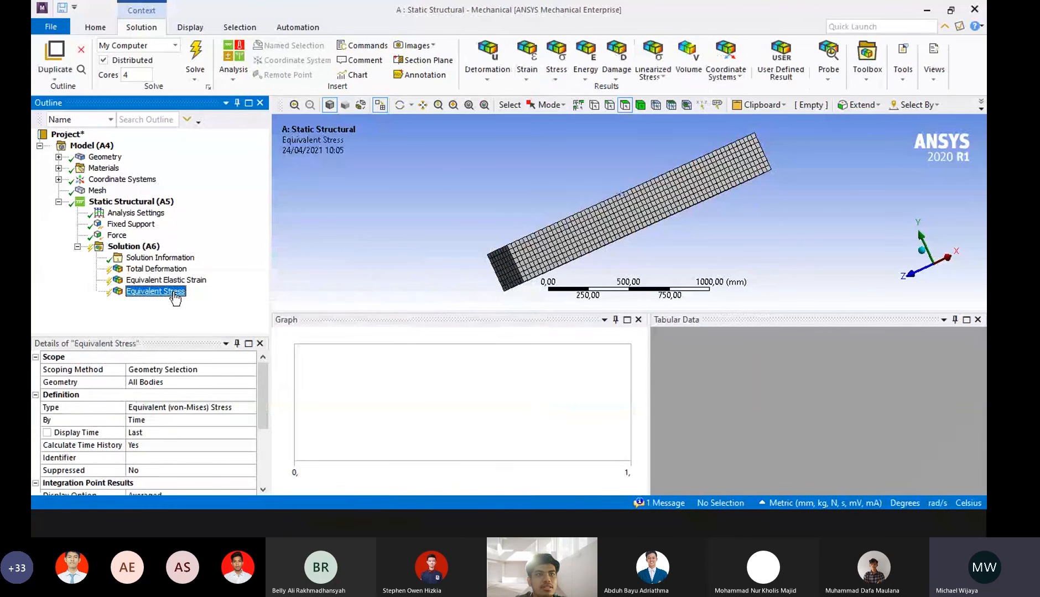
Add a Stress Tool to the solution for evaluating the safety factor.
right_click(138, 250)
left_click(223, 226)
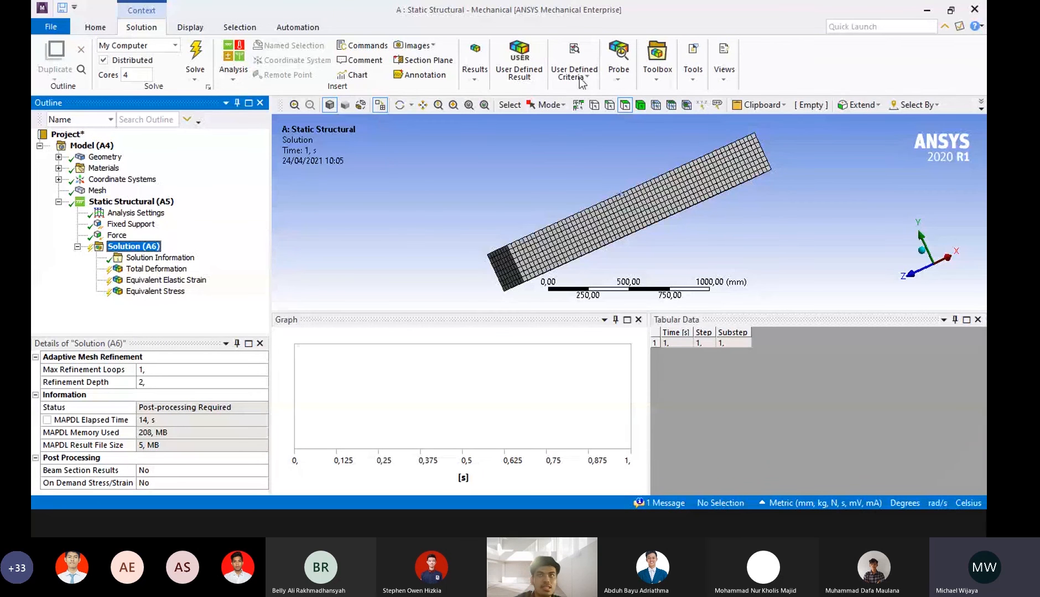
left_click(656, 65)
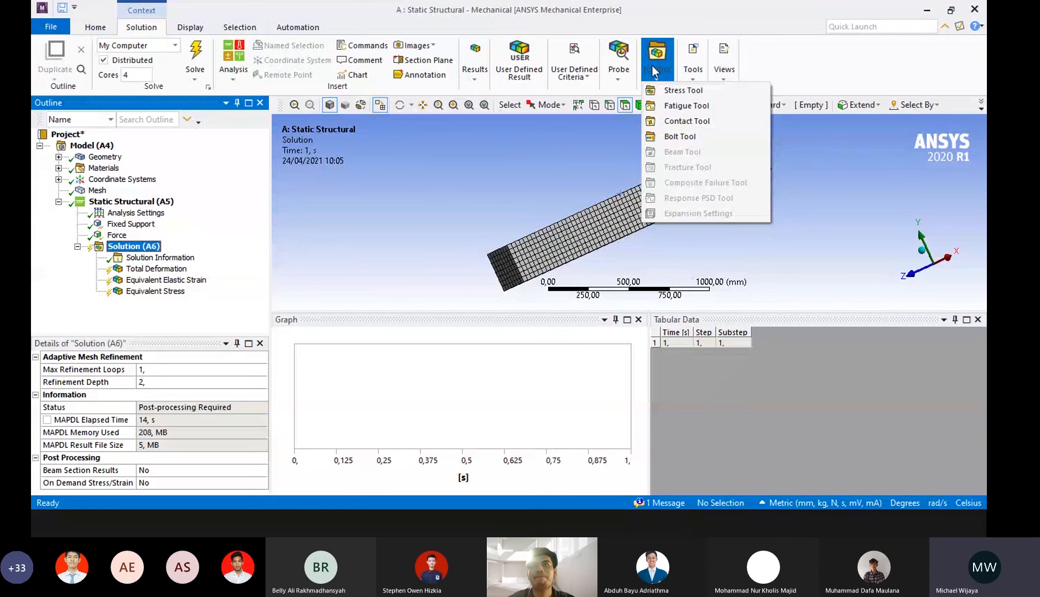
left_click(681, 90)
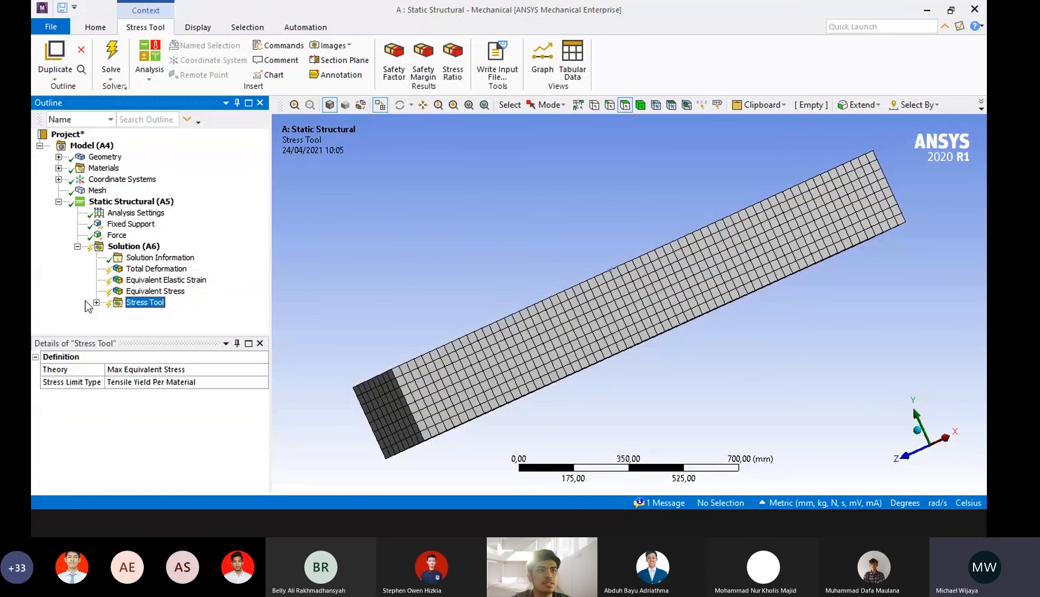
Insert an additional Safety Factor result under the Stress Tool and delete that duplicate.
right_click(141, 302)
mouse_move(164, 308)
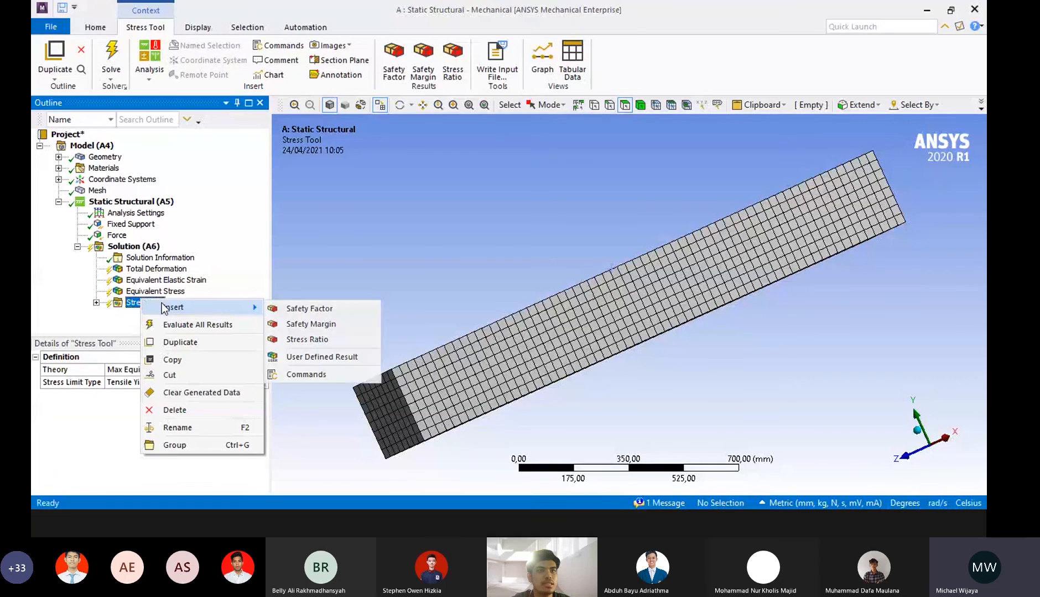
left_click(295, 308)
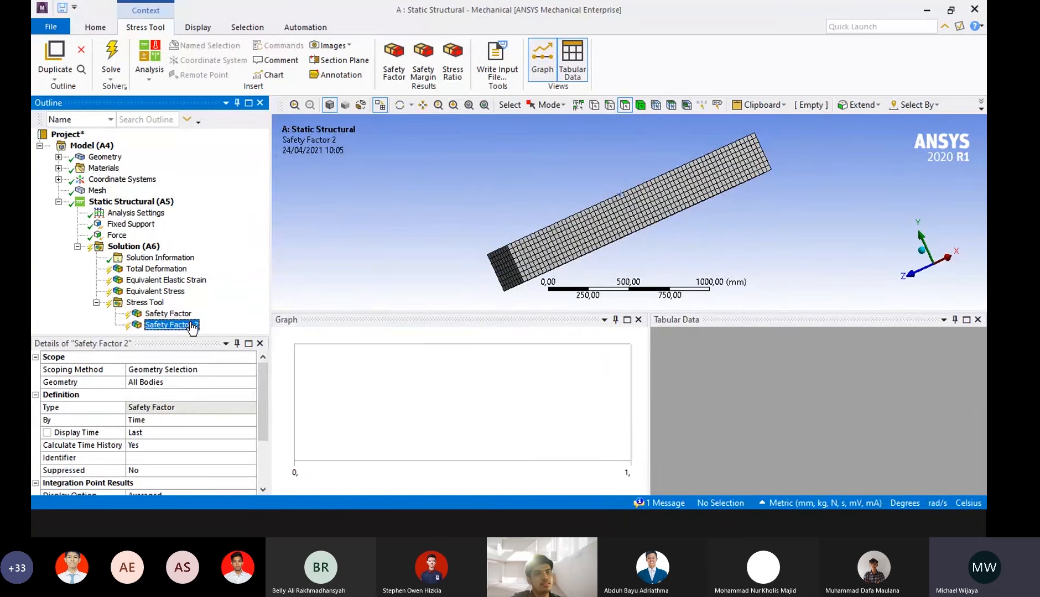
right_click(191, 325)
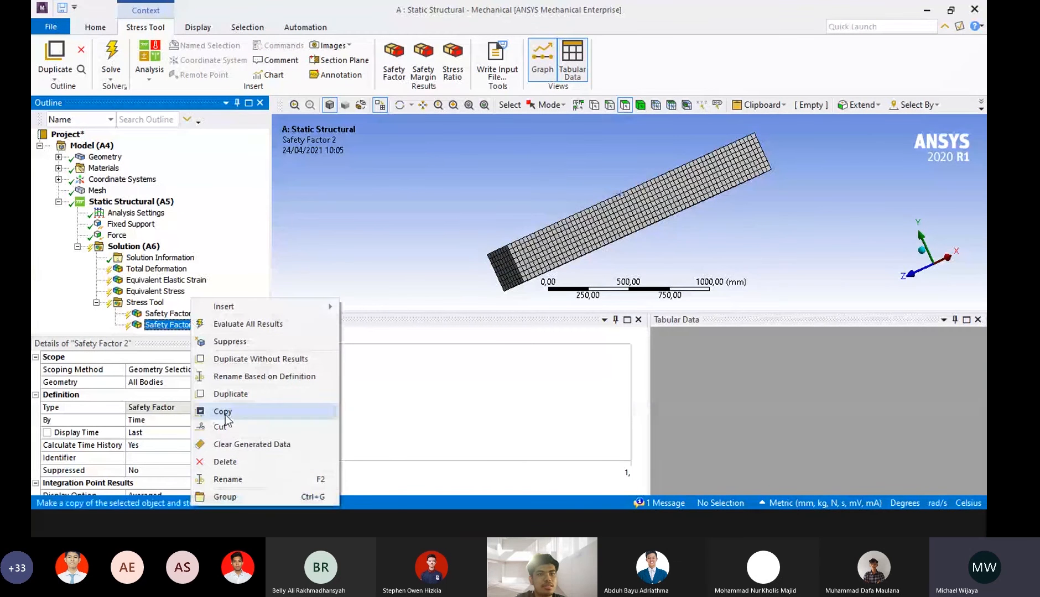
left_click(224, 462)
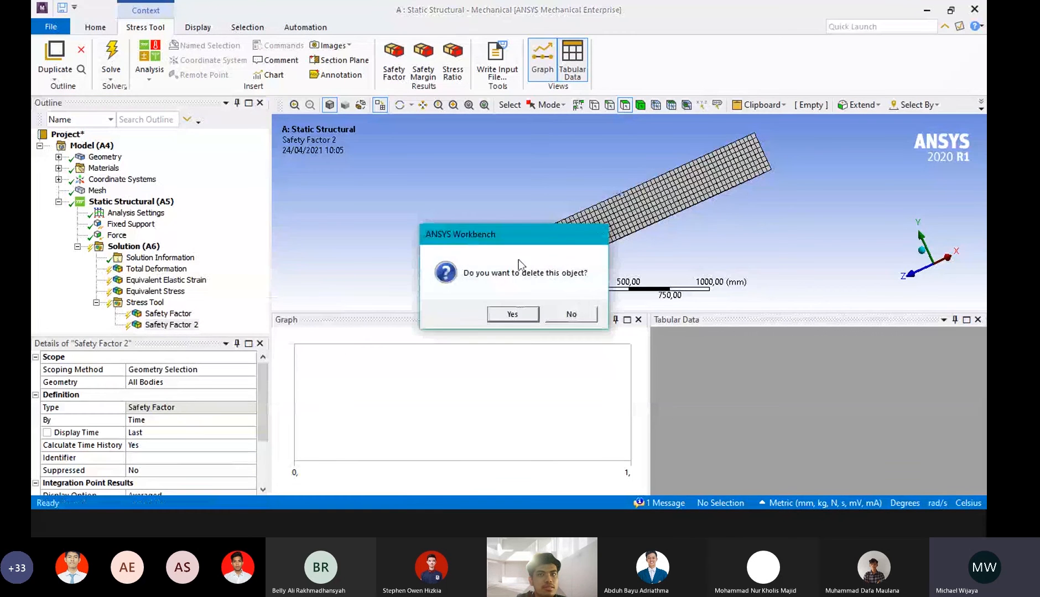
left_click(518, 313)
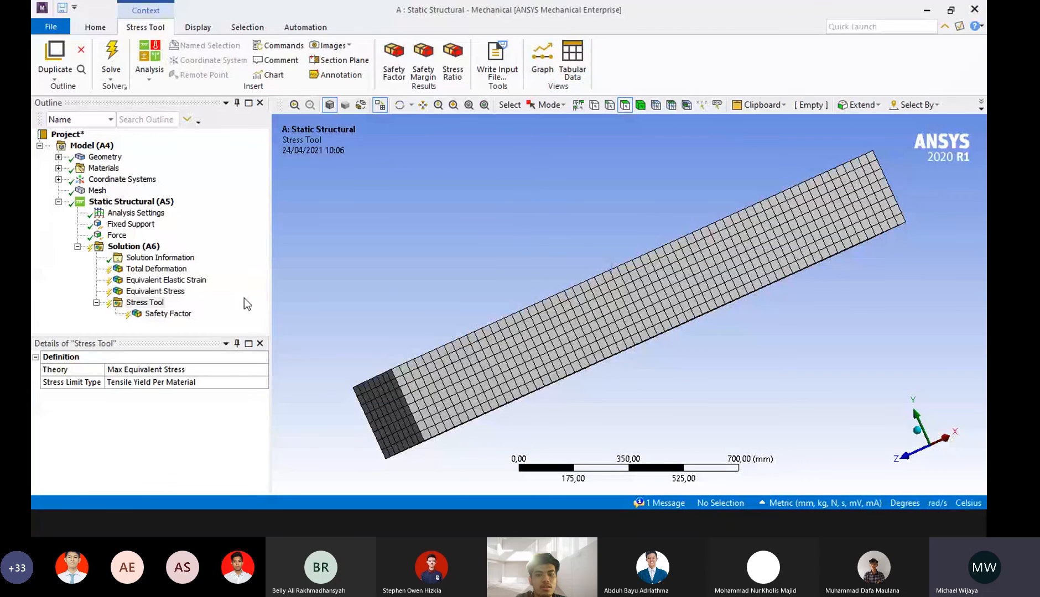
Solve the static structural analysis to evaluate all the added results.
left_click(112, 51)
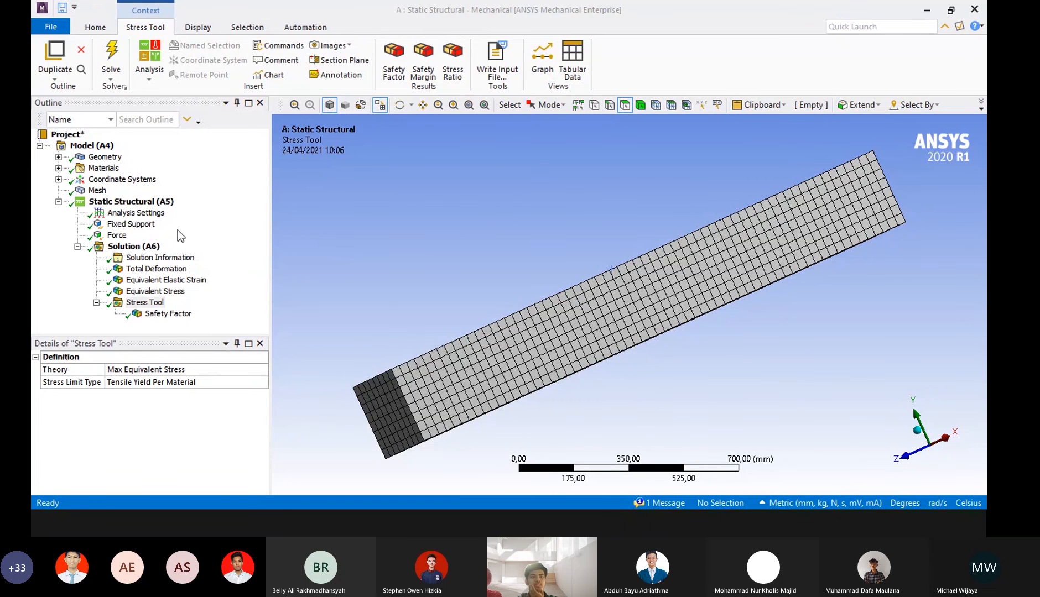
right_click(147, 206)
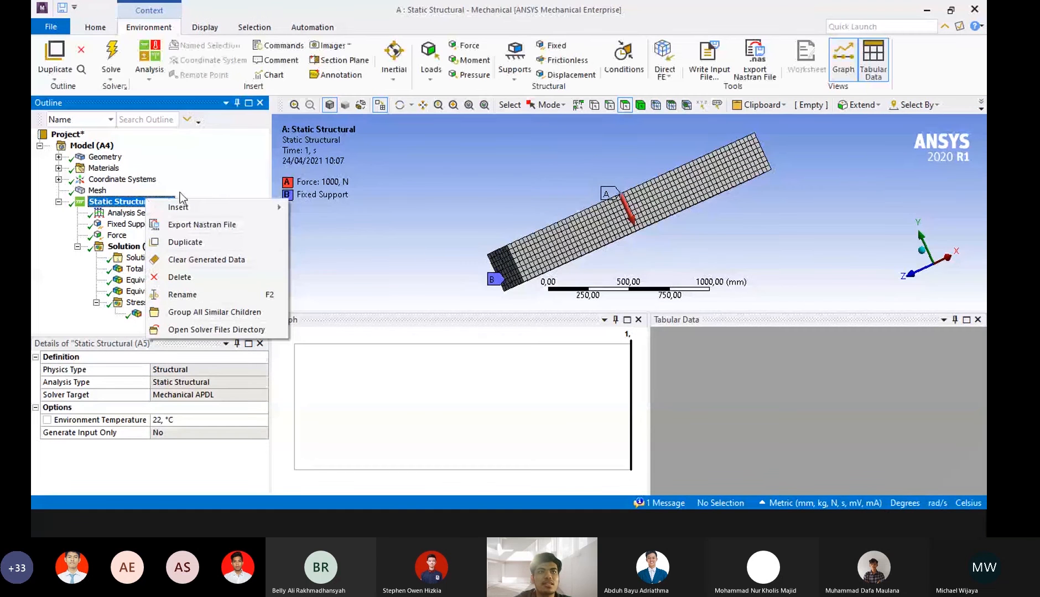
left_click(225, 193)
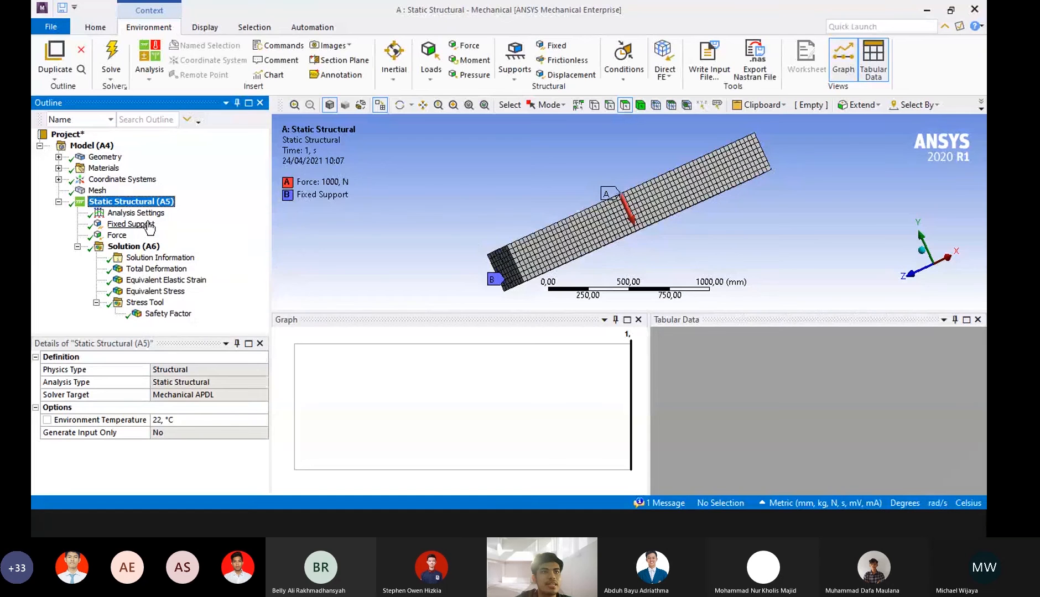
right_click(147, 202)
mouse_move(168, 210)
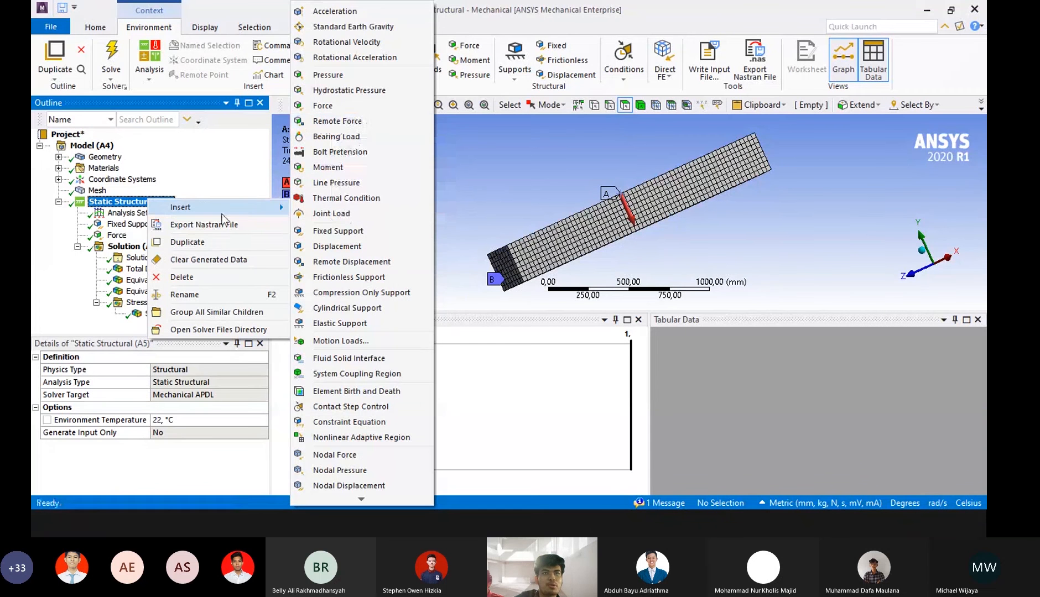
left_click(577, 234)
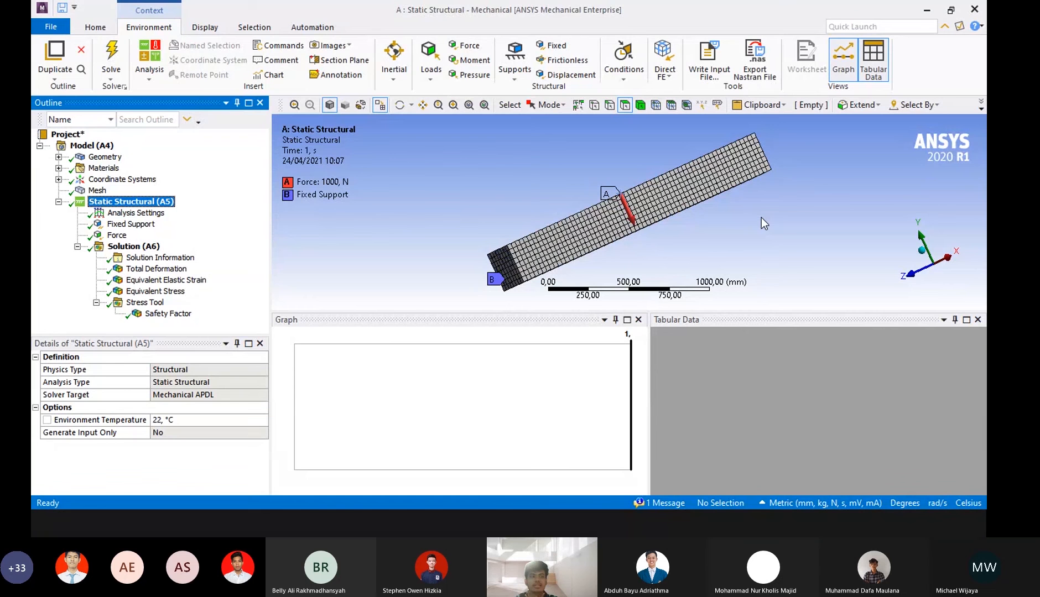
Insert an Acceleration load in the static structural analysis and delete it again.
right_click(144, 201)
mouse_move(198, 211)
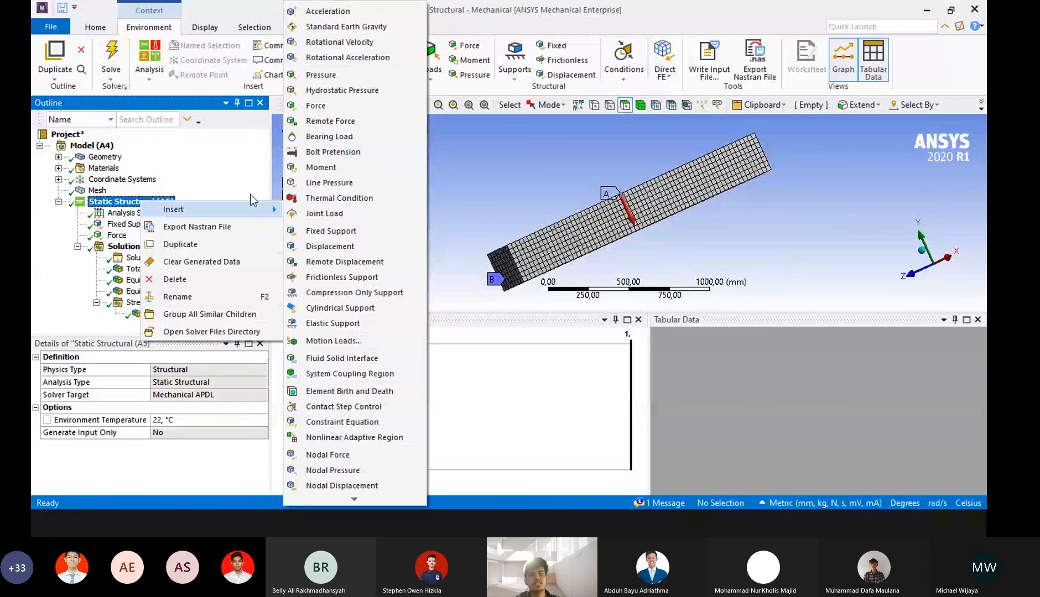
left_click(328, 17)
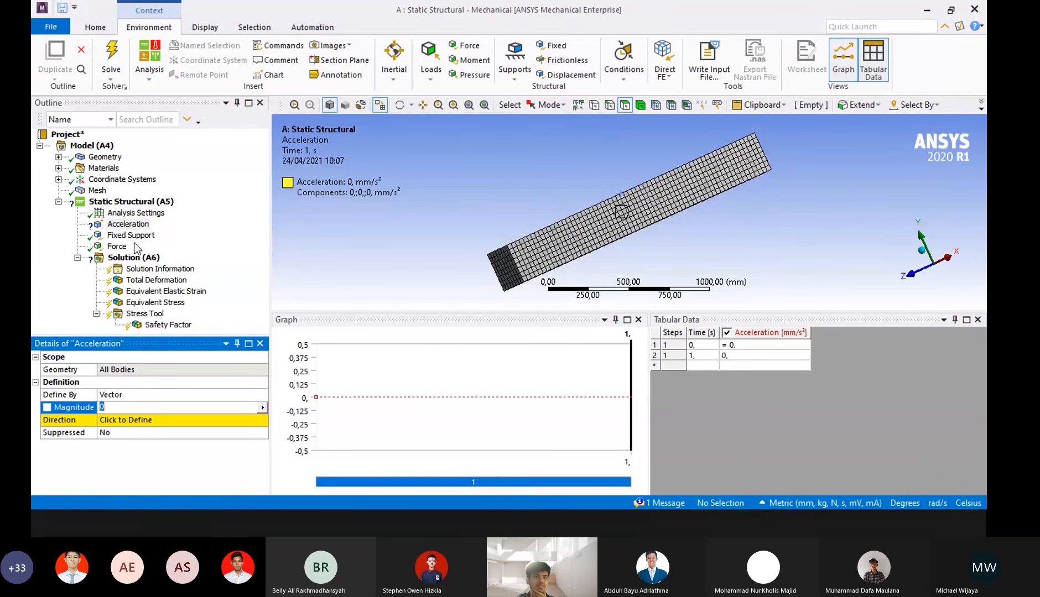
right_click(130, 227)
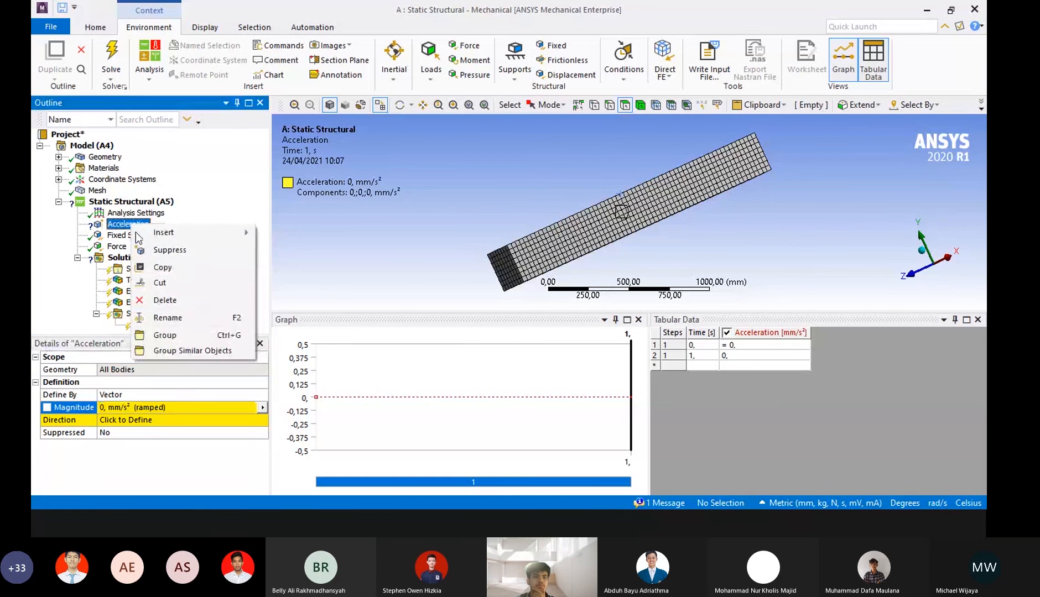
left_click(153, 301)
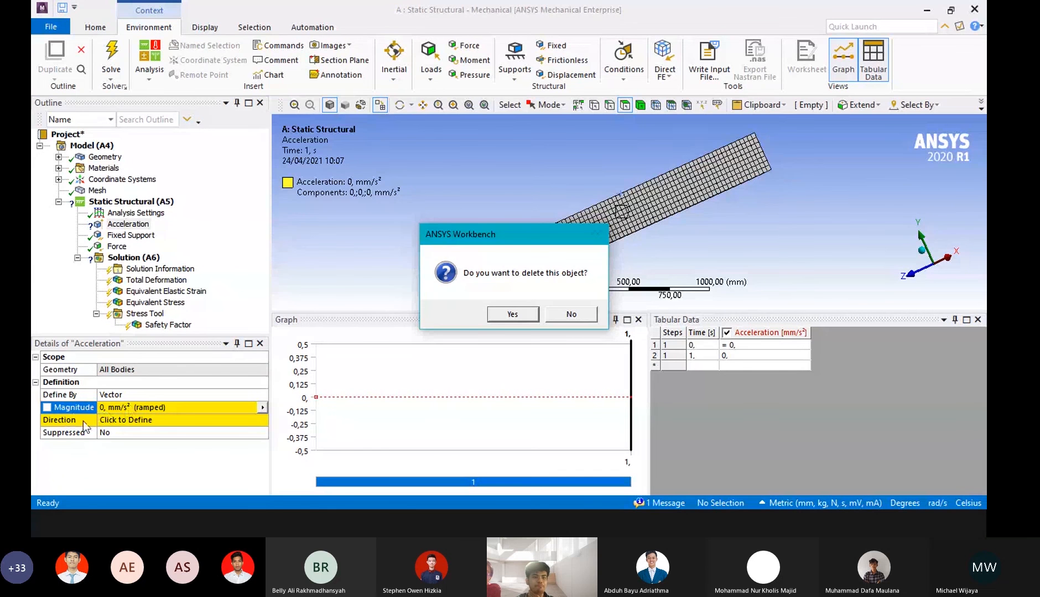
left_click(520, 316)
Insert Standard Earth Gravity in the static structural analysis and delete it again.
right_click(109, 203)
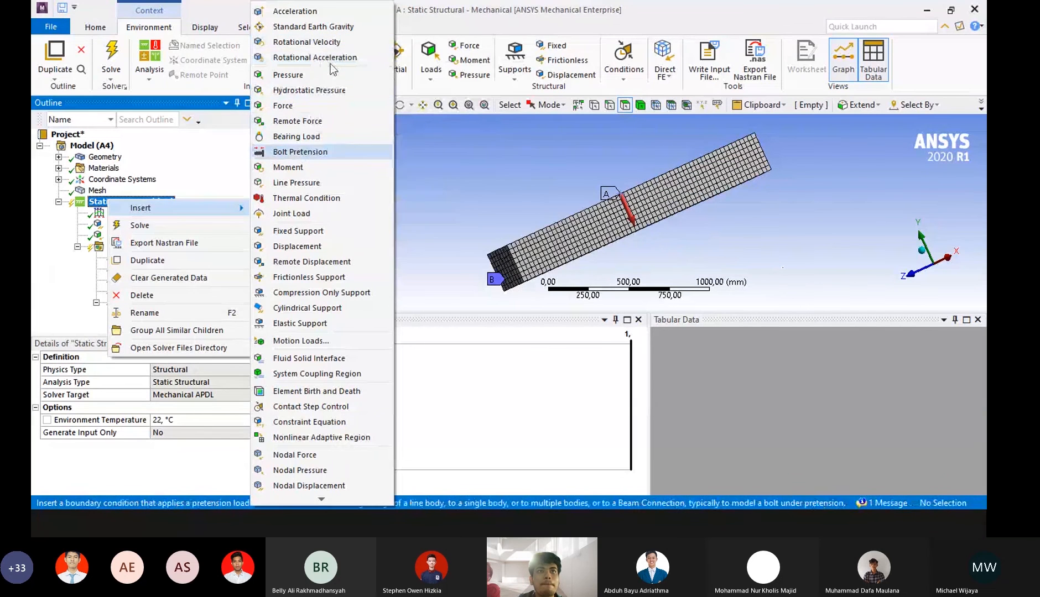
left_click(332, 30)
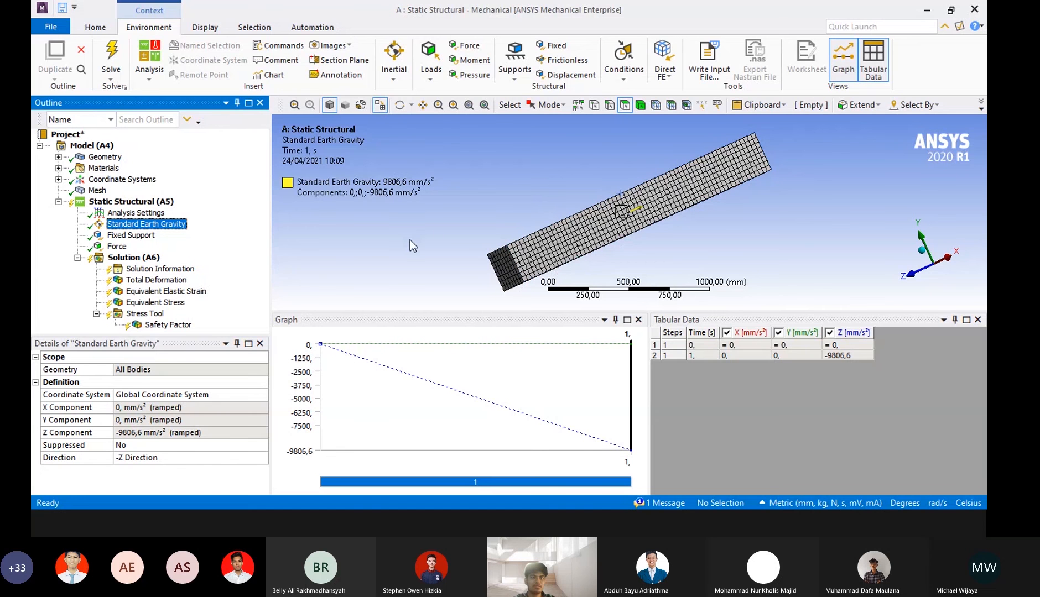
right_click(175, 232)
left_click(202, 304)
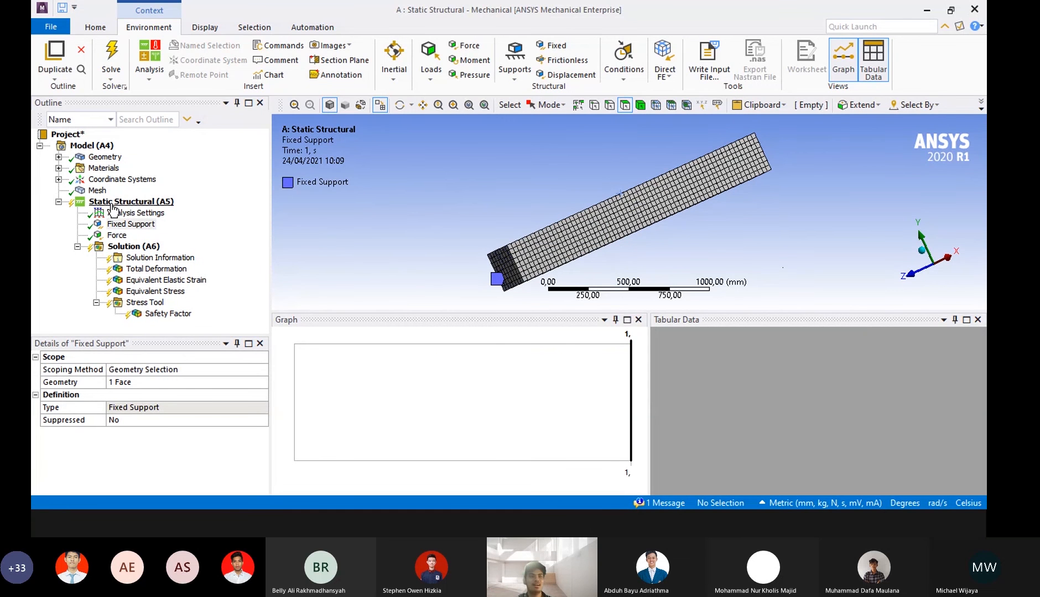
Delete the existing single-face Fixed Support from the static structural analysis.
right_click(126, 224)
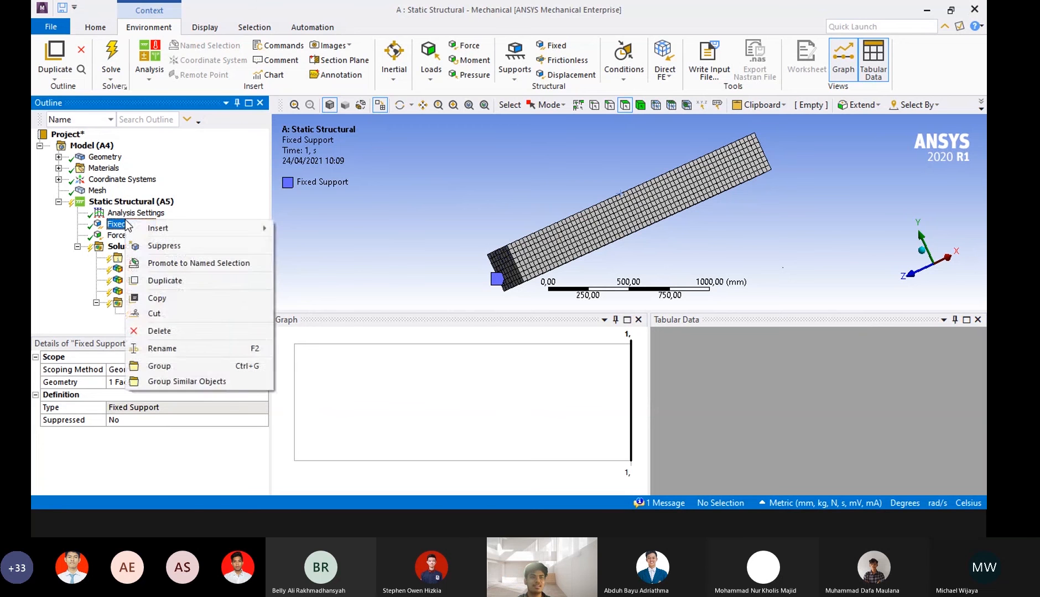
left_click(165, 331)
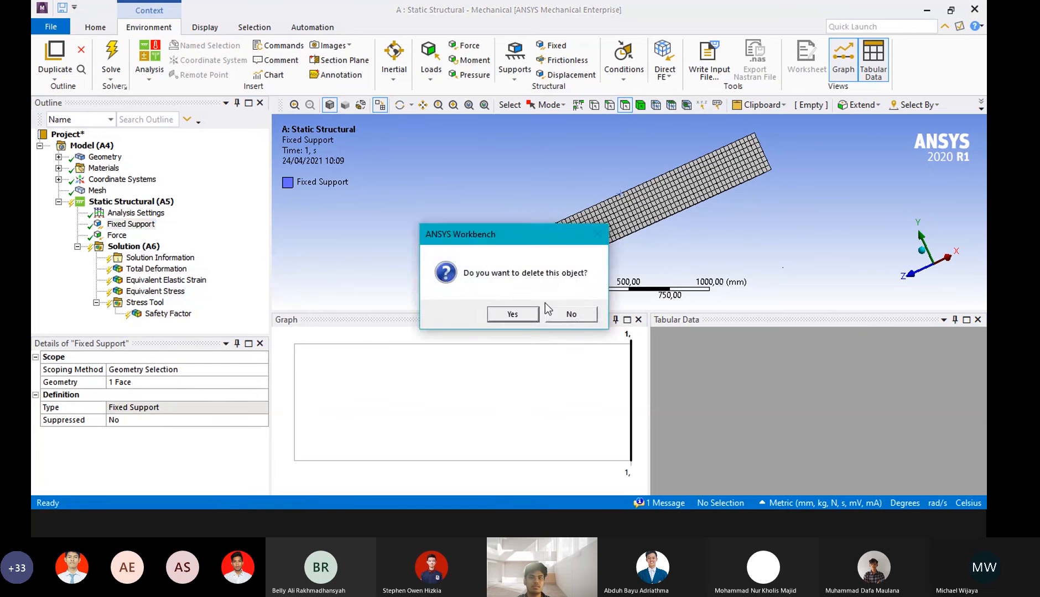
left_click(526, 316)
Insert a new Fixed Support in the static structural analysis.
right_click(142, 217)
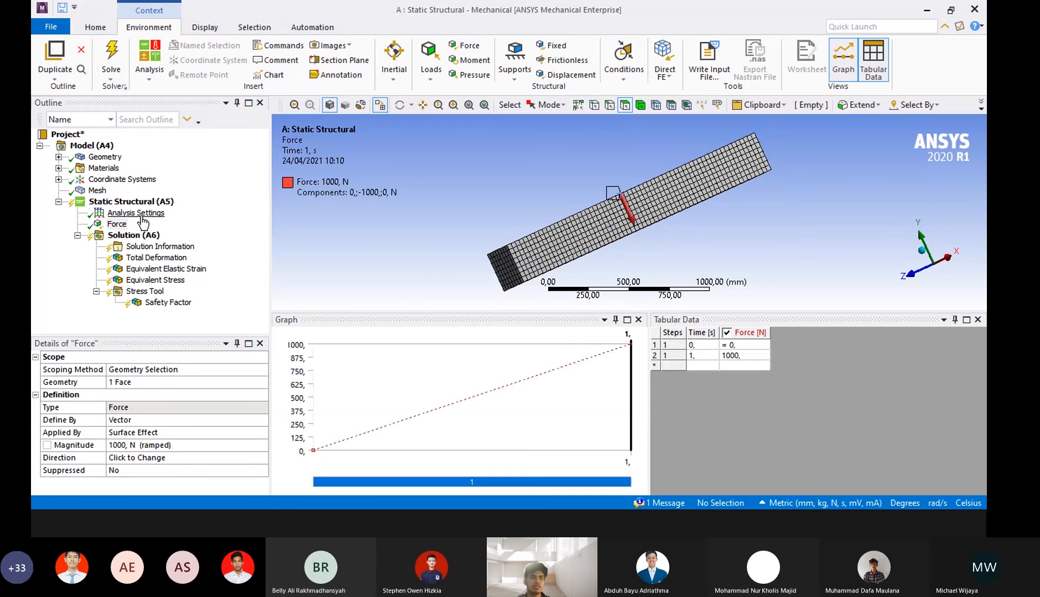
mouse_move(186, 219)
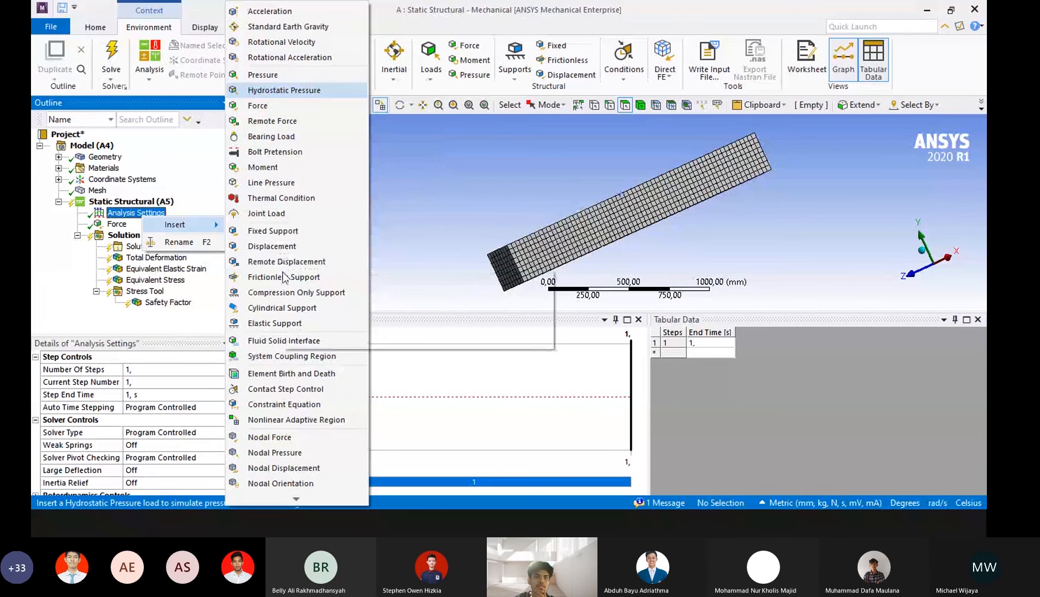
left_click(279, 231)
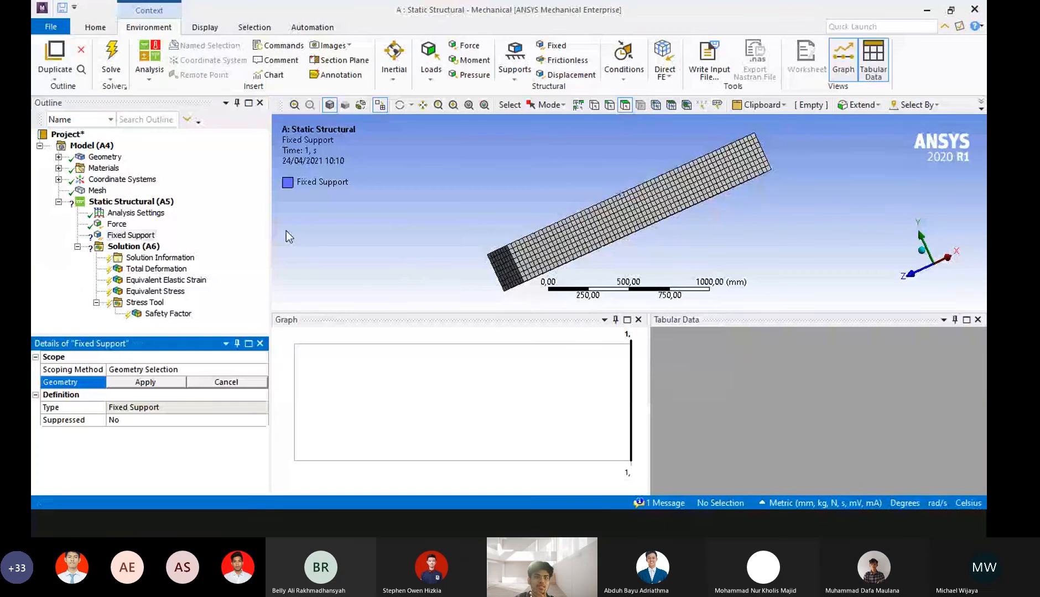
left_click(513, 275)
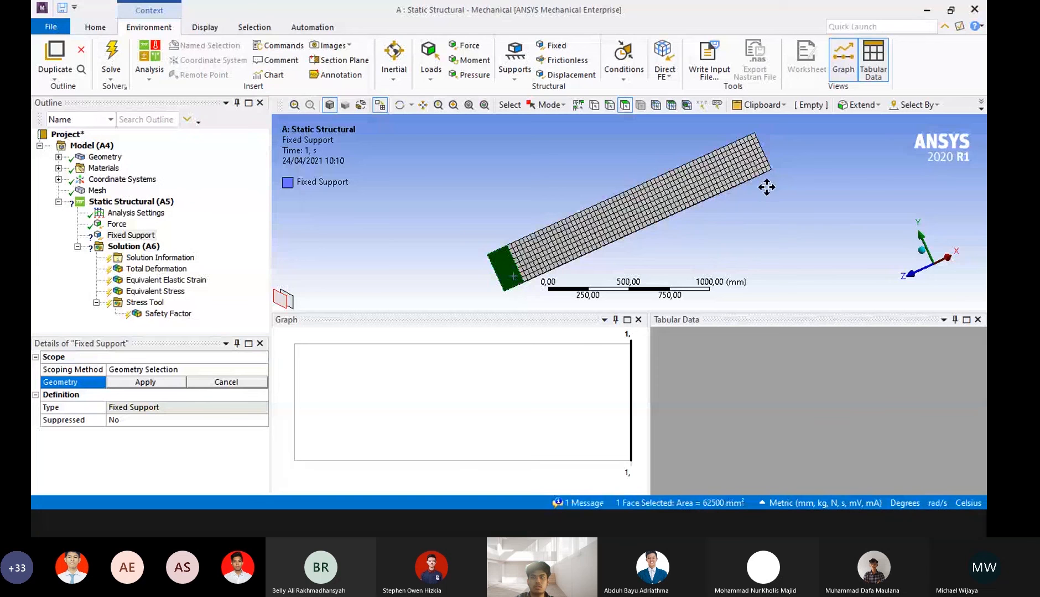
middle_click_drag(767, 186, 628, 203, "ctrl")
scroll(668, 213, "down", 3)
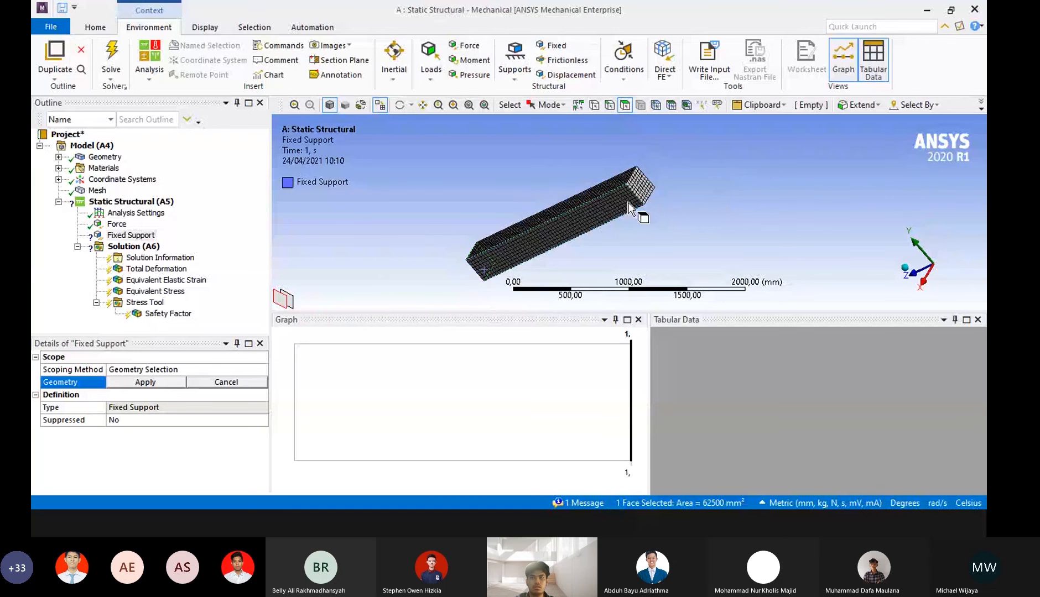
left_click(627, 203, "ctrl")
middle_click_drag(643, 243, 666, 221)
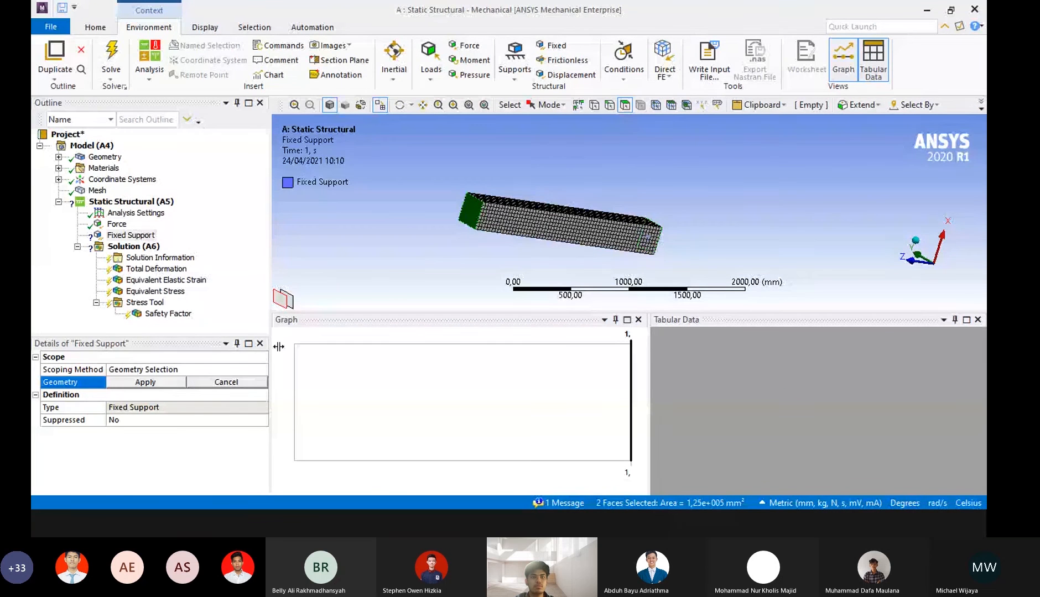
scroll(432, 260, "up", 1)
scroll(433, 260, "up", 1)
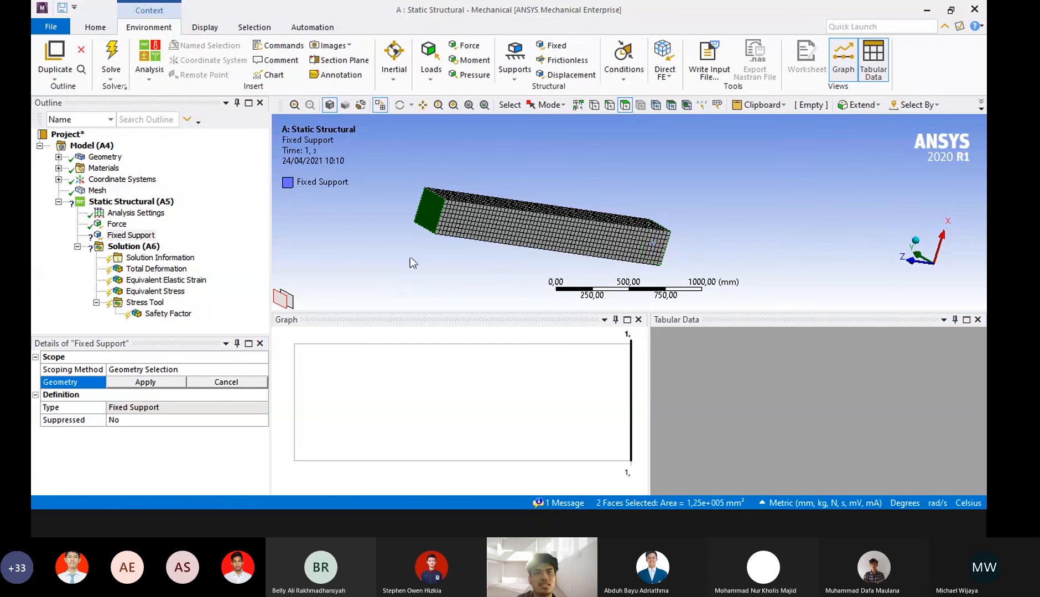
left_click(214, 387)
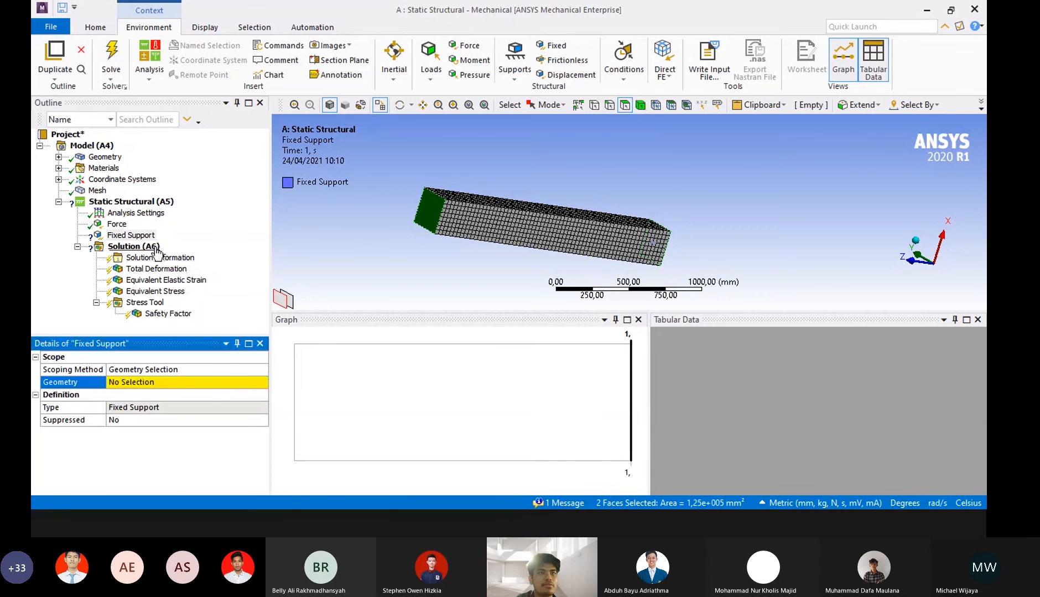
Delete the unscoped Fixed Support from the static structural analysis.
right_click(142, 238)
left_click(177, 331)
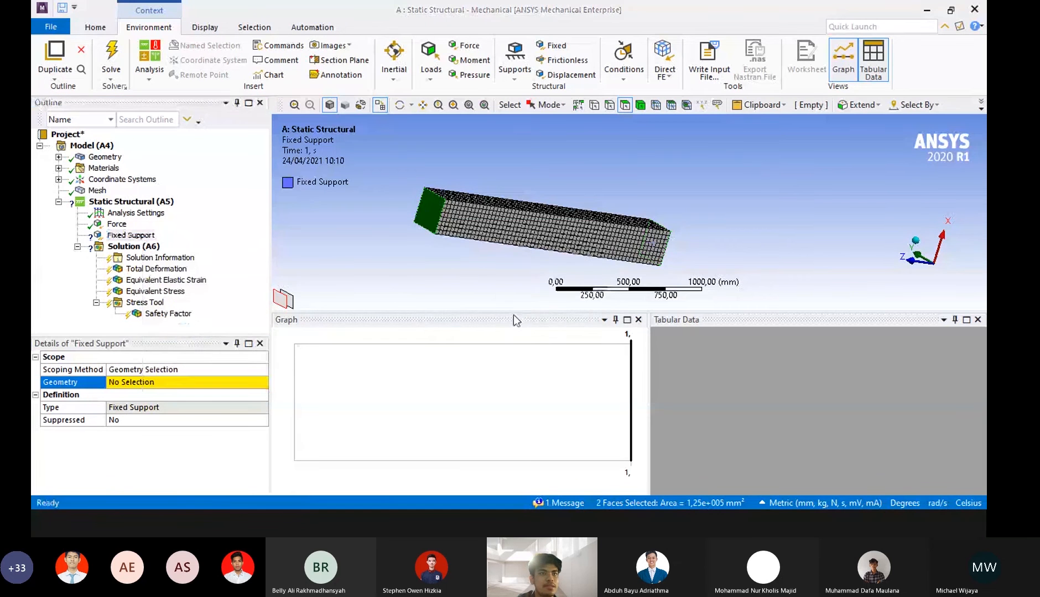
left_click(515, 313)
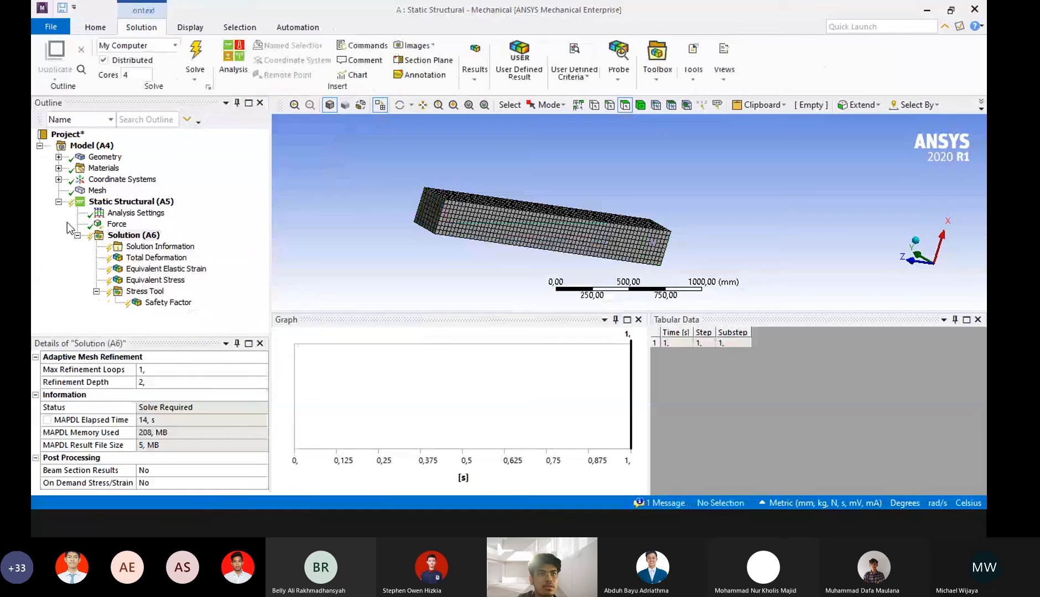
Insert a new Fixed Support in the static structural analysis and scope it to both end faces of the beam.
right_click(130, 202)
mouse_move(139, 209)
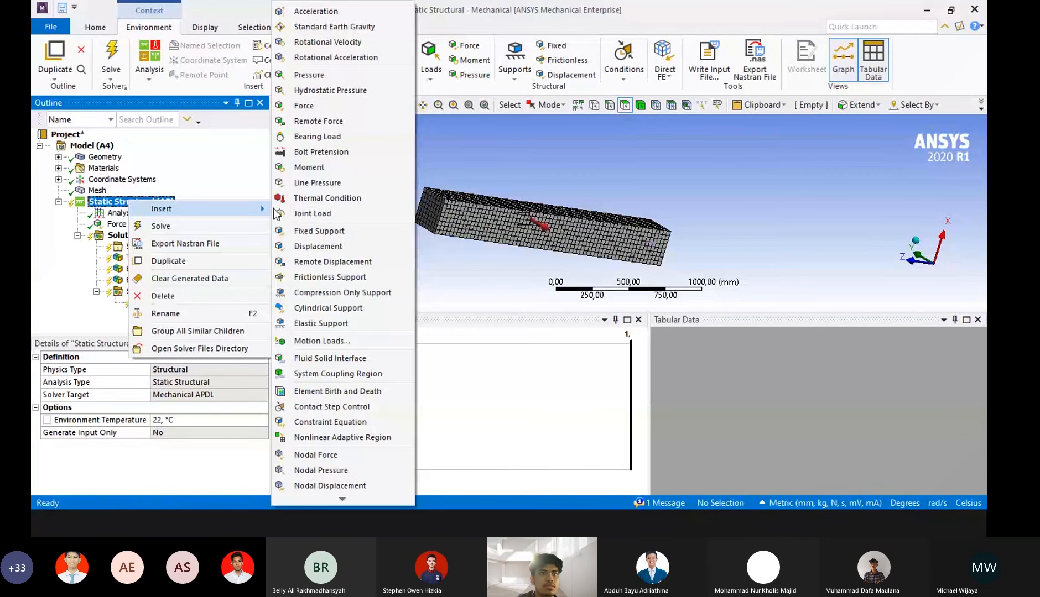
left_click(326, 231)
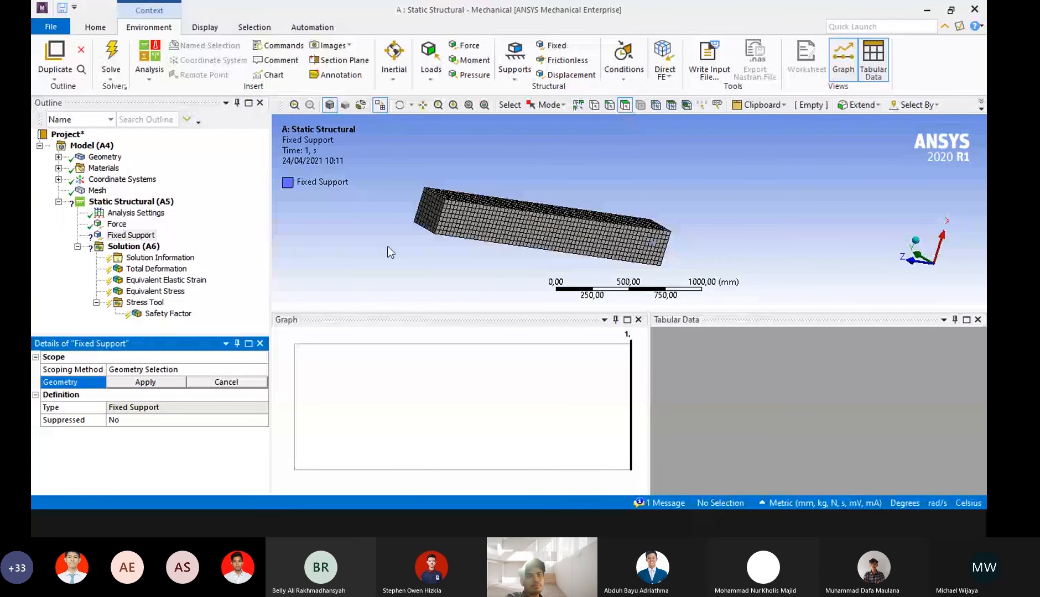
left_click(440, 209)
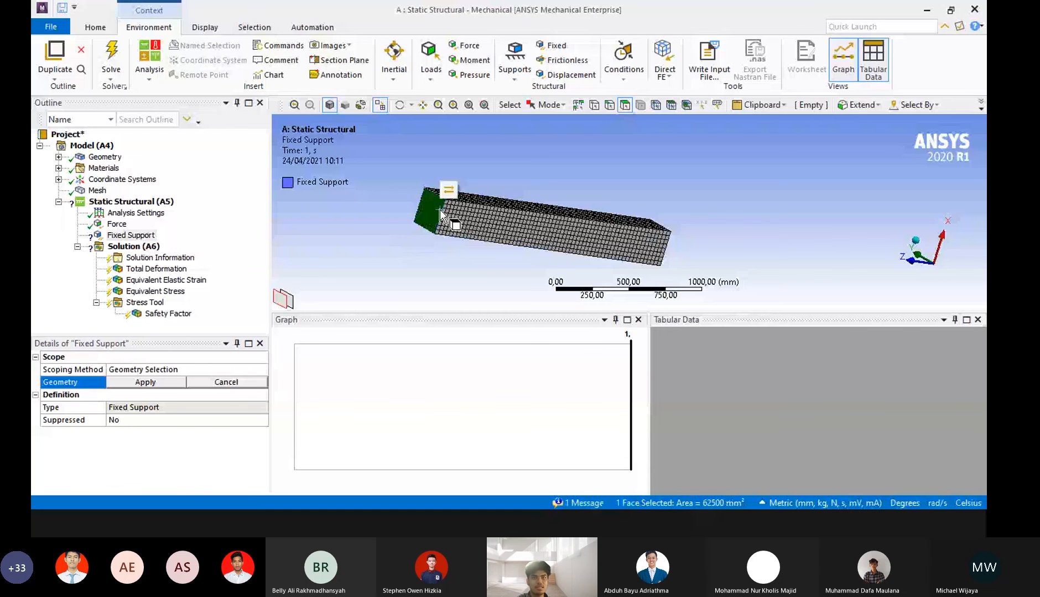
middle_click_drag(728, 213, 640, 261)
left_click(640, 265, "ctrl")
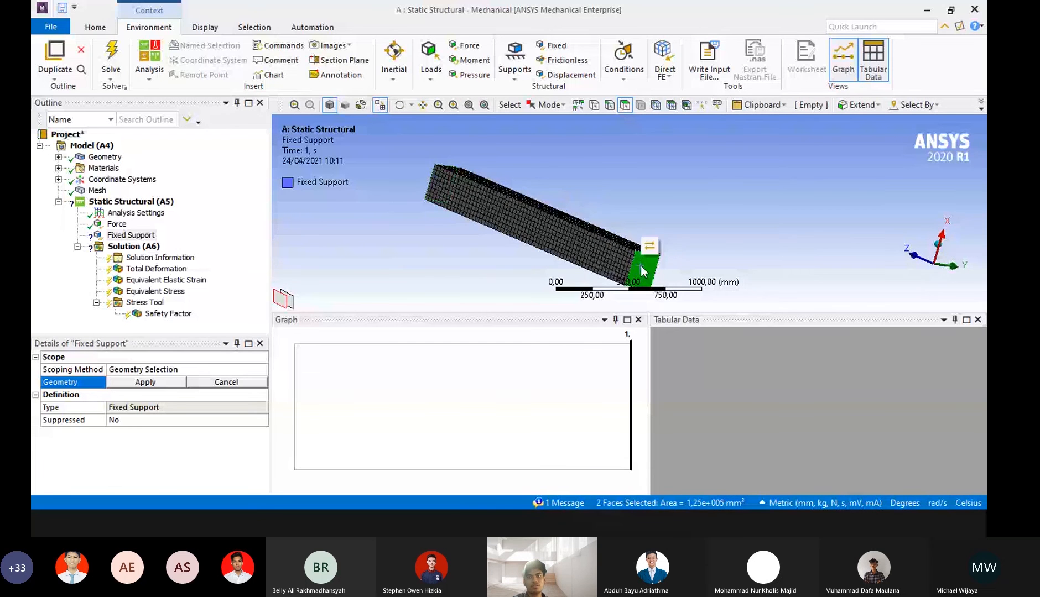
mouse_move(389, 219)
middle_mouse_down()
mouse_move(466, 234)
mouse_move(372, 189)
mouse_move(395, 204)
middle_mouse_up()
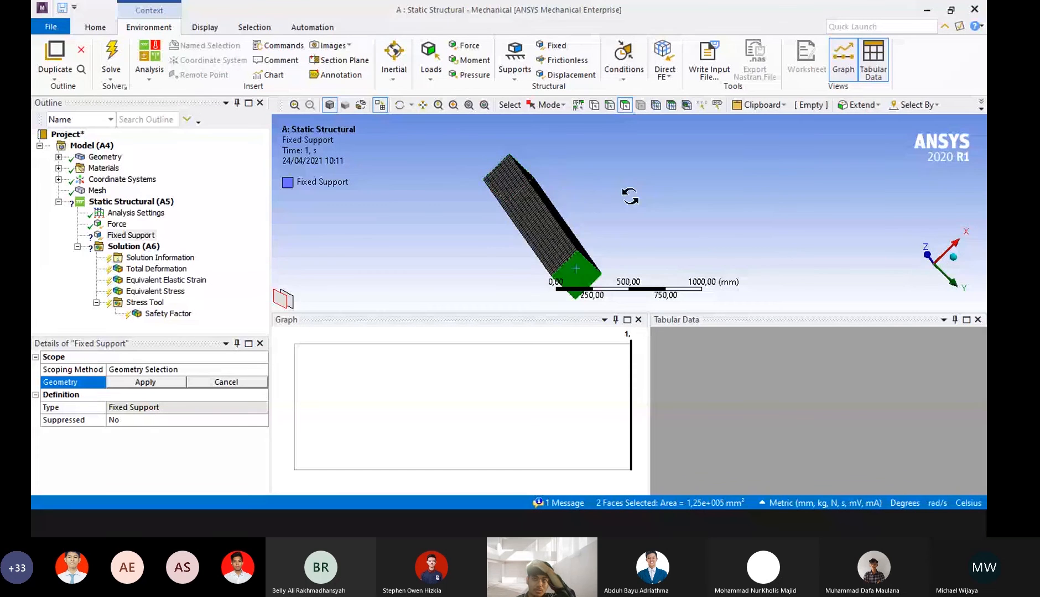
middle_click_drag(631, 197, 585, 206)
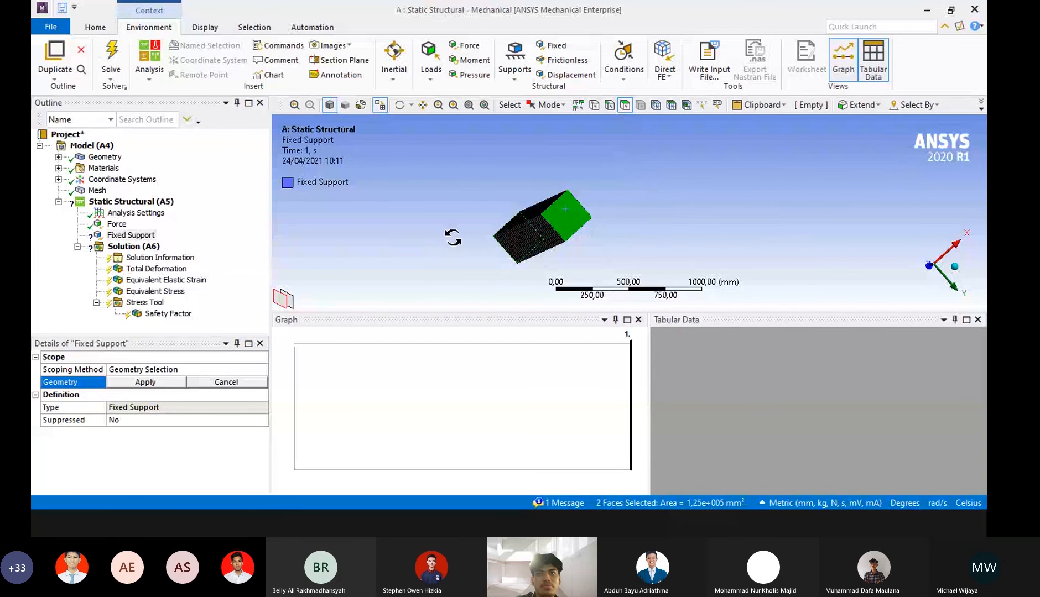
middle_click_drag(453, 238, 496, 221)
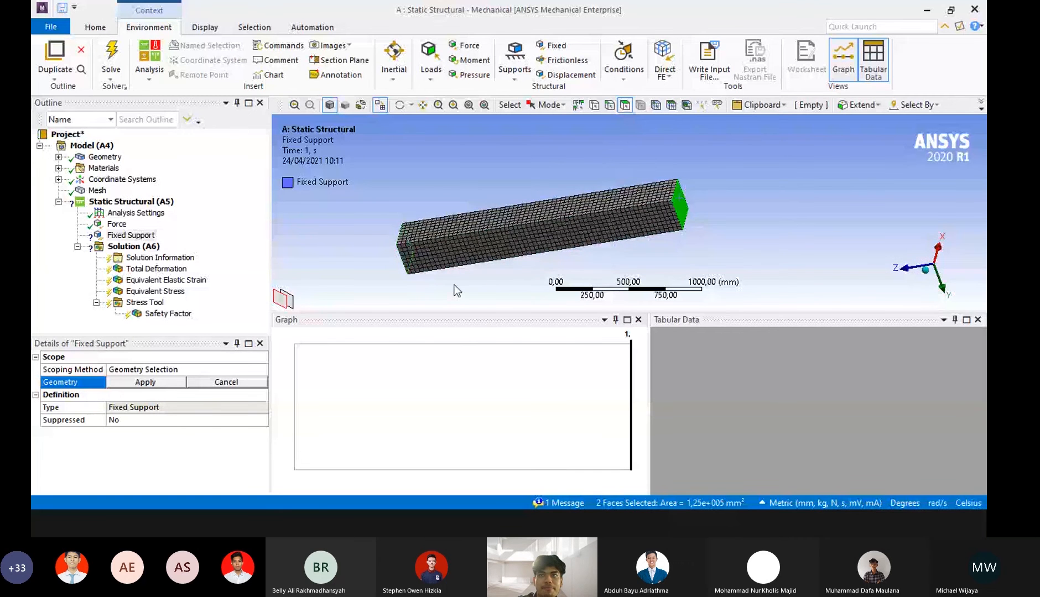
left_click(152, 384)
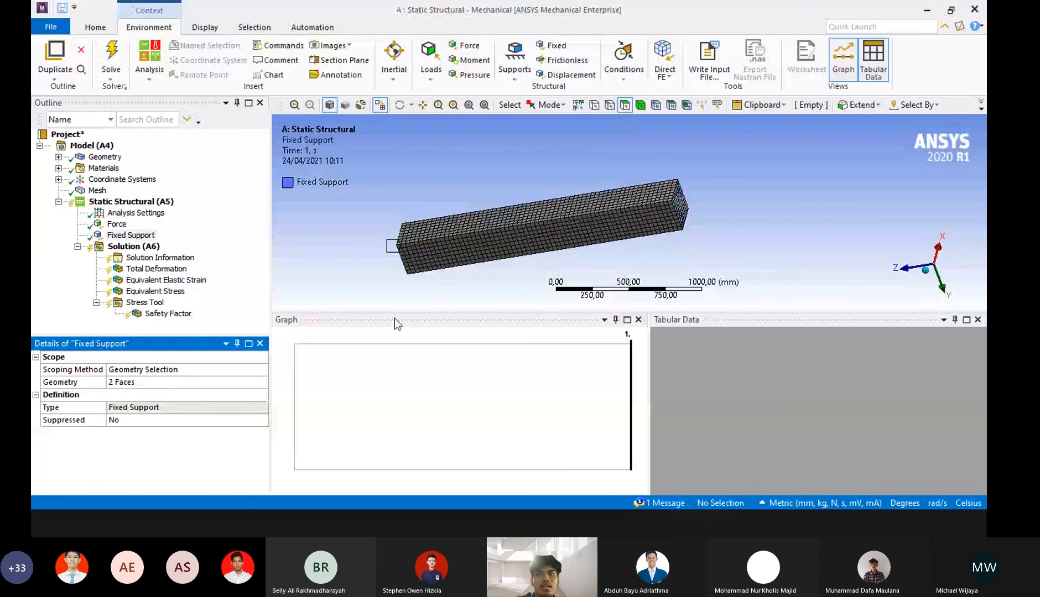
Check the support's placement at the beam ends and solve the static structural analysis.
left_click(344, 255)
middle_click_drag(345, 255, 465, 239)
scroll(465, 240, "down", 3)
scroll(466, 240, "up", 3)
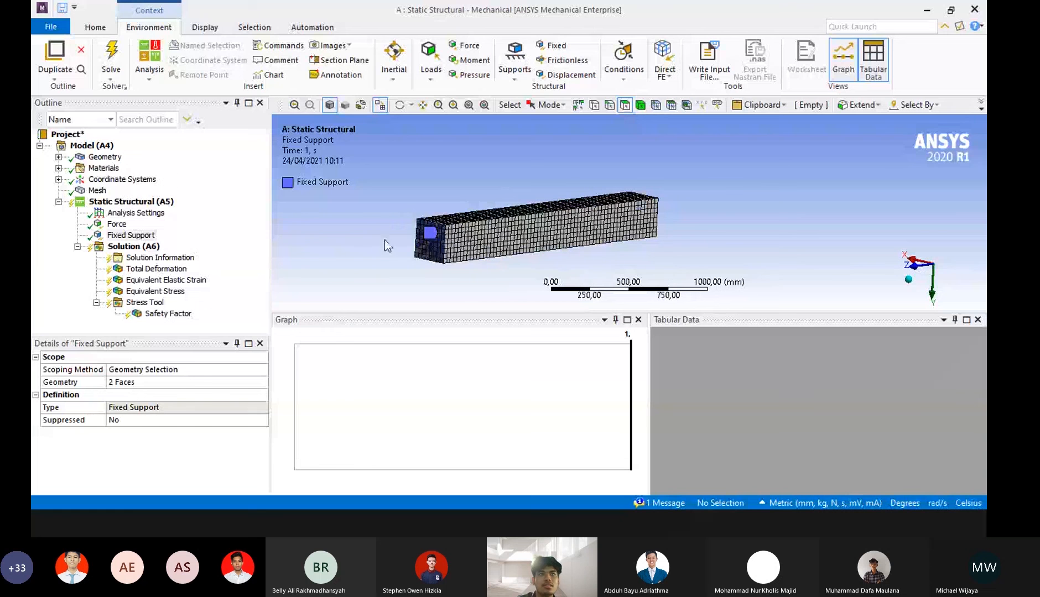
left_click(121, 54)
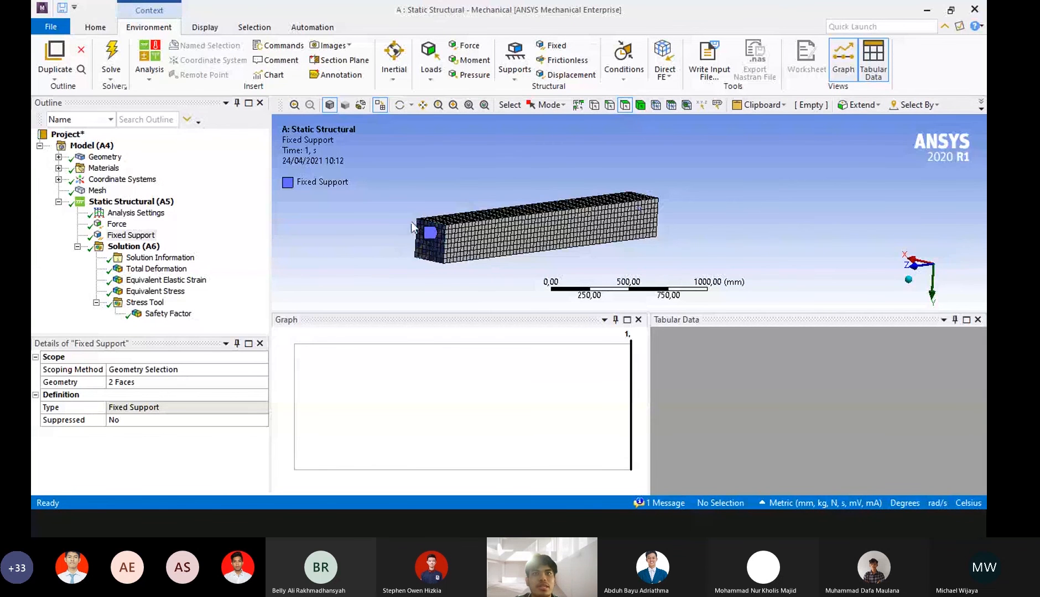
Show the Total Deformation result and examine the beam's deflected shape from several angles.
left_click(138, 270)
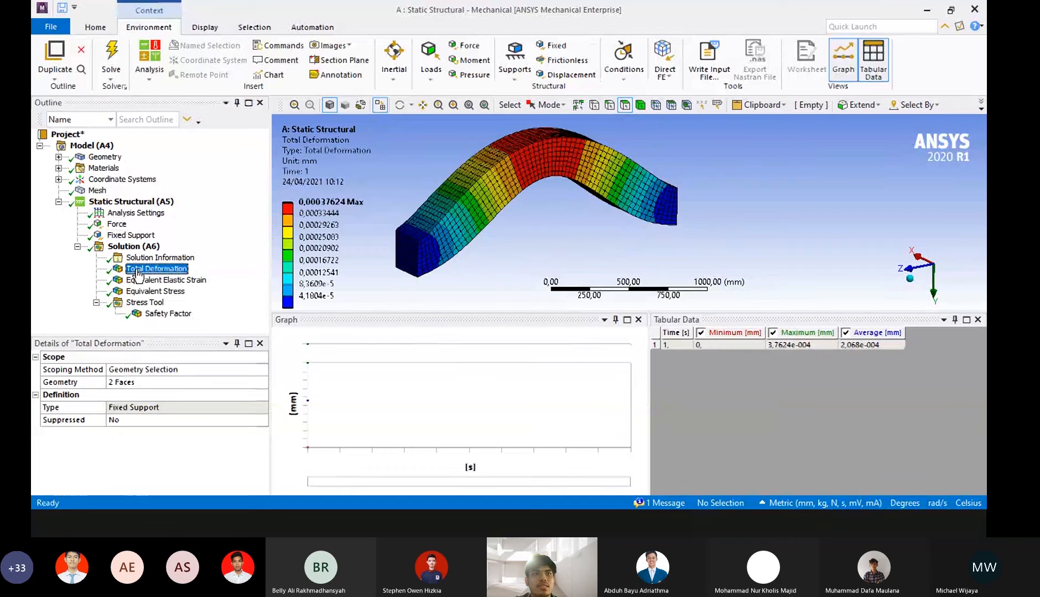
left_click(318, 272)
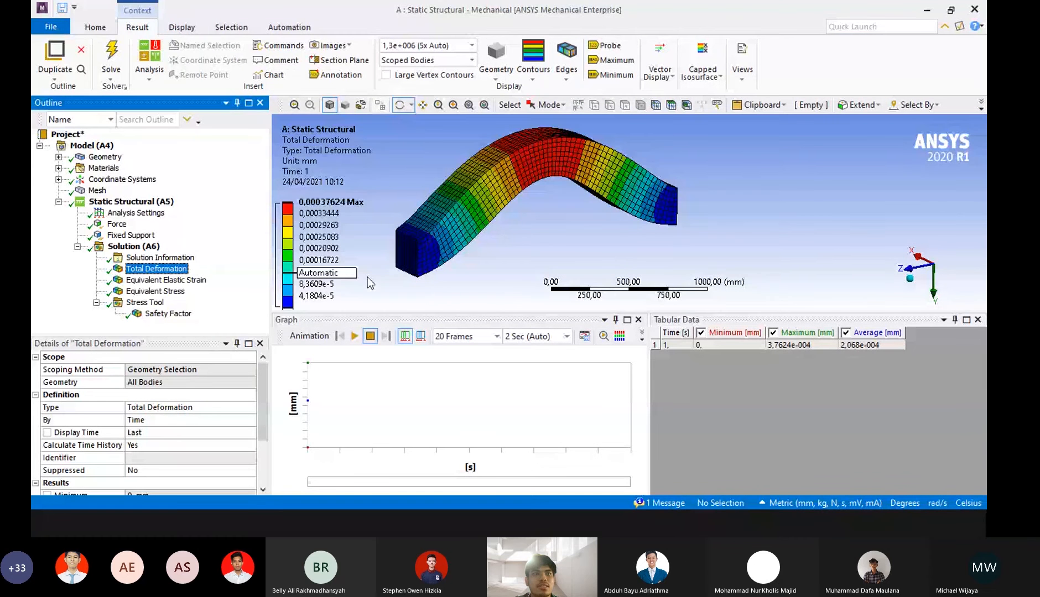
left_click_drag(367, 277, 687, 242)
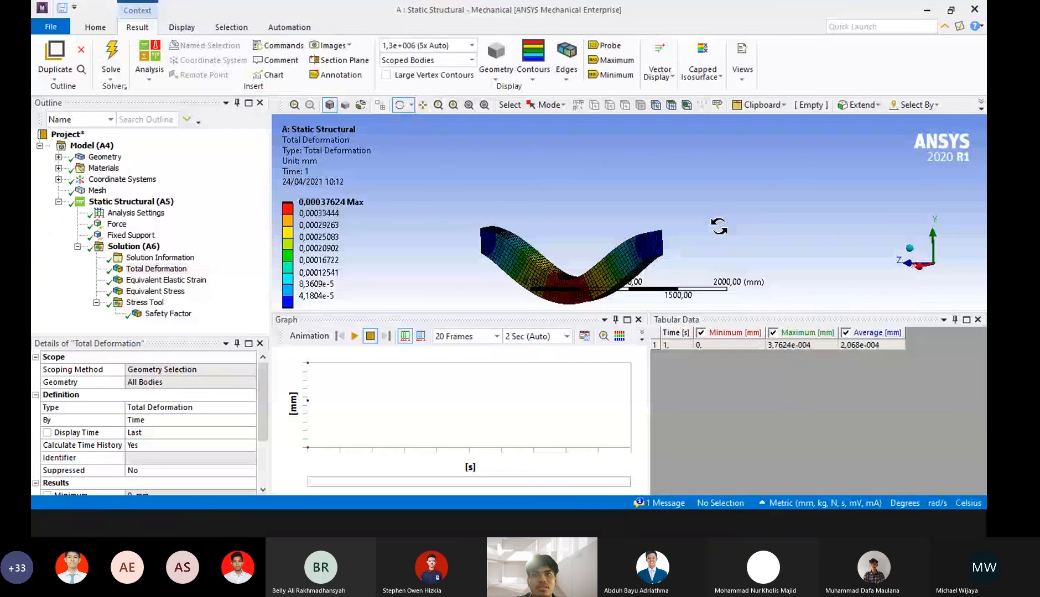
left_click_drag(719, 226, 608, 237)
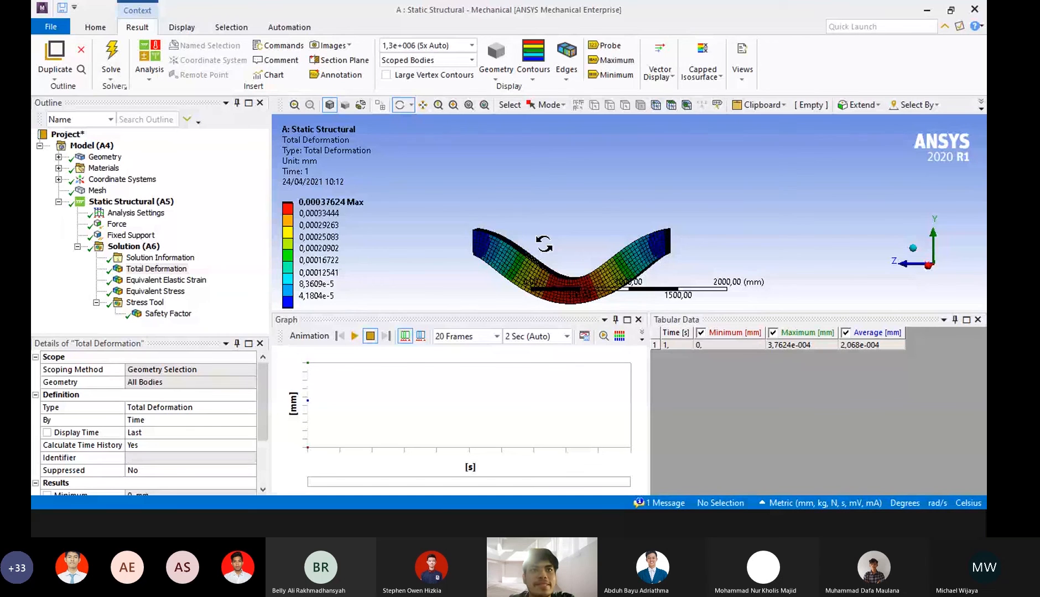
Examine the Equivalent Elastic Strain and Equivalent Stress results along the beam.
left_click(143, 281)
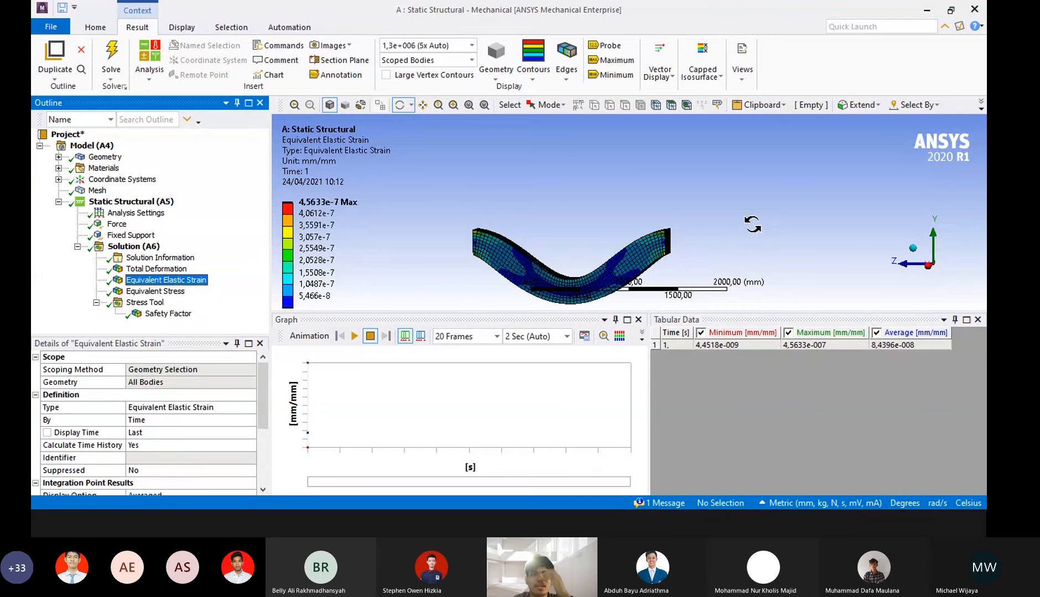
left_click_drag(753, 224, 702, 243)
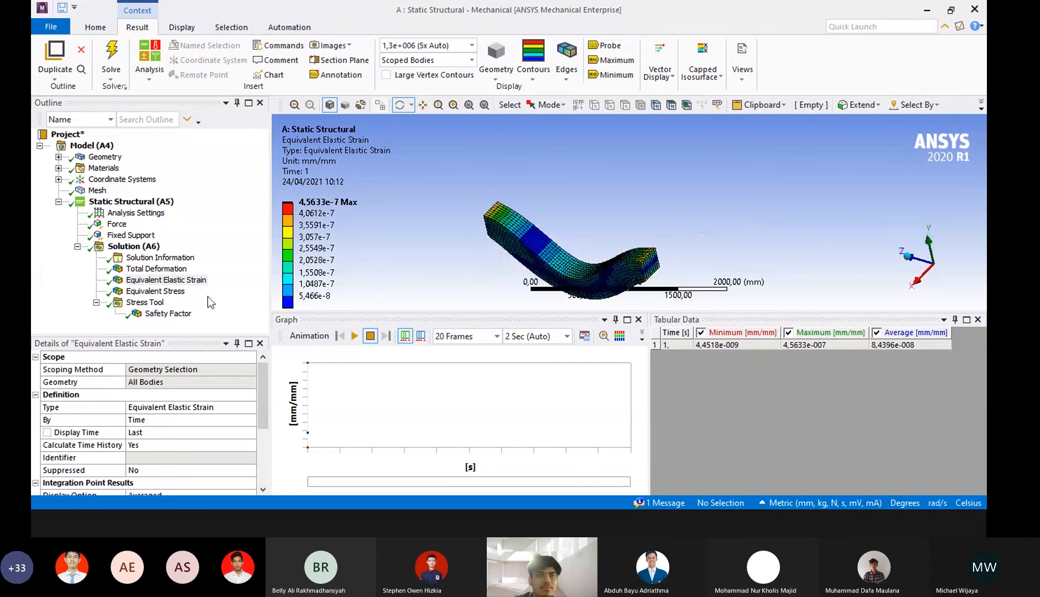
left_click(155, 291)
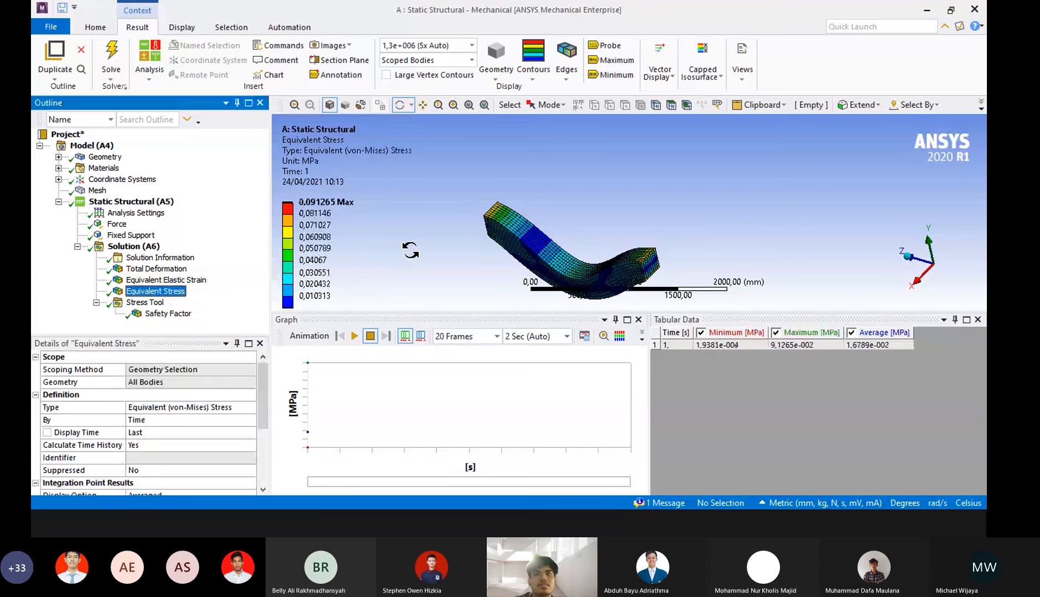
left_click_drag(572, 241, 539, 224)
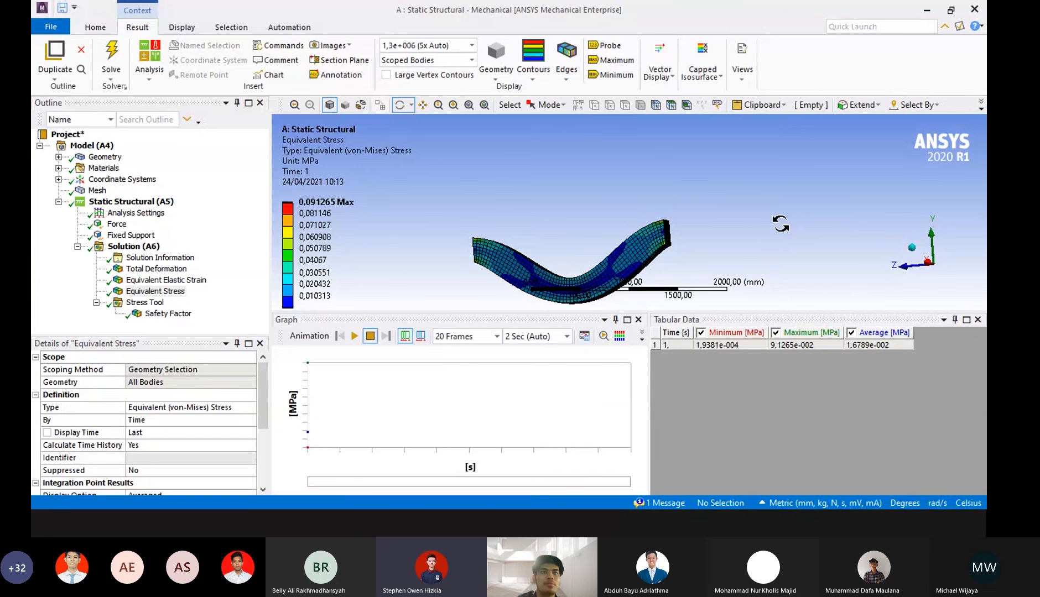
Review the Total Deformation result again and display the Safety Factor result.
left_click(140, 270)
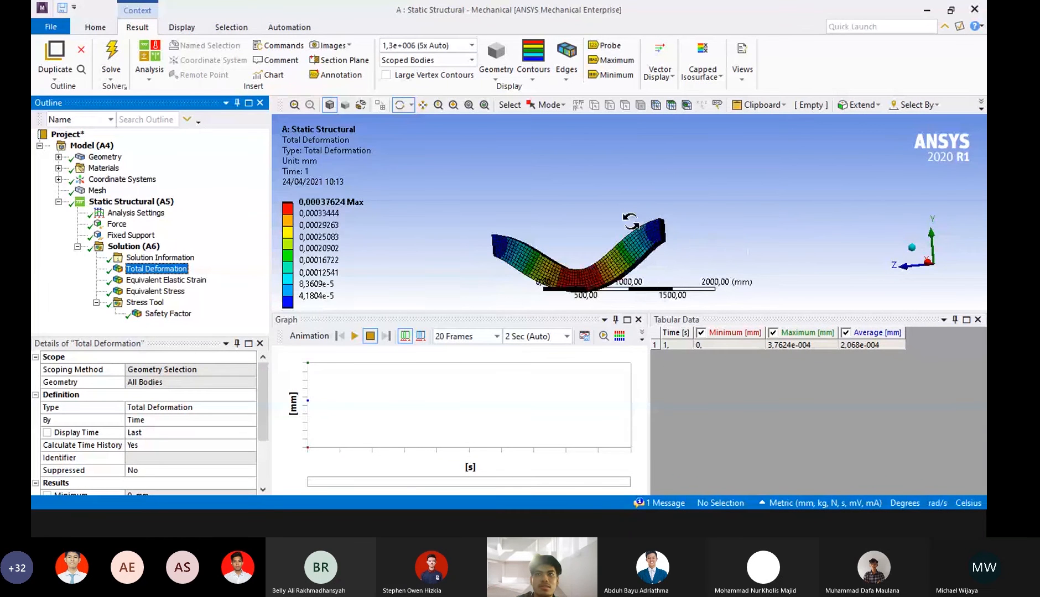
left_click_drag(624, 216, 614, 219)
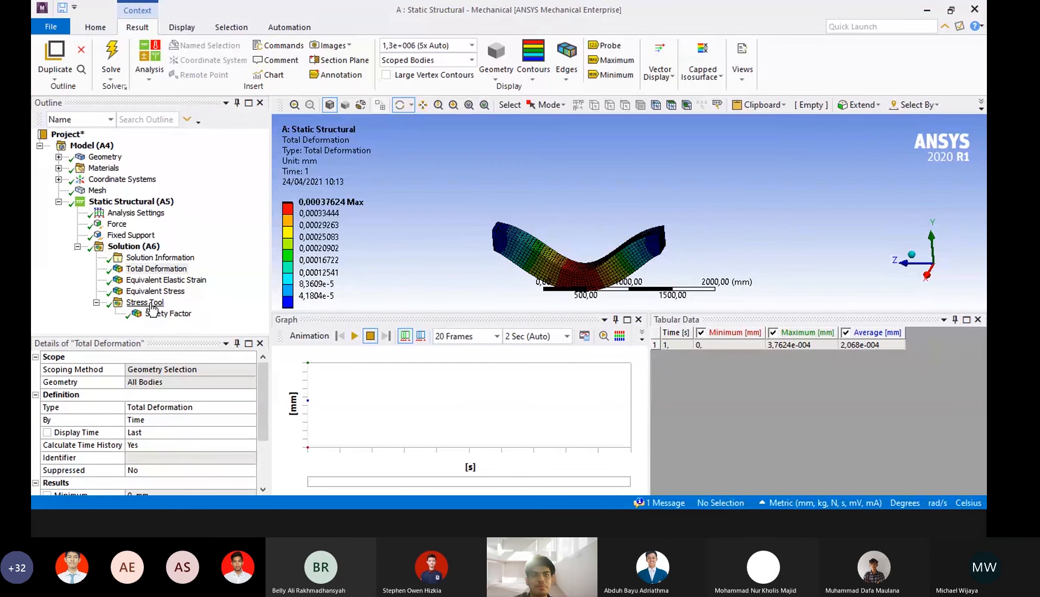
left_click(162, 314)
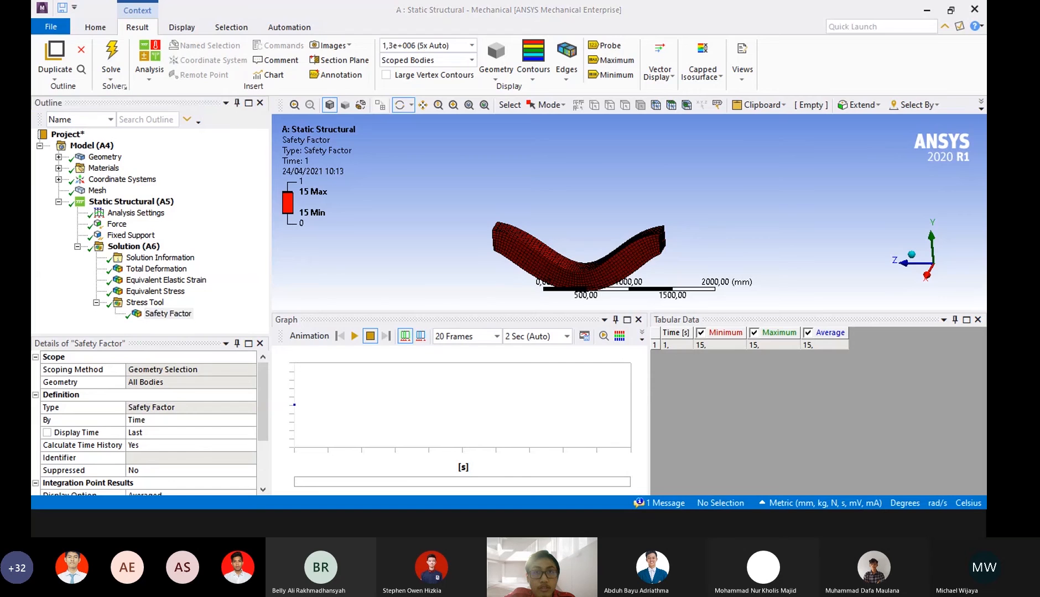
Close the Mechanical window and the Engineering Data workspace, returning to the Workbench project schematic.
key("alt+Tab")
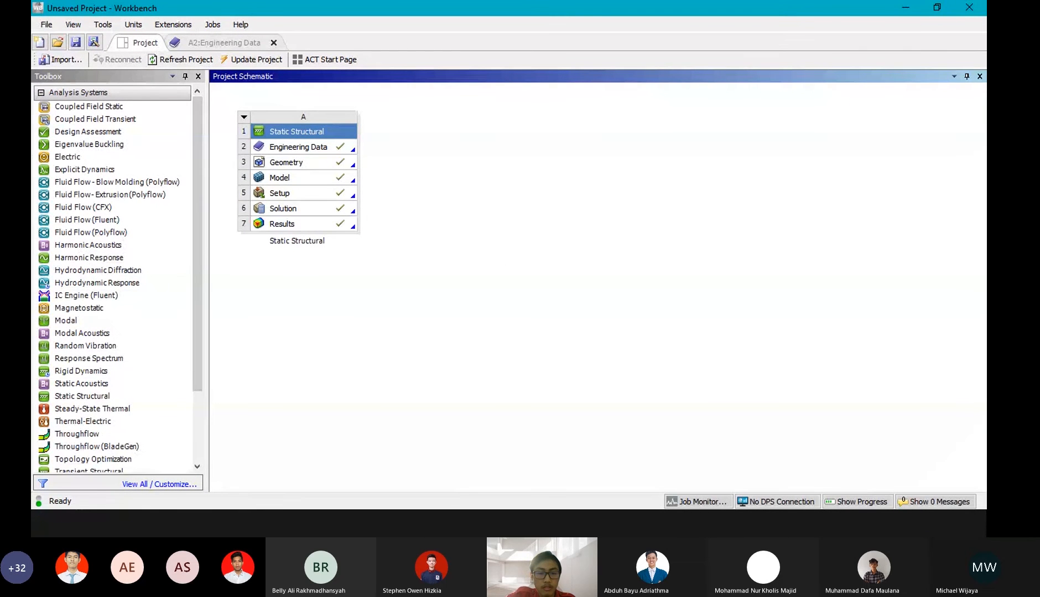
key("alt+Tab")
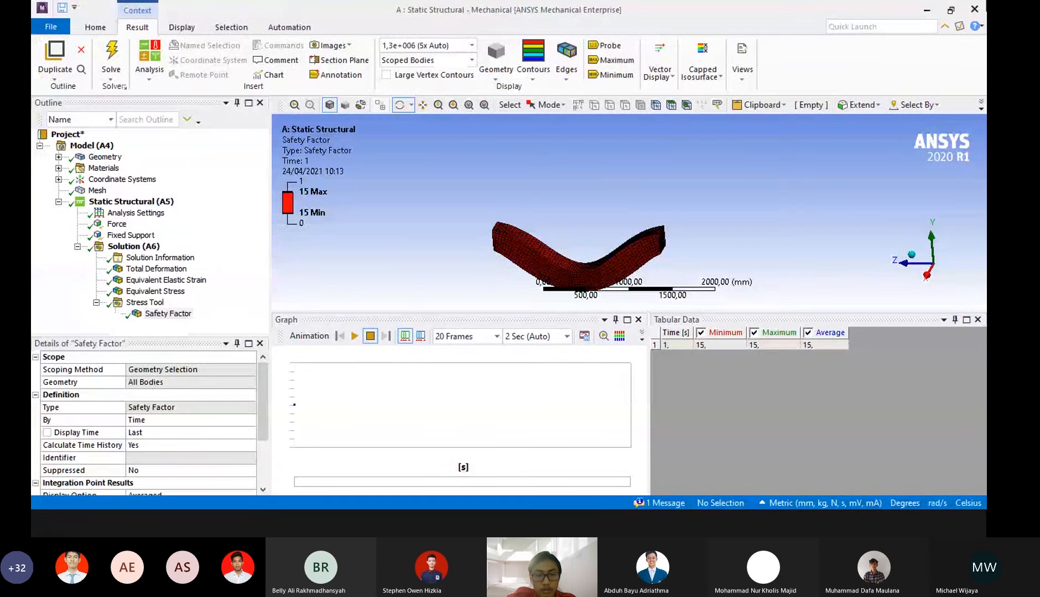
left_click(972, 15)
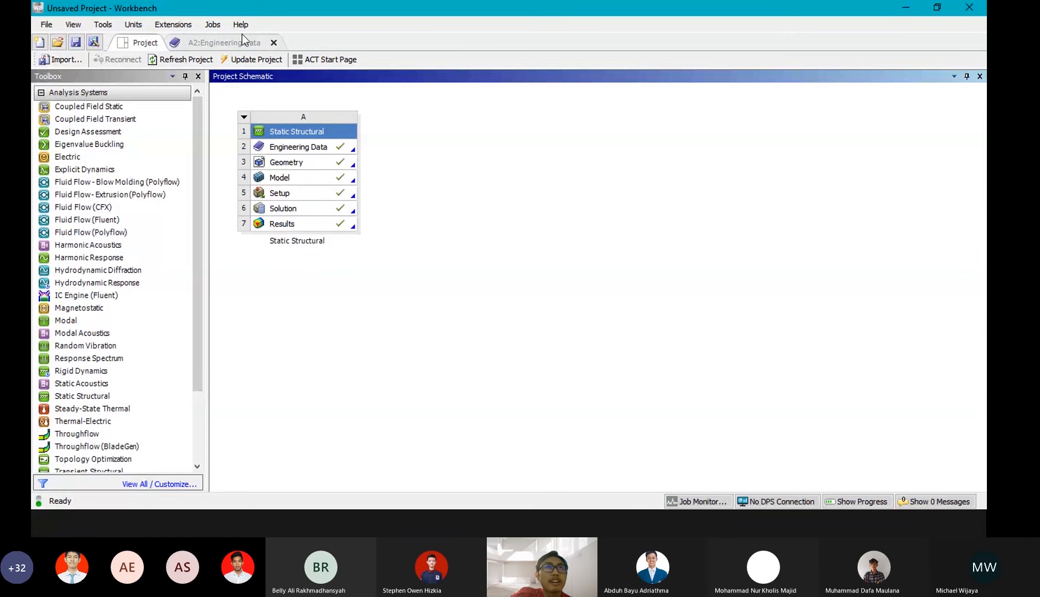
left_click(273, 42)
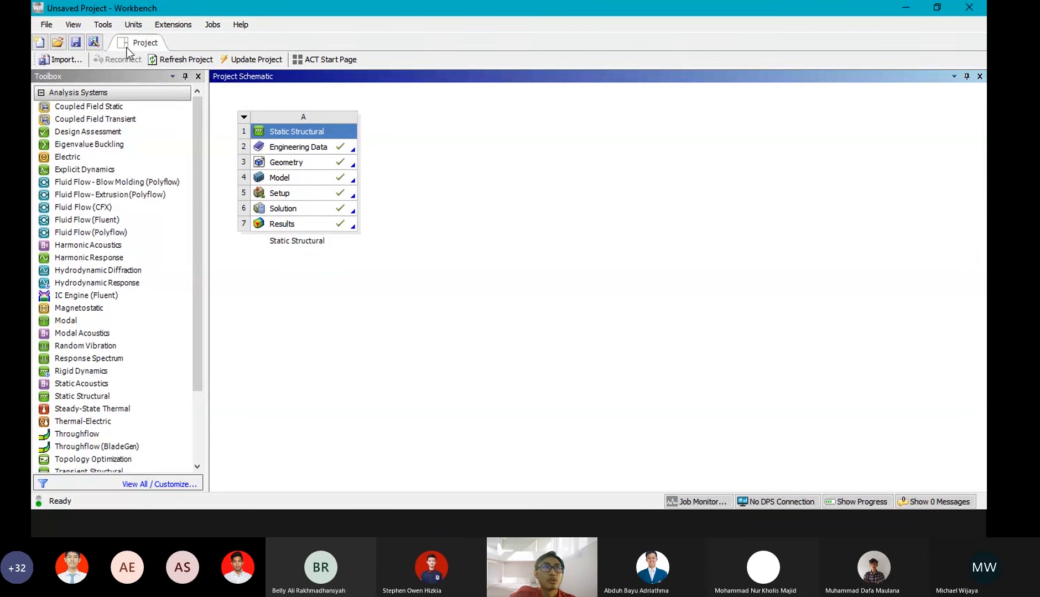
Start a new project and add a Static Structural analysis system to its schematic.
left_click(51, 25)
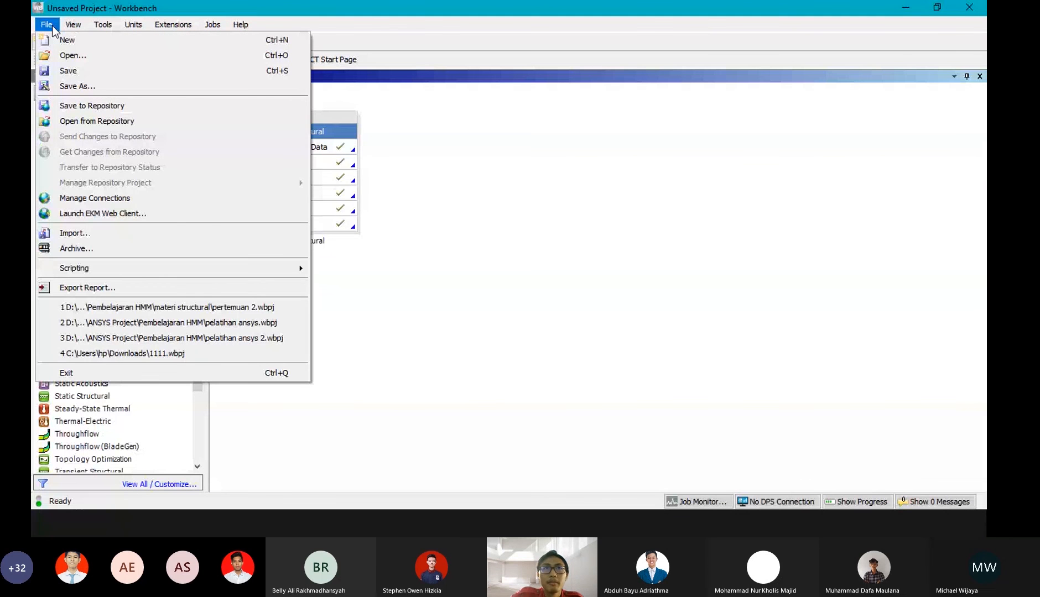
left_click(53, 28)
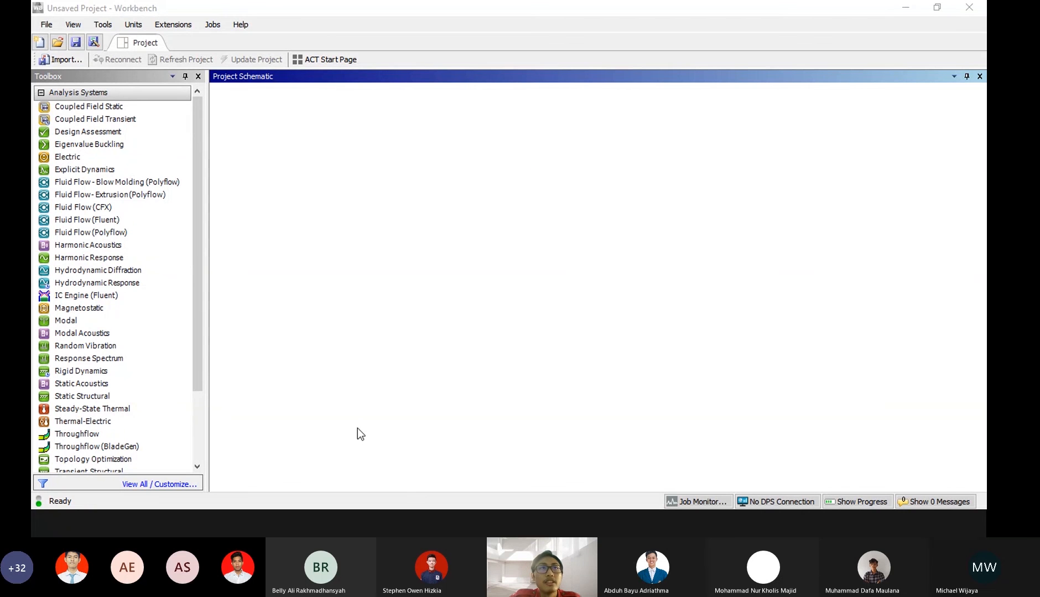
double_click(83, 396)
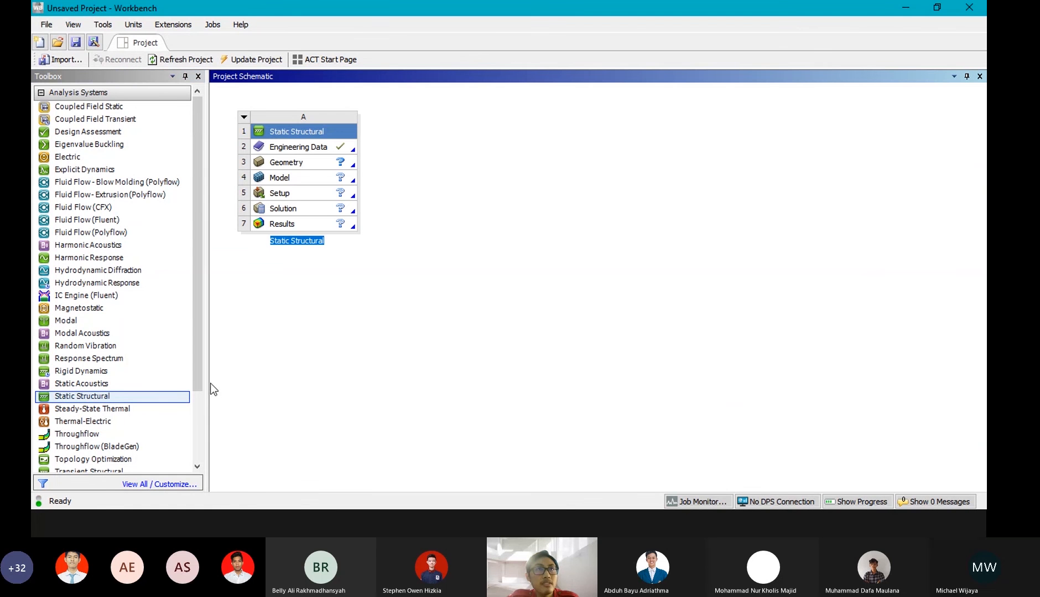
Import the Heat exchanger.IGS file as the geometry of the Static Structural system.
left_click(279, 327)
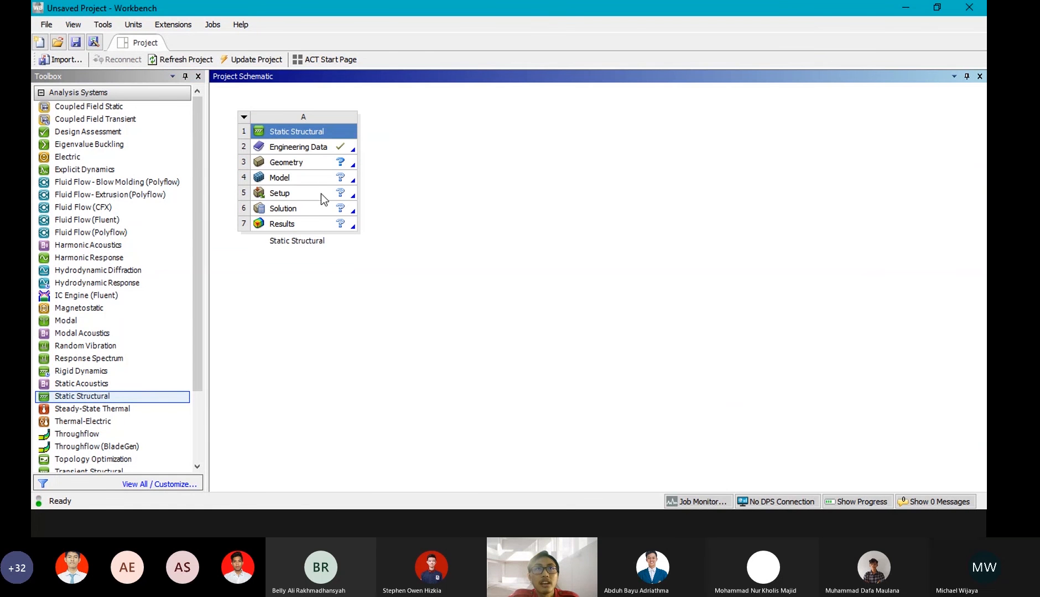
left_click(321, 161)
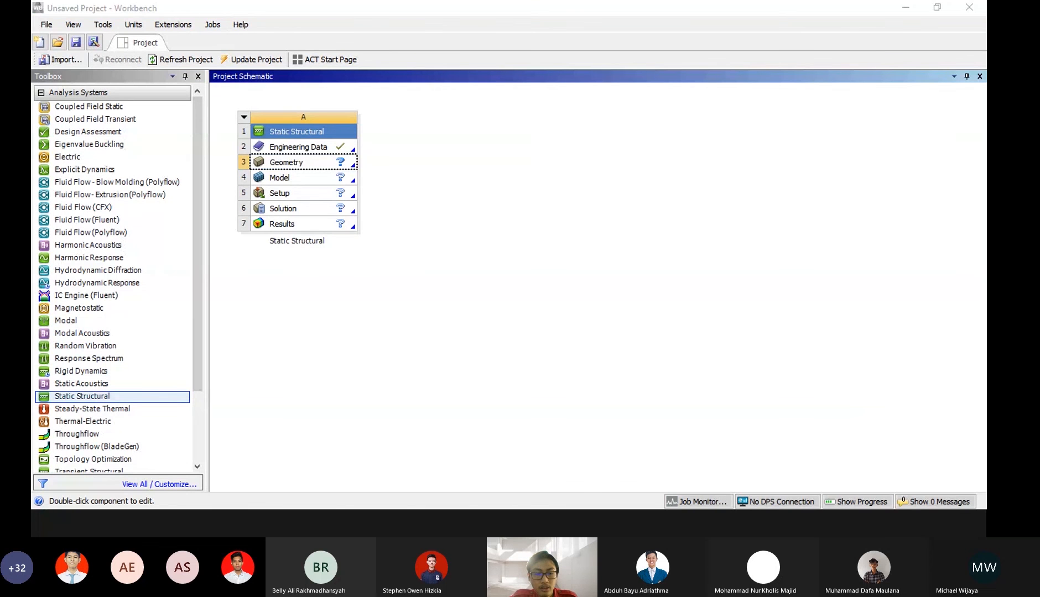
left_click(331, 168)
right_click(329, 168)
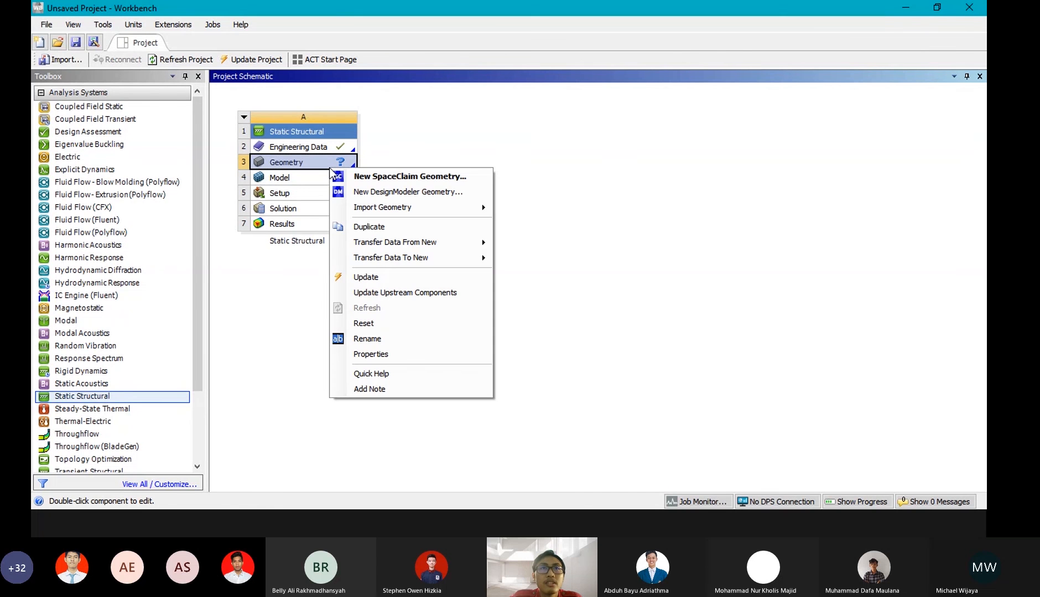
mouse_move(440, 208)
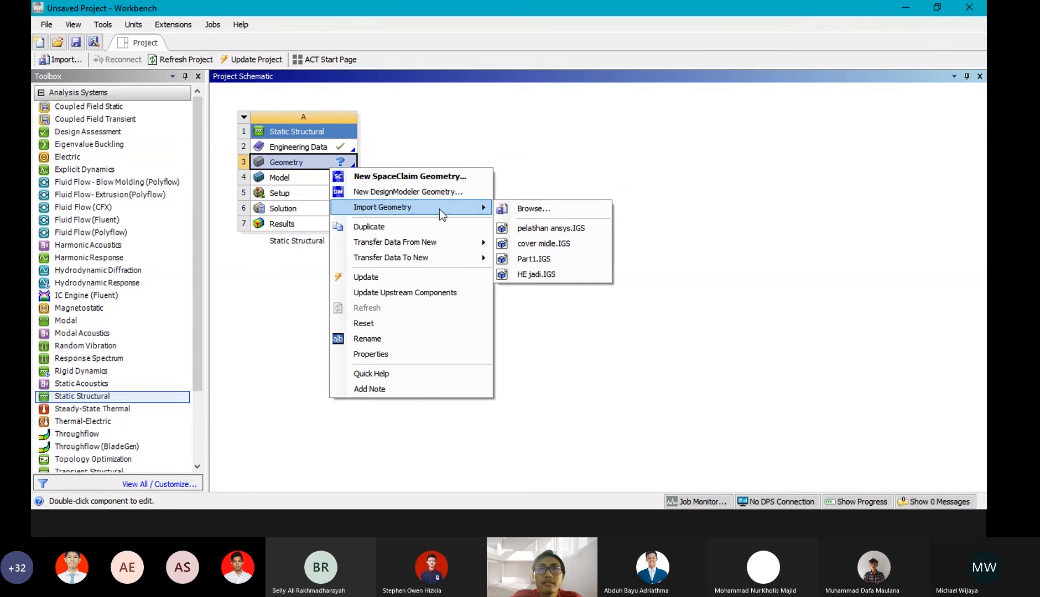
left_click(513, 209)
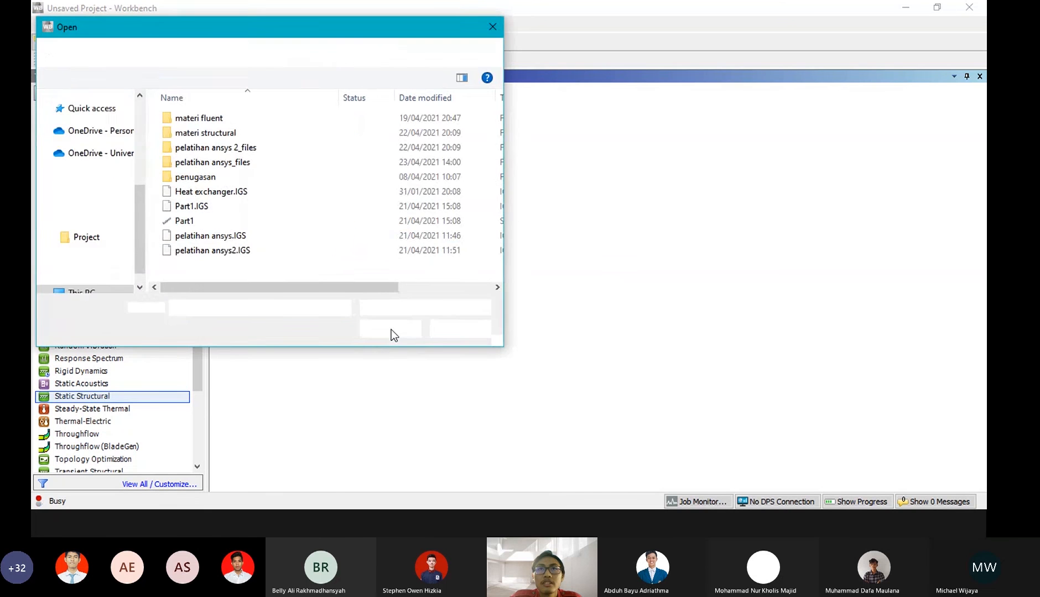
left_click(276, 195)
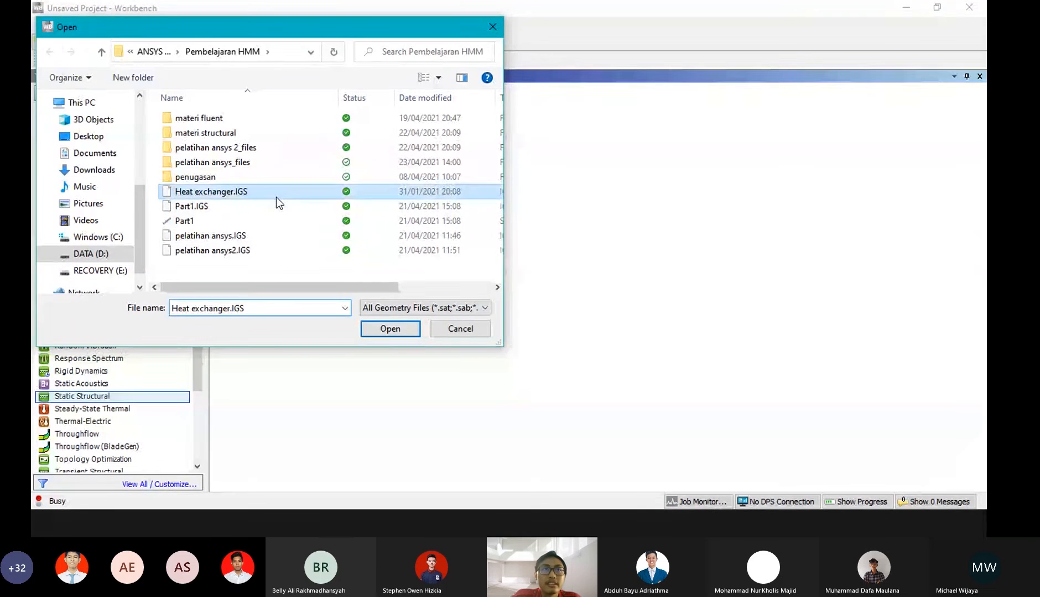
left_click(416, 328)
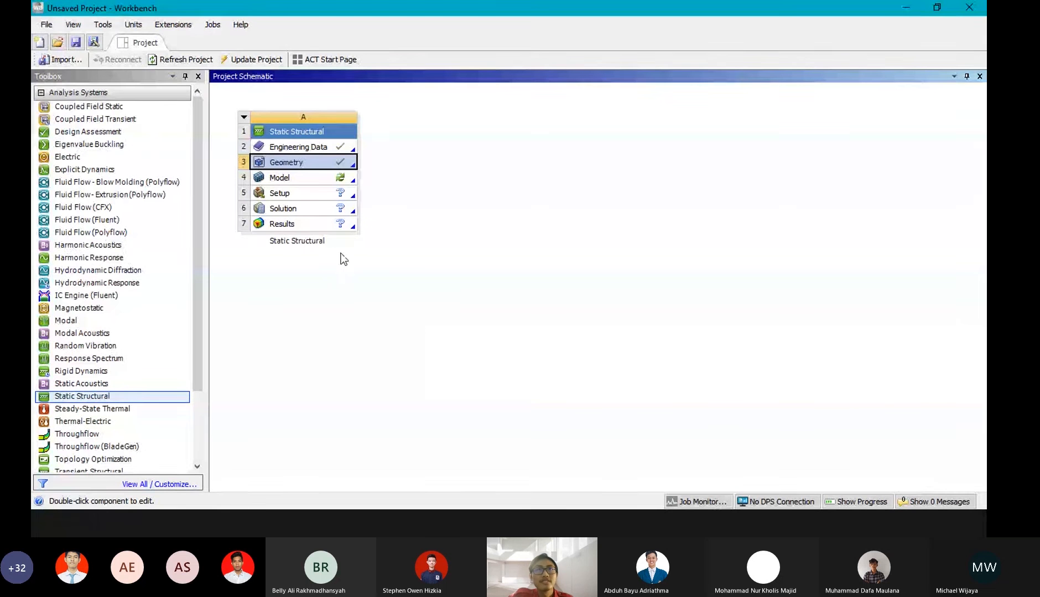
Review Structural Steel in the General Materials library of the system's Engineering Data sources.
double_click(326, 148)
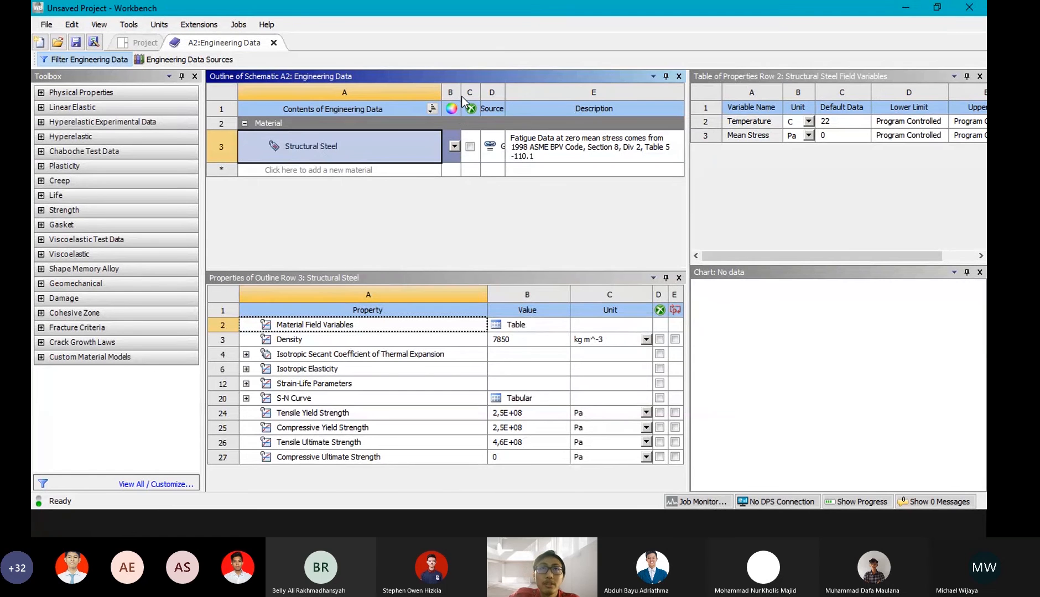
right_click(338, 152)
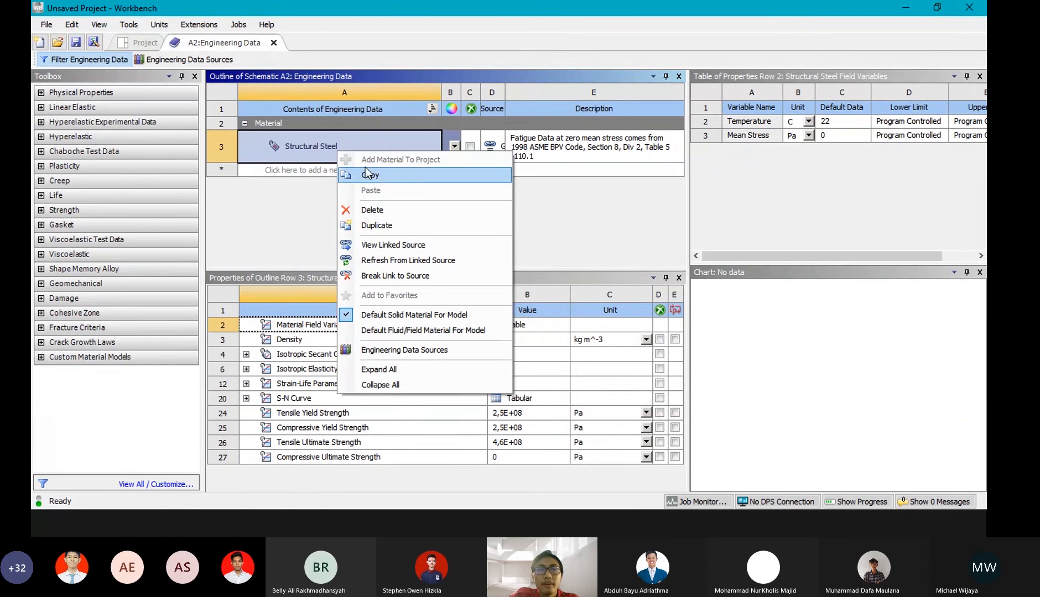
left_click(433, 348)
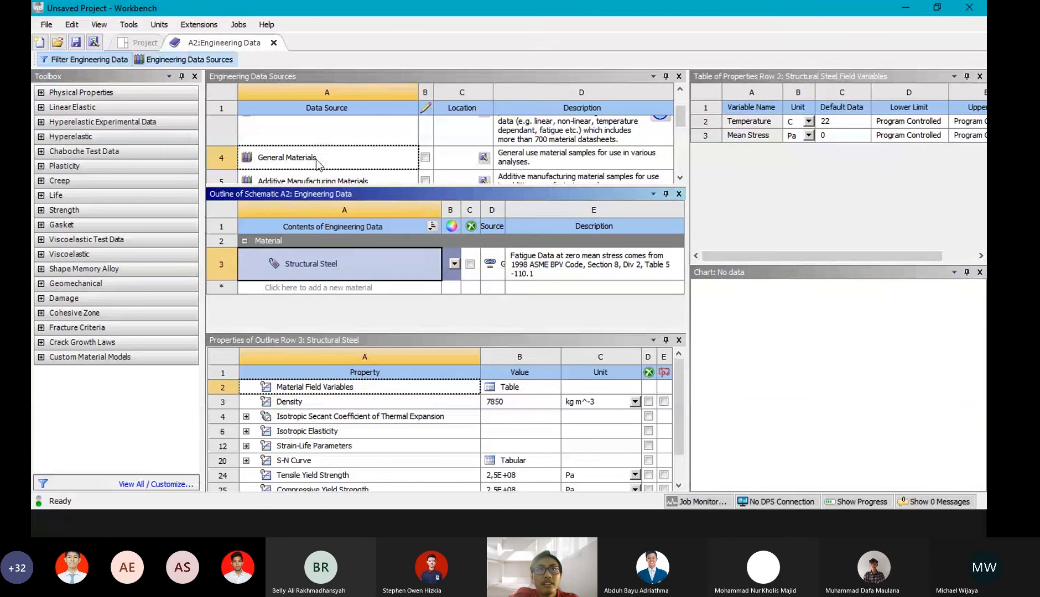
left_click(318, 160)
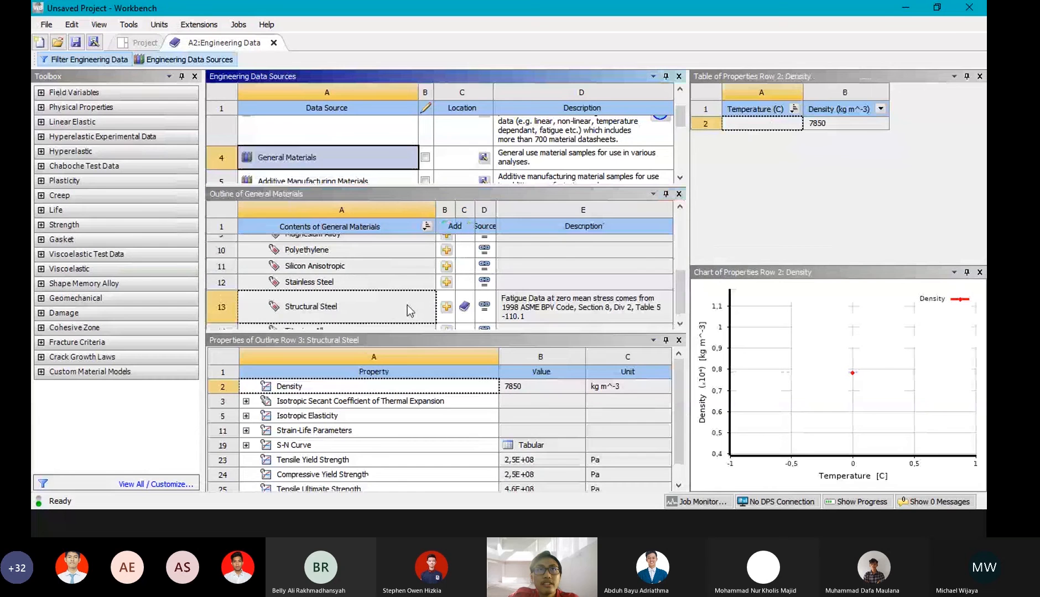
left_click(384, 307)
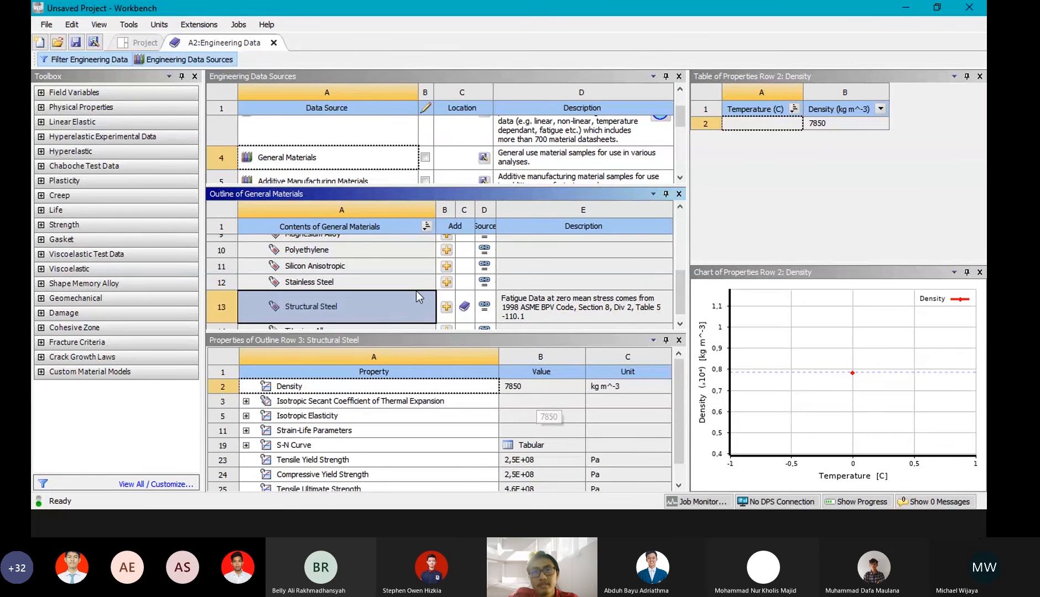
scroll(411, 285, "down", 1)
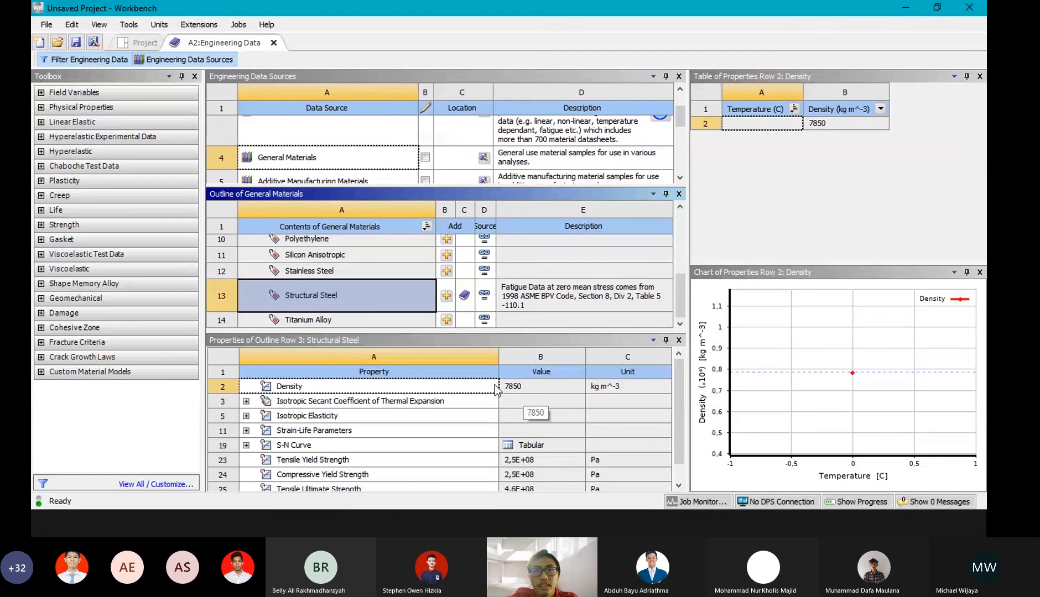
Return to the project schematic and open the Static Structural system's Model for editing in Mechanical.
left_click(123, 44)
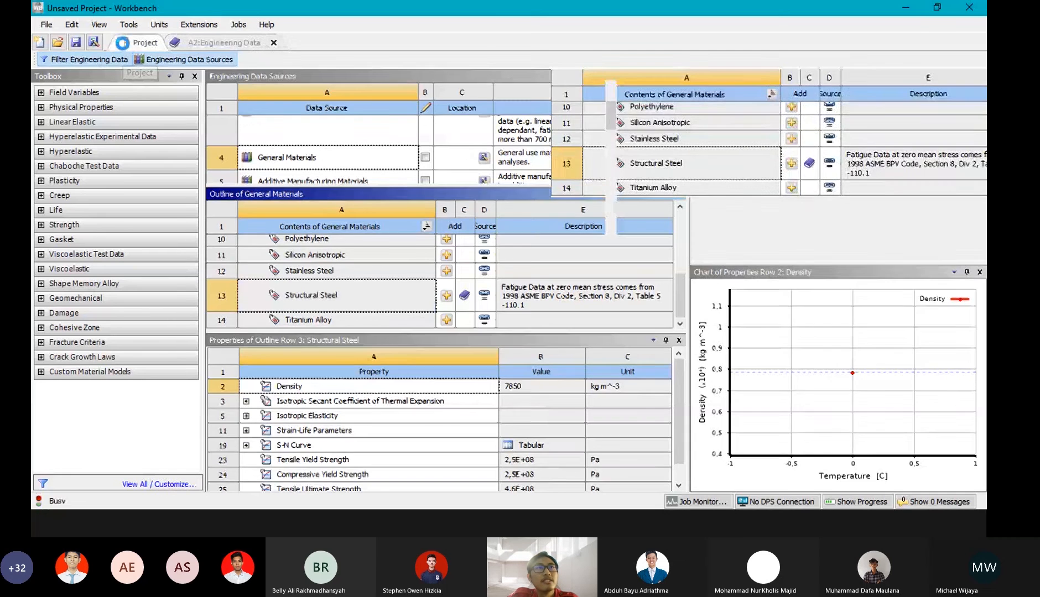
left_click(138, 46)
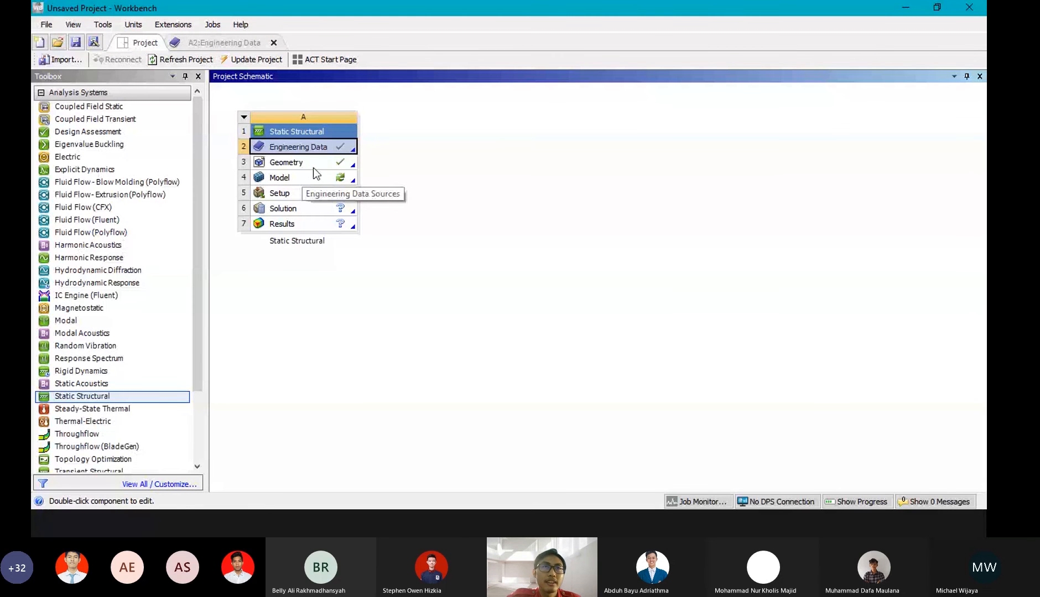
left_click(299, 178)
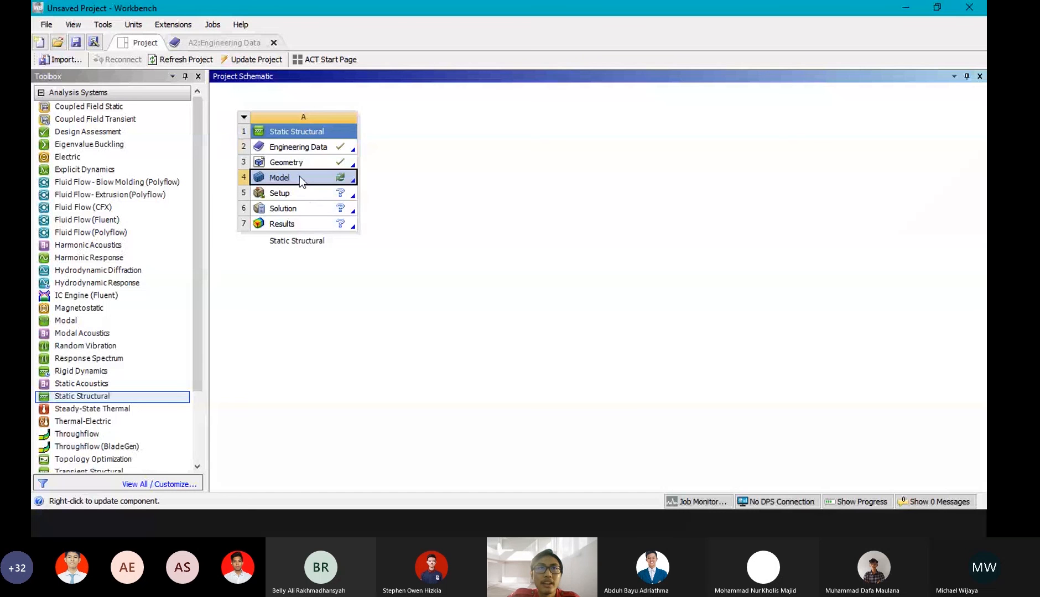
right_click(298, 176)
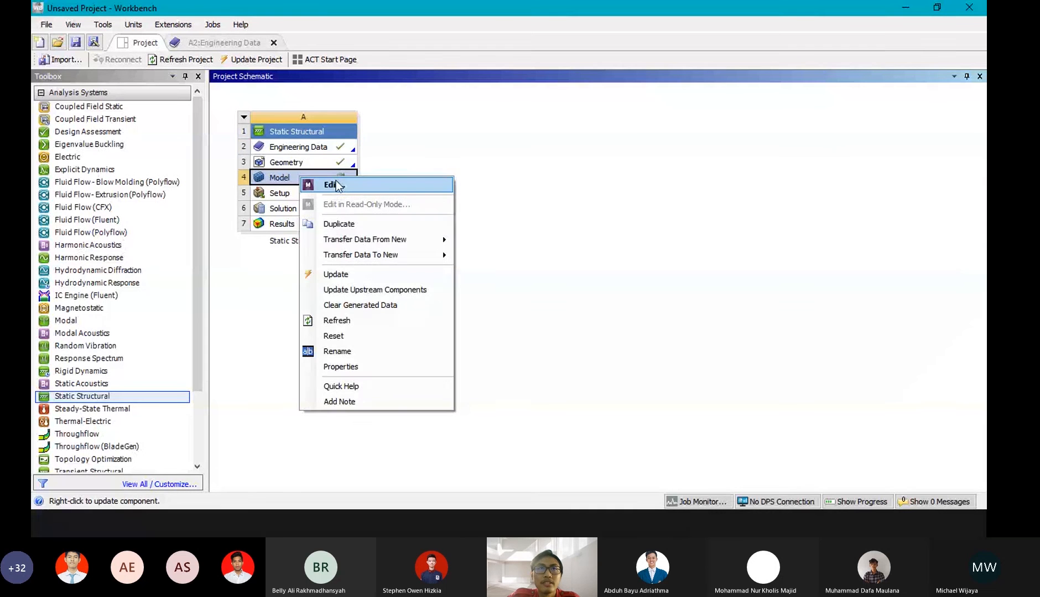
left_click(338, 185)
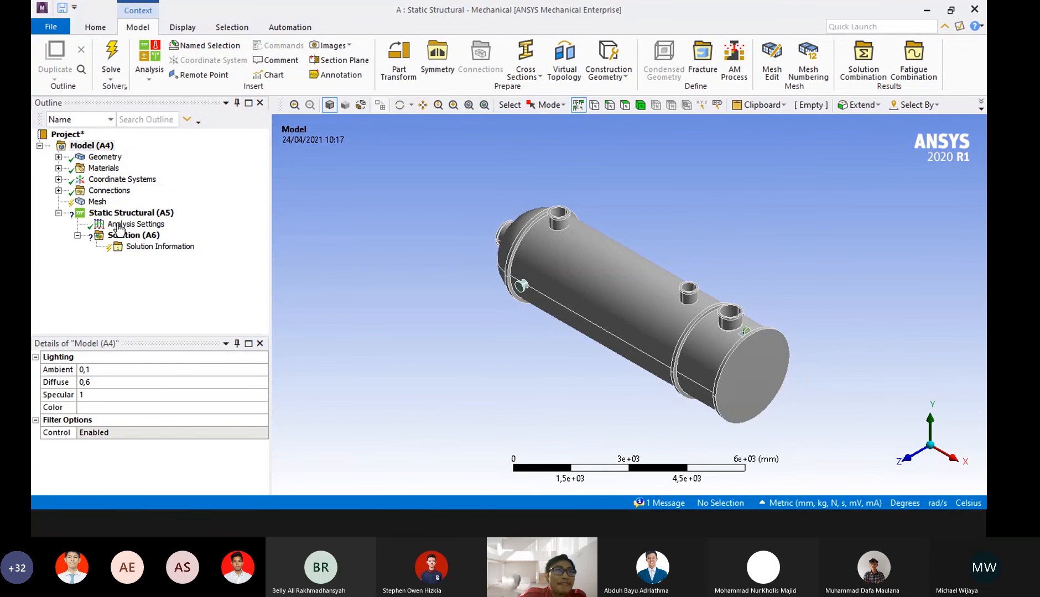
Examine which part of the heat exchanger each geometry body represents: HE new, plate, lifting lug and both lifting lug trunnions.
left_click(58, 157)
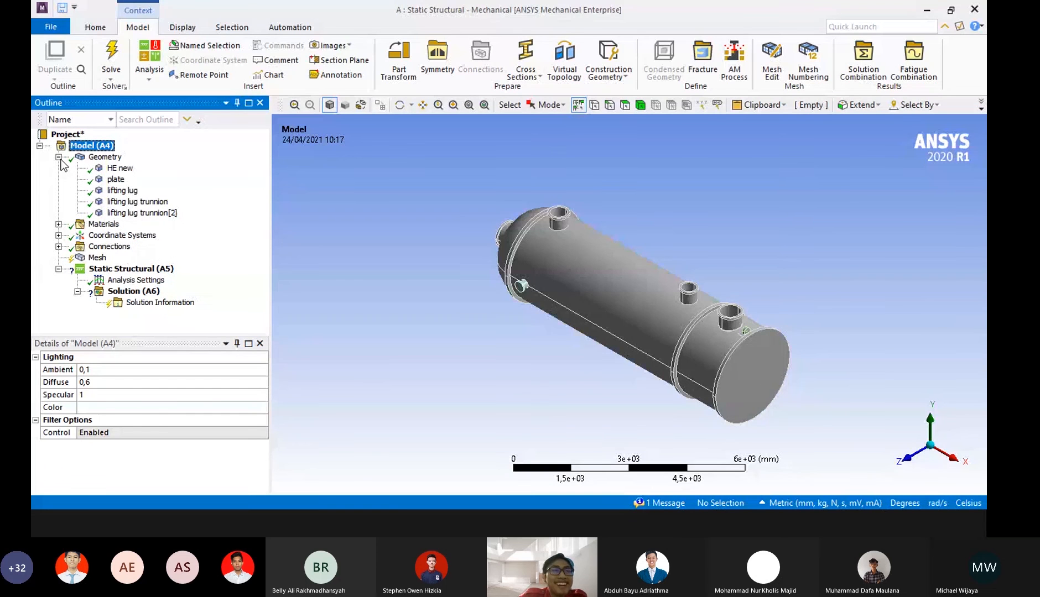
left_click(58, 157)
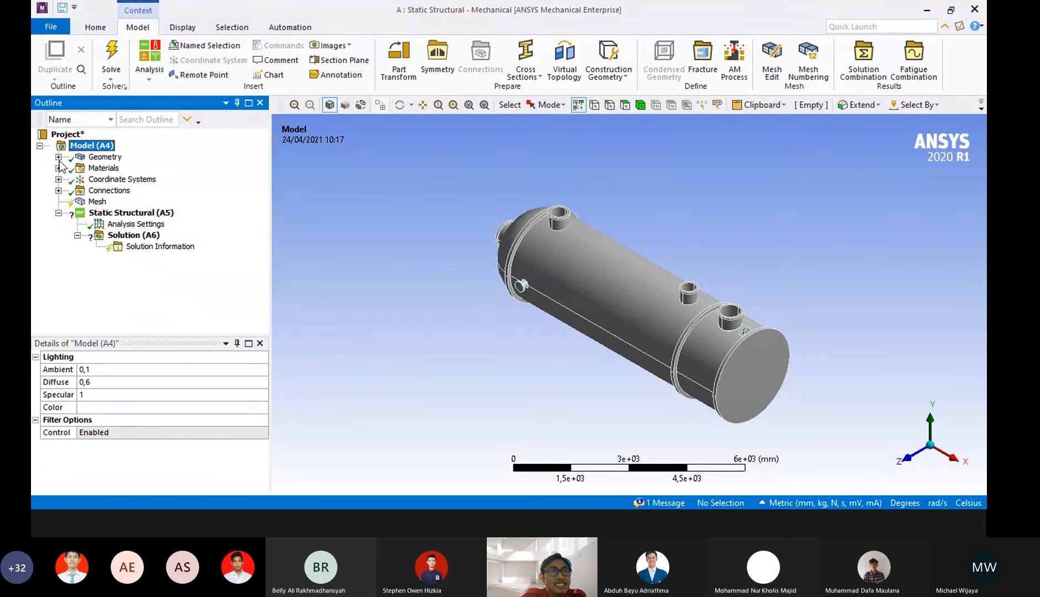
left_click(58, 157)
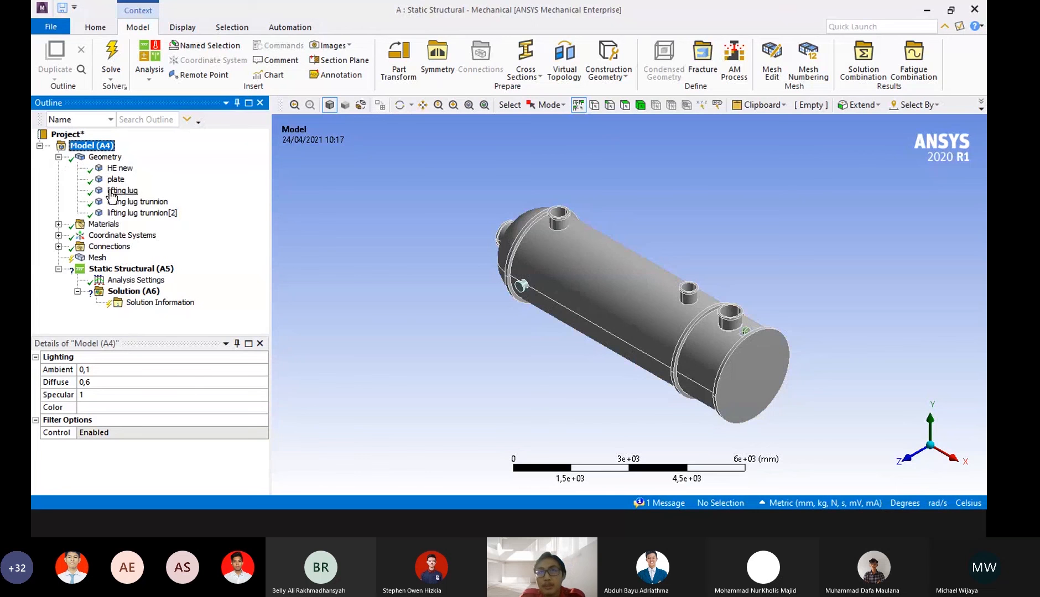
left_click(119, 169)
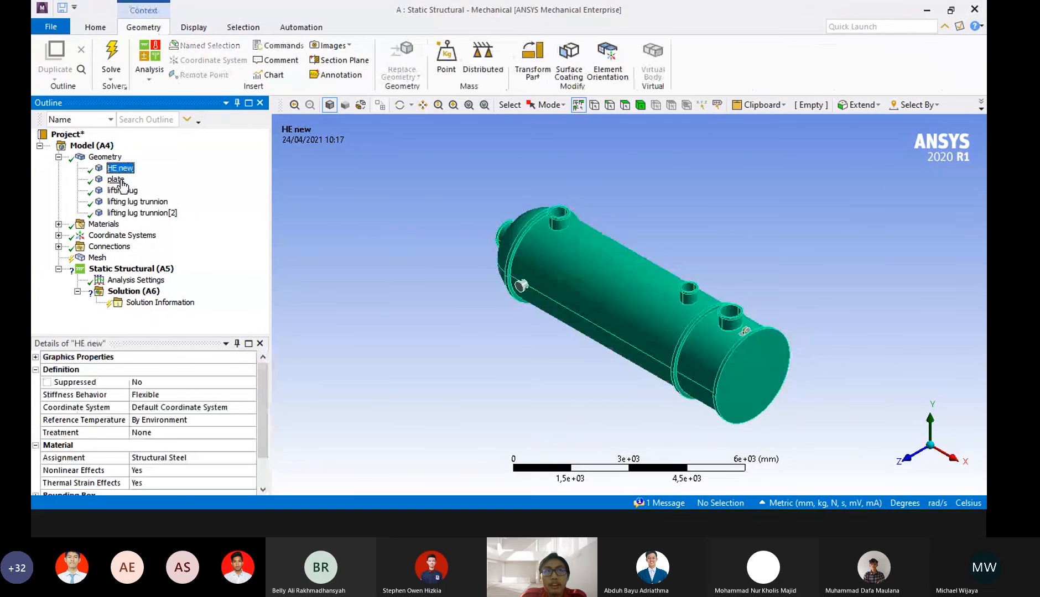
left_click(117, 181)
left_click(124, 191)
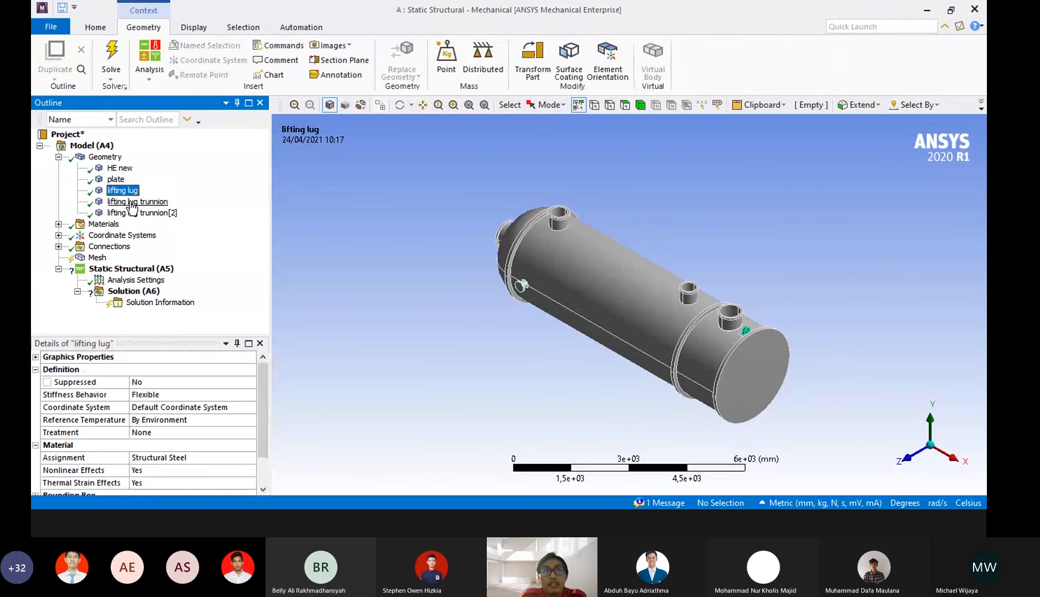
left_click(130, 202)
left_click(133, 213)
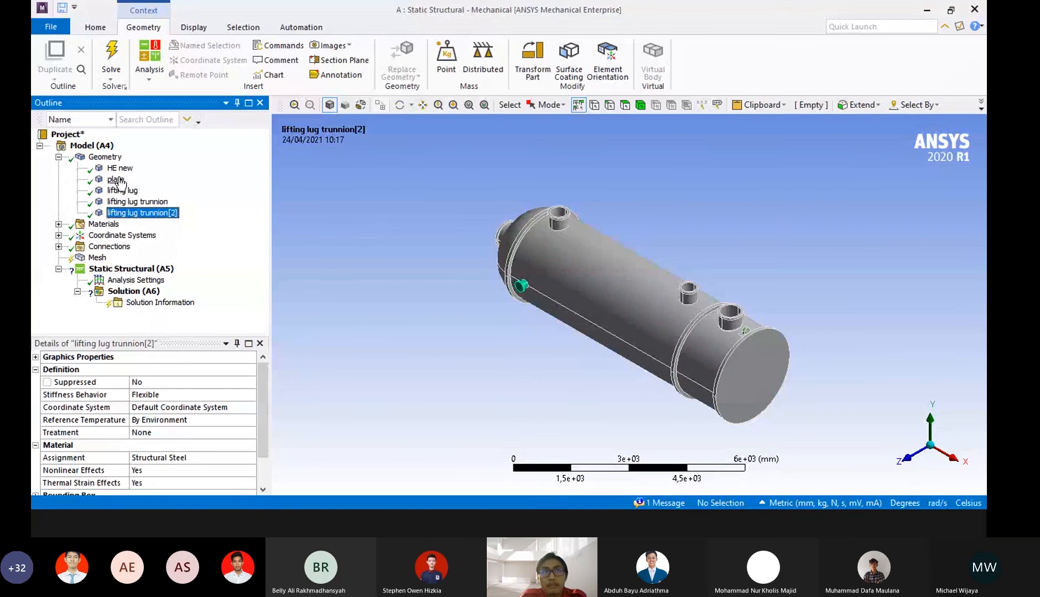
left_click(636, 213)
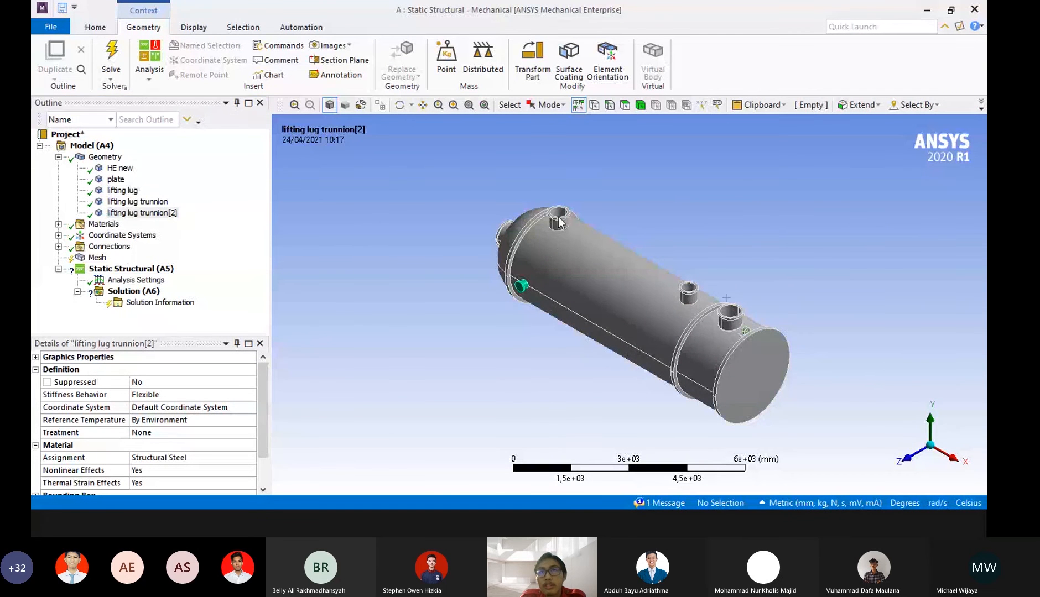
left_click(58, 157)
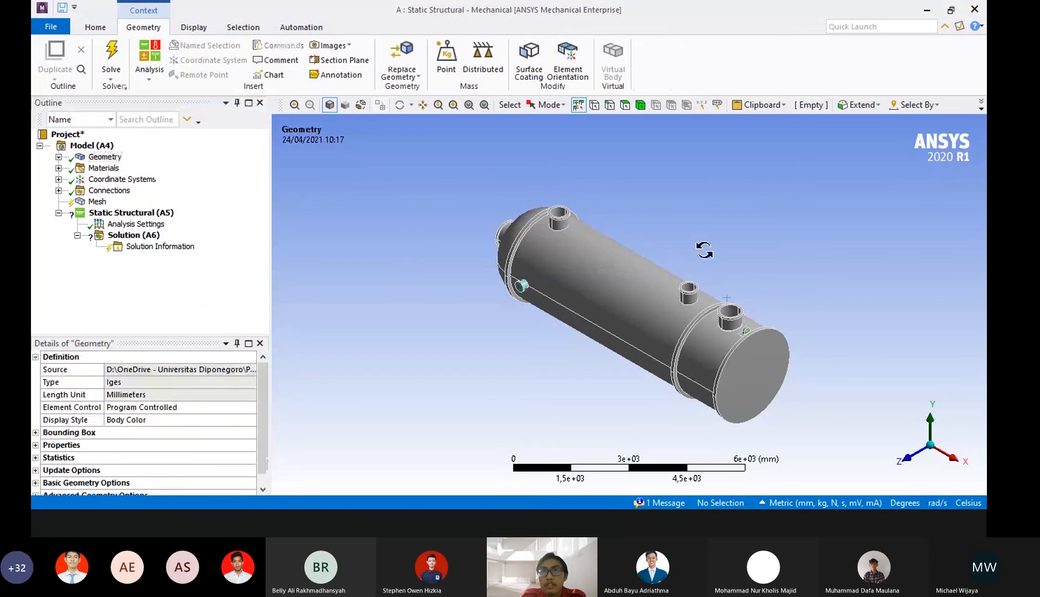
Inspect the heat exchanger's shell, nozzles, trunnions and end lifting lug from several angles.
middle_click_drag(705, 250, 622, 276)
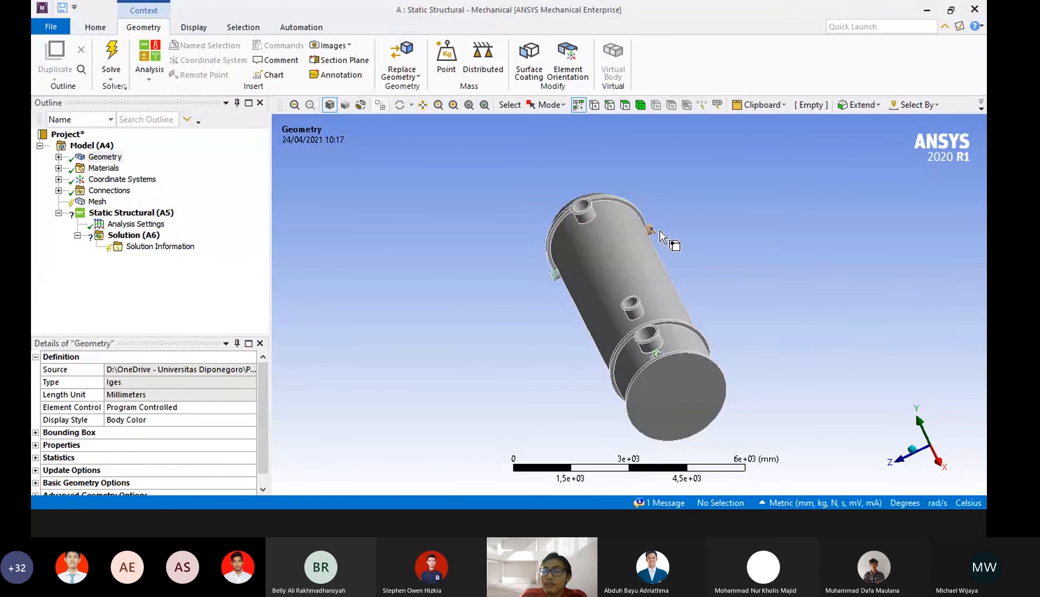
scroll(655, 233, "up", 3)
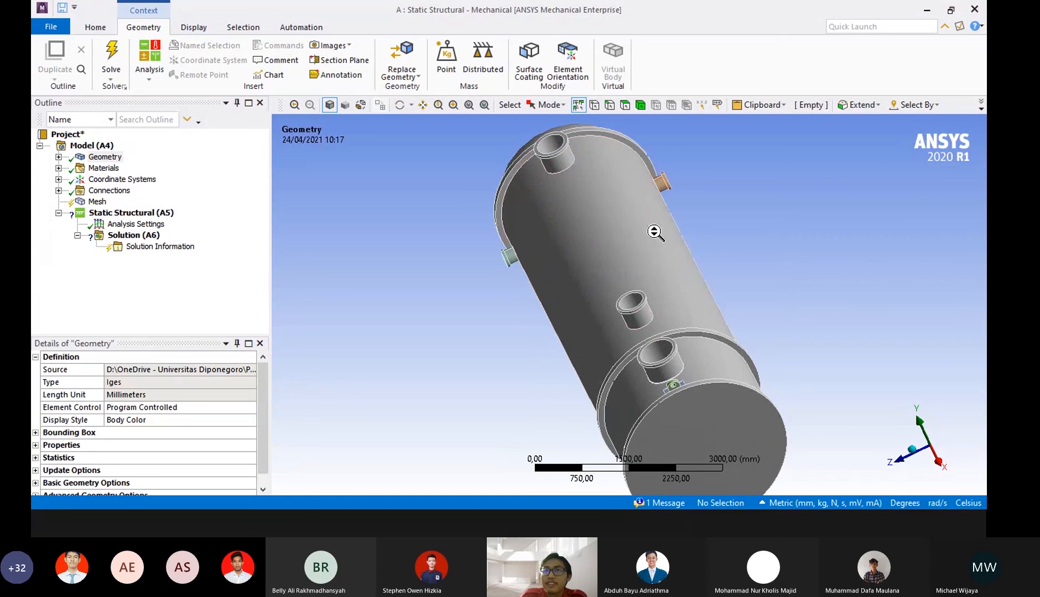
scroll(720, 209, "down", 1)
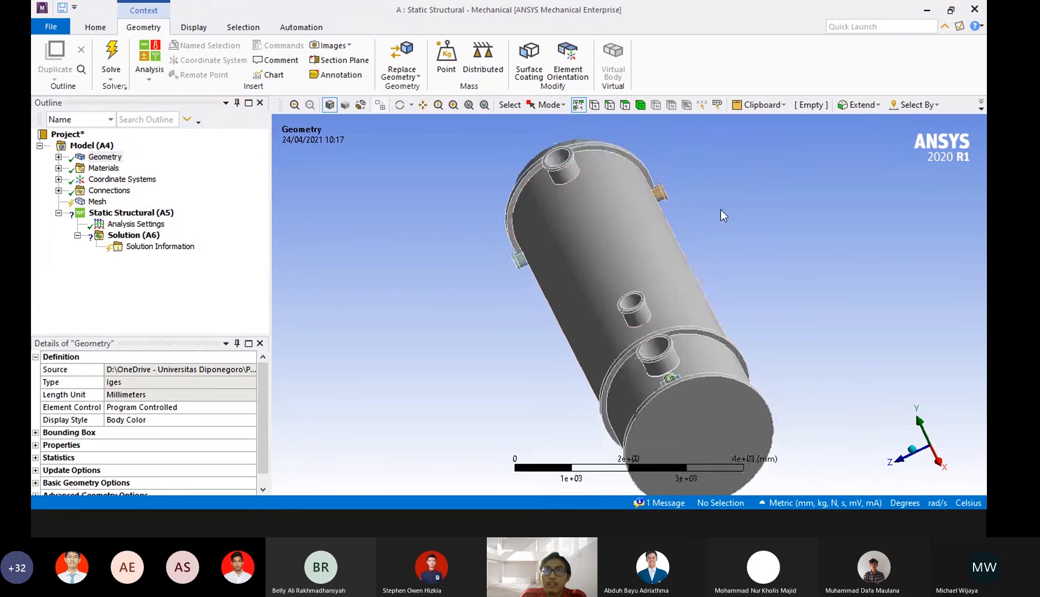
scroll(720, 209, "down", 1)
middle_click_drag(715, 224, 685, 195)
scroll(587, 222, "up", 2)
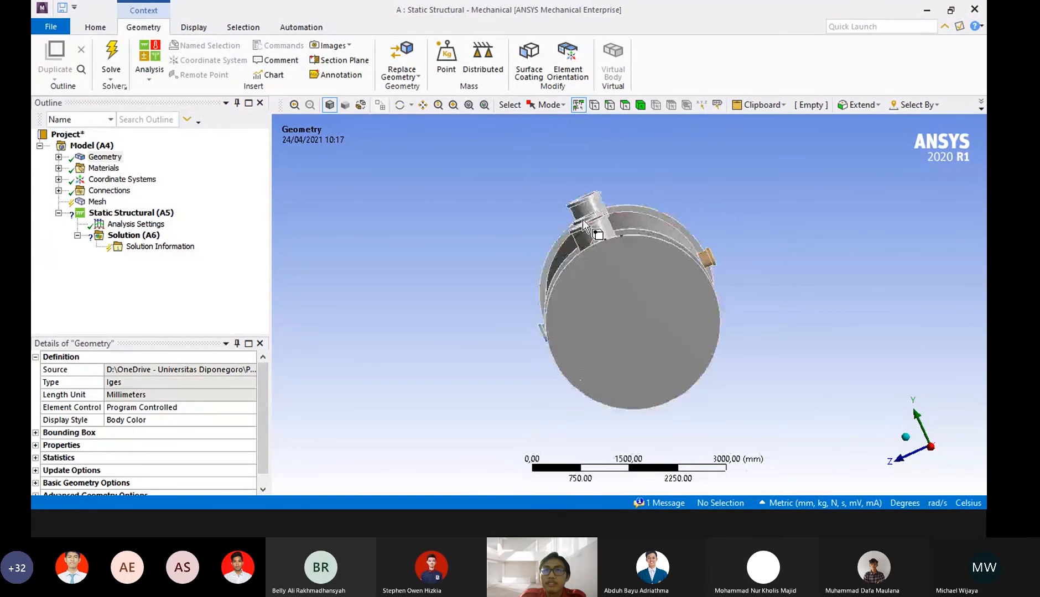
middle_click_drag(582, 221, 617, 340)
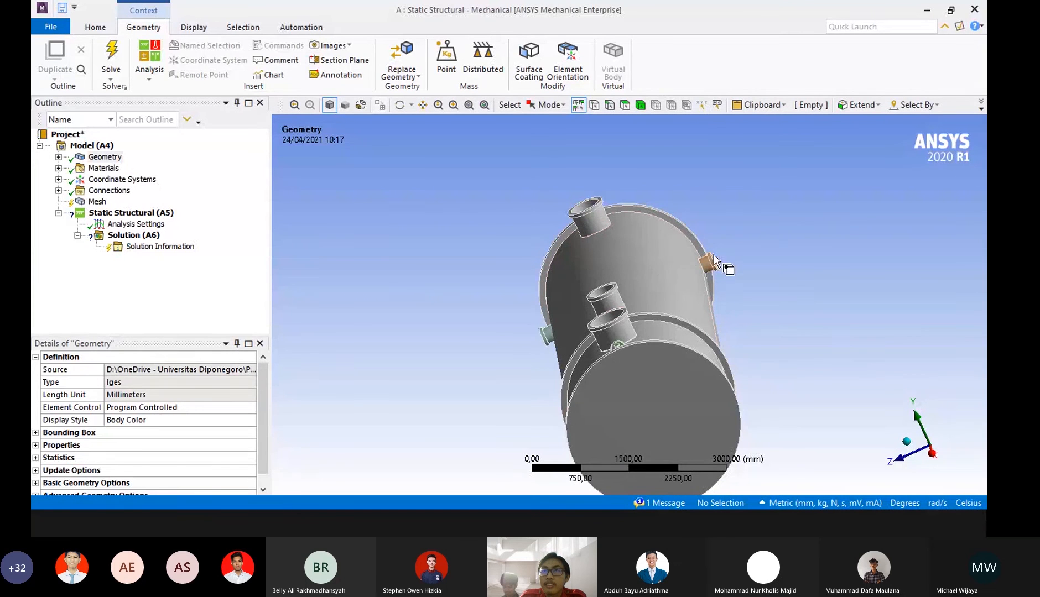
scroll(740, 231, "down", 1)
middle_click_drag(740, 230, 757, 237)
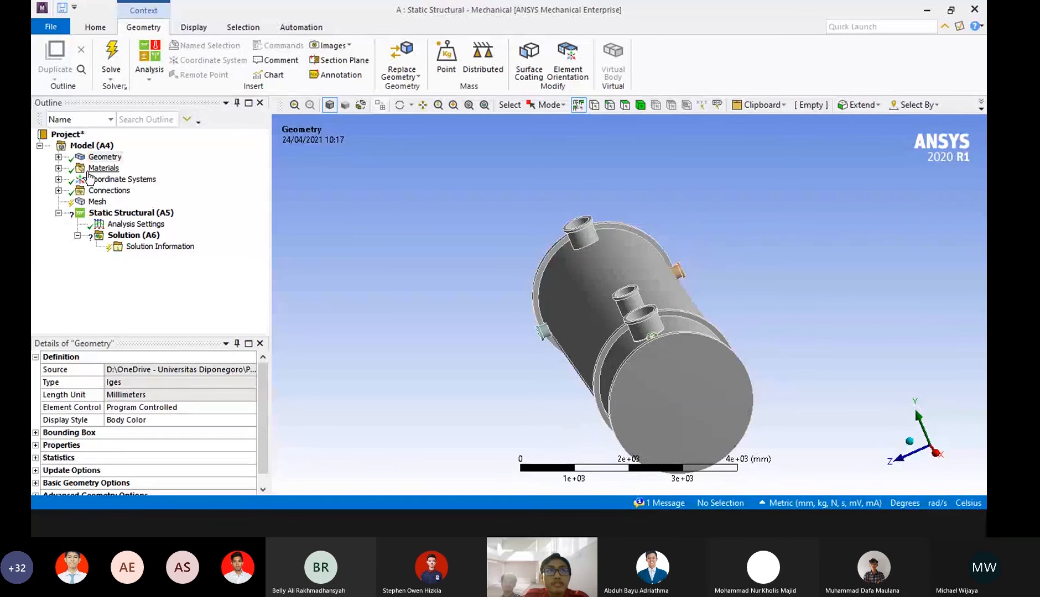
Check the model's lists of geometry bodies and materials.
left_click(58, 157)
left_click(58, 157)
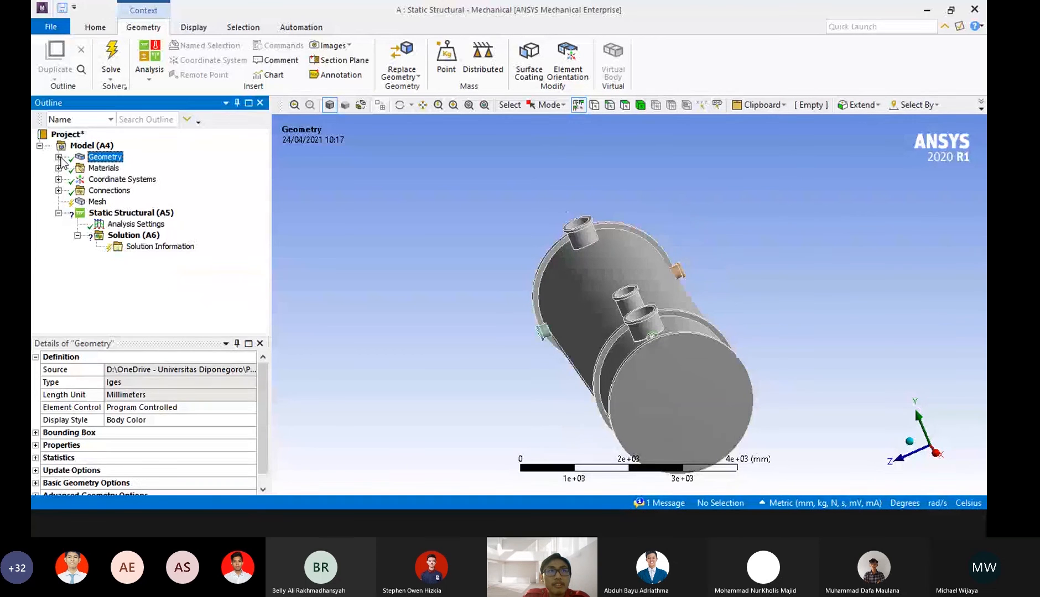
left_click(58, 168)
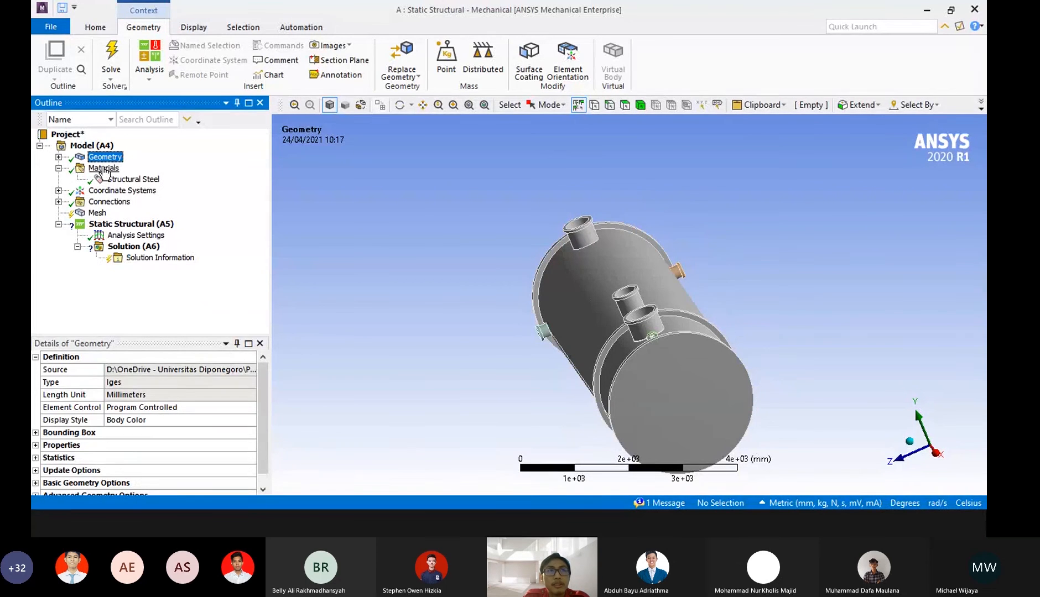
left_click(58, 168)
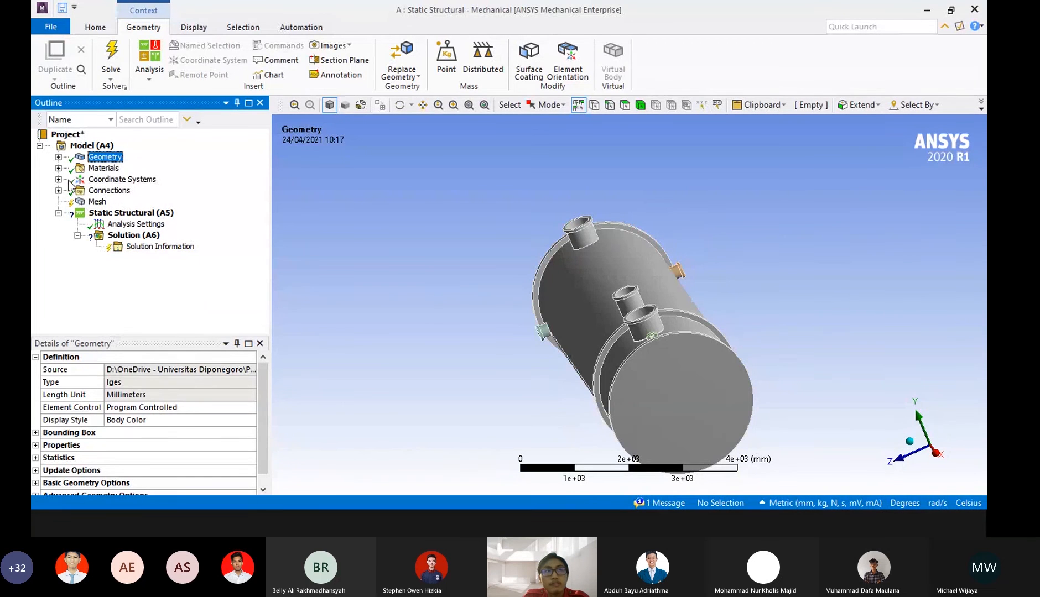
Review the Global Coordinate System and insert a new coordinate system into the model.
left_click(59, 180)
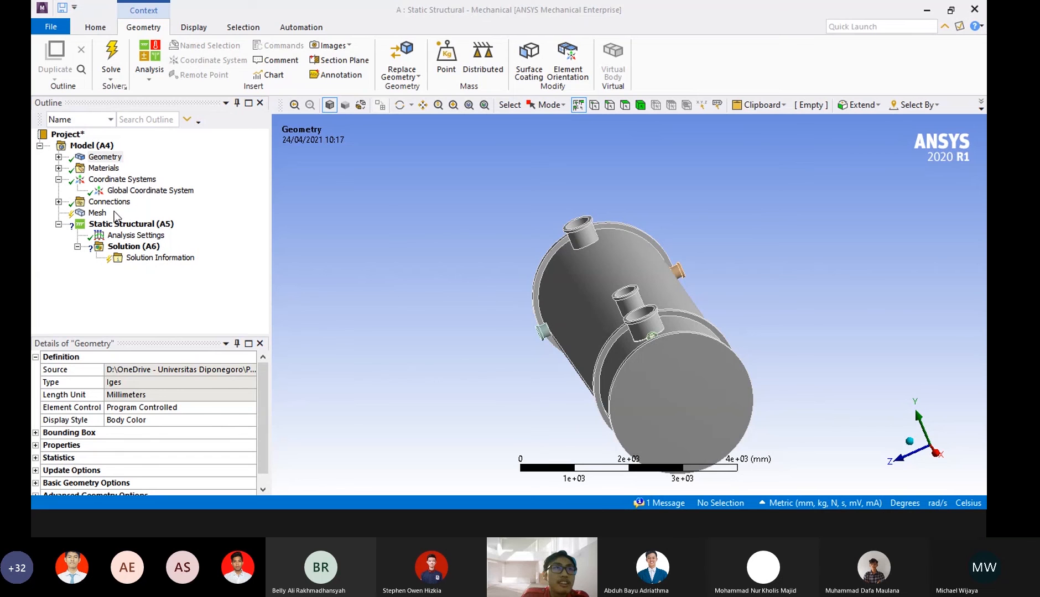
left_click(114, 193)
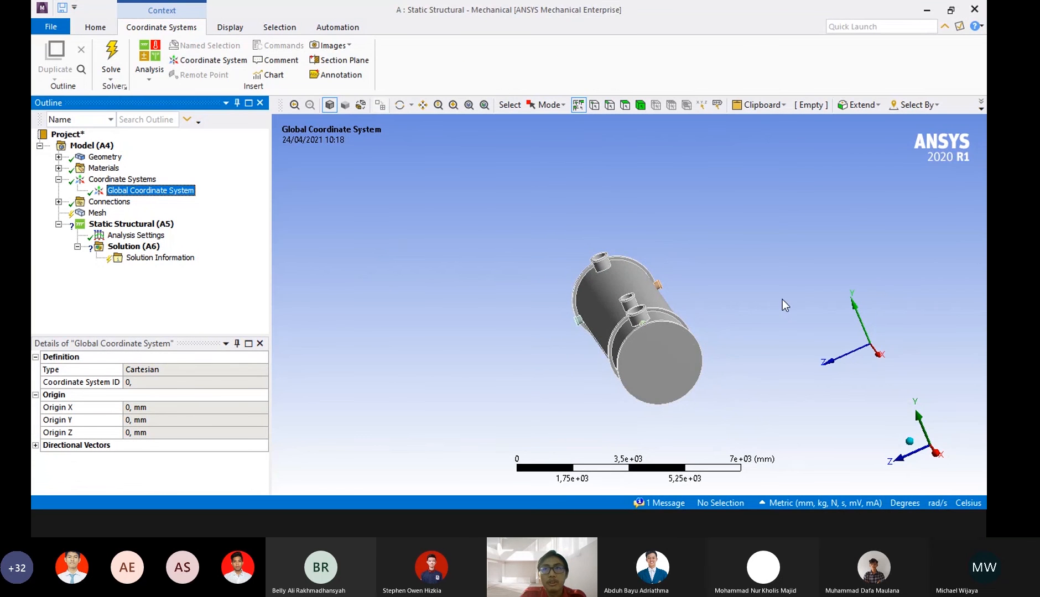
left_click(119, 179)
right_click(127, 180)
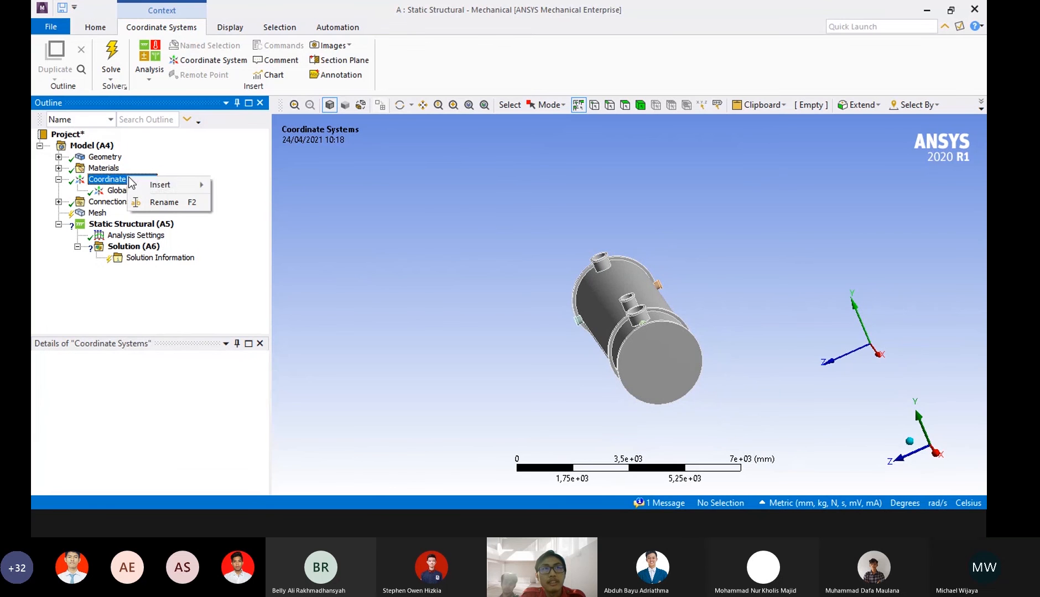
mouse_move(150, 184)
left_click(222, 186)
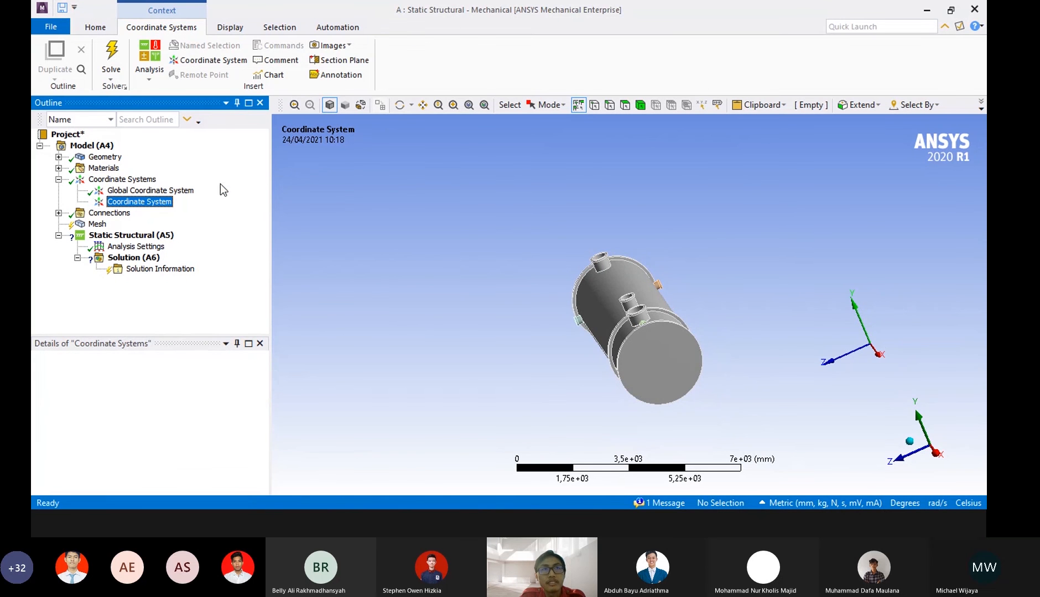
Define the new coordinate system's origin by the two inner hole faces of the end lifting lug.
scroll(575, 324, "up", 1)
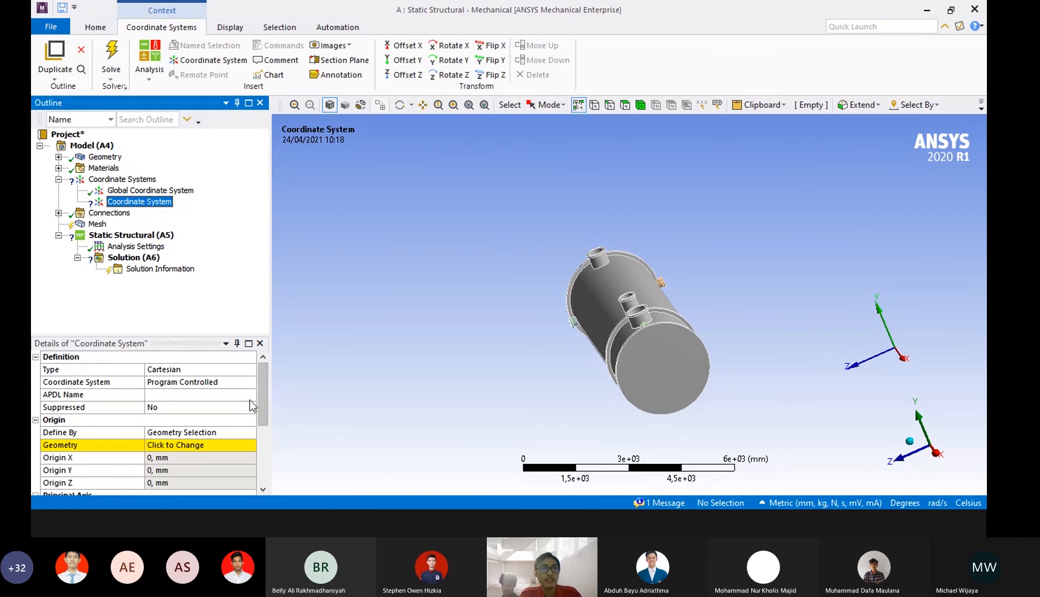
scroll(250, 400, "down", 2)
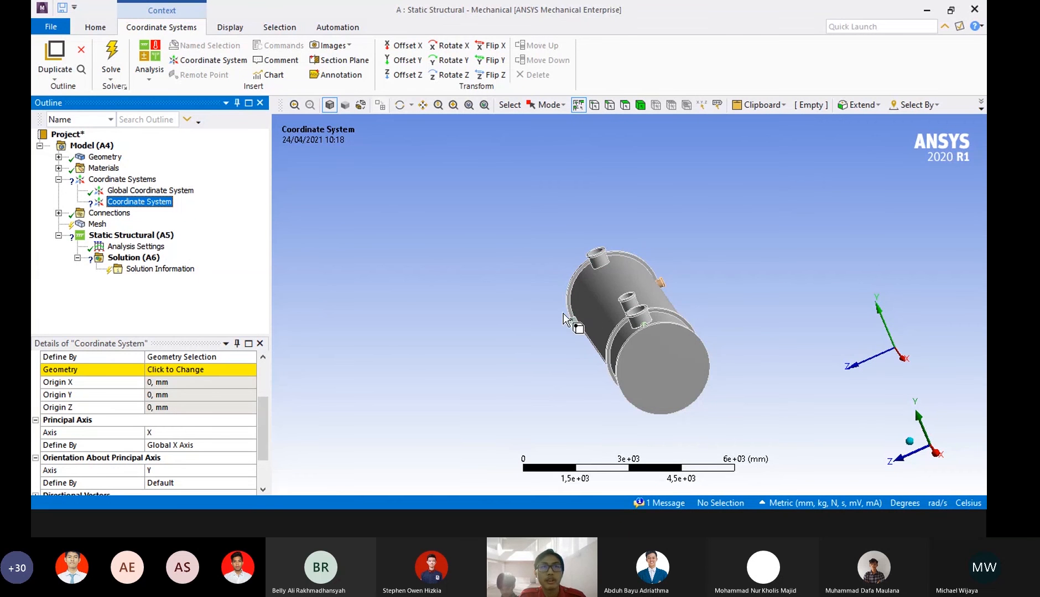
left_click(185, 370)
scroll(596, 317, "up", 1)
scroll(596, 317, "up", 1)
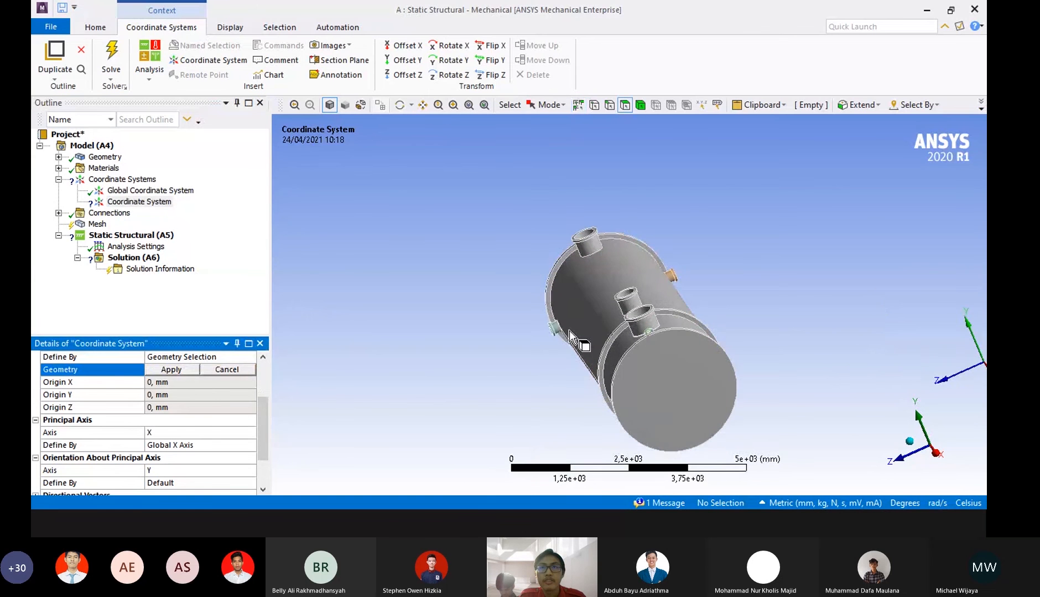
scroll(555, 332, "up", 3)
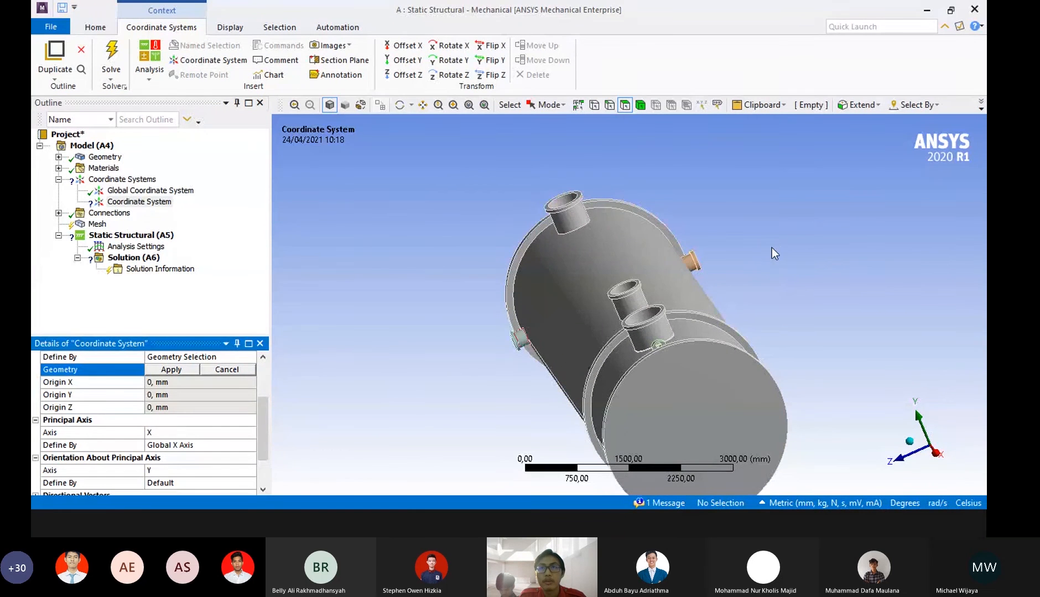
scroll(668, 367, "up", 5)
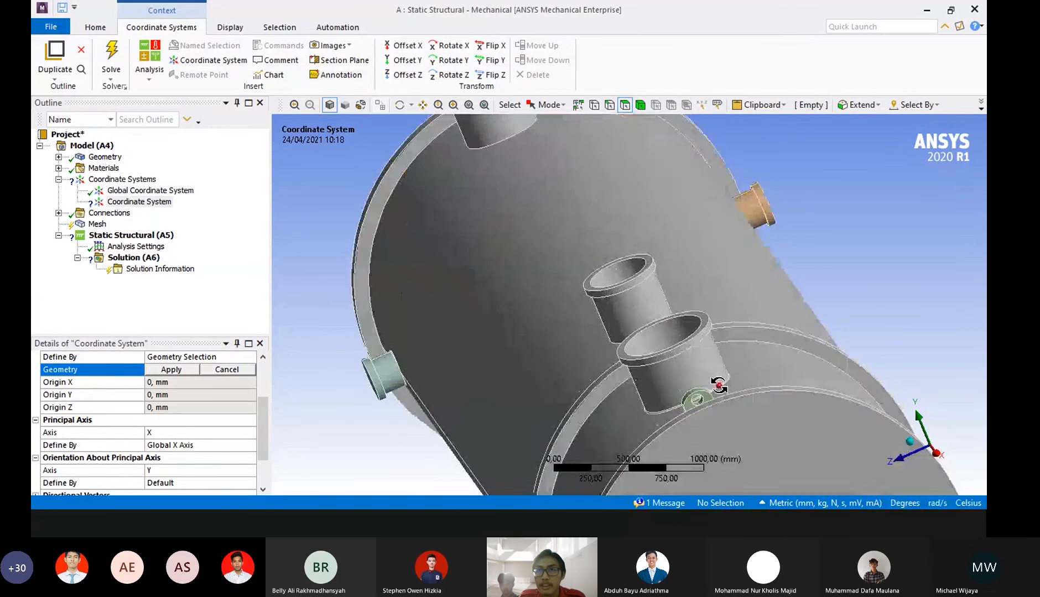
scroll(704, 383, "up", 4)
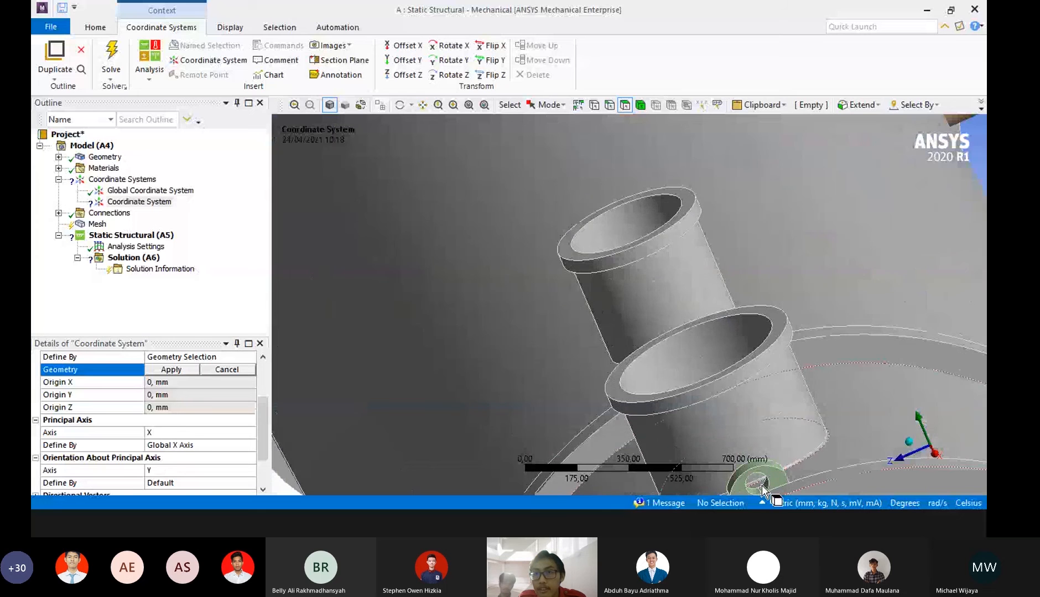
left_click(766, 489)
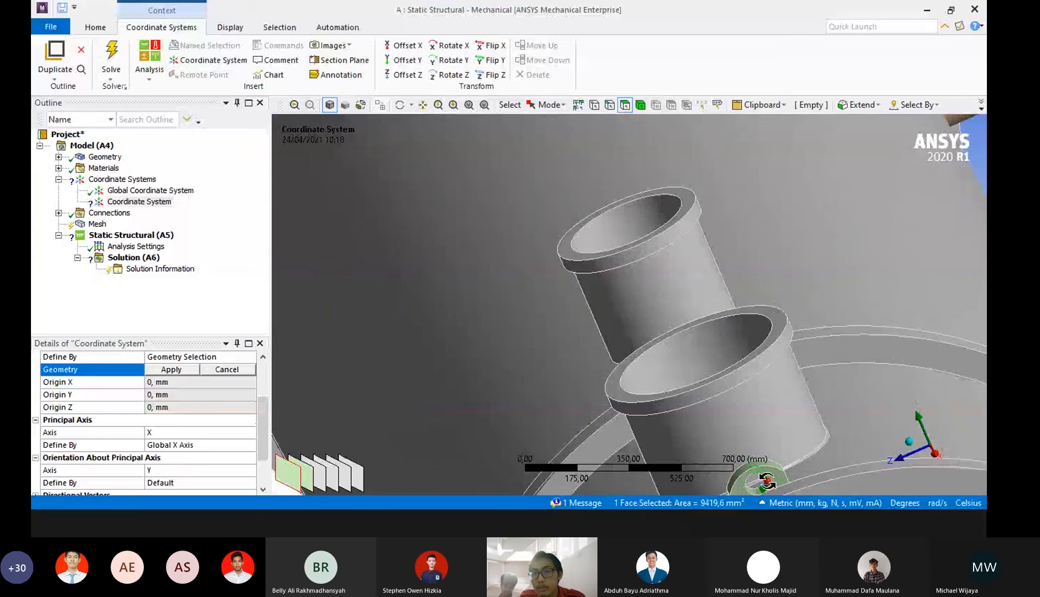
middle_click_drag(767, 488, 750, 485)
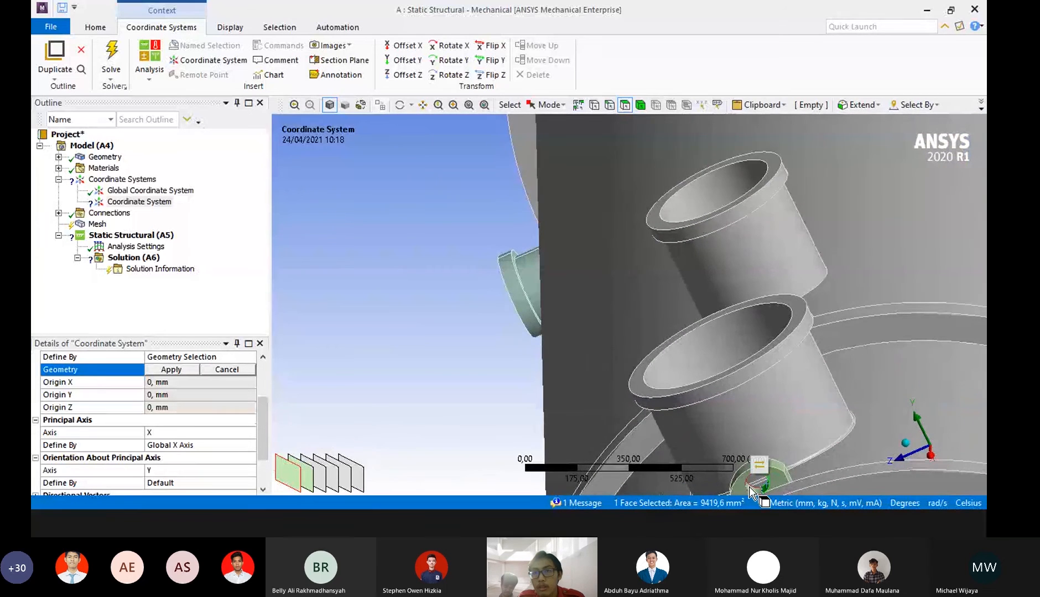
left_click(805, 486, "ctrl")
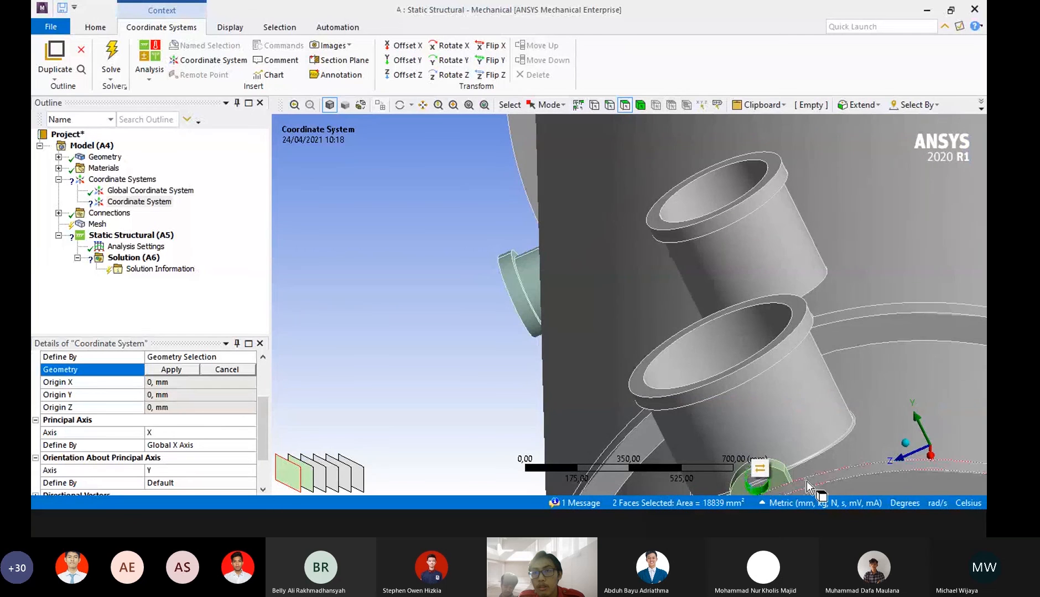
middle_click_drag(806, 482, 417, 365)
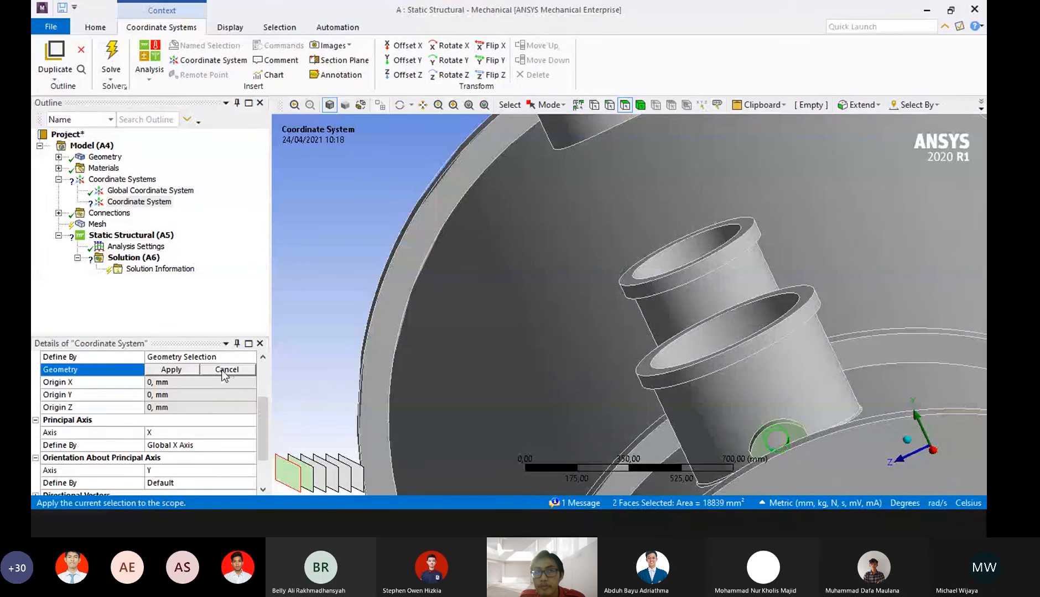
left_click(172, 370)
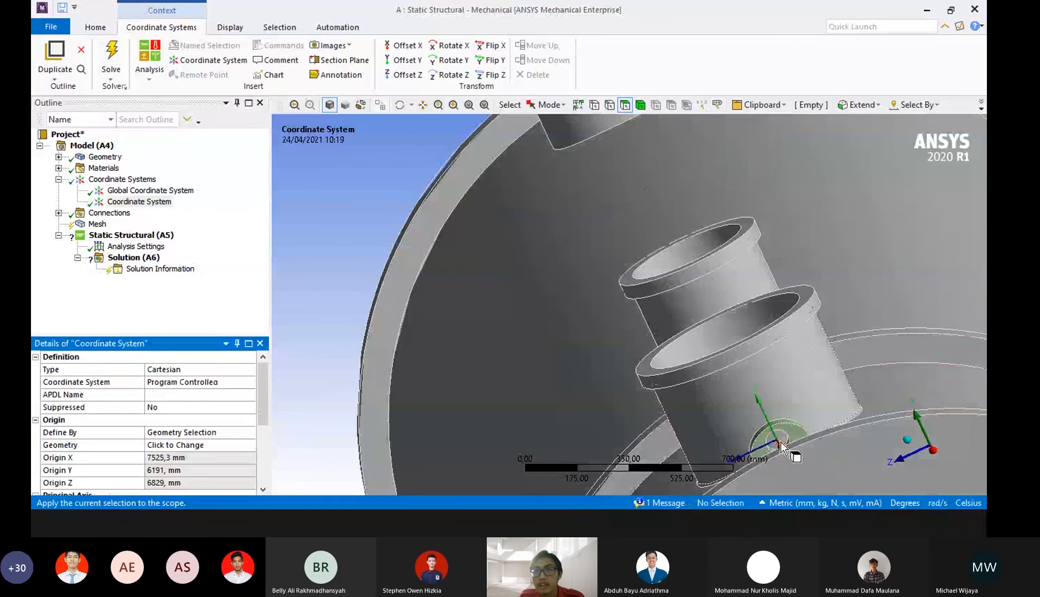
Examine the coordinate system's position on the lifting lug and its principal axis and orientation settings.
scroll(781, 447, "down", 1)
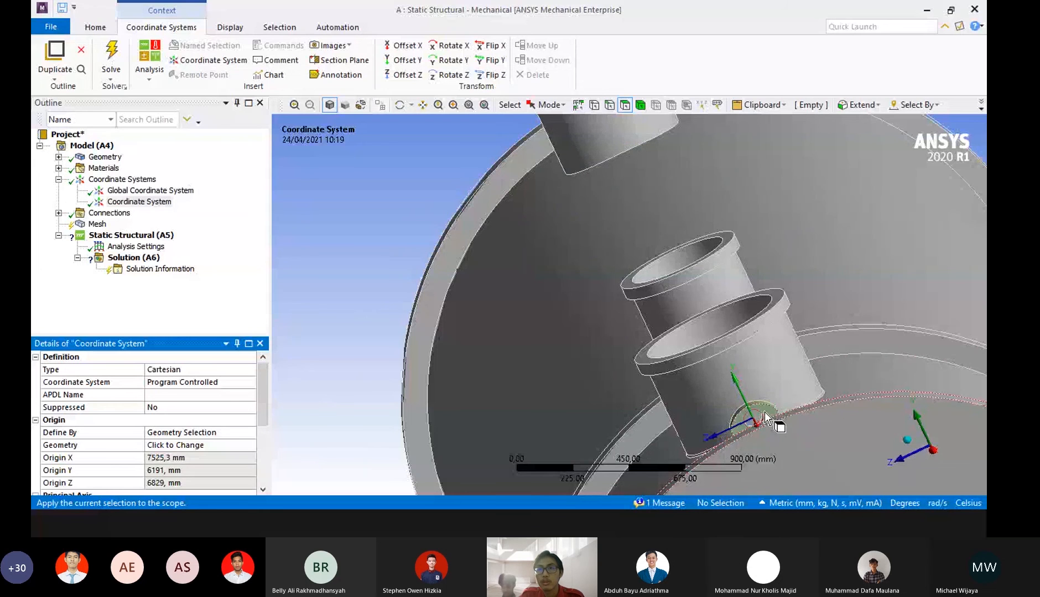
scroll(764, 412, "down", 1)
scroll(709, 402, "down", 1)
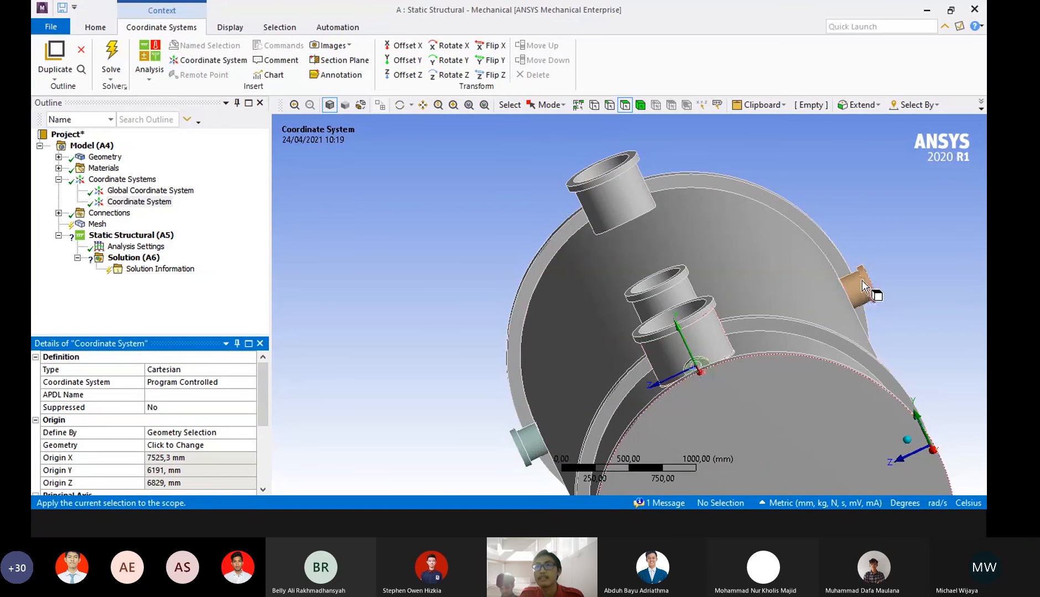
scroll(681, 227, "down", 3)
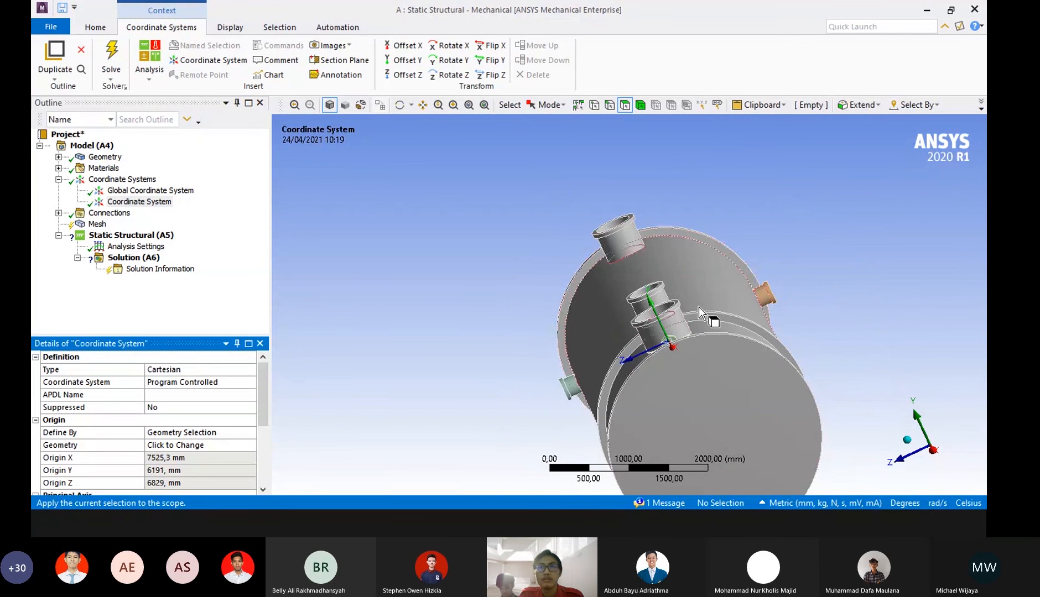
scroll(694, 321, "up", 2)
scroll(693, 332, "down", 2)
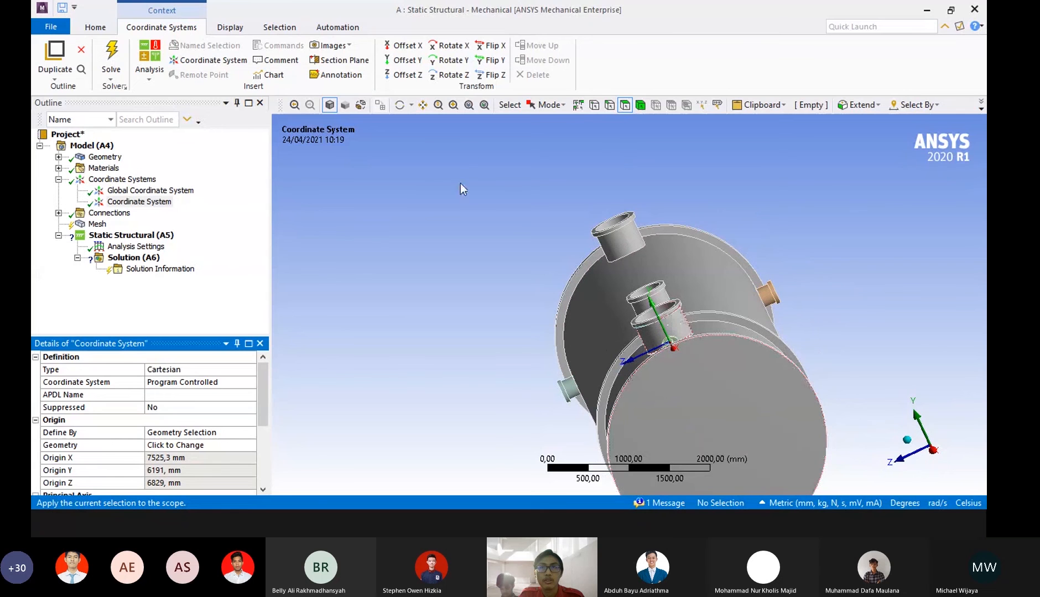
scroll(182, 423, "down", 2)
scroll(183, 432, "down", 2)
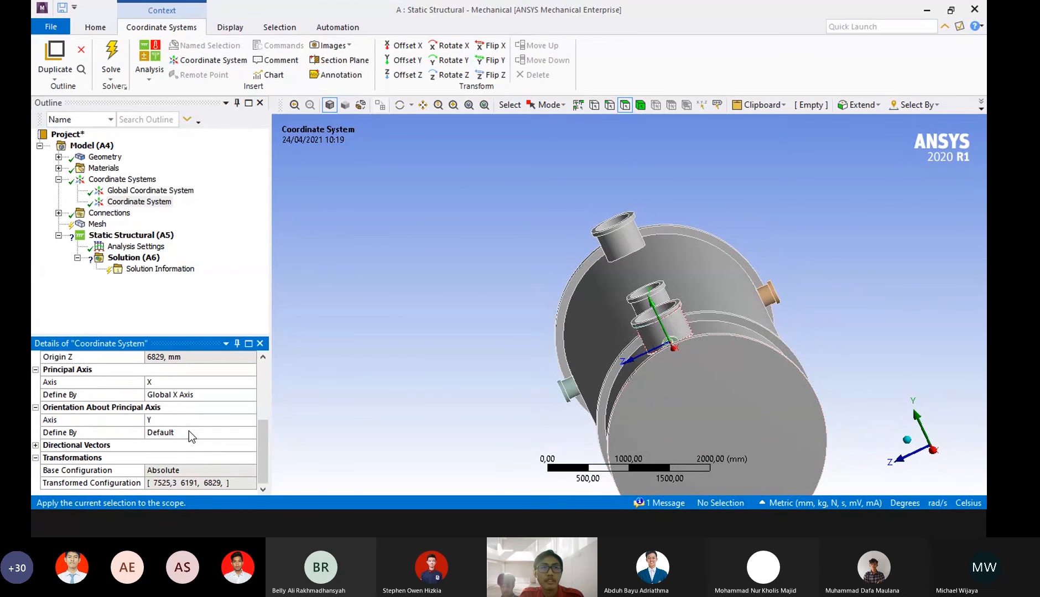
Add a Y offset transformation of 1600 mm to the lifting lug's coordinate system.
mouse_move(567, 170)
middle_mouse_down()
mouse_move(587, 190)
mouse_move(580, 179)
middle_mouse_up()
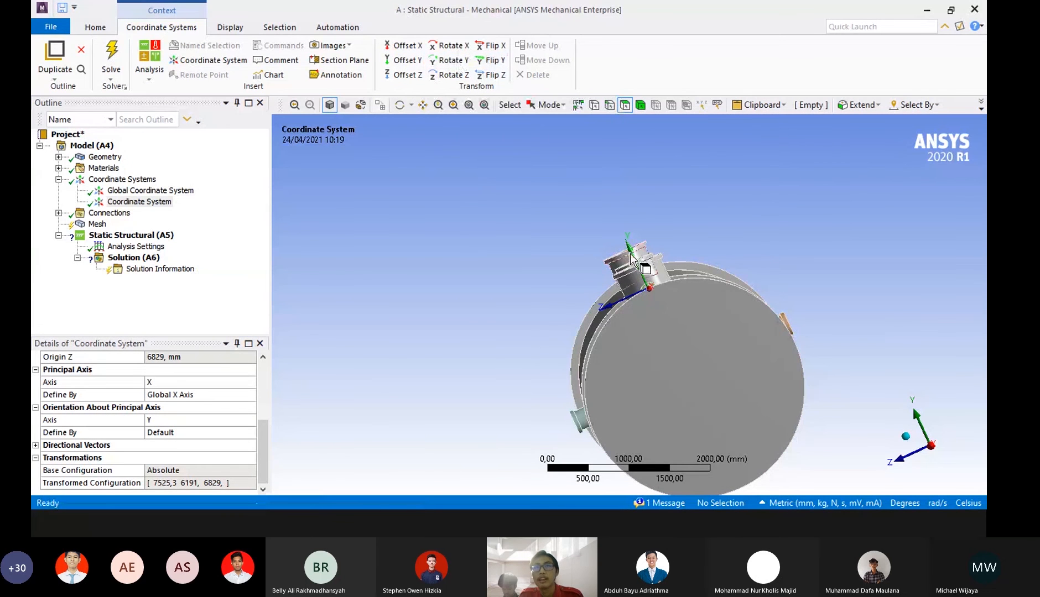
left_click(403, 60)
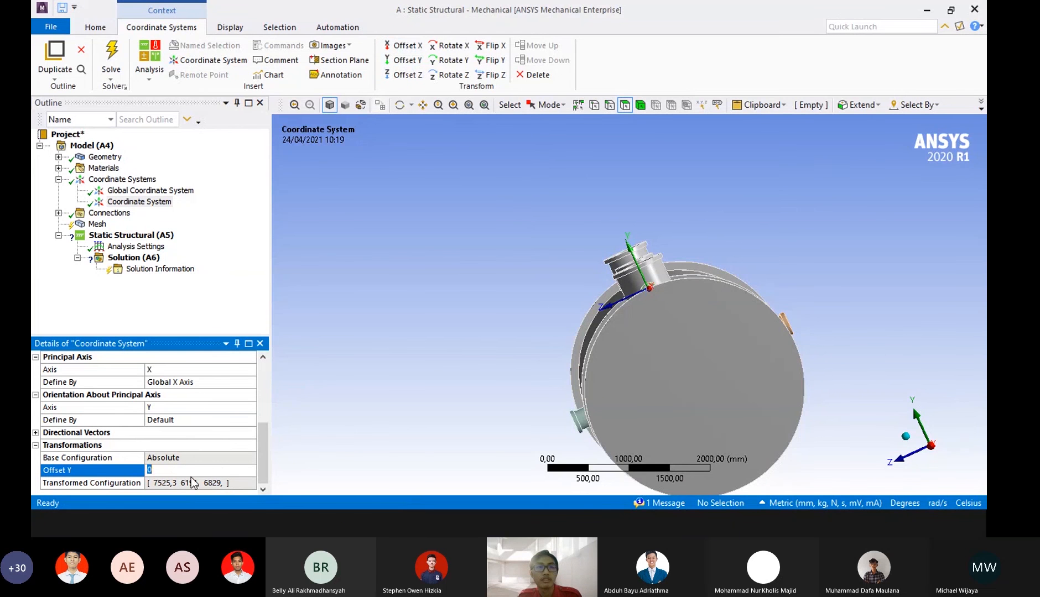
scroll(608, 326, "down", 2)
middle_click_drag(714, 262, 760, 254)
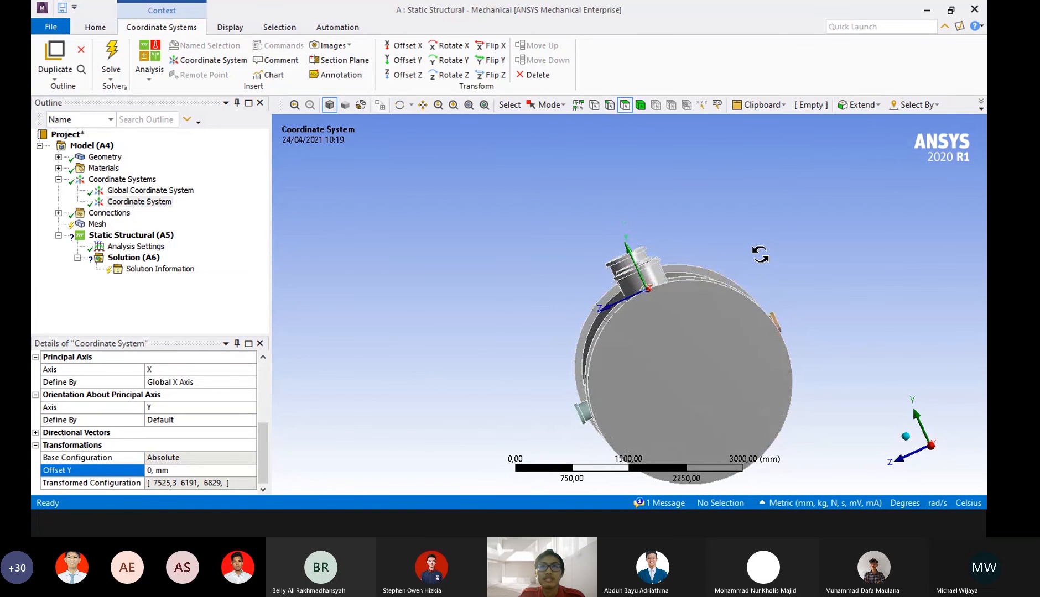
left_click(195, 468)
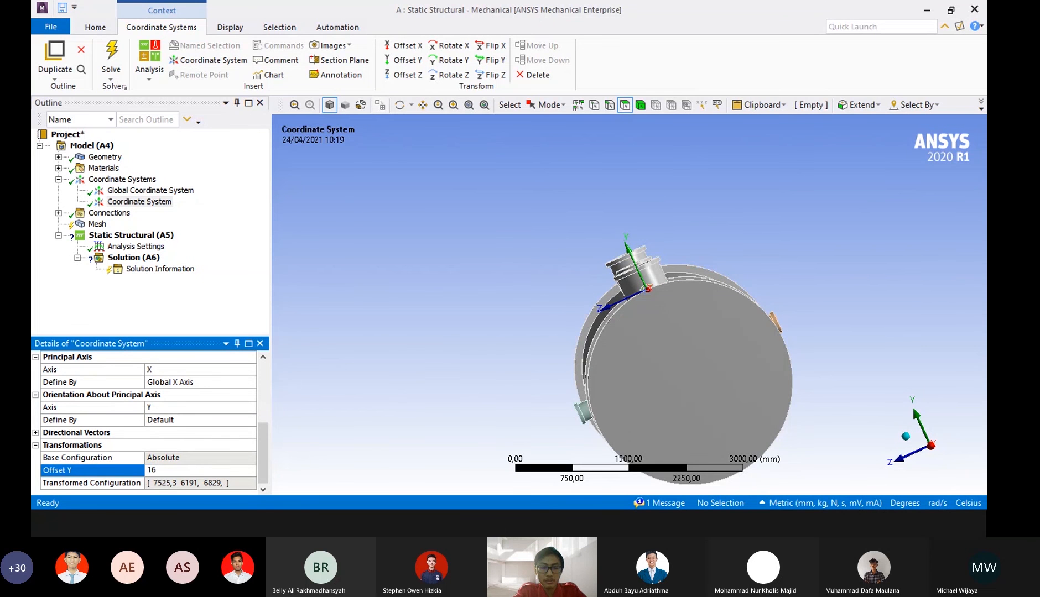
key("Return")
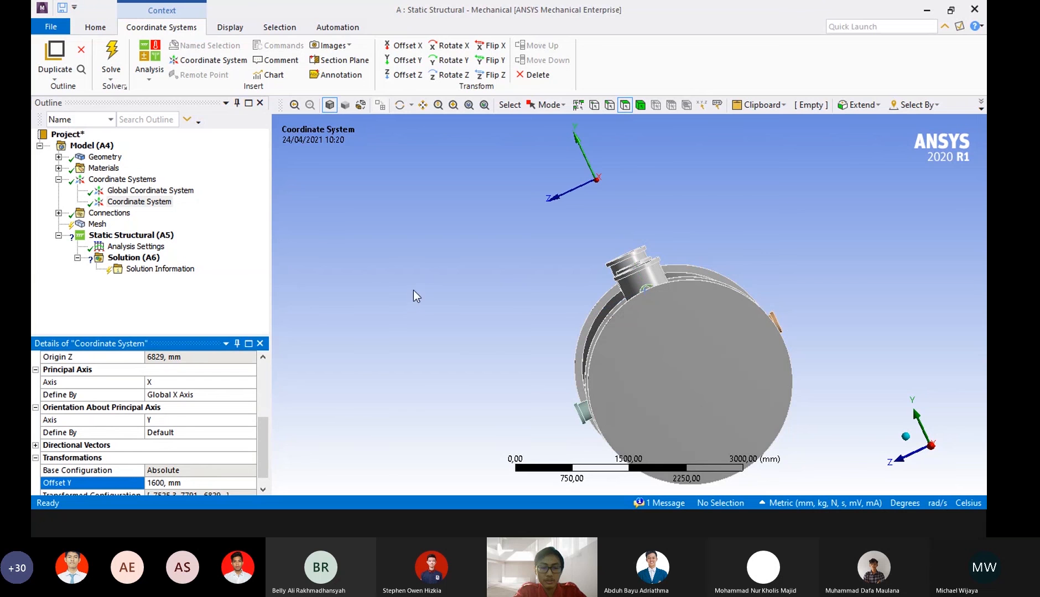
scroll(600, 183, "down", 1)
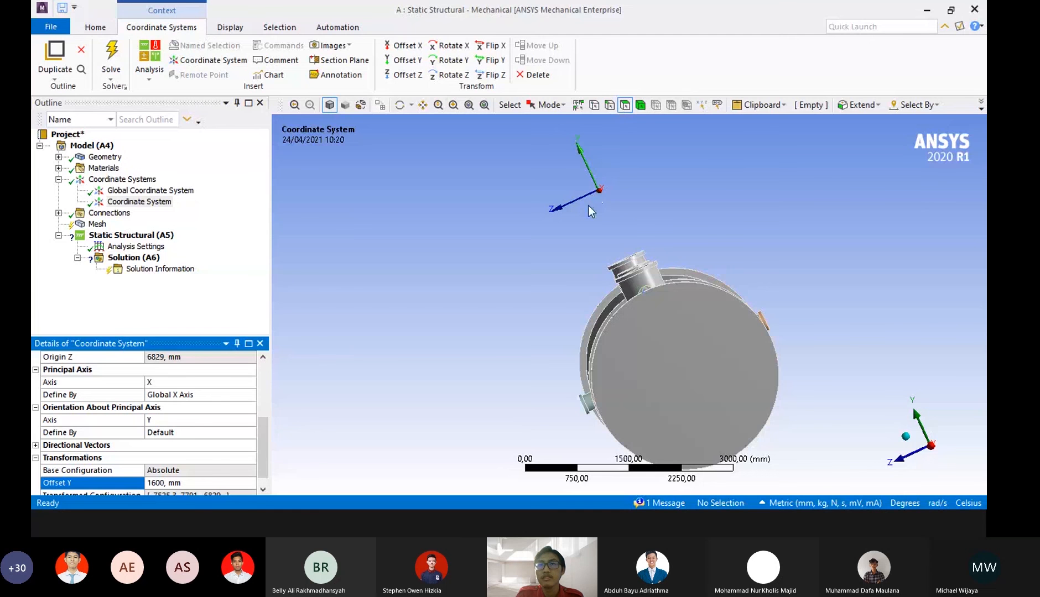
middle_click_drag(588, 206, 587, 238)
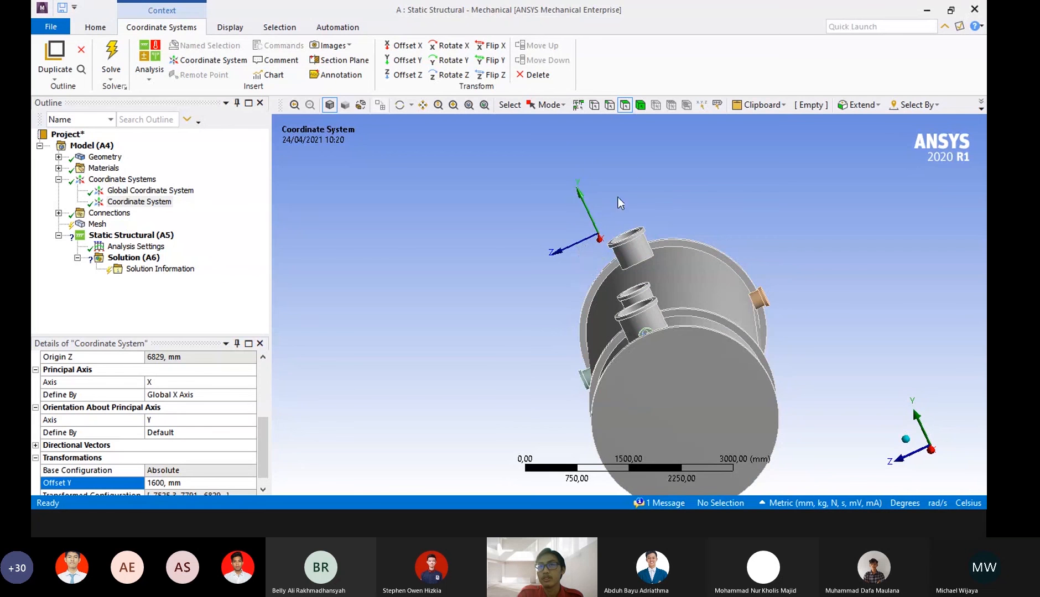
middle_click_drag(616, 198, 618, 195)
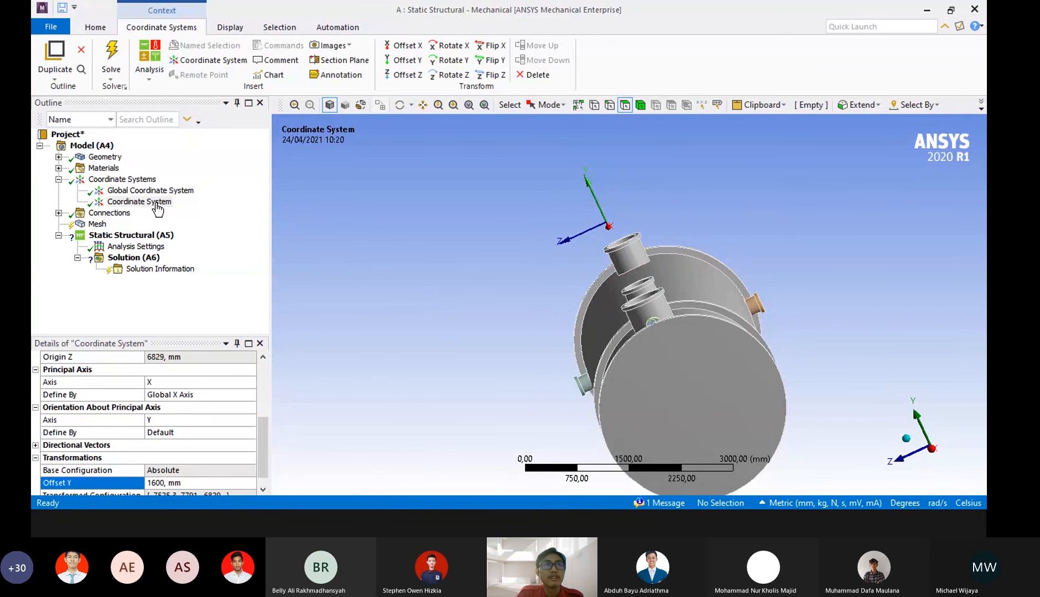
Insert a second user-defined coordinate system into the model.
left_click(135, 190)
left_click(124, 180)
right_click(126, 183)
mouse_move(133, 189)
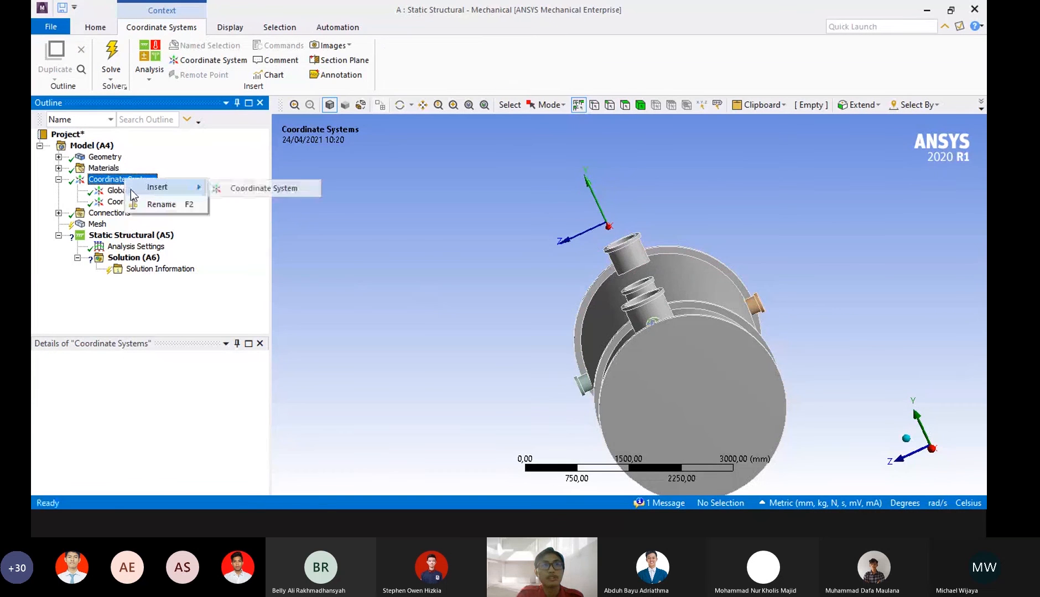
left_click(260, 189)
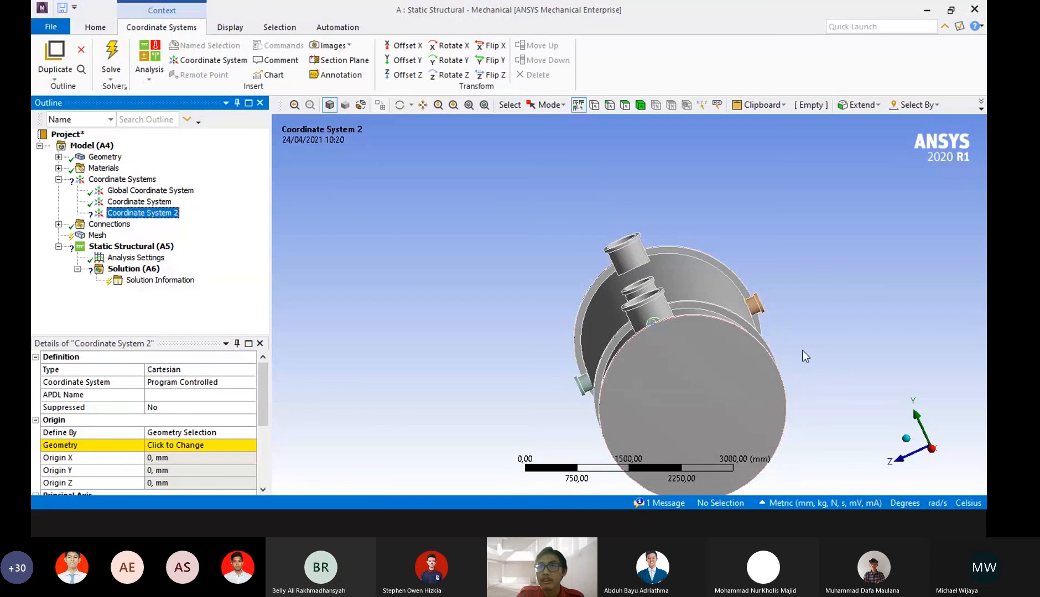
Define the second coordinate system's origin by the four cylindrical faces of the two side trunnions.
middle_click_drag(806, 357, 778, 364)
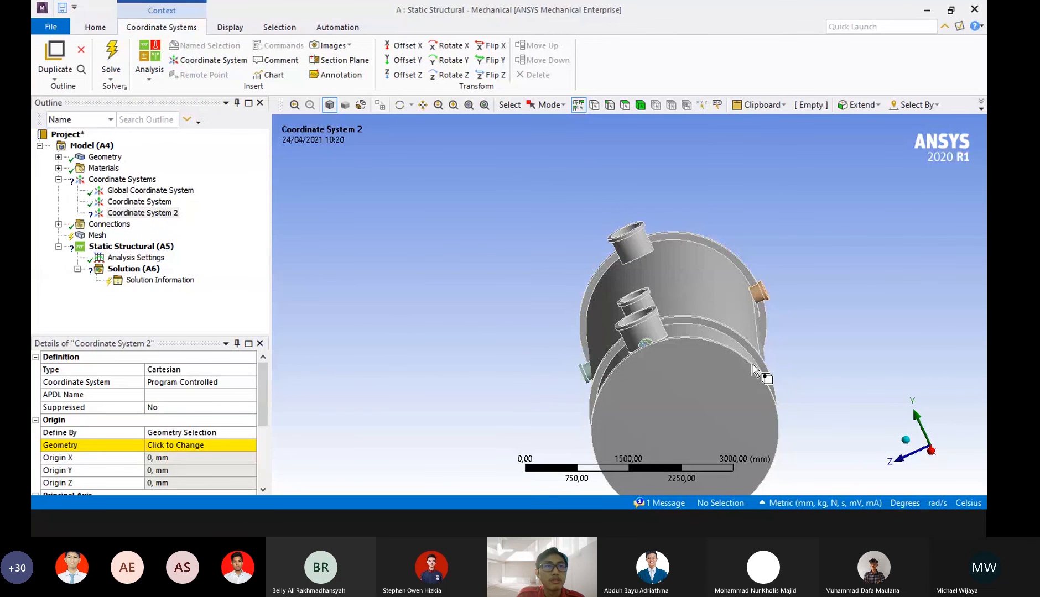
scroll(250, 408, "down", 1)
left_click(207, 406)
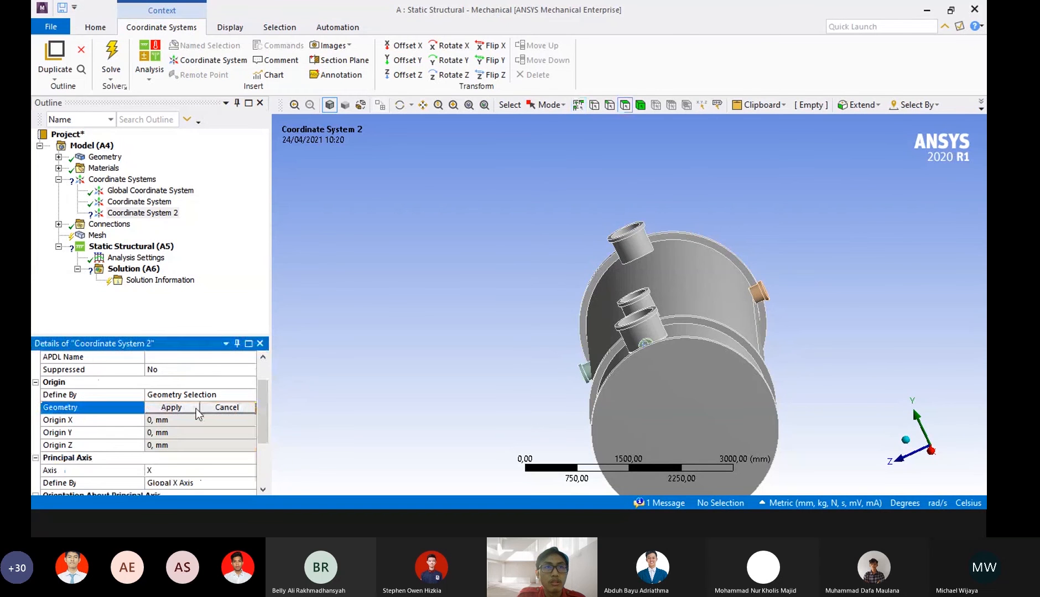
left_click(761, 300)
middle_click_drag(622, 346, 631, 344)
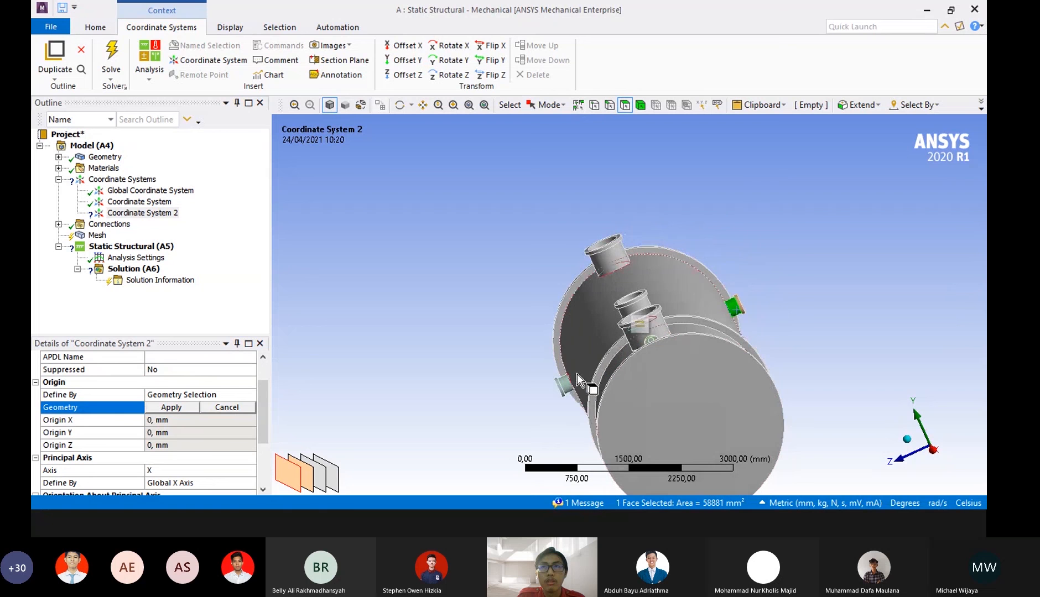
left_click(565, 381, "ctrl")
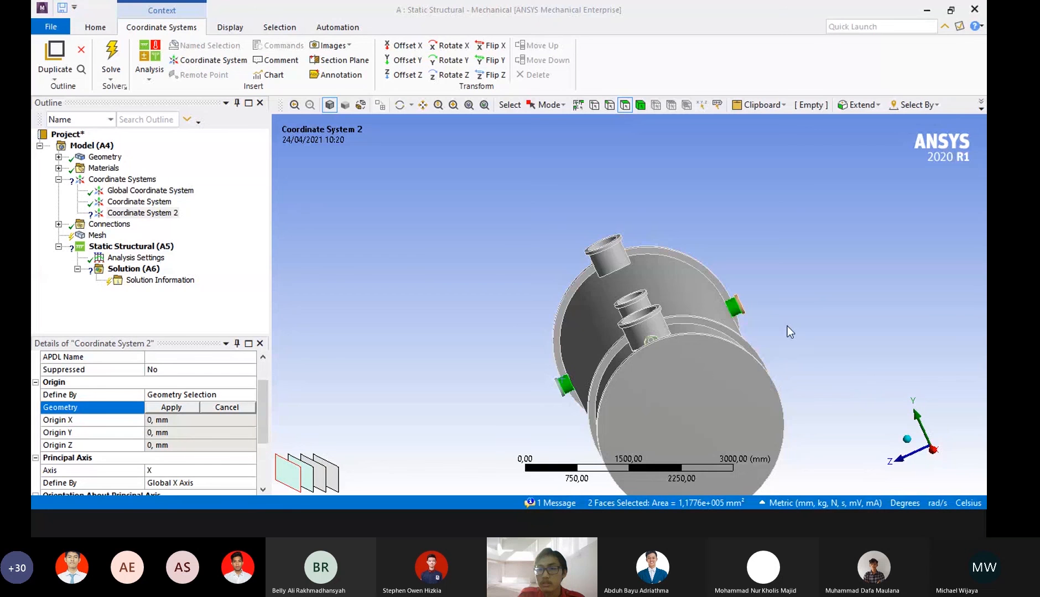
middle_click_drag(786, 326, 794, 332)
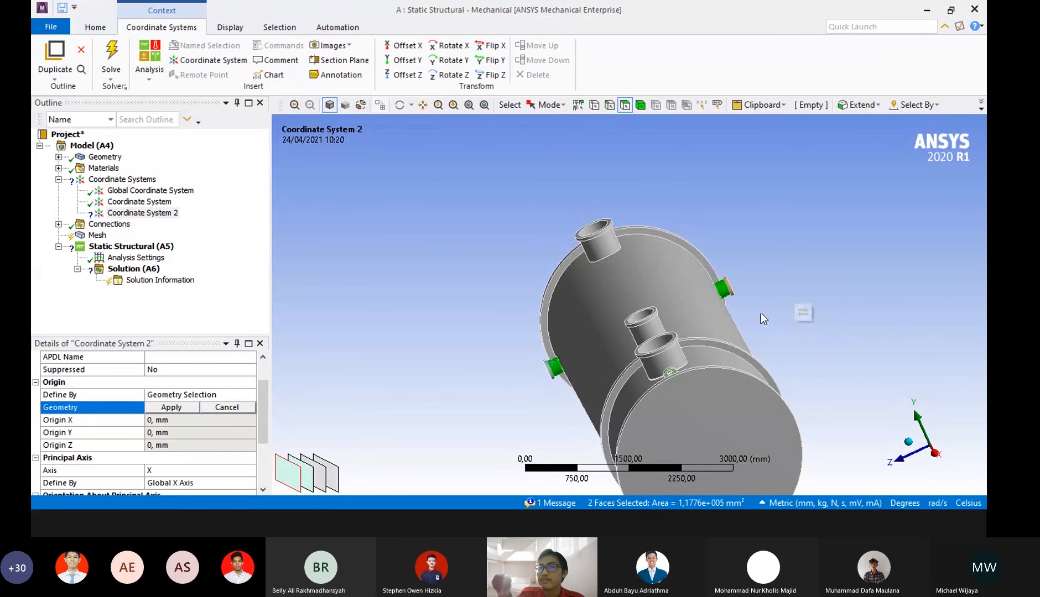
middle_click_drag(760, 312, 672, 269)
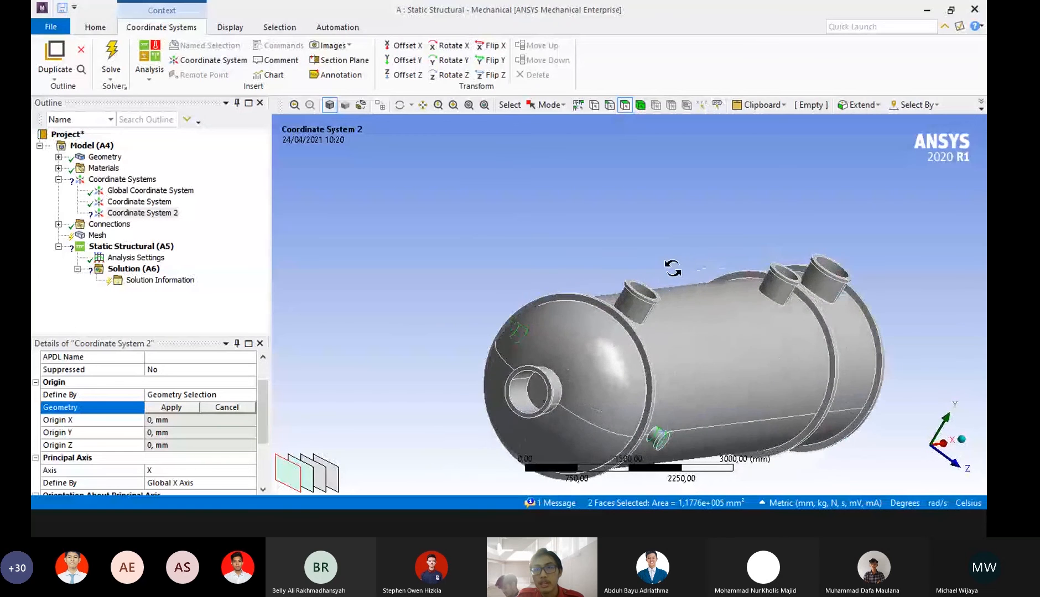
left_click(656, 435, "ctrl")
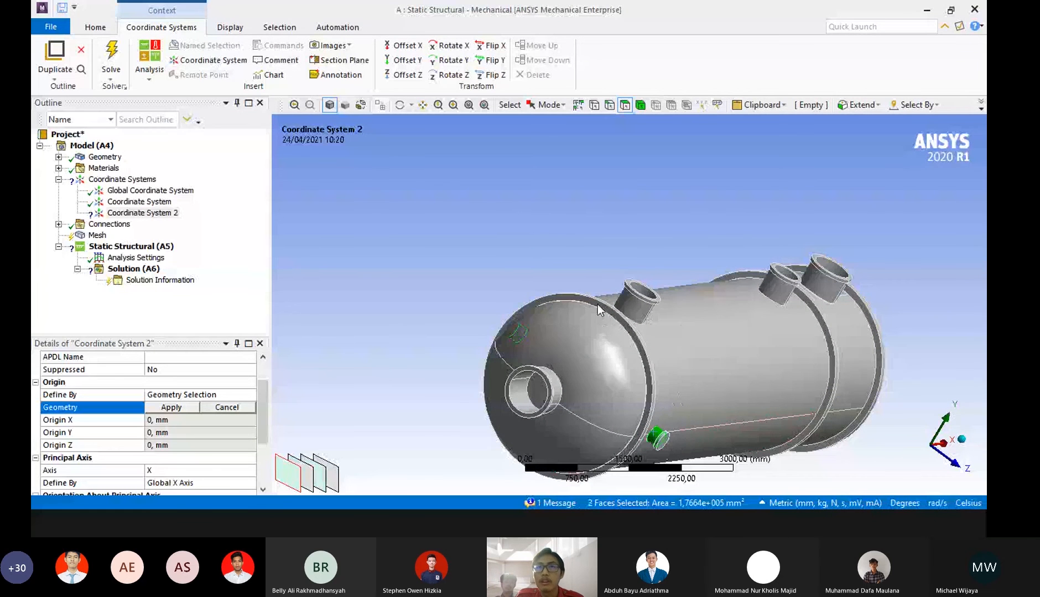
middle_click_drag(598, 303, 694, 302)
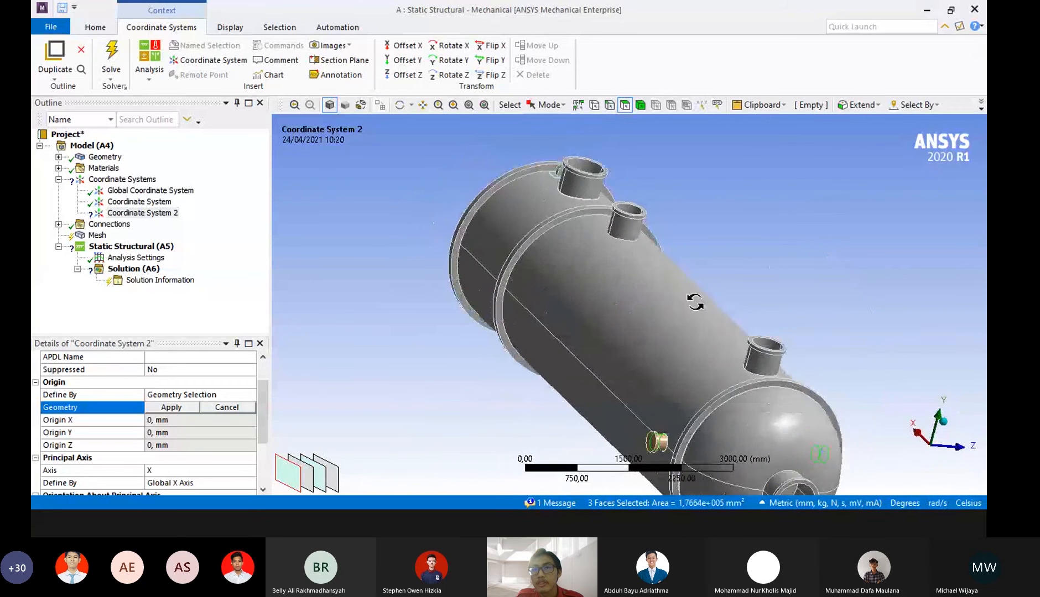
left_click(662, 440, "ctrl")
middle_click_drag(807, 367, 394, 353)
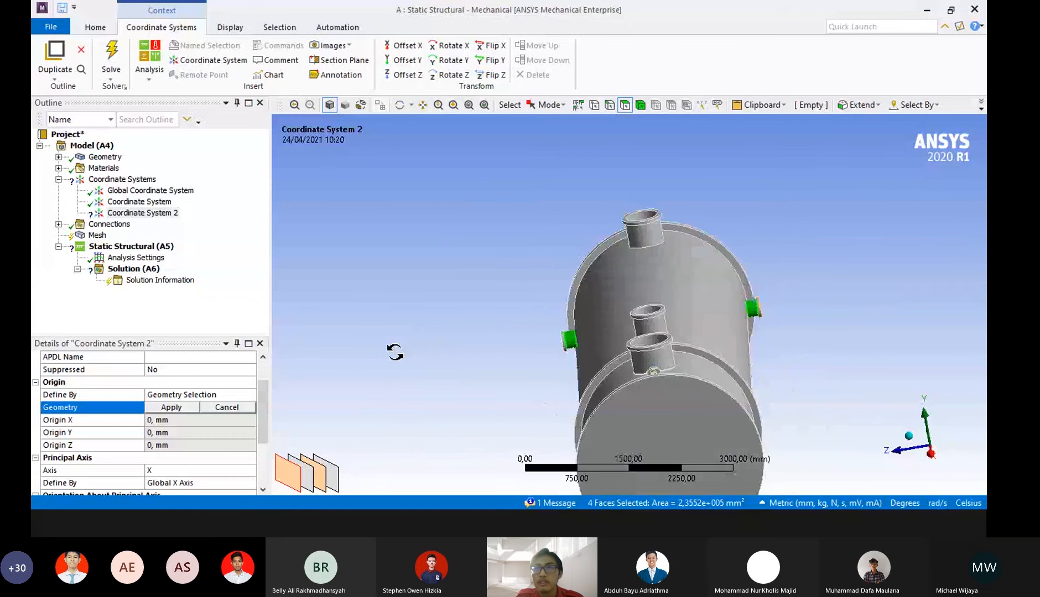
left_click(166, 408)
Add a Y offset transformation of 3000 mm to the trunnions' coordinate system.
middle_click_drag(592, 329, 658, 311)
left_click(388, 61)
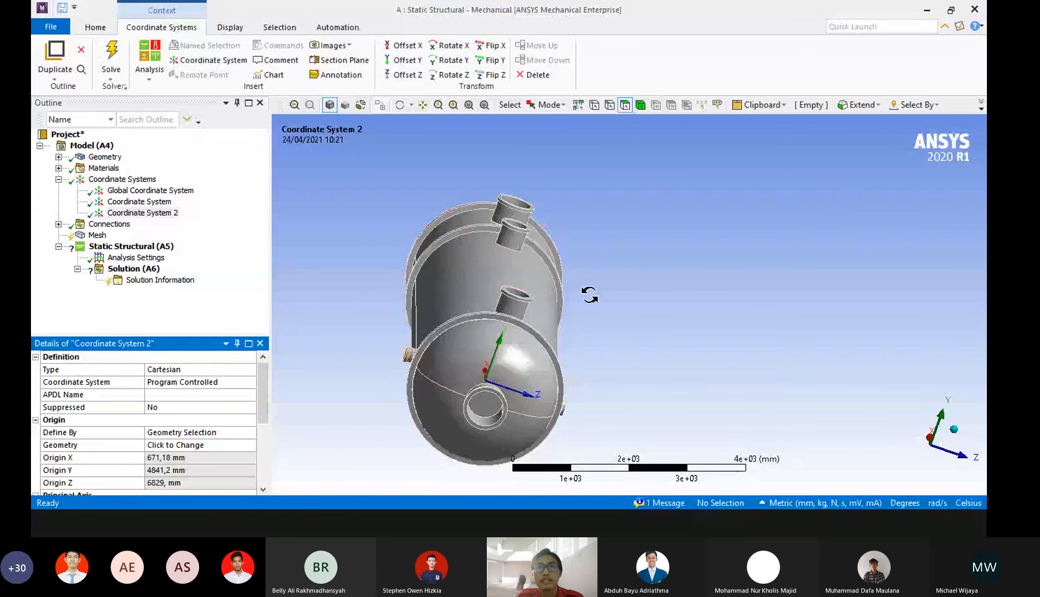
mouse_move(589, 295)
middle_mouse_down()
mouse_move(601, 279)
mouse_move(592, 281)
middle_mouse_up()
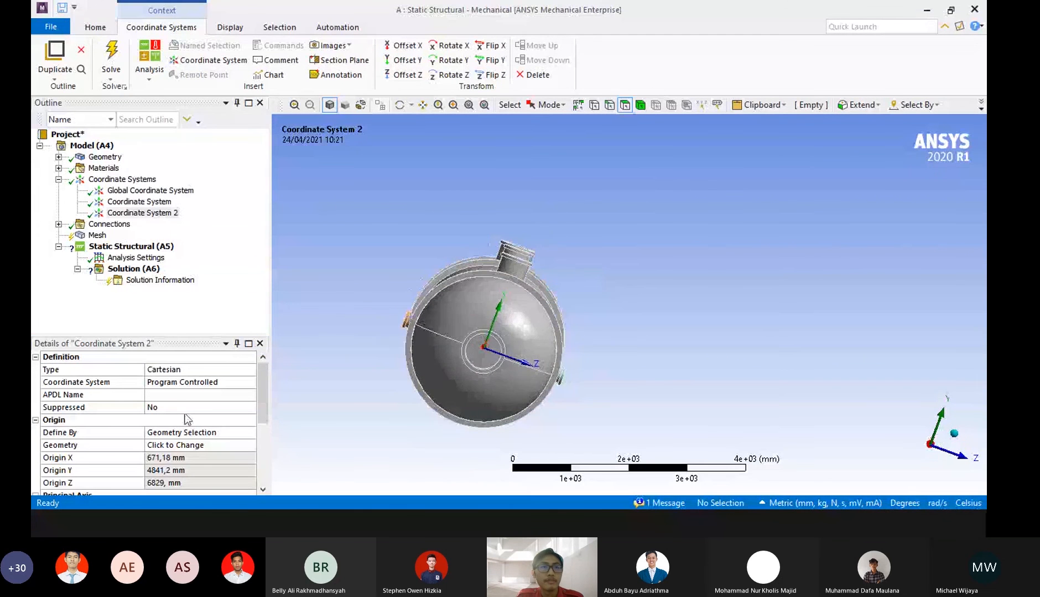
scroll(187, 420, "down", 5)
middle_click_drag(540, 359, 434, 310)
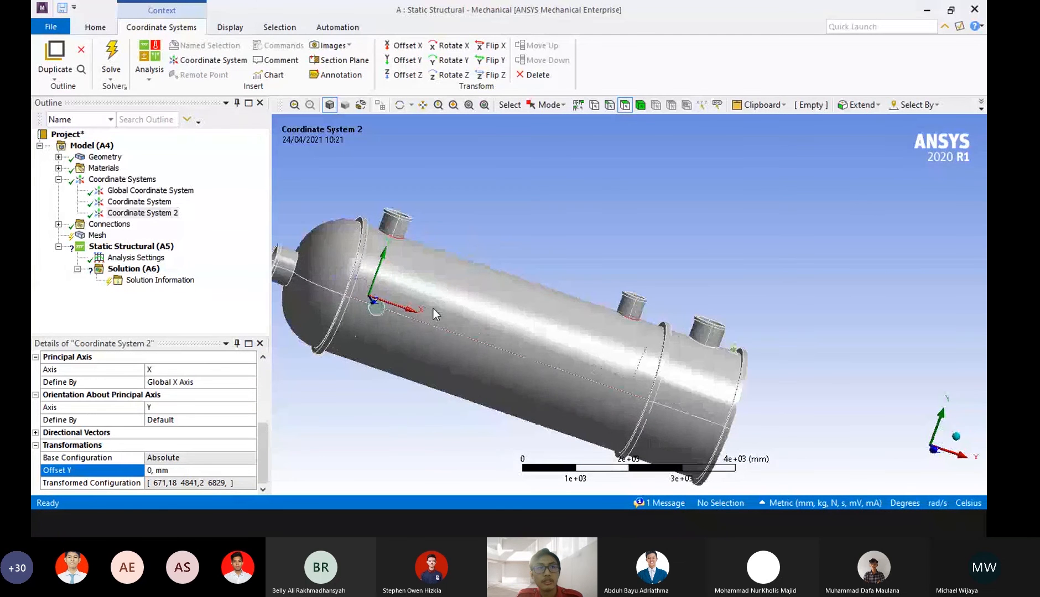
left_click(214, 471)
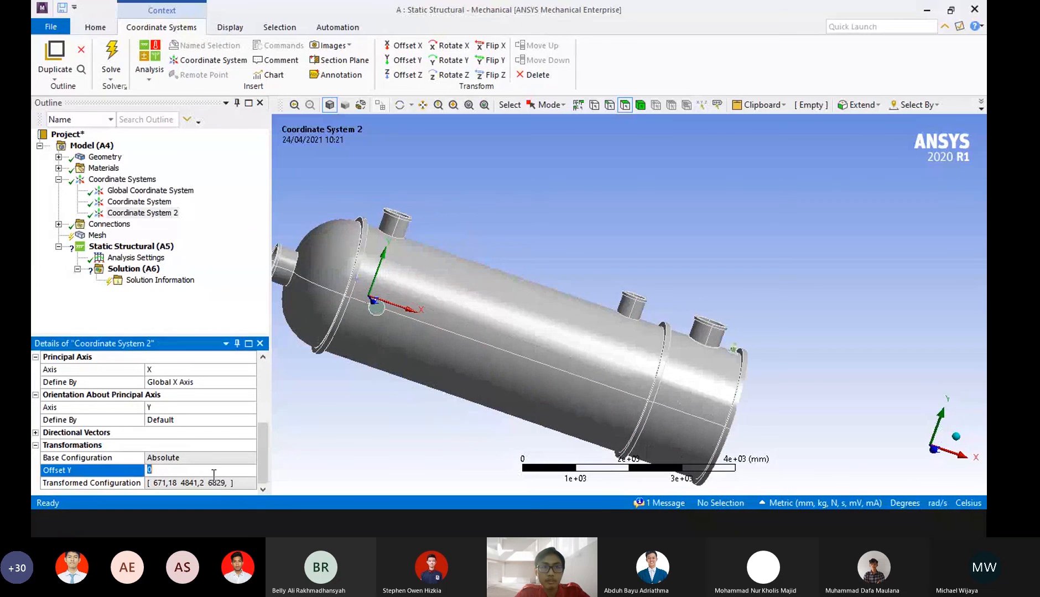
type("3000")
key("Return")
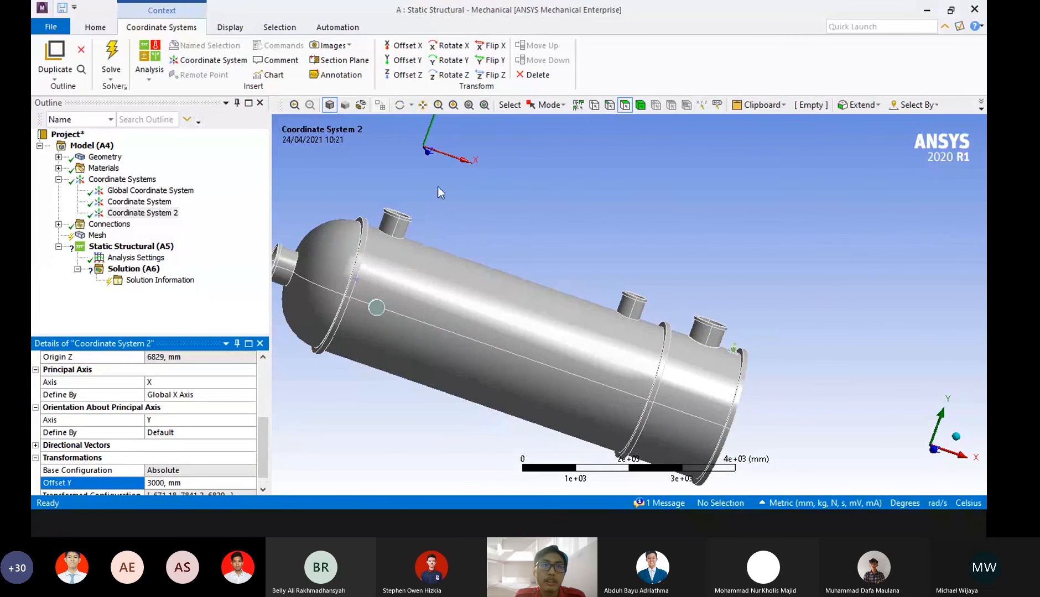
Compare the positions of the lifting lug's and the trunnions' coordinate systems above the vessel.
left_click(140, 202)
left_click(142, 214)
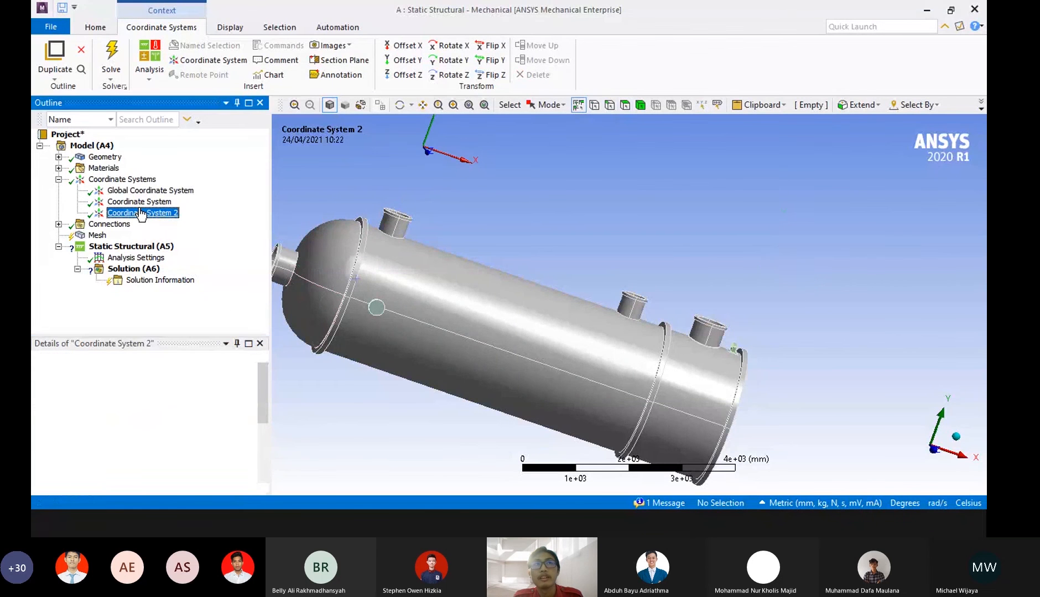
left_click(139, 202)
left_click(141, 214)
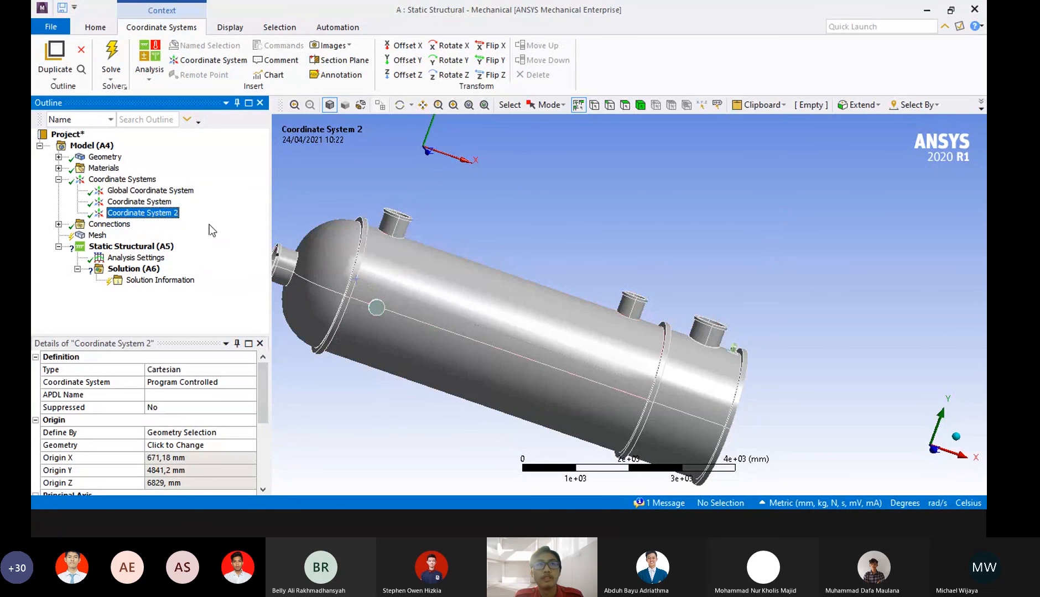
left_click(166, 203)
left_click(167, 214)
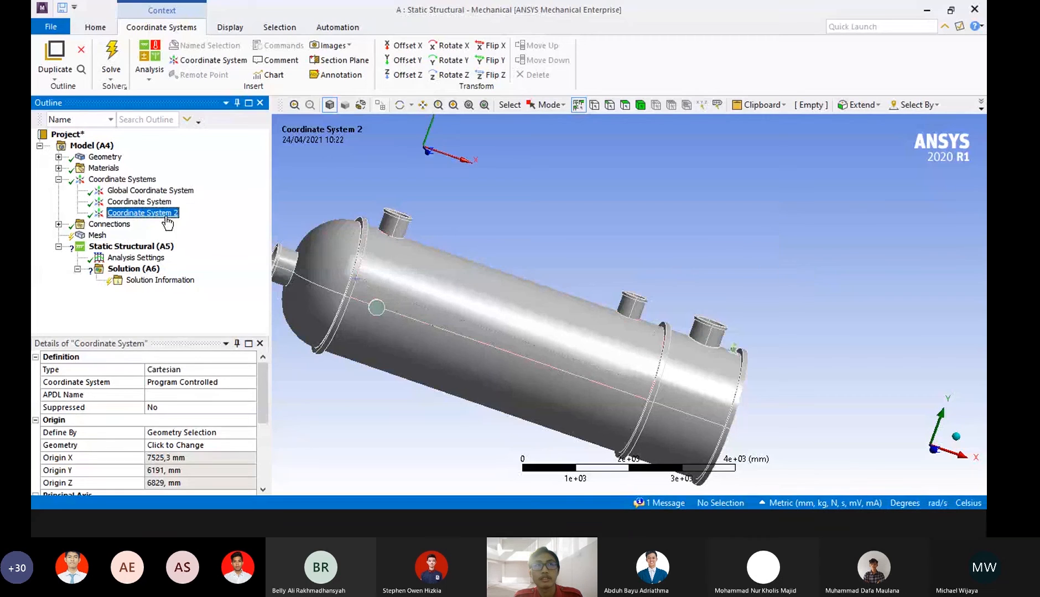
middle_click_drag(550, 225, 604, 241)
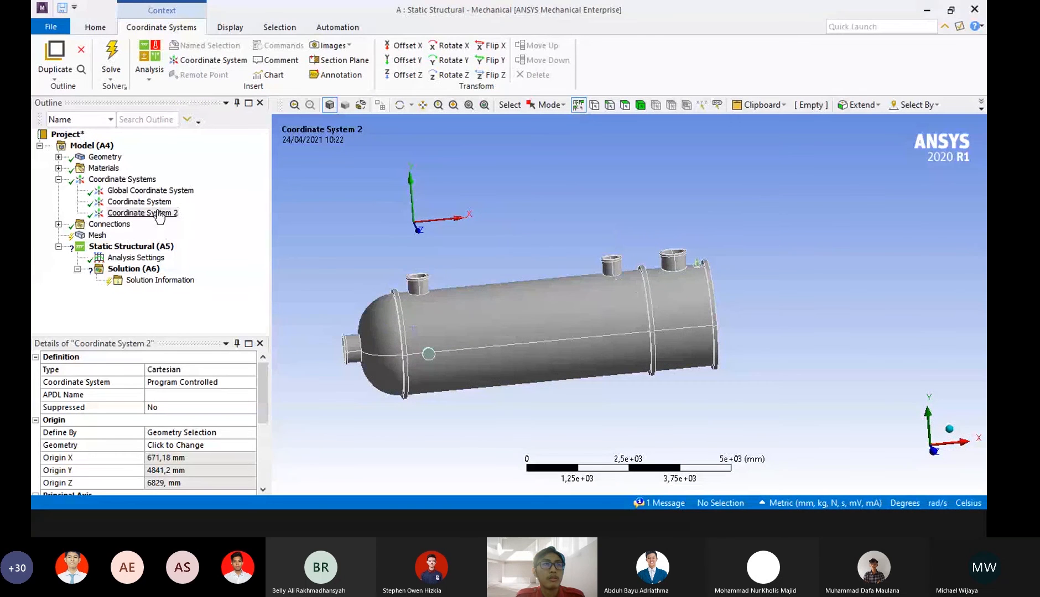
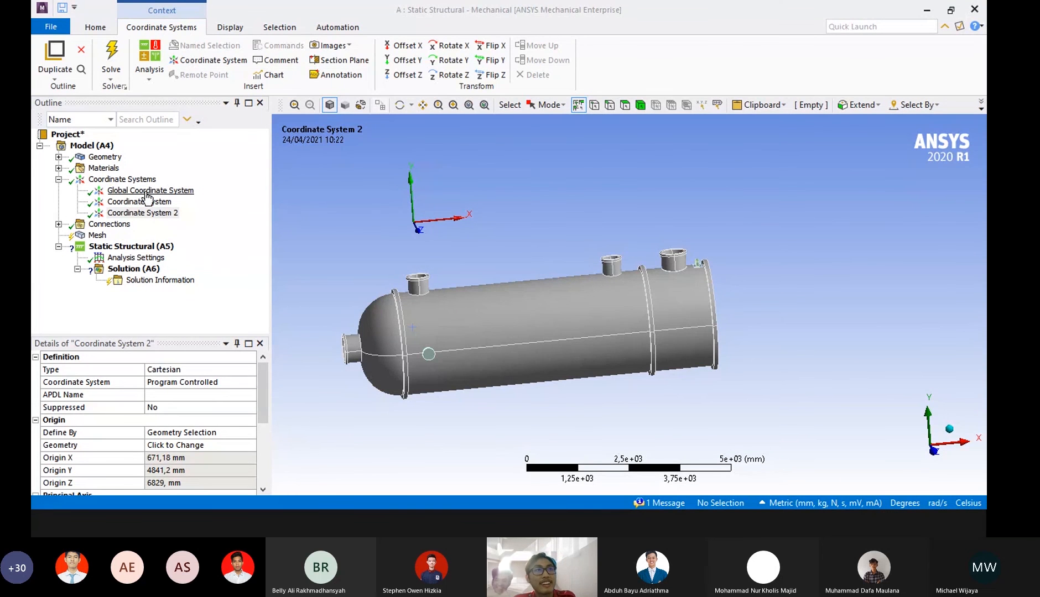
Delete both user-defined coordinate systems, leaving only the global one.
left_click(143, 202)
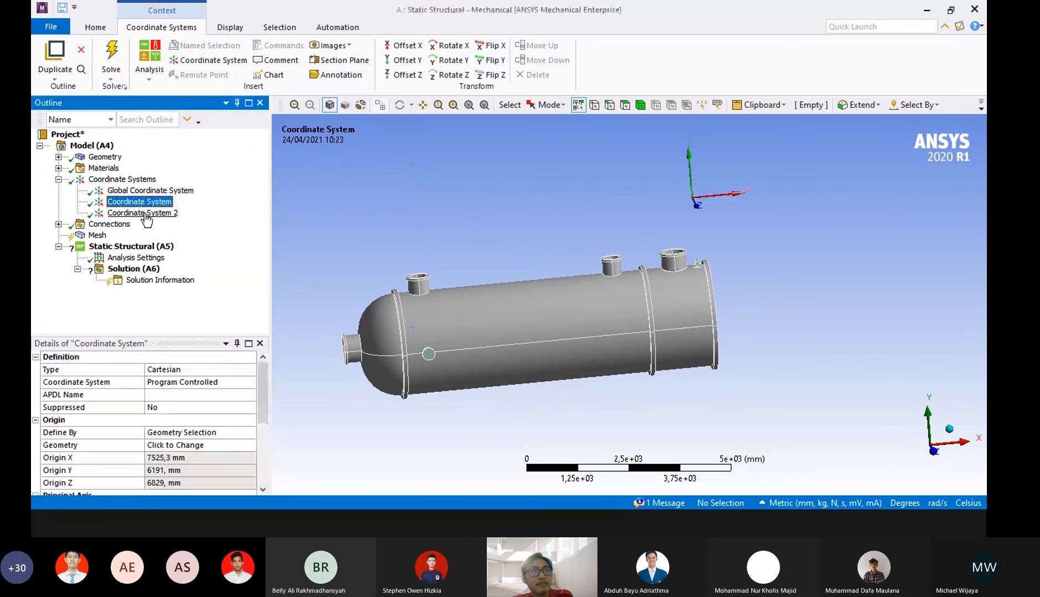
right_click(145, 214)
left_click(191, 340)
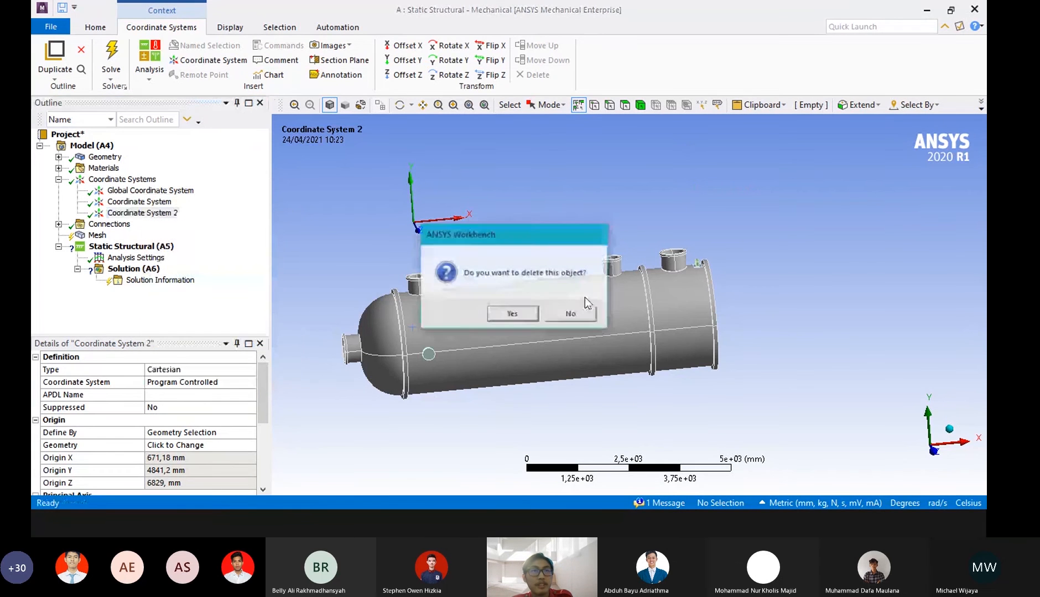
left_click(512, 313)
left_click(141, 202)
right_click(160, 204)
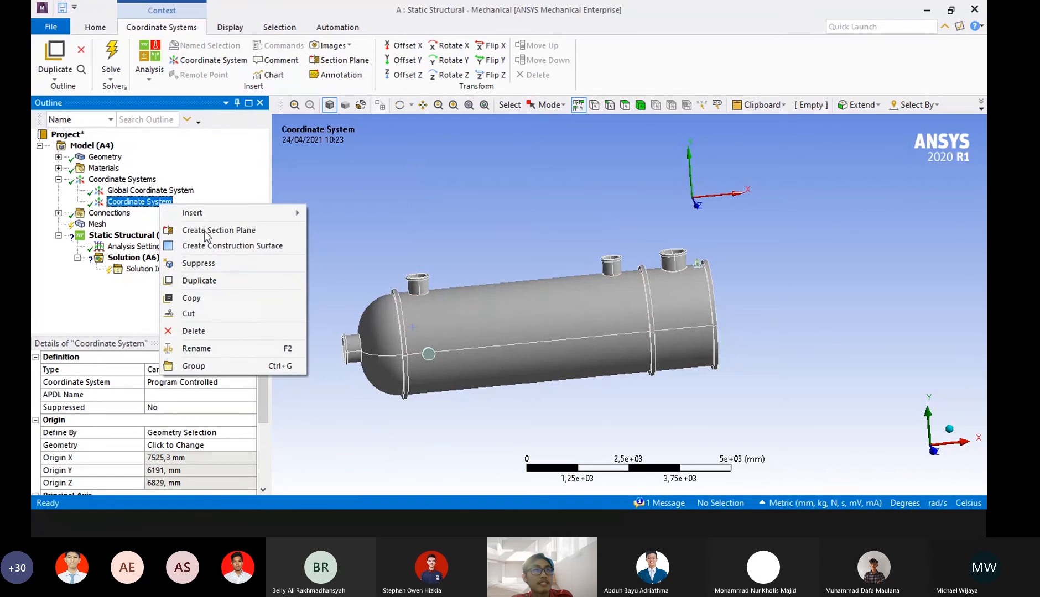
left_click(246, 337)
left_click(522, 331)
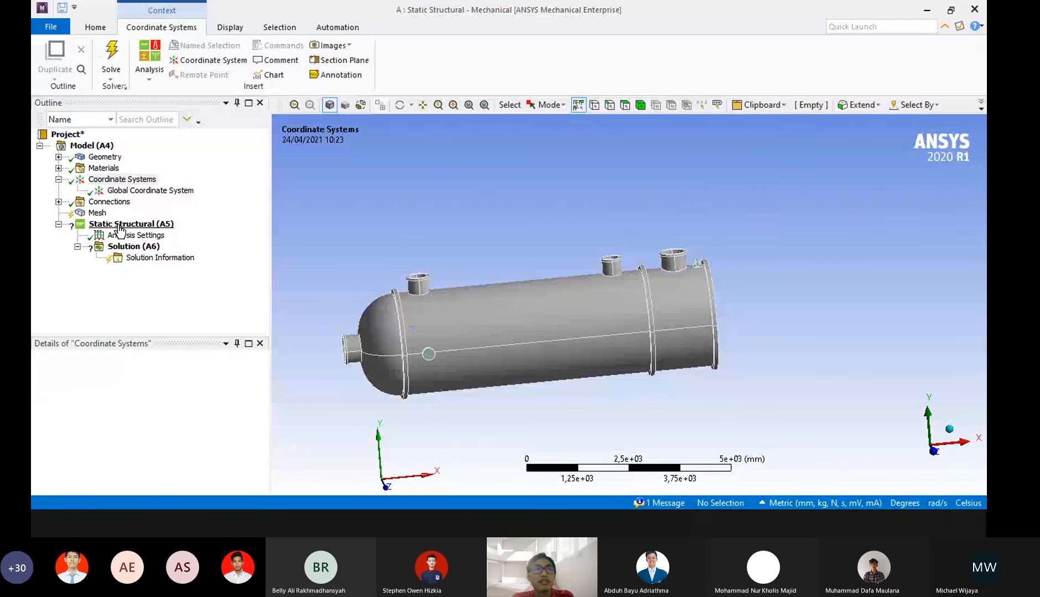
Insert a new user-defined coordinate system into the model.
left_click(124, 180)
right_click(127, 187)
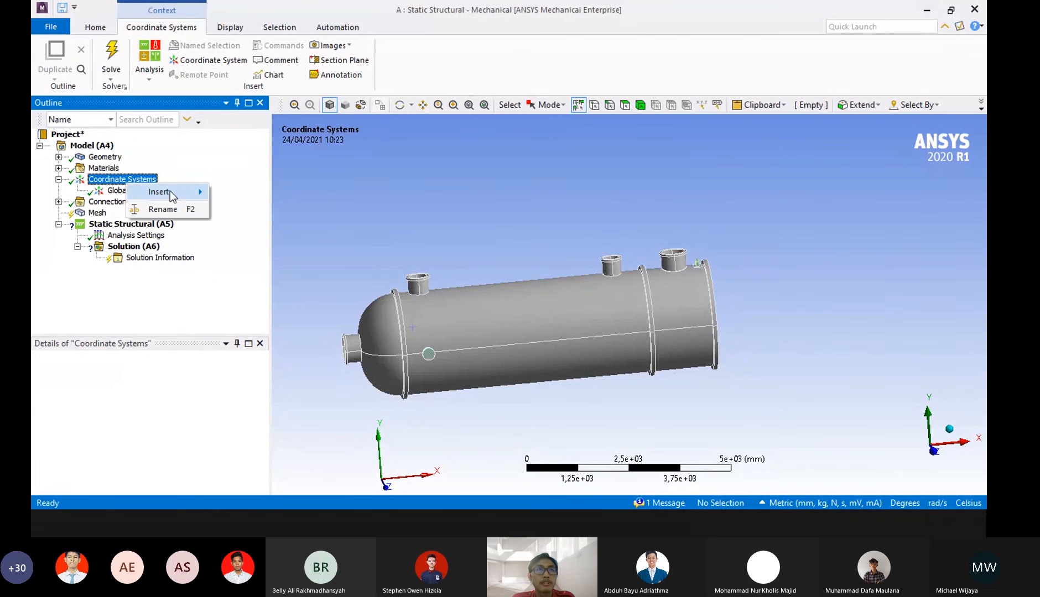
mouse_move(170, 191)
left_click(250, 196)
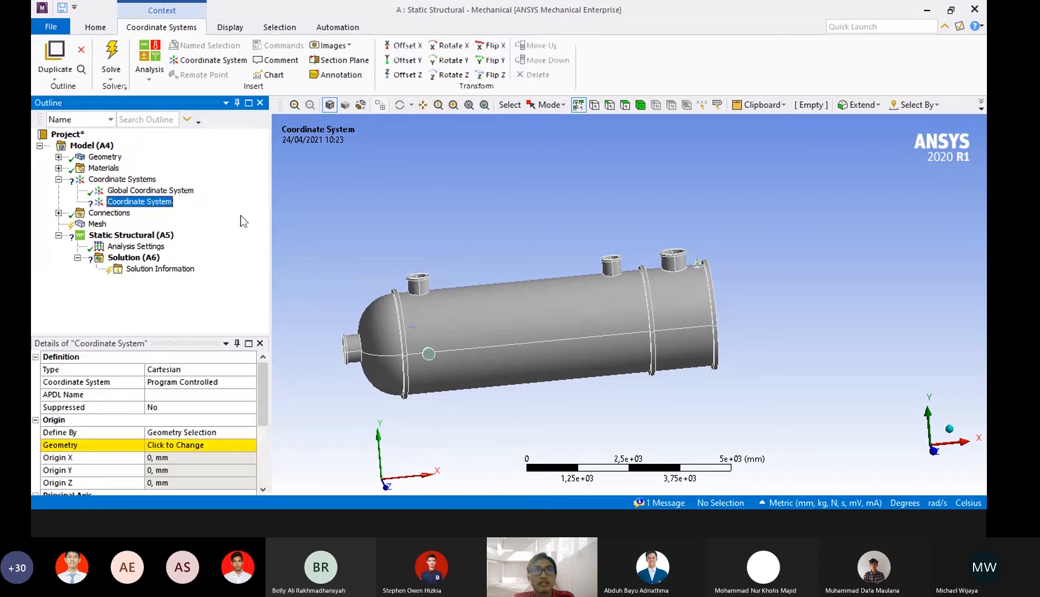
Start defining the new coordinate system's origin by geometry and select the first inner face of the lifting lug's hole.
left_click(192, 445)
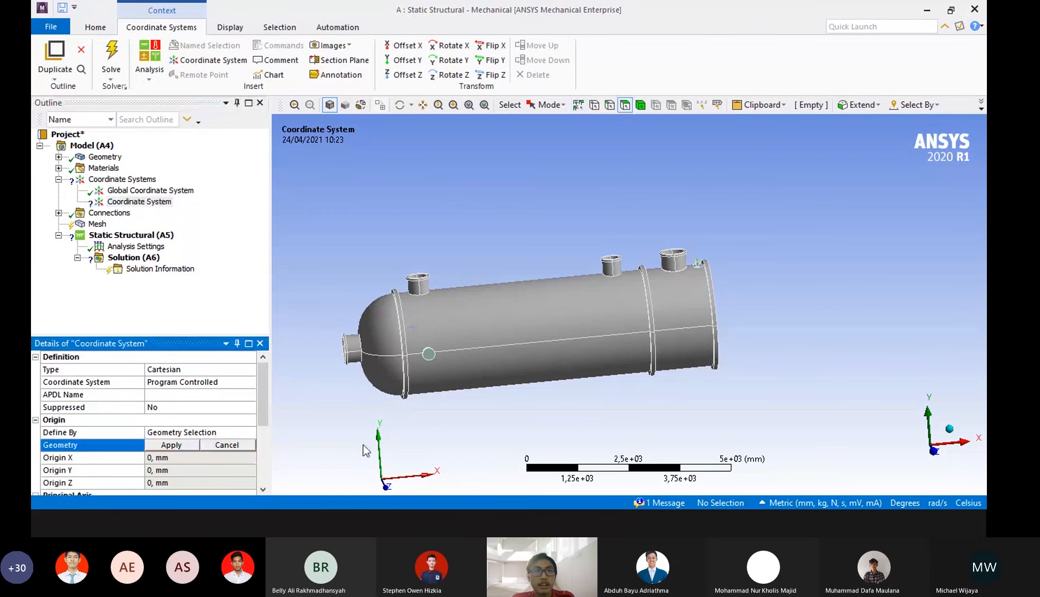
middle_click_drag(714, 244, 680, 250)
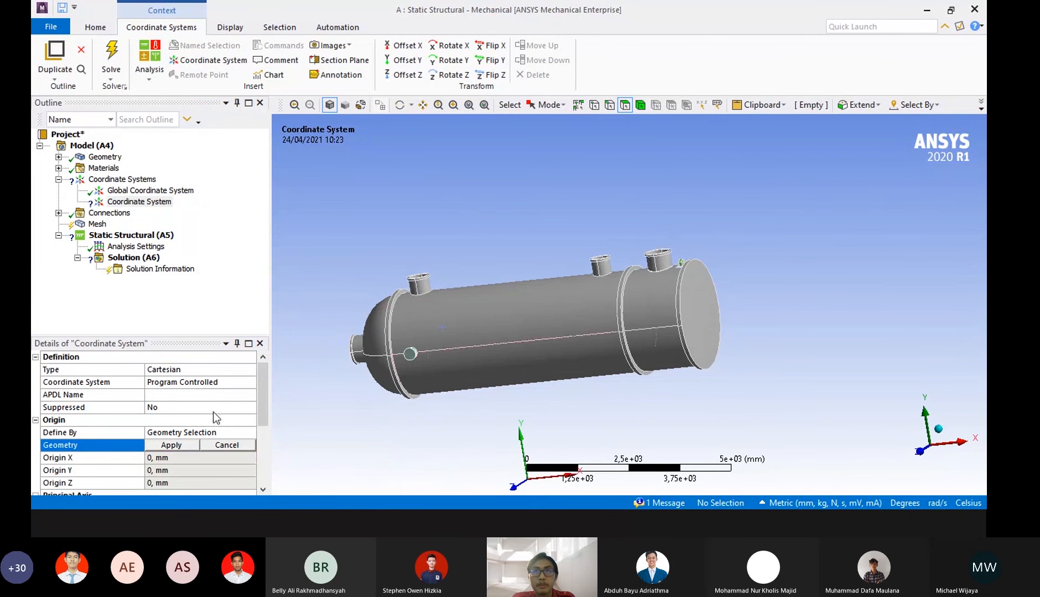
scroll(628, 307, "up", 3)
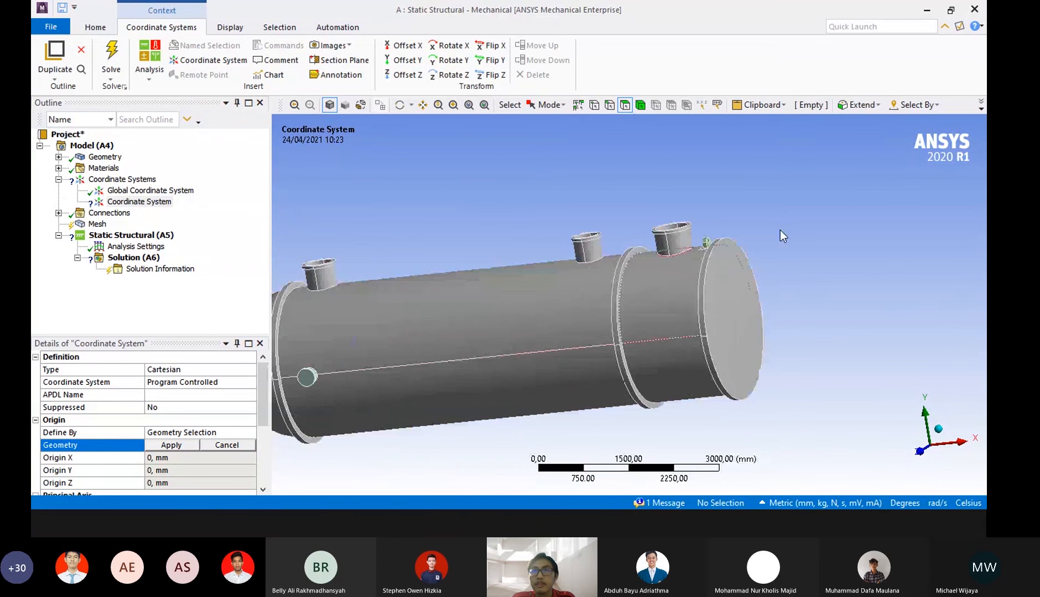
middle_click_drag(575, 281, 688, 270)
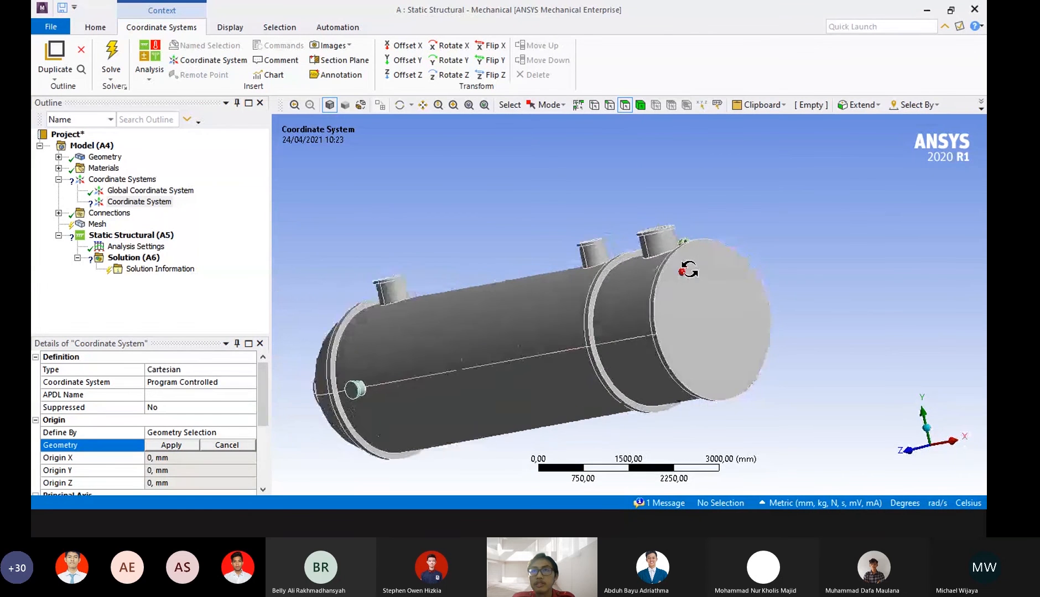
scroll(710, 227, "up", 4)
scroll(744, 187, "up", 2)
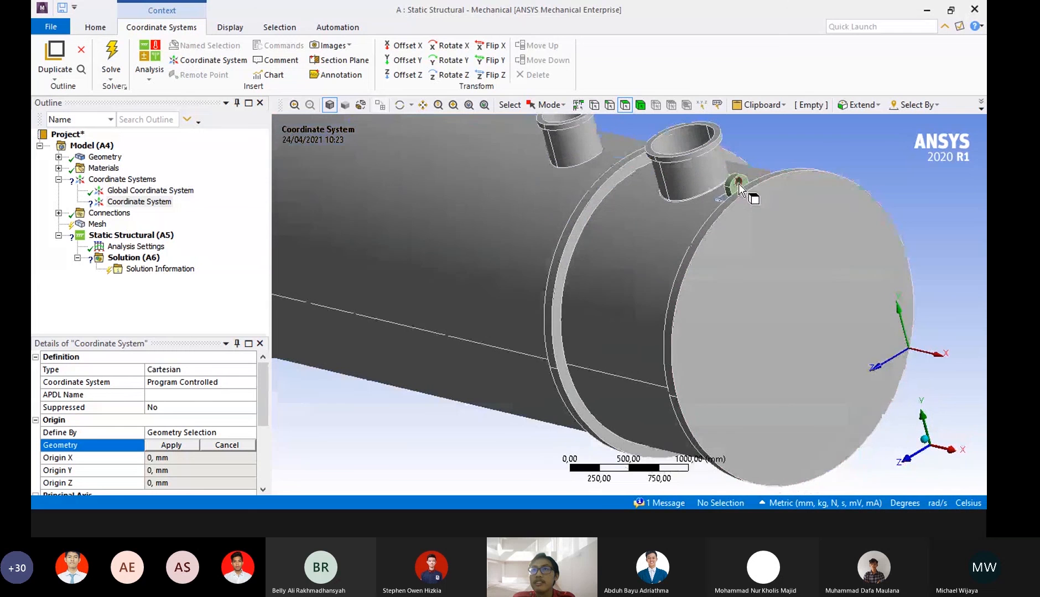
left_click(739, 185)
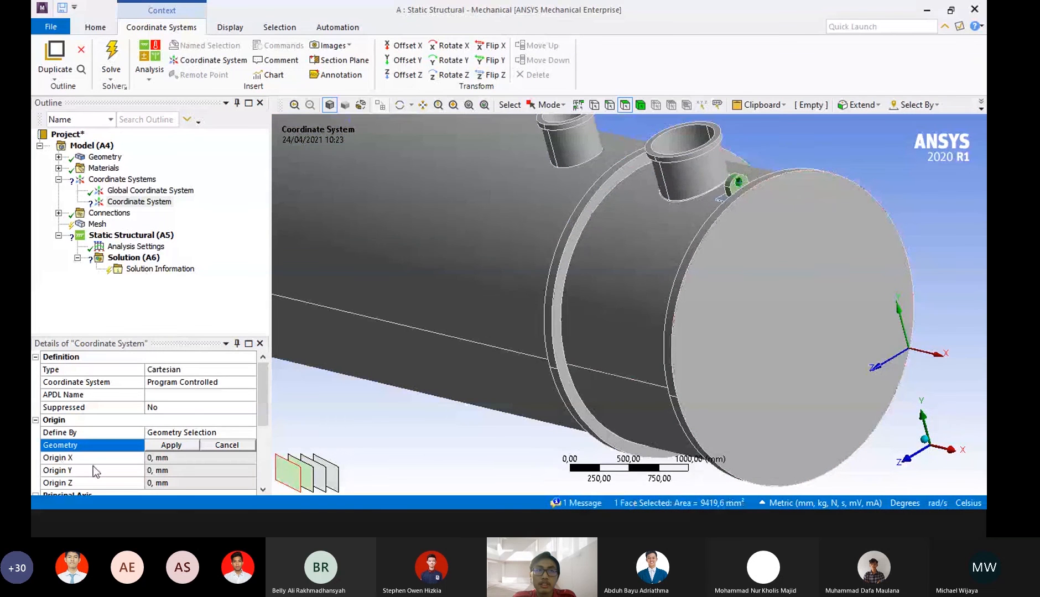
Add the opposite inner face of the lifting lug's hole to the selection and apply it as the coordinate system's origin.
middle_click_drag(805, 136, 774, 139)
middle_click_drag(548, 240, 472, 303)
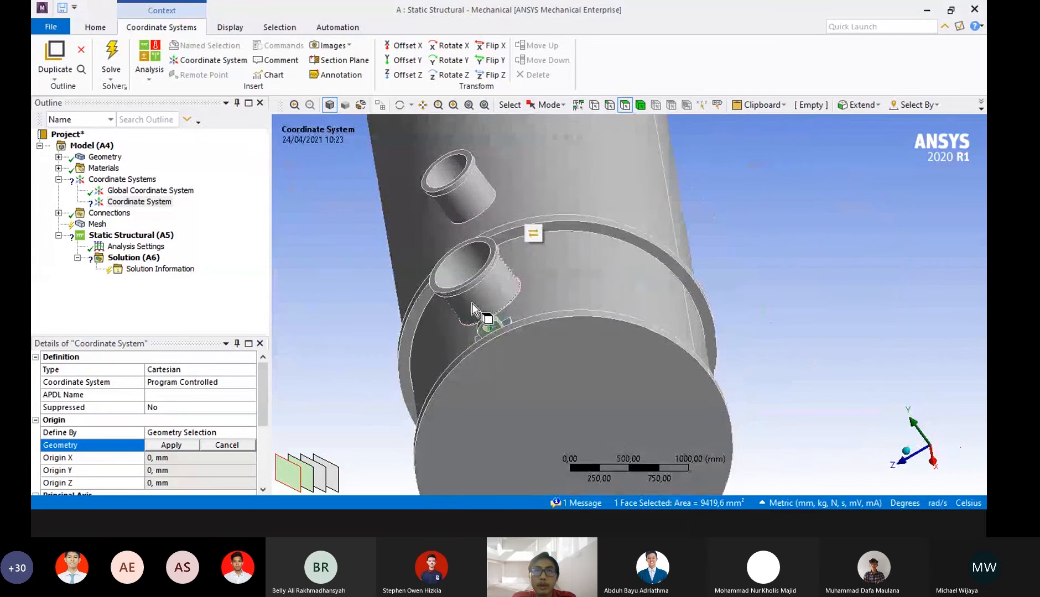
left_click(487, 328, "ctrl")
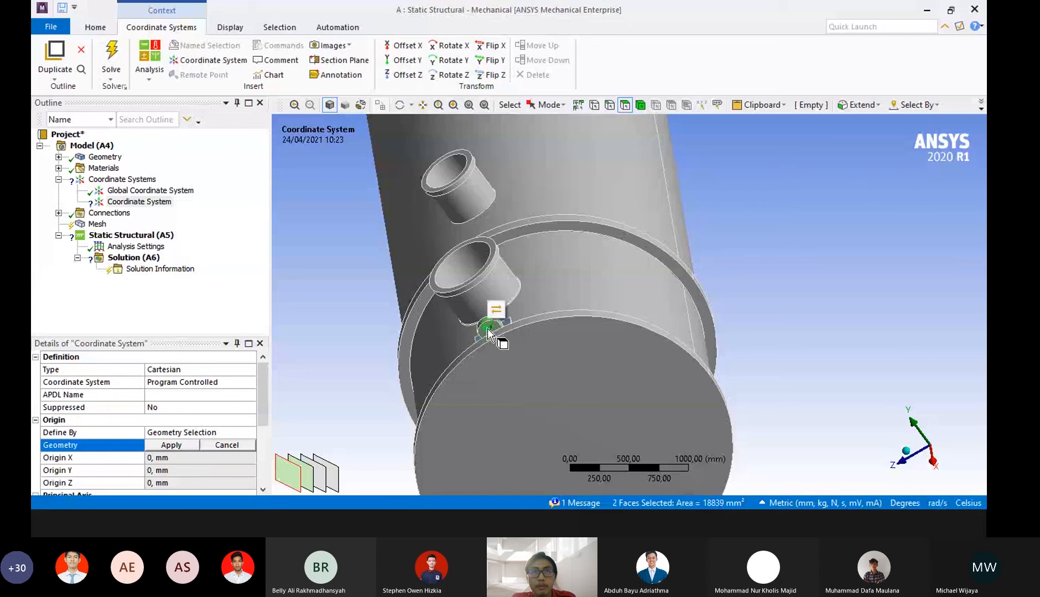
scroll(487, 332, "up", 4)
middle_click_drag(476, 343, 542, 273)
scroll(545, 273, "down", 2)
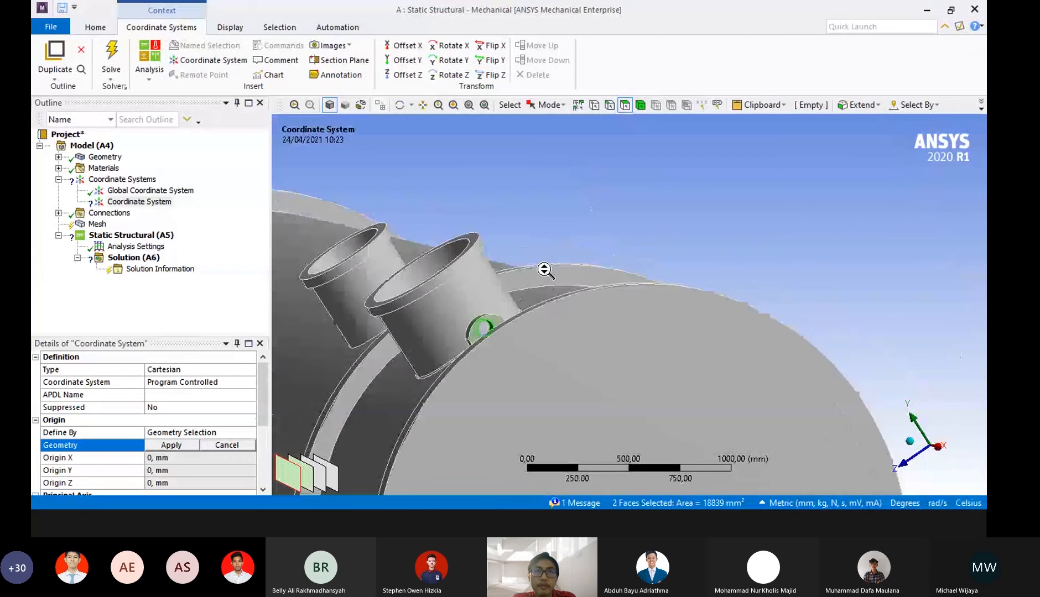
scroll(544, 271, "down", 2)
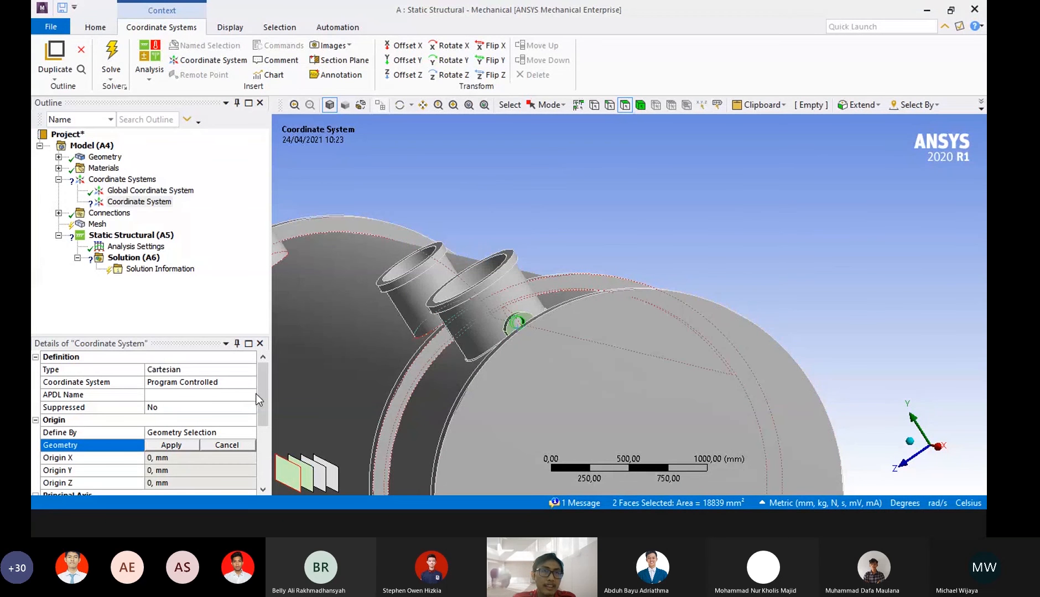
scroll(236, 393, "down", 1)
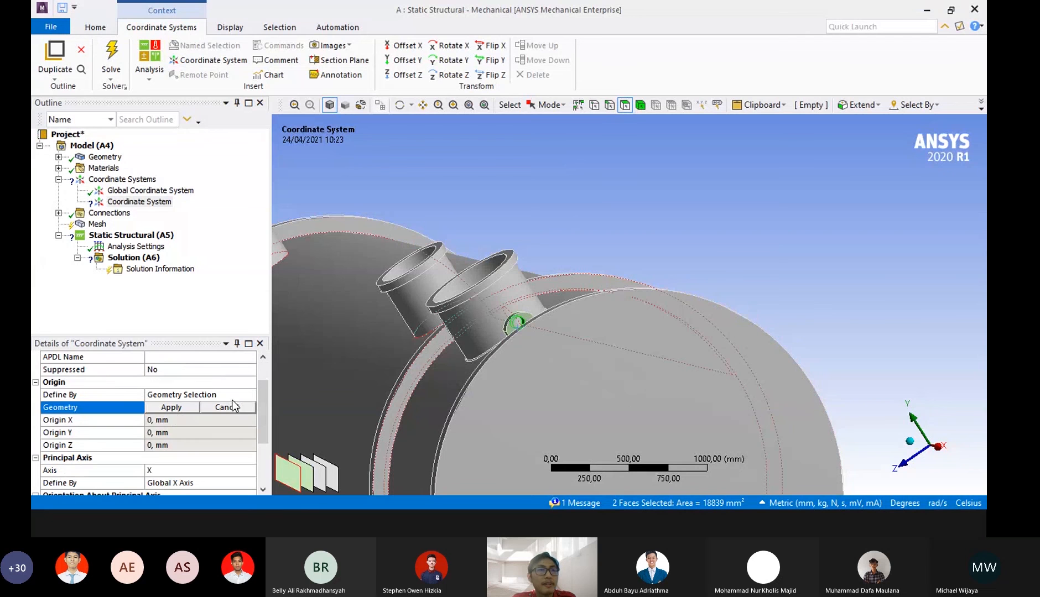
left_click(194, 409)
Add a Y offset transformation of 1600 mm to the lifting lug's coordinate system.
middle_click_drag(345, 373, 337, 404)
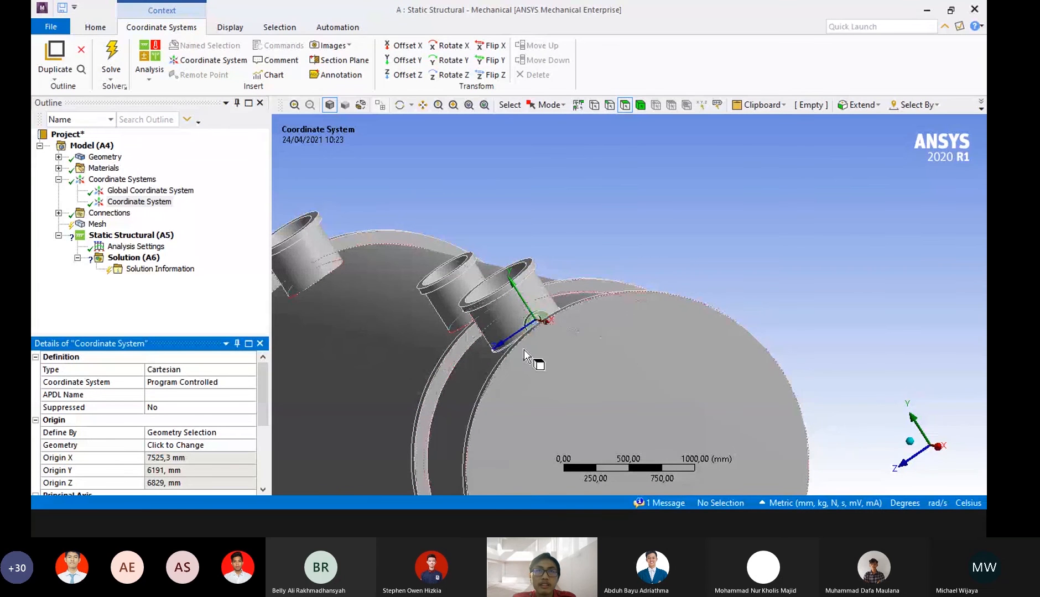
scroll(539, 358, "down", 3)
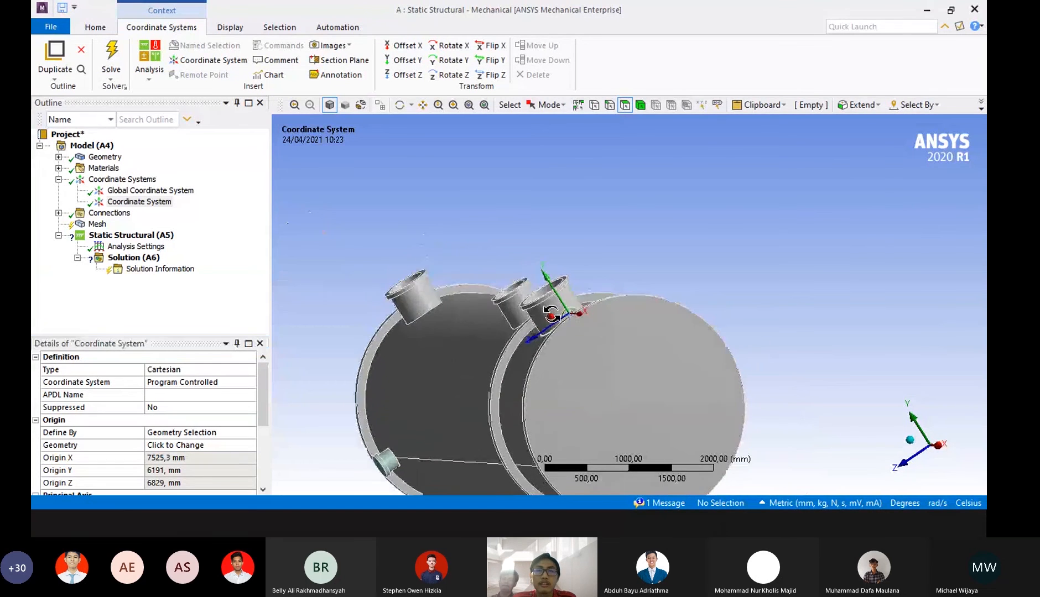
middle_click_drag(551, 314, 575, 322)
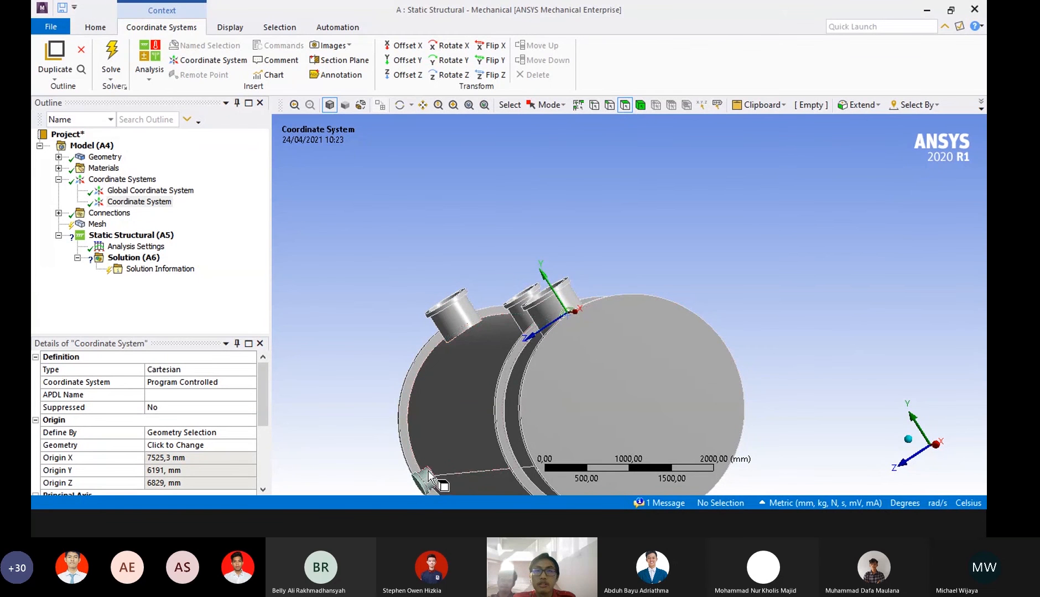
scroll(556, 338, "down", 2)
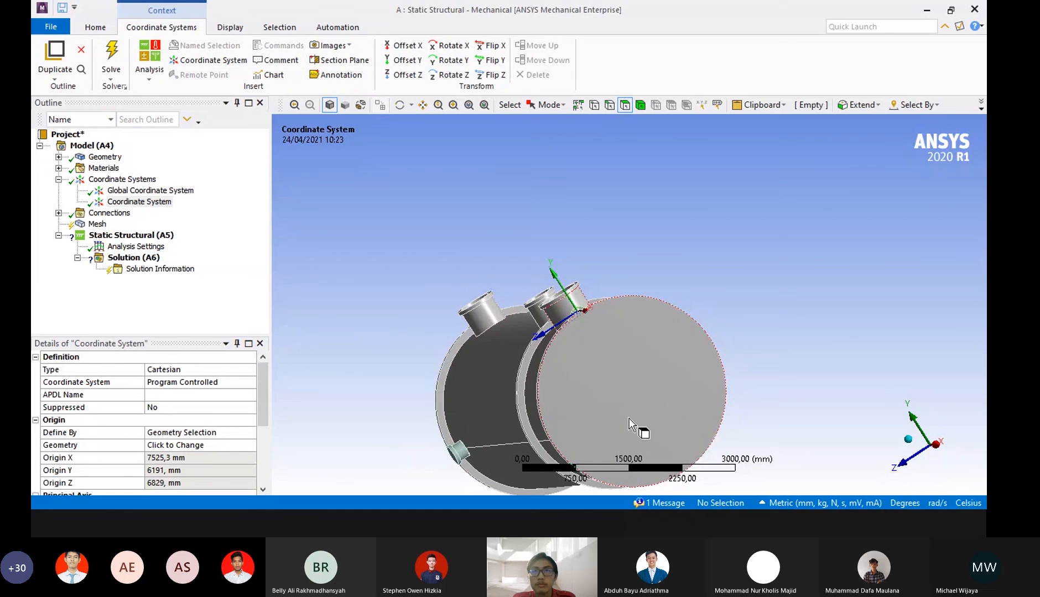
left_click(407, 72)
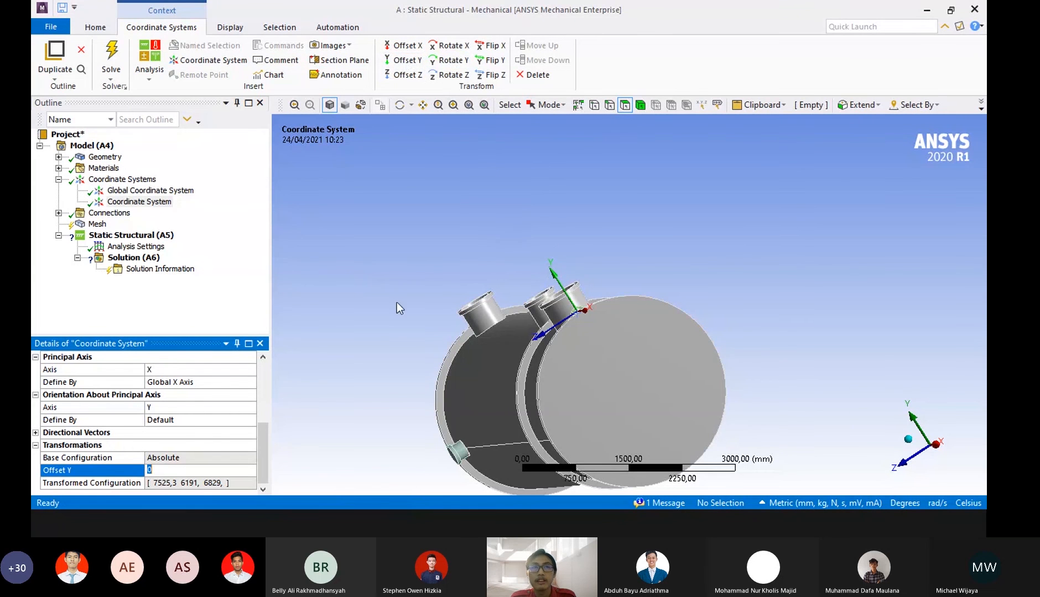
type("16")
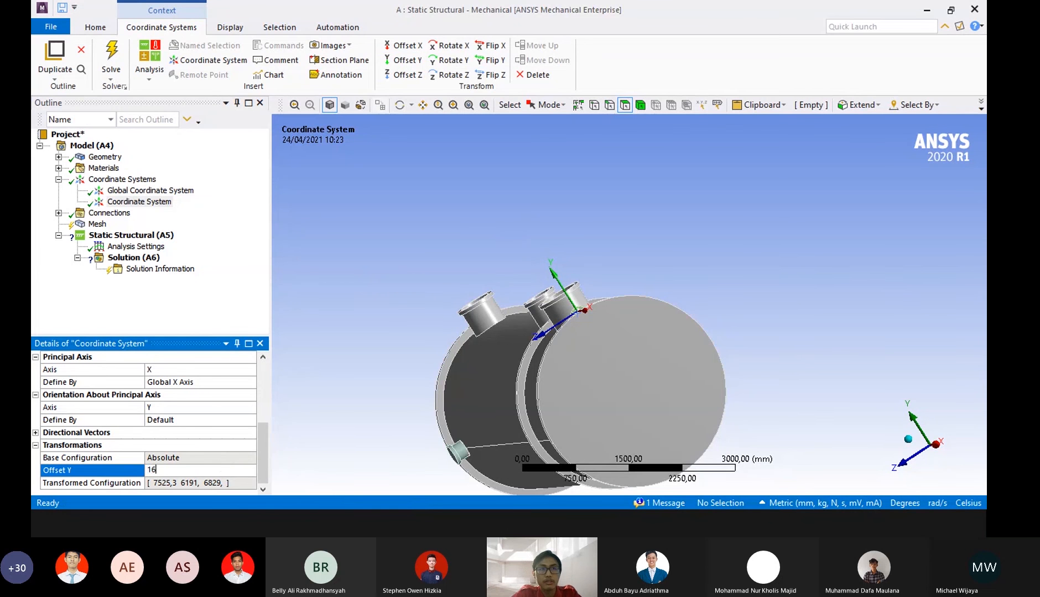
type("00")
key("Return")
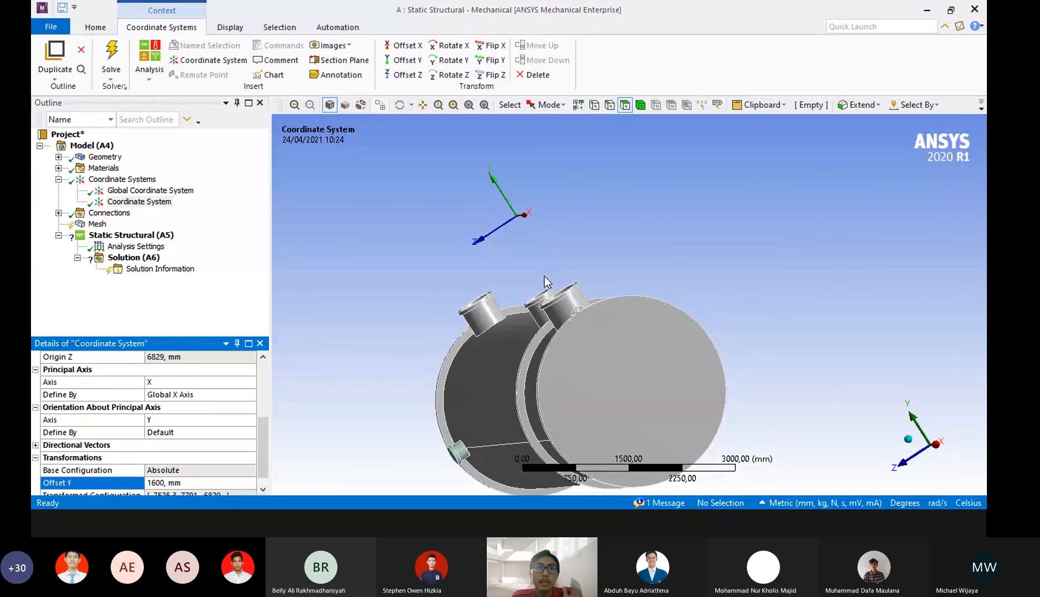
Insert a second user-defined coordinate system for the trunnions under Coordinate Systems.
middle_click_drag(508, 225, 561, 231)
left_click(123, 179)
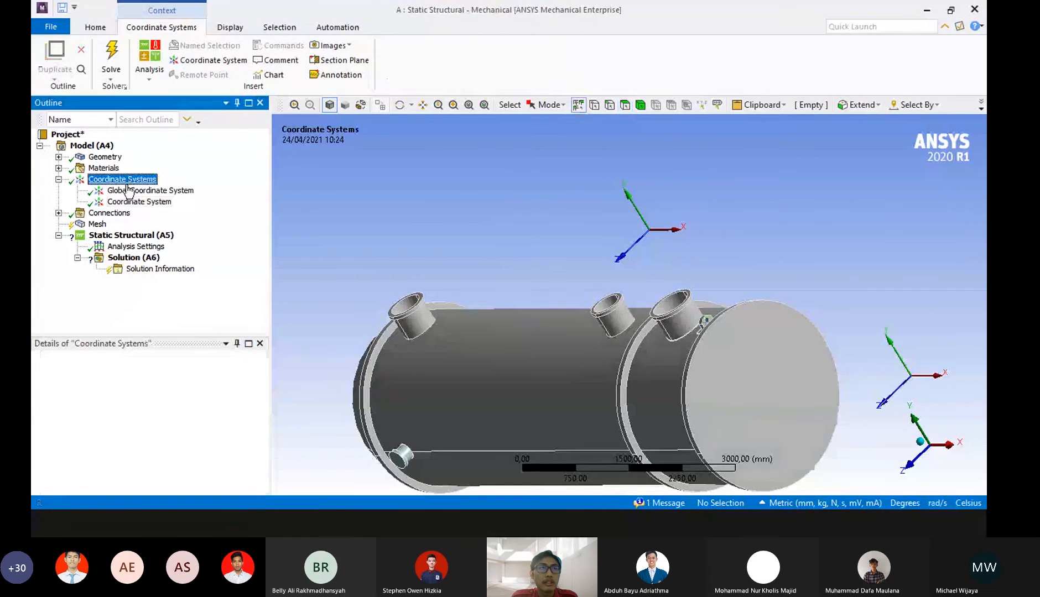
right_click(127, 184)
mouse_move(208, 194)
left_click(260, 195)
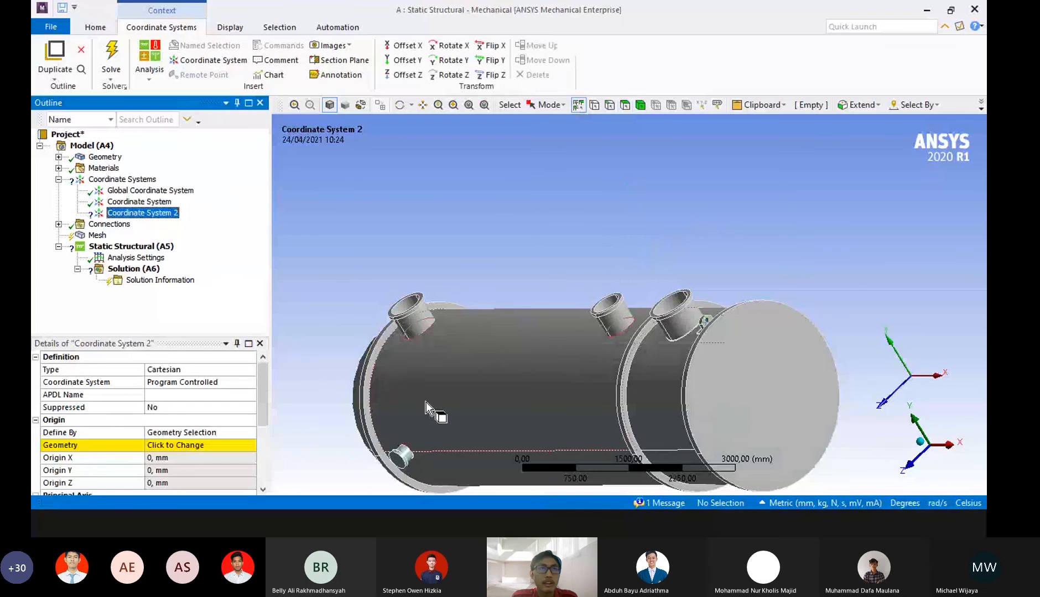
Set the second coordinate system's origin by geometry selection, using the cylindrical faces of the trunnions on both sides of the vessel.
middle_click_drag(418, 419, 413, 454)
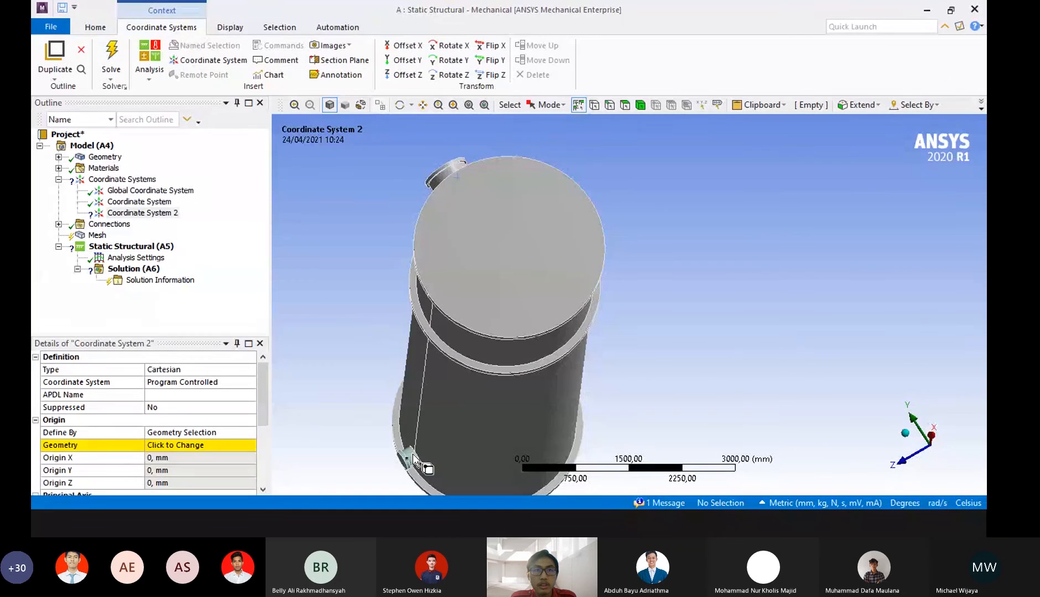
left_click(205, 436)
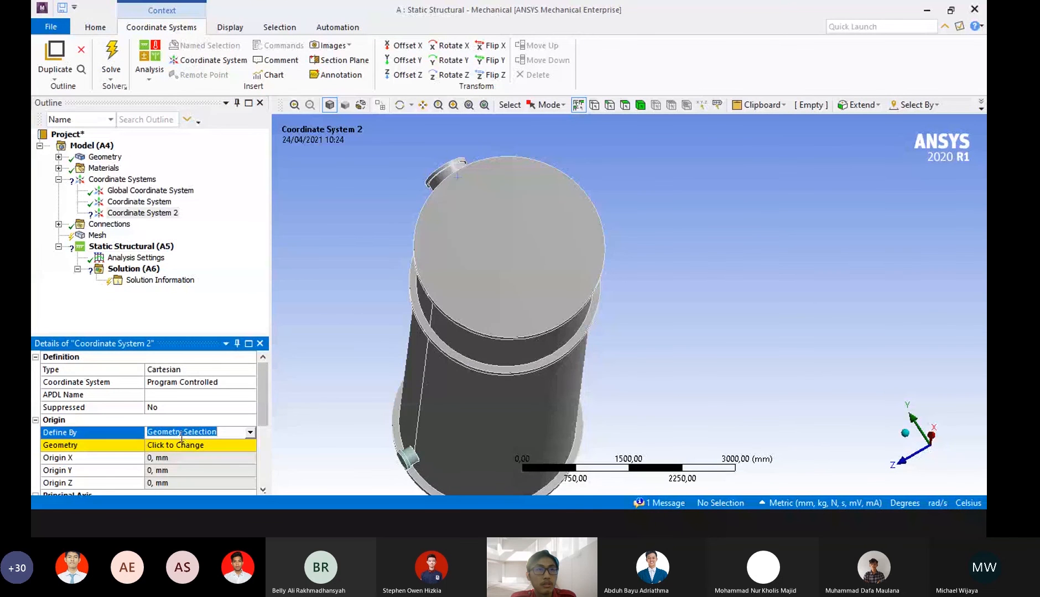
left_click(183, 446)
left_click(409, 458)
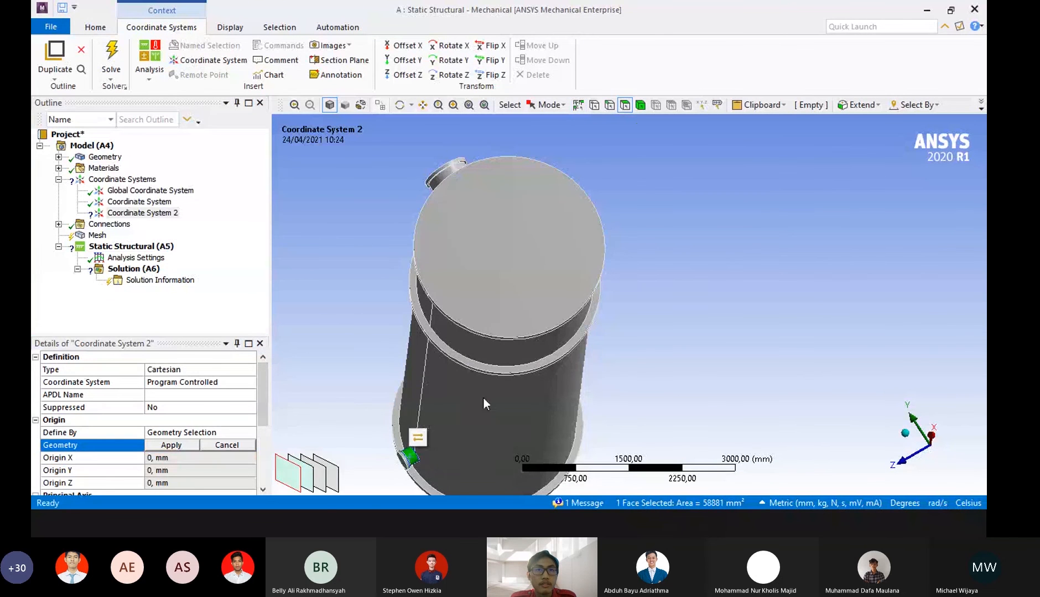
middle_click_drag(484, 399, 619, 287)
left_click(471, 383, "ctrl")
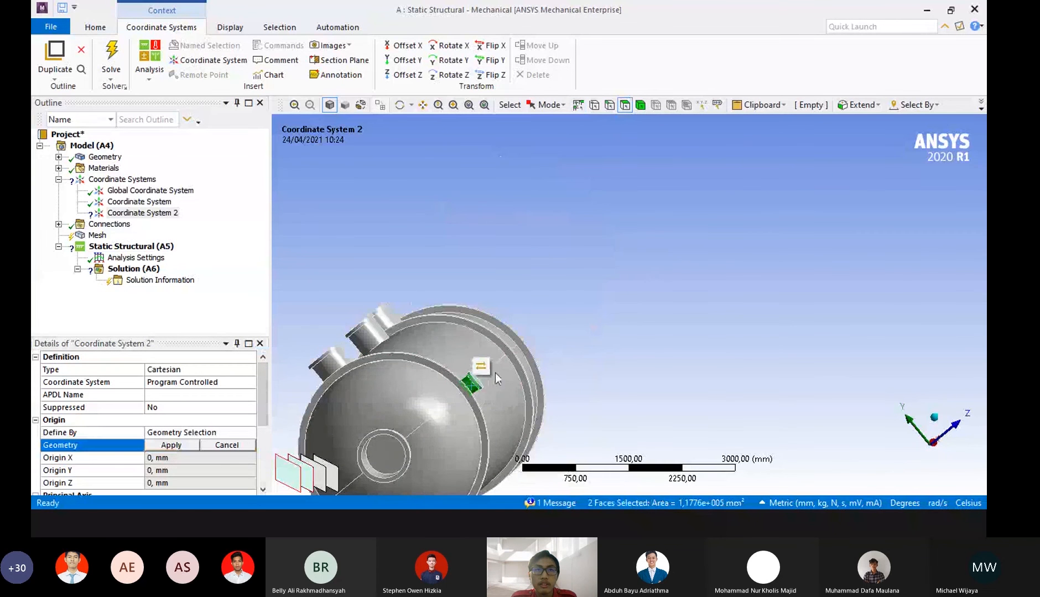
middle_click_drag(541, 364, 553, 354)
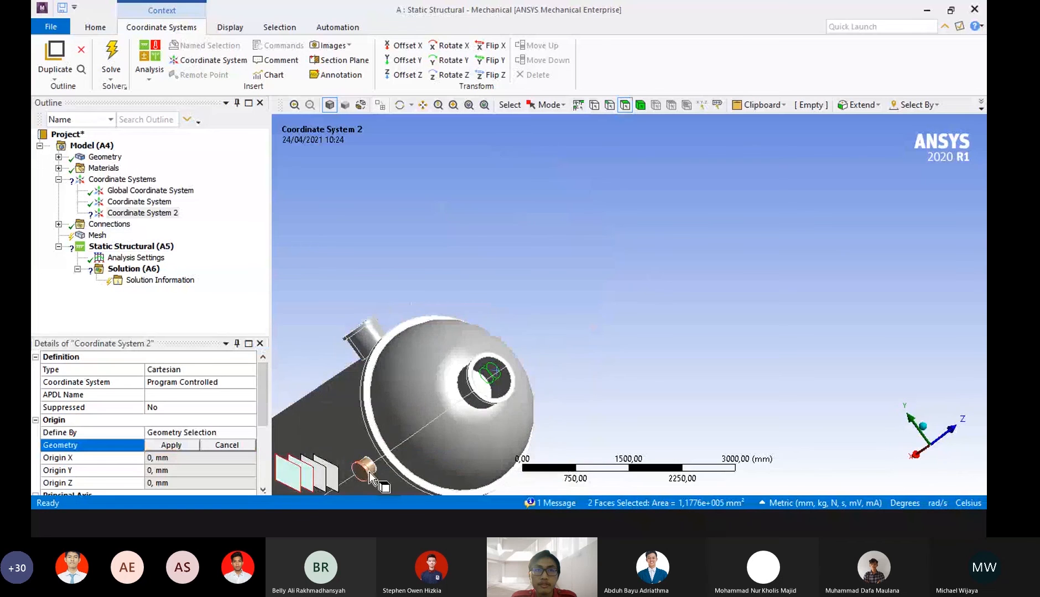
left_click(439, 439, "ctrl")
middle_click_drag(387, 441, 805, 373)
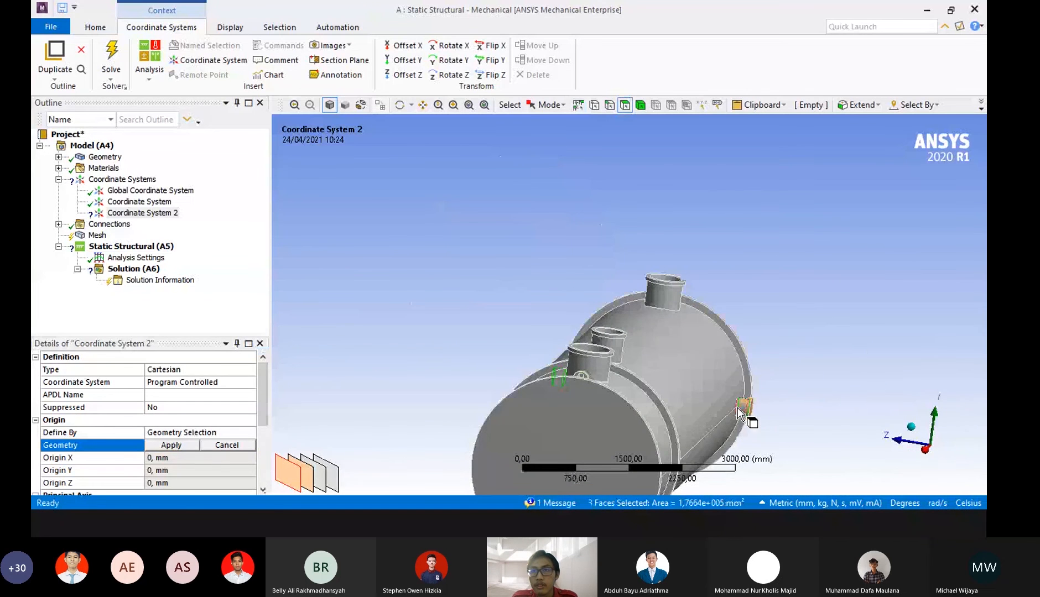
left_click(169, 446)
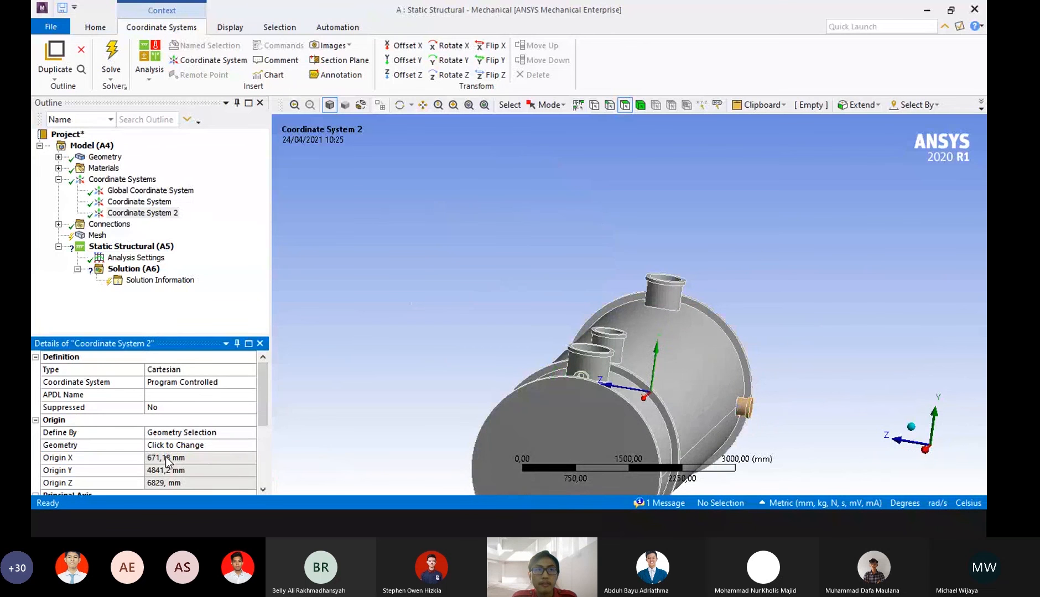
Add a Y offset transformation of 3000 mm to the trunnions' coordinate system.
middle_click_drag(766, 297, 287, 421)
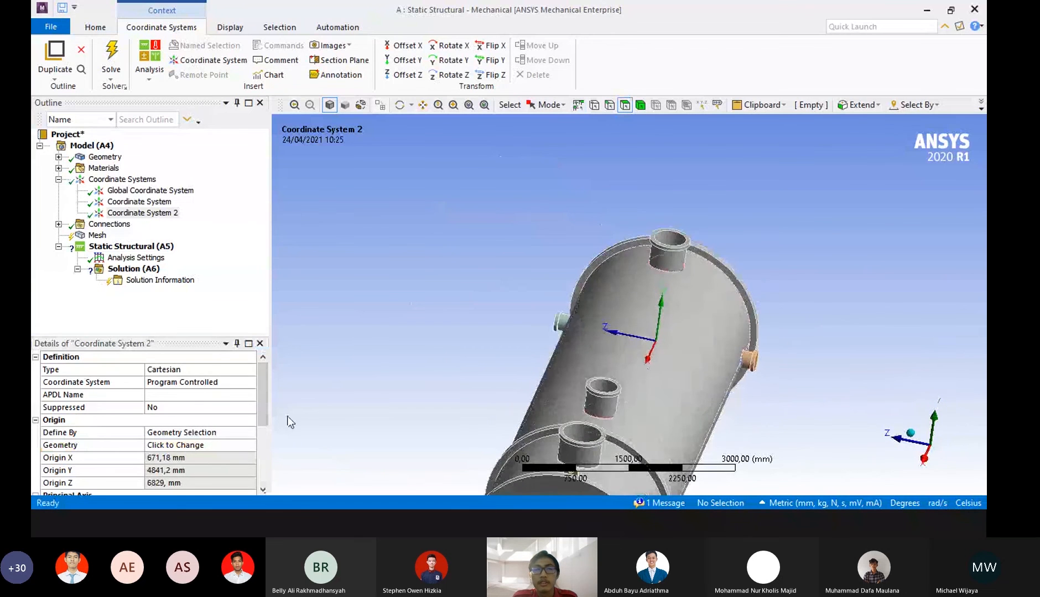
scroll(191, 449, "down", 3)
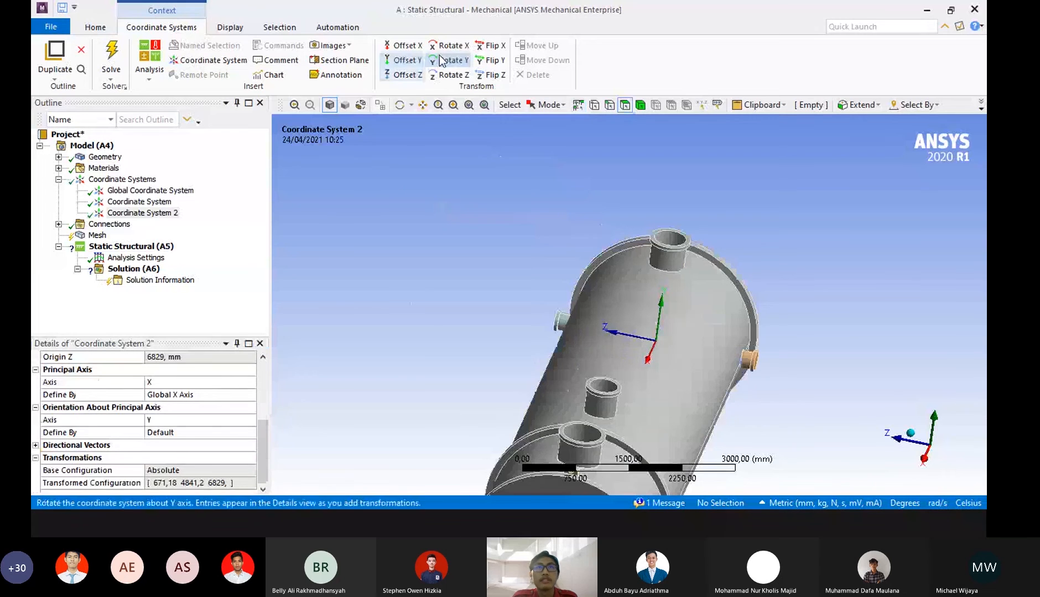
left_click(404, 59)
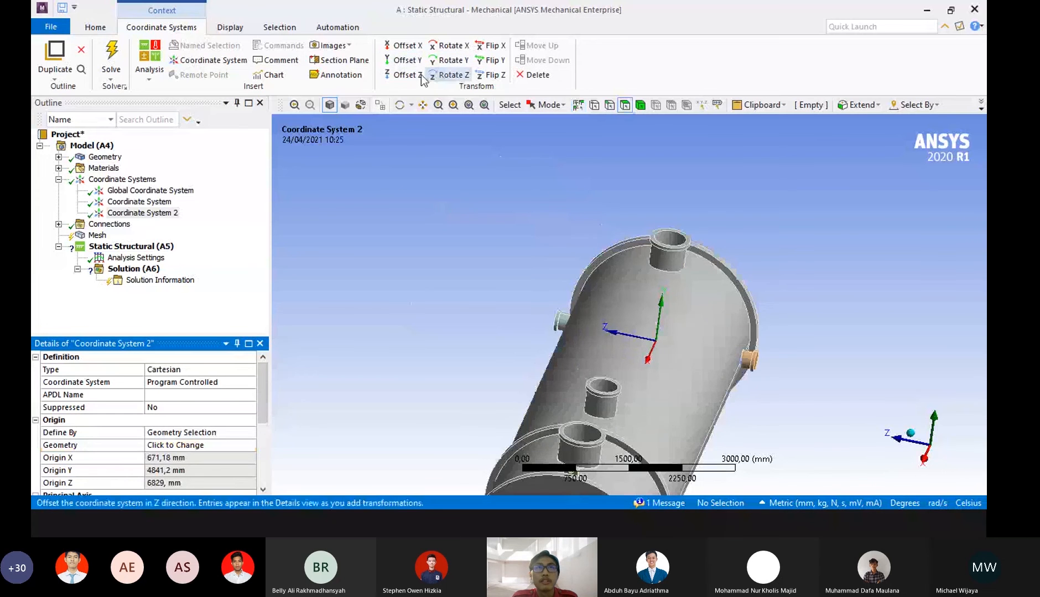
scroll(199, 369, "down", 1)
scroll(197, 369, "down", 3)
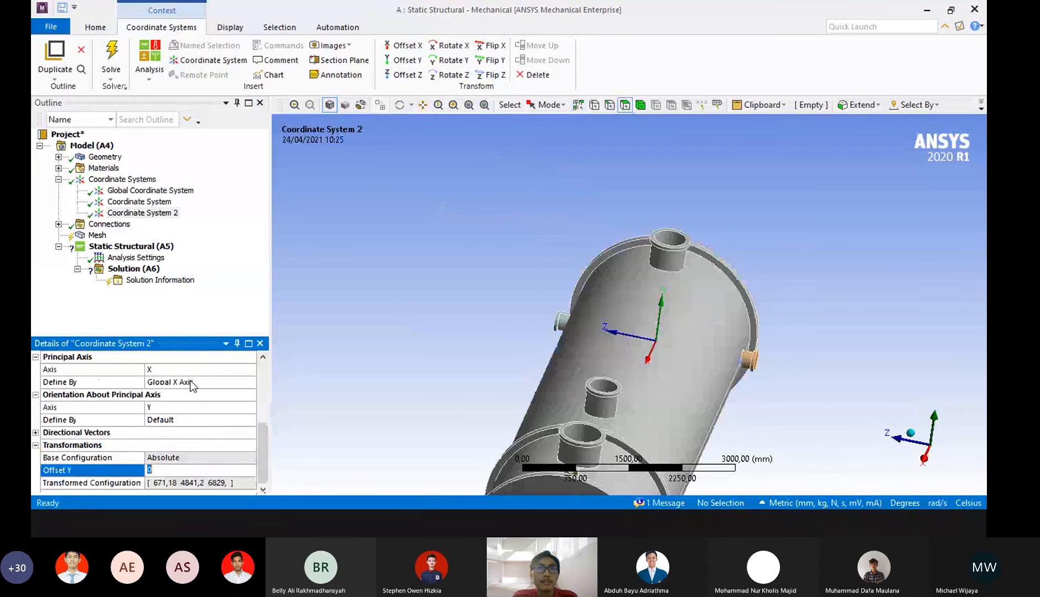
type("3000")
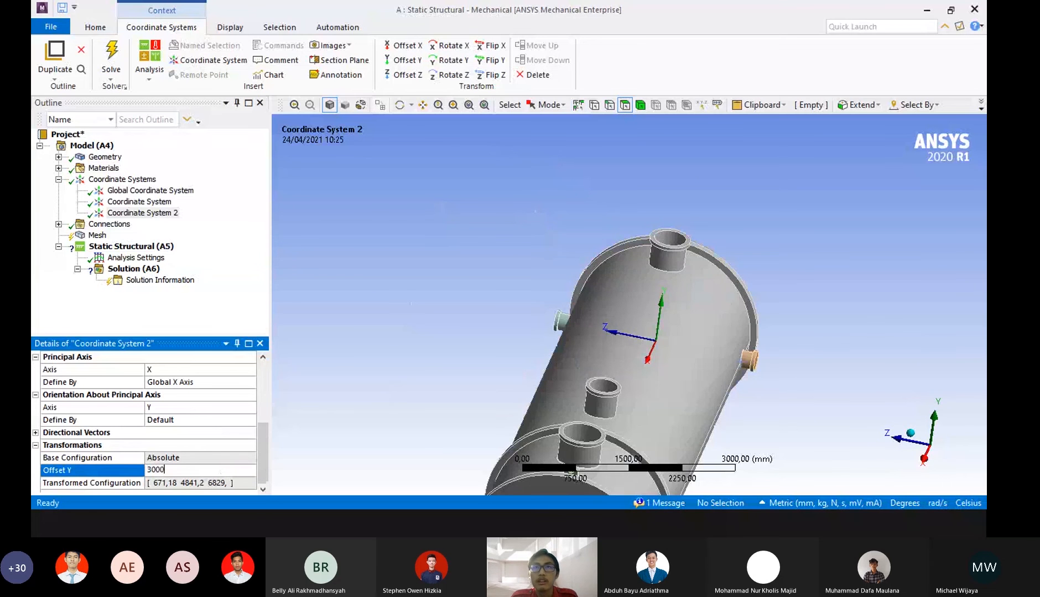
key("Return")
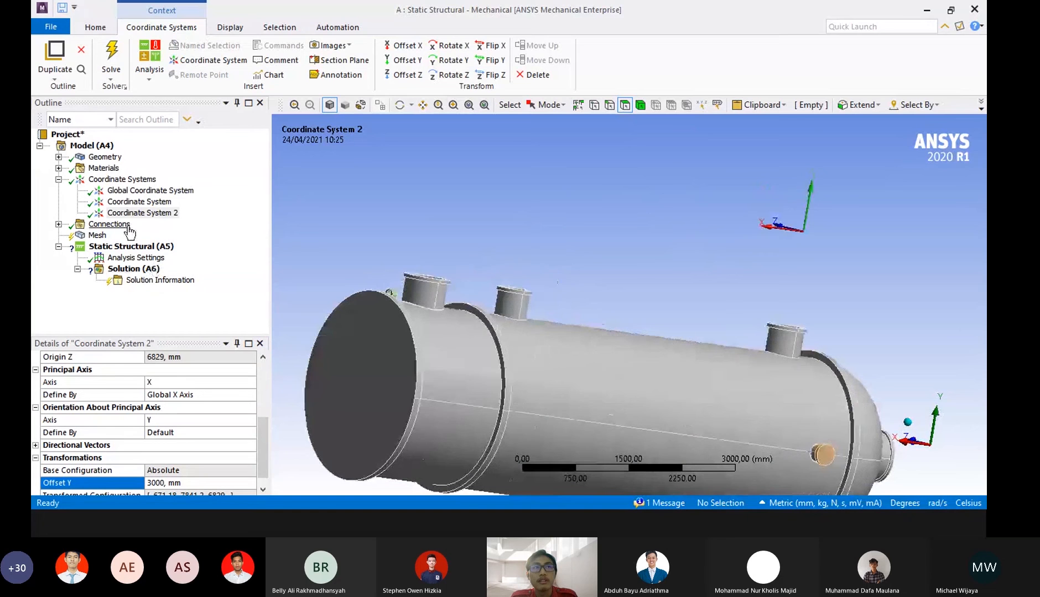
Compare the heights of the recreated lug and trunnion coordinate systems above the vessel.
left_click(141, 203)
left_click(143, 213)
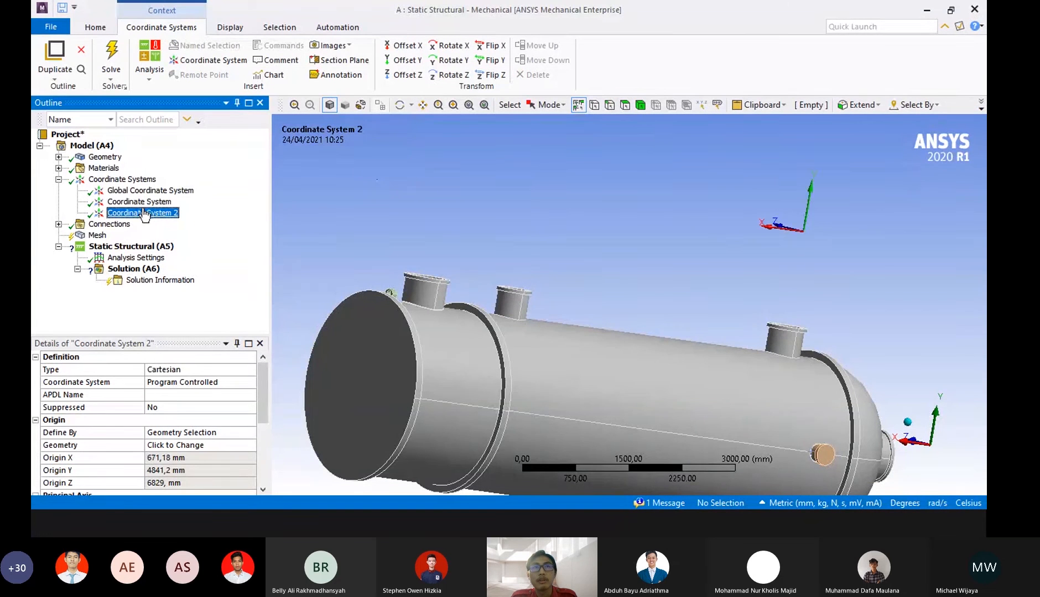
left_click(120, 203)
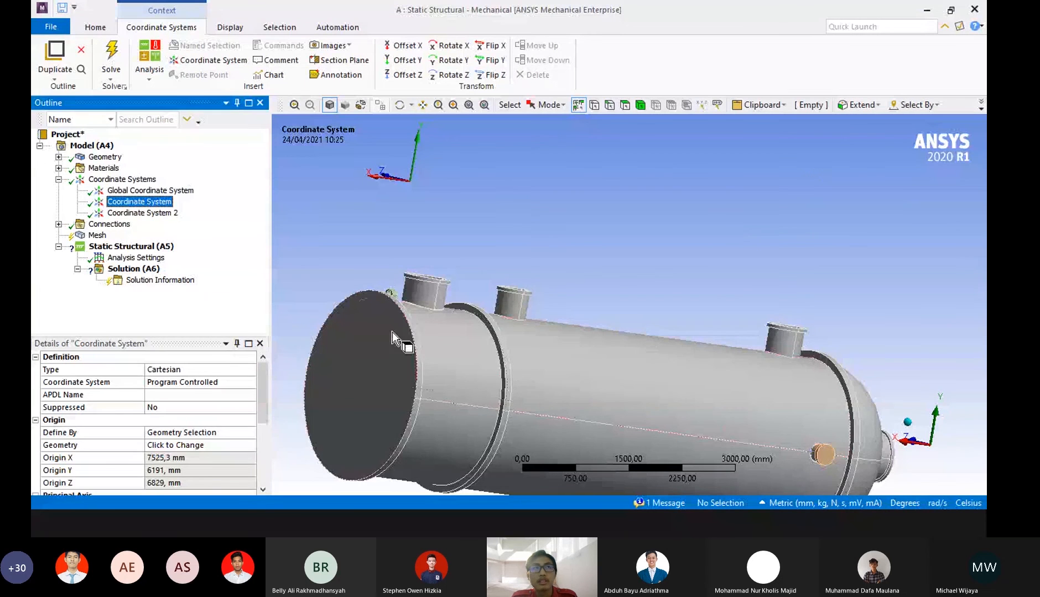
Check the positions of the lug and trunnion coordinate systems by viewing each one in turn.
left_click(156, 214)
left_click(155, 203)
left_click(156, 214)
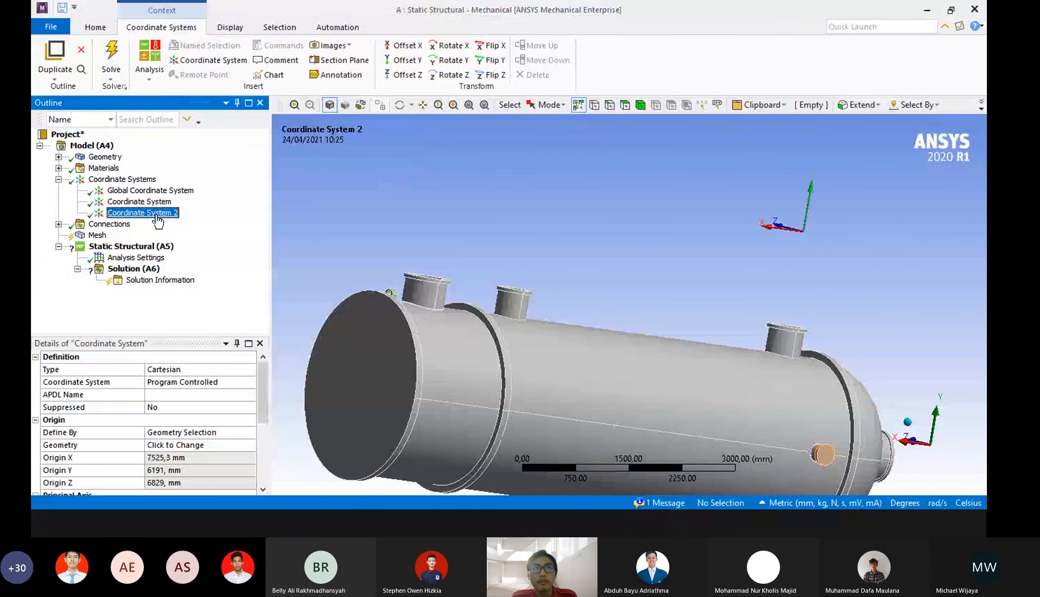
left_click(155, 203)
left_click(155, 215)
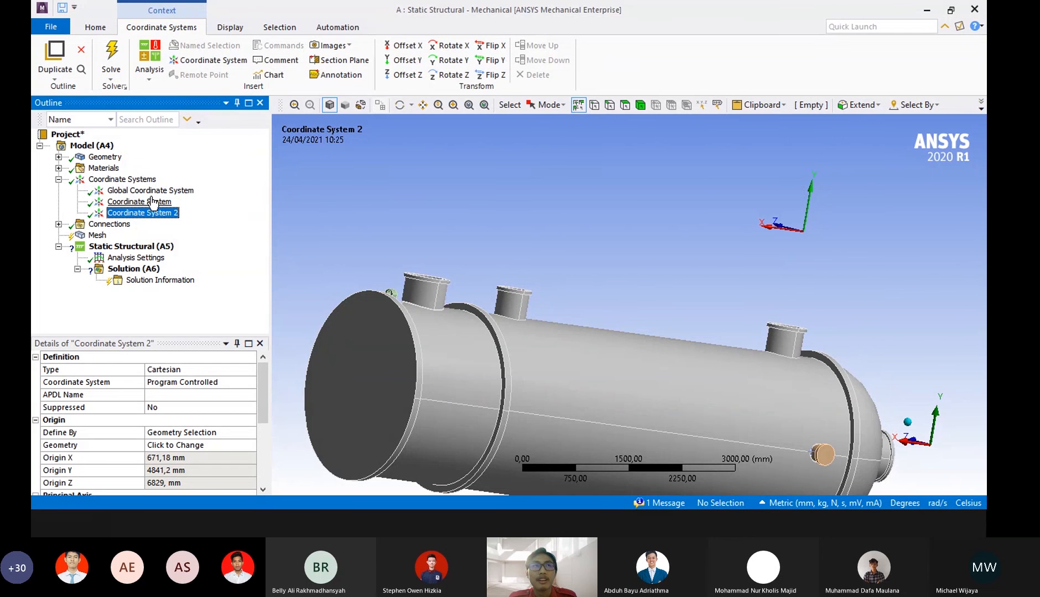
Insert a remote point under Model and use Geometry Selection as its scoping method.
left_click(97, 28)
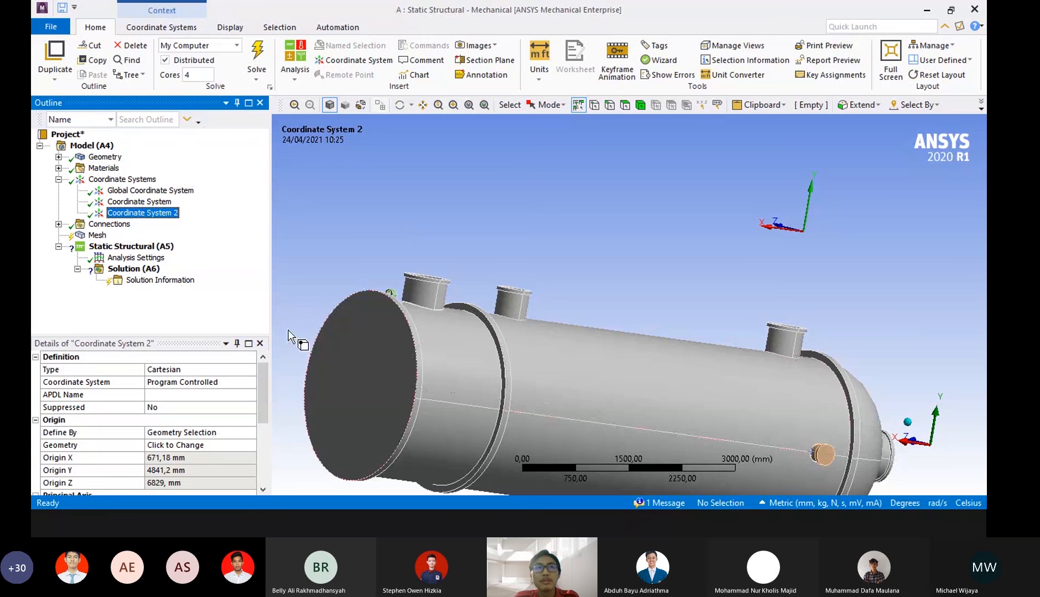
left_click(82, 146)
left_click(342, 78)
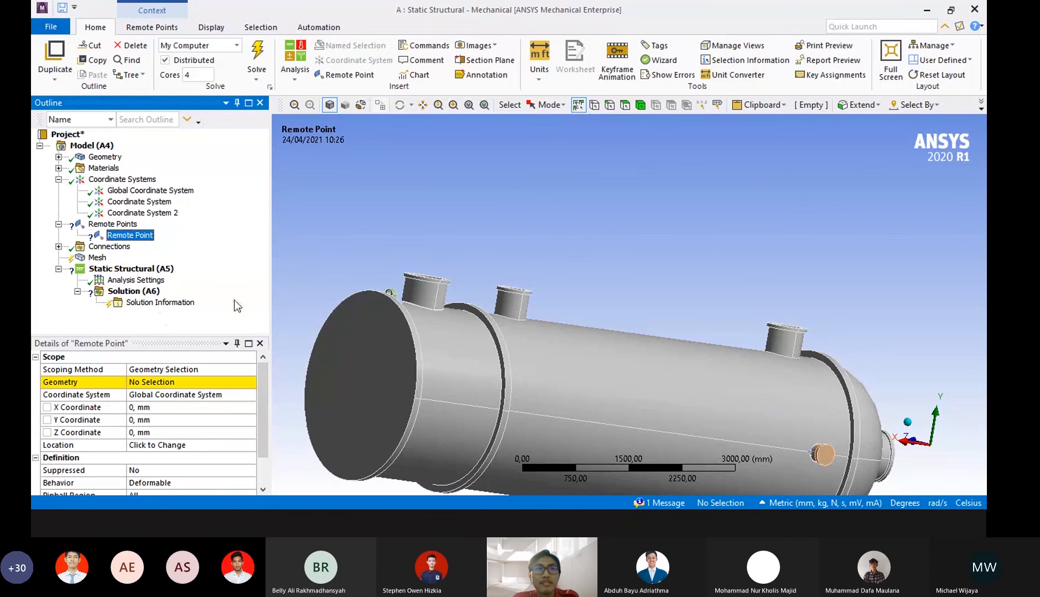
left_click(232, 370)
left_click(249, 369)
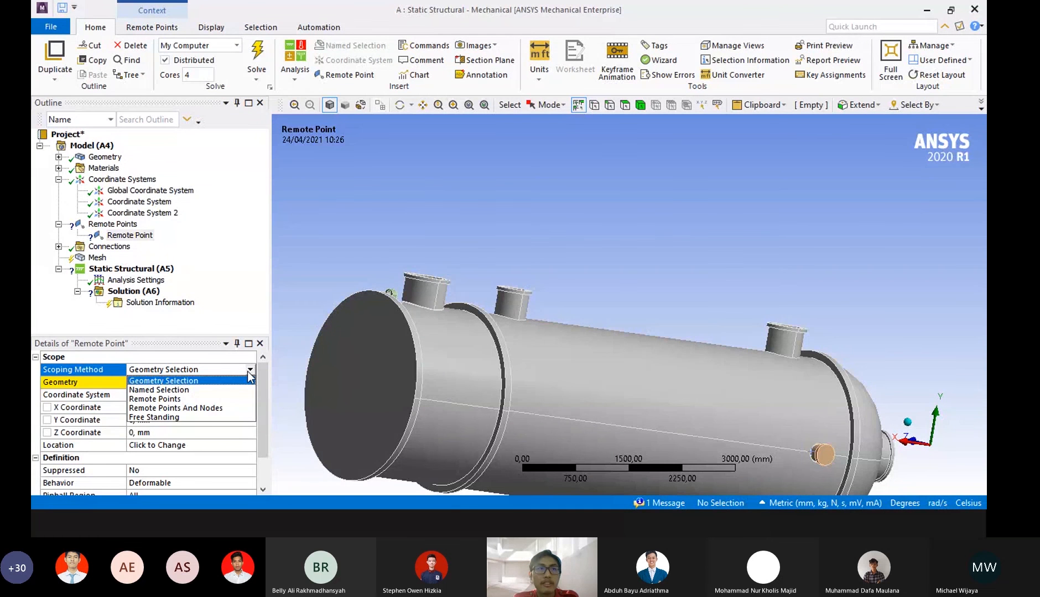
left_click(198, 371)
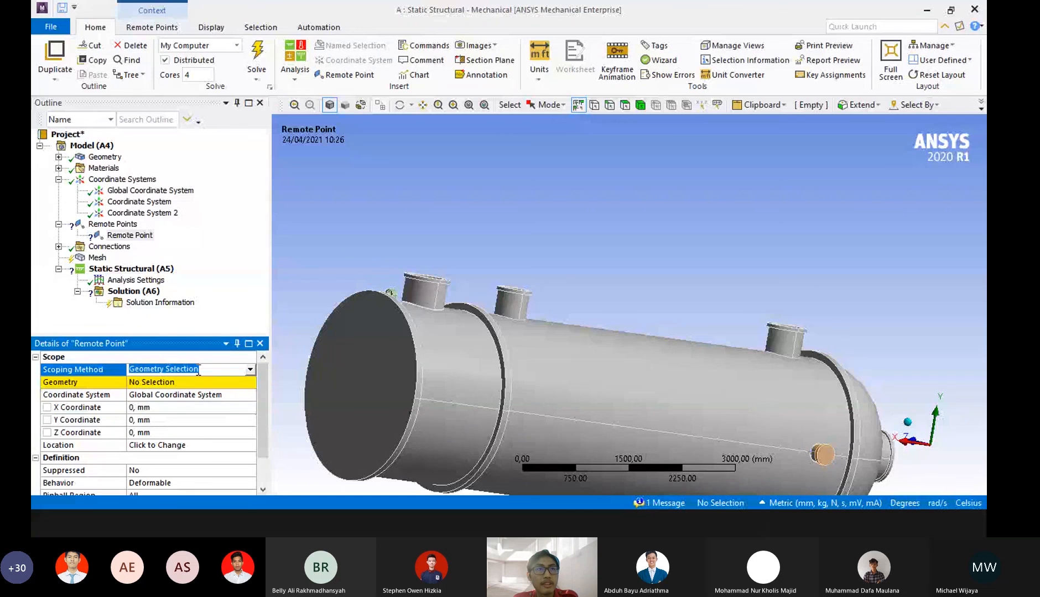
left_click(234, 386)
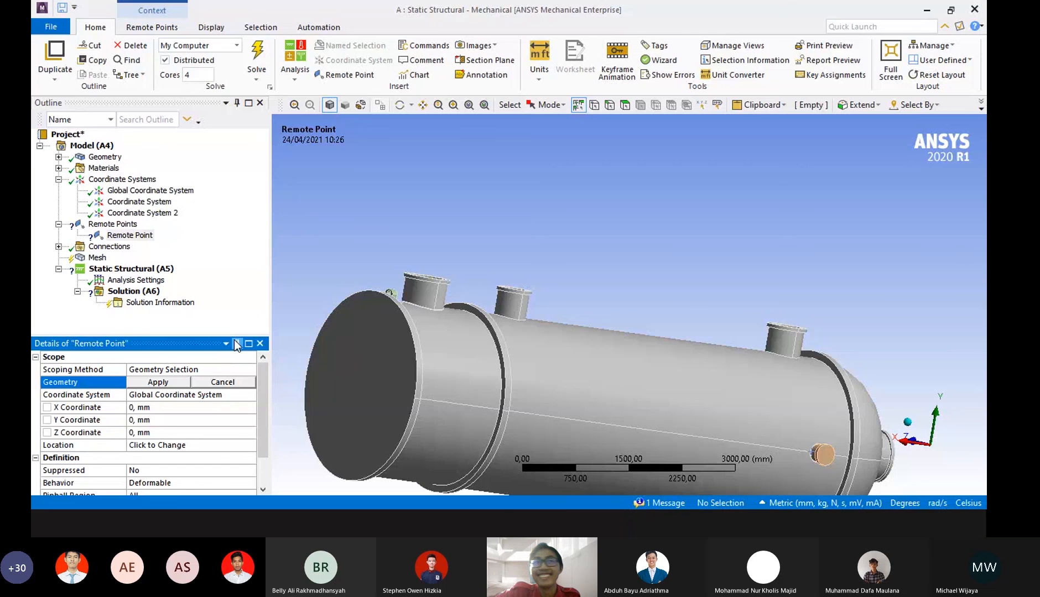
Enable Show Connection Lines for the Remote Points group by setting it to Yes.
left_click(113, 224)
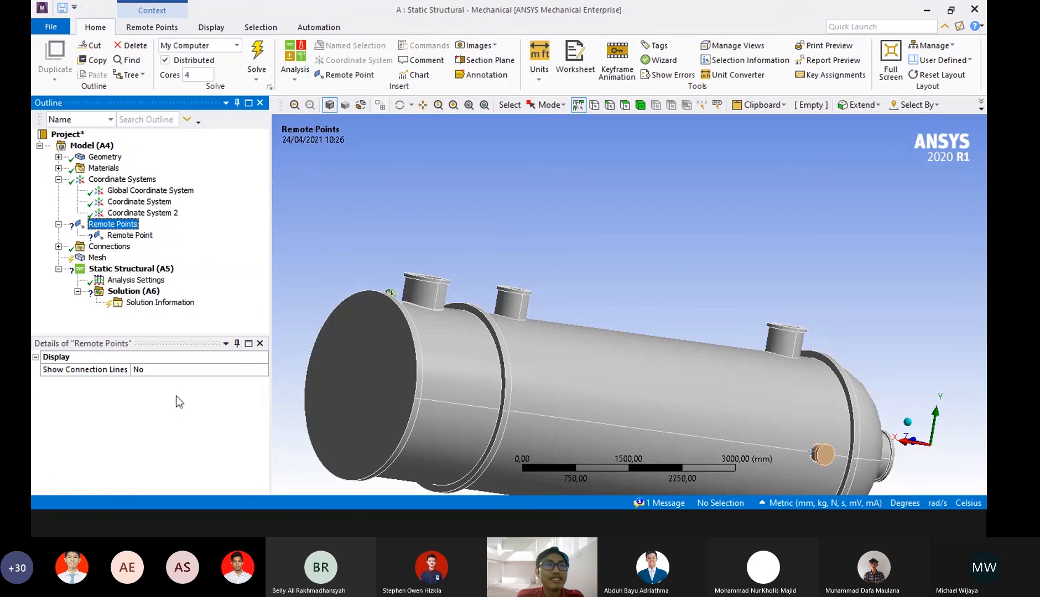
left_click(259, 370)
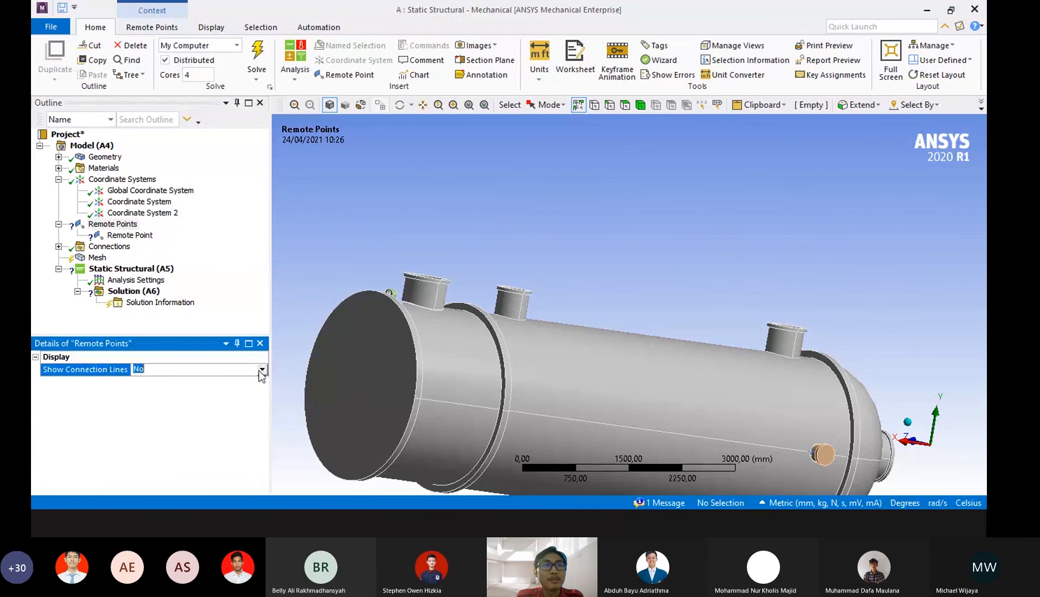
left_click(261, 370)
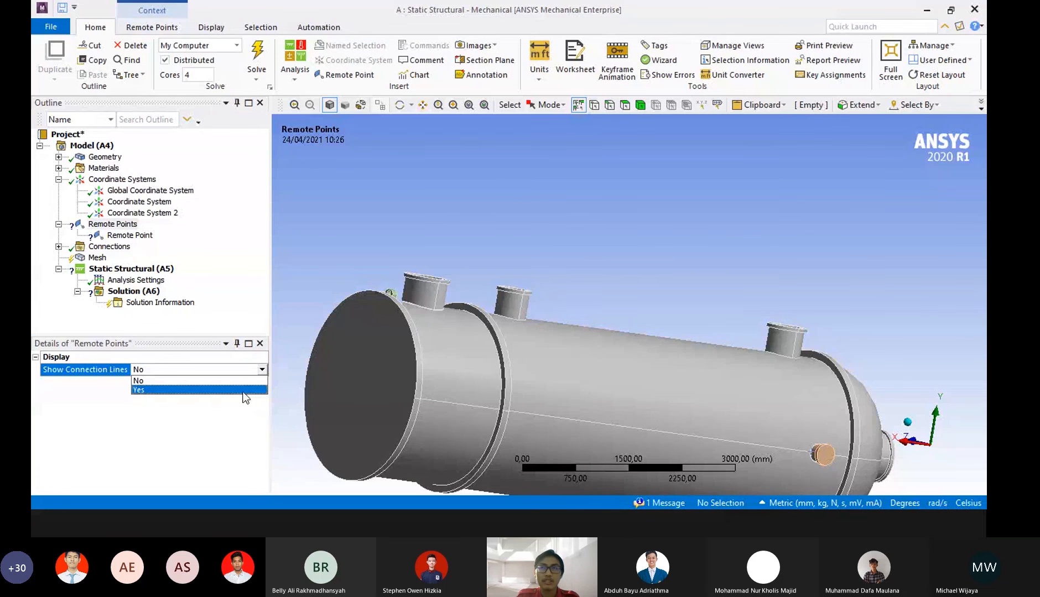
left_click(243, 391)
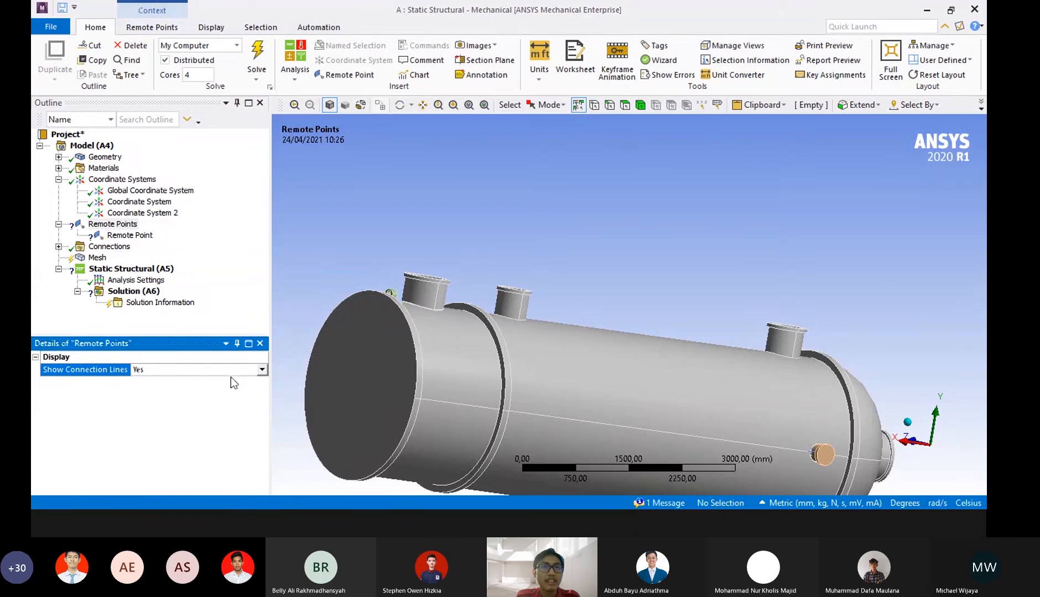
left_click(130, 235)
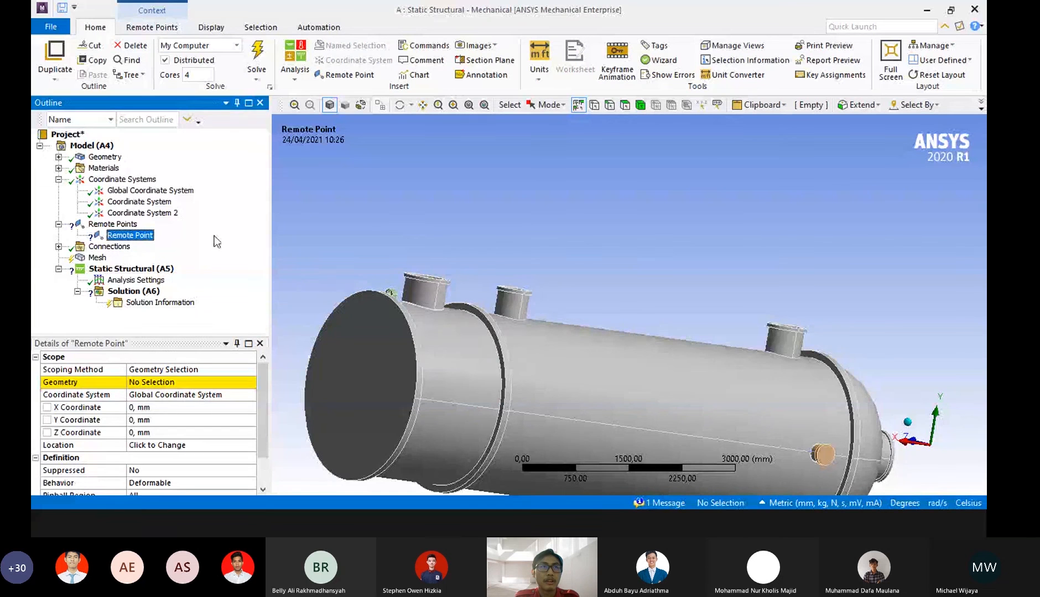
left_click(113, 224)
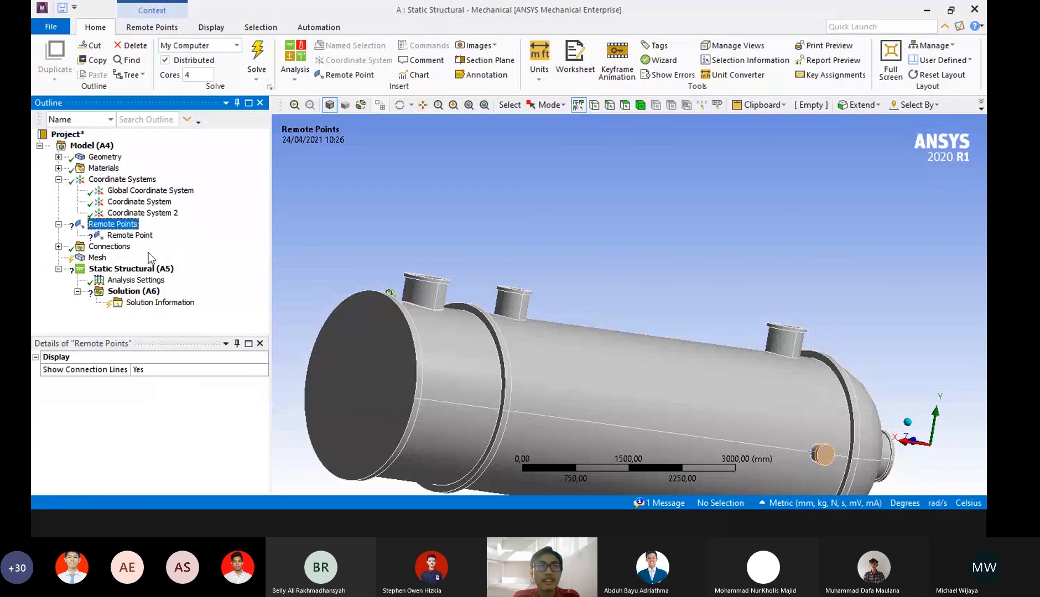
Scope the remote point to the two inner faces of the lifting lug's hole, using face selection.
left_click(145, 238)
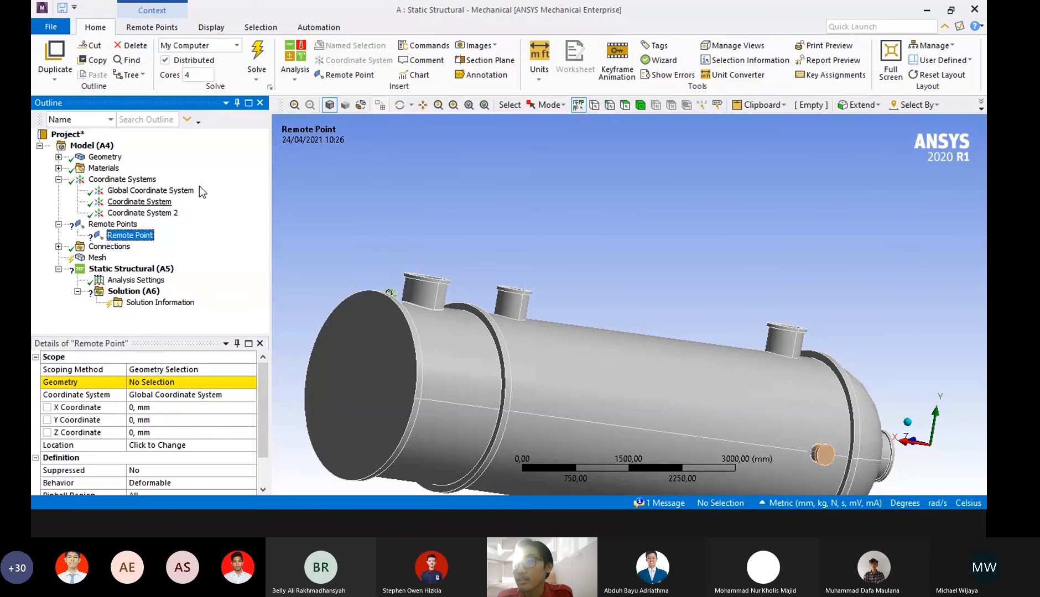
left_click(193, 382)
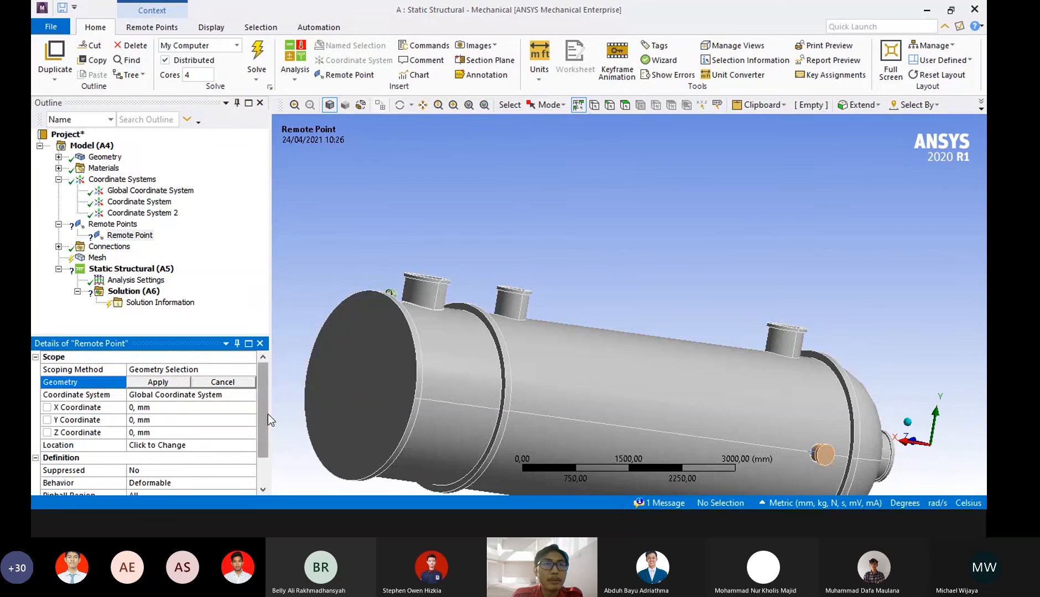
scroll(364, 260, "up", 3)
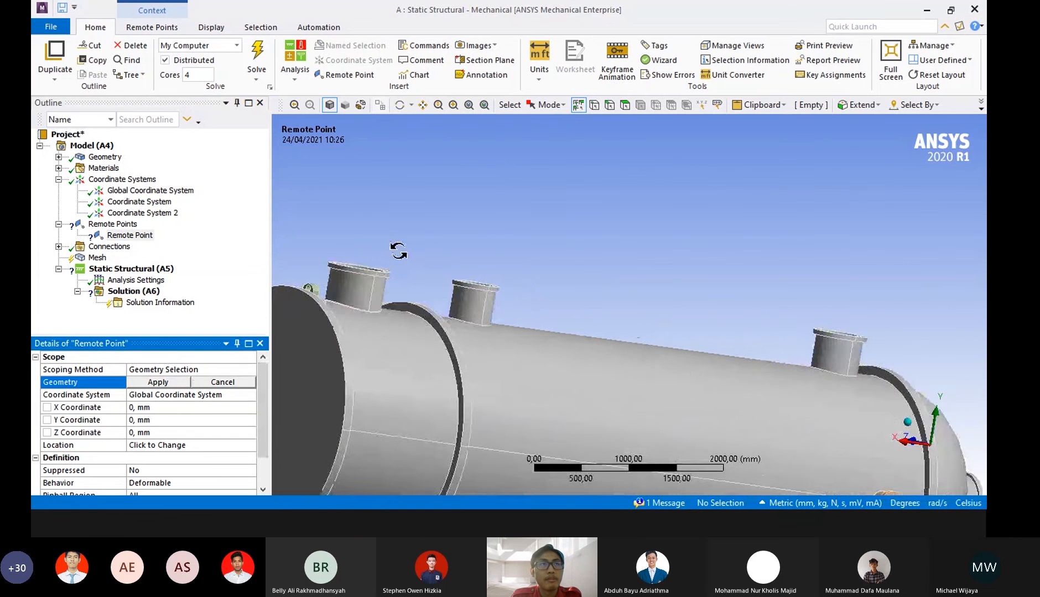
middle_click_drag(394, 250, 429, 377)
scroll(430, 377, "up", 1)
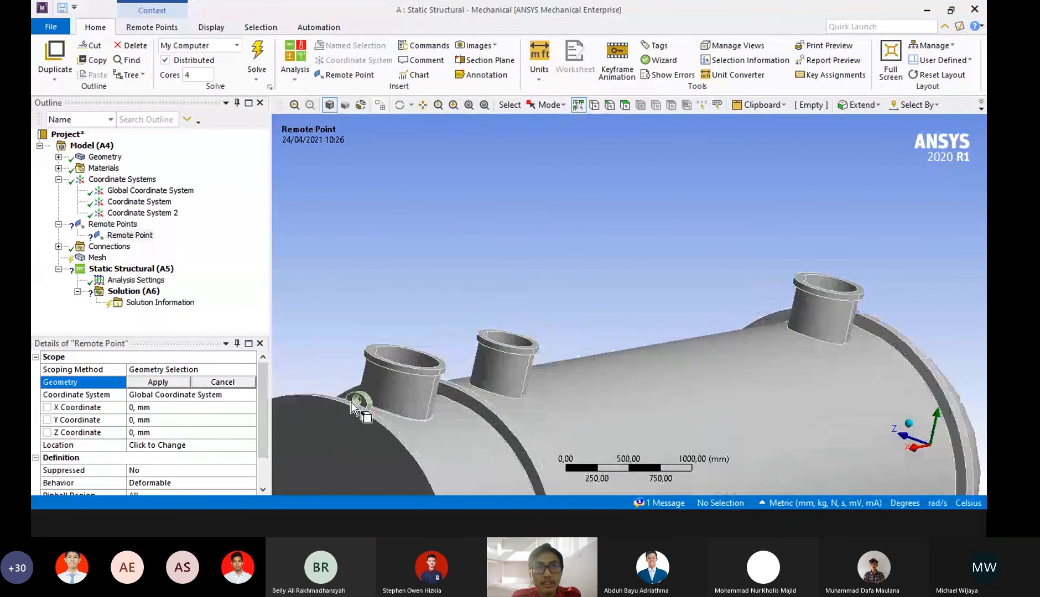
left_click(356, 402)
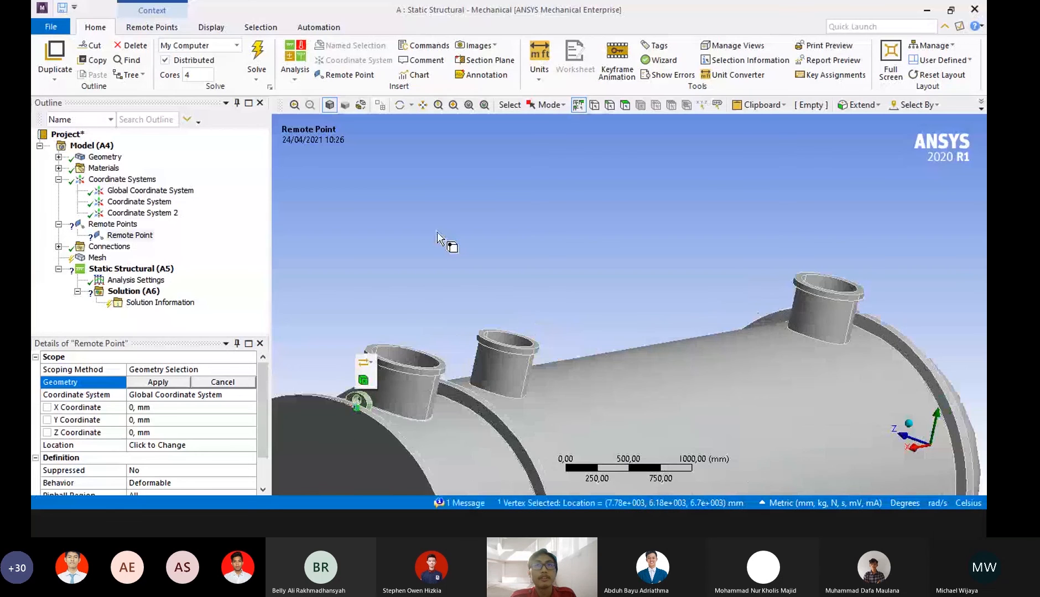
left_click(626, 105)
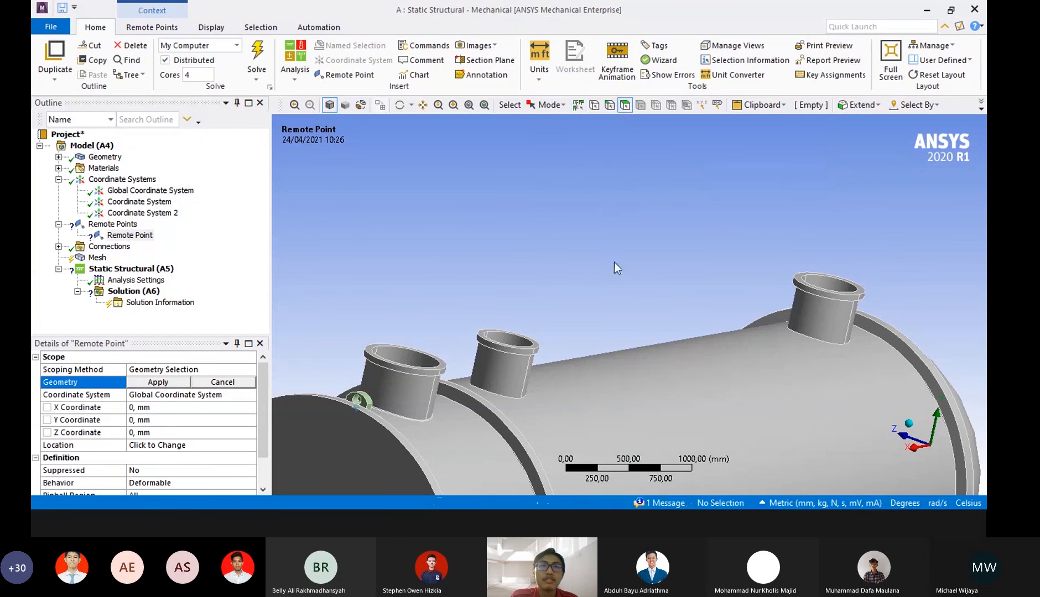
scroll(360, 381, "down", 3)
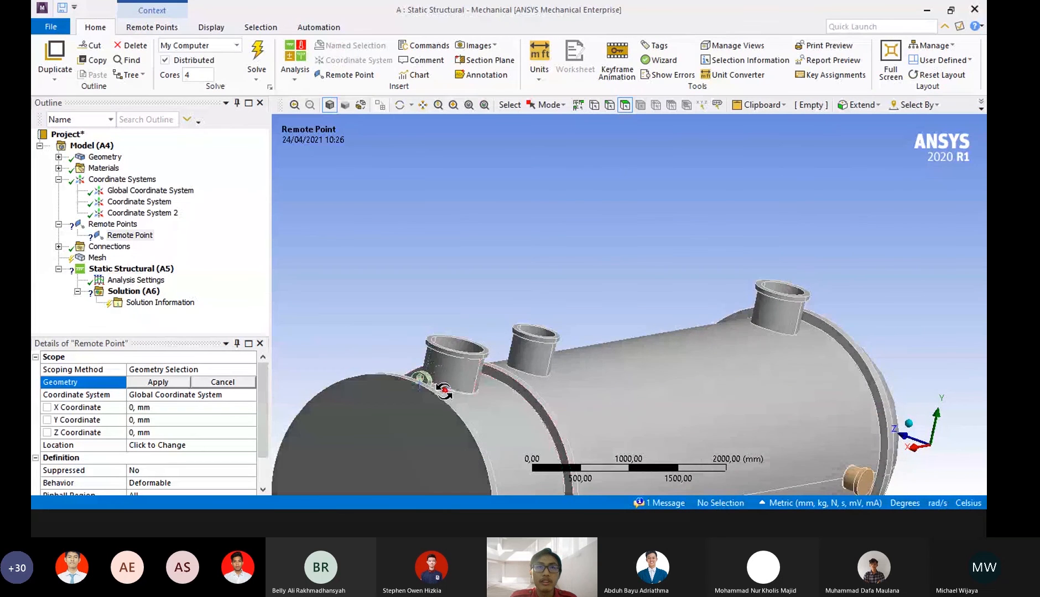
middle_click_drag(498, 387, 489, 398)
scroll(397, 386, "up", 4)
middle_click_drag(561, 357, 645, 353)
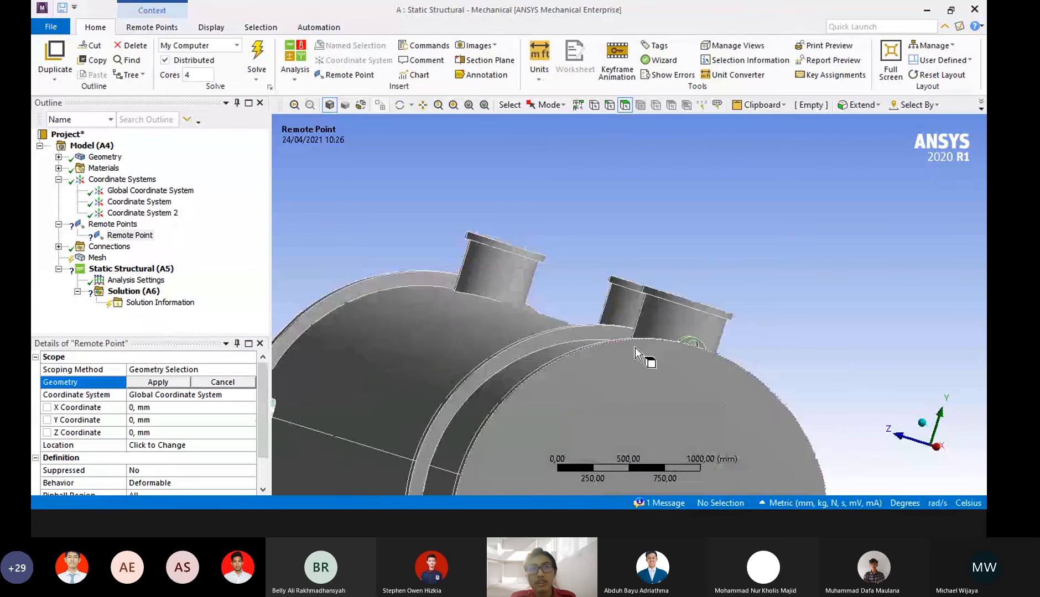
scroll(731, 365, "up", 2)
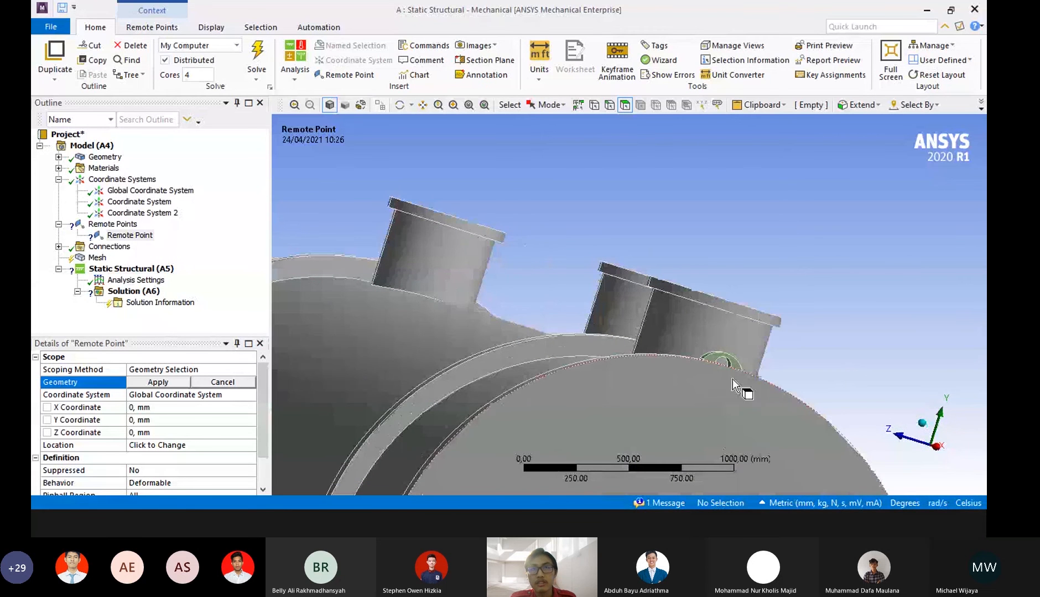
left_click(730, 368)
middle_click_drag(730, 368, 713, 371)
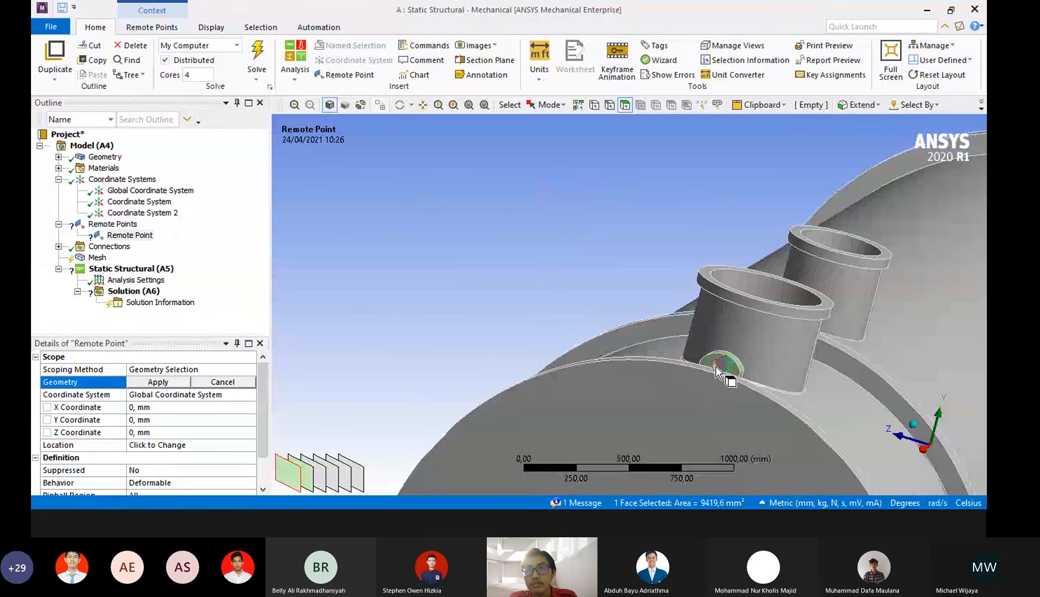
left_click(721, 365, "ctrl")
left_click(151, 383)
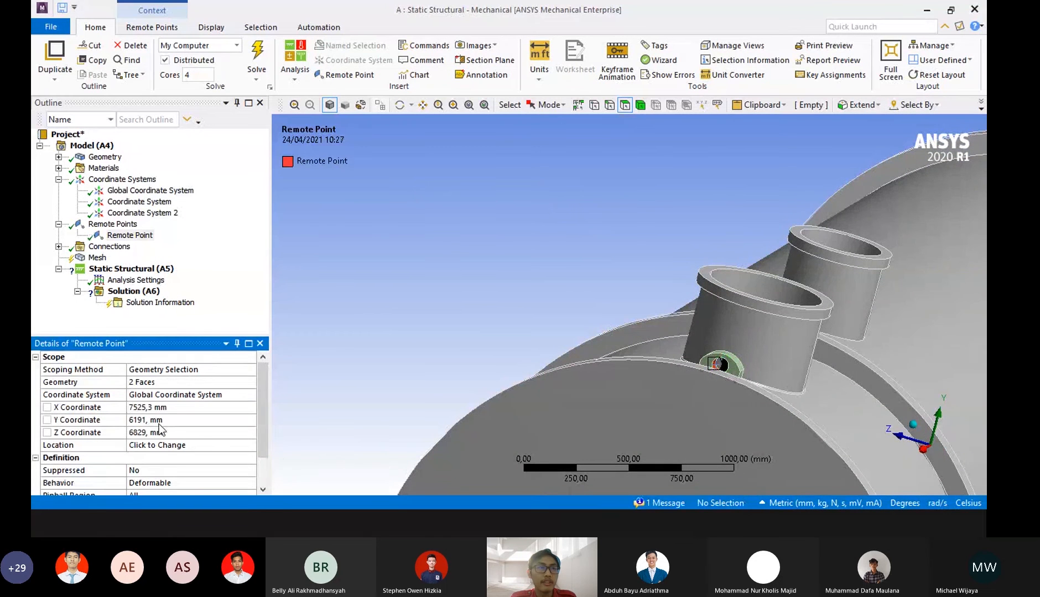
Assign the lug's offset Coordinate System to the remote point in place of the global one.
scroll(622, 360, "down", 5)
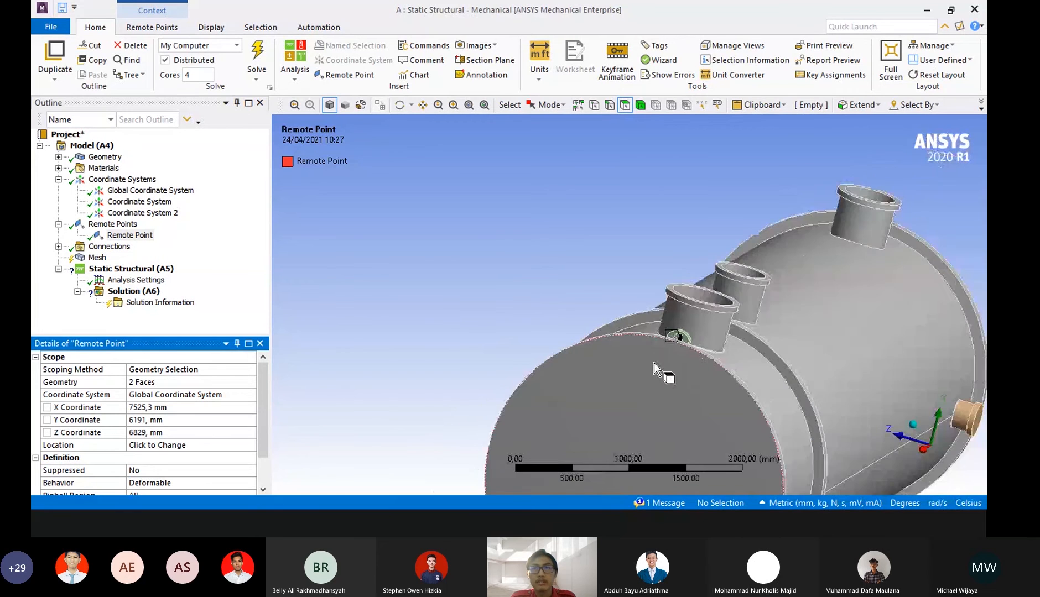
middle_click_drag(657, 365, 667, 368)
left_click(248, 394)
left_click(250, 395)
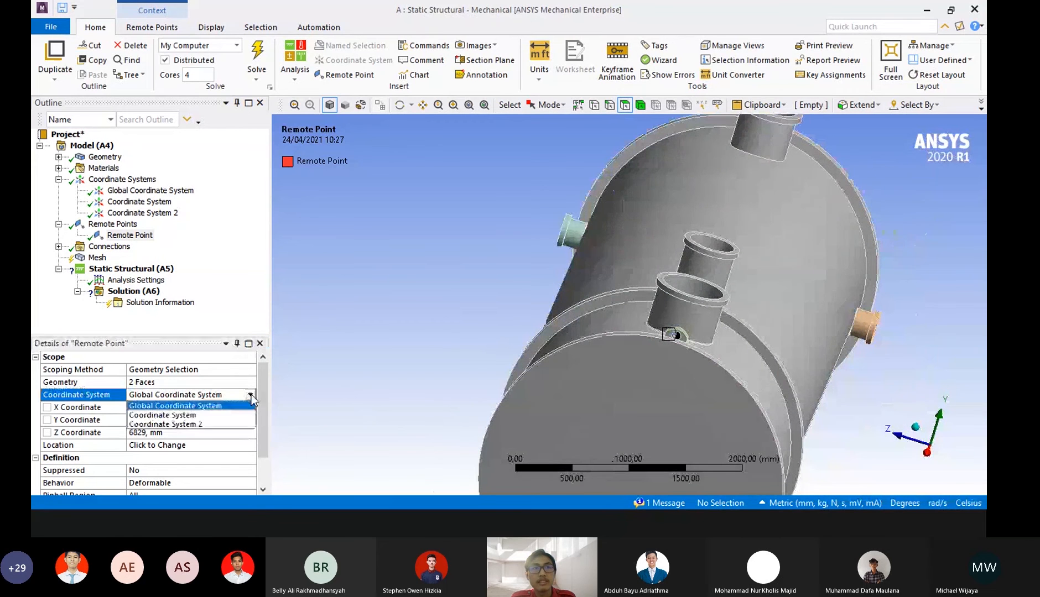
left_click(242, 417)
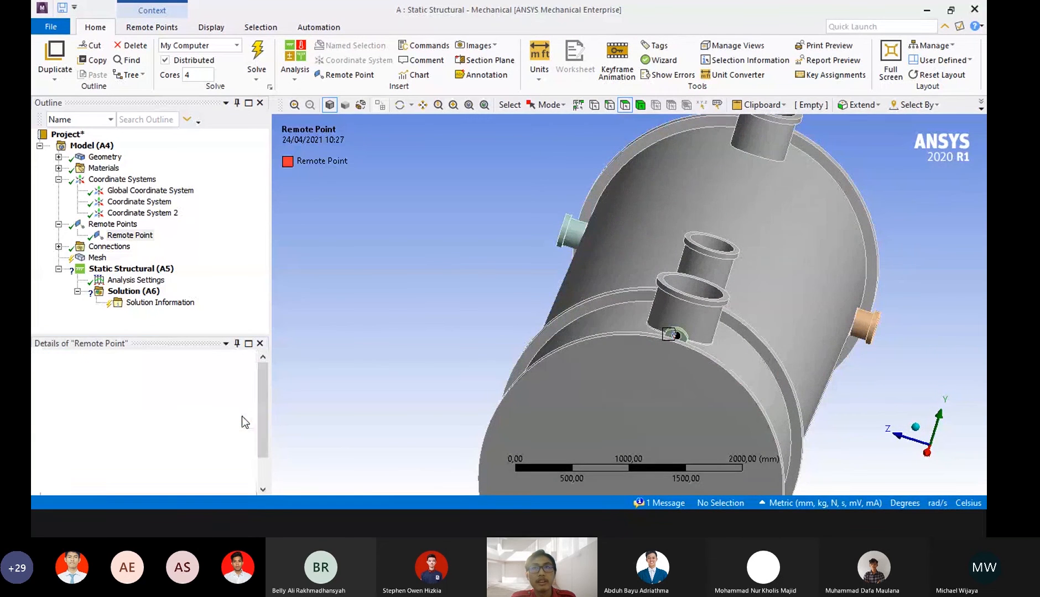
scroll(686, 265, "down", 4)
middle_click_drag(677, 253, 677, 236)
scroll(677, 236, "down", 6)
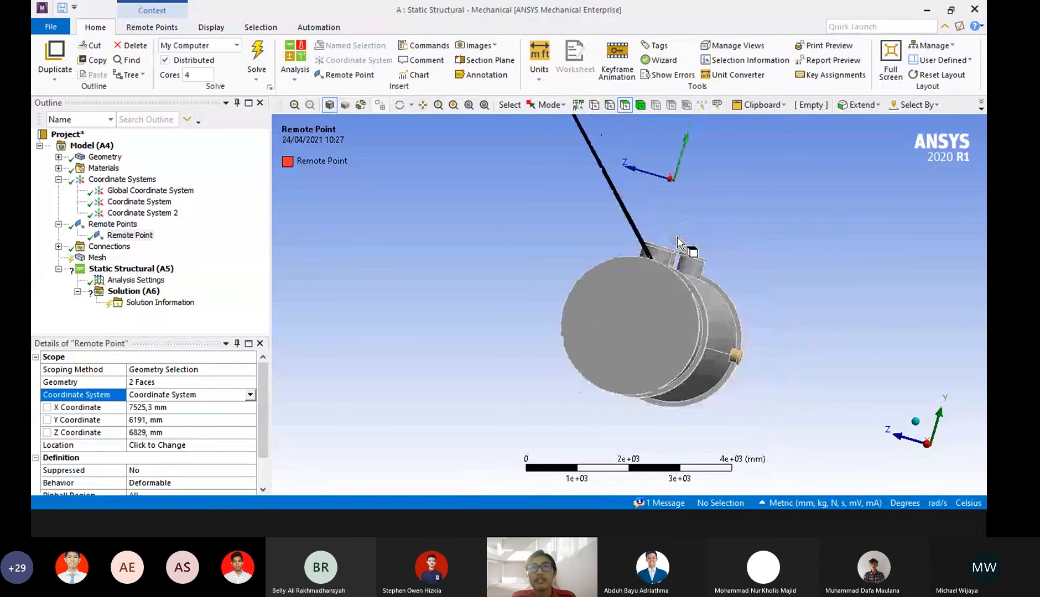
scroll(628, 253, "up", 2)
scroll(628, 257, "up", 1)
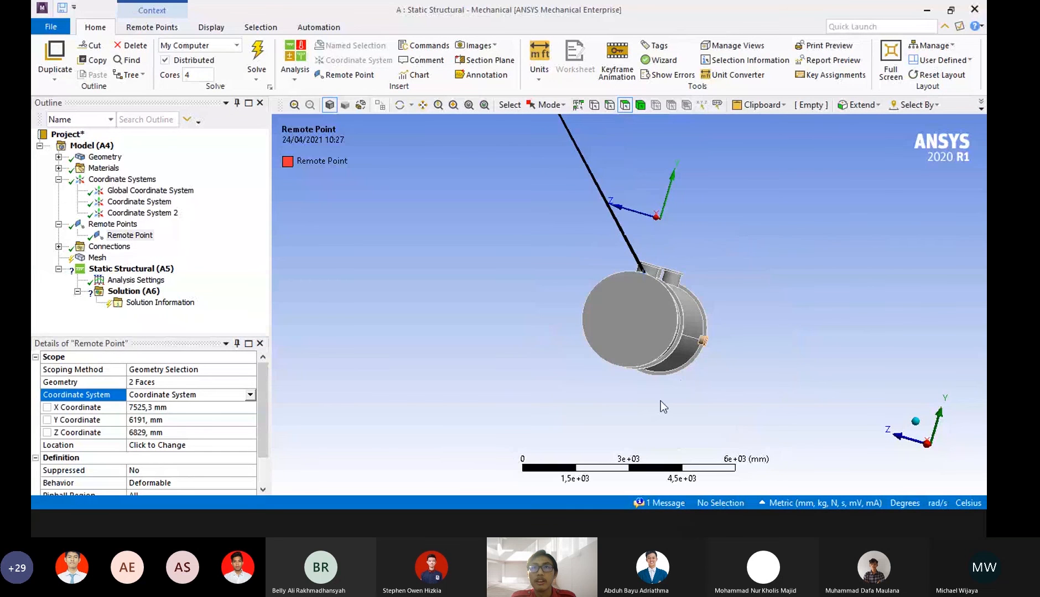
scroll(625, 196, "up", 2)
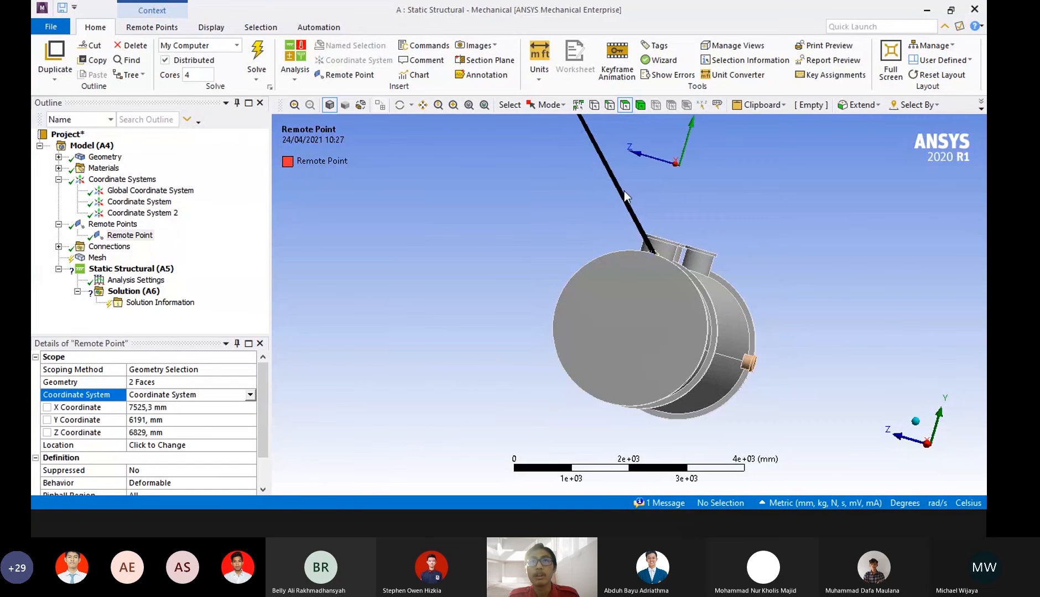
Set the remote point's X, Y and Z coordinates to 0 mm, placing it at the lug coordinate system's origin.
left_click(151, 409)
type("0")
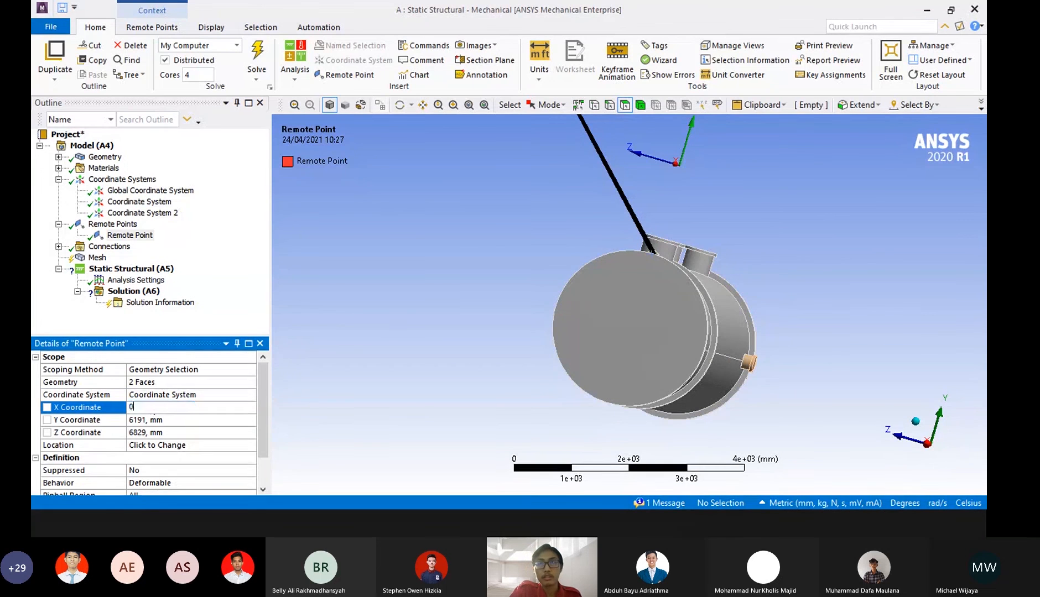
key("Return")
left_click(150, 420)
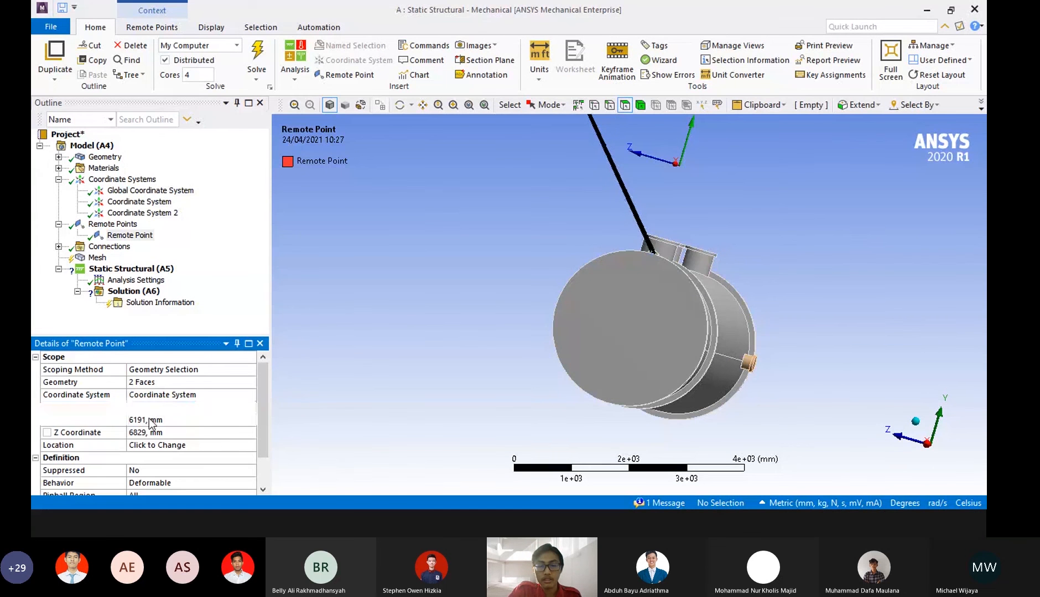
type("0")
key("Return")
left_click(148, 433)
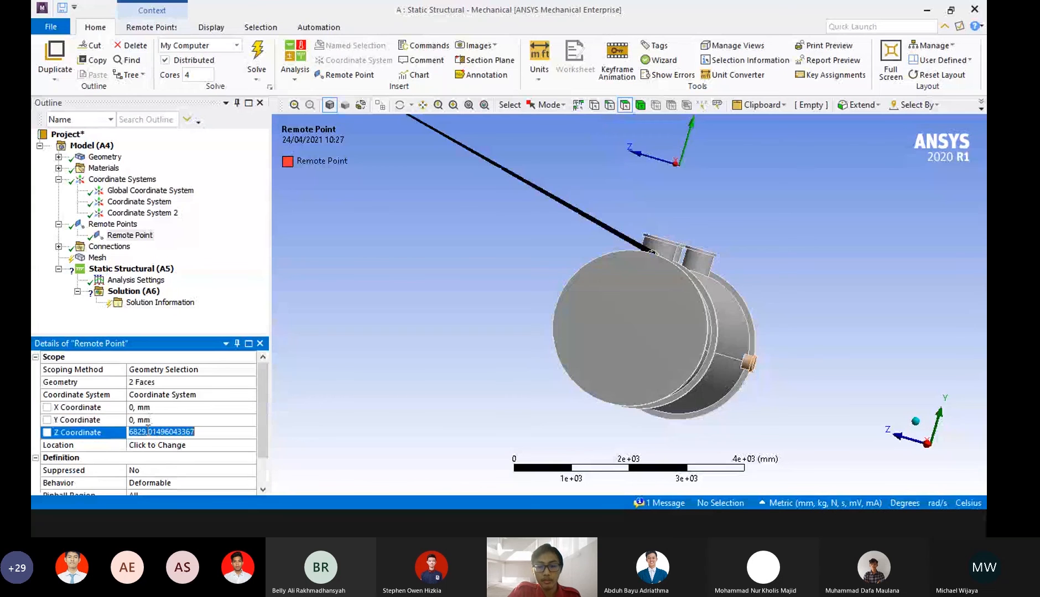
type("0")
key("Return")
middle_click_drag(746, 242, 686, 244)
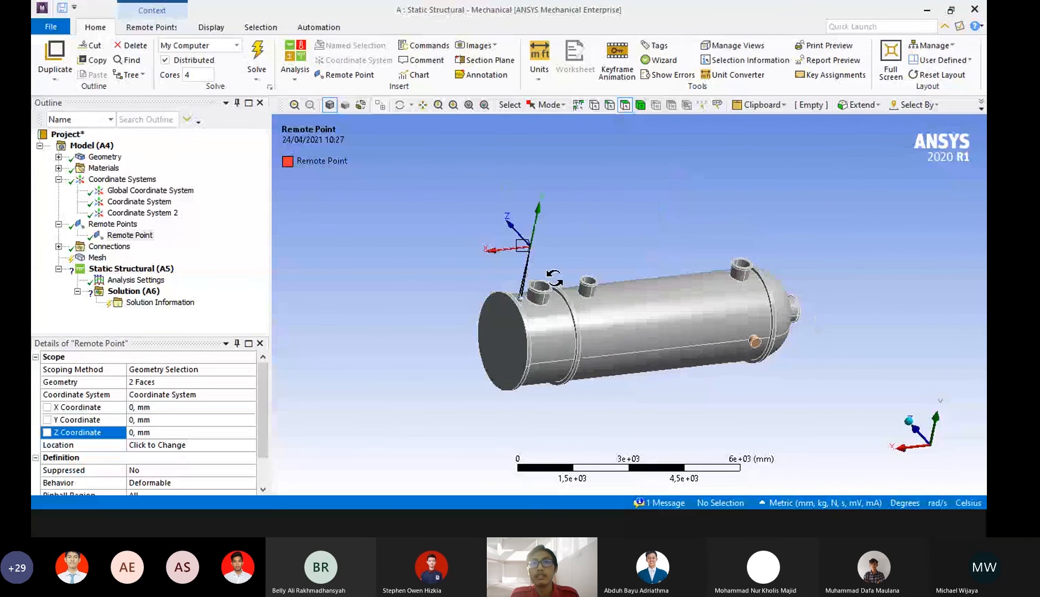
middle_click_drag(555, 285, 562, 248)
scroll(547, 288, "up", 4)
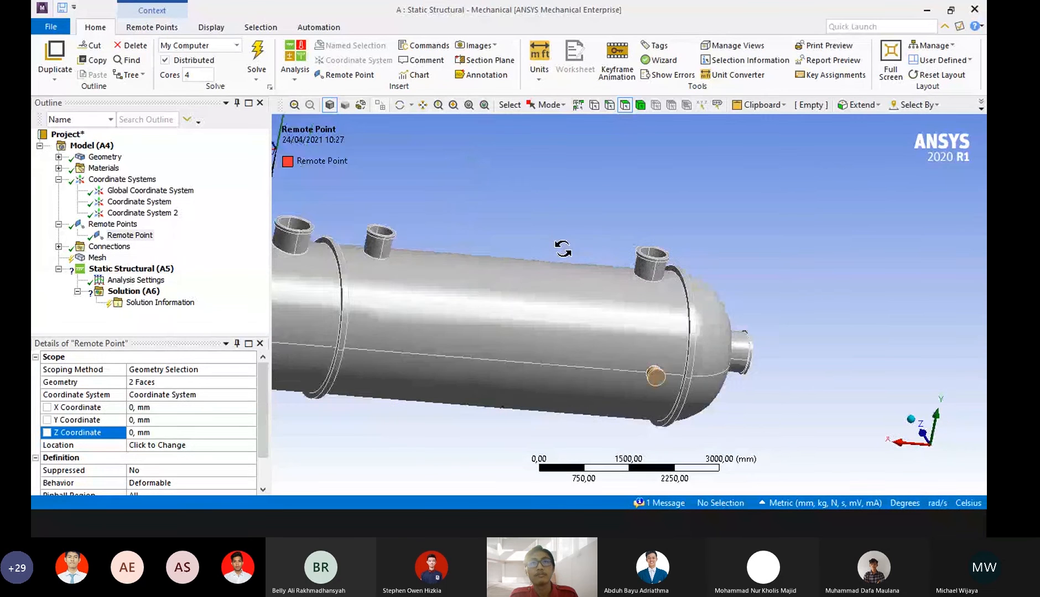
Insert a second remote point in the Remote Points group for the trunnions.
middle_click_drag(686, 326, 770, 232)
scroll(569, 256, "up", 3)
middle_click_drag(568, 257, 580, 244)
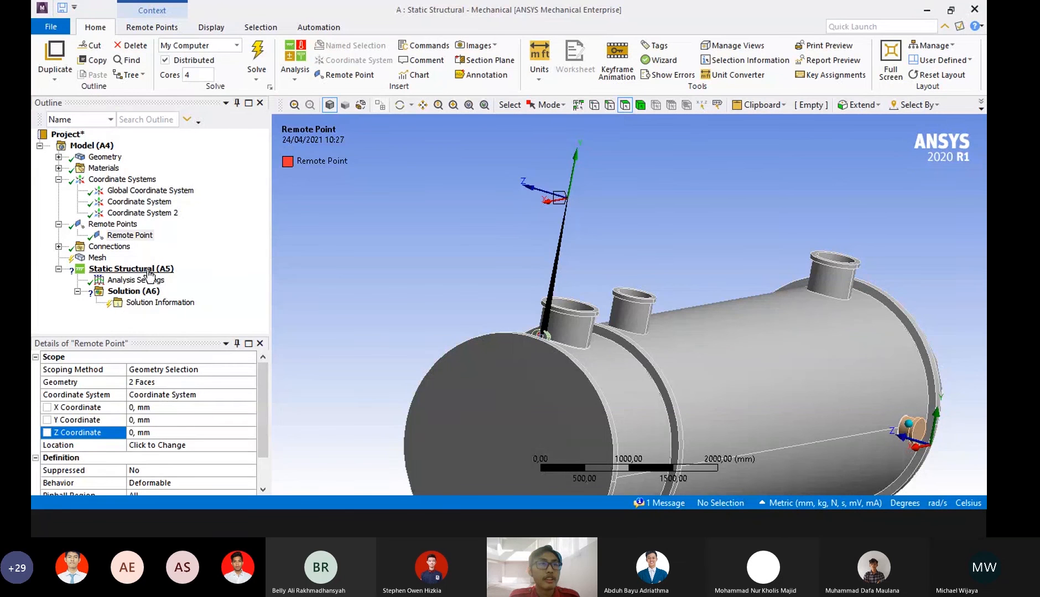
left_click(123, 227)
right_click(124, 227)
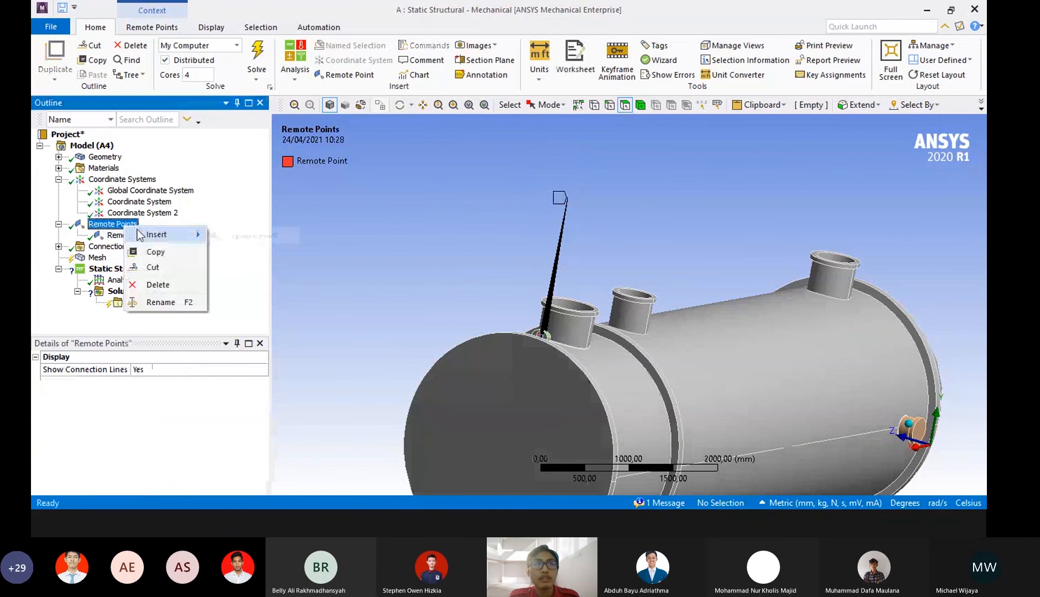
mouse_move(175, 237)
left_click(242, 237)
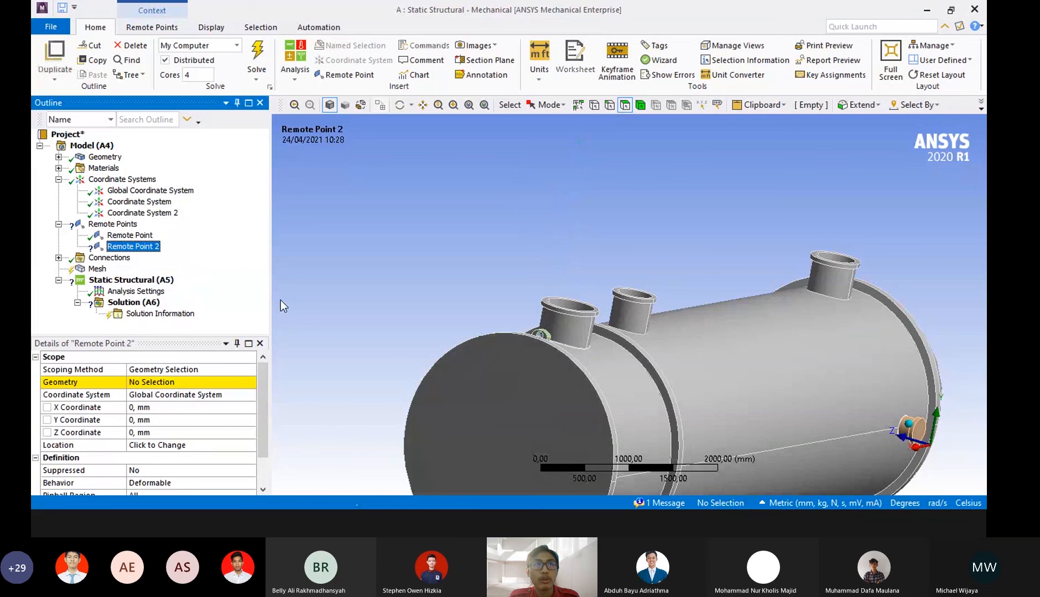
Scope the second remote point to the four cylindrical faces of the two lifting trunnions on opposite sides of the shell.
middle_click_drag(775, 339, 929, 378)
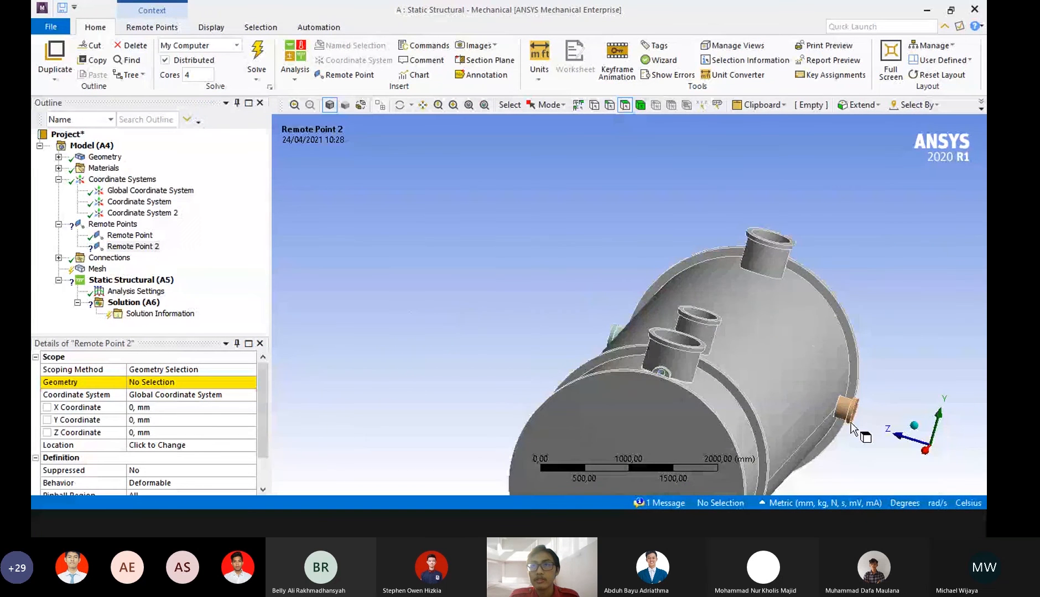
left_click(208, 384)
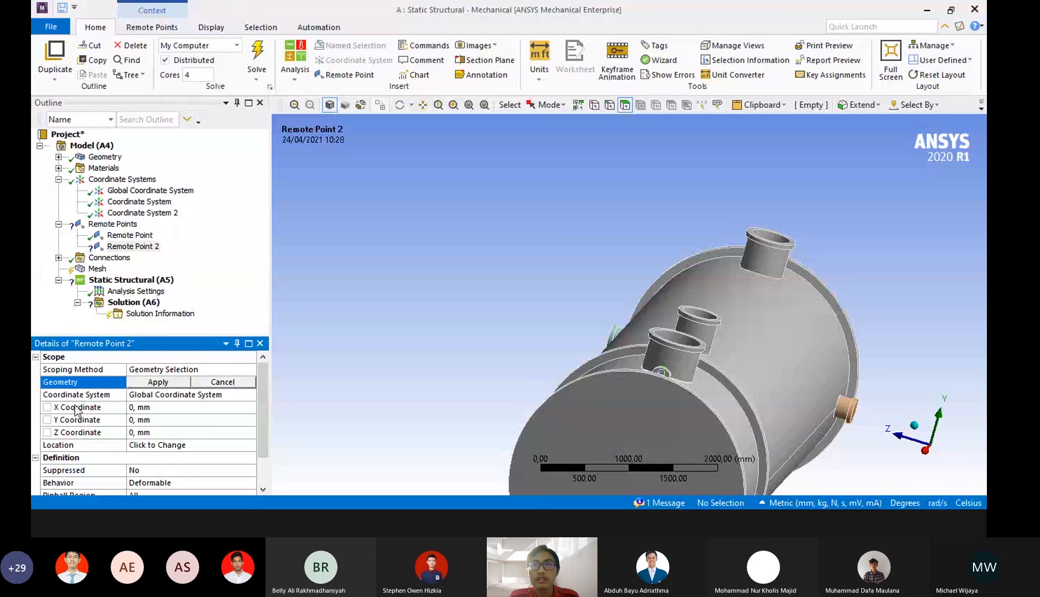
left_click(845, 408)
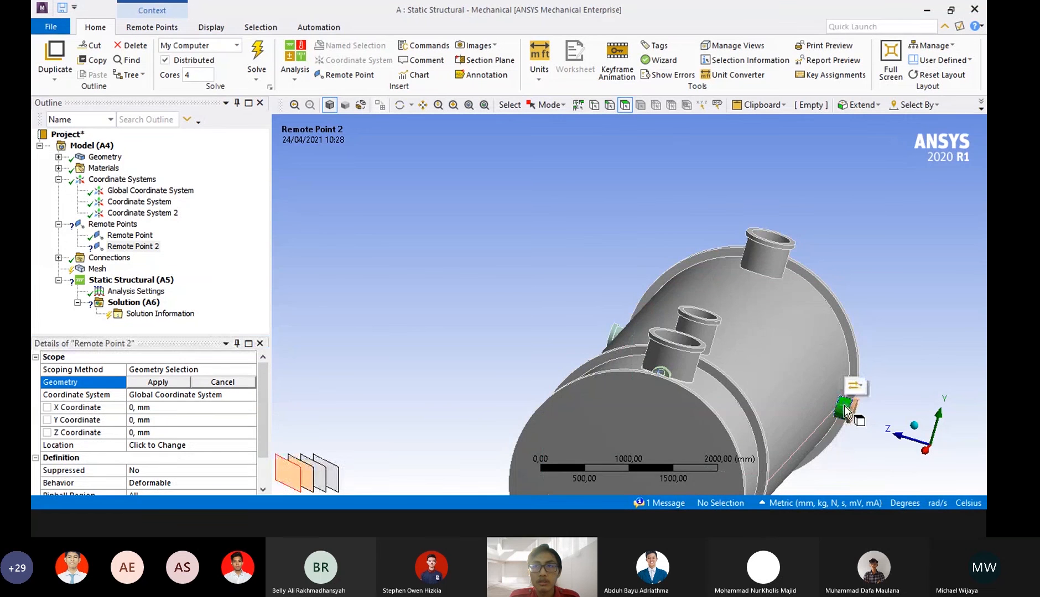
left_click(873, 319)
left_click(845, 409)
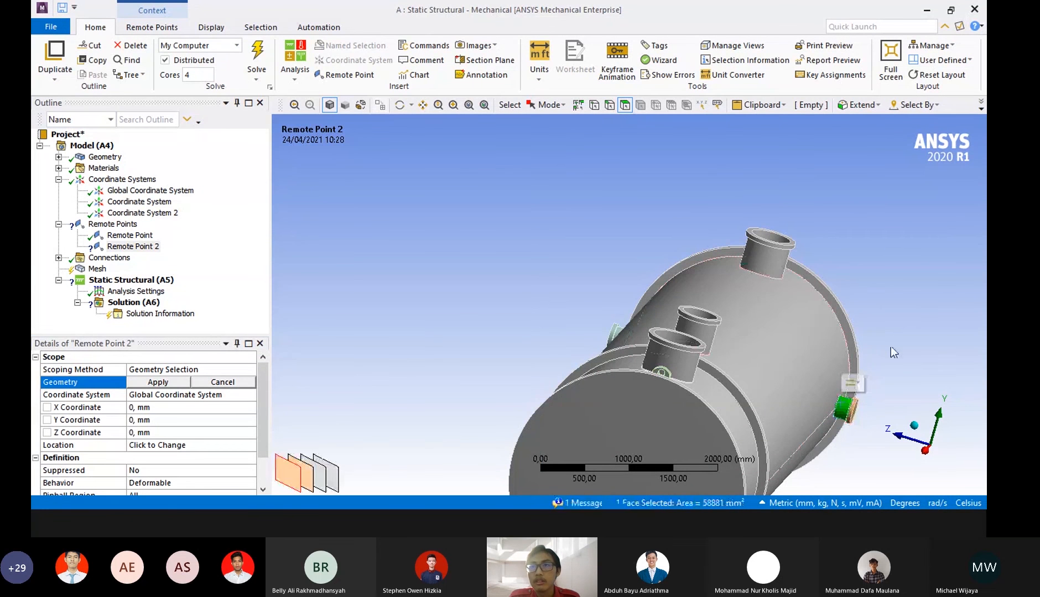
middle_click_drag(910, 349, 591, 291)
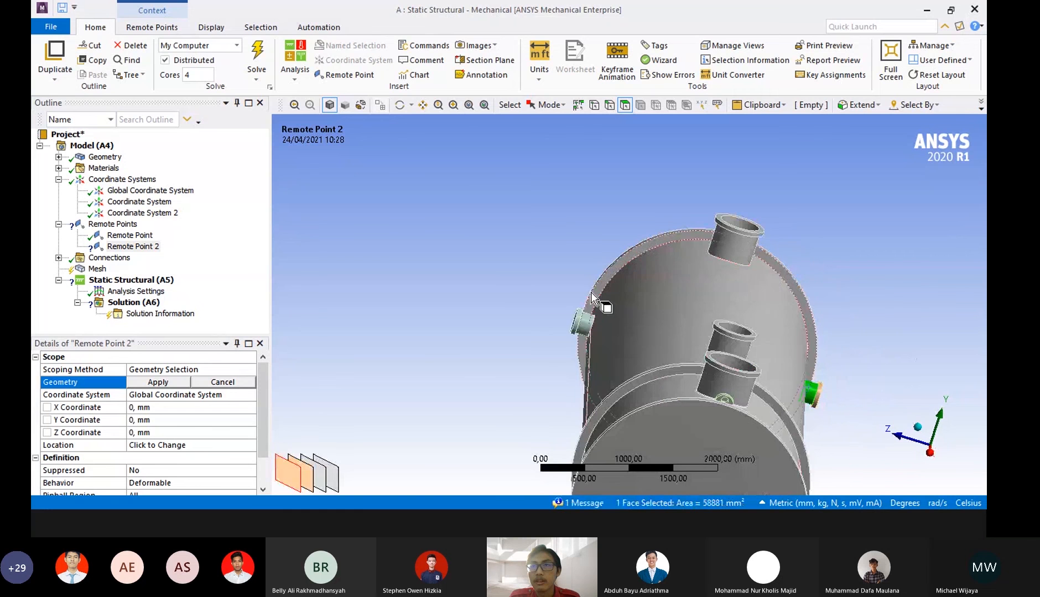
left_click(585, 320, "ctrl")
middle_click_drag(777, 266, 712, 363)
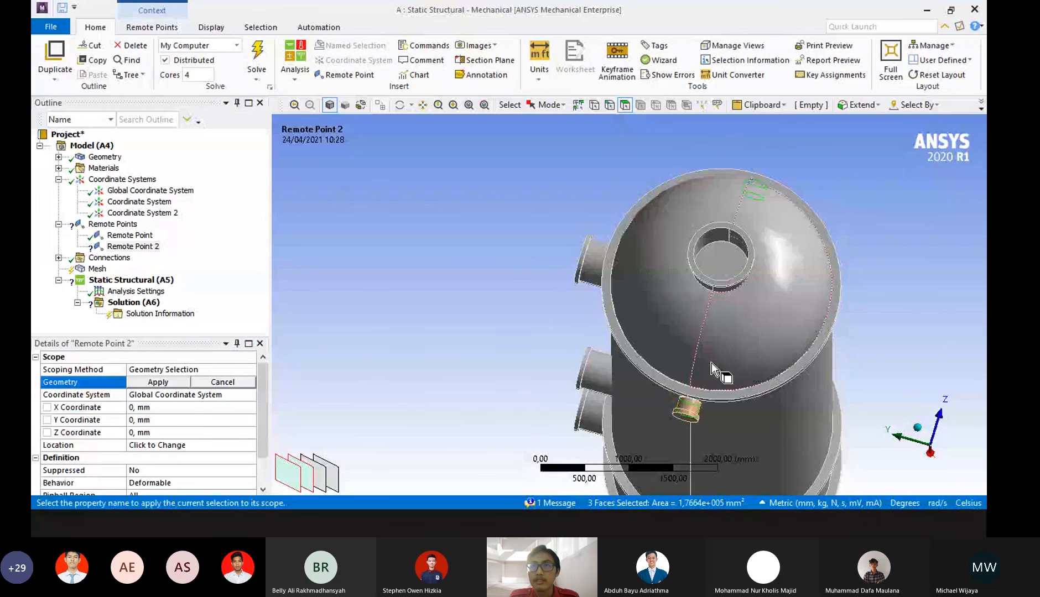
left_click(687, 405, "ctrl")
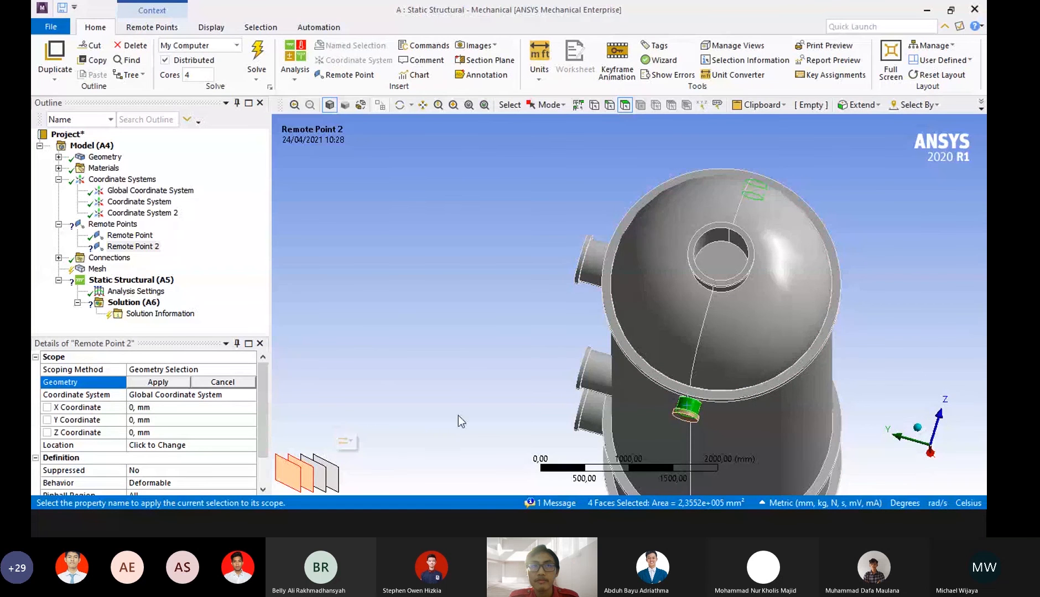
left_click(158, 382)
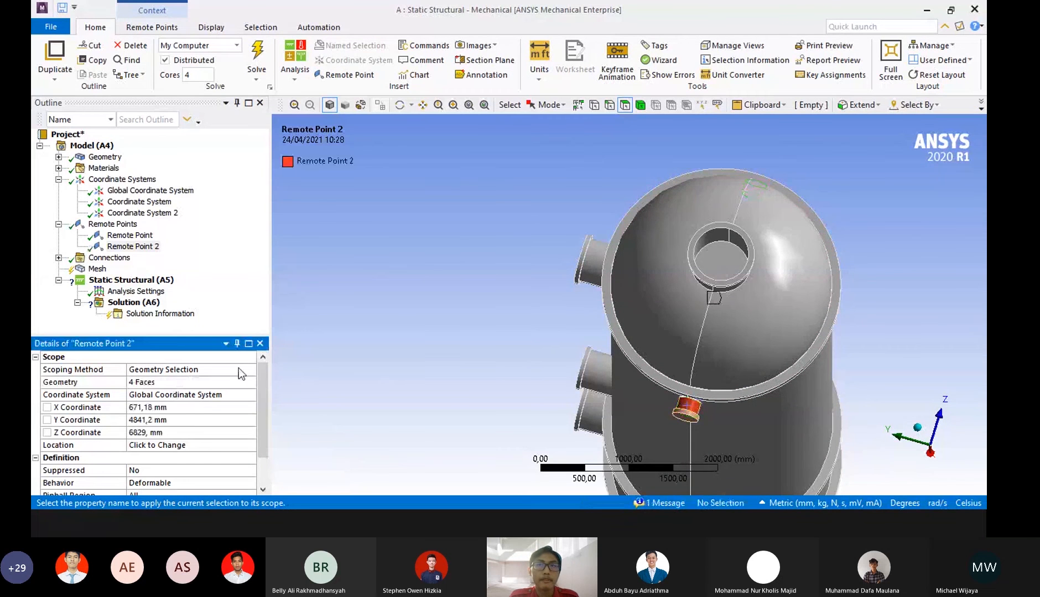
Assign Coordinate System 2 to the trunnion remote point in place of the global one.
middle_click_drag(488, 362, 636, 266)
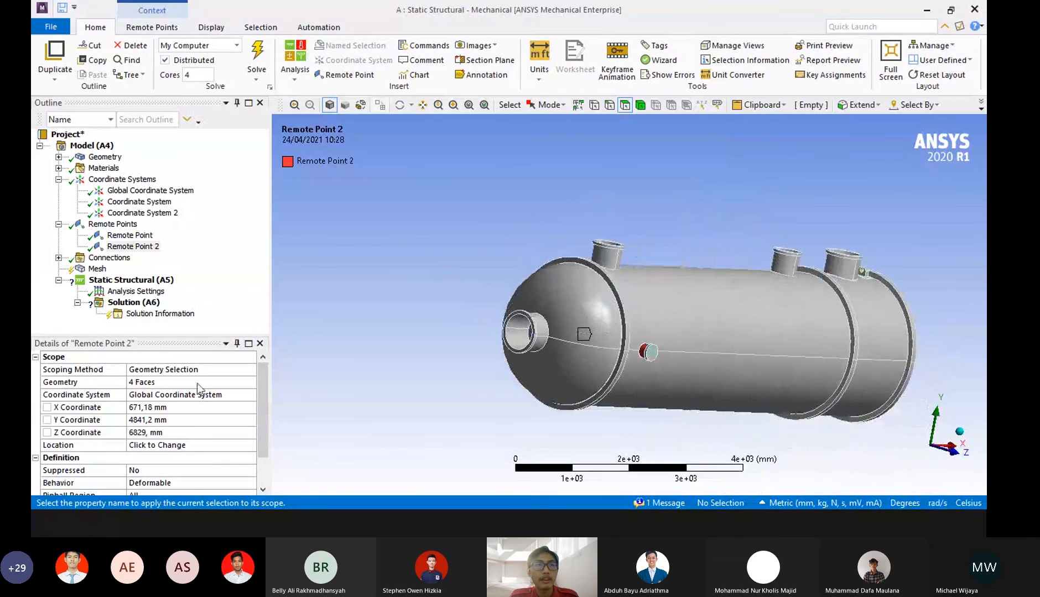
left_click(195, 394)
left_click(250, 395)
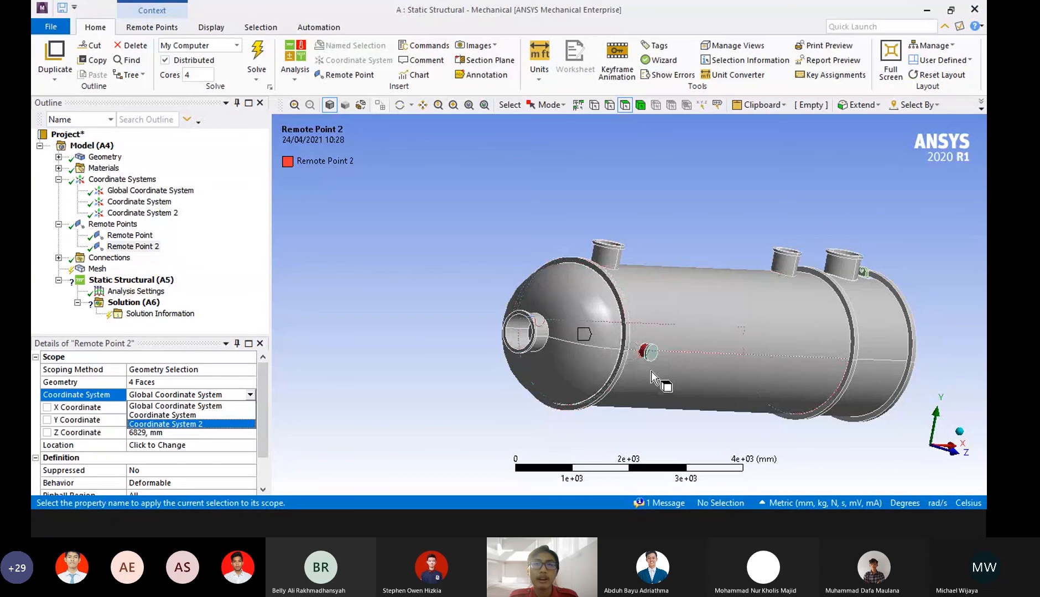
left_click(179, 424)
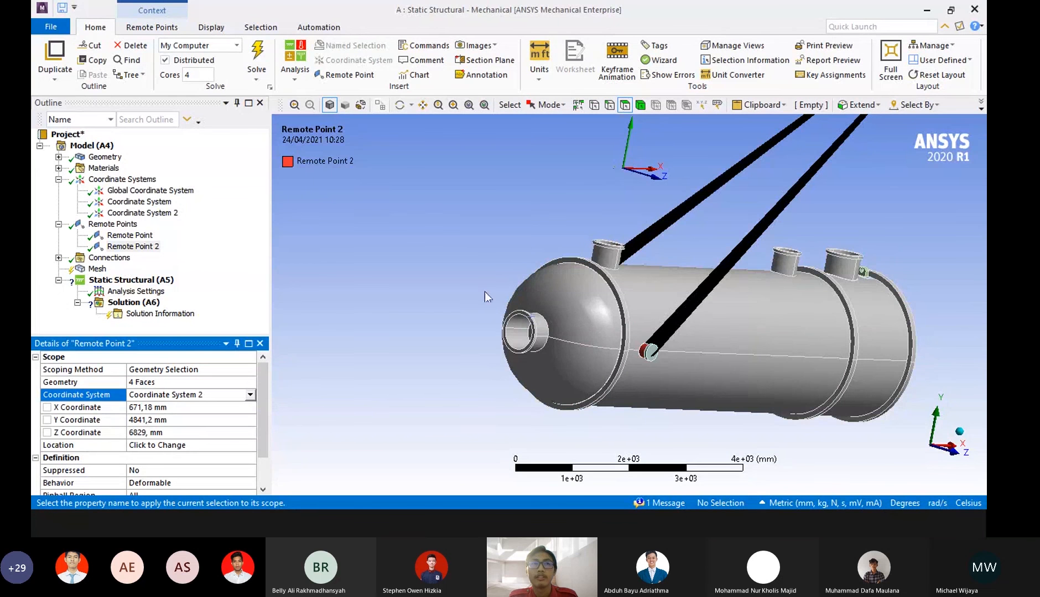
Set the trunnion remote point's X, Y and Z coordinates to 0 mm, placing it at the origin of Coordinate System 2.
scroll(719, 201, "down", 3)
scroll(719, 201, "up", 3)
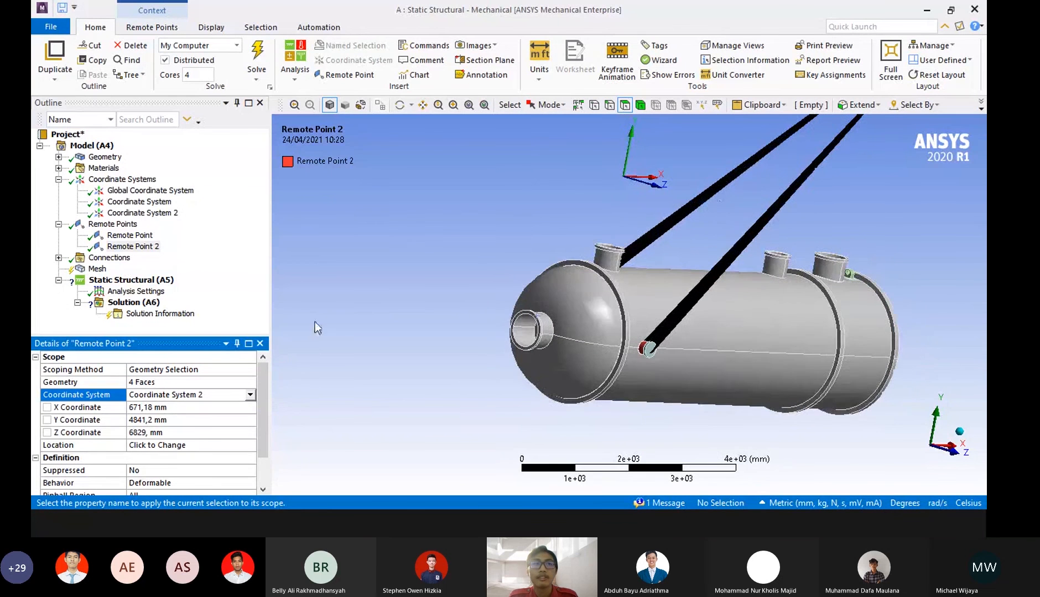
left_click(180, 407)
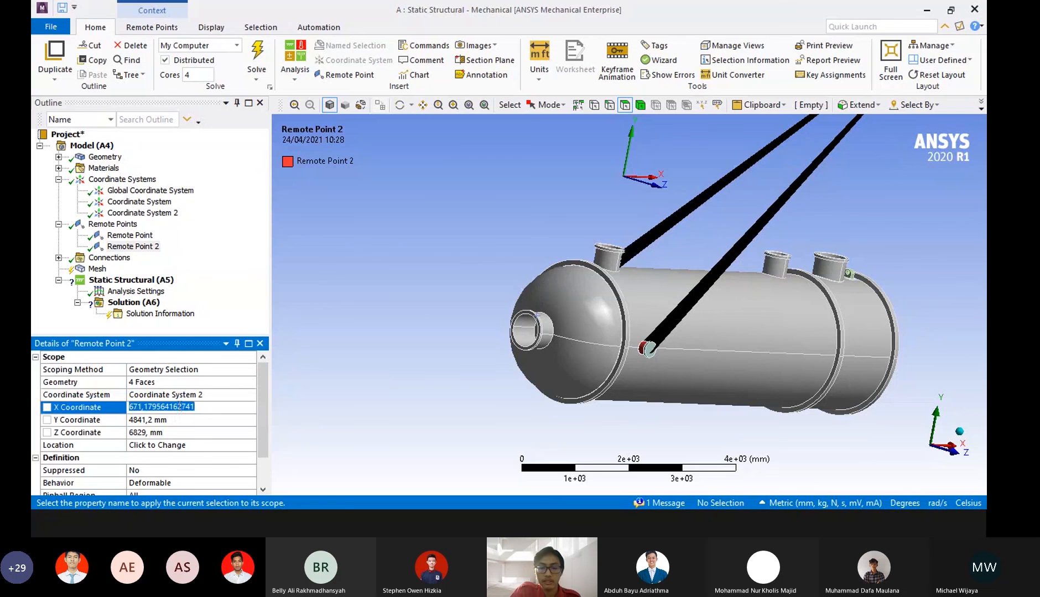
type("0")
key("Return")
left_click(175, 420)
type("0")
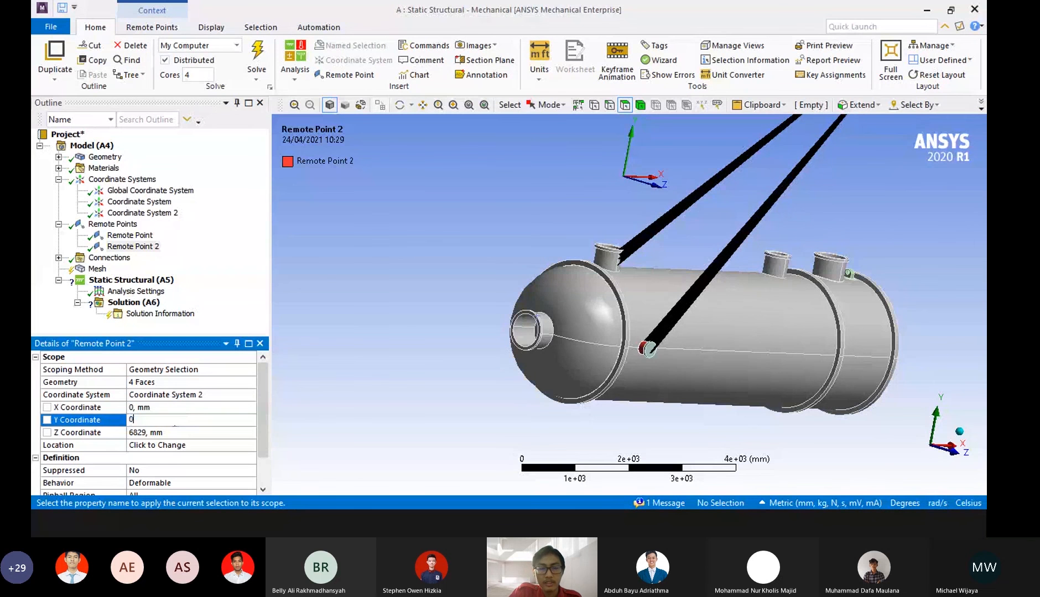
key("Return")
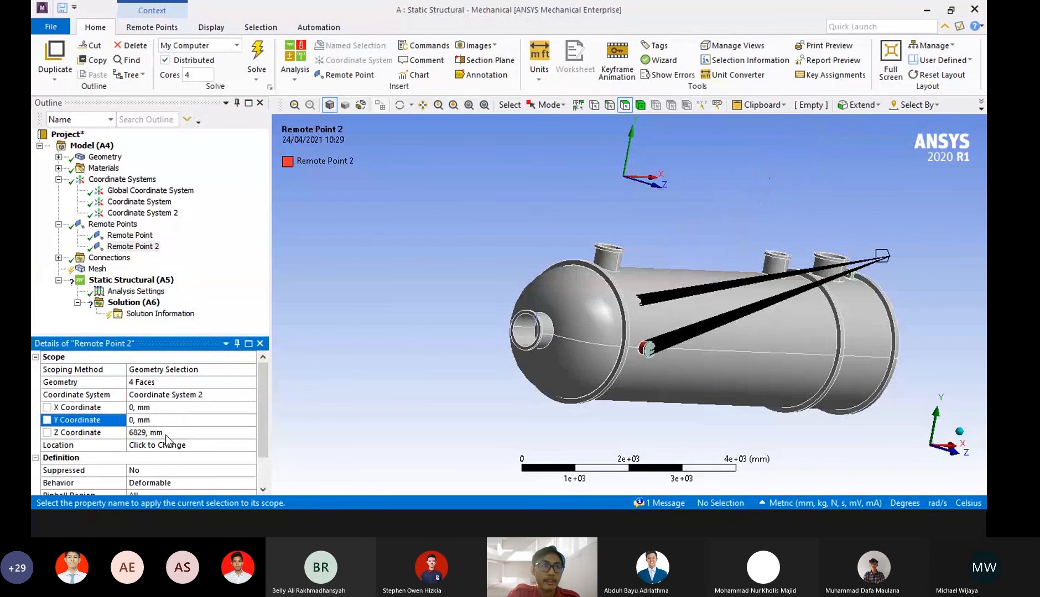
left_click(166, 433)
type("0")
key("Return")
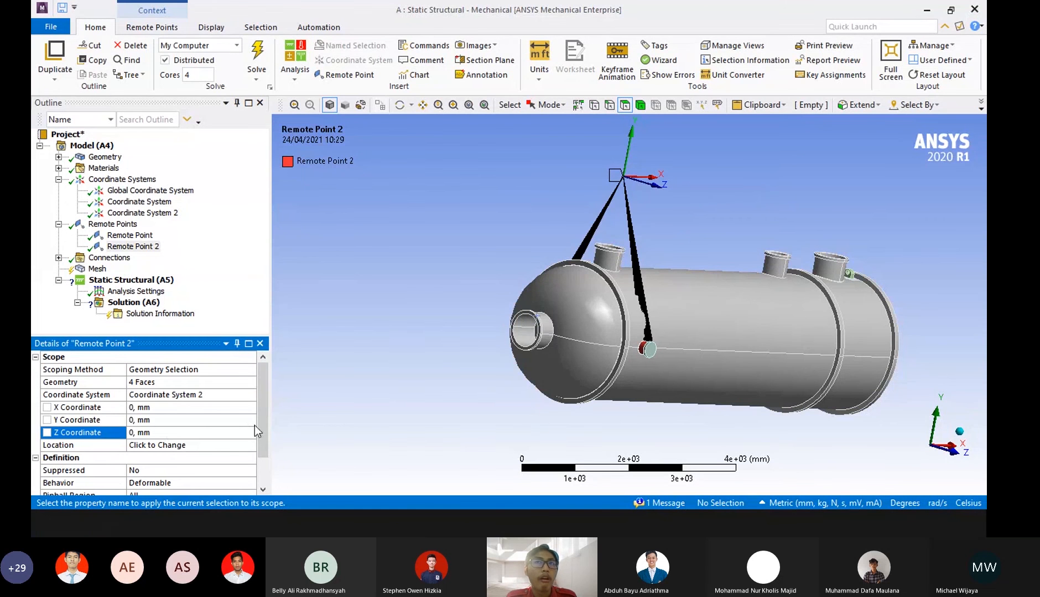
Examine both remote points together with their connection lines to the lug and trunnions, and check the Show Connection Lines setting.
middle_click_drag(711, 251, 440, 227)
middle_click_drag(522, 227, 715, 213)
left_click(127, 224)
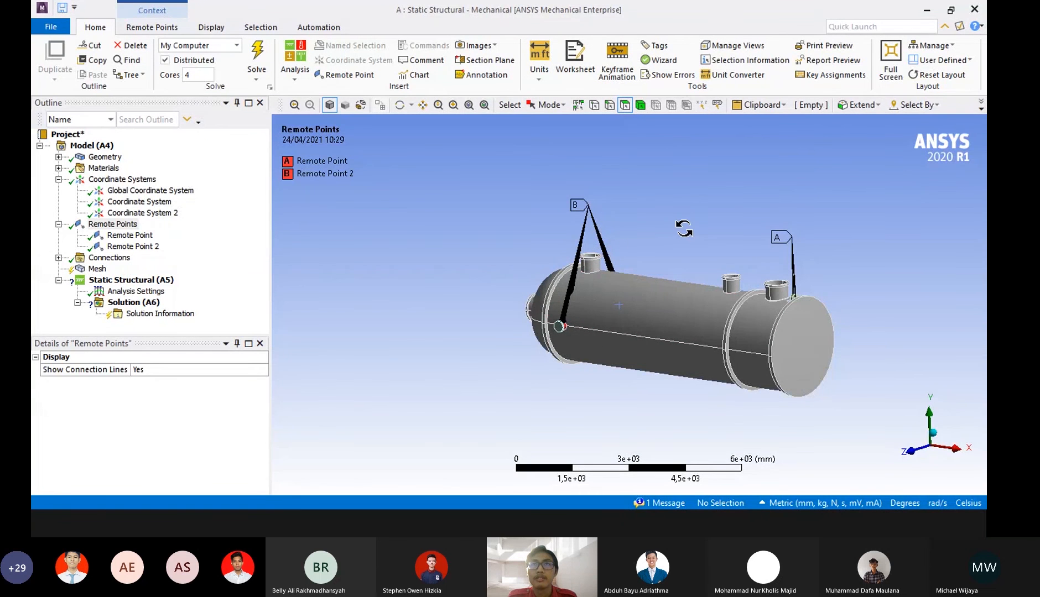
middle_click_drag(683, 228, 666, 278)
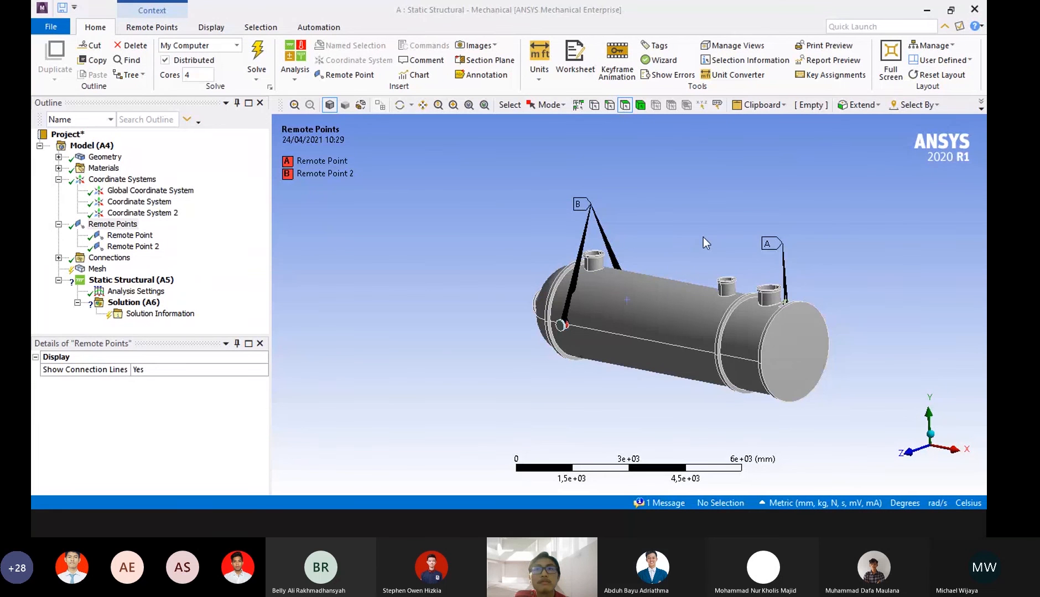
middle_click_drag(703, 237, 710, 227)
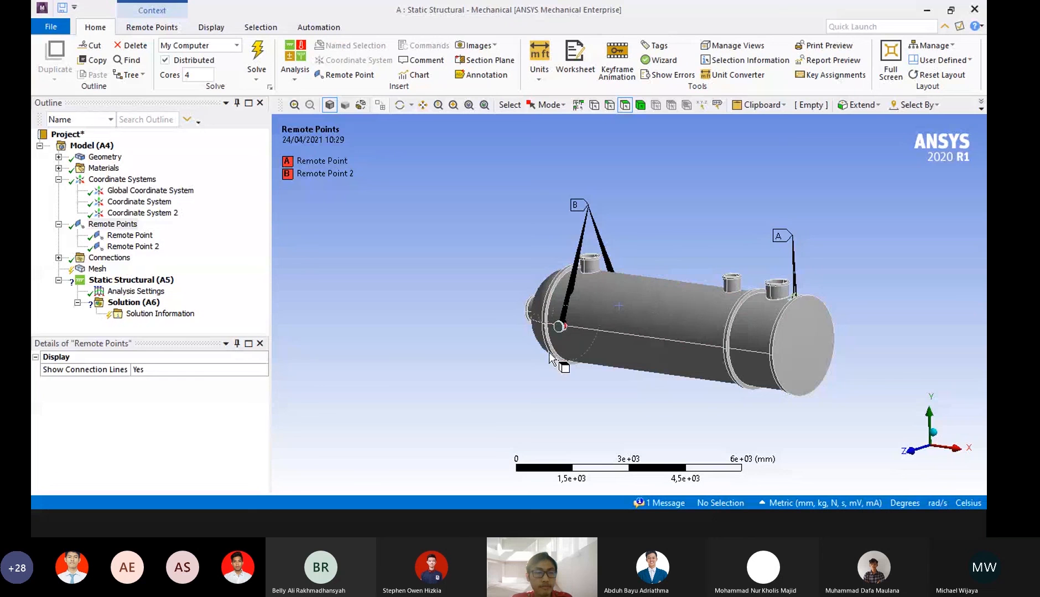
left_click(244, 367)
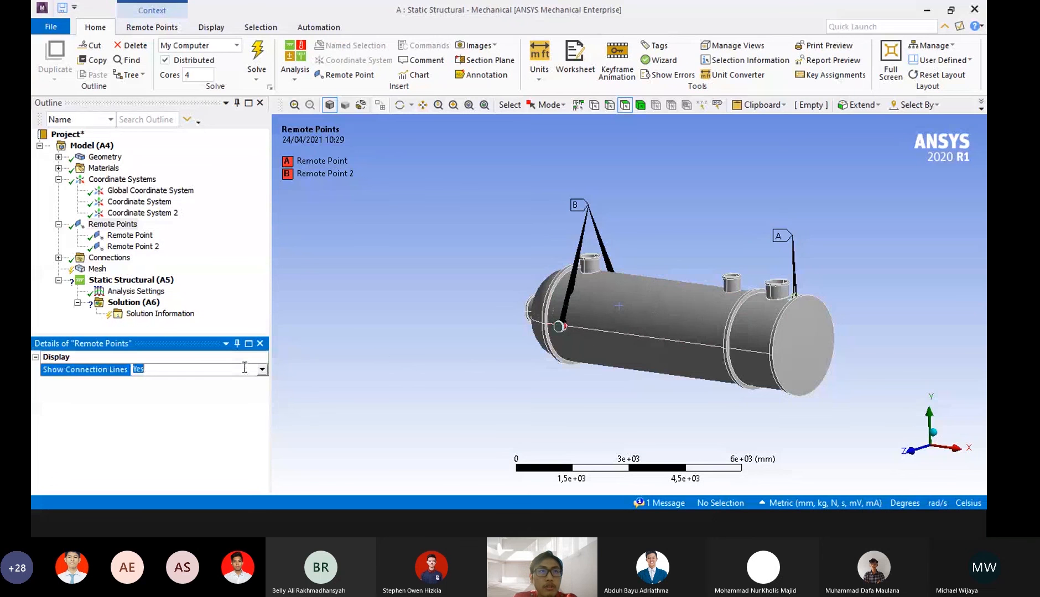
left_click(260, 369)
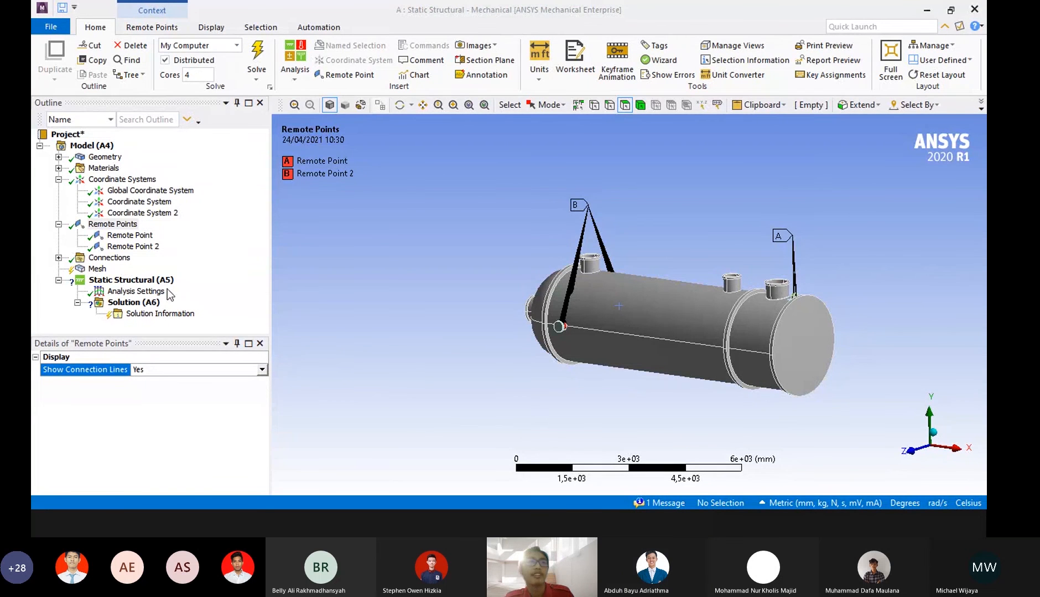
Review the contact and target bodies of Contact Region, Contact Region 2, 3 and 5 under Connections.
left_click(58, 258)
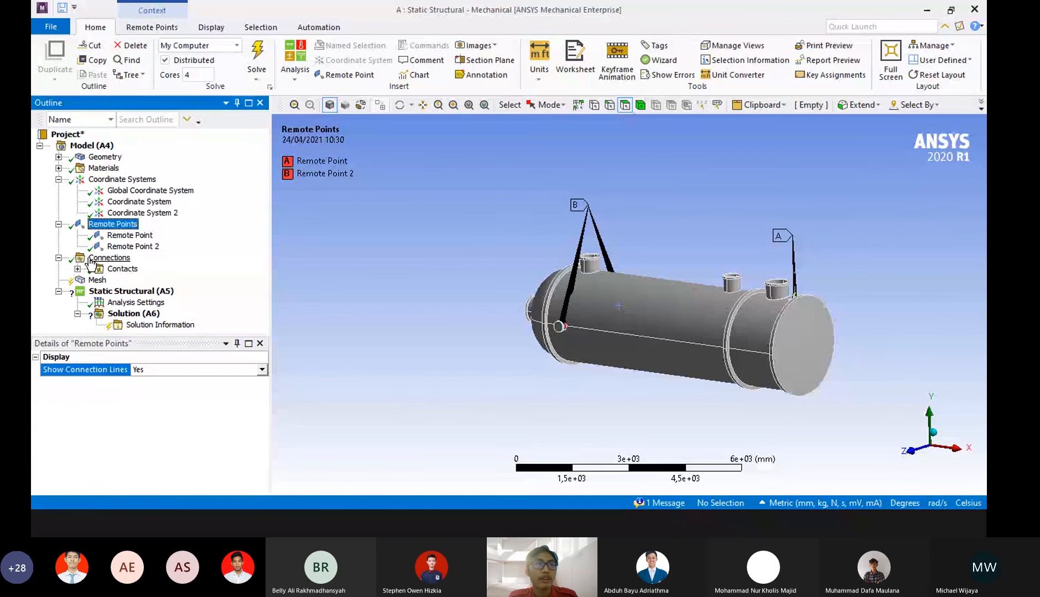
left_click(78, 270)
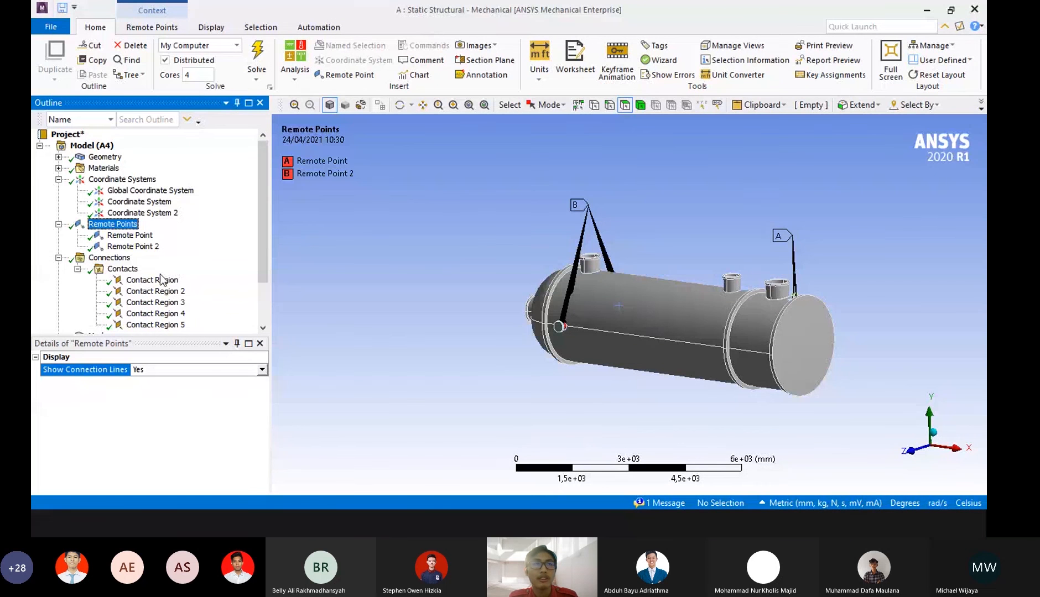
left_click(155, 281)
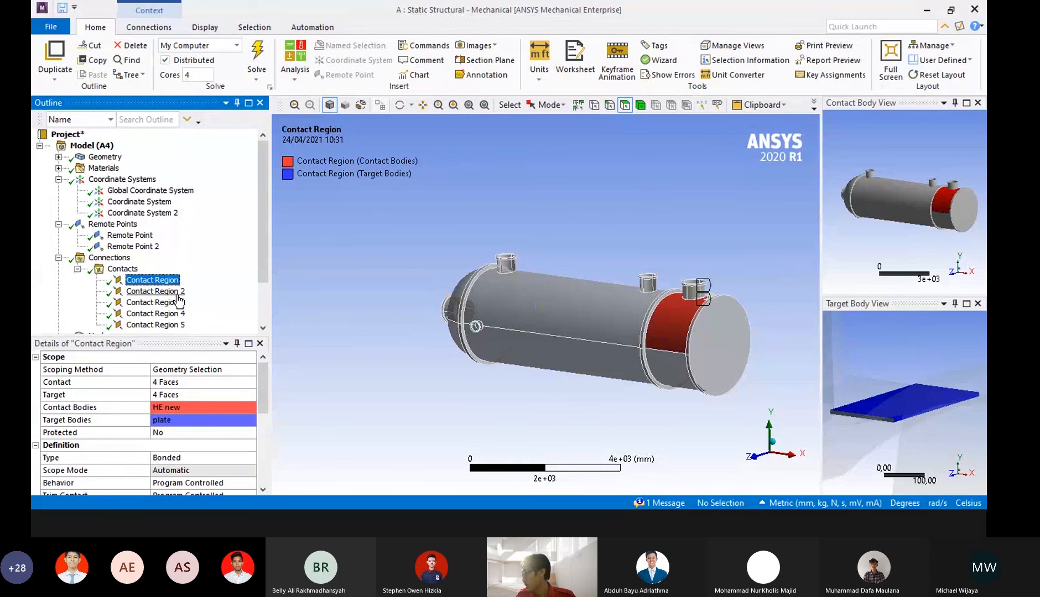
left_click(166, 292)
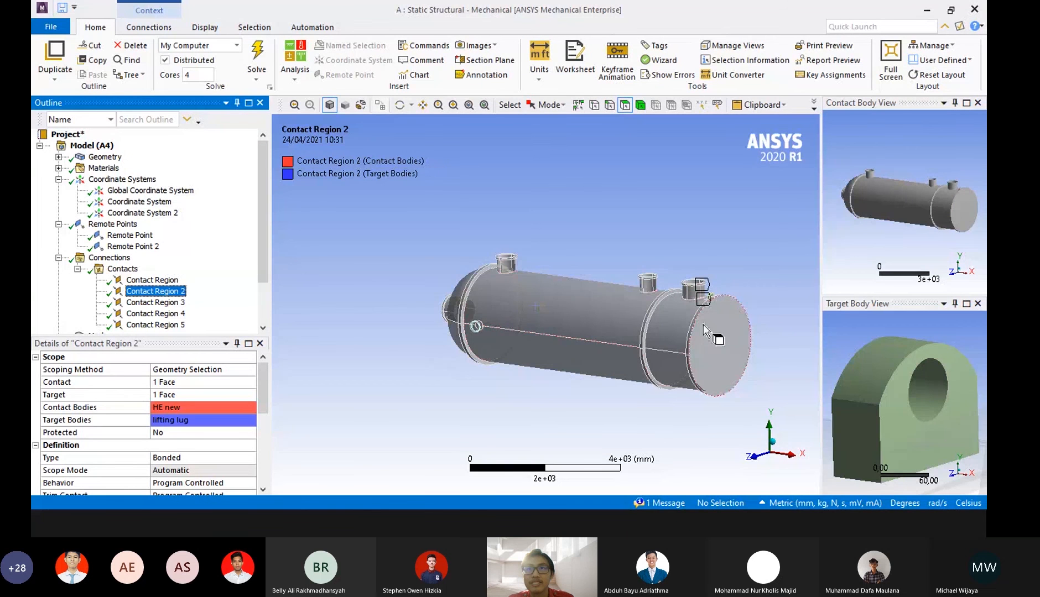
left_click(167, 303)
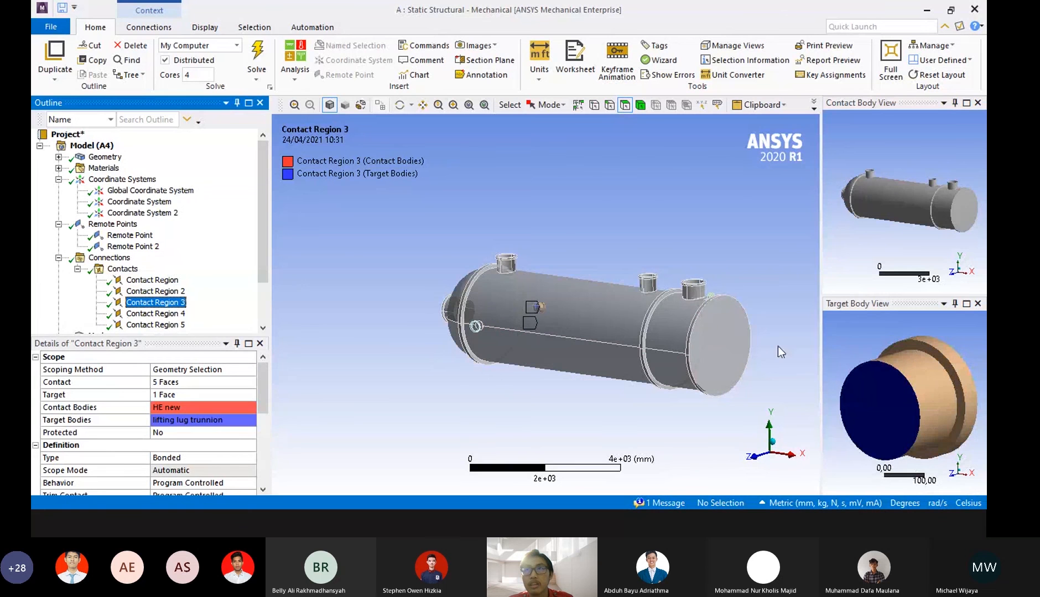
middle_click_drag(905, 204, 970, 193)
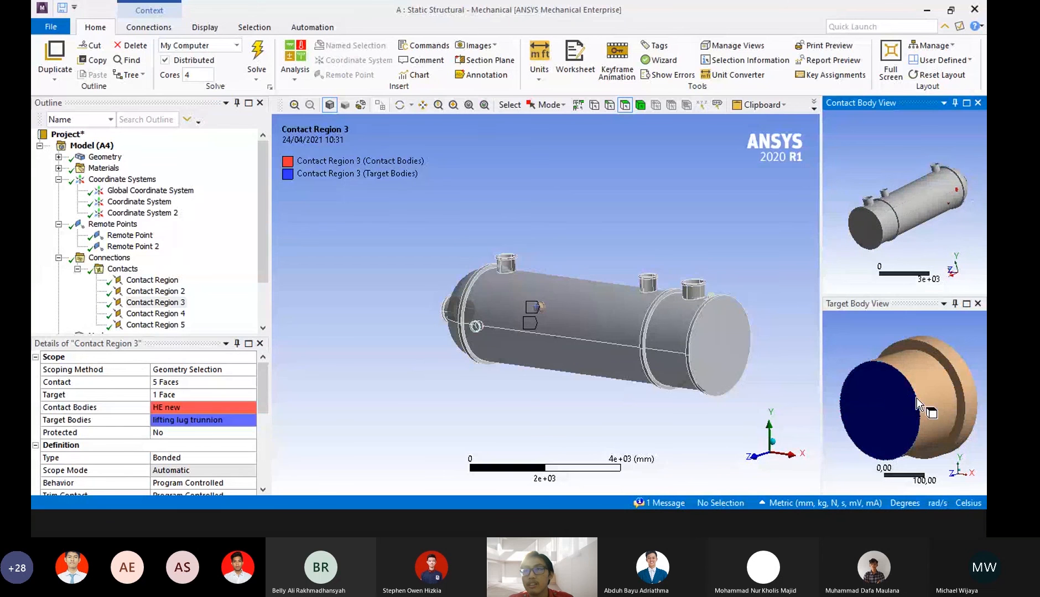
scroll(162, 313, "down", 1)
left_click(156, 291)
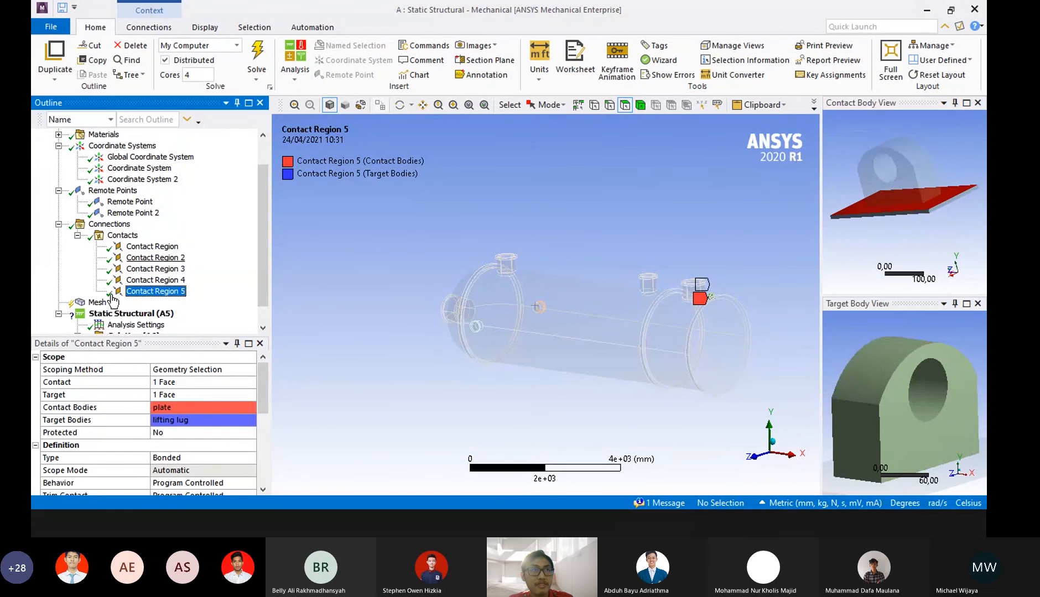
left_click(59, 224)
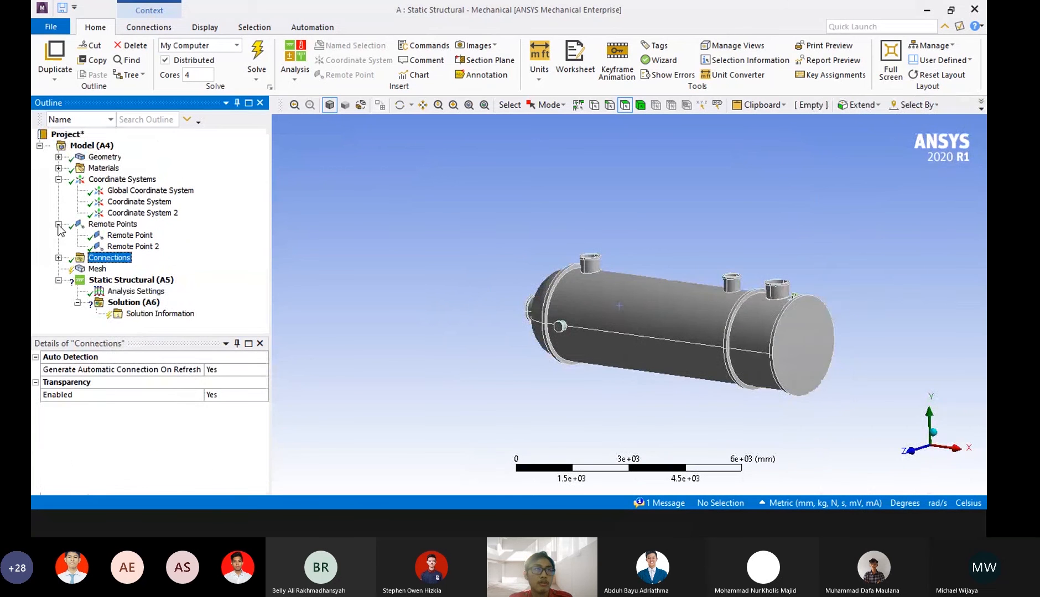
Review the mesh's default and sizing settings, including its resolution.
key("alt+Tab")
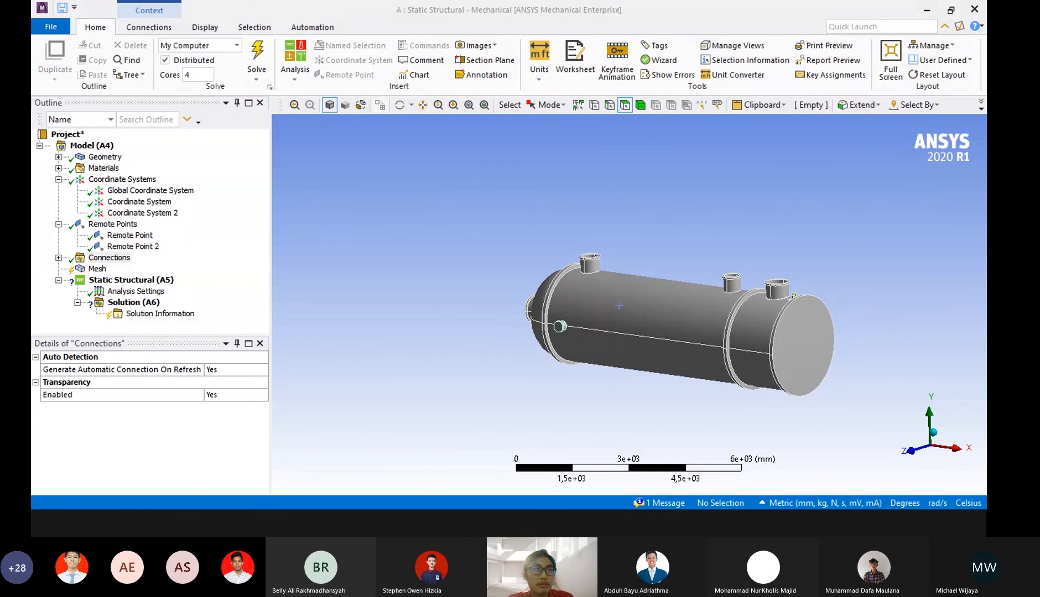
left_click(98, 270)
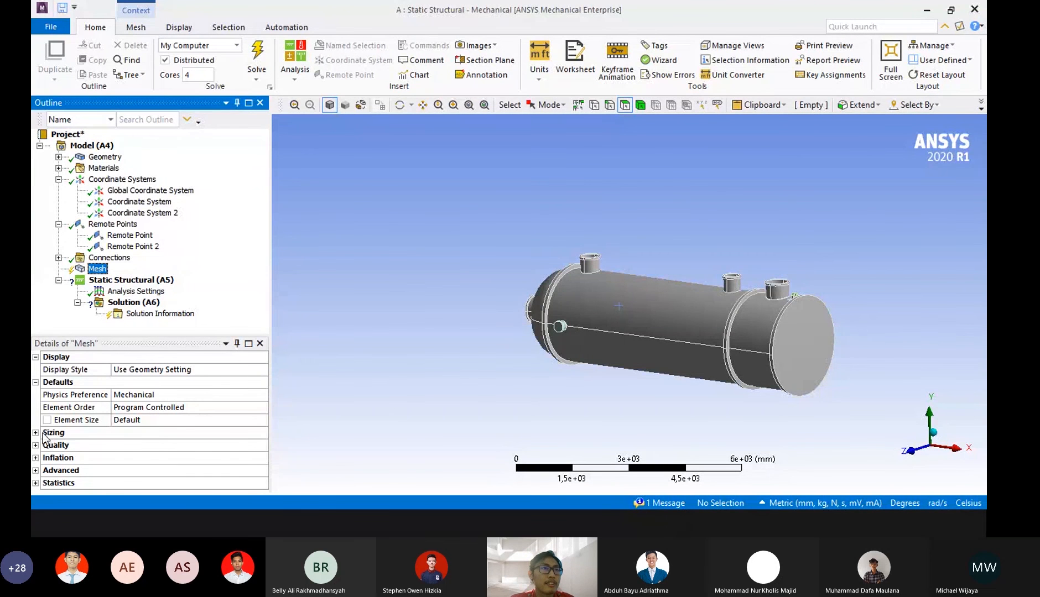
left_click(36, 433)
scroll(133, 448, "down", 2)
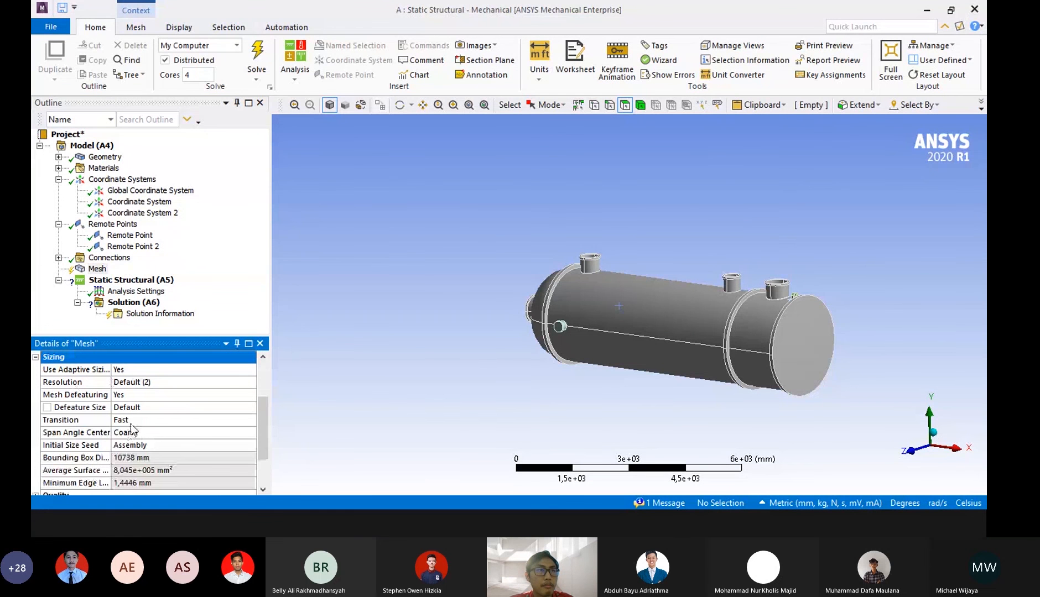
left_click(75, 386)
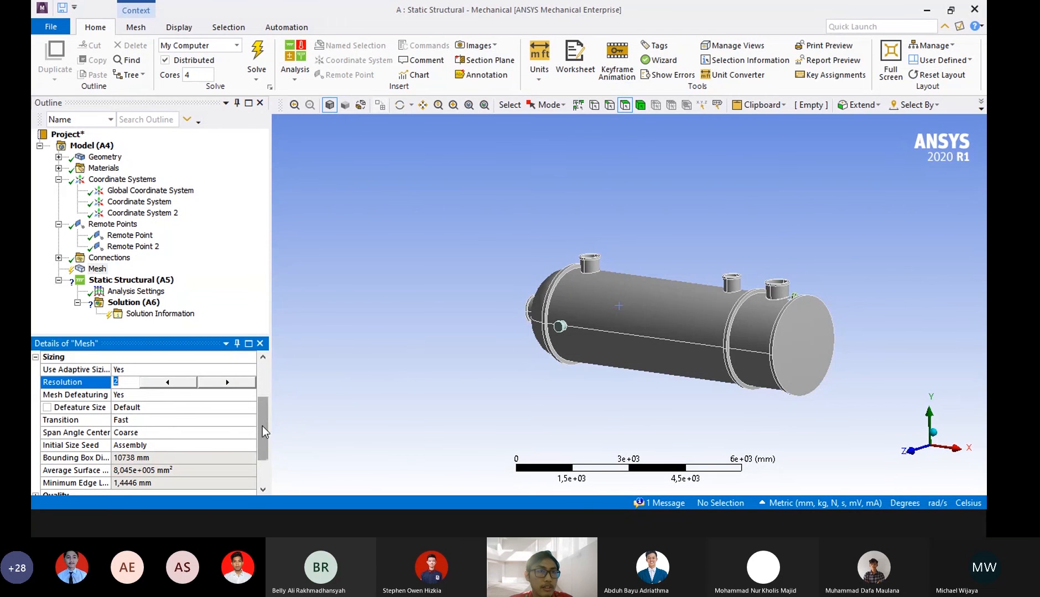
Set the mesh metric to Skewness in the mesh's quality settings.
left_click_drag(262, 426, 262, 450)
left_click(36, 446)
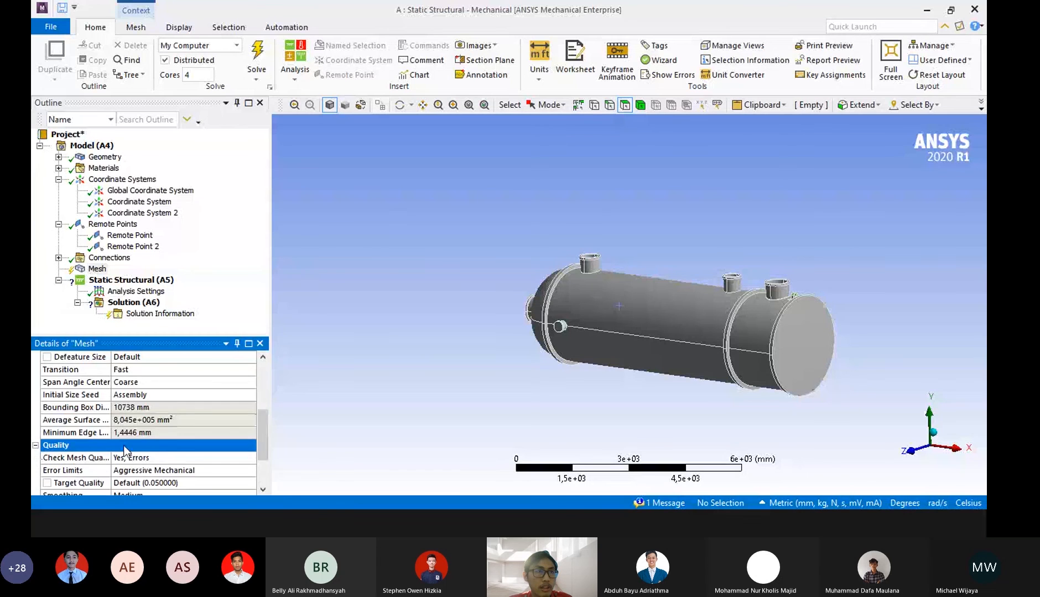
scroll(164, 456, "down", 3)
left_click(242, 444)
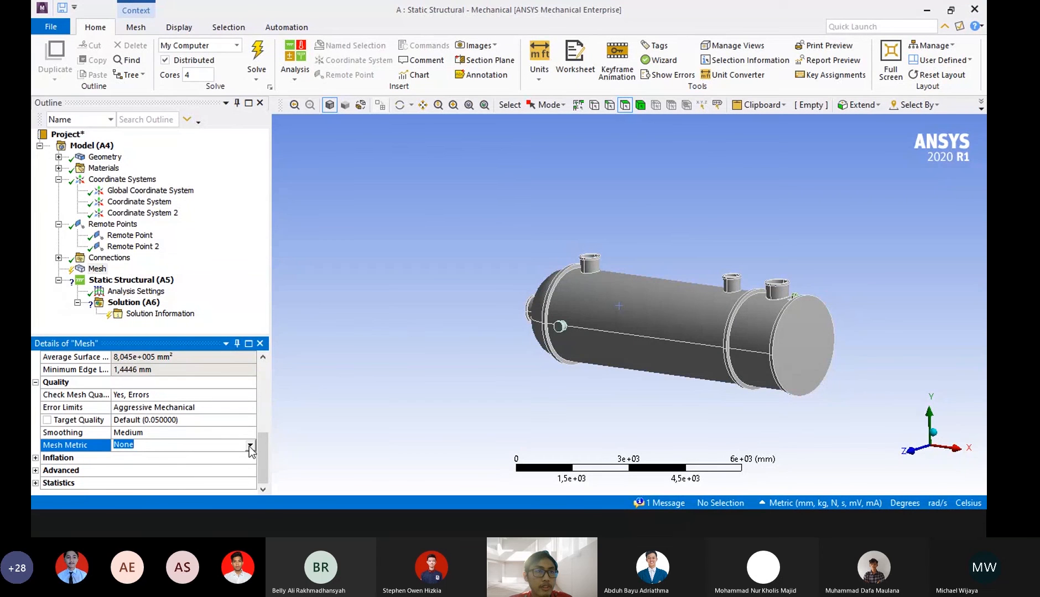
left_click(243, 446)
scroll(183, 492, "down", 1)
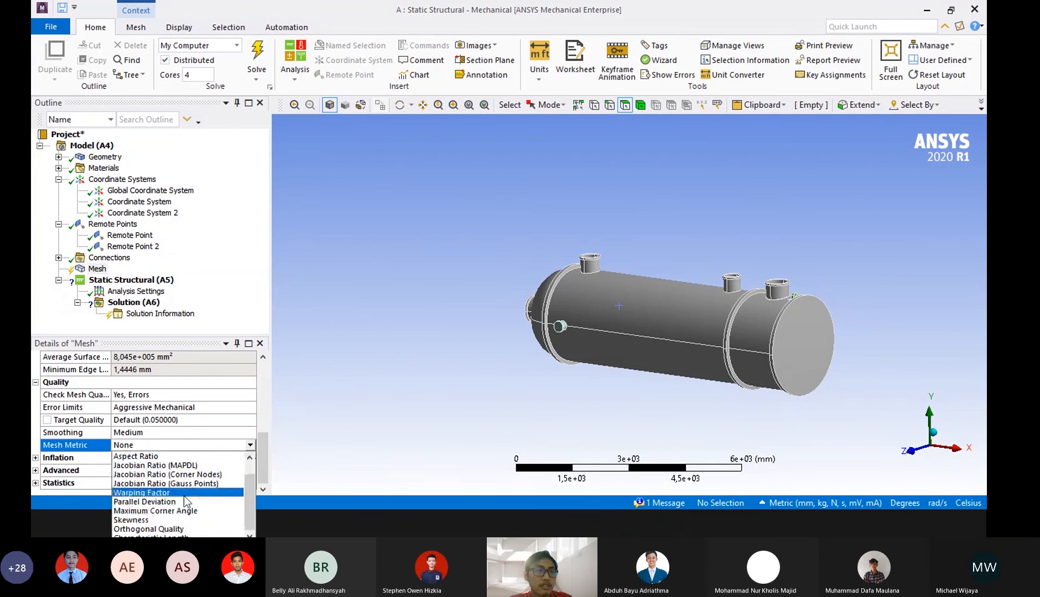
left_click(156, 519)
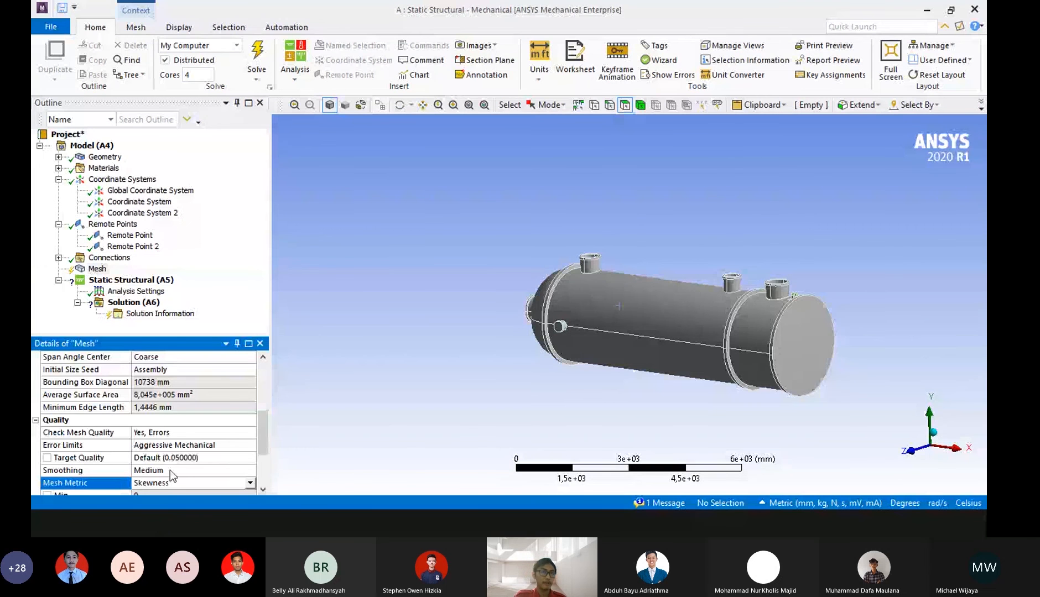
Check the skewness and node and element statistics fields, and generate the mesh with the default element size and resolution.
scroll(170, 470, "down", 3)
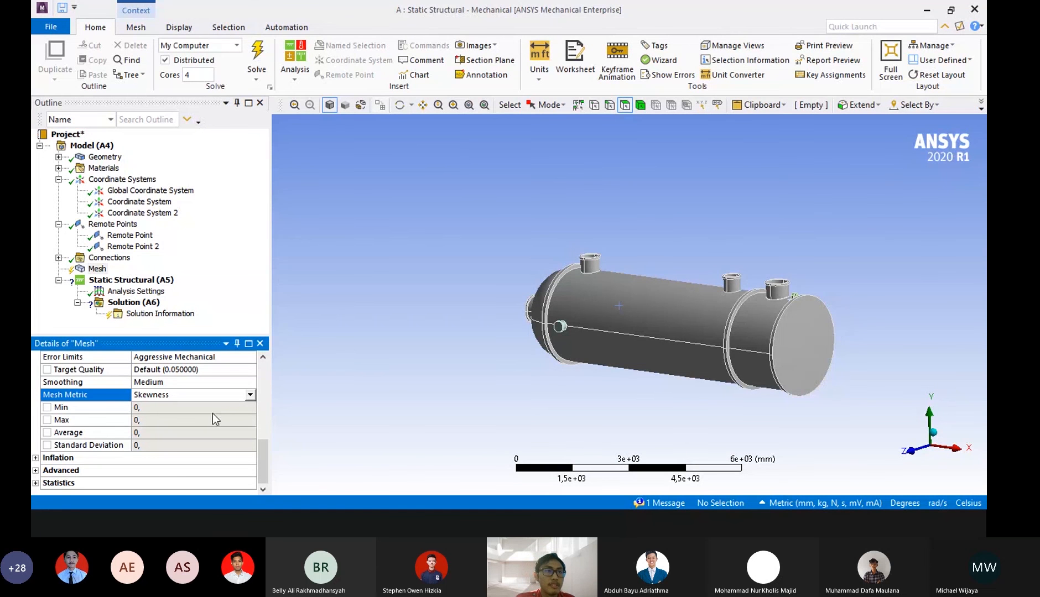
left_click(130, 483)
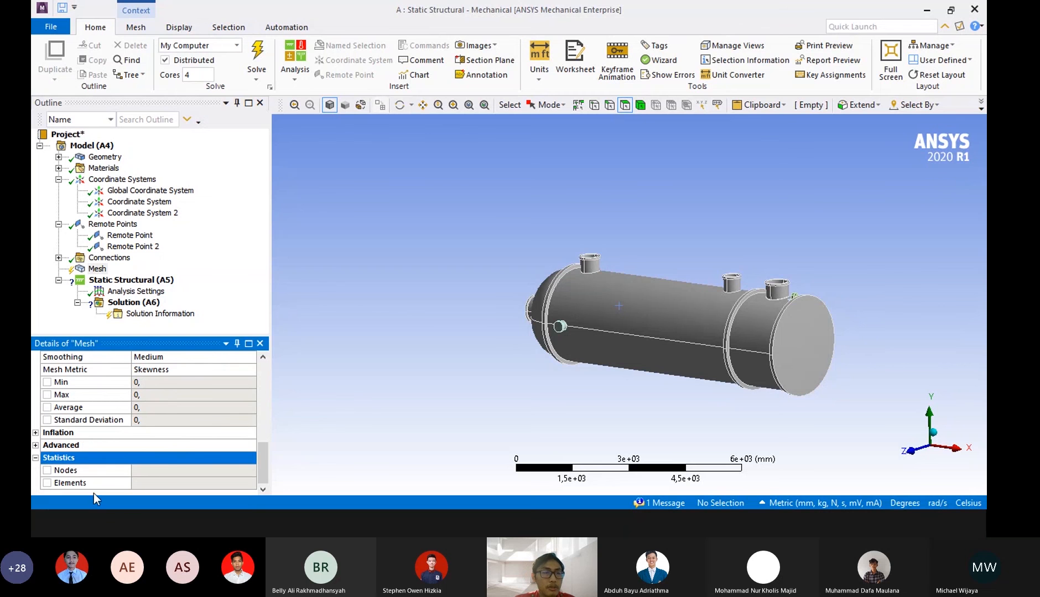
scroll(215, 428, "up", 5)
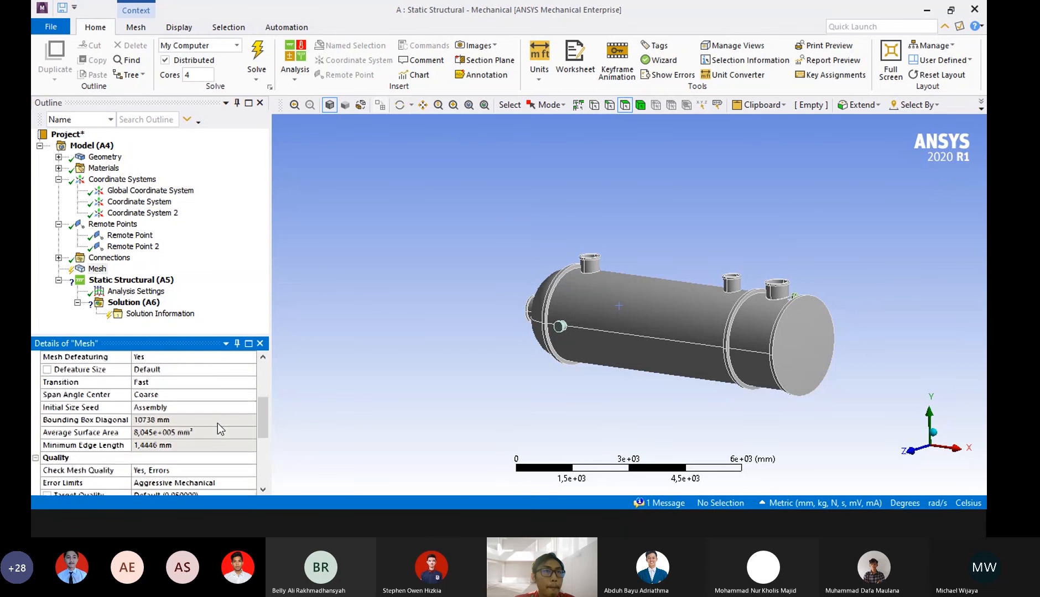
scroll(218, 425, "up", 3)
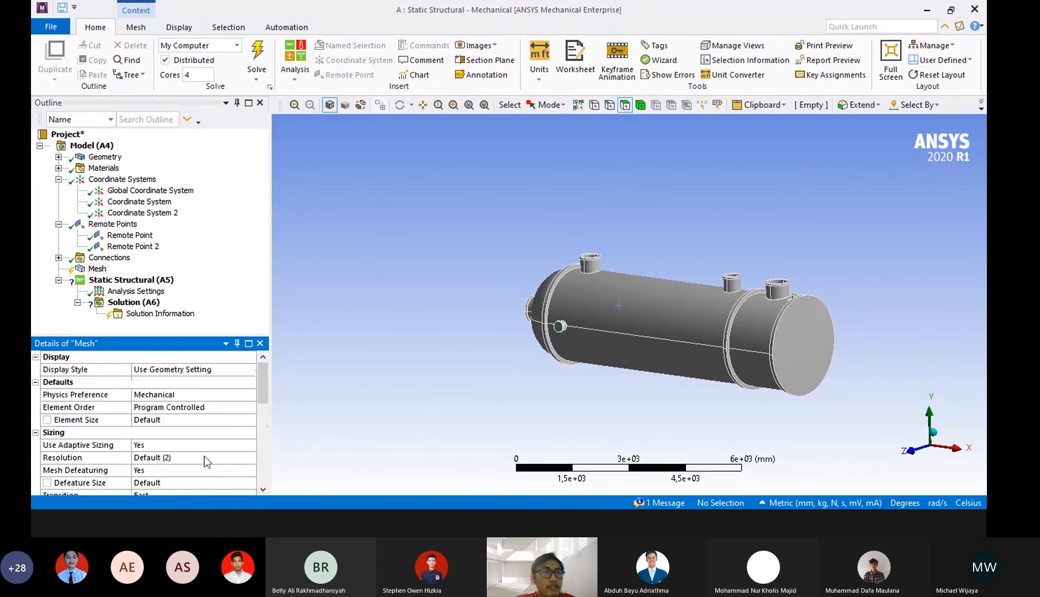
scroll(209, 455, "down", 1)
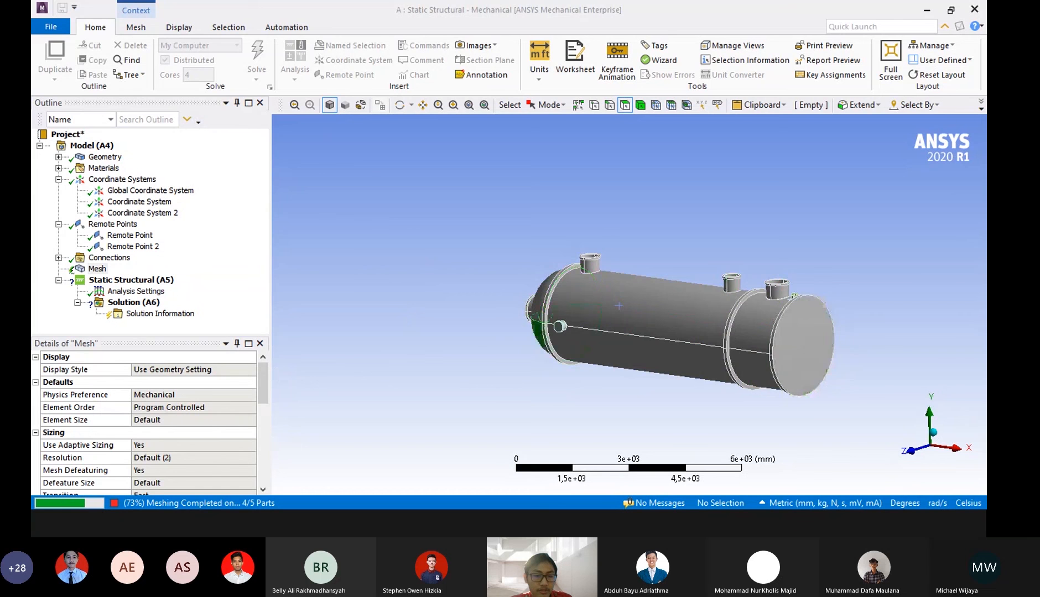
Switch to PowerPoint to consult the skewness spectrum on the Meshing Quality slide, and return to ANSYS Mechanical.
key("alt+Tab")
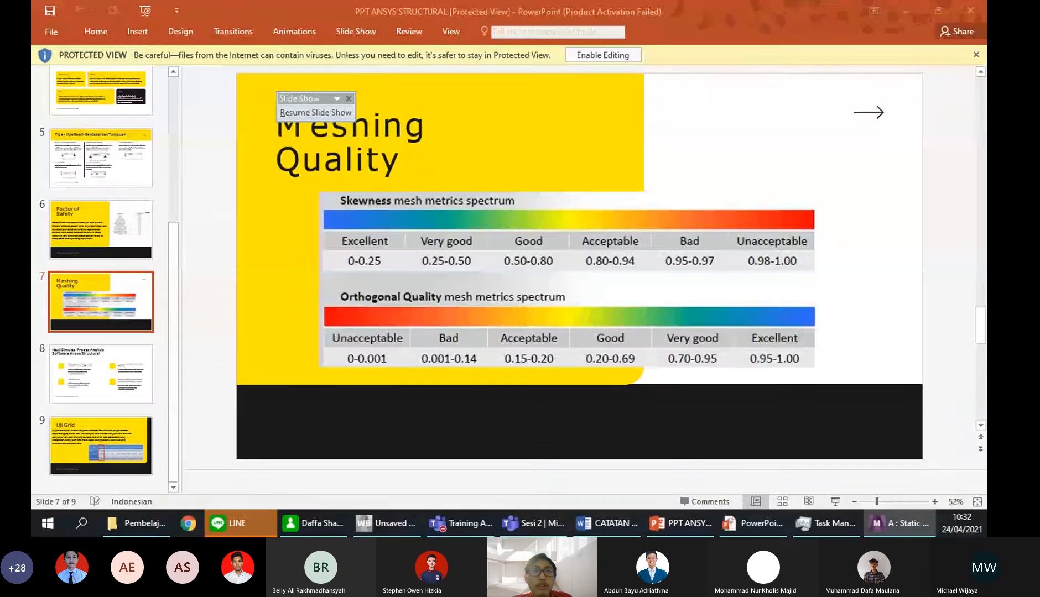
key("alt+Tab")
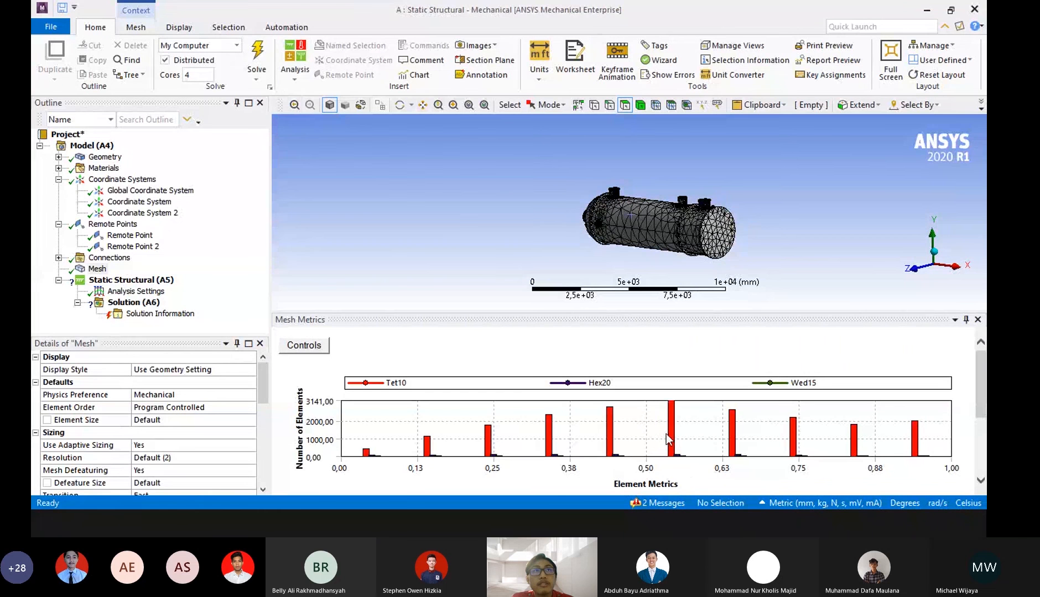
left_click(252, 49)
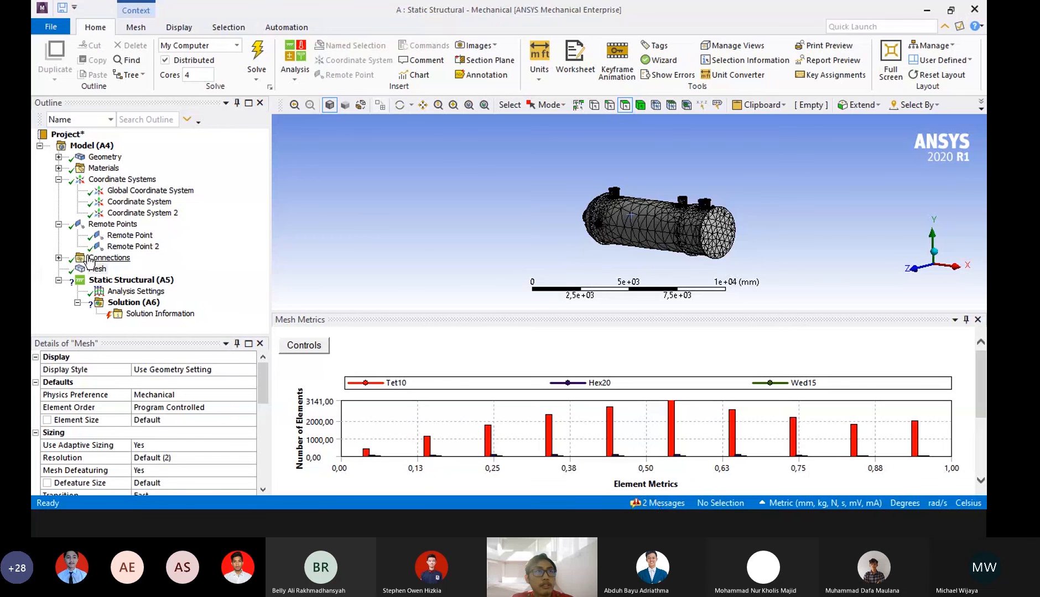
right_click(95, 270)
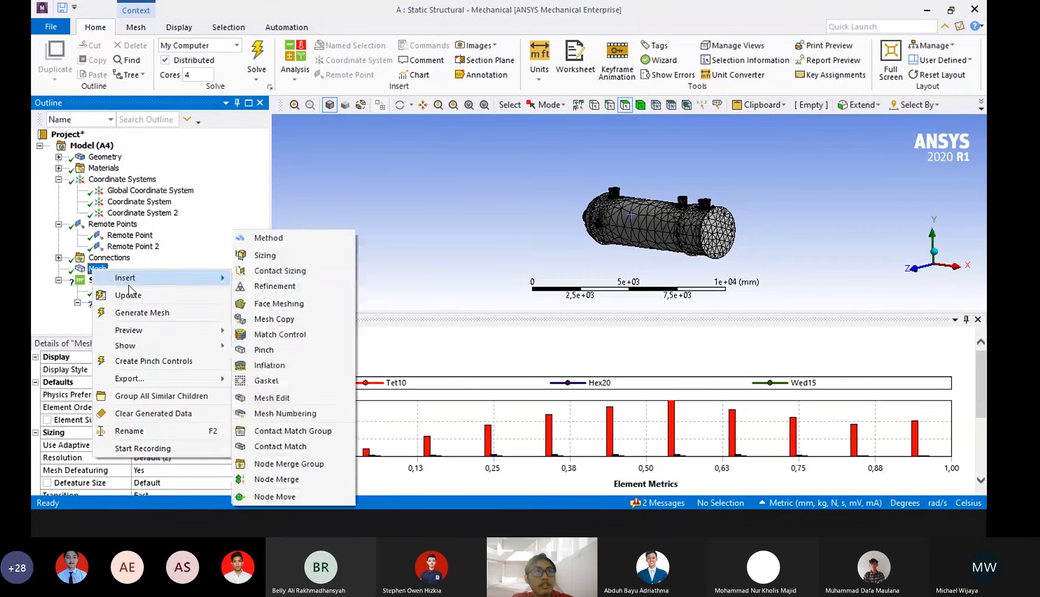
left_click(140, 314)
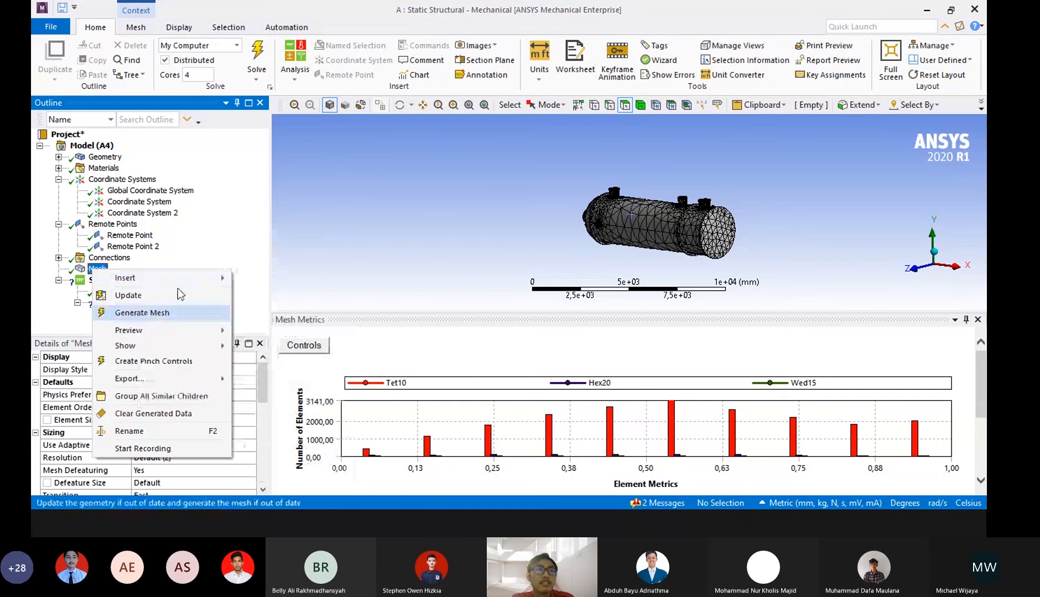
left_click(398, 227)
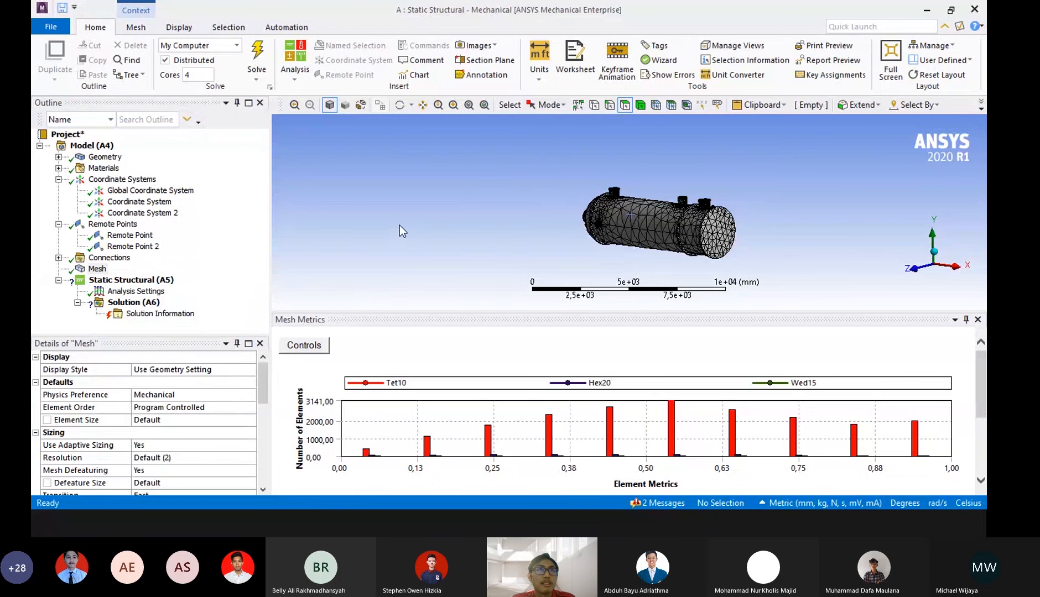
Isolate the mesh elements of the Tet10 bars between about 0.50 and 0.75 skewness and examine where they lie on the heat exchanger.
scroll(692, 154, "up", 3)
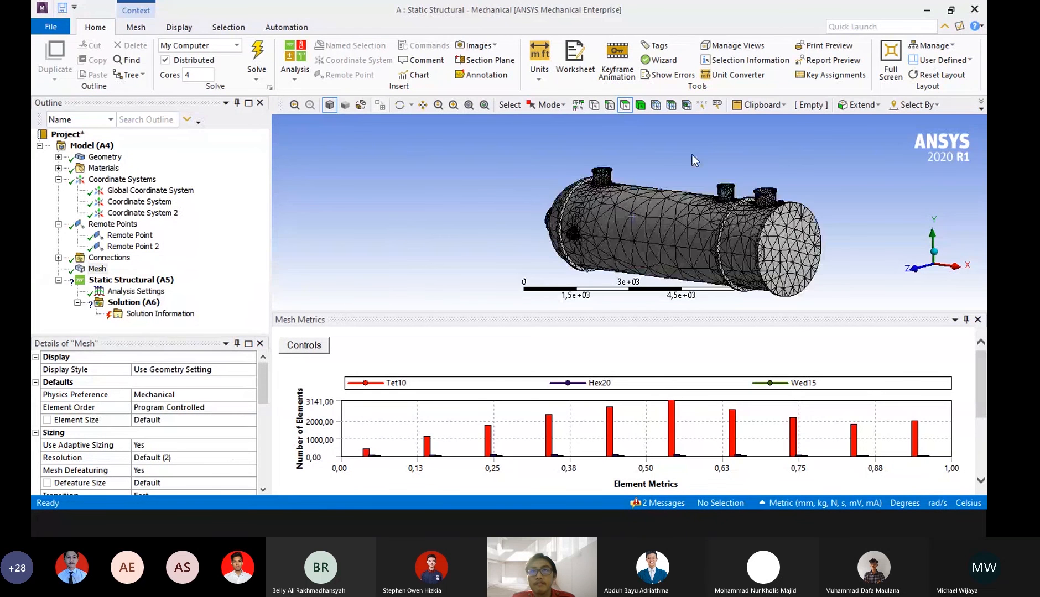
left_click(668, 423)
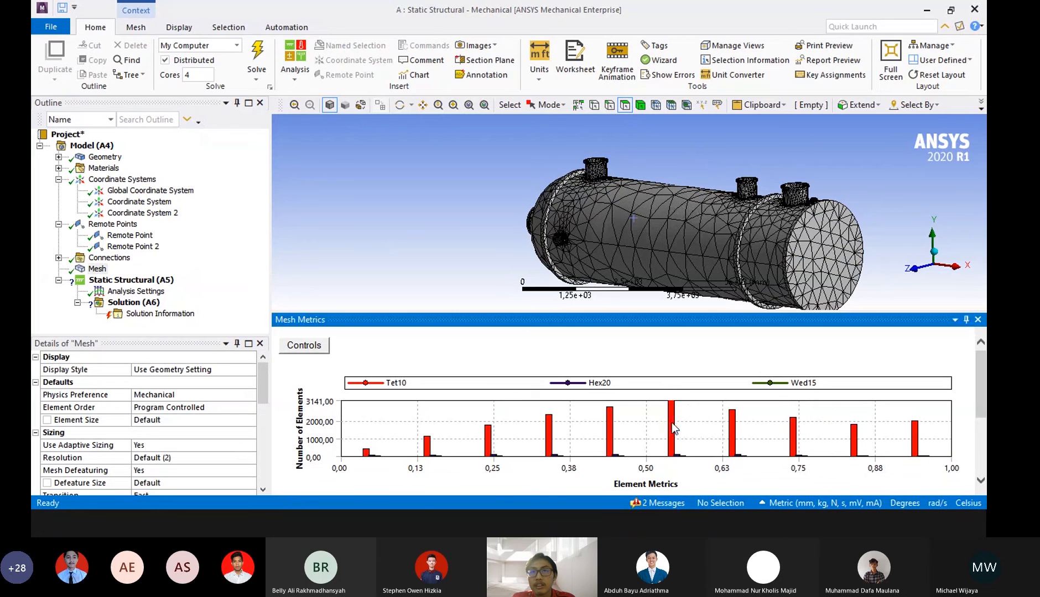
left_click(735, 441)
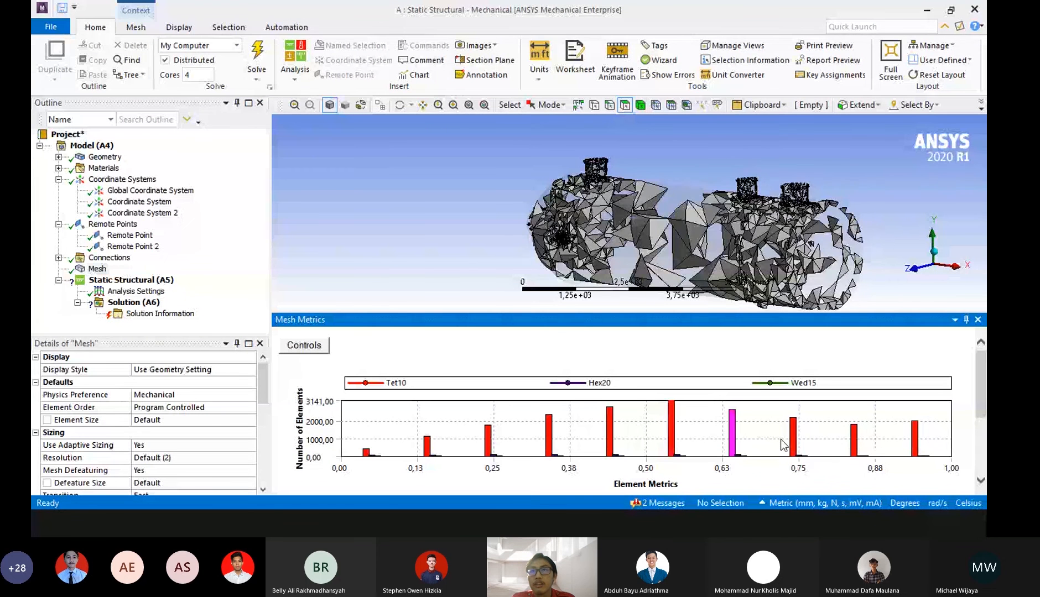
left_click(797, 443)
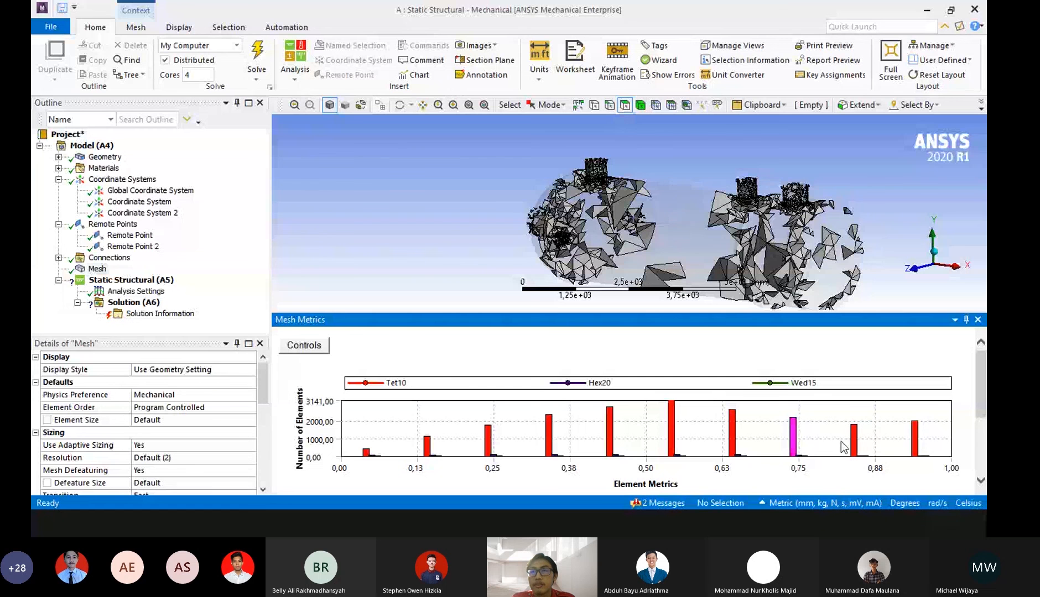
Examine the Tet10 elements in several quality ranges of the Mesh Metrics chart, and inspect the whole vessel mesh.
left_click(404, 287)
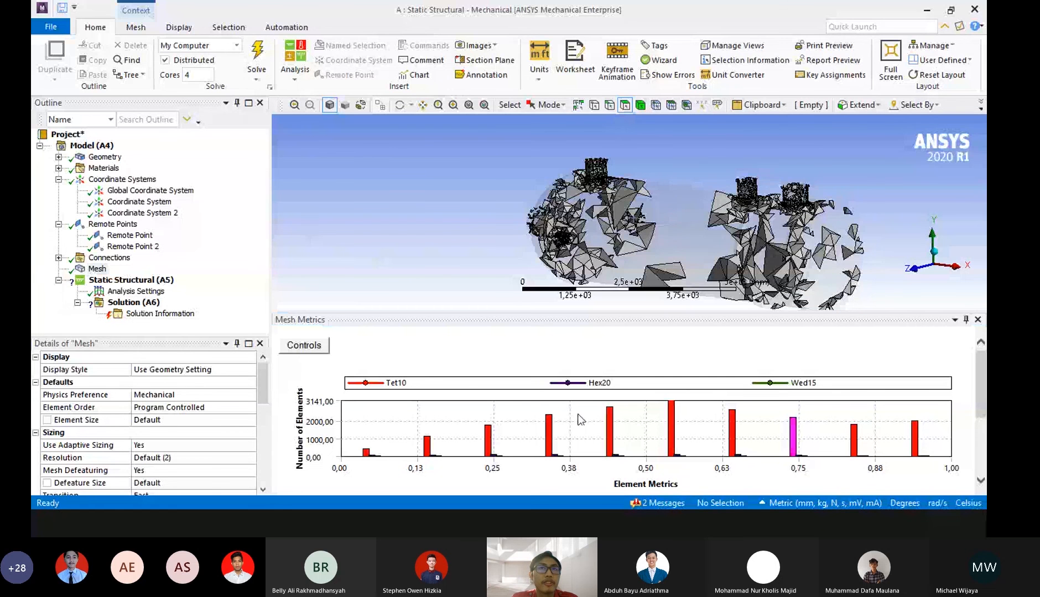
left_click(548, 437)
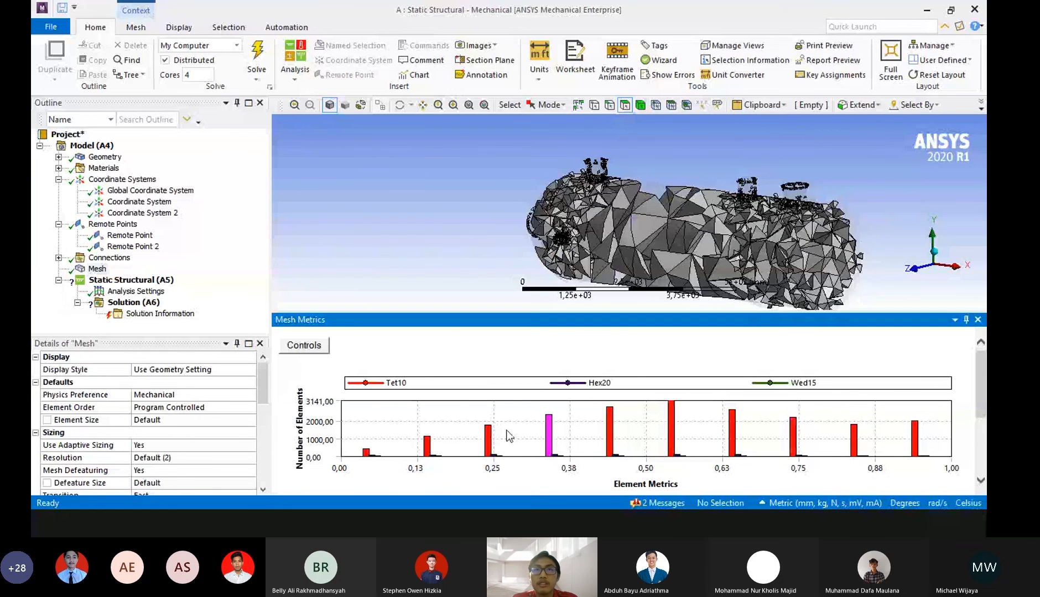
left_click(490, 440)
left_click(490, 440)
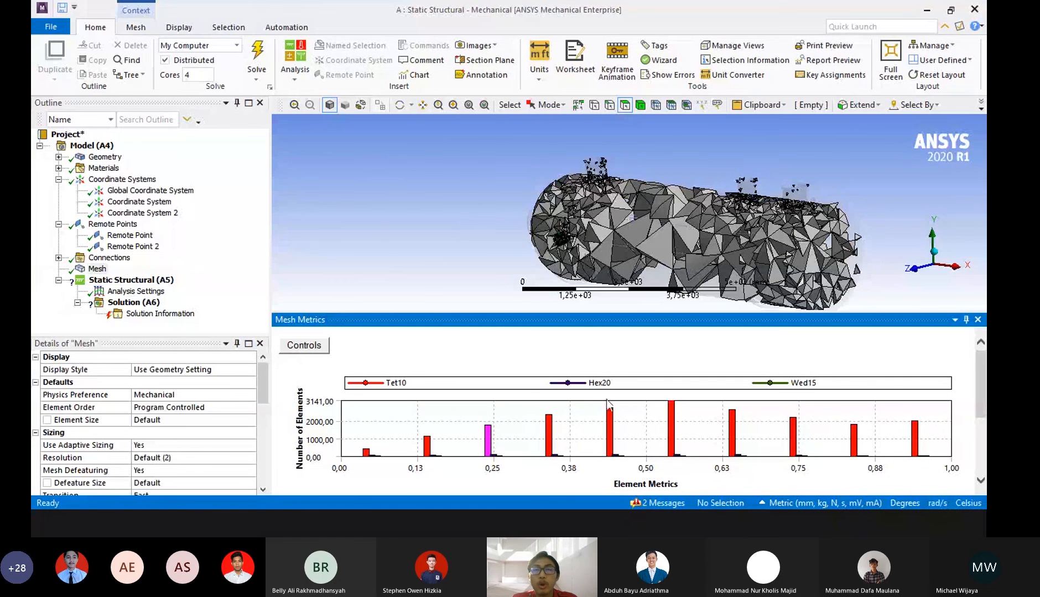
left_click(671, 416)
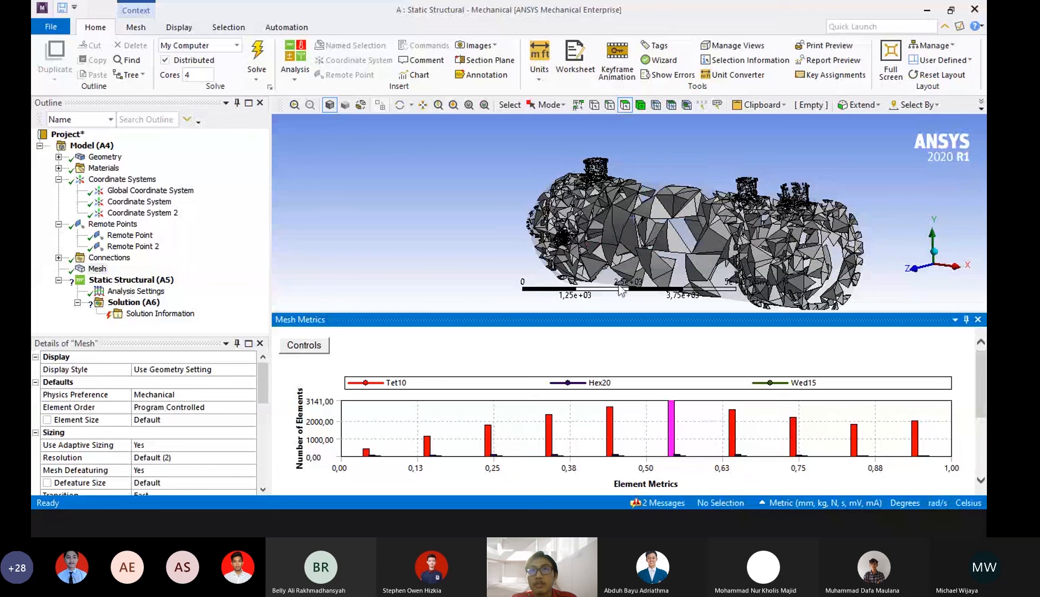
left_click(416, 159)
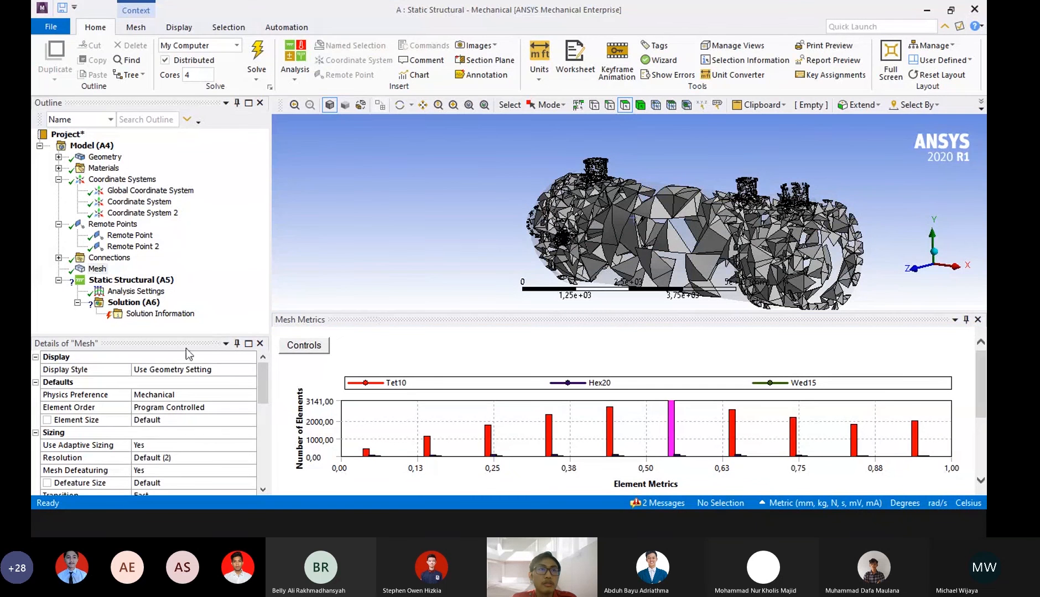
right_click(92, 270)
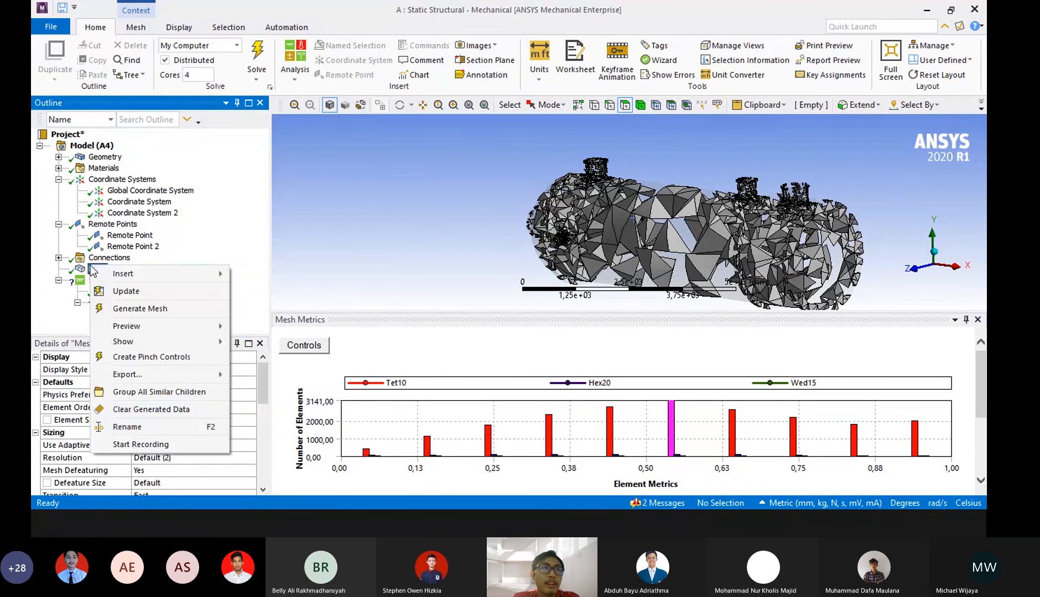
left_click(399, 224)
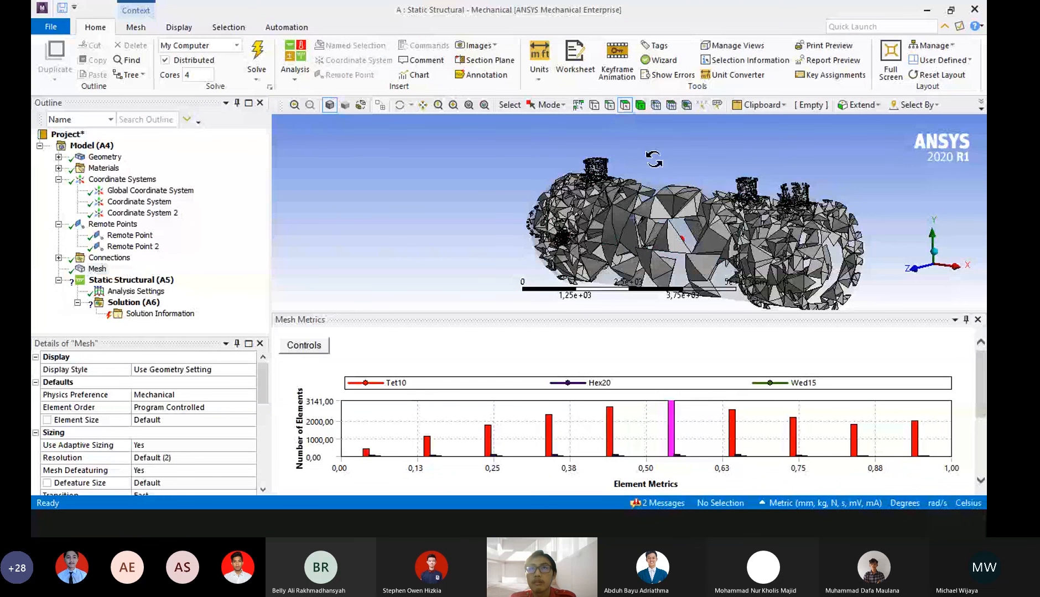
middle_click_drag(652, 160, 640, 170)
left_click(602, 407)
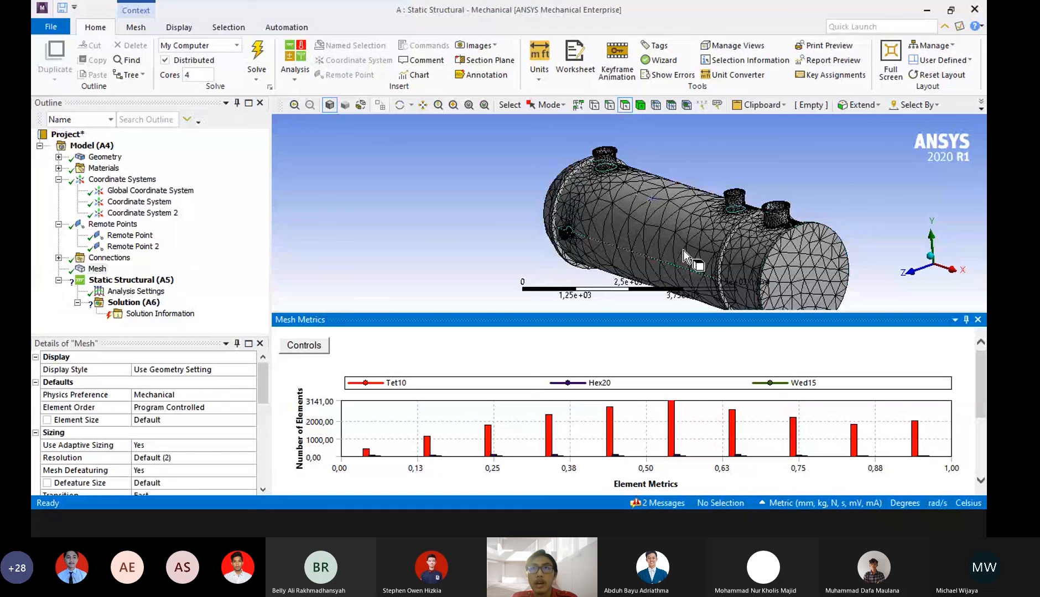
middle_click_drag(668, 212, 583, 204)
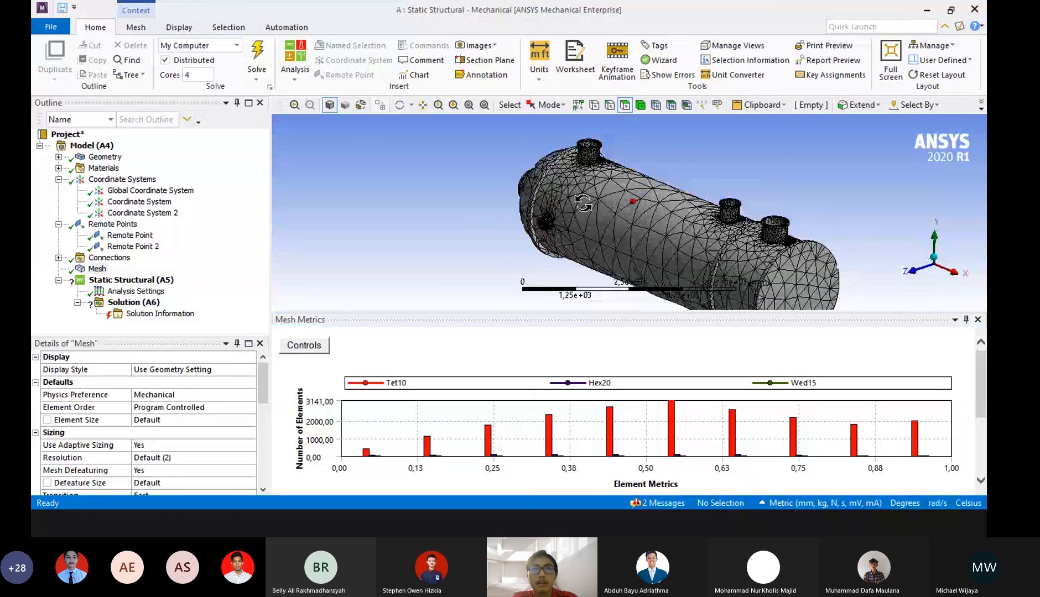
Insert a Sizing control under the model's mesh.
left_click(112, 224)
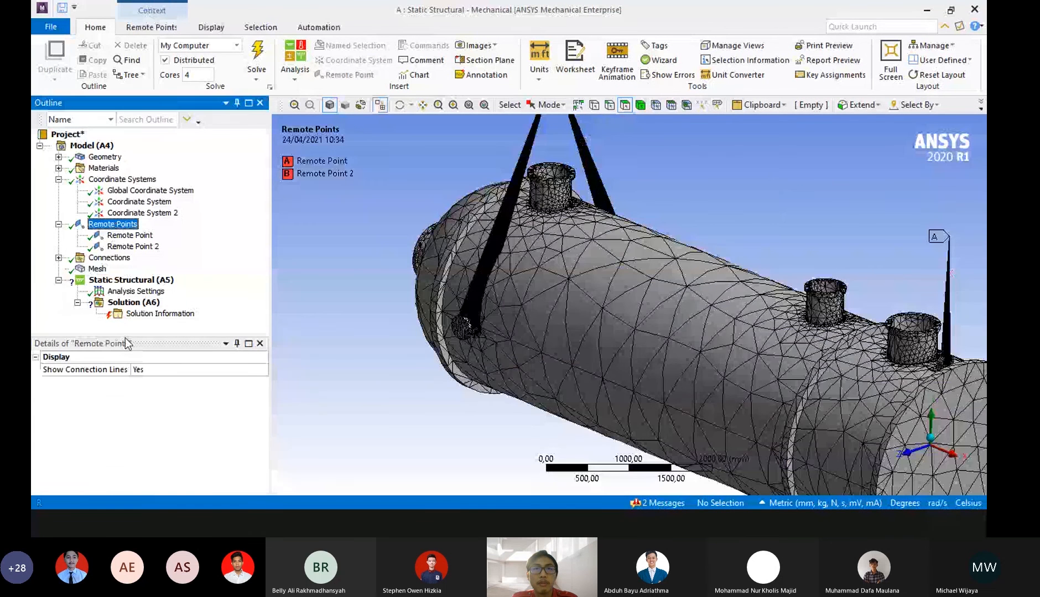
left_click(108, 259)
right_click(103, 269)
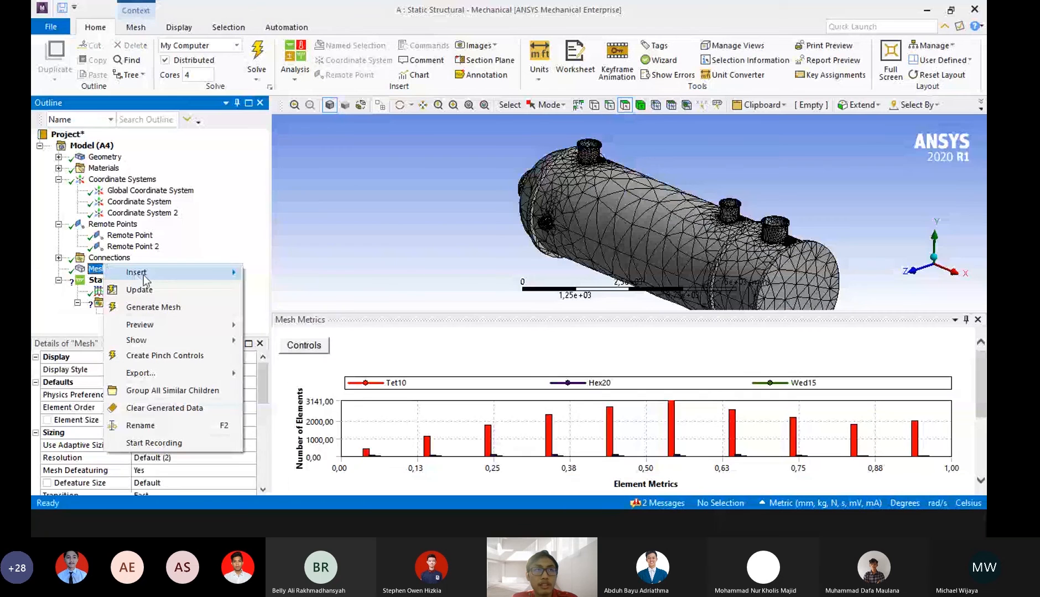
mouse_move(168, 271)
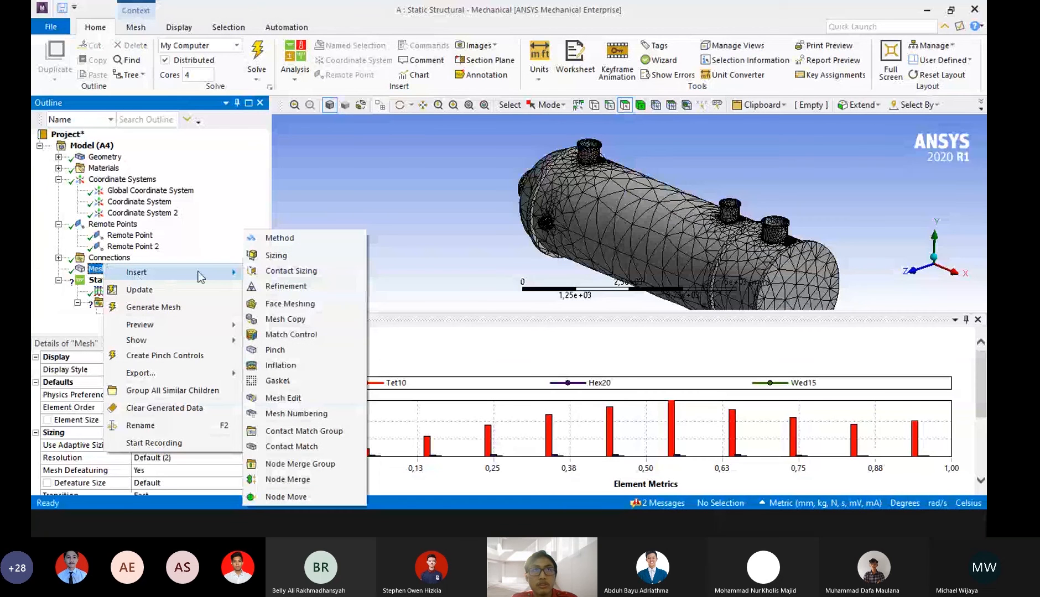
left_click(136, 27)
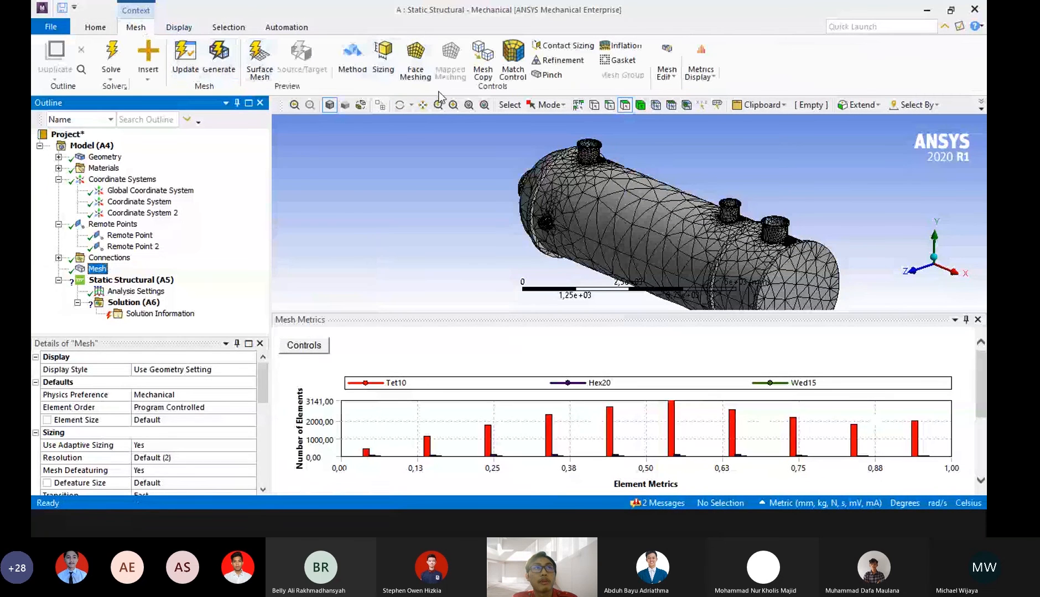
left_click(386, 71)
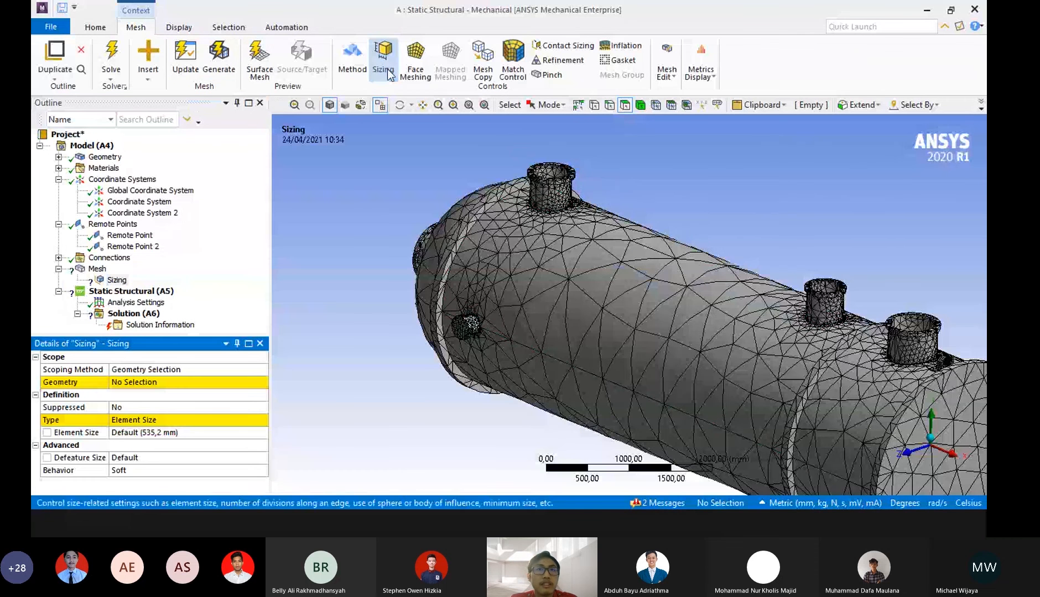
Select the two small cylindrical stub bodies on opposite sides of the vessel as the sizing's geometry.
middle_click_drag(760, 195, 506, 255)
left_click(210, 382)
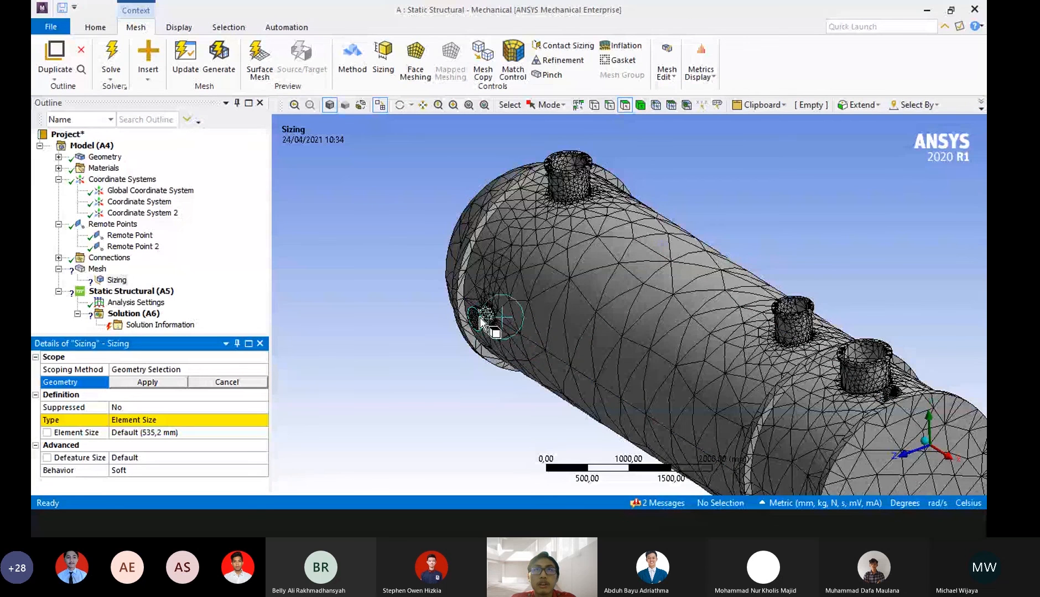
left_click(641, 105)
left_click(481, 317)
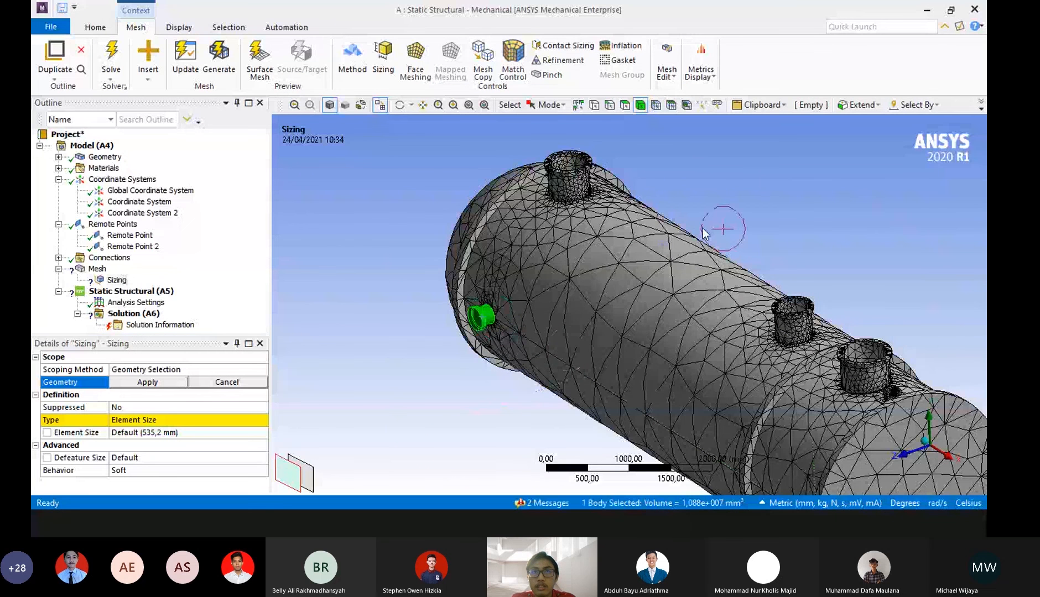
middle_click_drag(703, 233, 779, 244)
left_click(780, 245, "ctrl")
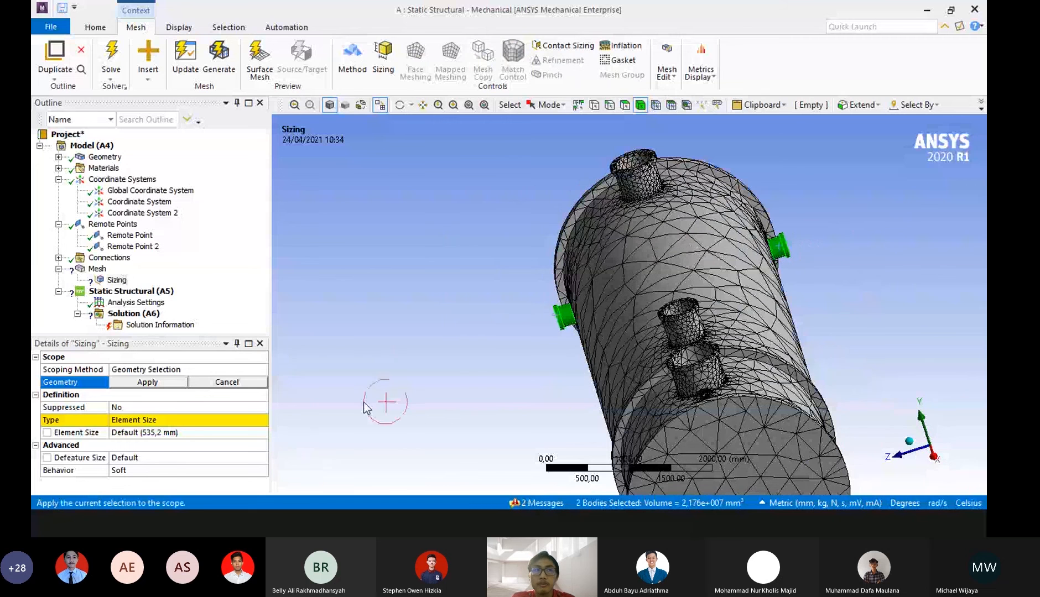
left_click(246, 420)
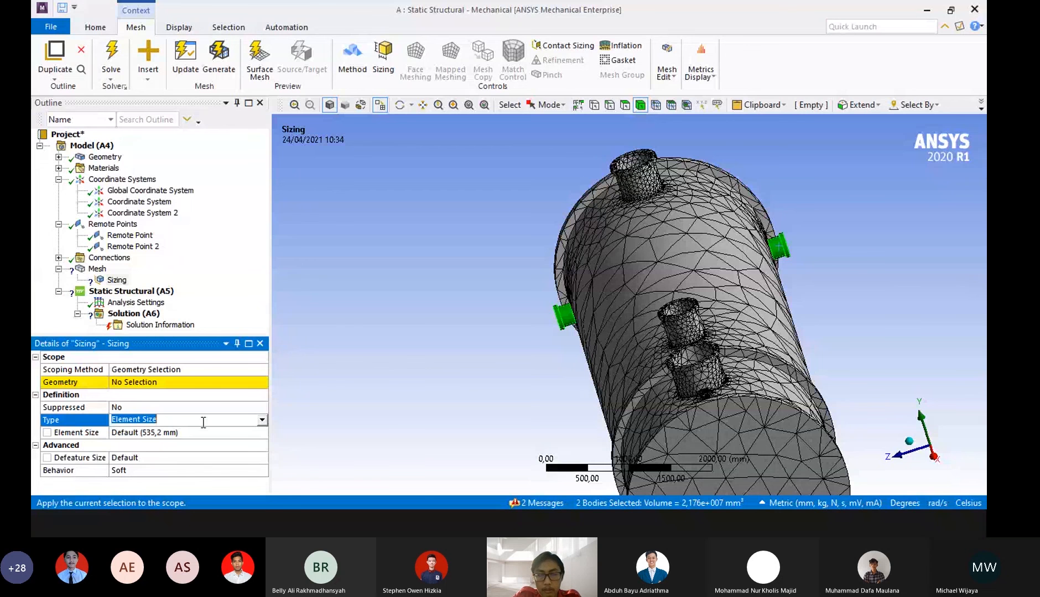
type("15")
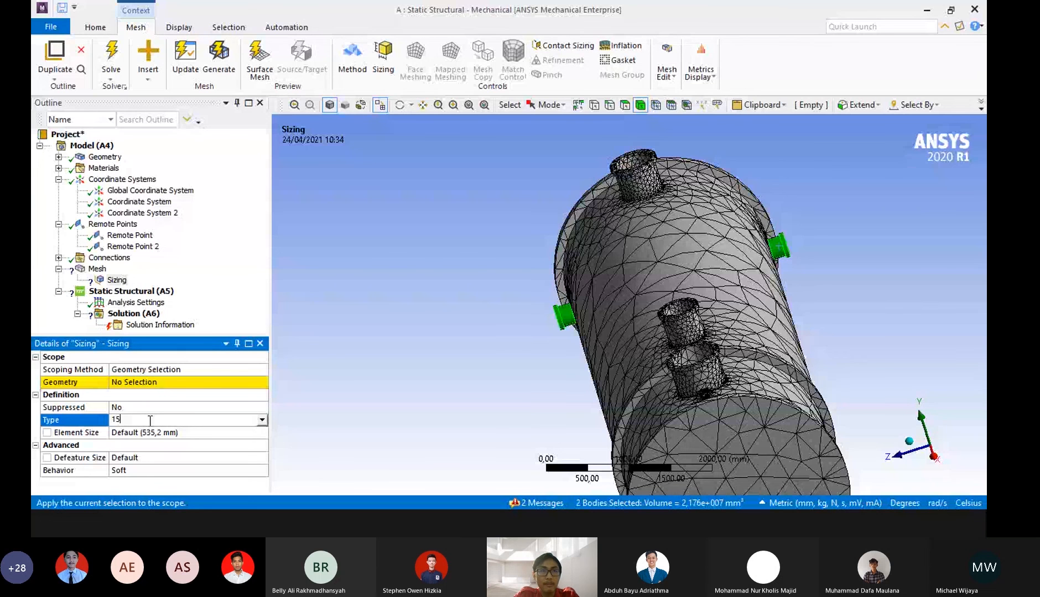
type("5")
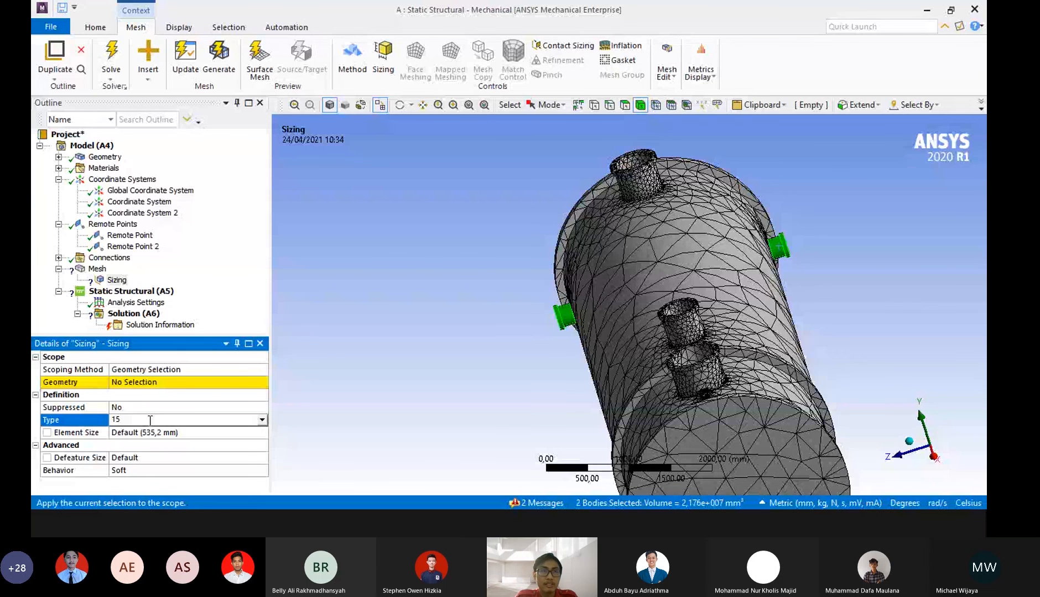
left_click(178, 433)
key("Return")
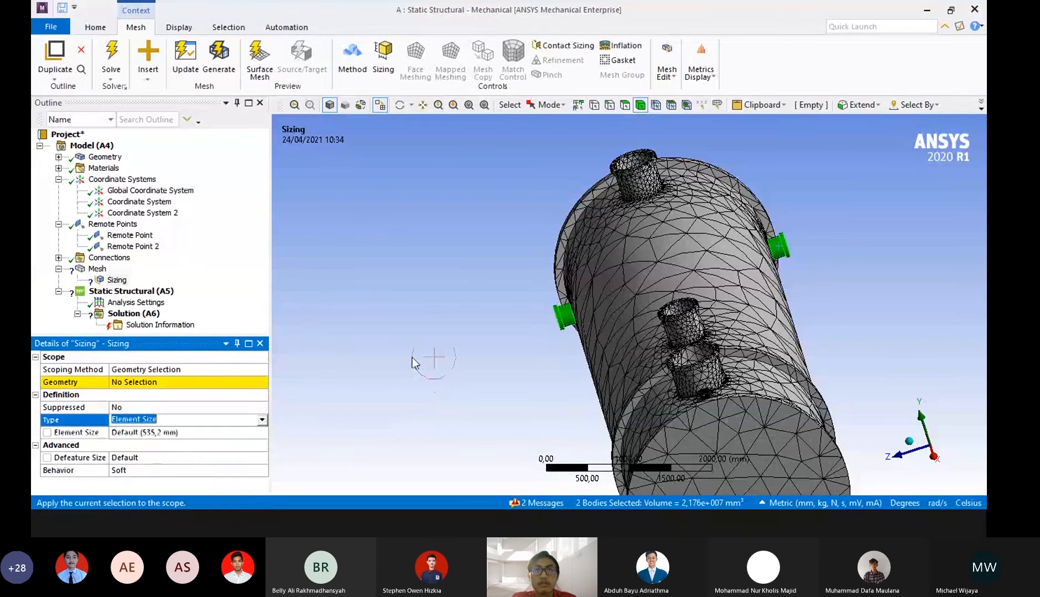
Scope the sizing to the two selected side stubs and set its element size to 15 mm.
left_click(218, 379)
left_click(161, 383)
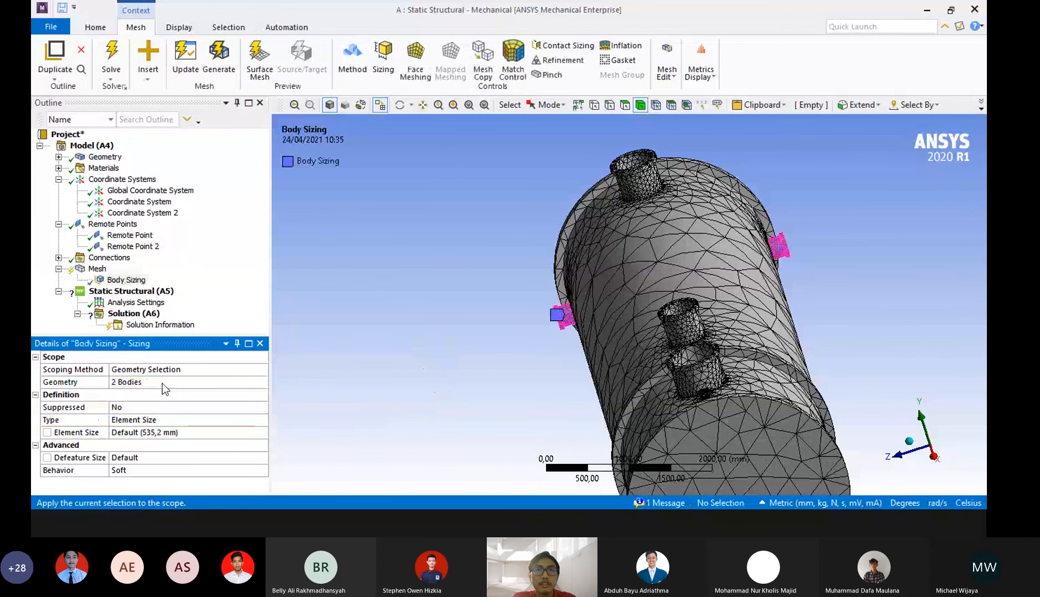
left_click(200, 420)
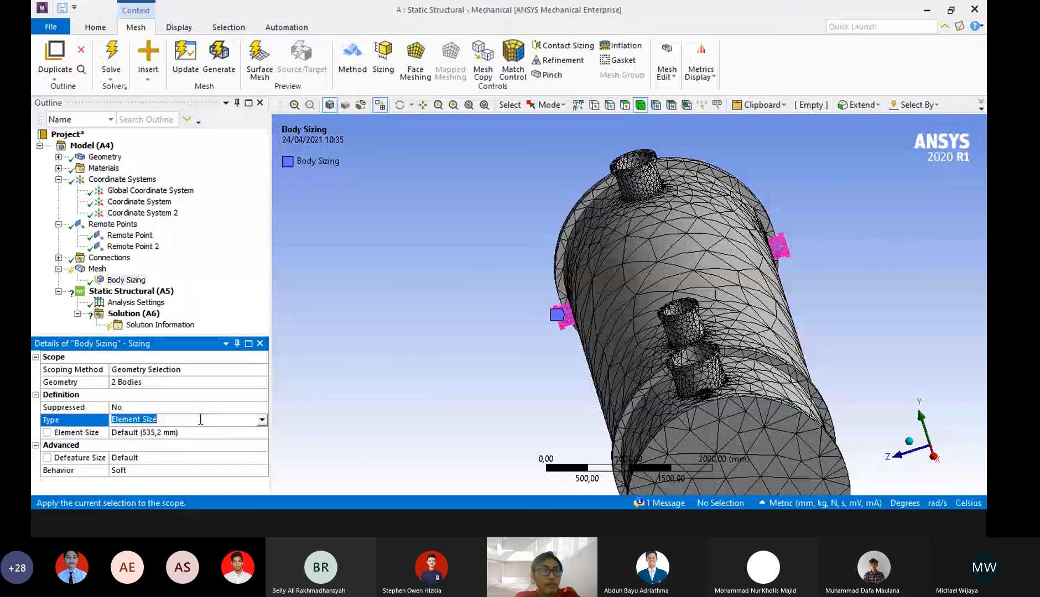
left_click(174, 434)
type("15")
key("Return")
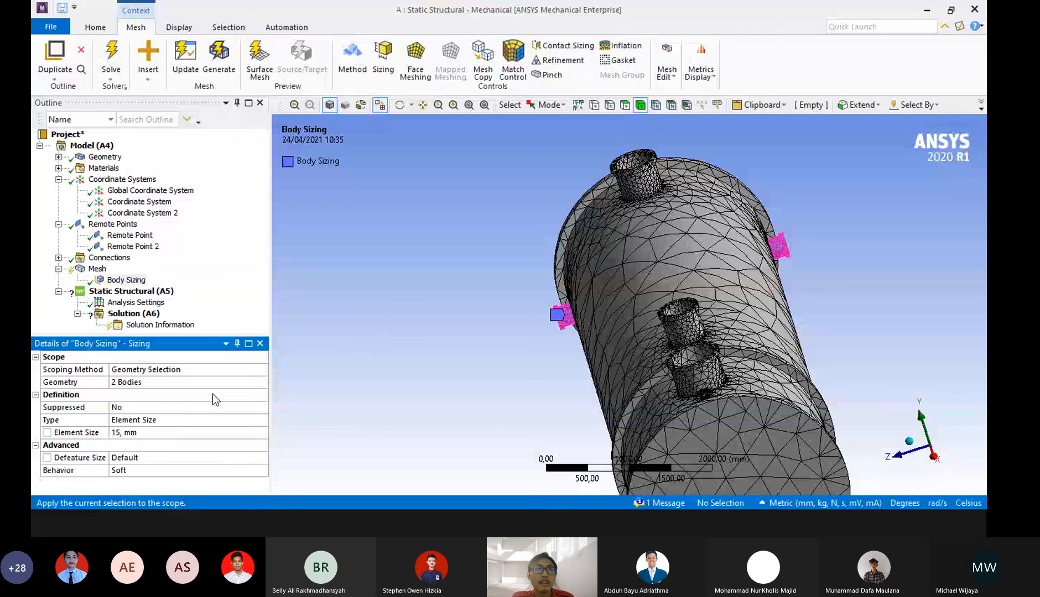
Add a second mesh sizing control scoped to the small body beside the nozzle nearest the vessel's flat end.
middle_click_drag(388, 323, 384, 321)
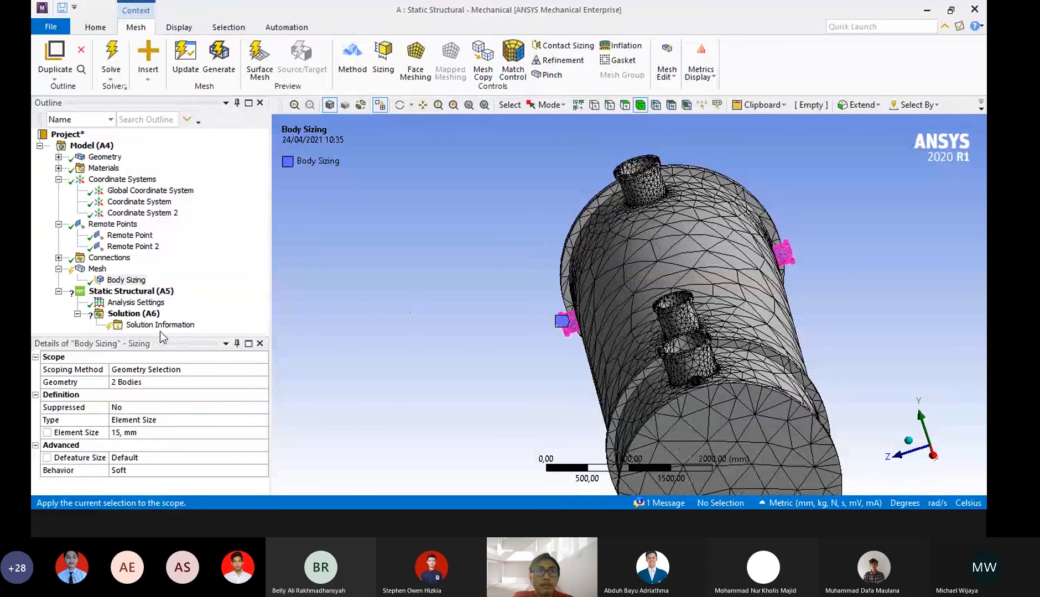
left_click(97, 269)
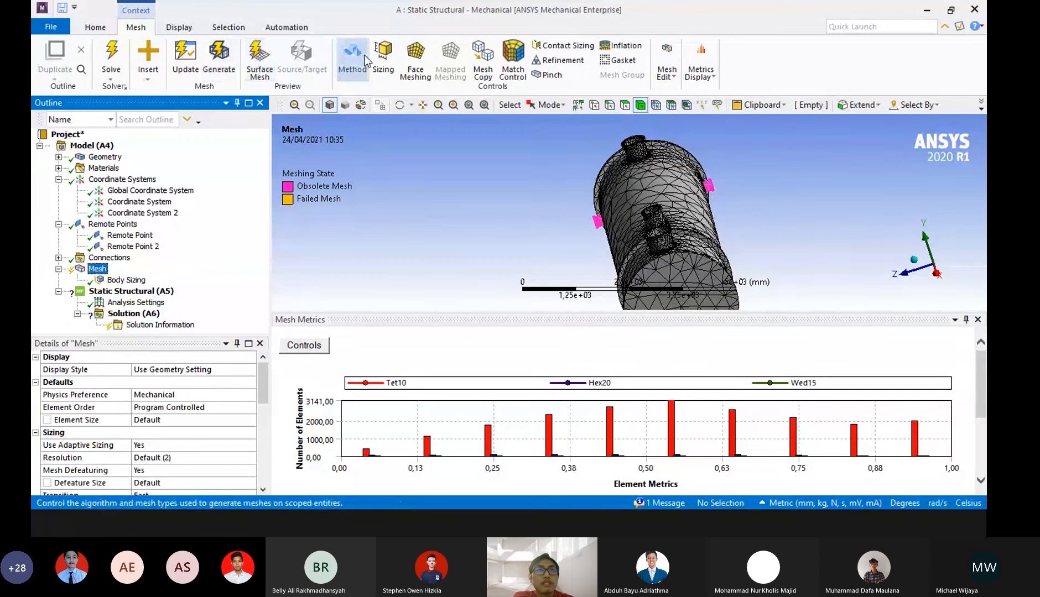
left_click(383, 58)
scroll(633, 119, "up", 3)
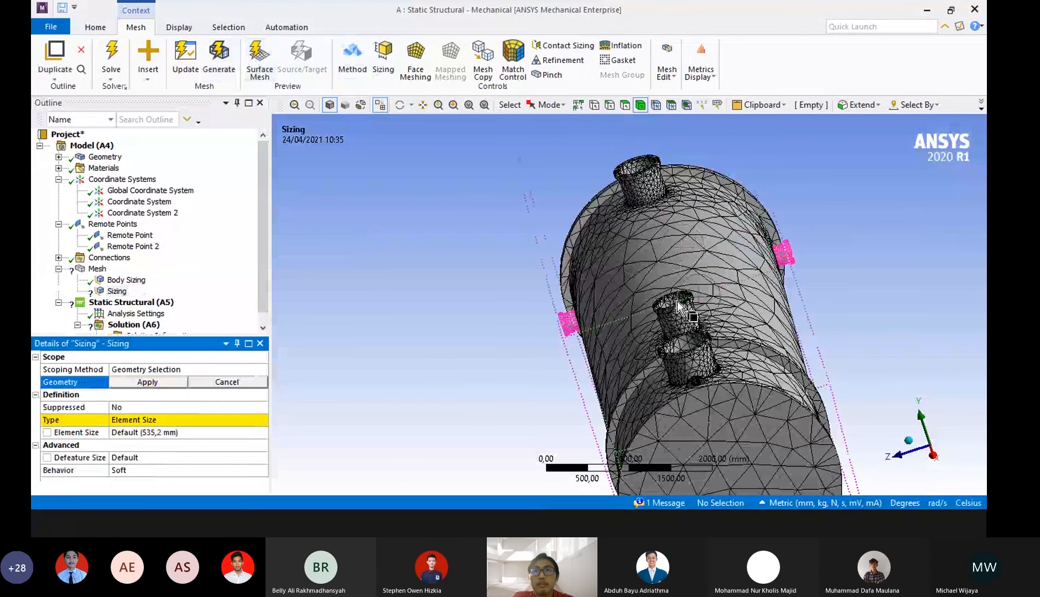
left_click(698, 376)
middle_click_drag(817, 369, 788, 370)
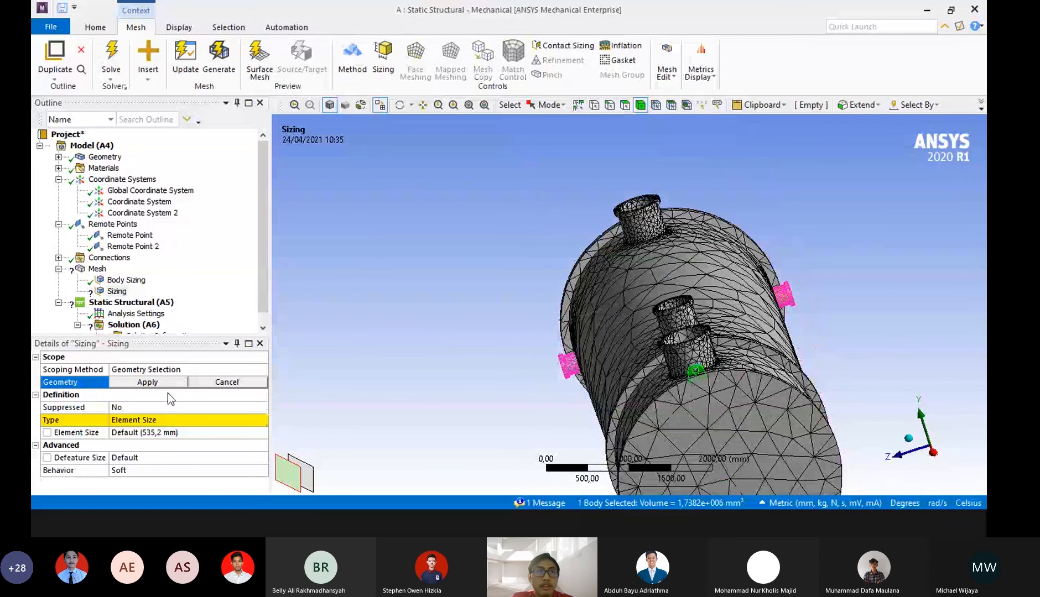
left_click(148, 382)
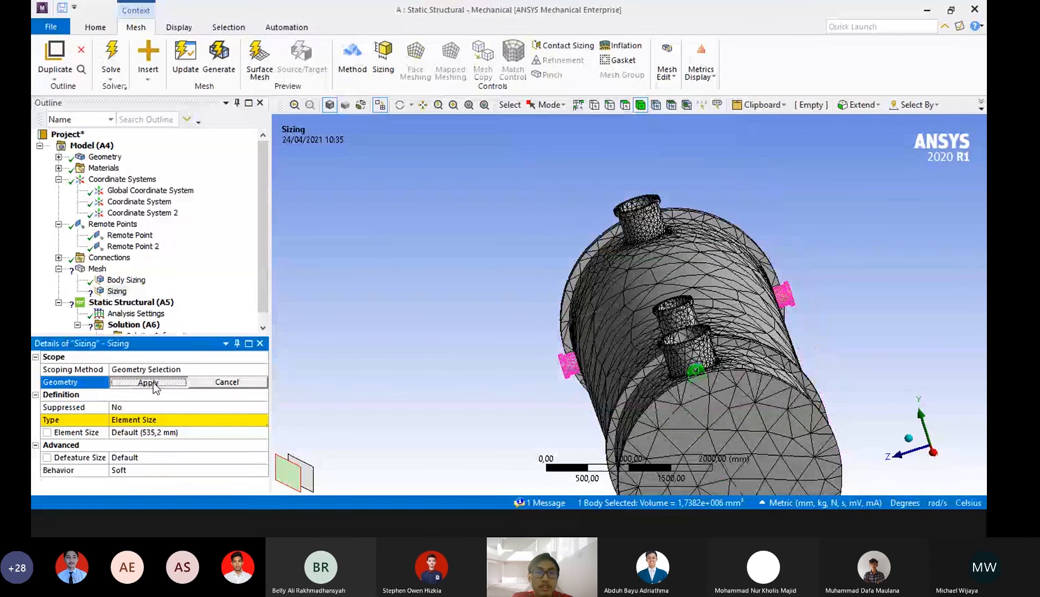
Set the second body sizing's element size to 10 mm.
left_click(177, 425)
left_click(213, 432)
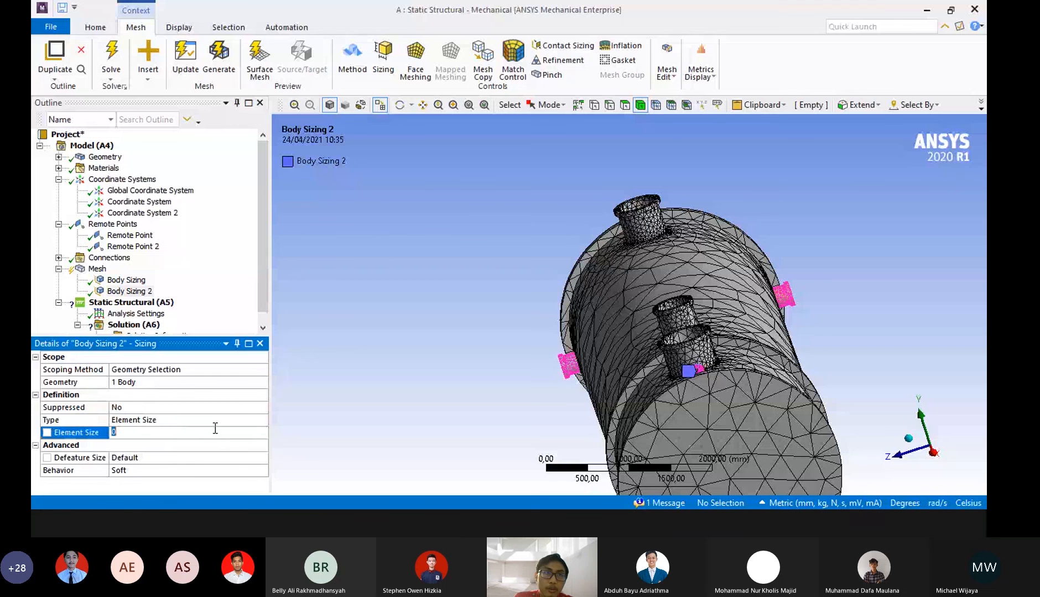
left_click(356, 424)
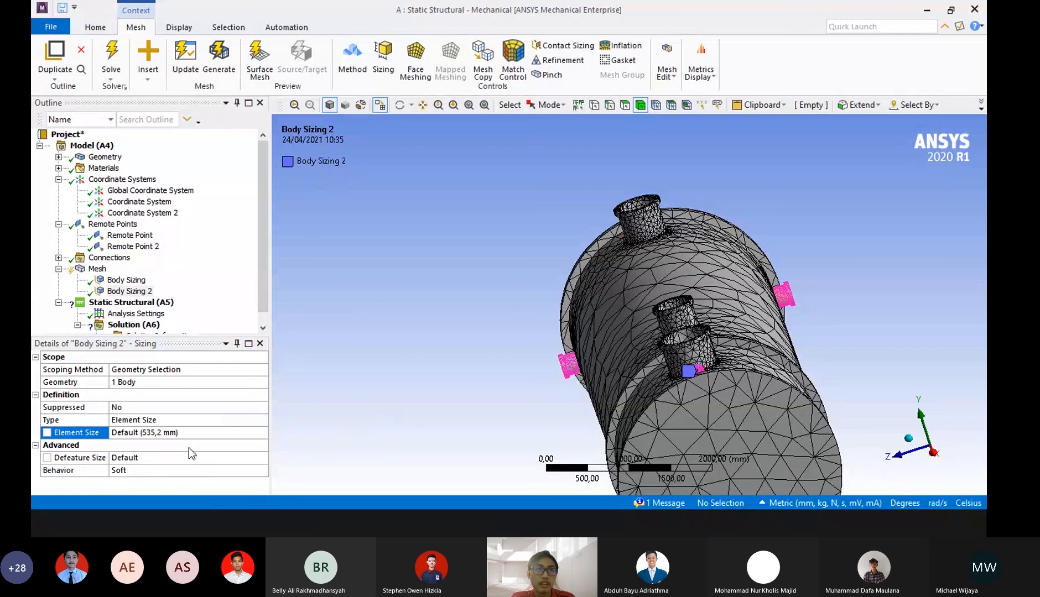
left_click(181, 432)
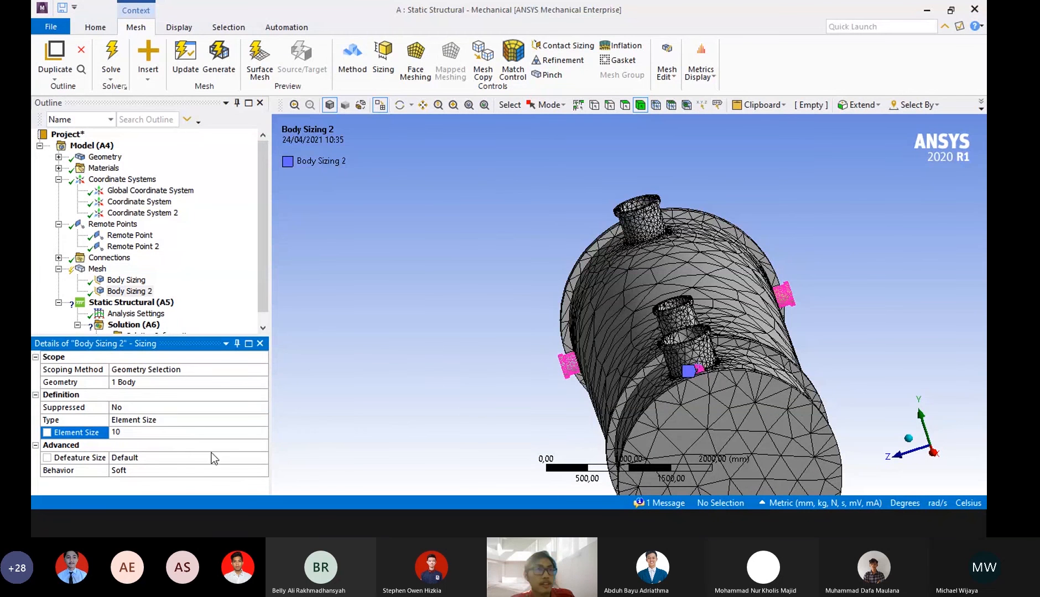
key("BackSpace")
key("BackSpace")
type("10")
key("Return")
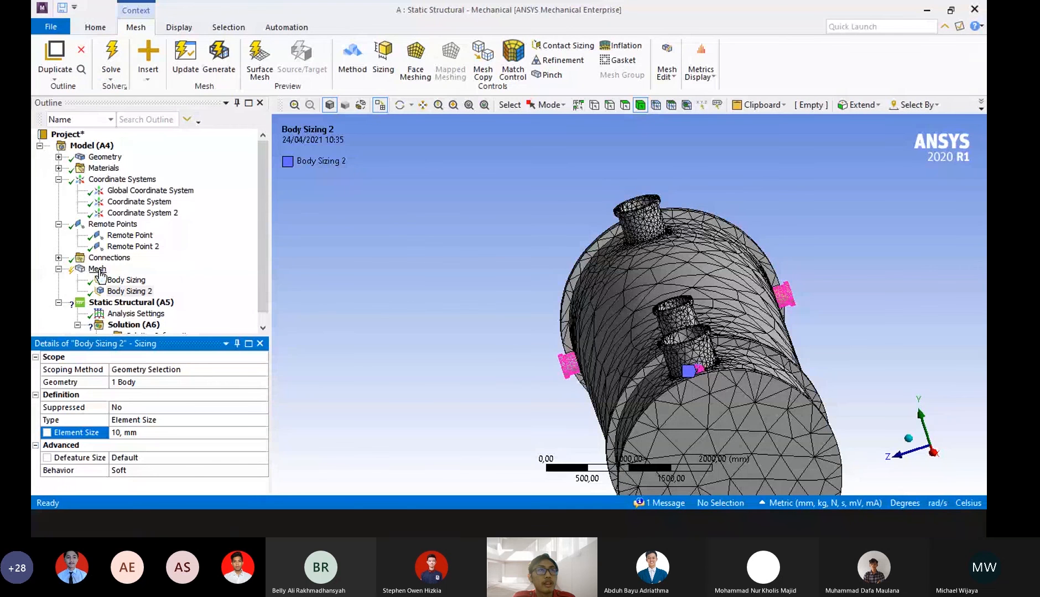
Generate the mesh with both body sizings and inspect the refined elements on a side stub.
left_click(218, 56)
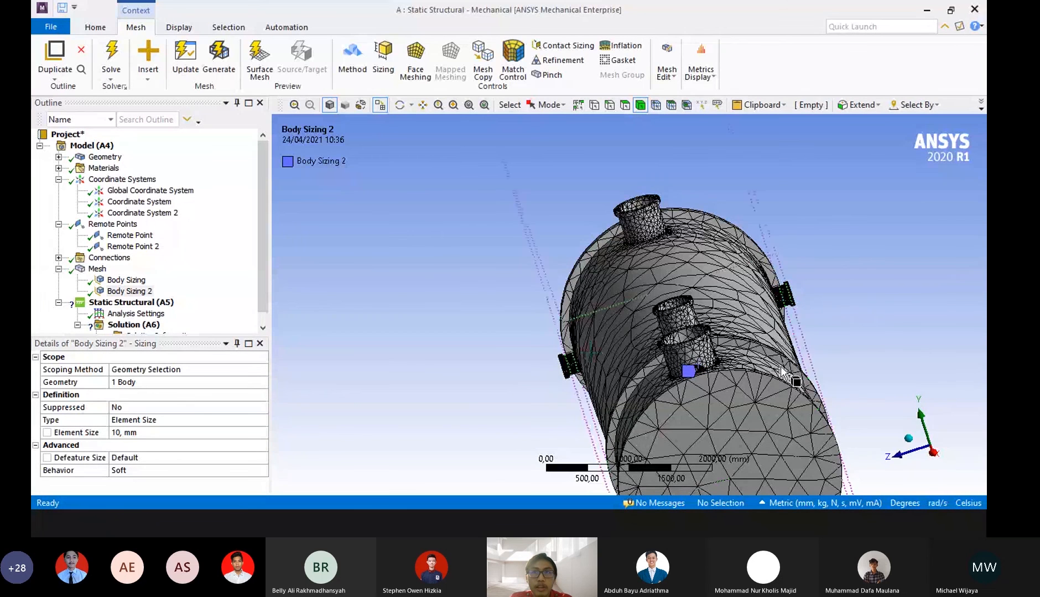
scroll(864, 262, "up", 3)
middle_click_drag(871, 287, 497, 412)
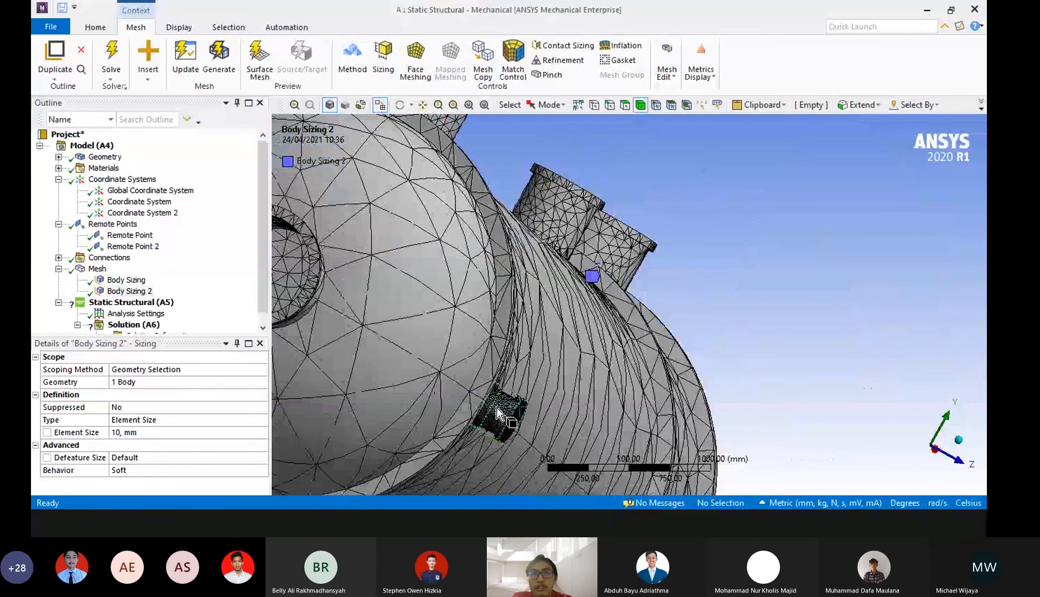
Inspect the refined mesh on the small side stubs and the surrounding shell from both ends of the vessel.
scroll(496, 412, "up", 3)
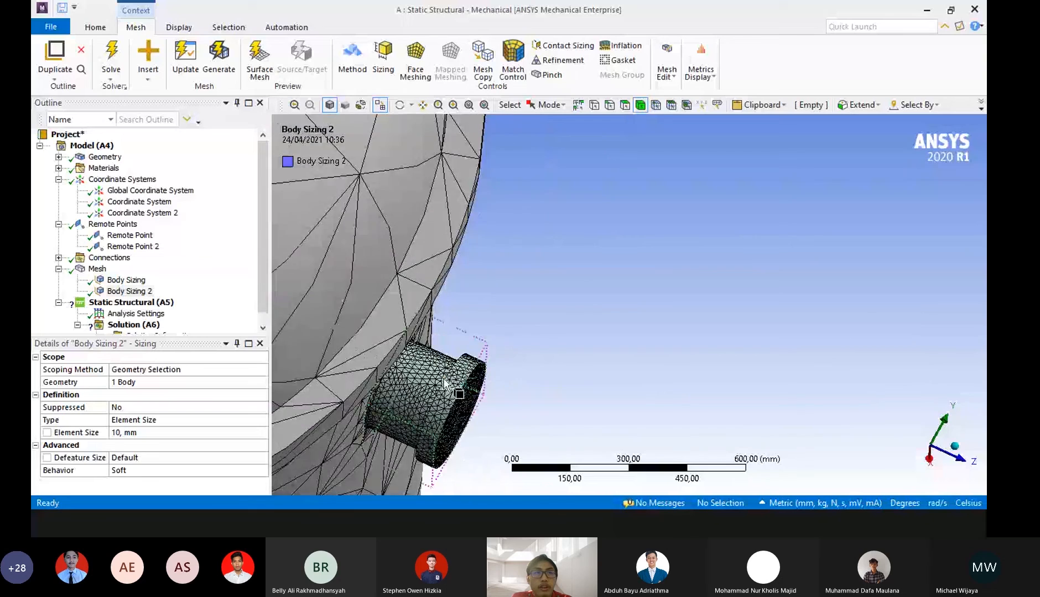
middle_click_drag(443, 378, 398, 389)
scroll(455, 377, "up", 3)
scroll(481, 379, "down", 3)
scroll(575, 295, "down", 5)
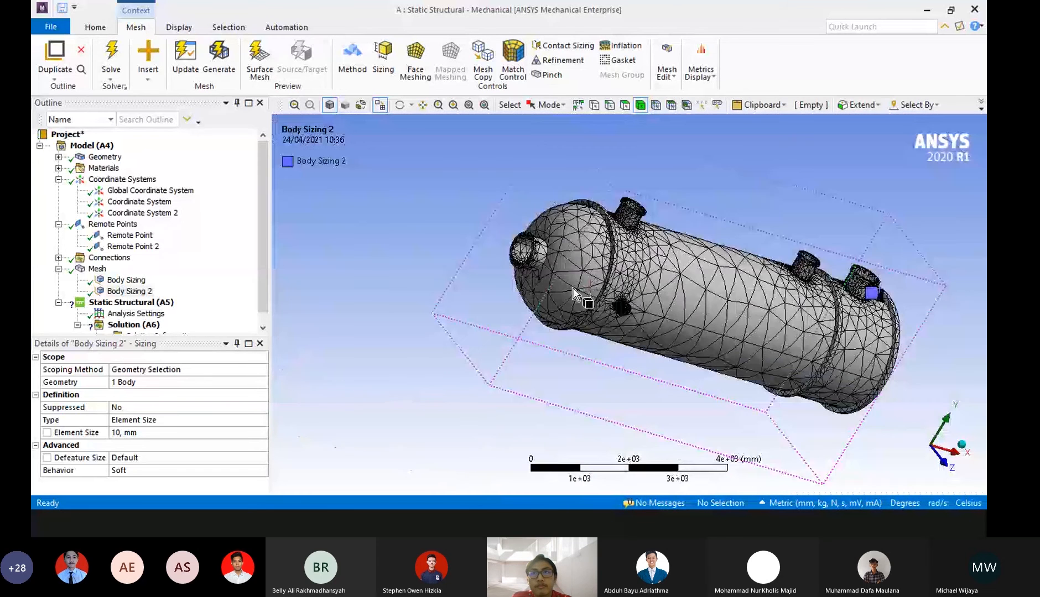
scroll(574, 293, "down", 2)
middle_click_drag(576, 294, 642, 324)
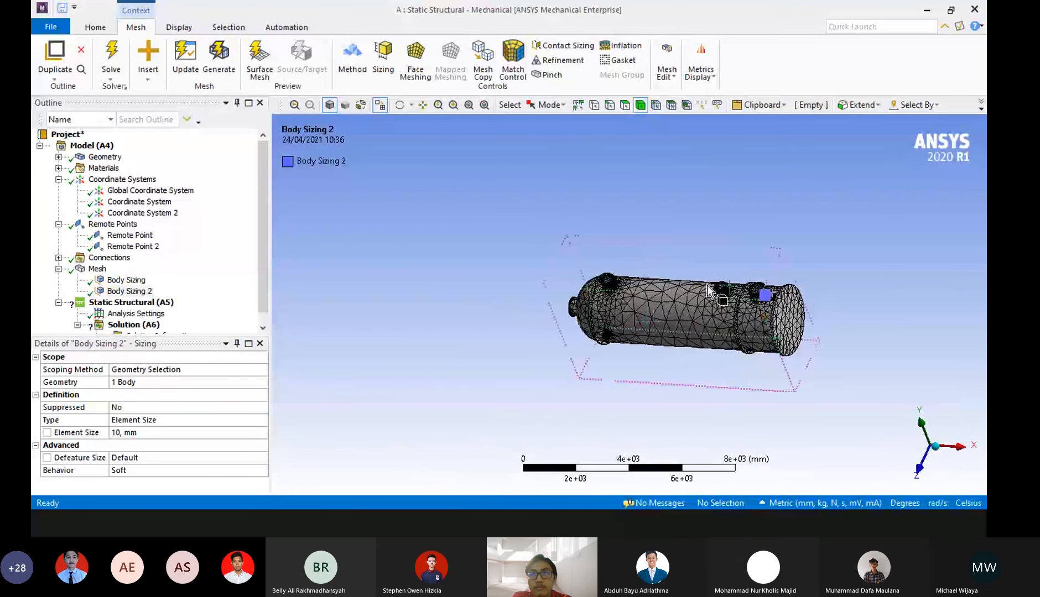
scroll(707, 285, "up", 2)
middle_click_drag(707, 286, 946, 306)
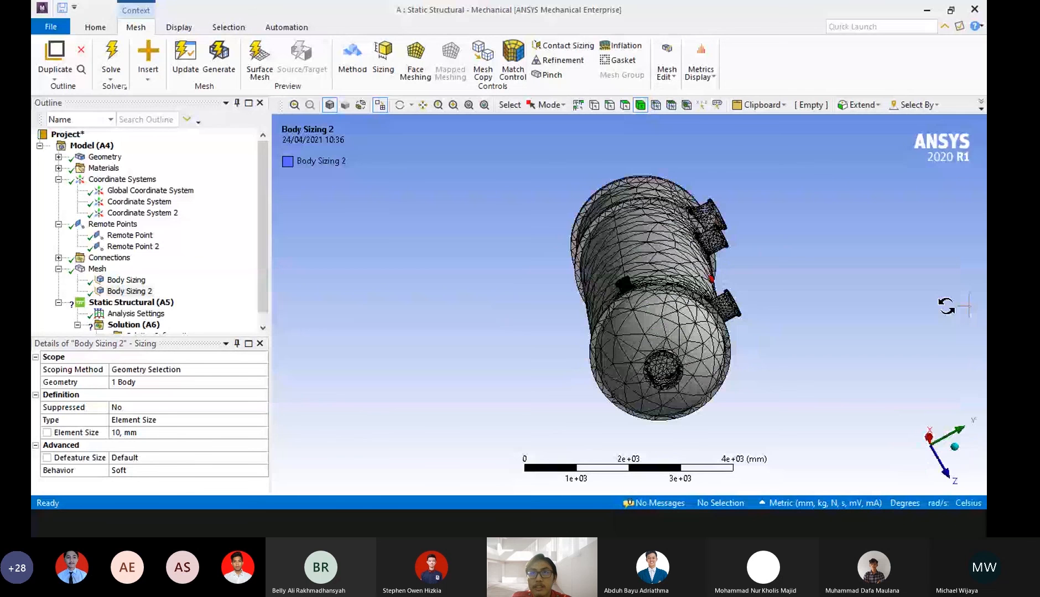
middle_click_drag(946, 306, 627, 271)
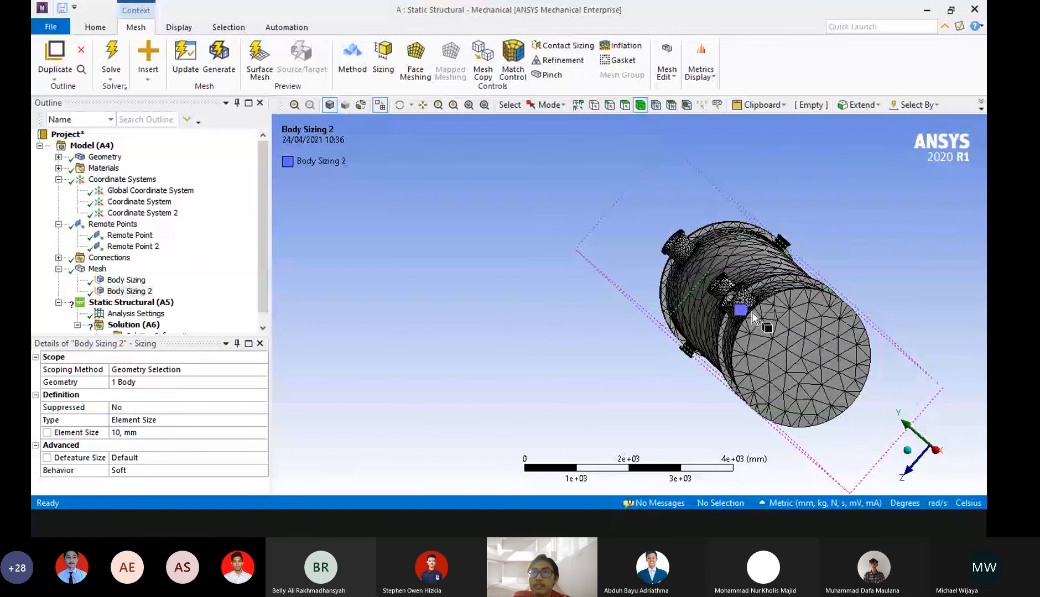
scroll(763, 321, "up", 4)
middle_click_drag(789, 294, 870, 341)
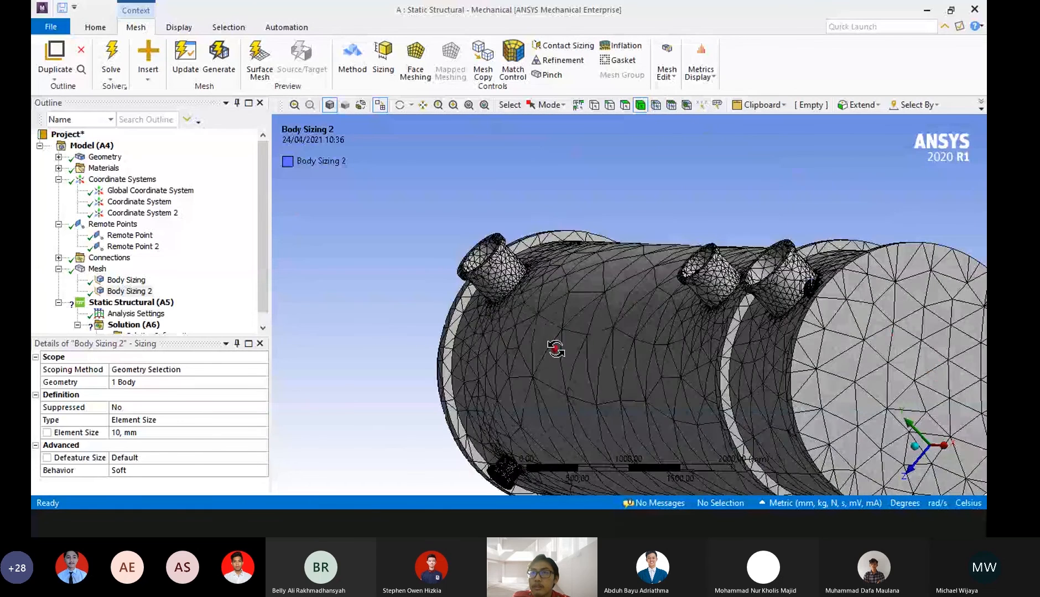
middle_click_drag(554, 349, 489, 366)
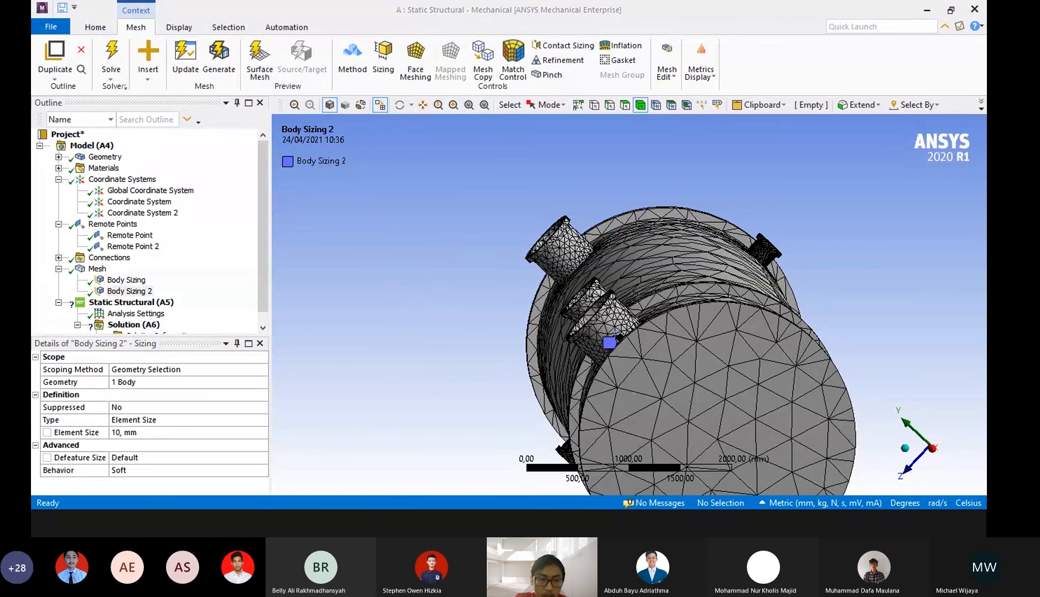
key("super+d")
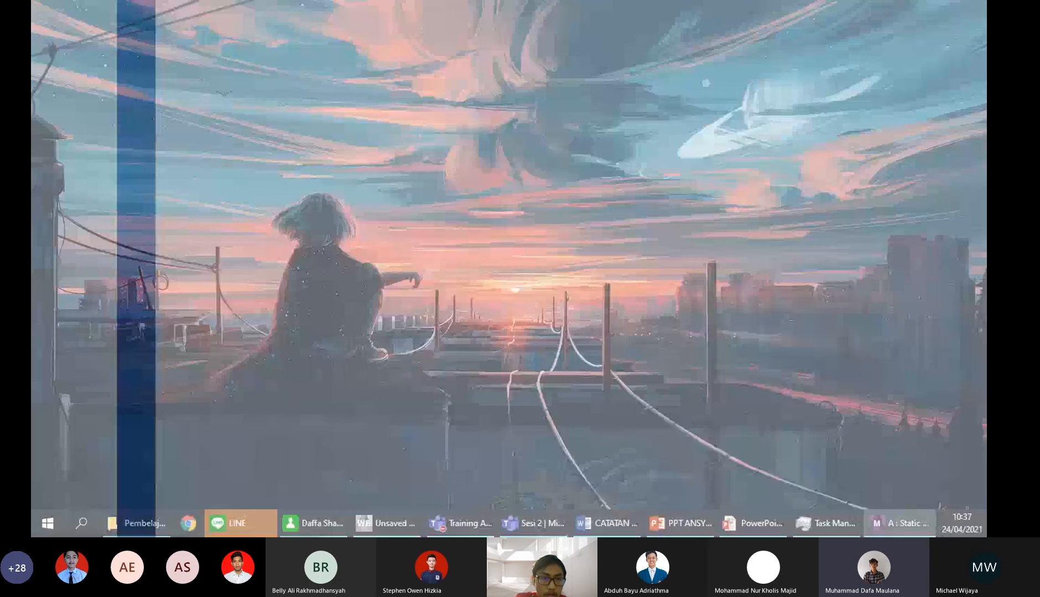
key("super+d")
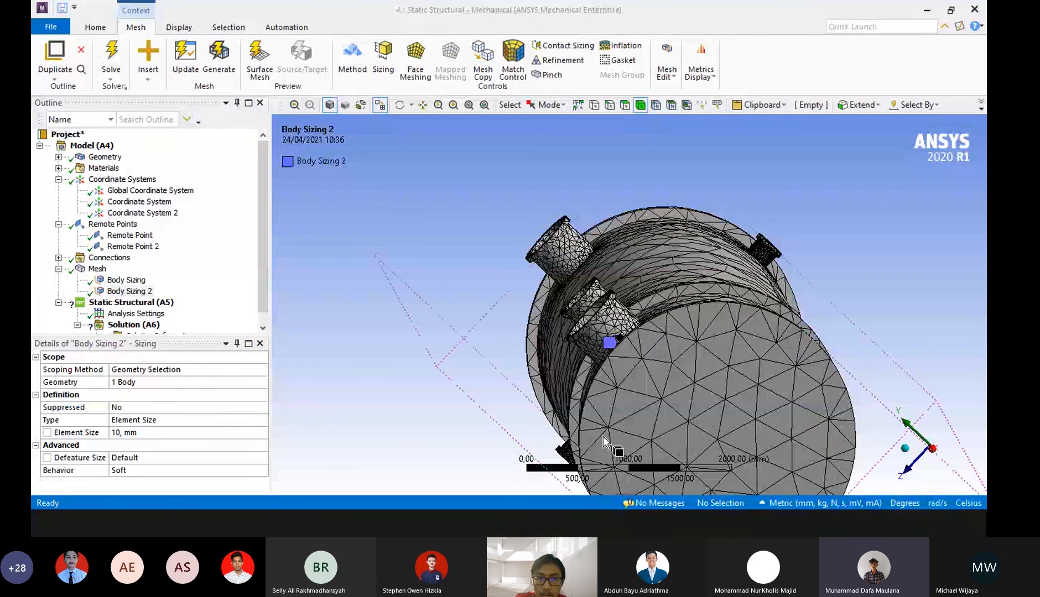
left_click(546, 10)
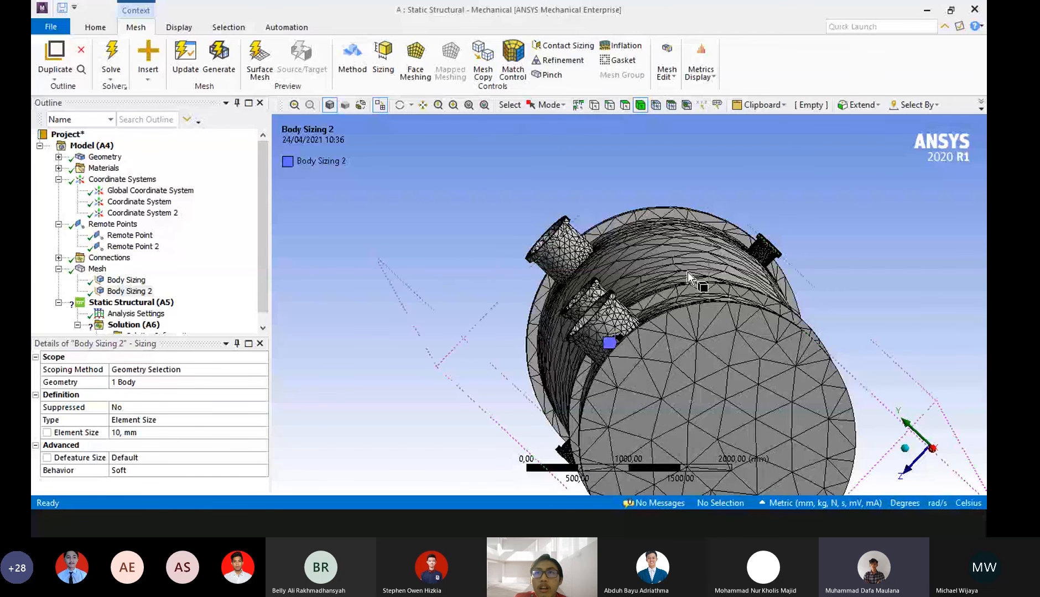
middle_click_drag(725, 281, 644, 359)
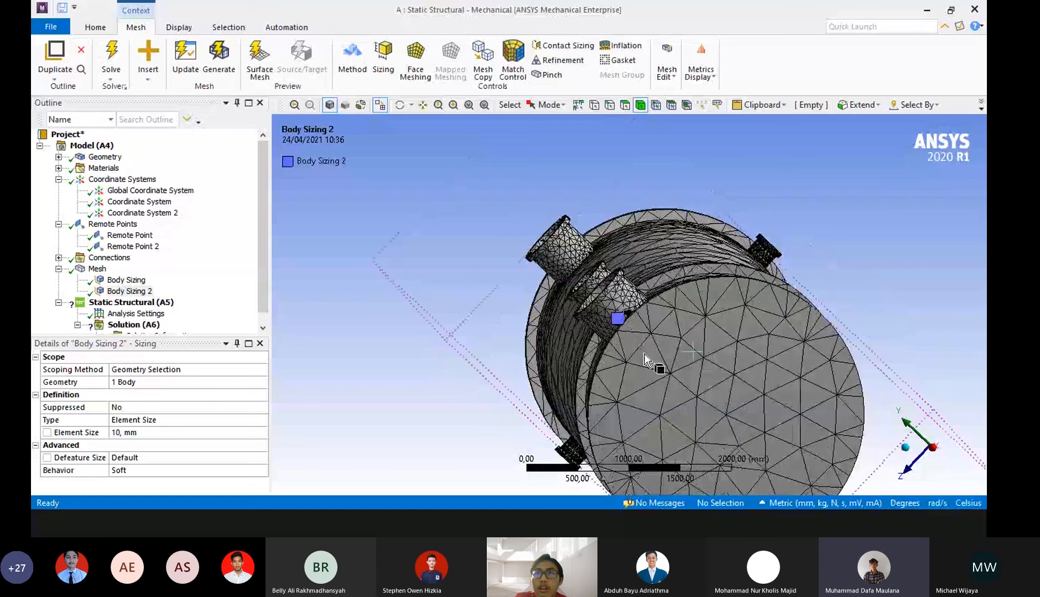
right_click(97, 271)
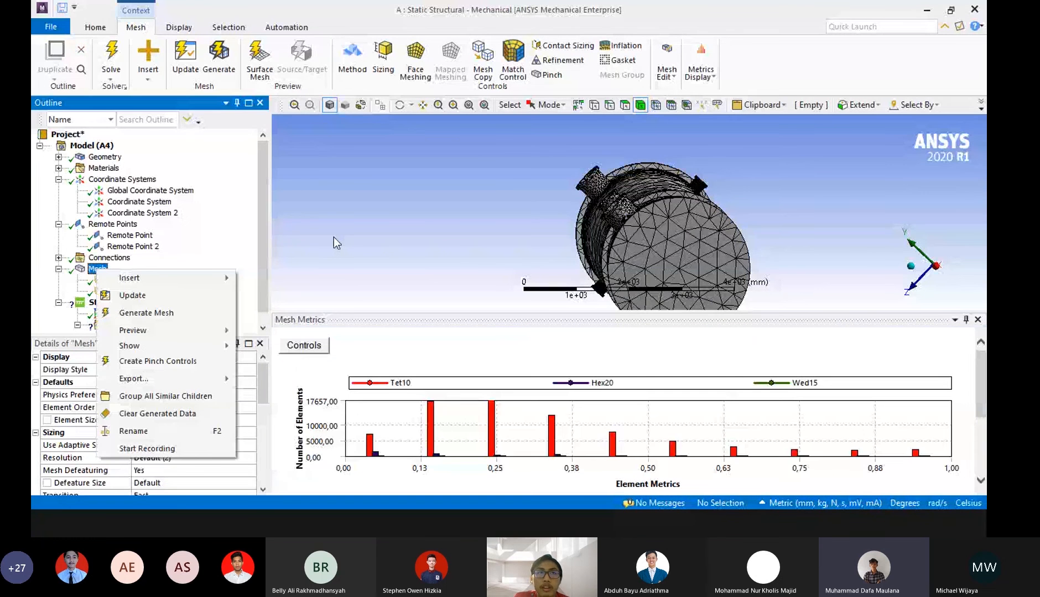
mouse_move(172, 272)
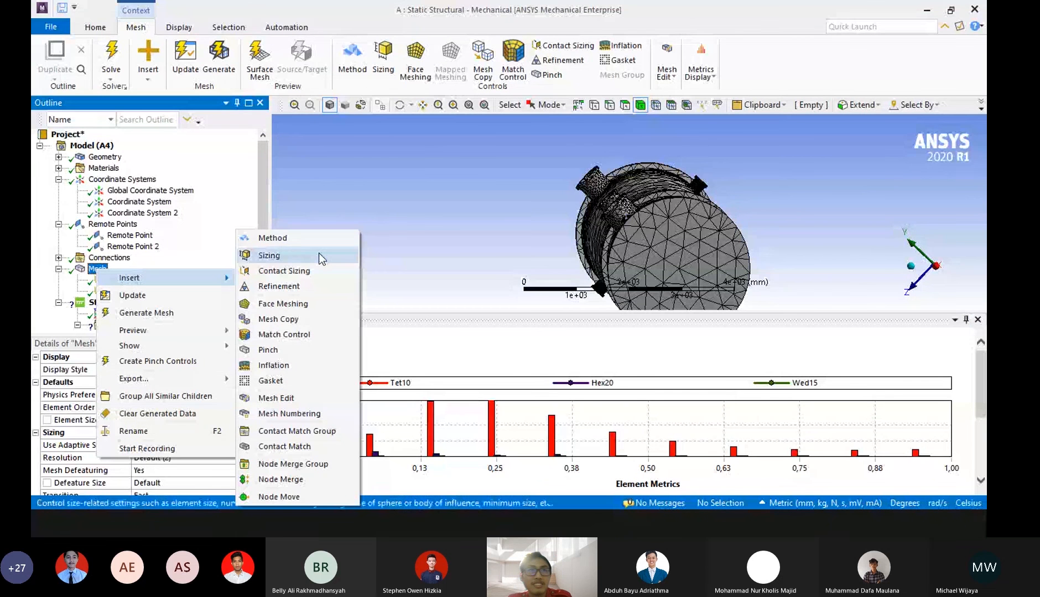
left_click(456, 246)
middle_click_drag(525, 252, 774, 238)
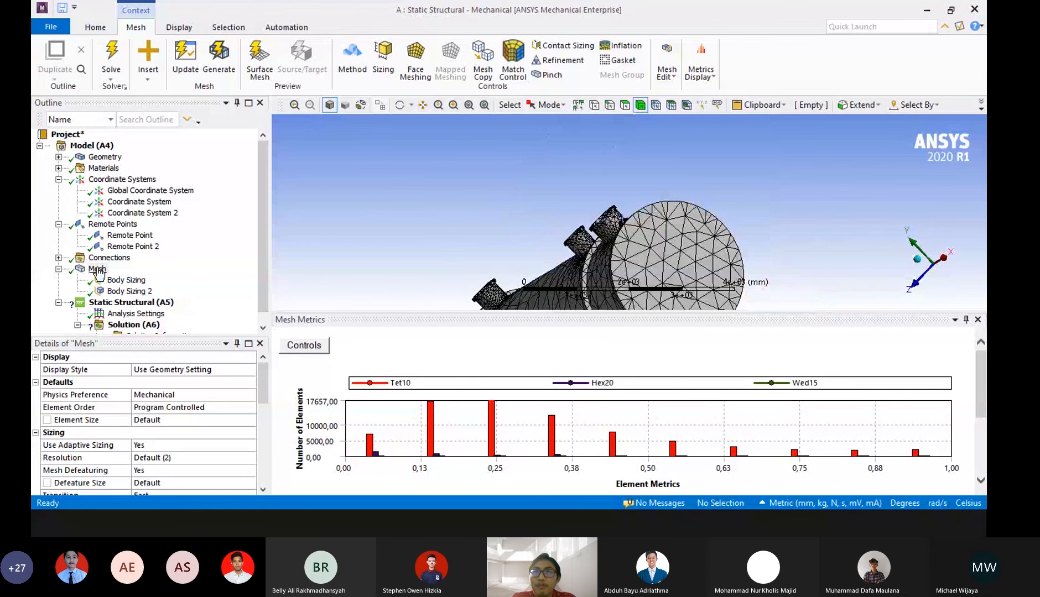
Review the scope and element size settings of the two body sizing controls.
left_click(108, 280)
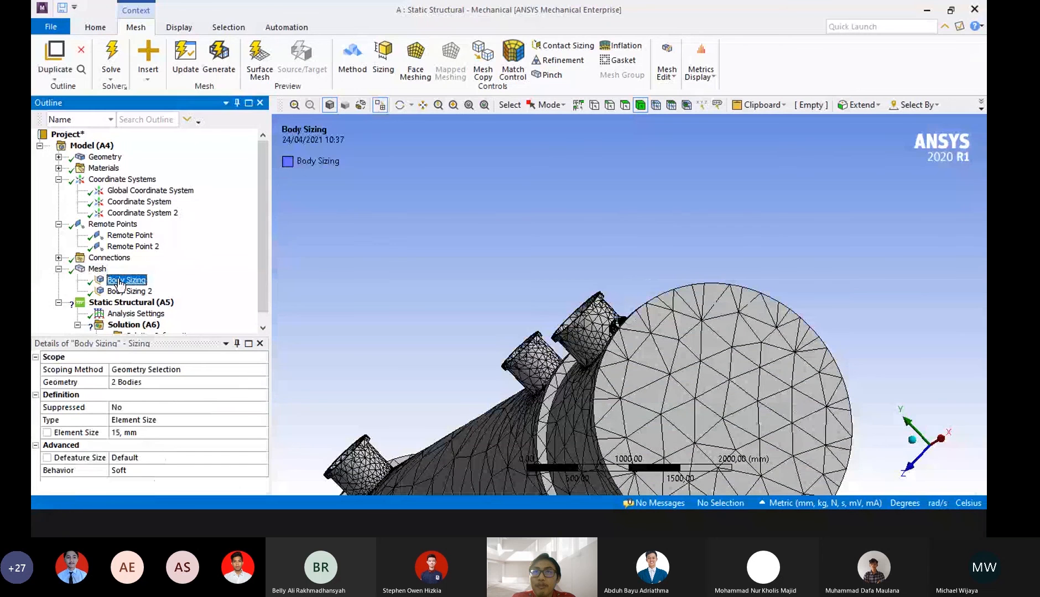
left_click(128, 291)
middle_click_drag(476, 334, 507, 354)
scroll(493, 363, "down", 3)
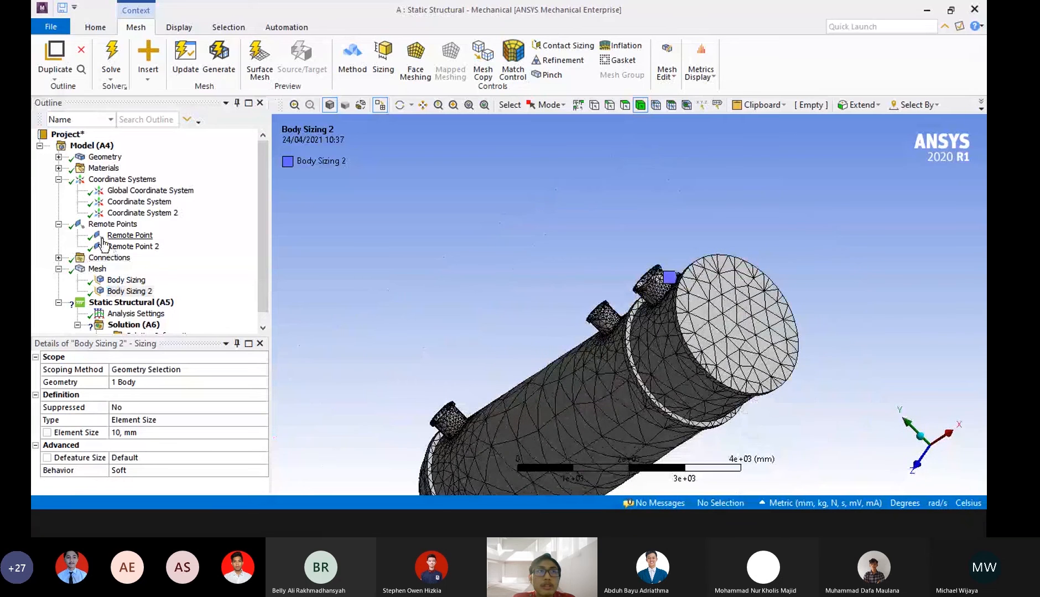
Set the global mesh sizing resolution to 6.
left_click(107, 258)
left_click(99, 270)
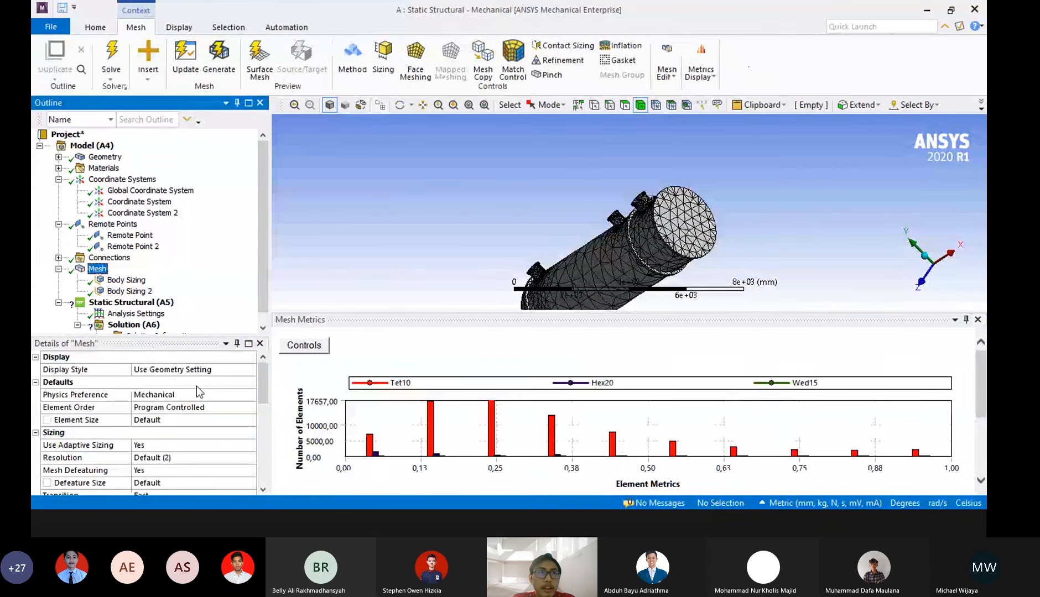
scroll(196, 386, "down", 3)
scroll(197, 386, "up", 2)
scroll(213, 419, "down", 1)
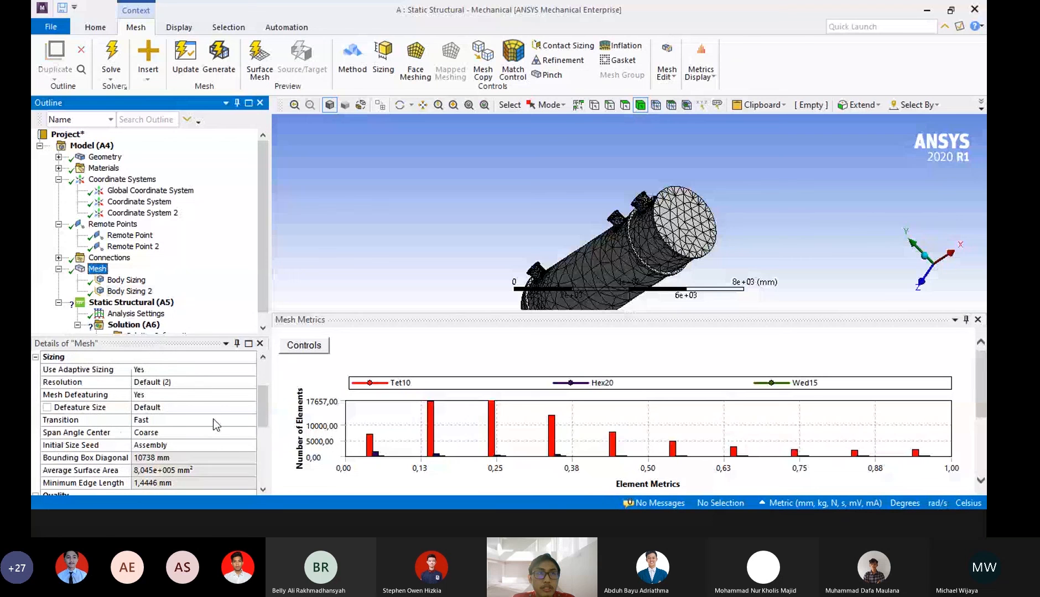
left_click(223, 382)
left_click(237, 382)
left_click(233, 382)
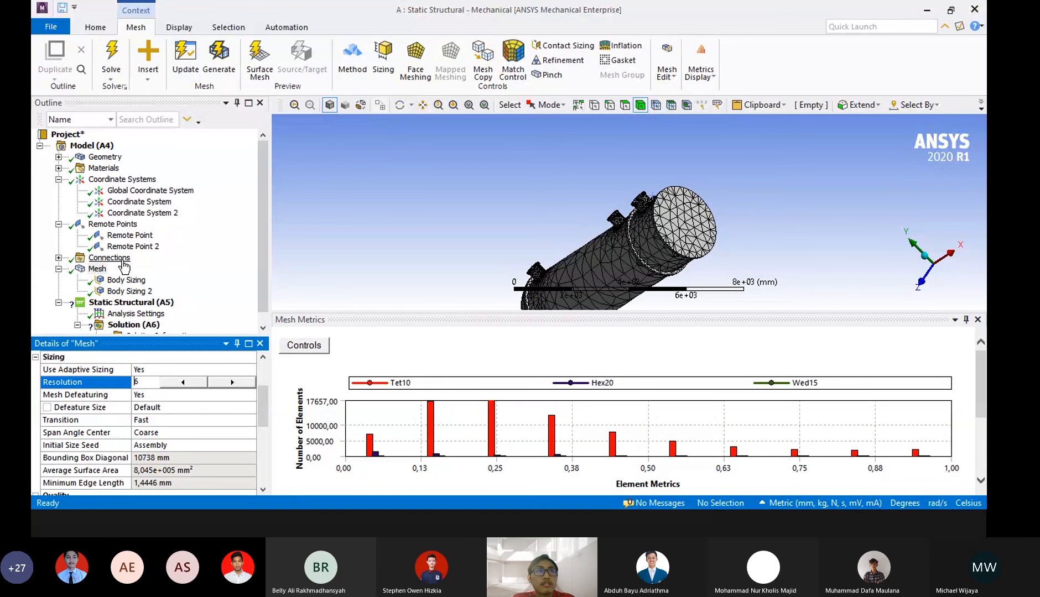
Generate the mesh of the whole vessel with the finer resolution.
left_click(93, 261)
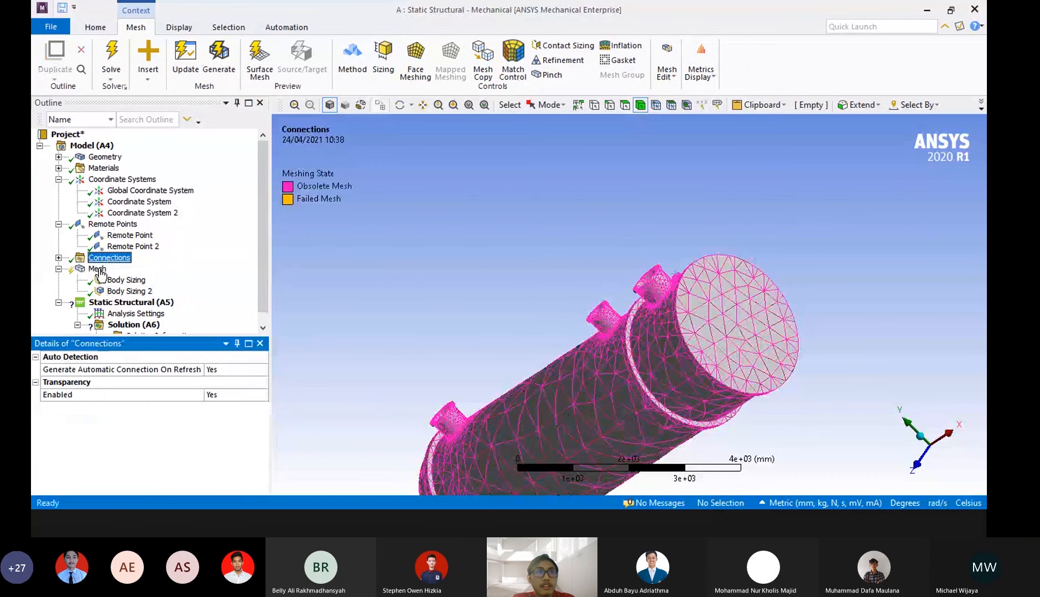
right_click(93, 263)
left_click(91, 268)
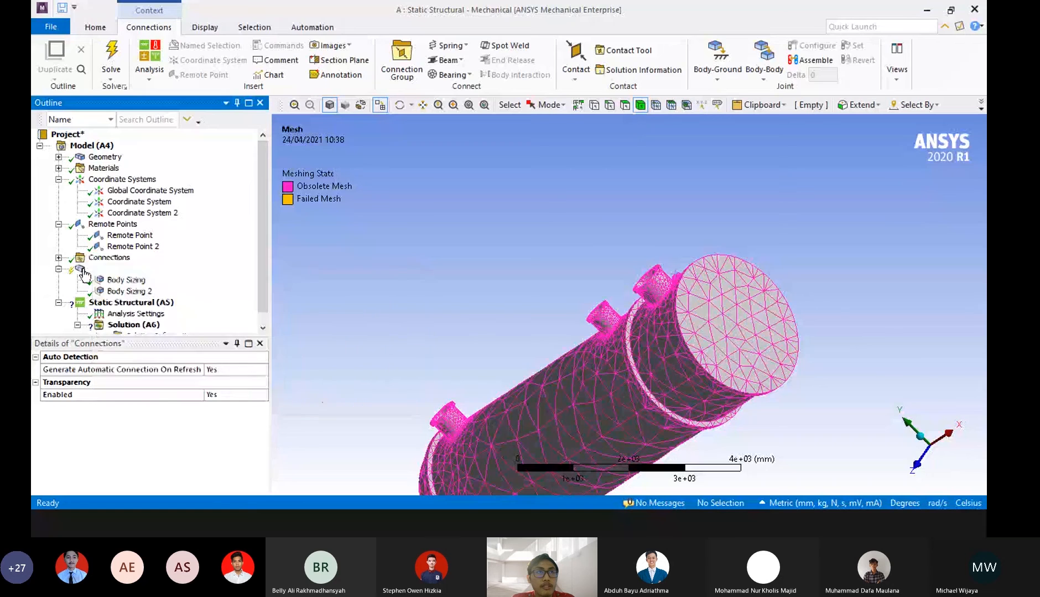
right_click(88, 269)
left_click(161, 302)
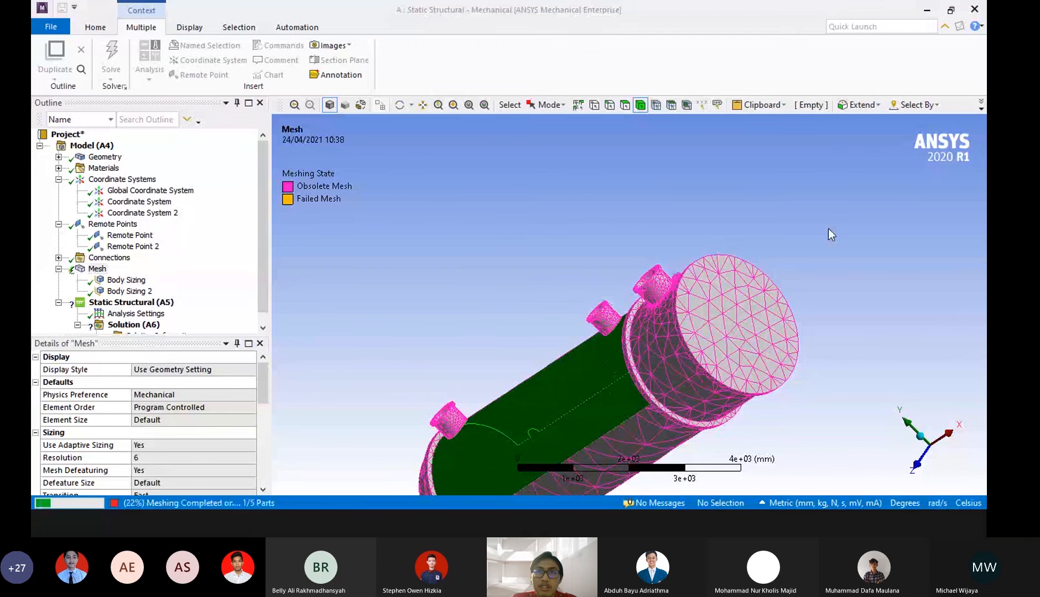
middle_click_drag(845, 220, 842, 241)
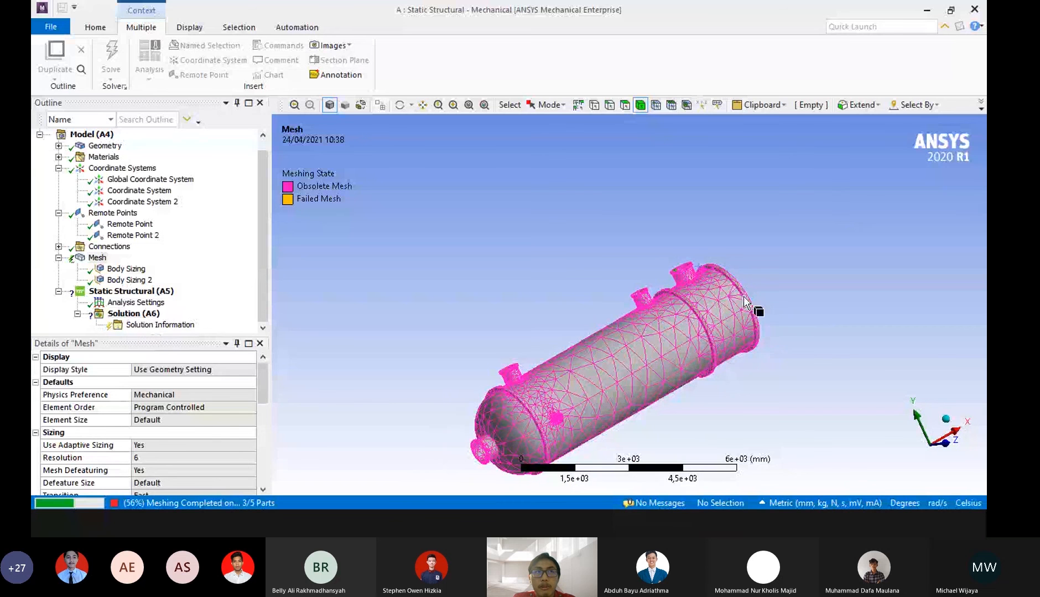
scroll(757, 305, "up", 2)
middle_click_drag(792, 276, 749, 278)
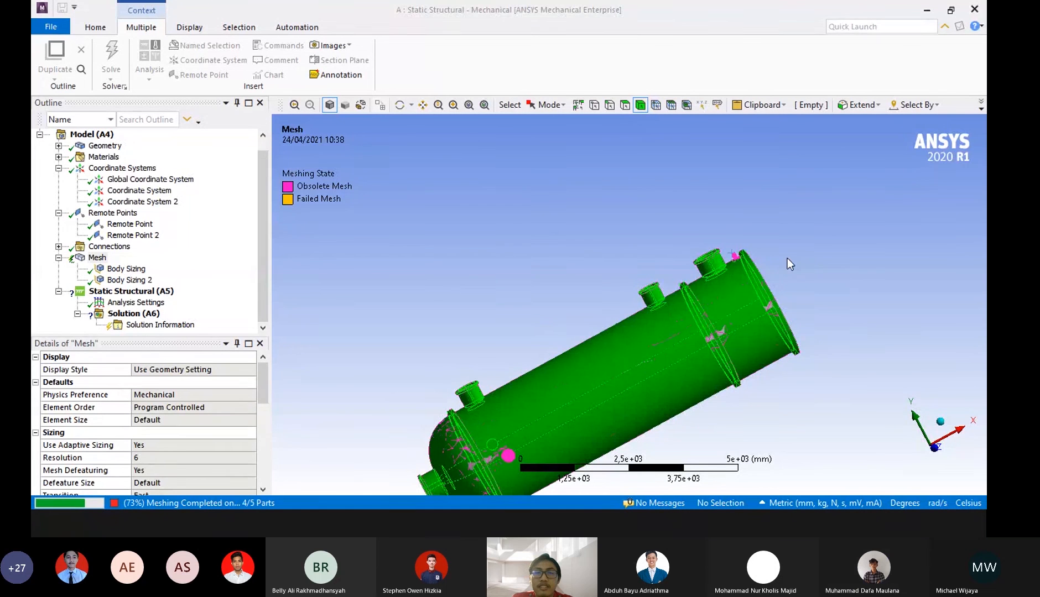
middle_click_drag(812, 270, 852, 268)
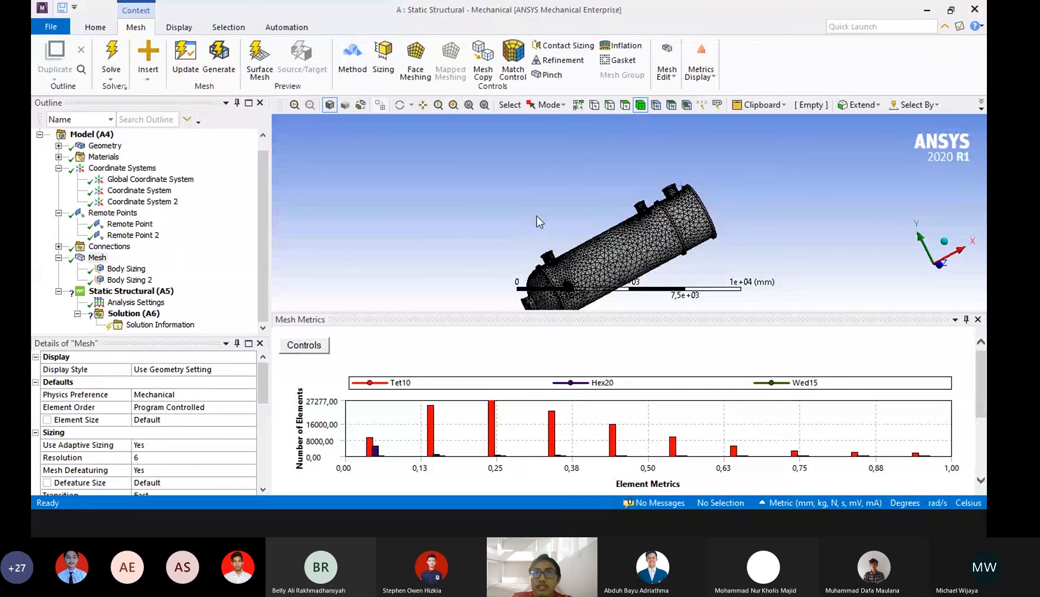
Check the finer mesh and its skewness statistics against the Meshing Quality slide in PowerPoint, and return to ANSYS Mechanical.
middle_click_drag(536, 216, 586, 217)
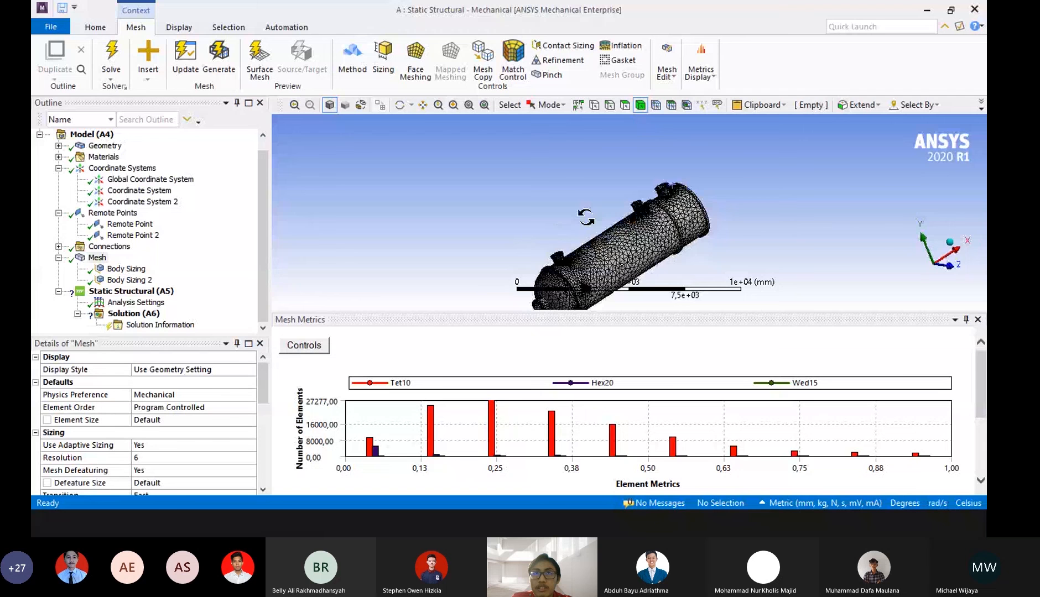
middle_click_drag(587, 216, 676, 248)
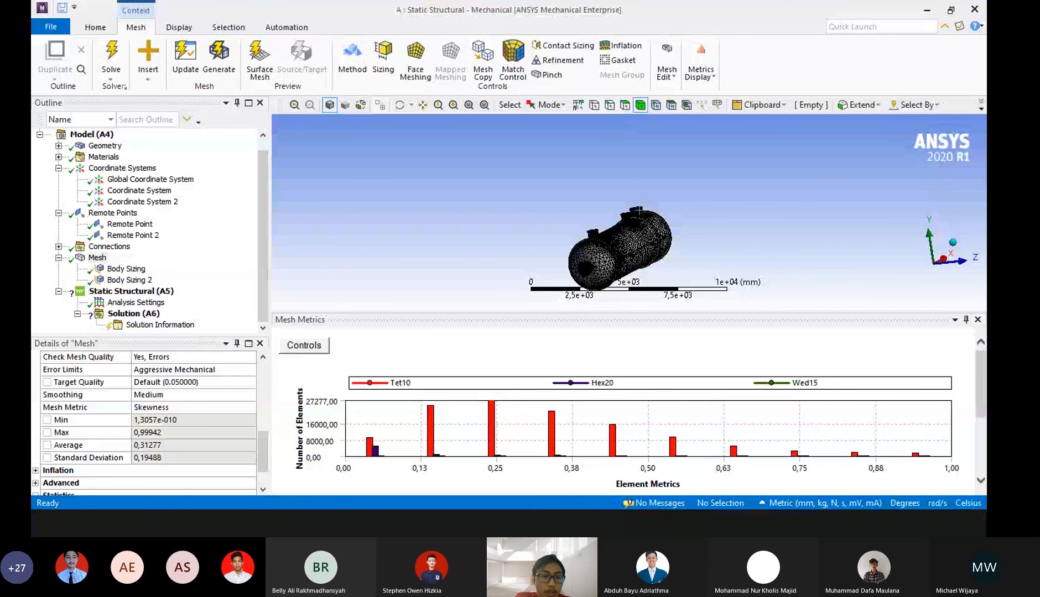
key("alt+Tab")
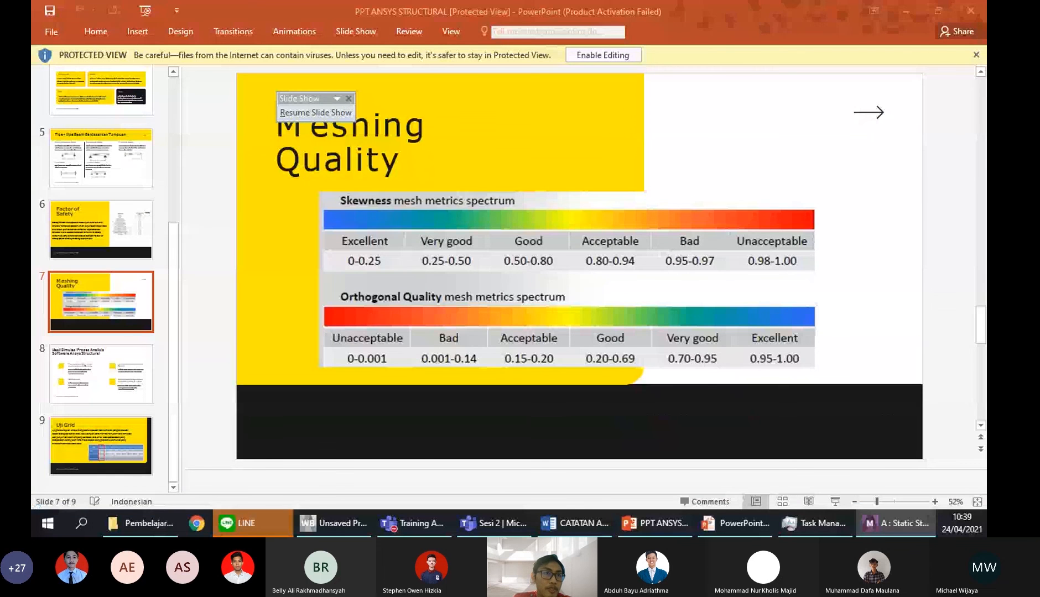
key("alt+Tab")
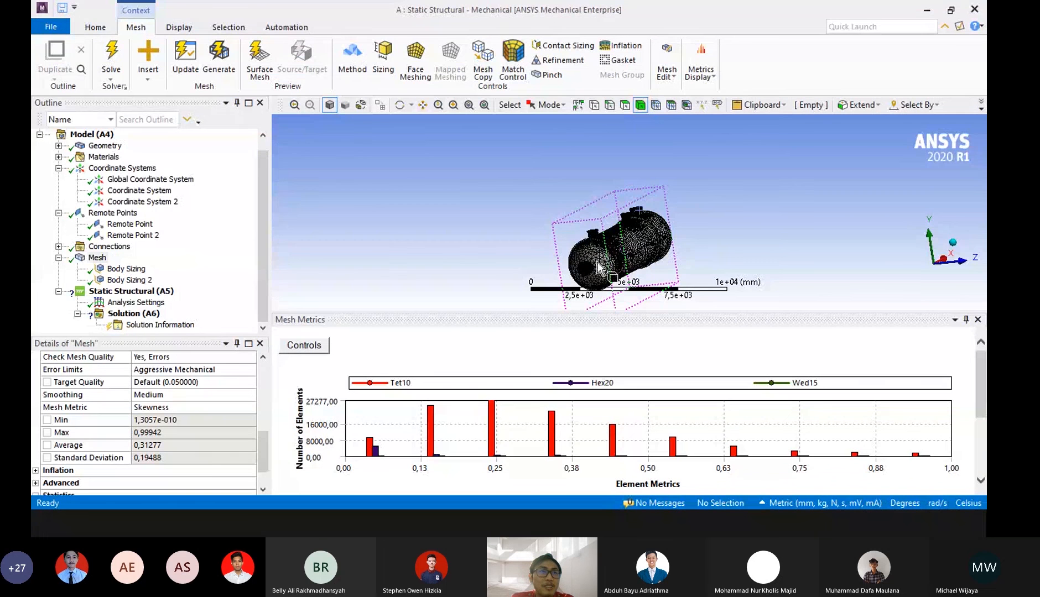
middle_click_drag(457, 231, 541, 232)
Set the global mesh sizing resolution to 2 and update the vessel's mesh.
scroll(168, 411, "up", 5)
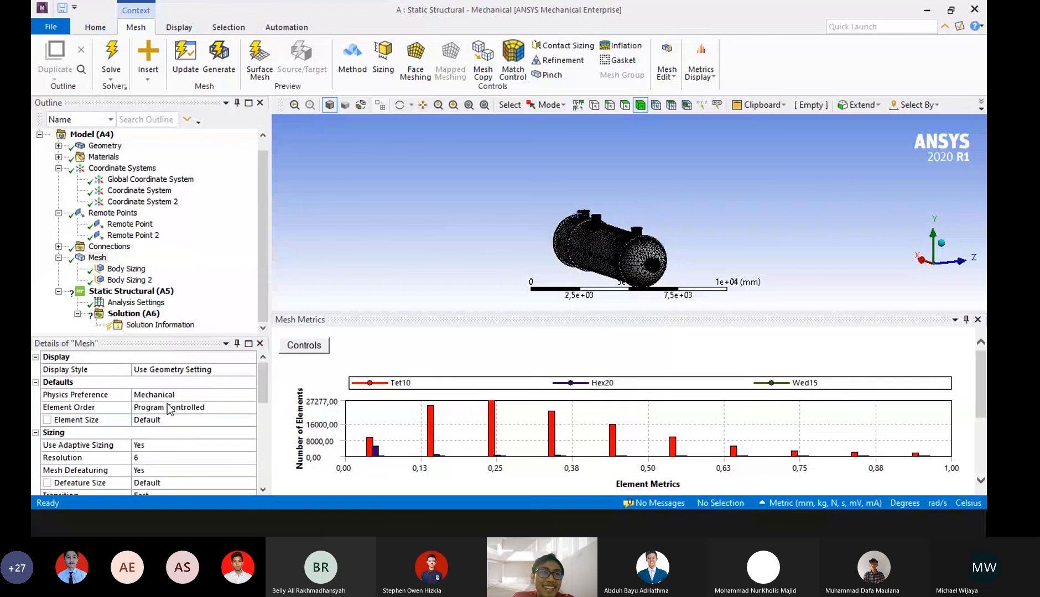
scroll(168, 409, "down", 1)
left_click(192, 423)
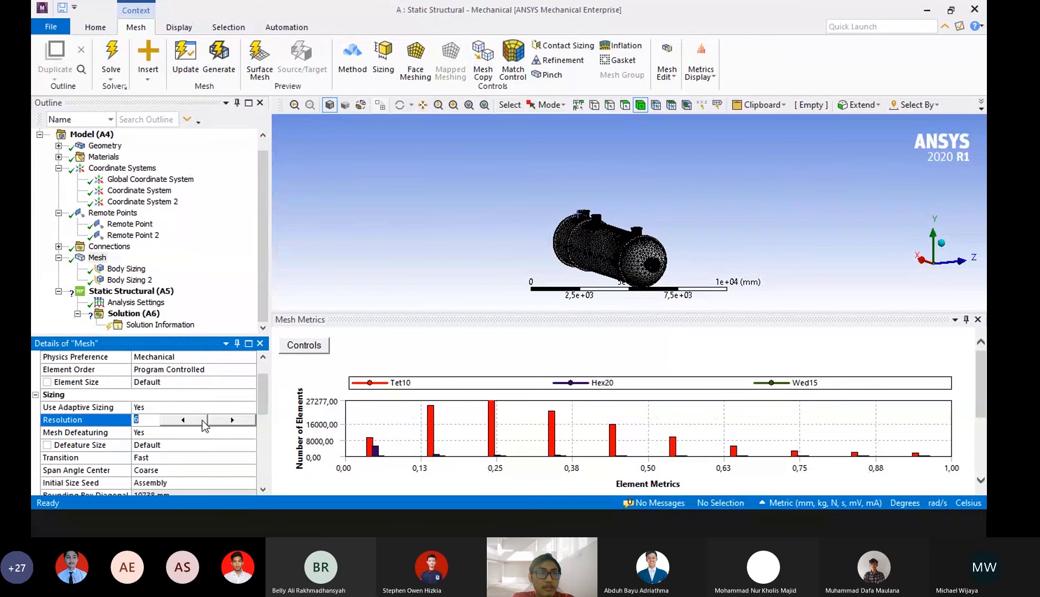
left_click(203, 421)
left_click(202, 421)
left_click(203, 421)
left_click(202, 421)
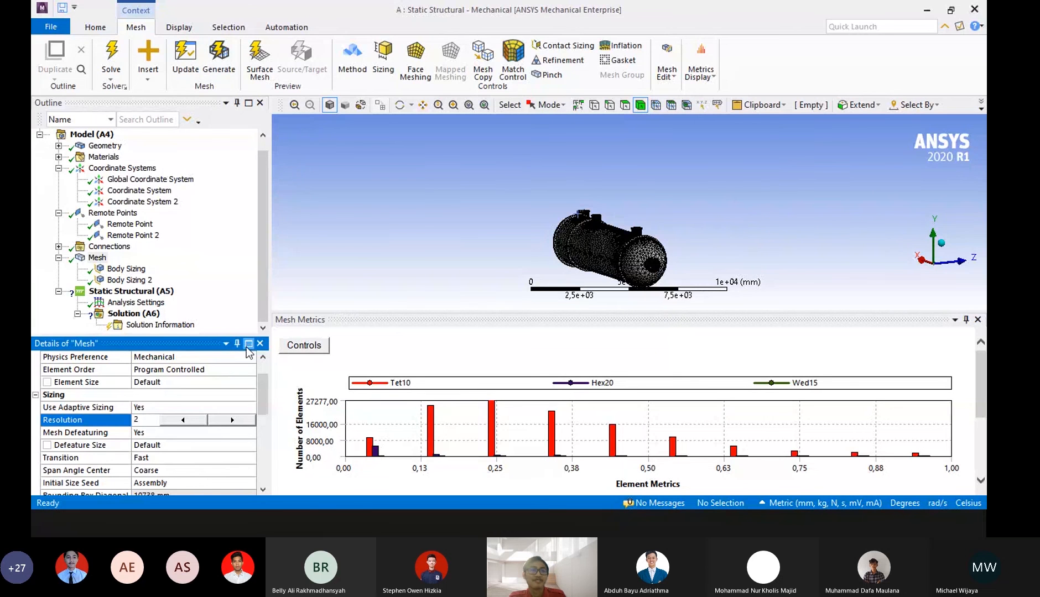
left_click(317, 175)
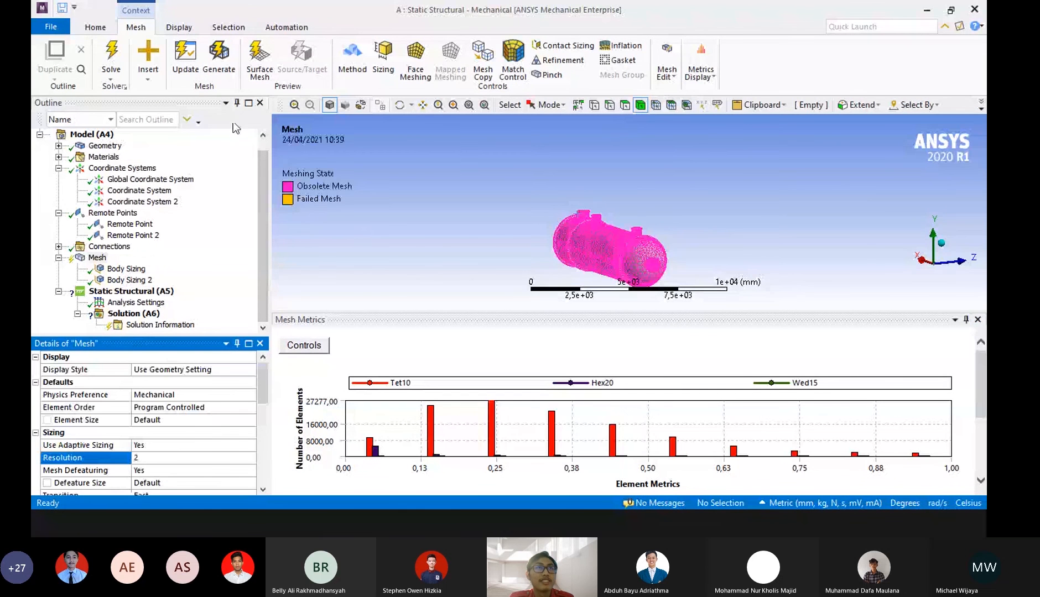
left_click(187, 67)
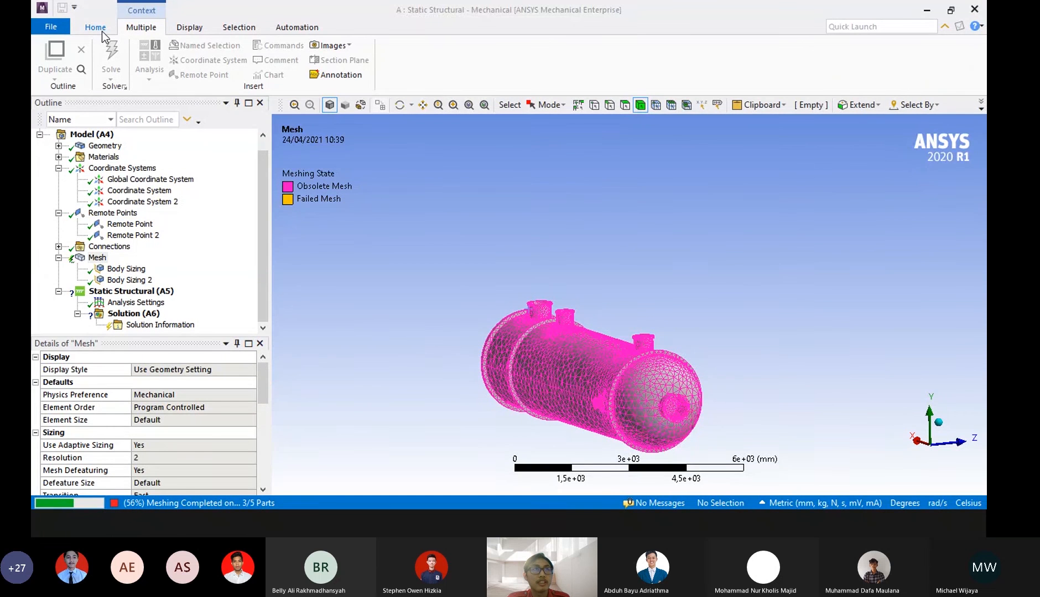
left_click(102, 32)
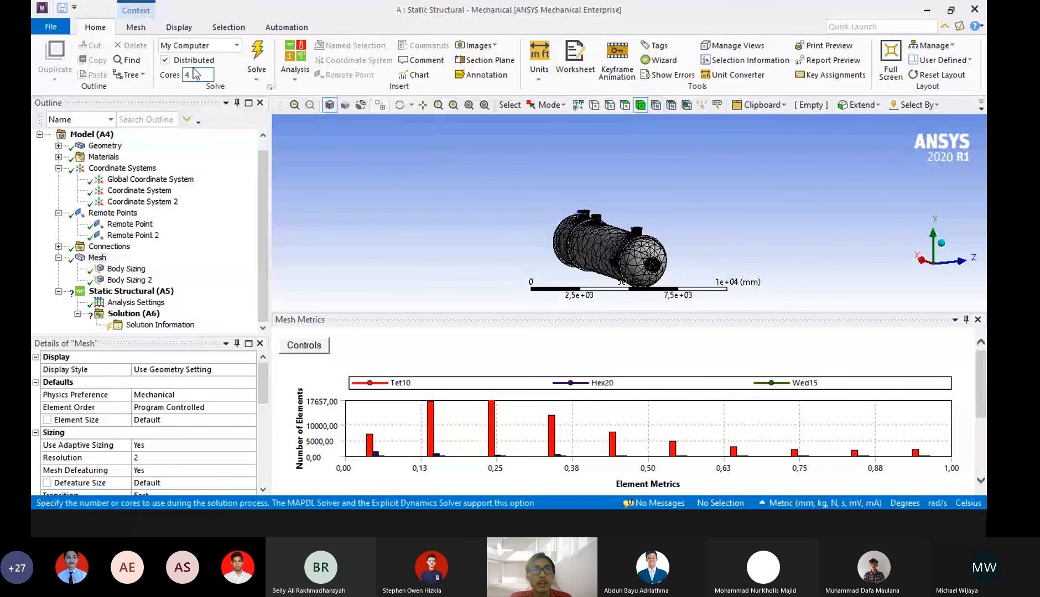
Examine the updated mesh around the vessel's nozzles, shell and end head from several angles.
left_click(137, 28)
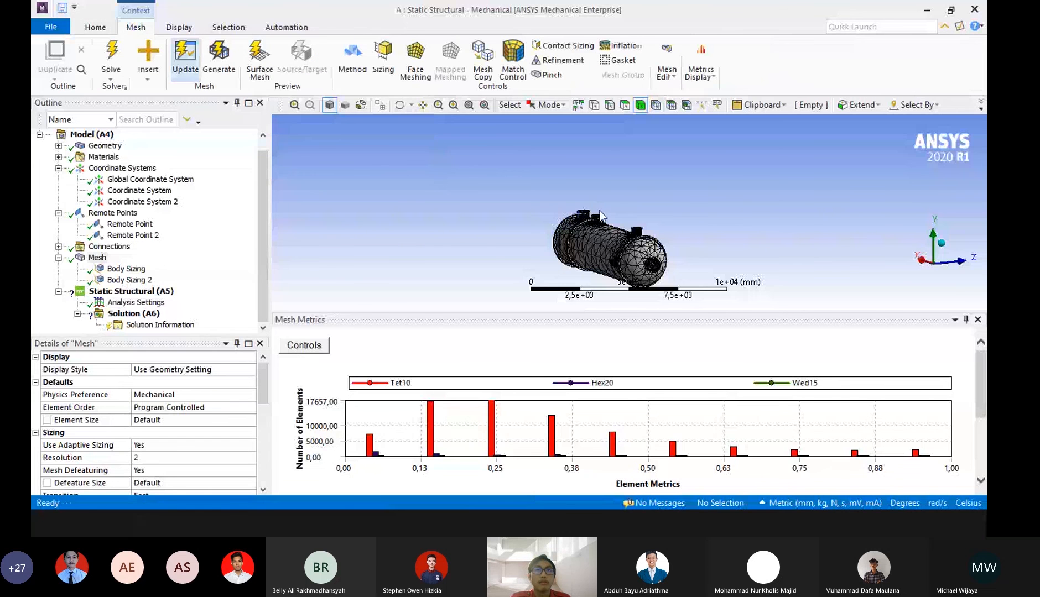
middle_click_drag(631, 221, 695, 255)
middle_click_drag(728, 224, 636, 210)
scroll(639, 208, "up", 4)
scroll(639, 207, "down", 6)
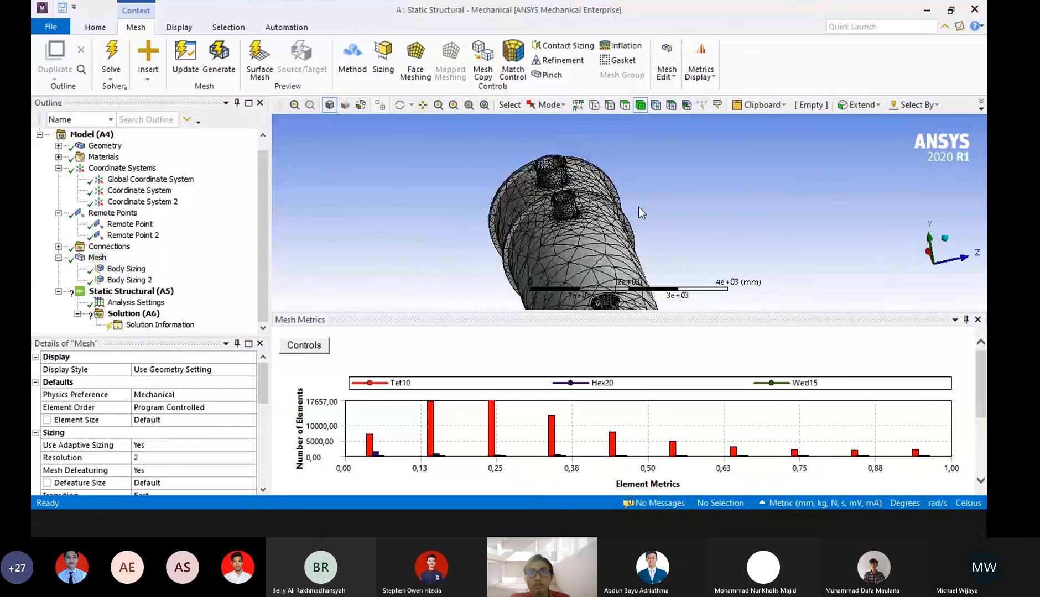
middle_click_drag(711, 256, 722, 236)
middle_click_drag(640, 255, 742, 227)
scroll(644, 252, "up", 2)
scroll(735, 225, "down", 2)
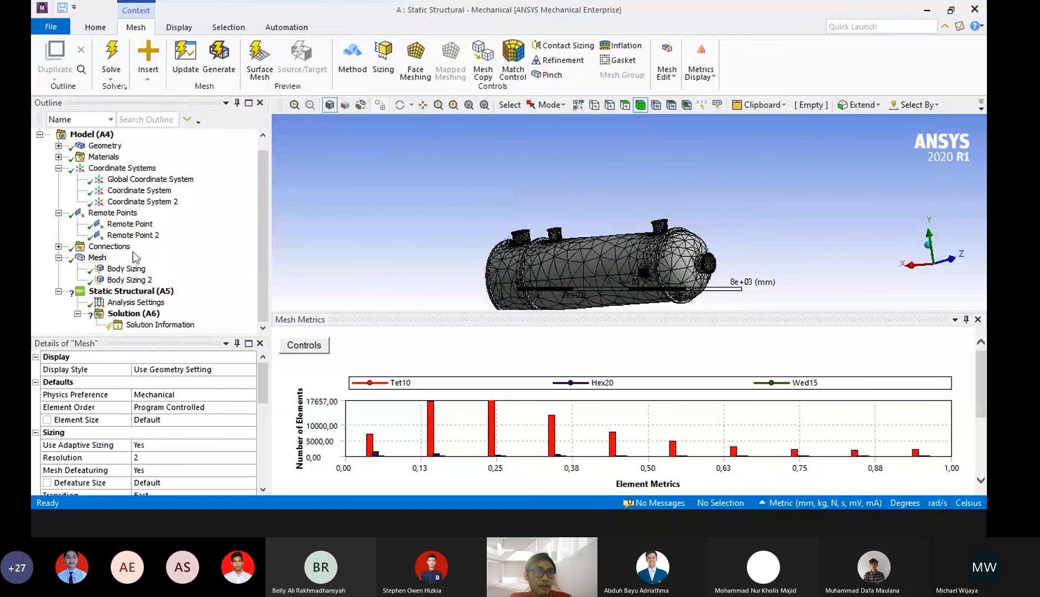
left_click(97, 293)
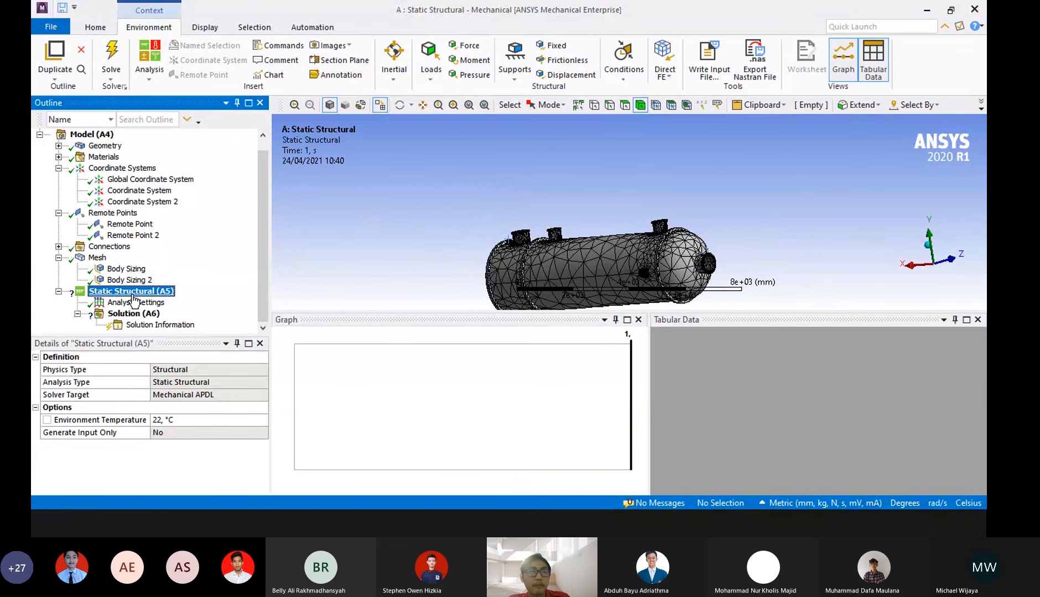
right_click(133, 295)
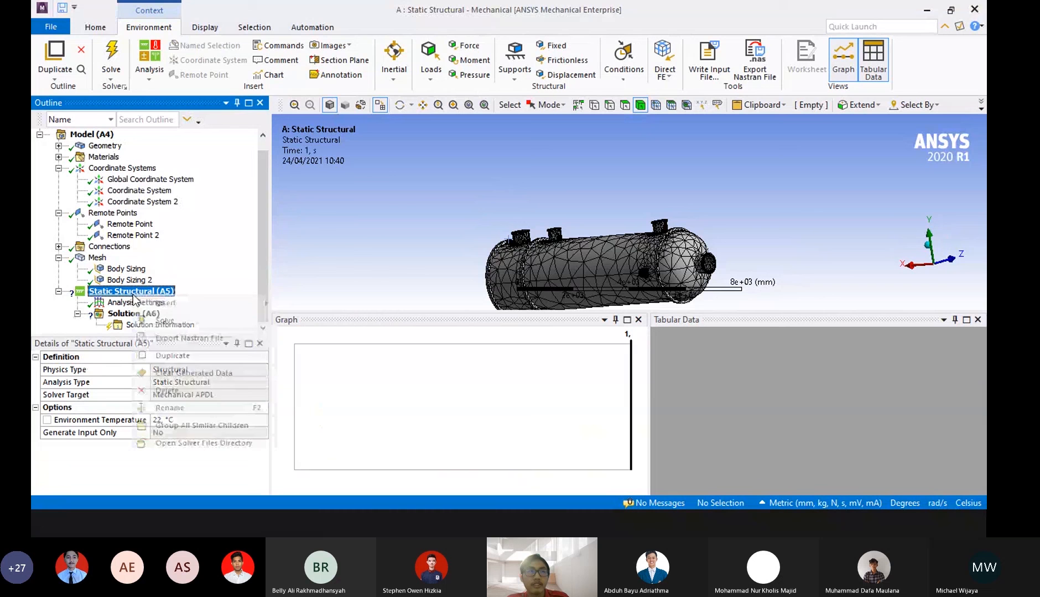
left_click(32, 291)
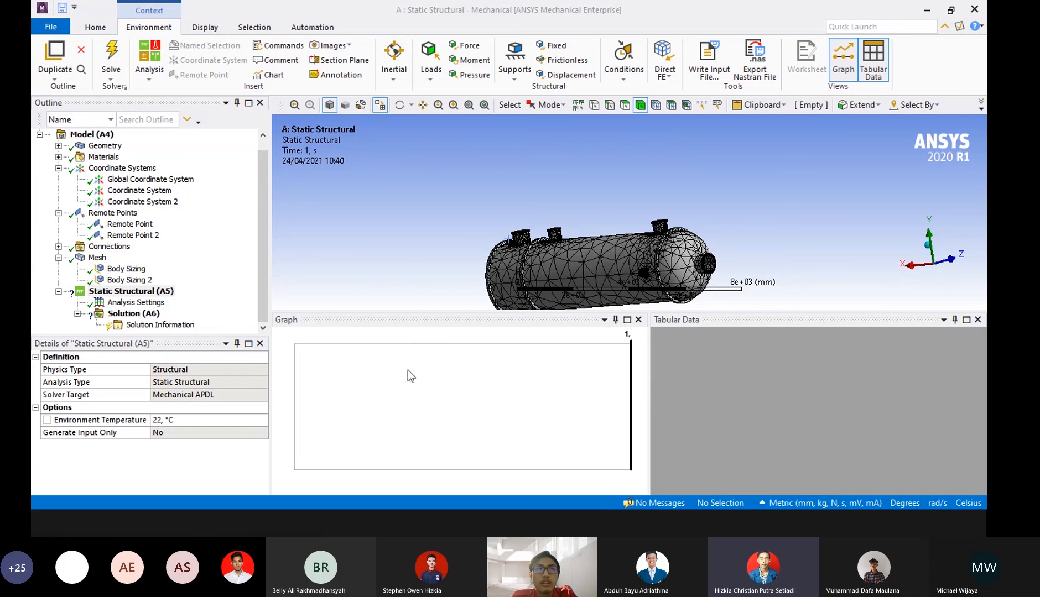
left_click(100, 258)
right_click(123, 259)
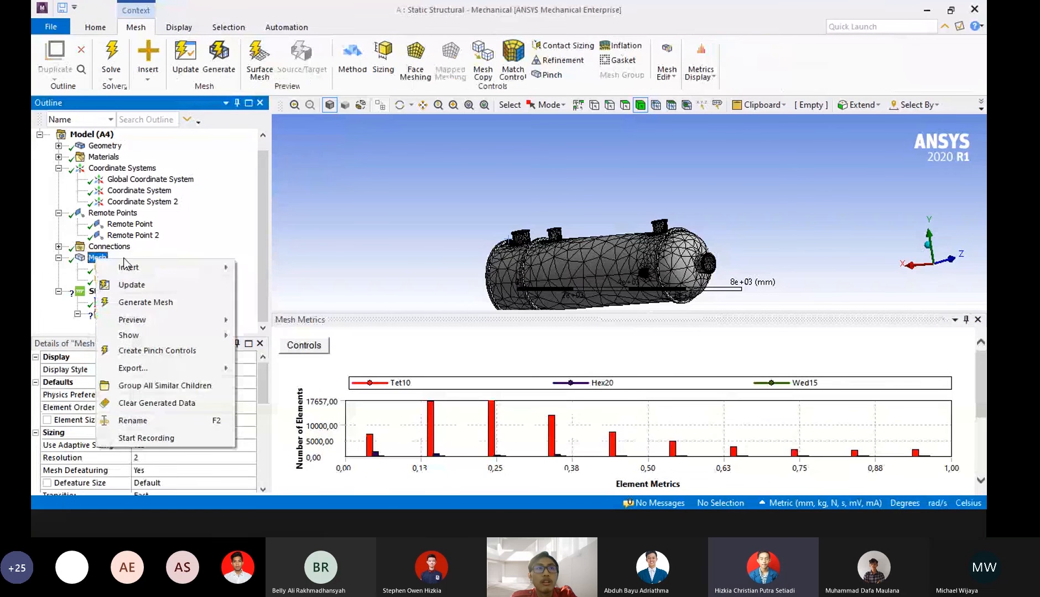
mouse_move(127, 268)
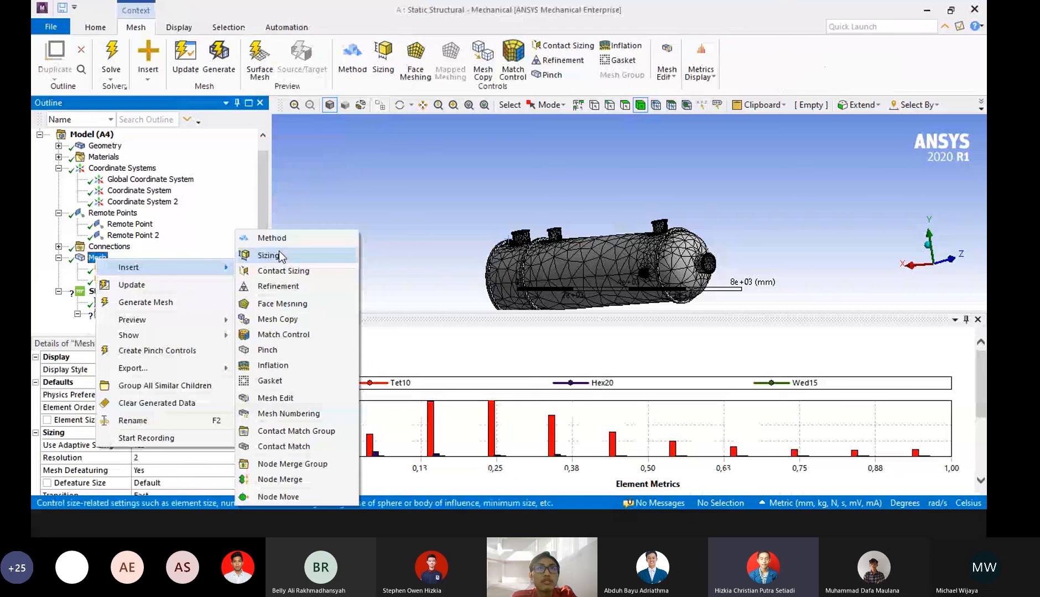
left_click(278, 217)
Insert a mesh sizing scoped to the upper face of the vessel's end head.
left_click(102, 260)
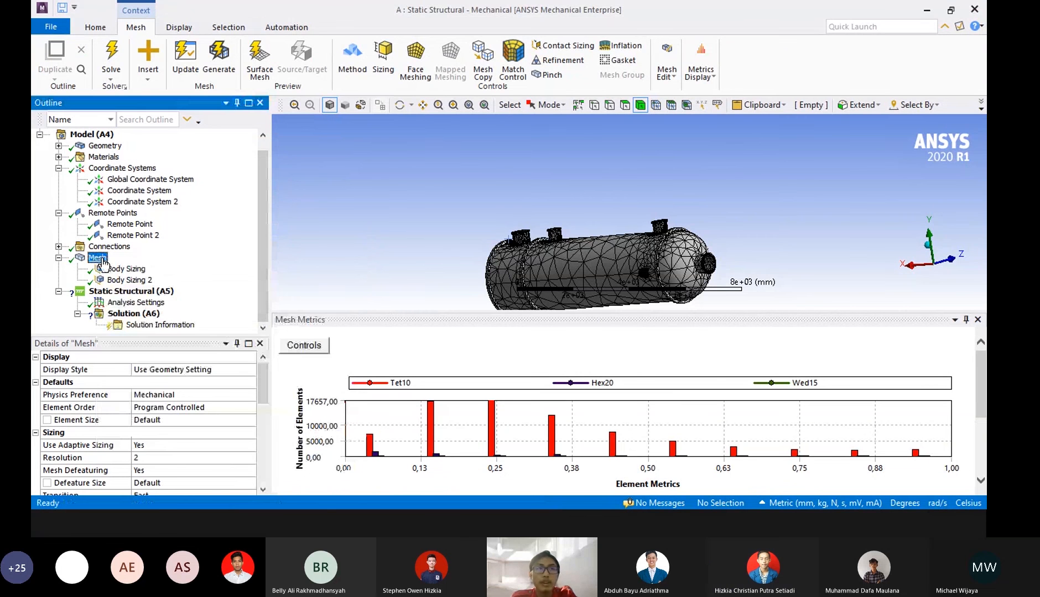
right_click(103, 261)
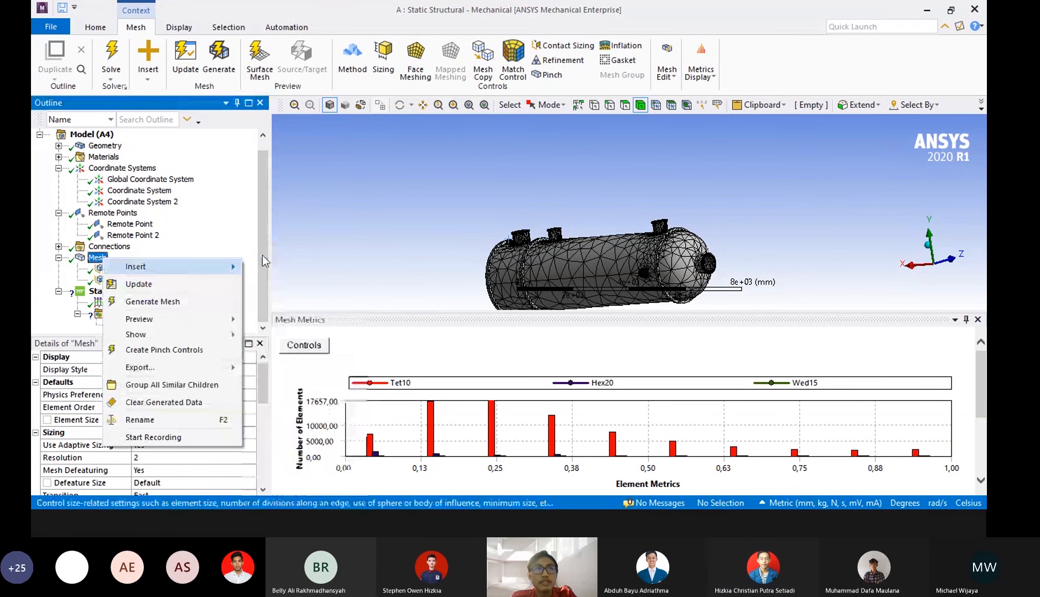
left_click(276, 282)
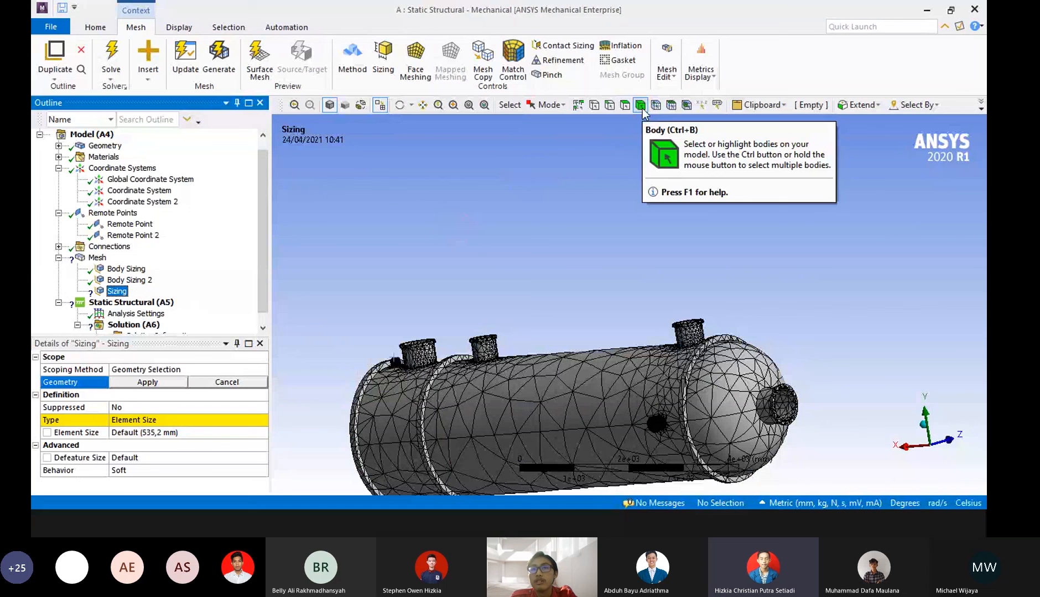
left_click(625, 105)
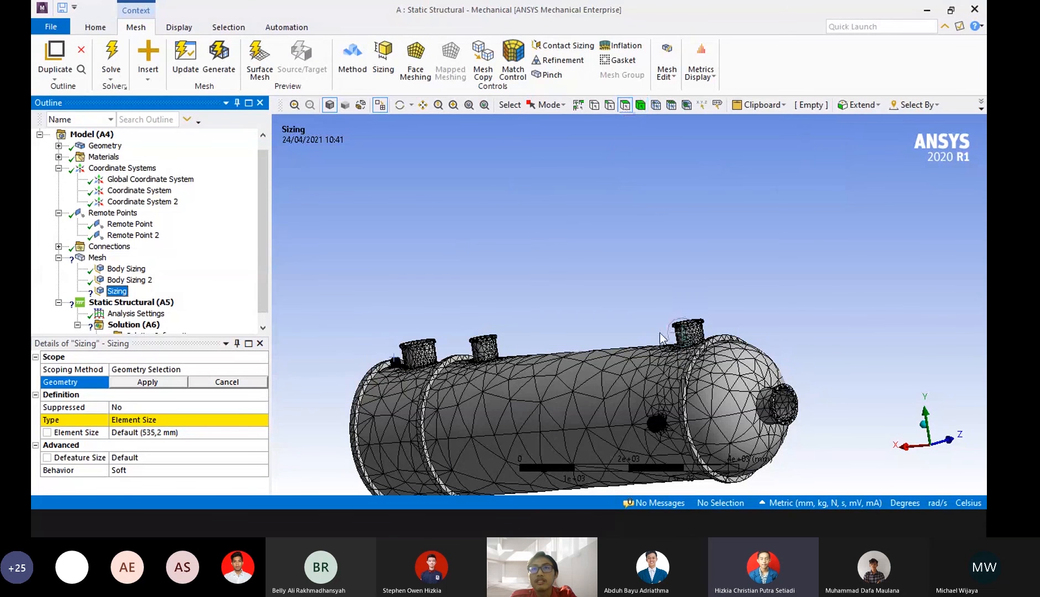
left_click(719, 394)
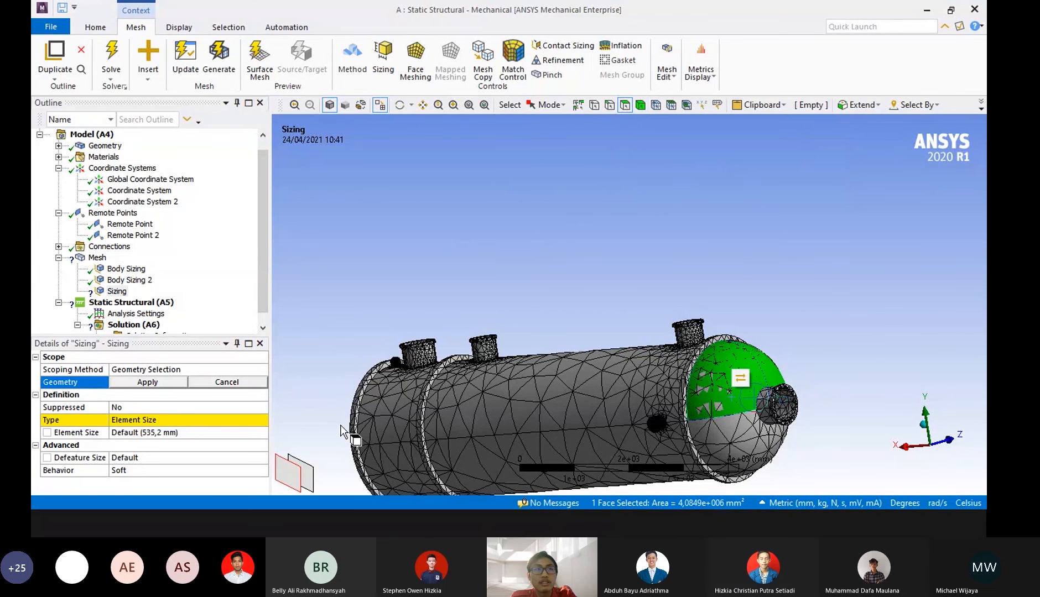
left_click(147, 382)
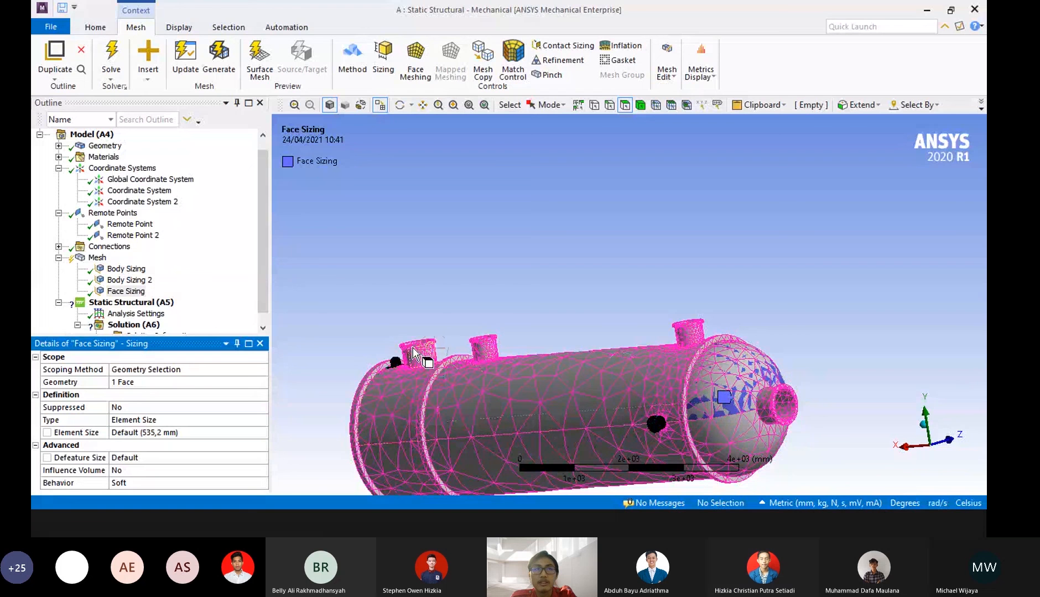
Delete the face sizing from the mesh and confirm its removal.
left_click(127, 291)
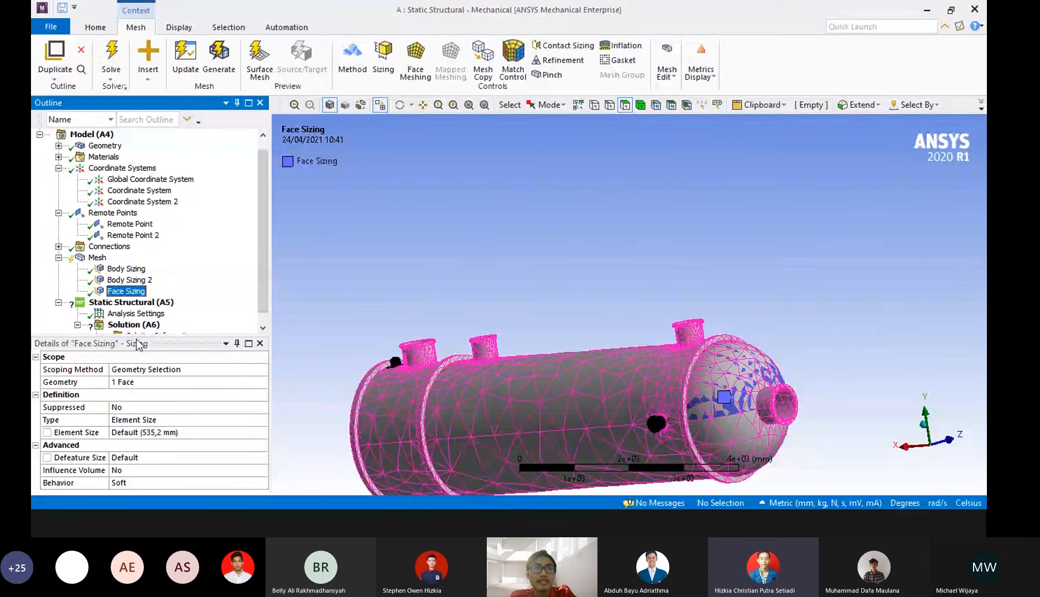
right_click(137, 298)
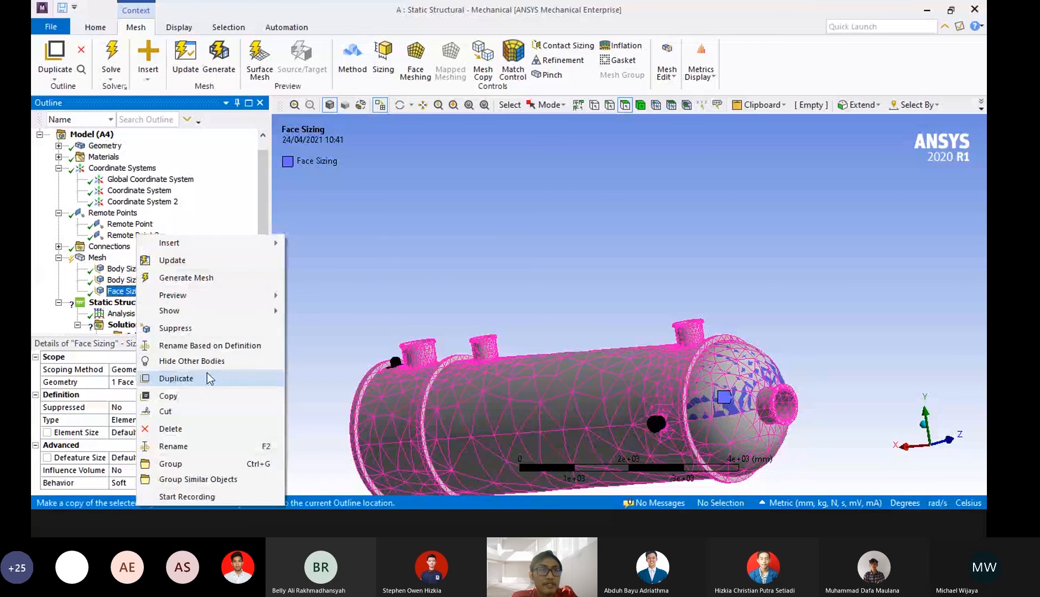
left_click(204, 431)
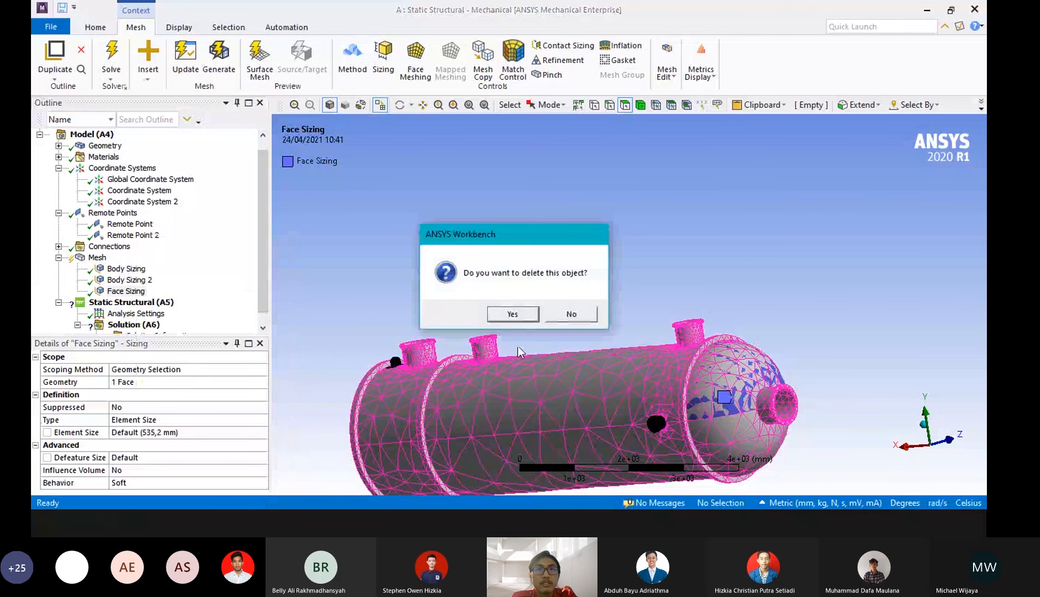
left_click(522, 318)
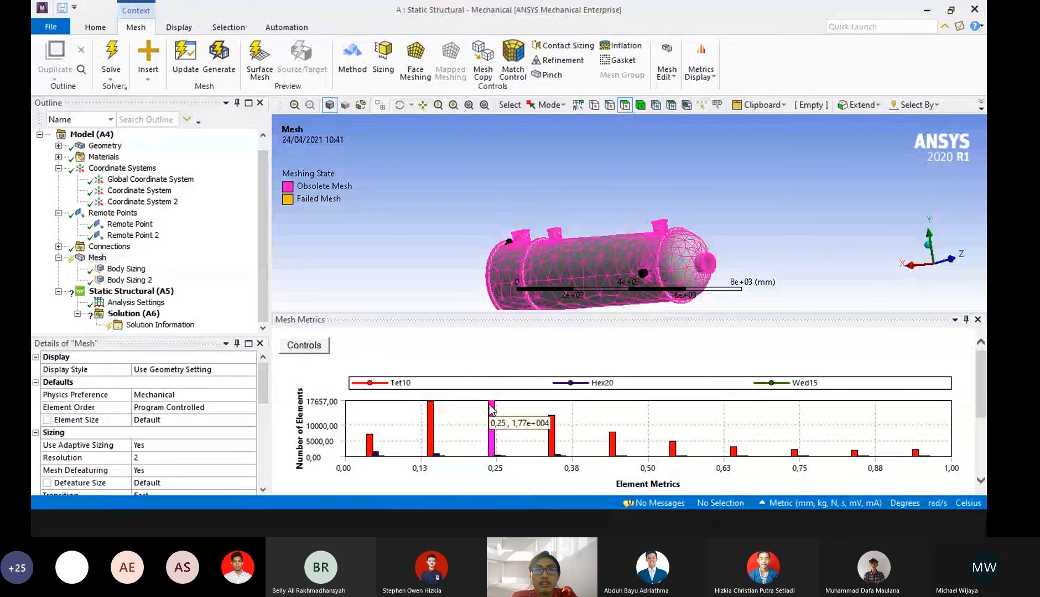
Examine where the Tet10 elements of different mesh metric ranges lie on the vessel, and restore the full mesh display.
left_click(491, 421)
left_click(431, 426)
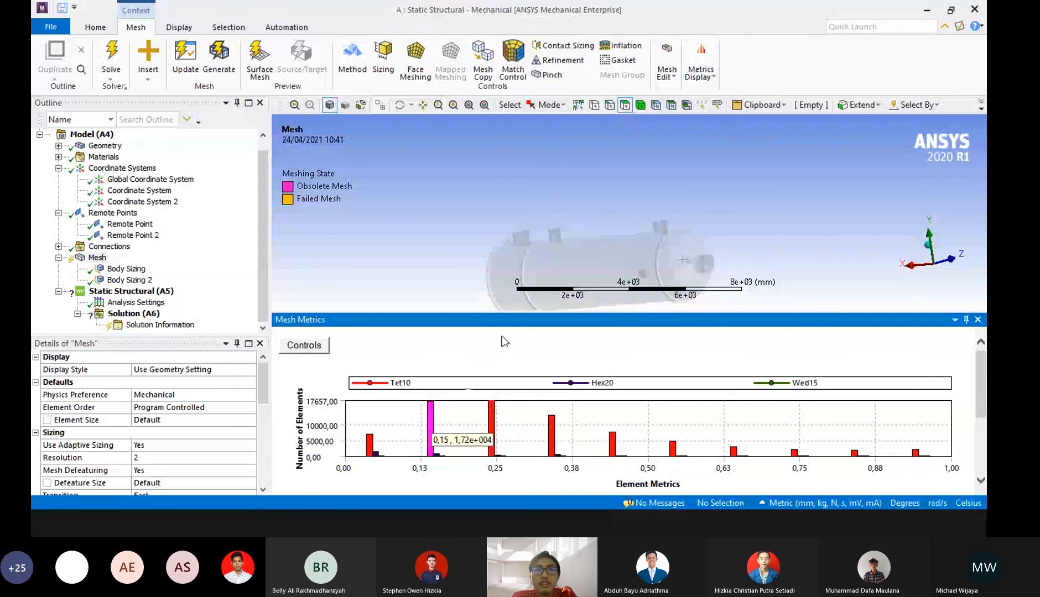
left_click(370, 445)
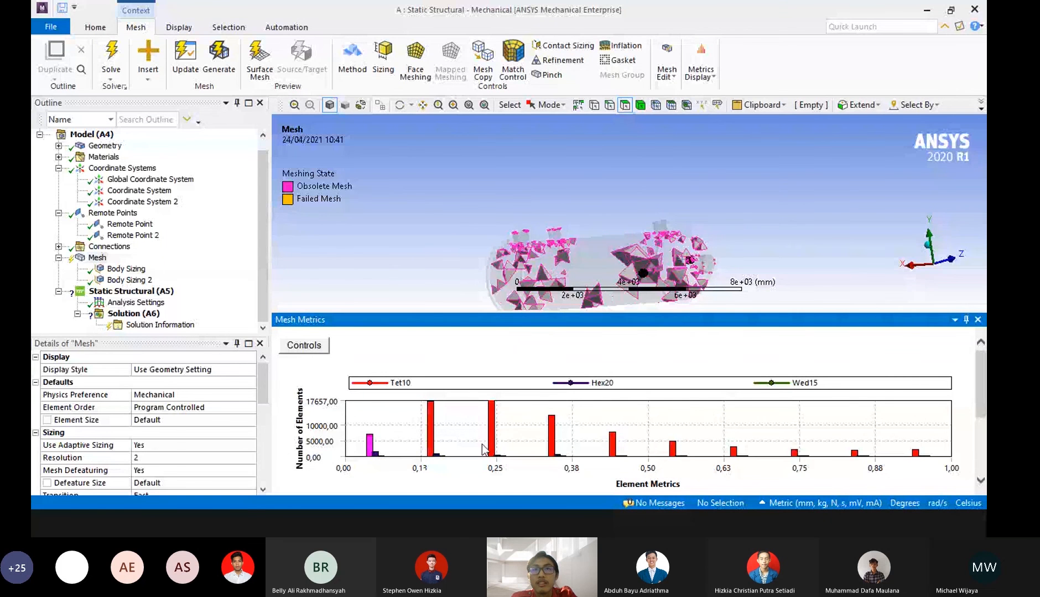
left_click(552, 440)
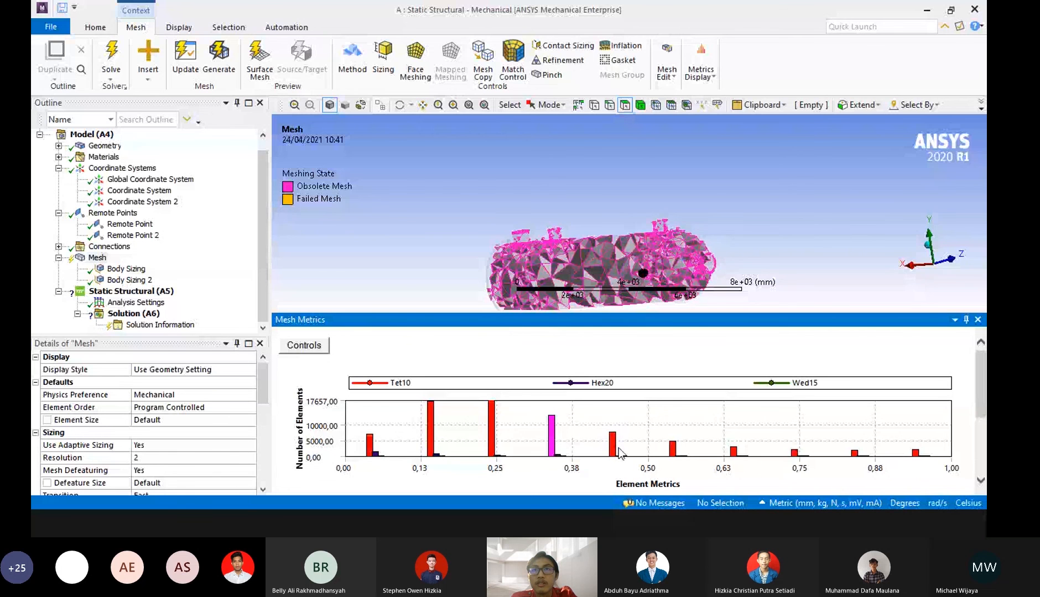
scroll(689, 243, "up", 5)
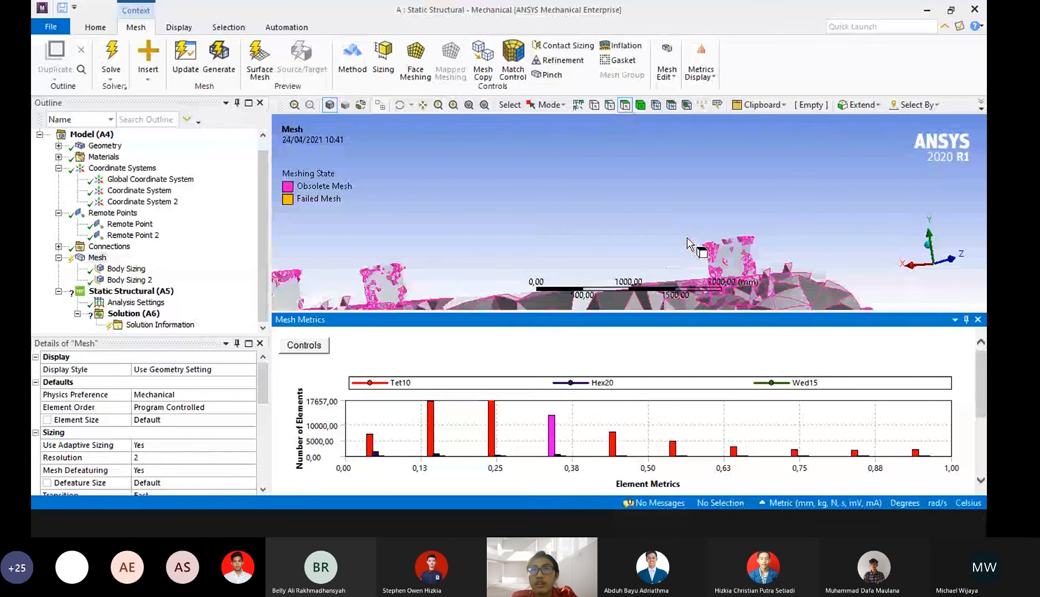
middle_click_drag(689, 243, 668, 213)
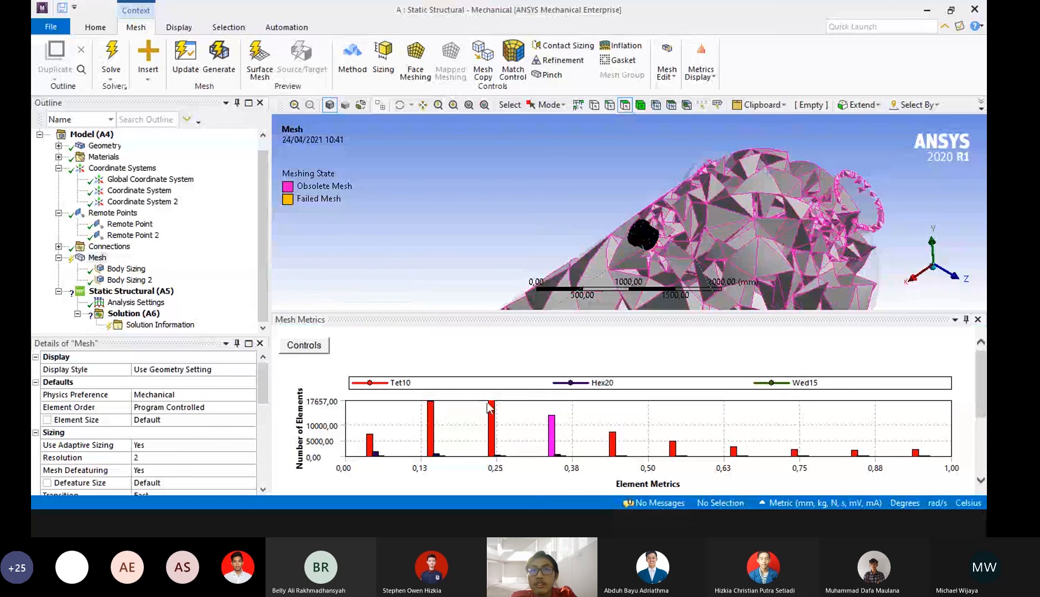
left_click(508, 421)
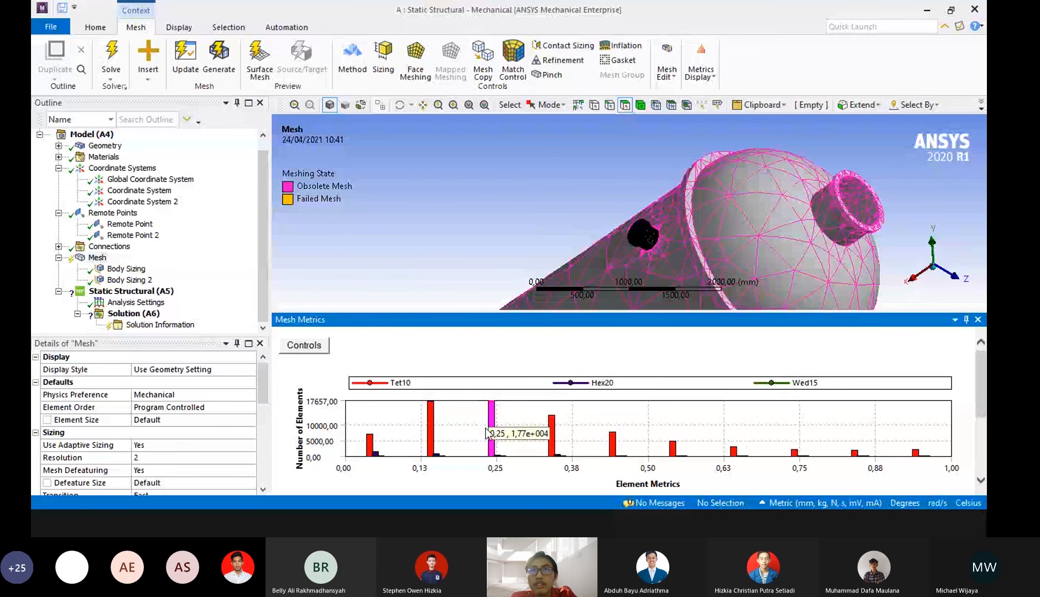
left_click(494, 416)
scroll(617, 192, "down", 3)
middle_click_drag(611, 179, 606, 202)
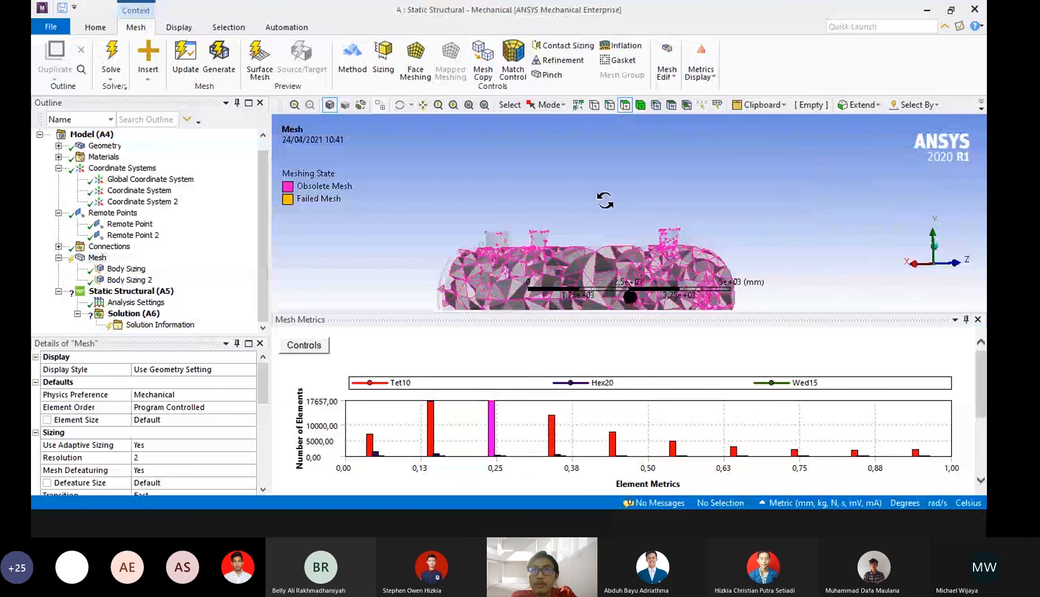
left_click(672, 449)
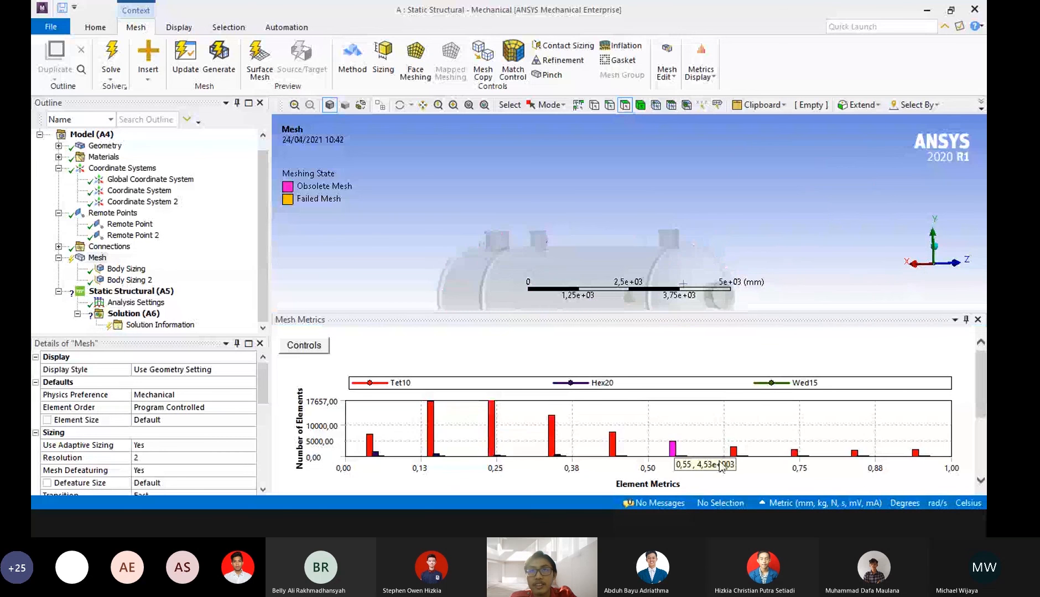
left_click(794, 452)
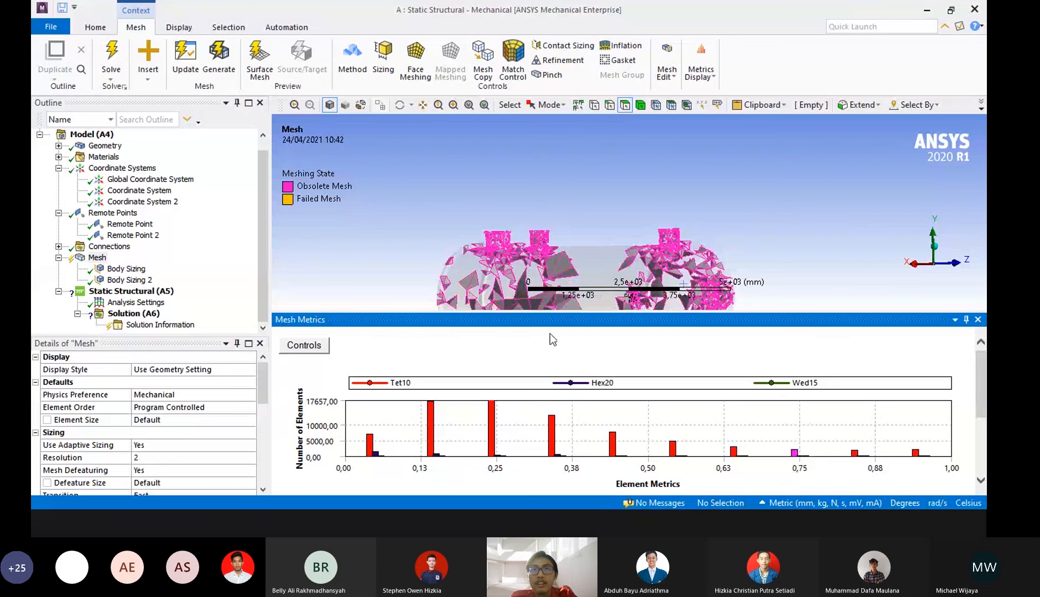
left_click(560, 360)
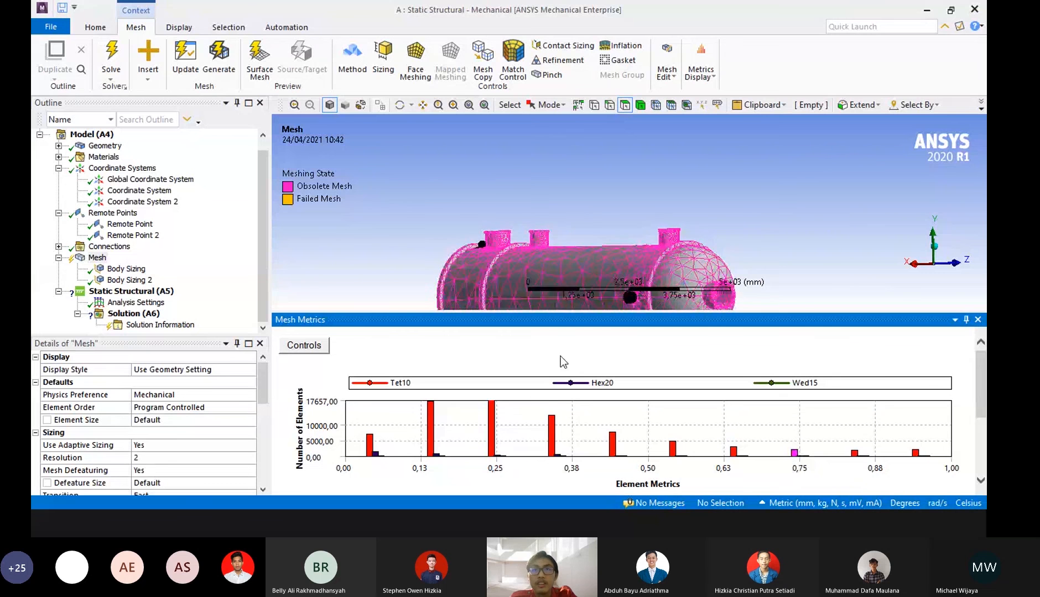
left_click(129, 292)
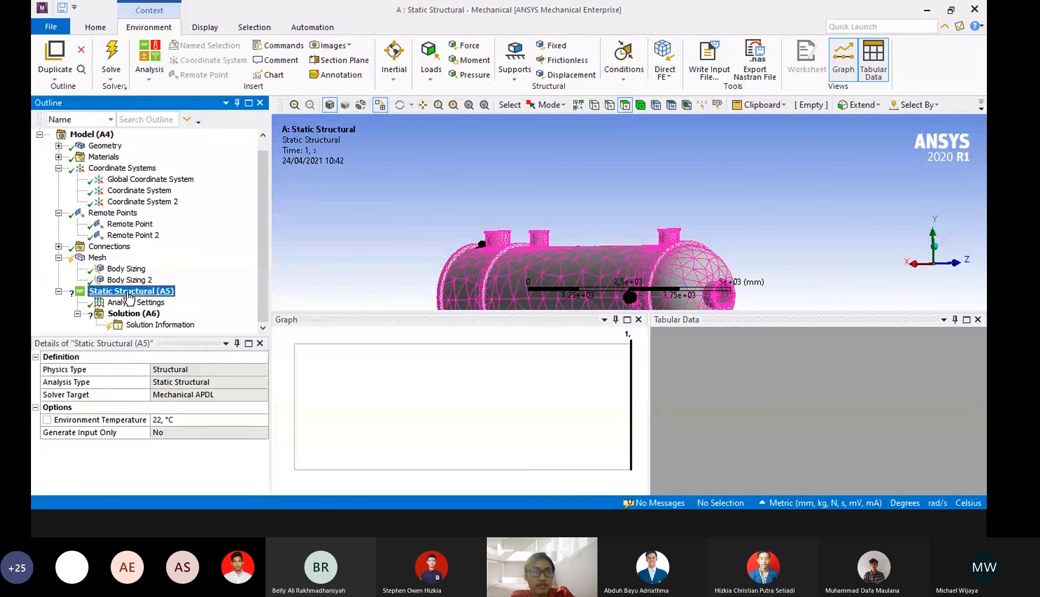
right_click(128, 294)
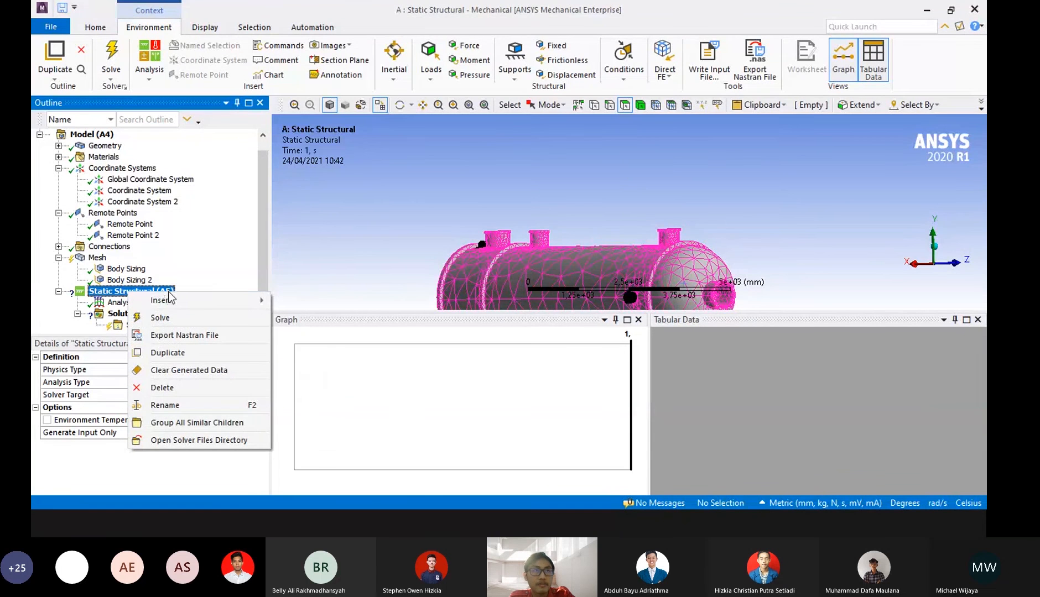
mouse_move(170, 299)
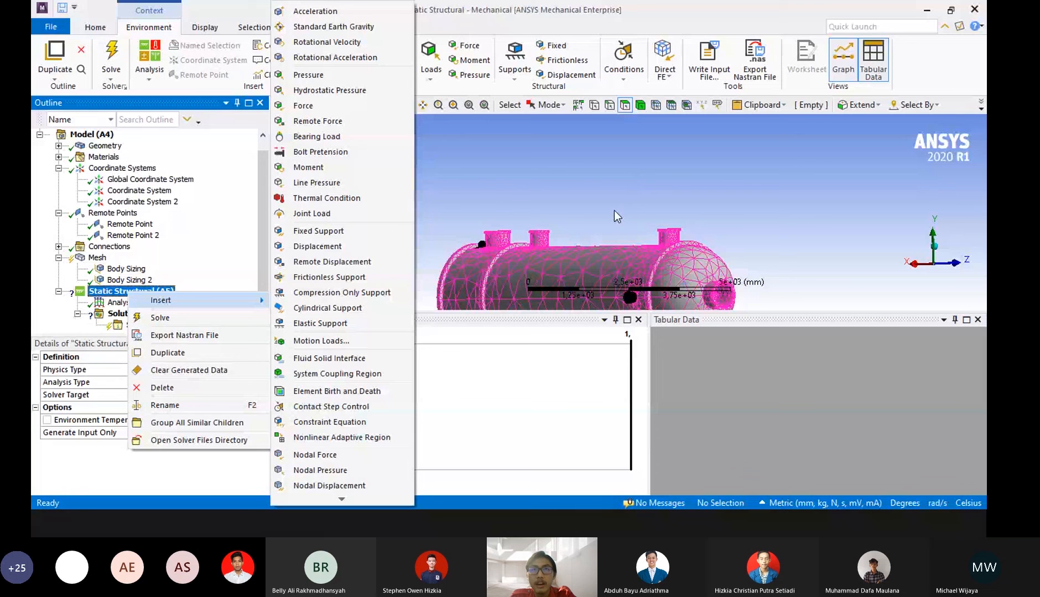
left_click(654, 217)
scroll(654, 217, "down", 5)
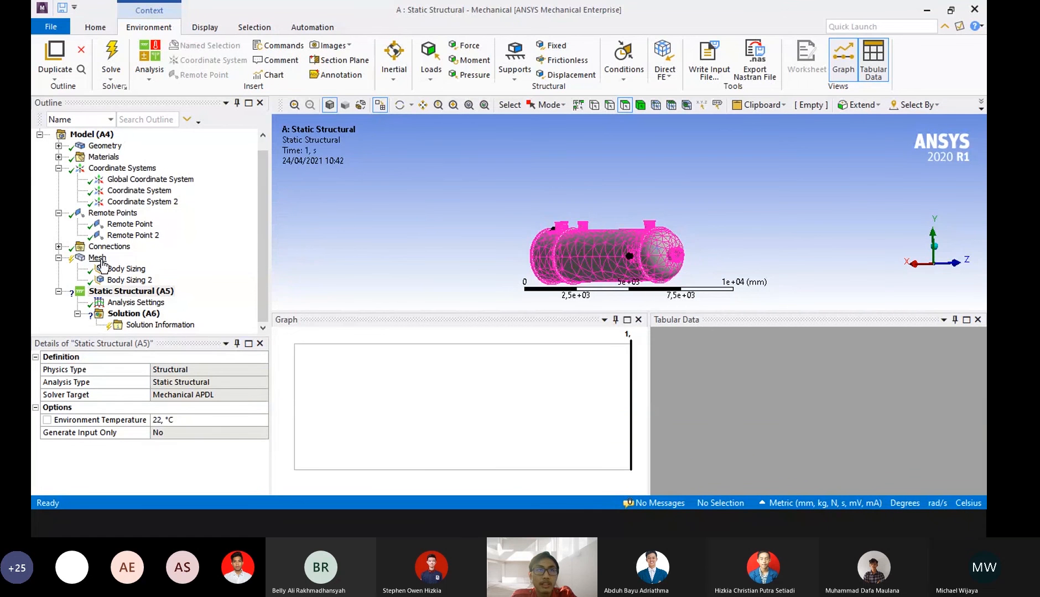
Insert a Standard Earth Gravity load in the static structural analysis and check its orientation on the vessel.
left_click(120, 293)
right_click(124, 295)
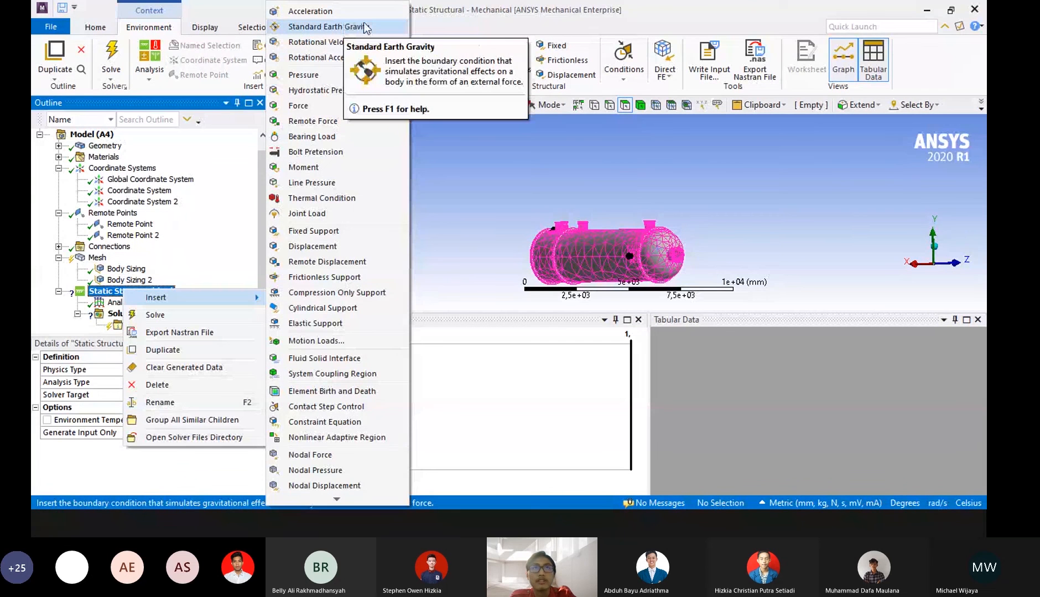
left_click(365, 27)
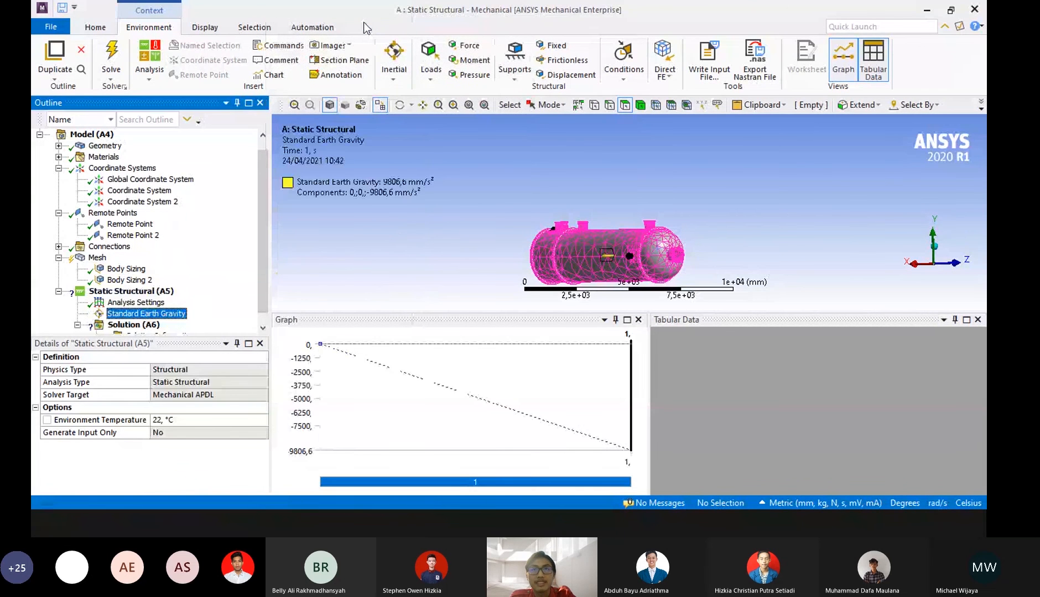
middle_click_drag(588, 224, 583, 217)
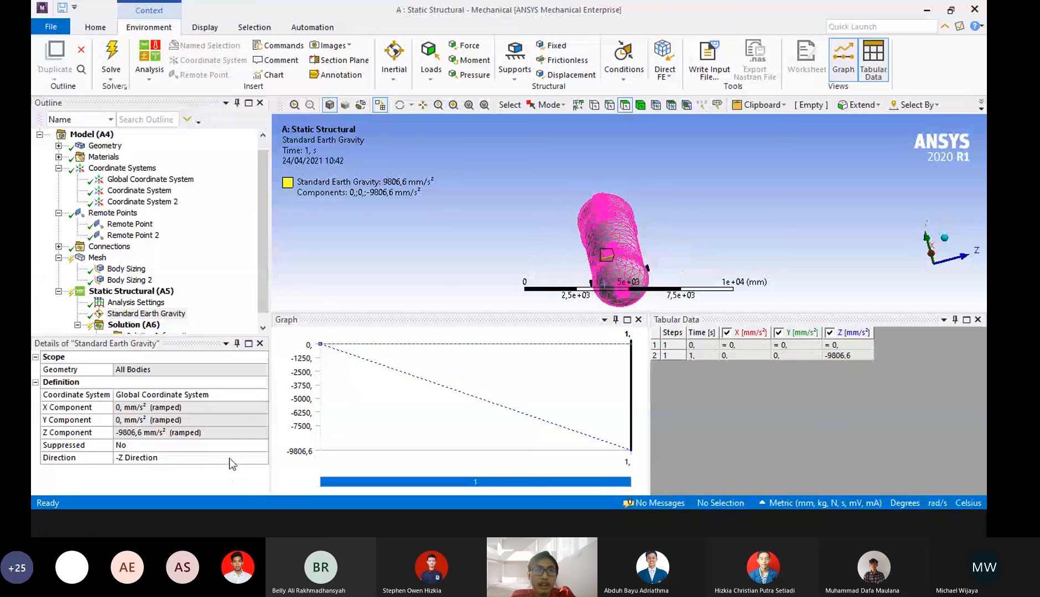
Set the Standard Earth Gravity direction to -Y Direction.
middle_click_drag(454, 226, 450, 214)
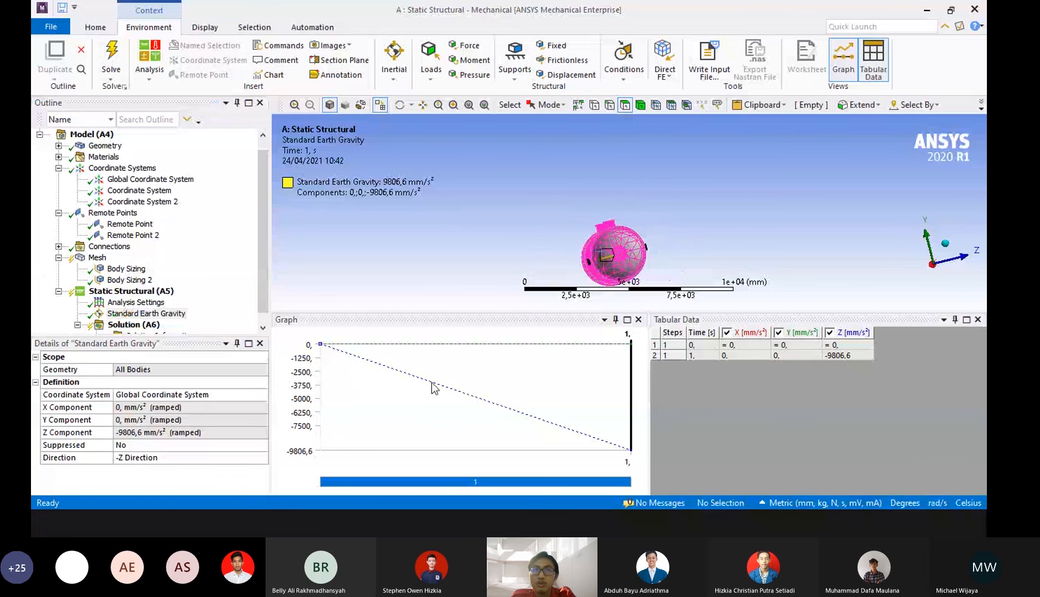
left_click(173, 459)
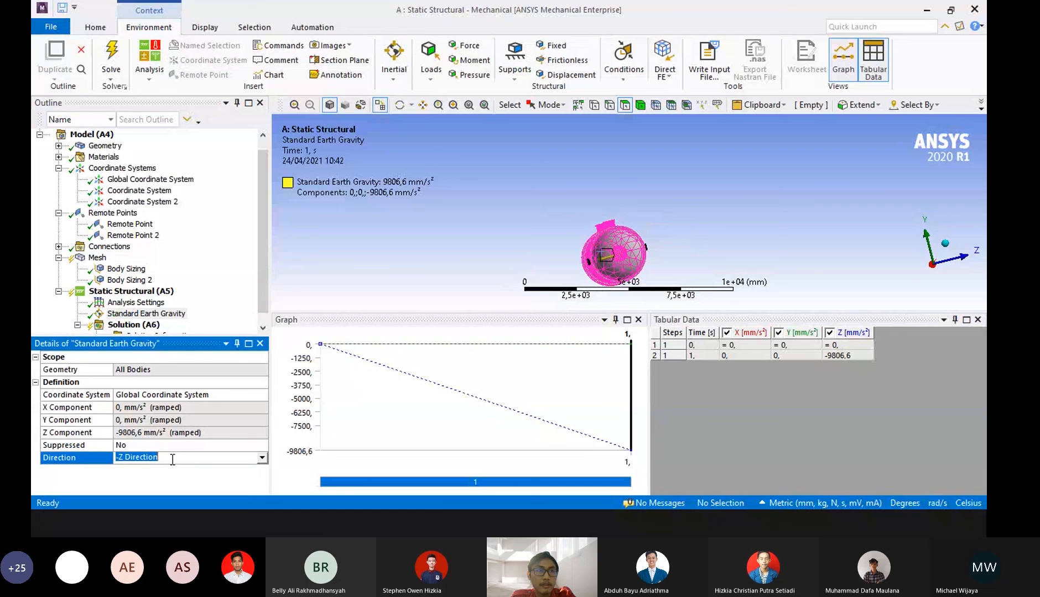
left_click(261, 458)
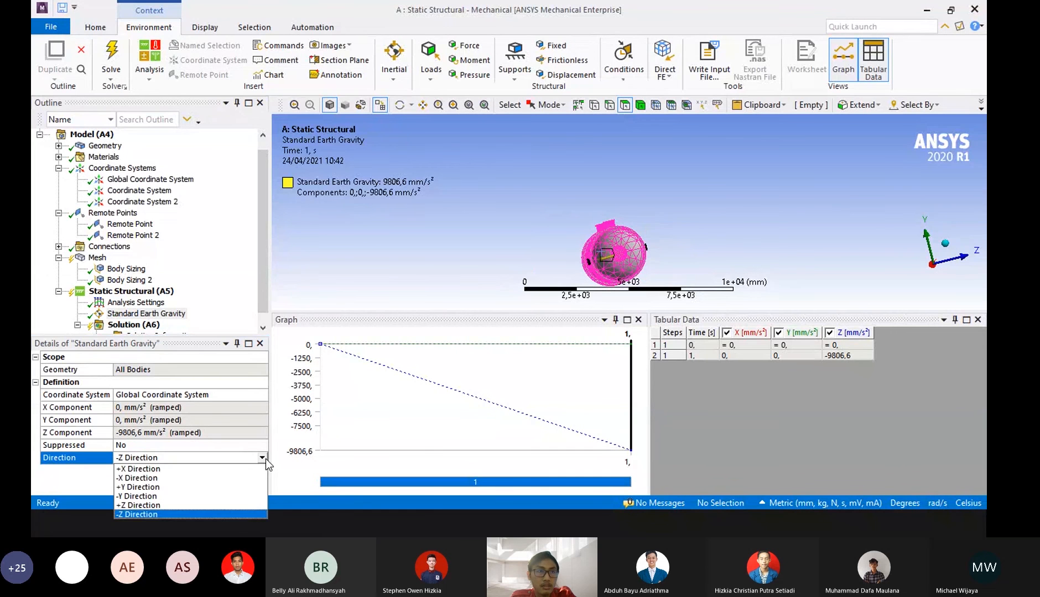
left_click(209, 496)
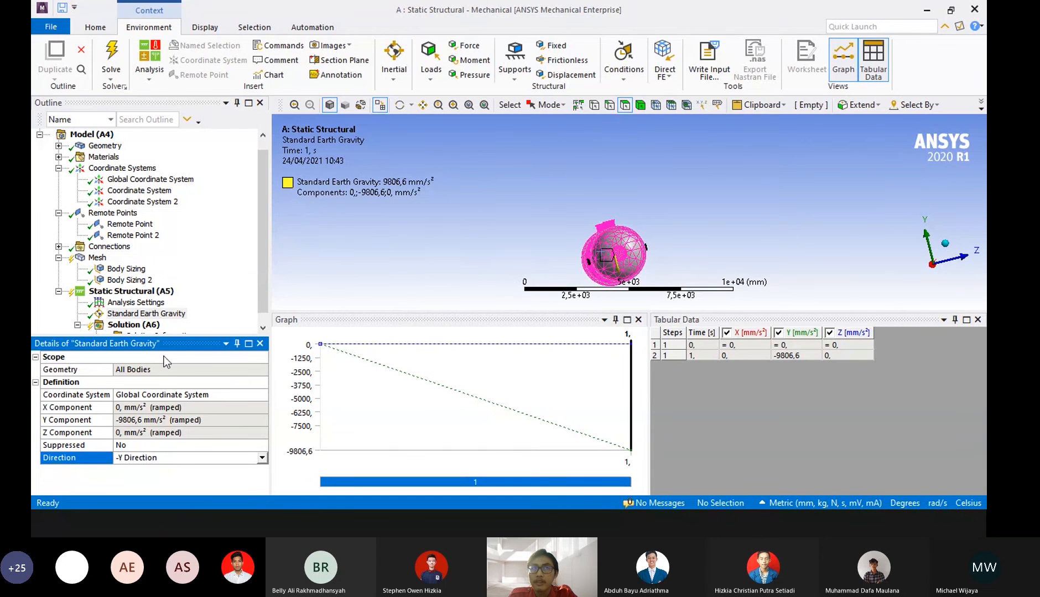
Insert a Remote Displacement support in the static structural analysis.
scroll(152, 315, "down", 1)
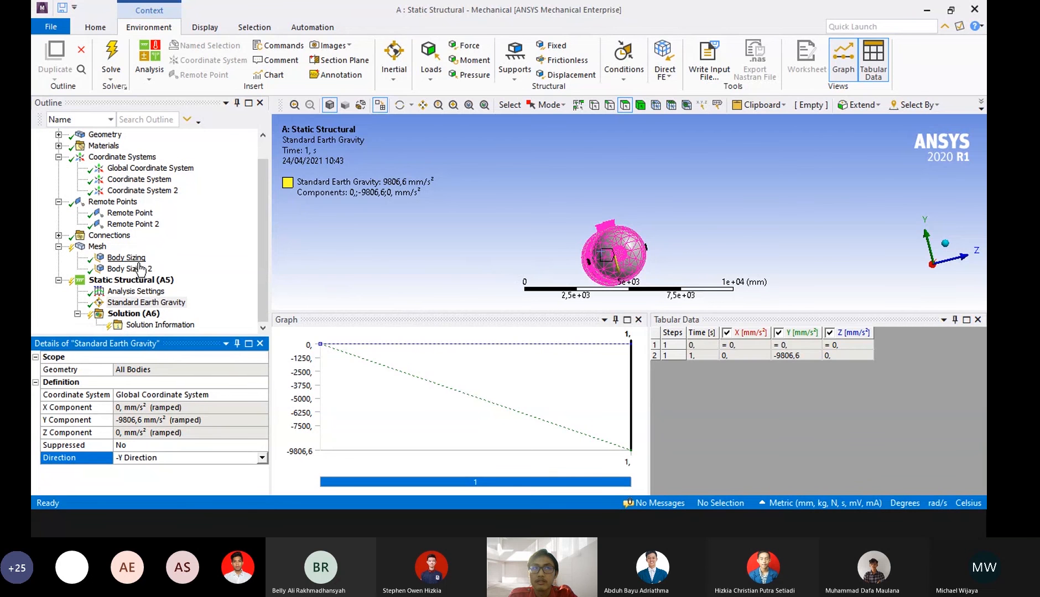
left_click(133, 281)
middle_click_drag(680, 255, 694, 255)
scroll(700, 260, "down", 3)
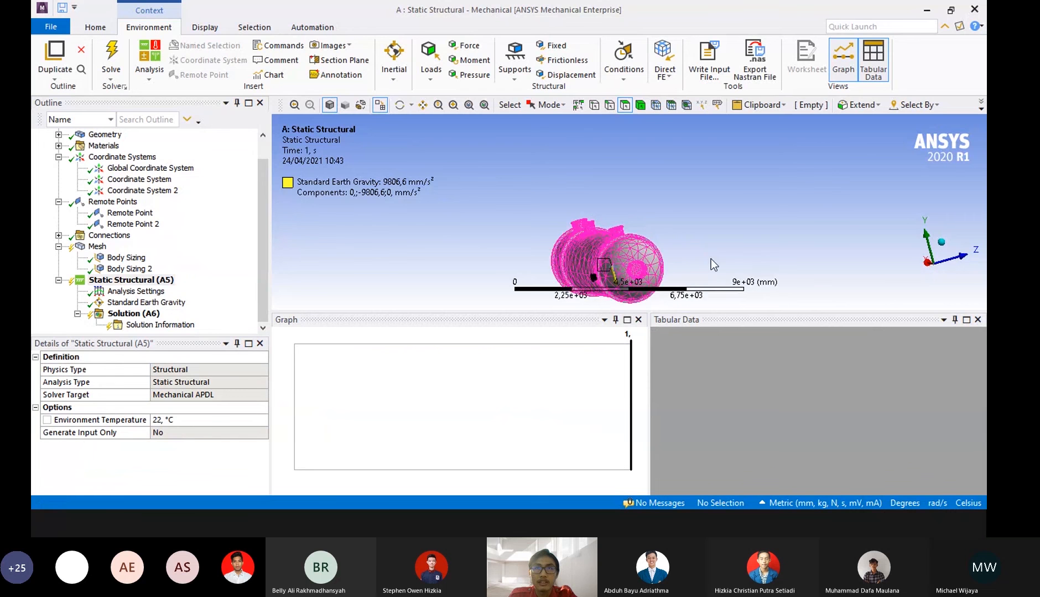
left_click(130, 269)
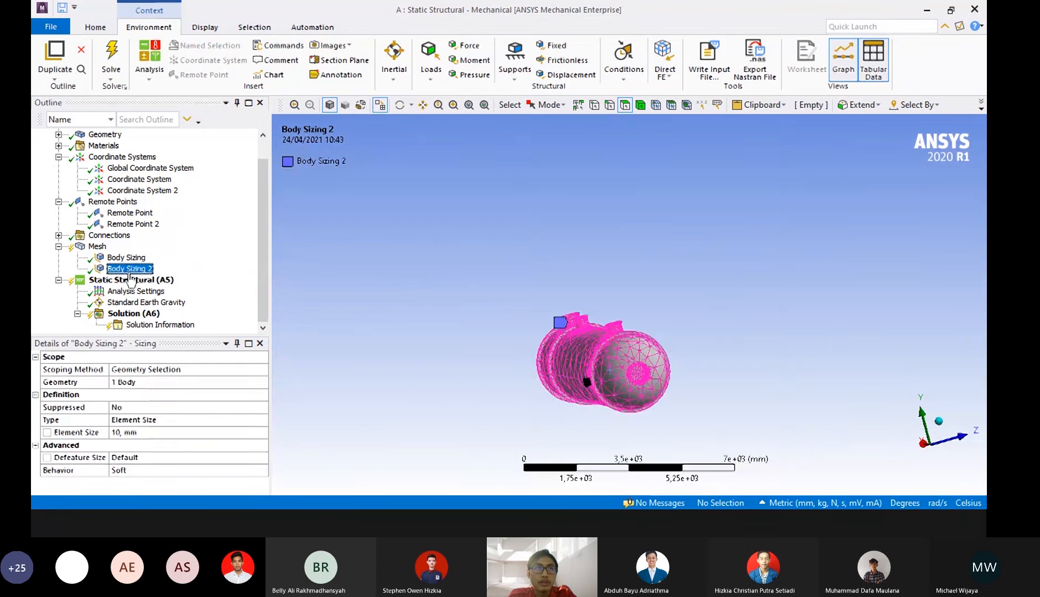
left_click(131, 280)
scroll(658, 232, "up", 5)
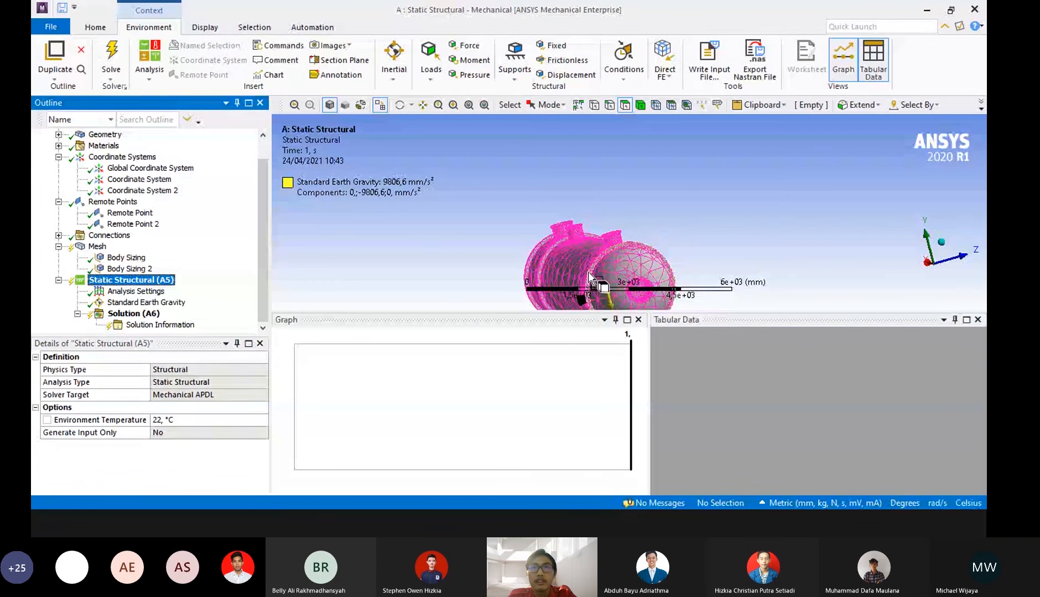
right_click(142, 281)
mouse_move(208, 280)
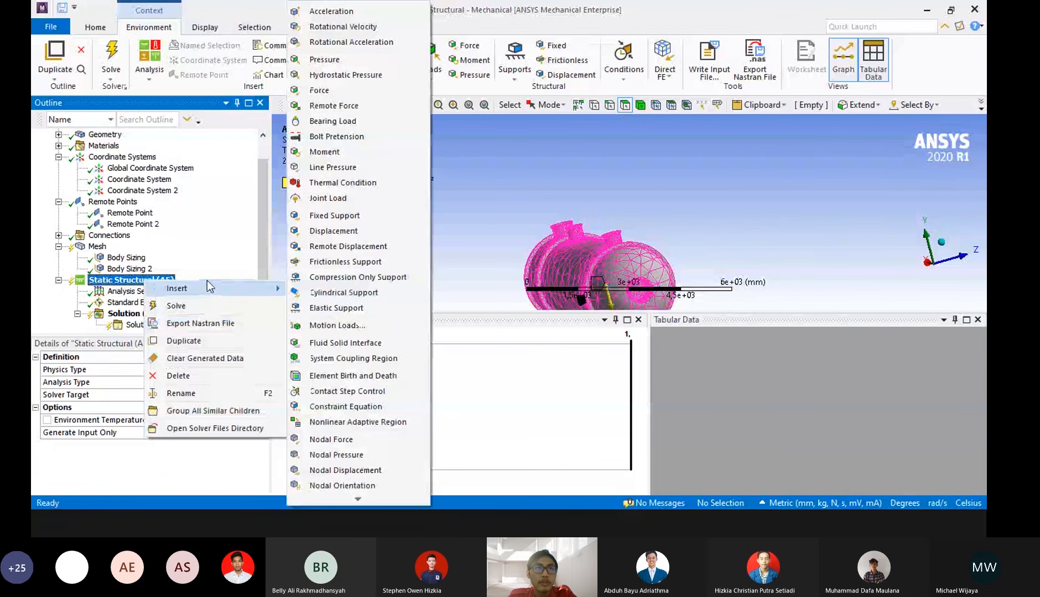
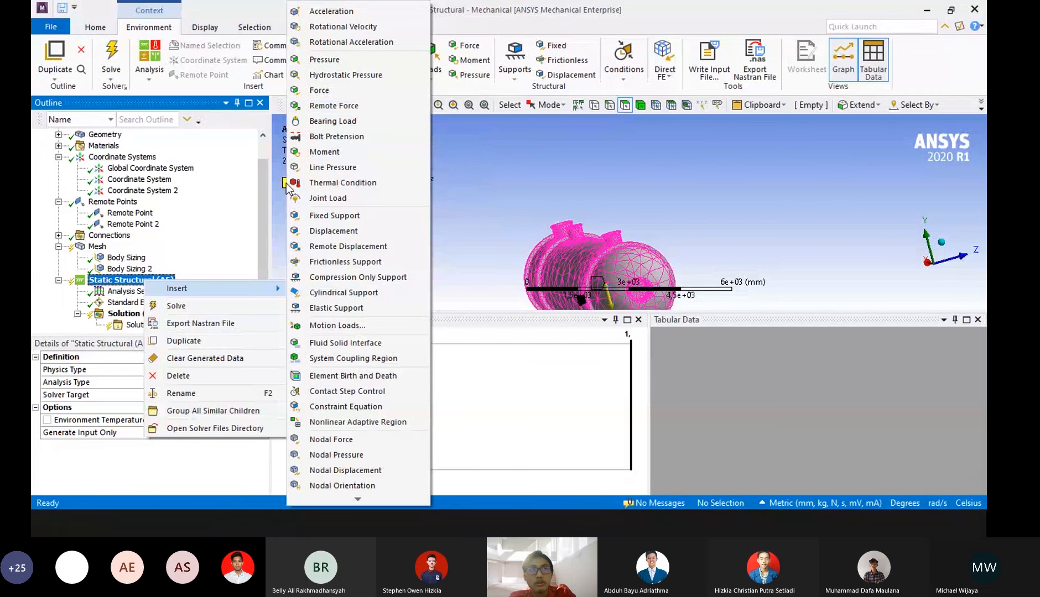
left_click(363, 251)
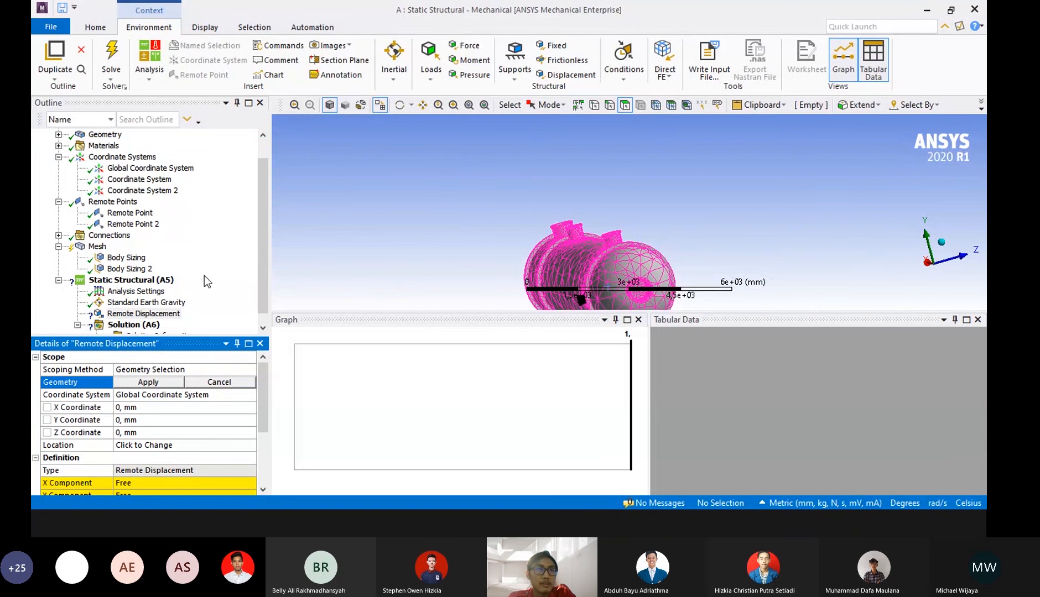
Scope the remote displacement by the Remote Point method to the existing Remote Point and check its location on the vessel.
scroll(203, 281, "down", 1)
left_click(145, 302)
scroll(212, 362, "down", 1)
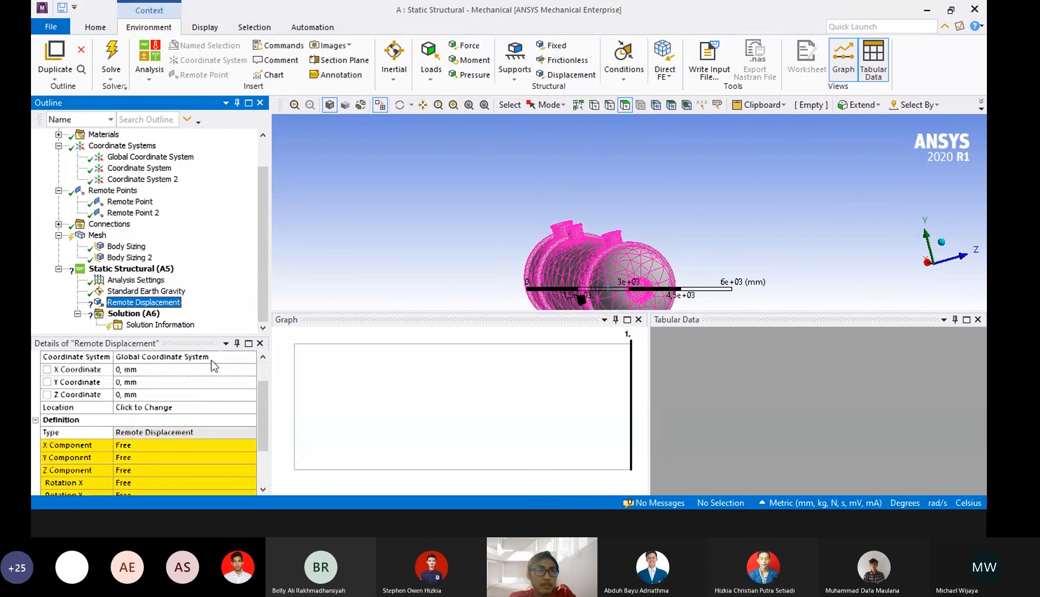
scroll(161, 399, "up", 1)
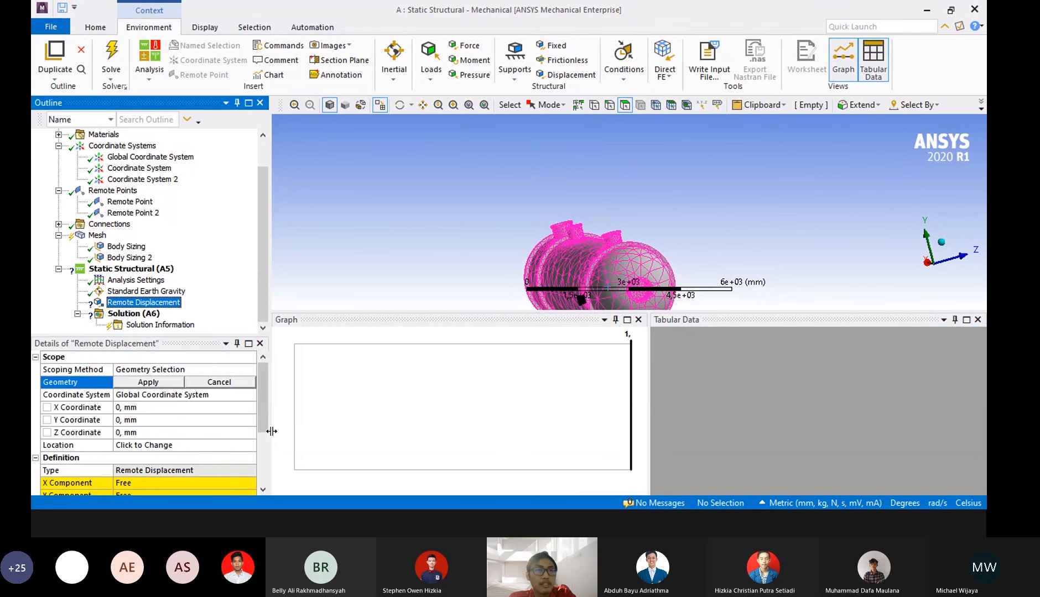
left_click(247, 369)
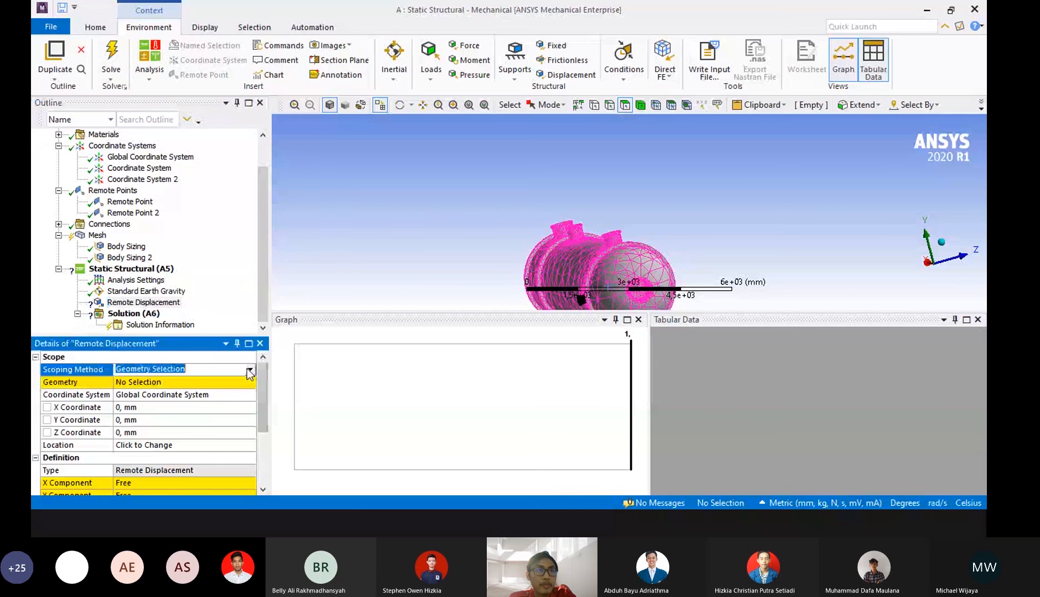
left_click(248, 370)
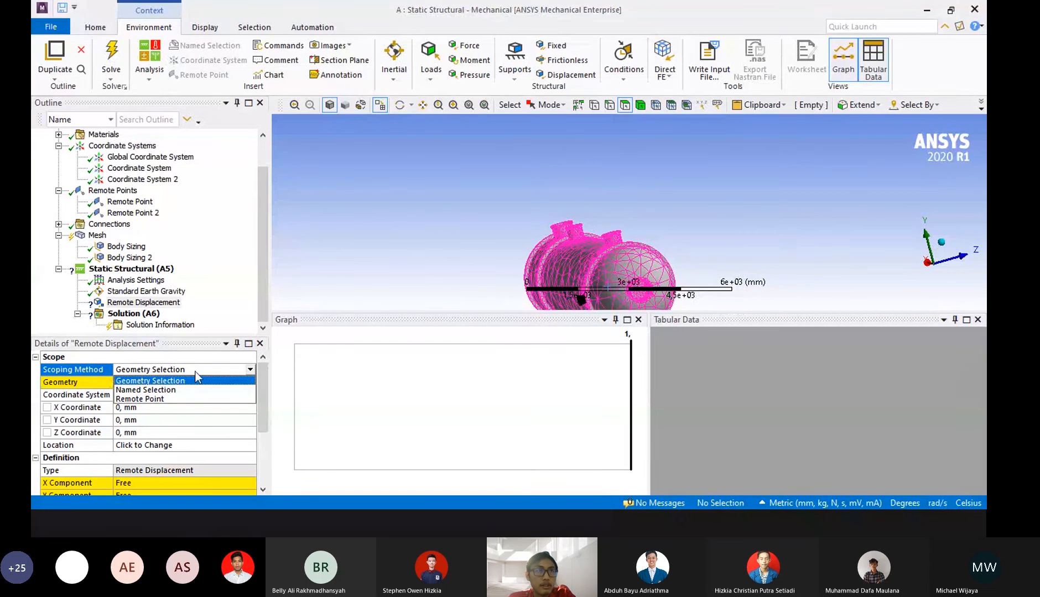
left_click(170, 399)
left_click(246, 381)
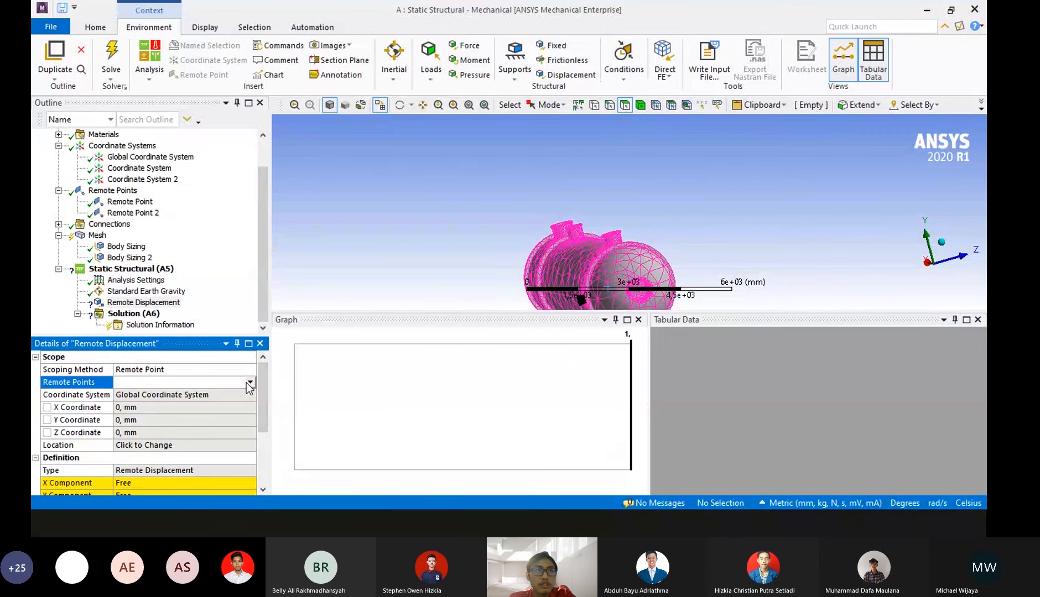
left_click(252, 382)
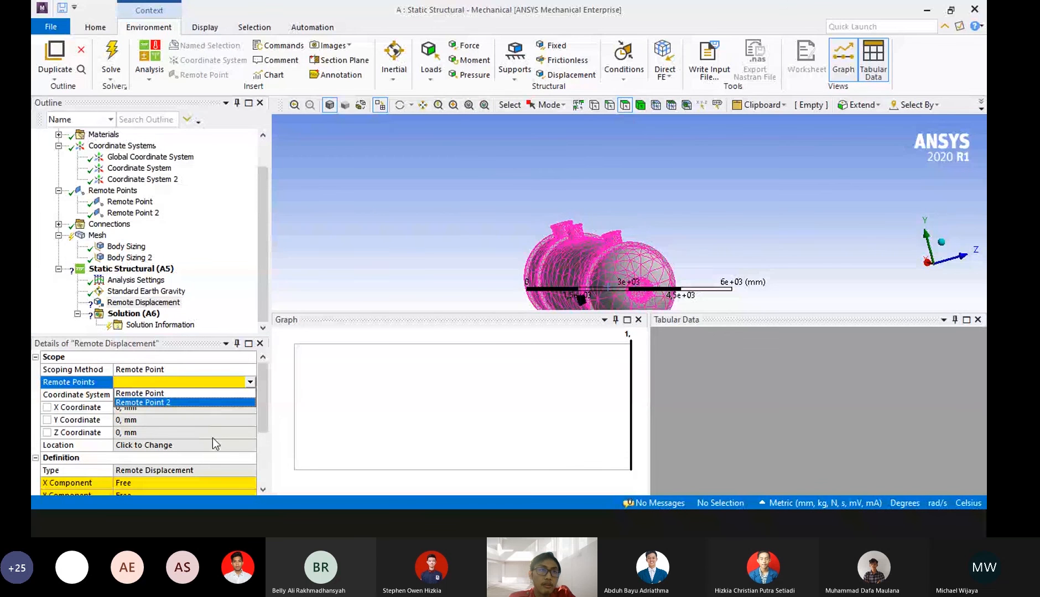
left_click(186, 402)
middle_click_drag(600, 209, 874, 179)
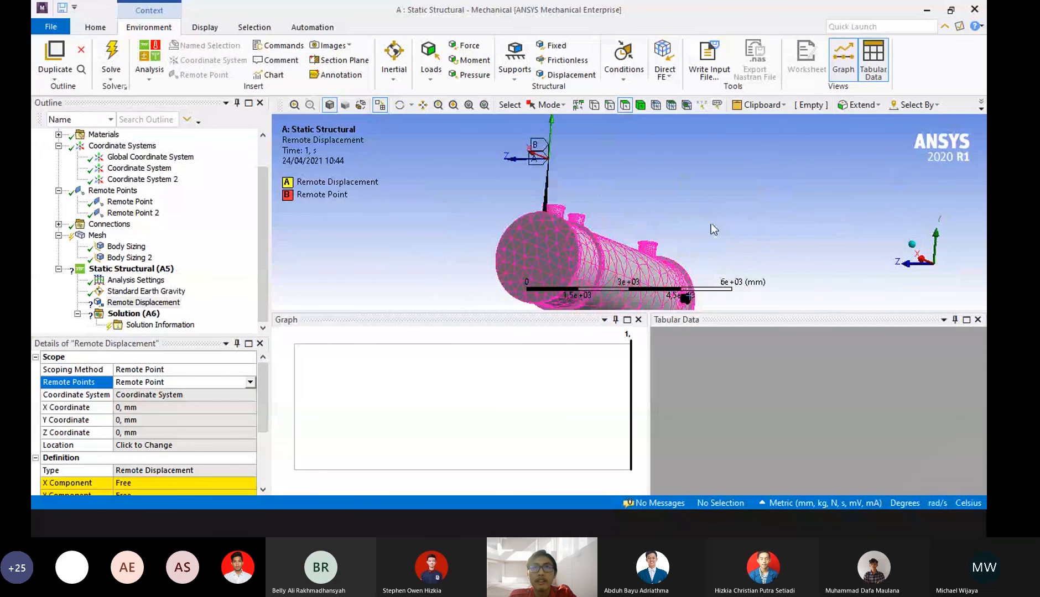
middle_click_drag(596, 188, 521, 191)
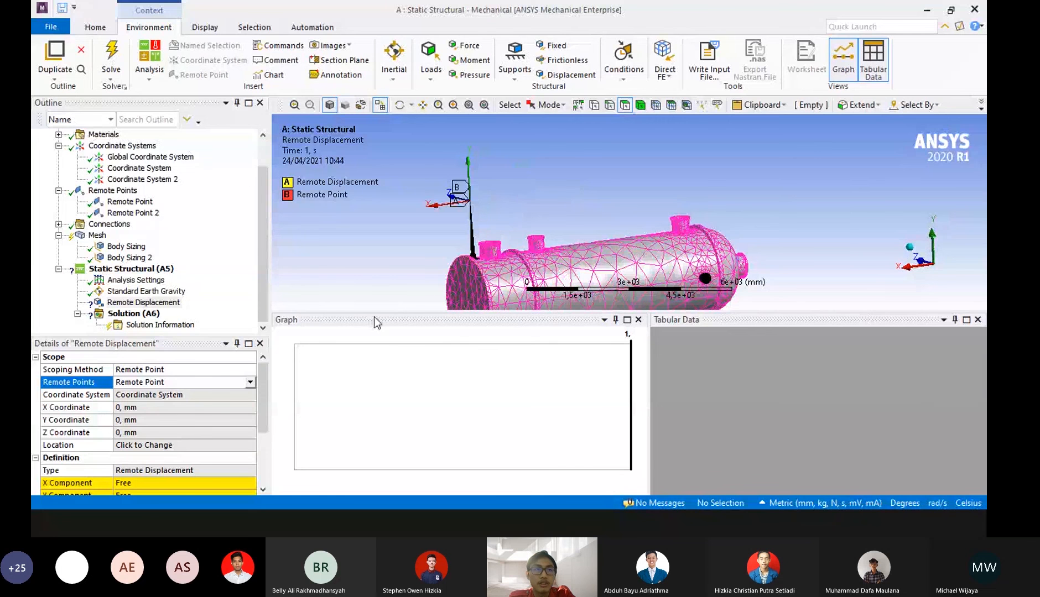
Fix the remote displacement's translations by setting its X, Y and Z components to 0 mm.
left_click(211, 393)
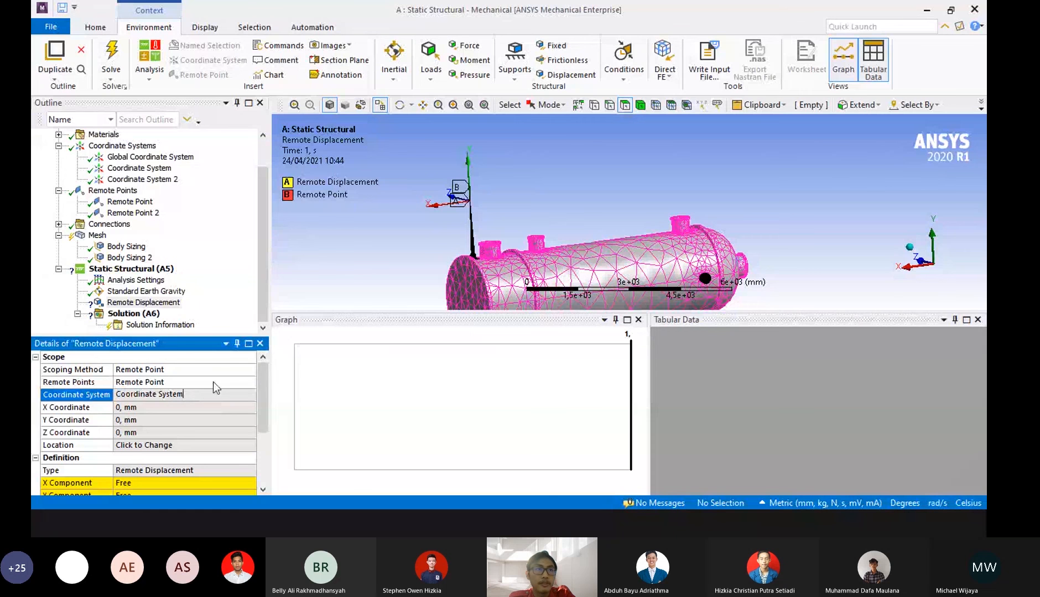
left_click_drag(259, 396, 255, 433)
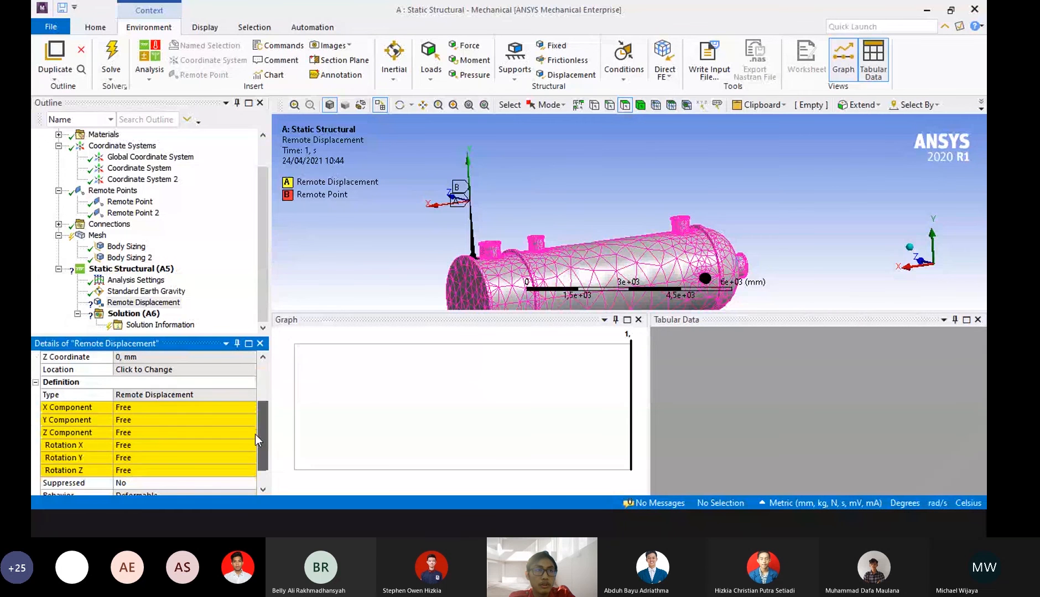
left_click(168, 408)
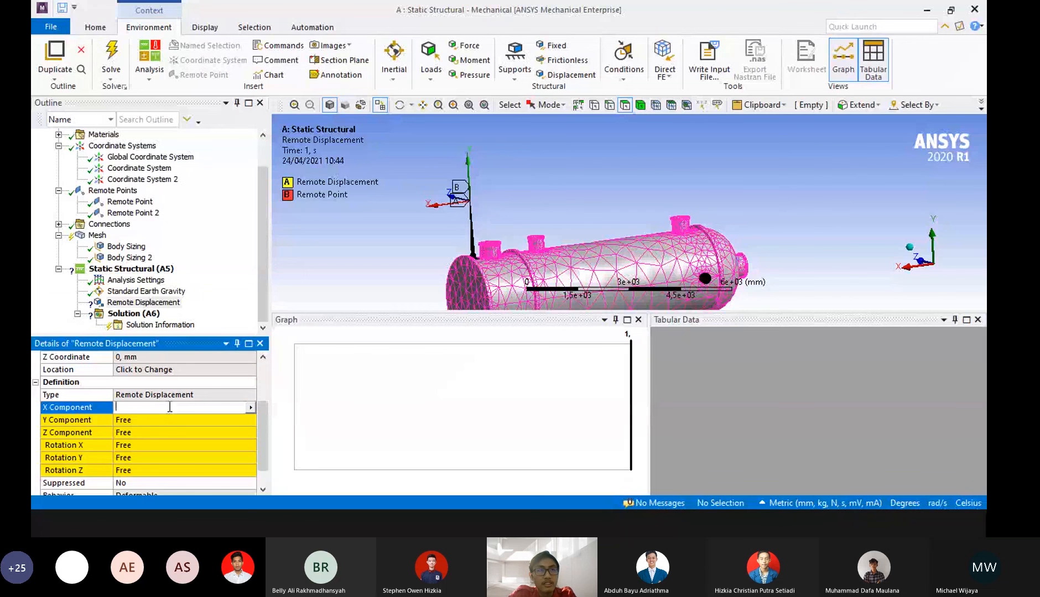
type("0")
key("Return")
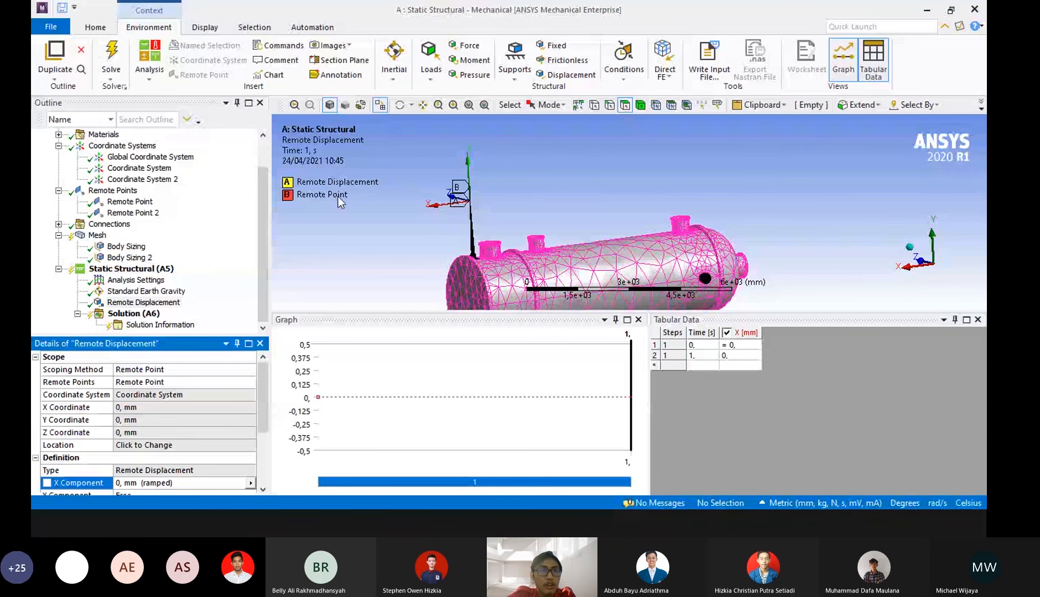
scroll(143, 398, "down", 3)
left_click(143, 394)
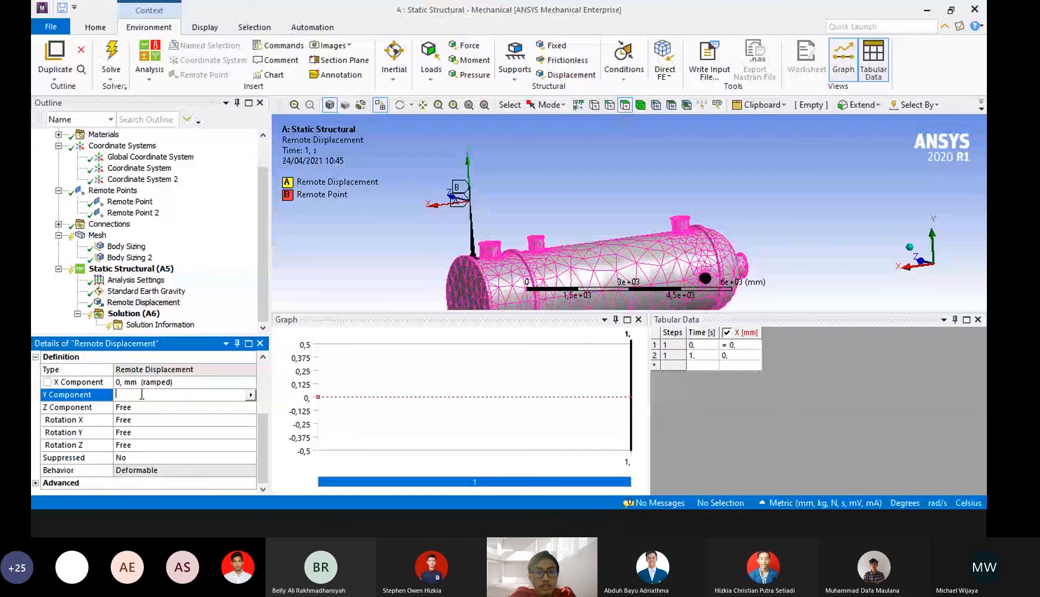
type("0")
key("Return")
scroll(142, 397, "down", 3)
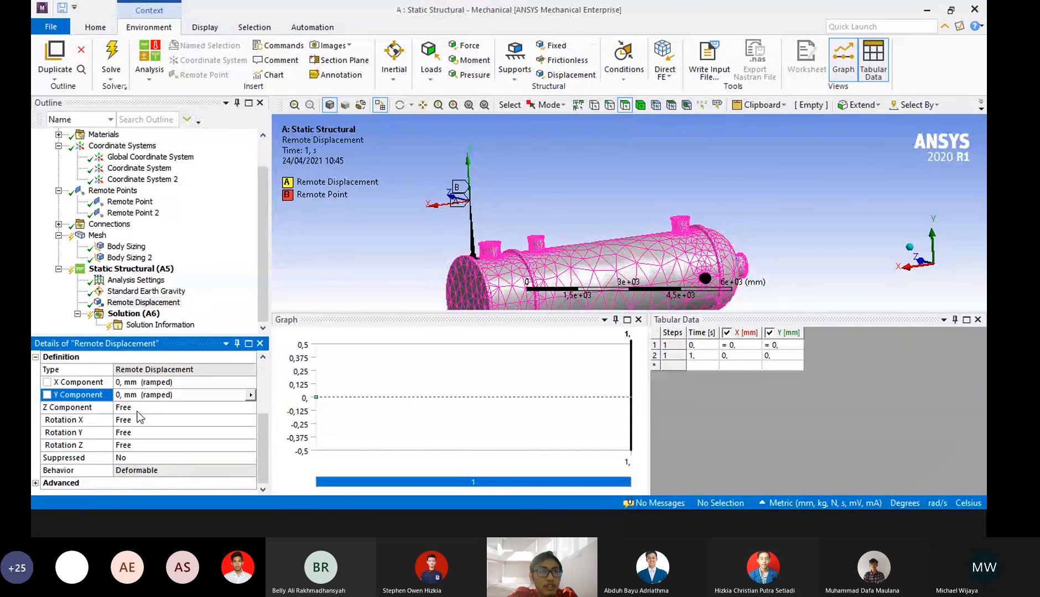
left_click(142, 407)
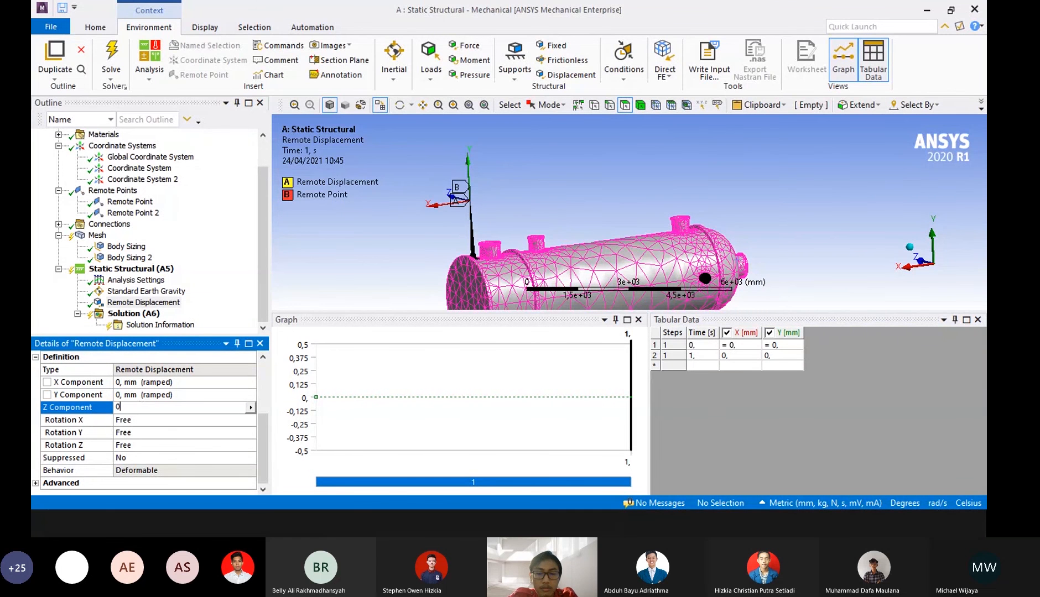
type("0")
key("Return")
Fix the remote displacement's rotations by setting Rotation X, Y and Z to 0°.
scroll(141, 406, "down", 3)
left_click(132, 427)
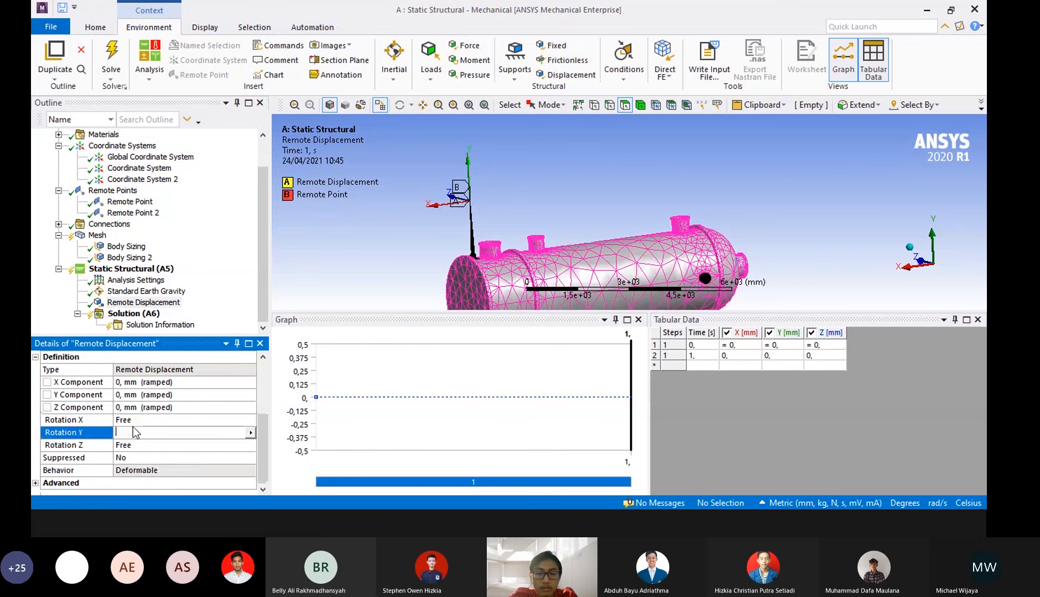
left_click(142, 420)
type("0")
key("Return")
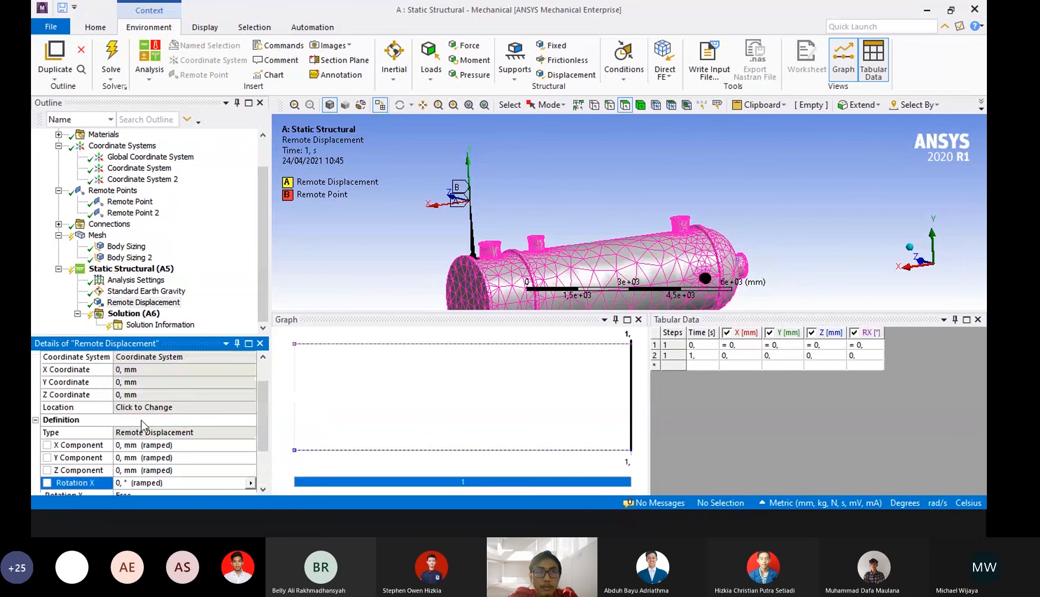
scroll(142, 420, "down", 3)
left_click(141, 433)
type("0")
key("Return")
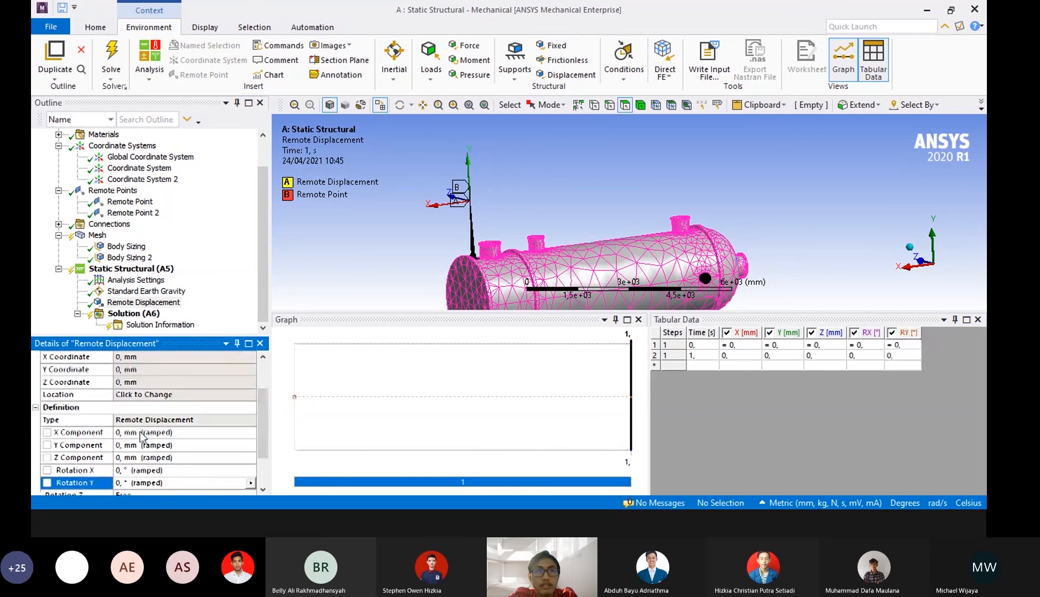
scroll(157, 447, "down", 3)
left_click(157, 447)
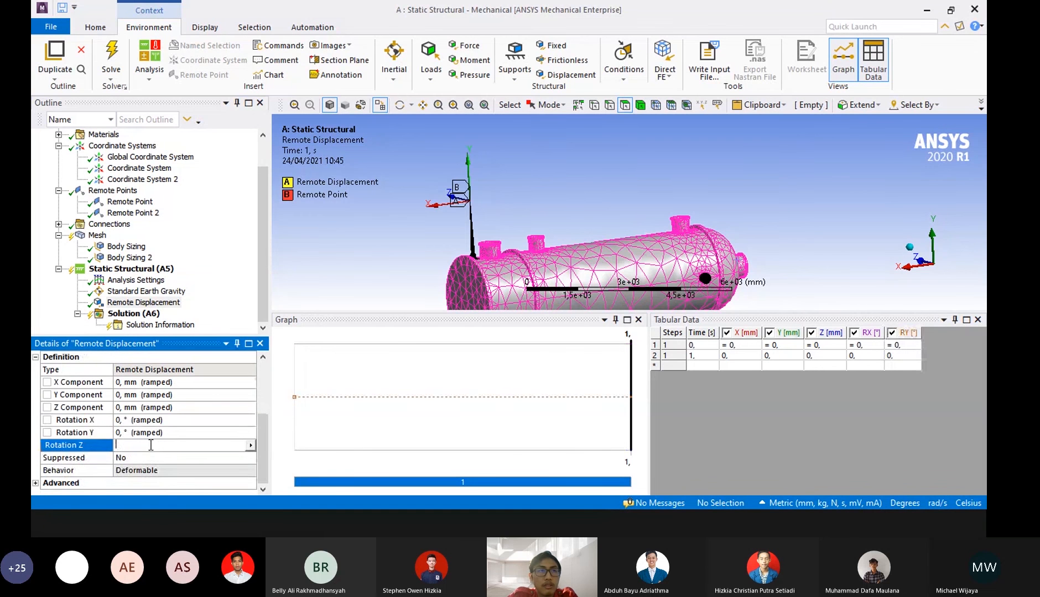
type("0")
key("Return")
scroll(151, 446, "down", 3)
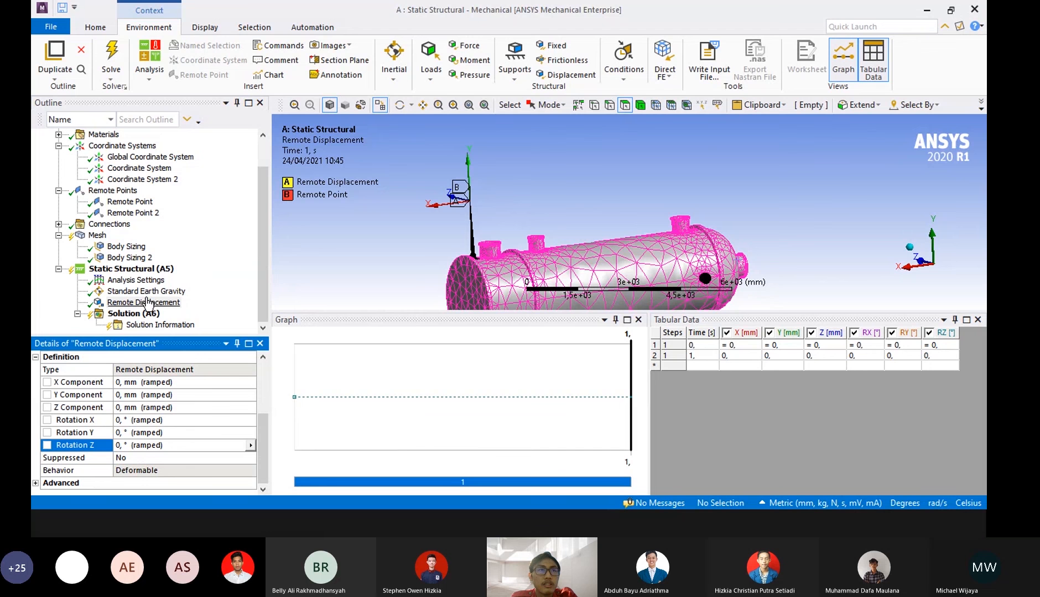
Insert a second Remote Displacement in the static structural analysis and bring the vessel's other end into view.
left_click(131, 269)
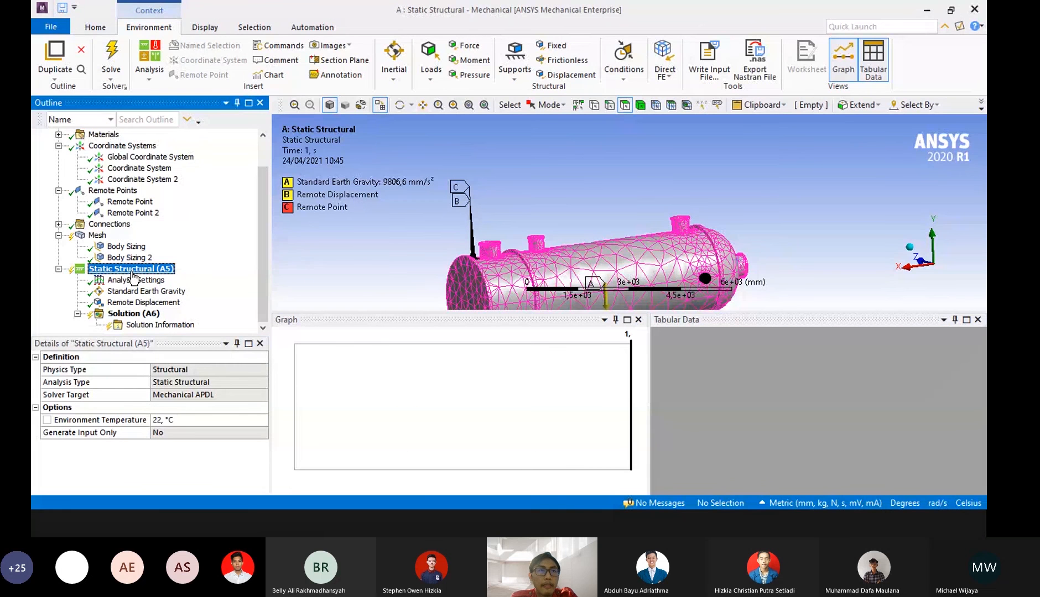
right_click(133, 275)
mouse_move(189, 282)
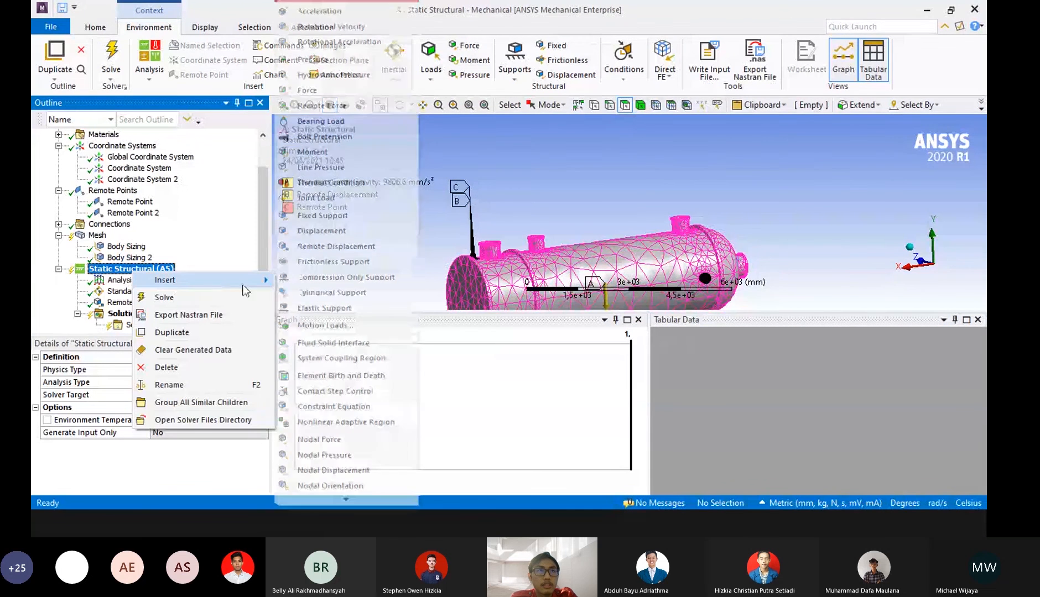
left_click(331, 246)
middle_click_drag(714, 235, 620, 237)
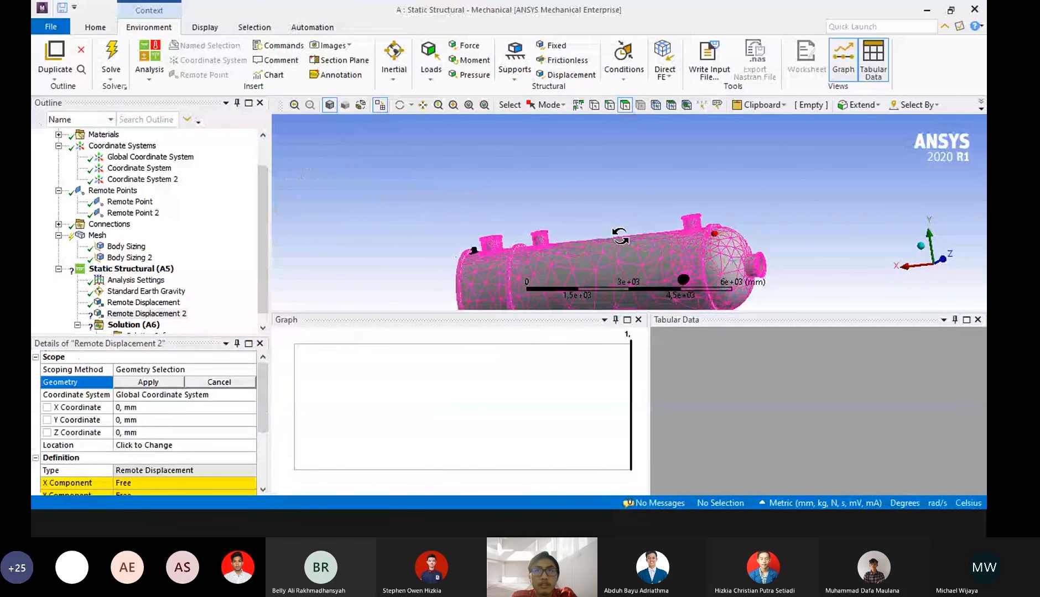
Scope the second remote displacement by the Remote Point method to Remote Point 2.
left_click(156, 380)
left_click(189, 369)
left_click(250, 369)
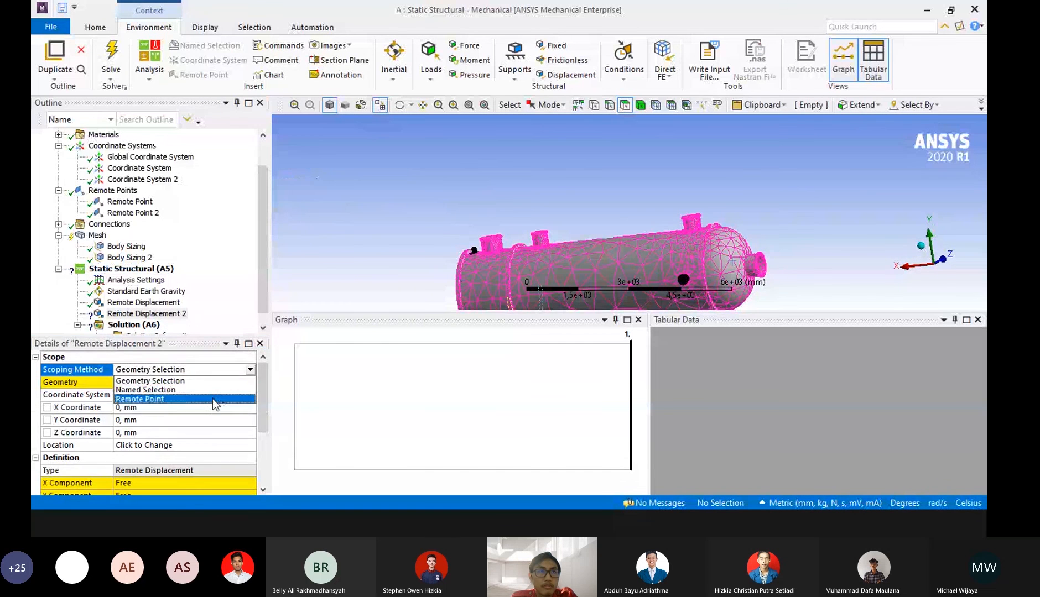
left_click(221, 401)
left_click(243, 382)
left_click(251, 382)
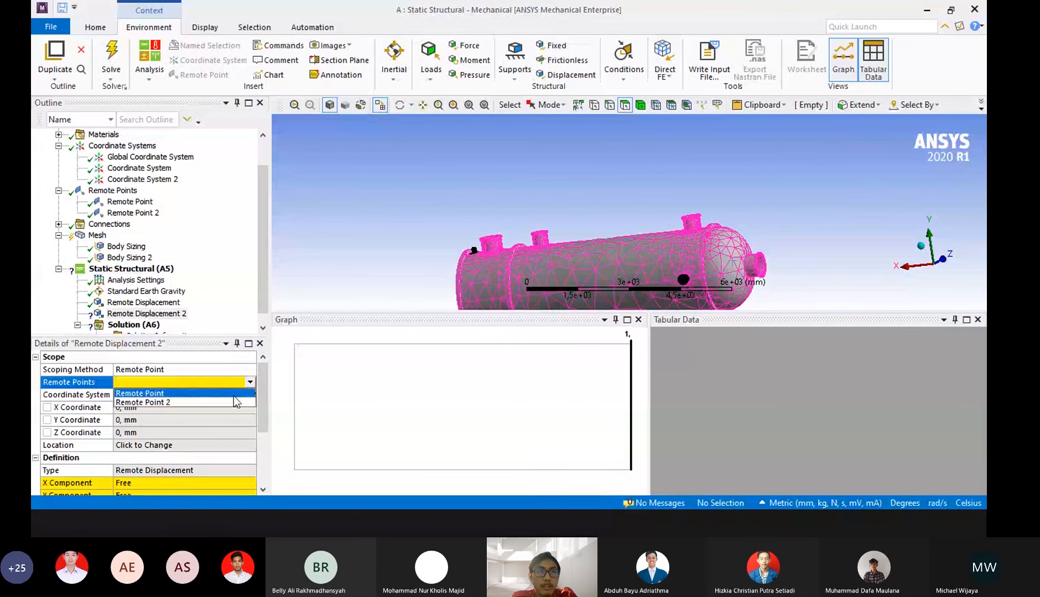
left_click(232, 403)
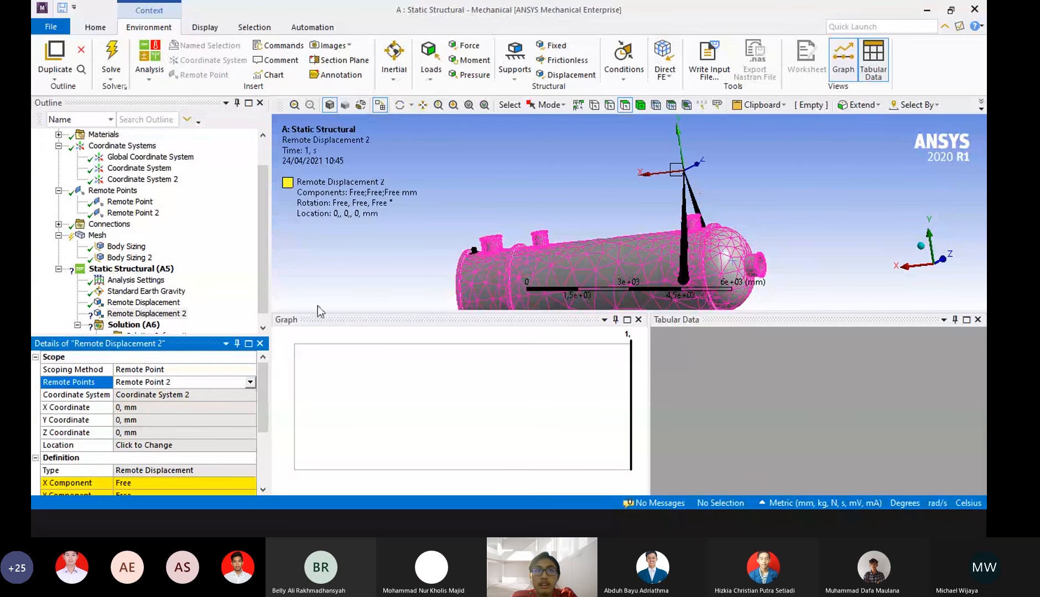
Fix the second remote displacement's translations by setting its X, Y and Z components to 0 mm.
scroll(261, 387, "down", 2)
left_click(161, 432)
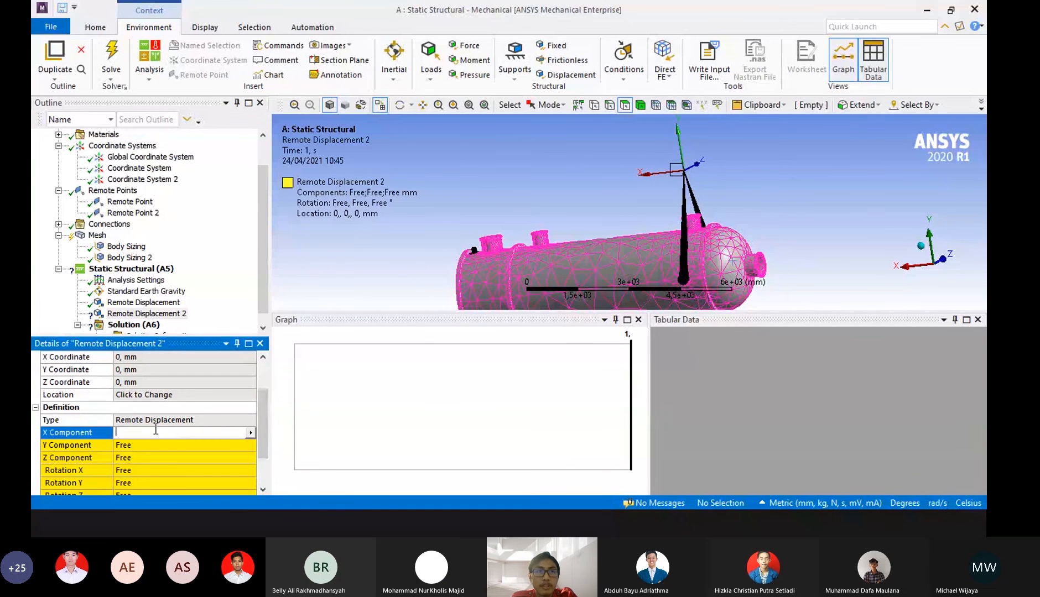
type("0")
key("Return")
scroll(158, 423, "down", 3)
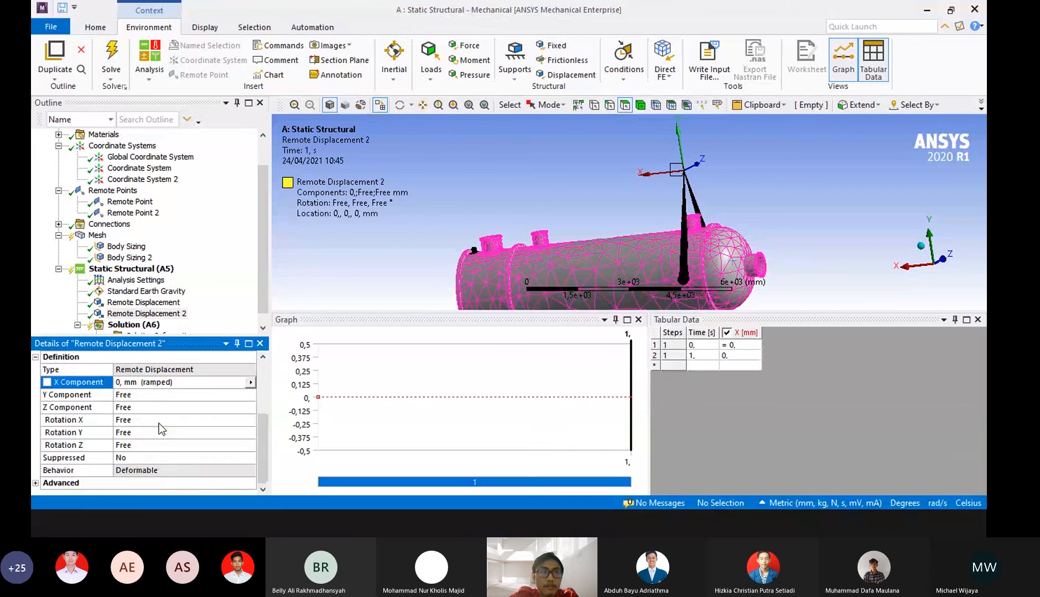
left_click(158, 395)
type("0")
key("Return")
scroll(149, 409, "down", 3)
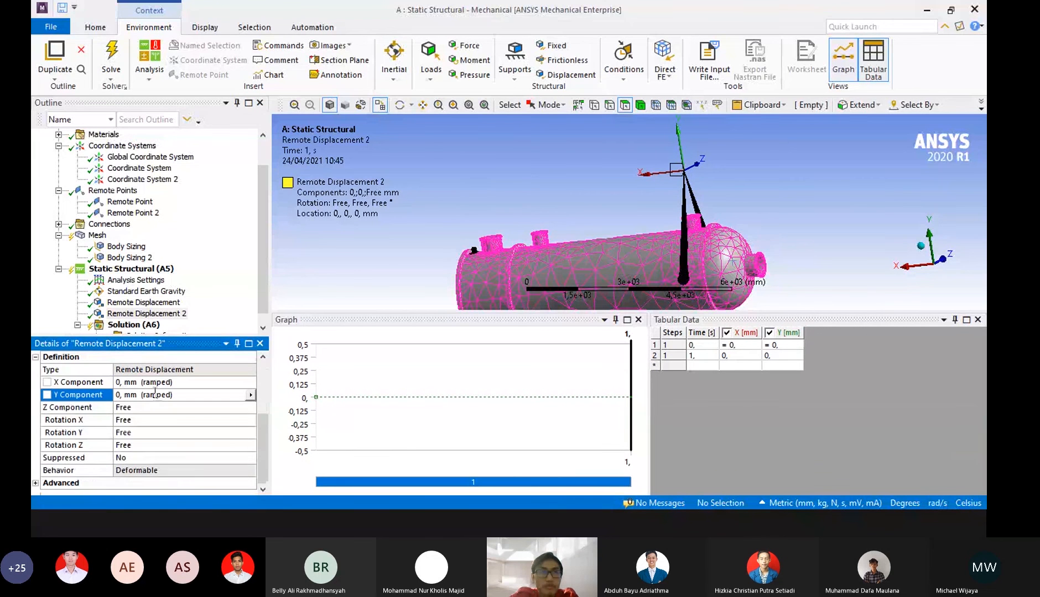
left_click(147, 407)
type("0")
key("Return")
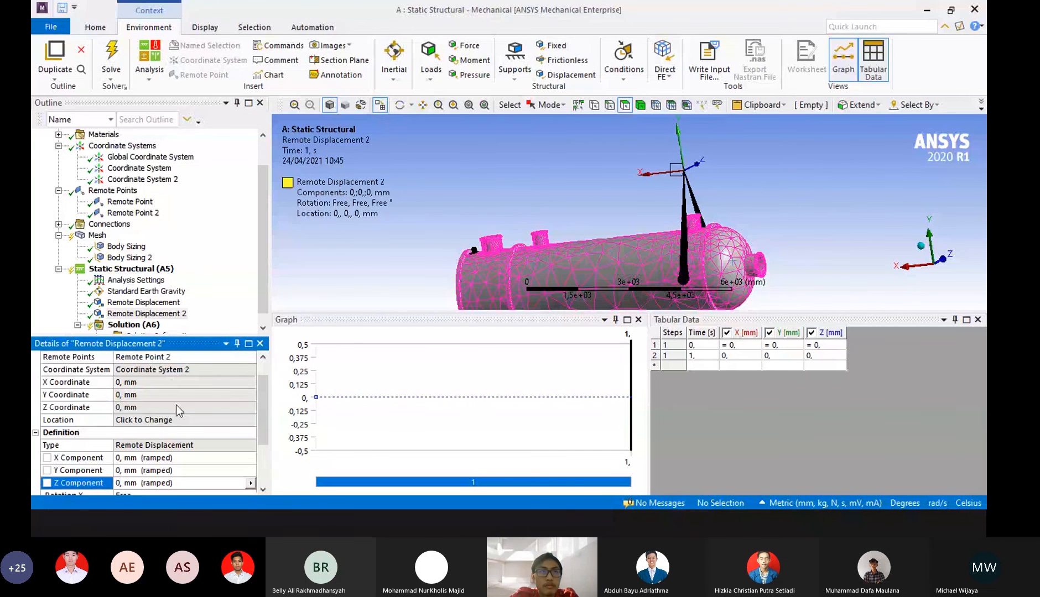
Fix the second remote displacement's rotations by setting Rotation X, Y and Z to 0°.
scroll(175, 420, "down", 3)
left_click(162, 422)
type("0")
key("Return")
scroll(159, 427, "down", 2)
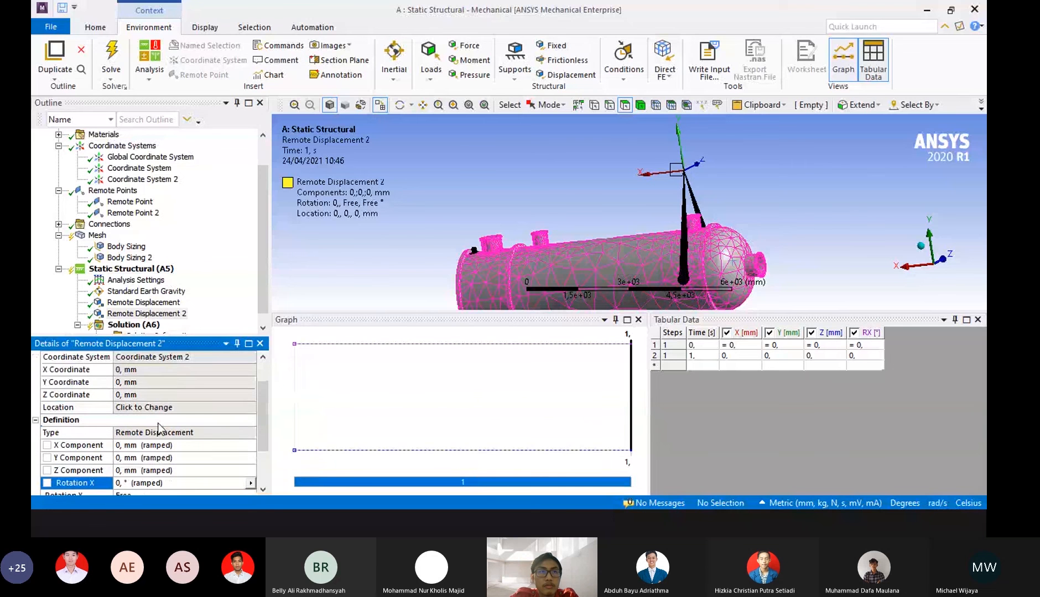
scroll(159, 429, "down", 2)
left_click(147, 432)
type("0")
key("Return")
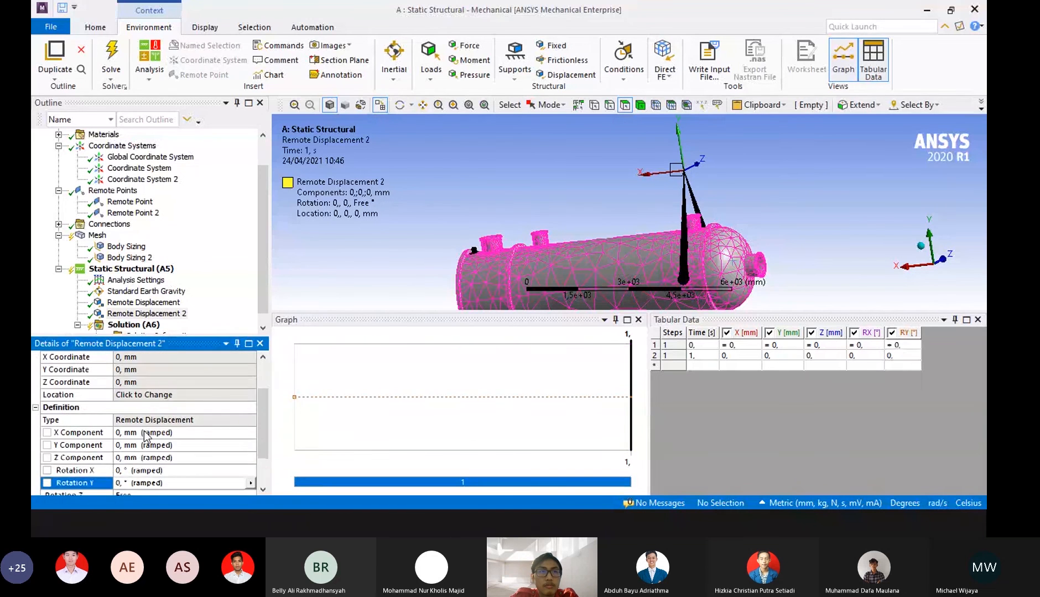
scroll(145, 430, "down", 3)
left_click(135, 446)
type("0")
key("Return")
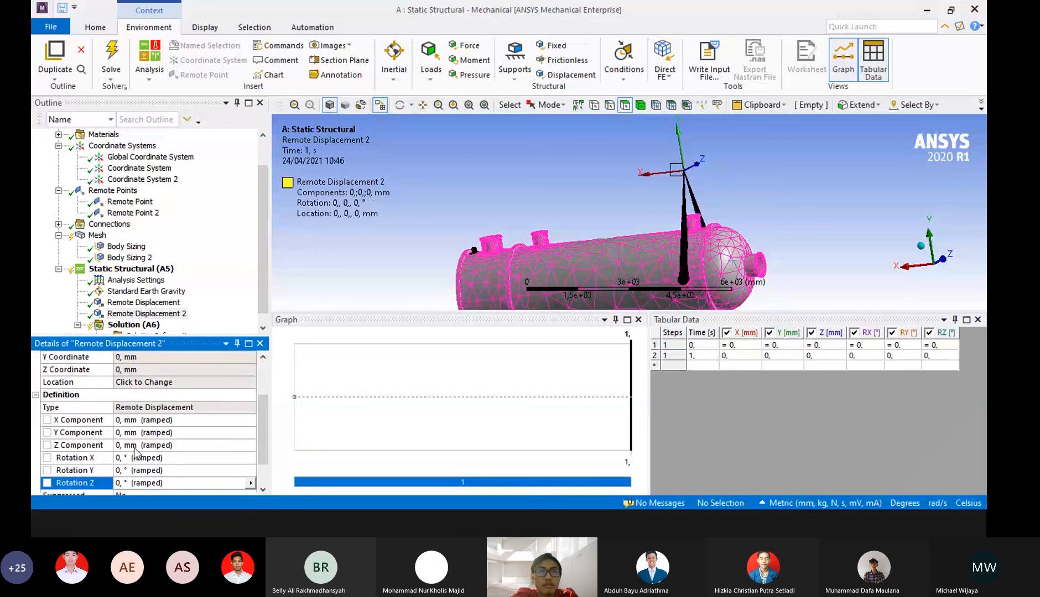
scroll(135, 449, "down", 3)
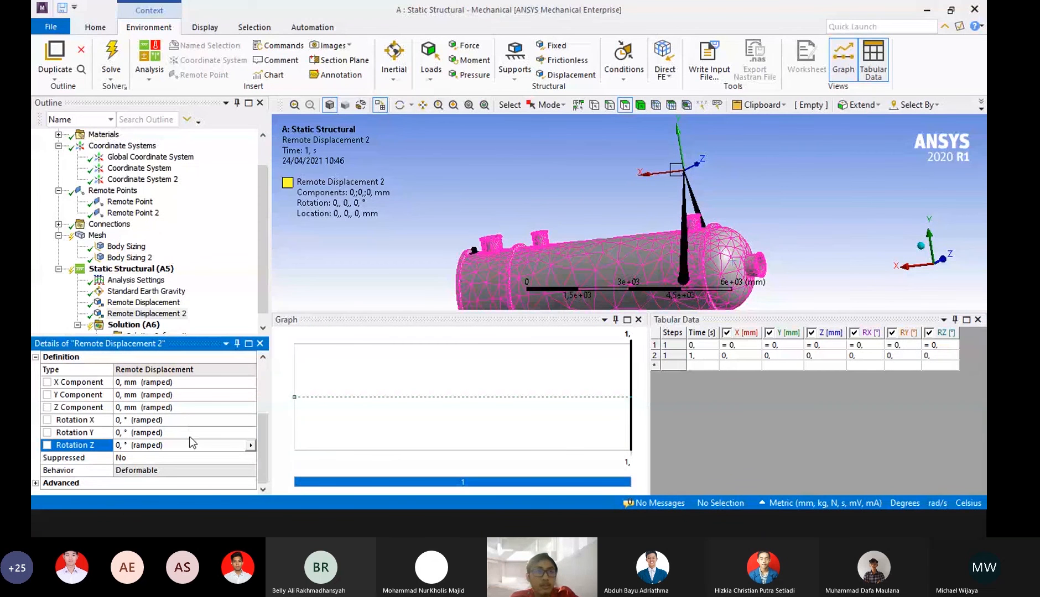
scroll(190, 443, "up", 3)
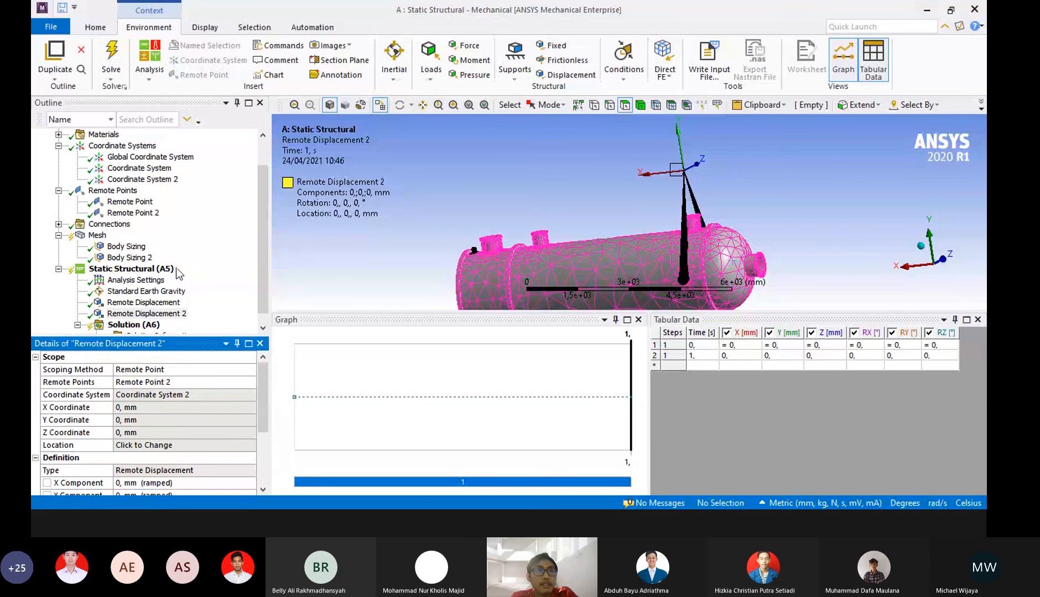
left_click(227, 285)
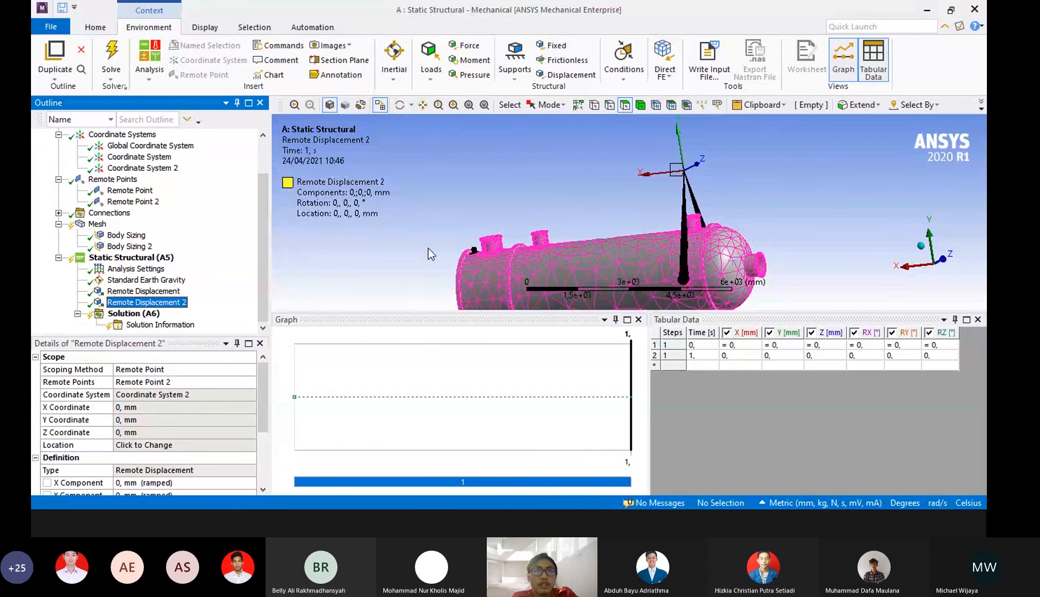
middle_click_drag(423, 257, 425, 261)
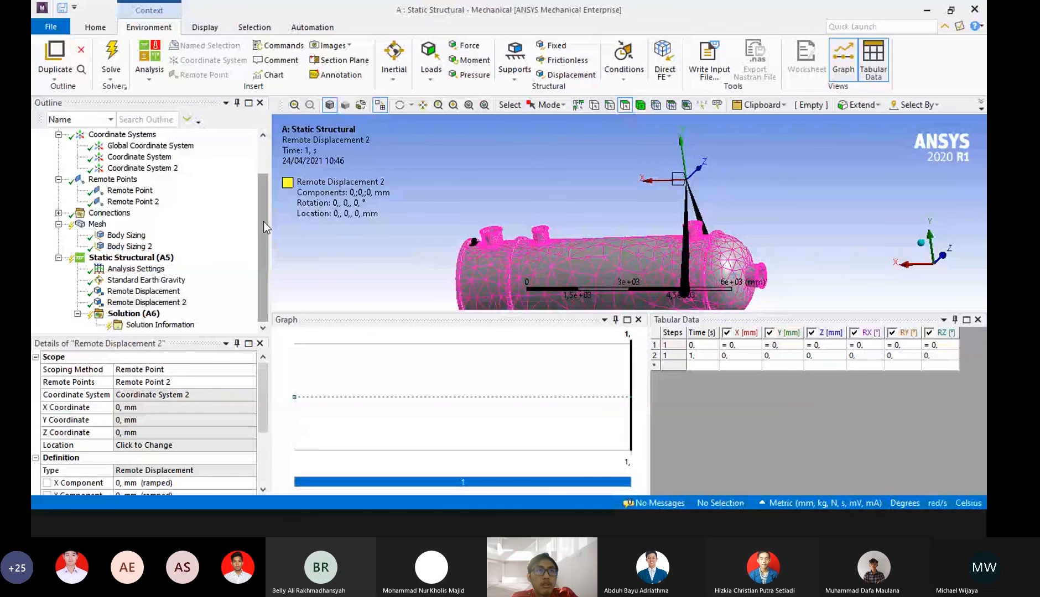
left_click_drag(263, 222, 262, 316)
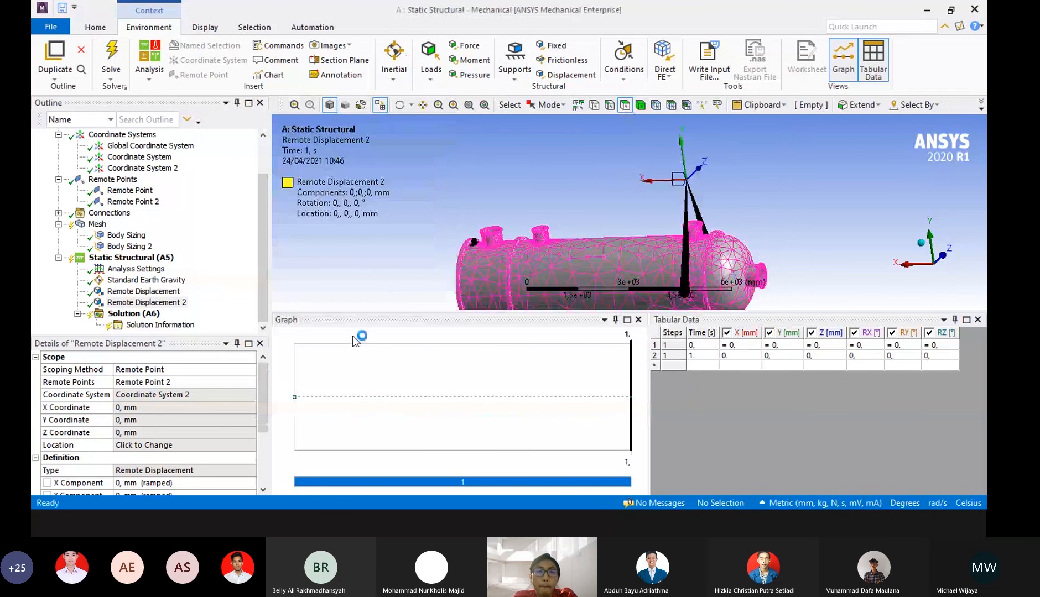
left_click(263, 262)
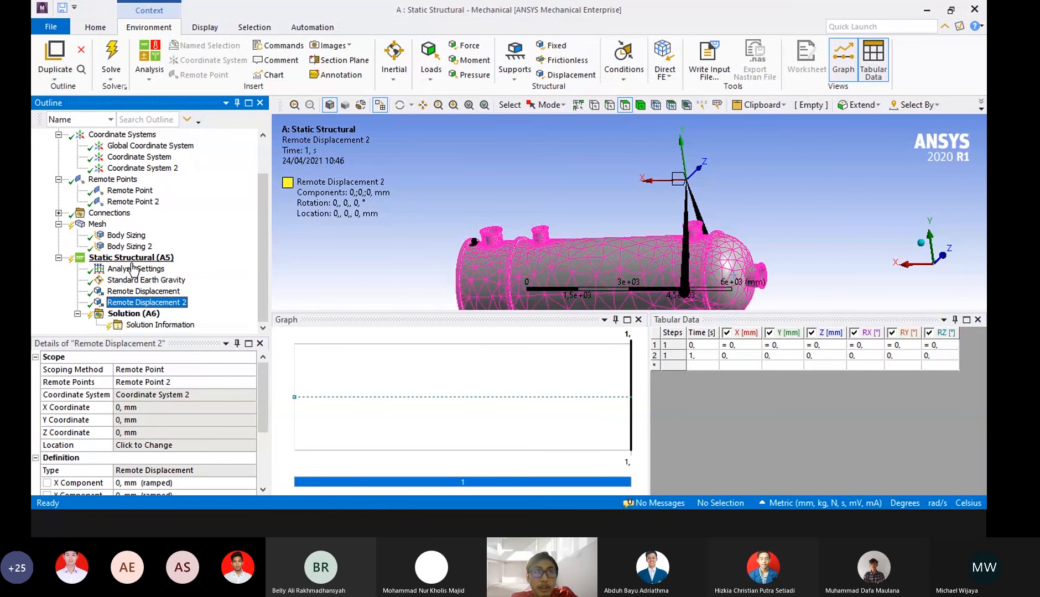
Insert a Total Deformation result under the static structural solution.
left_click(138, 317)
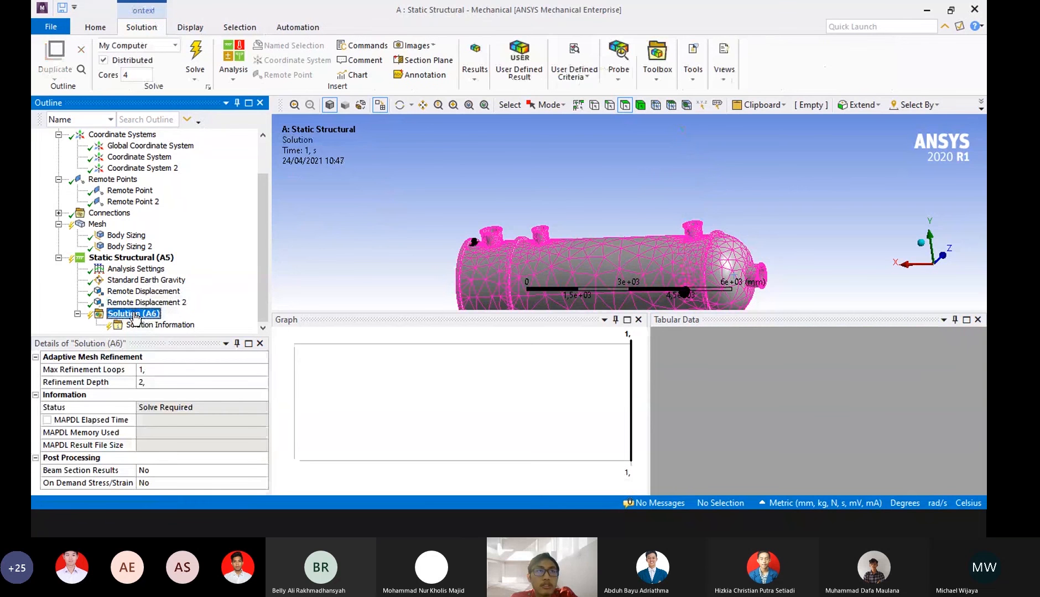
right_click(135, 317)
mouse_move(166, 321)
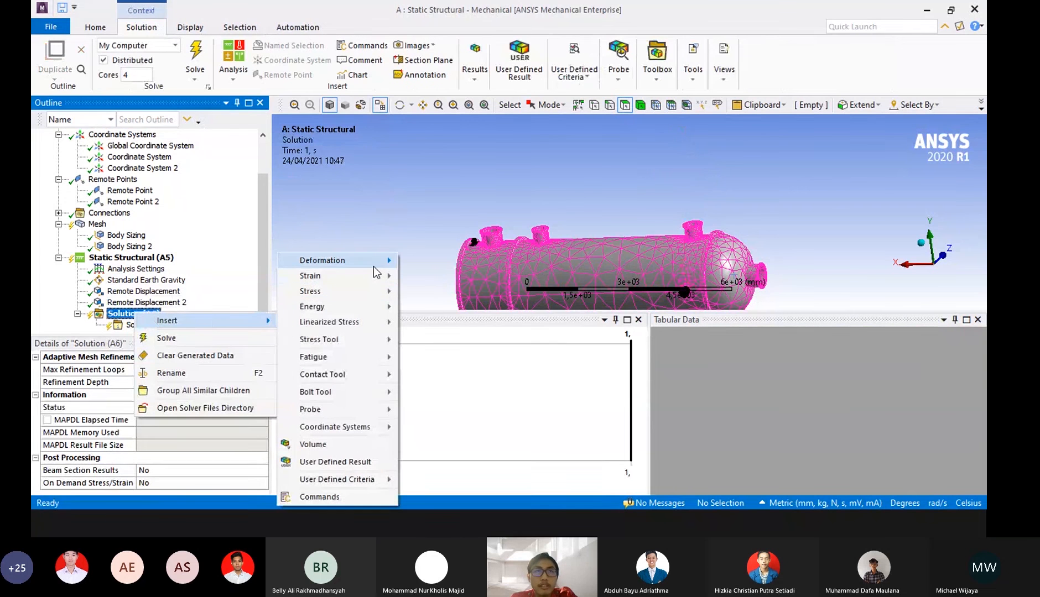
right_click(113, 314)
mouse_move(146, 322)
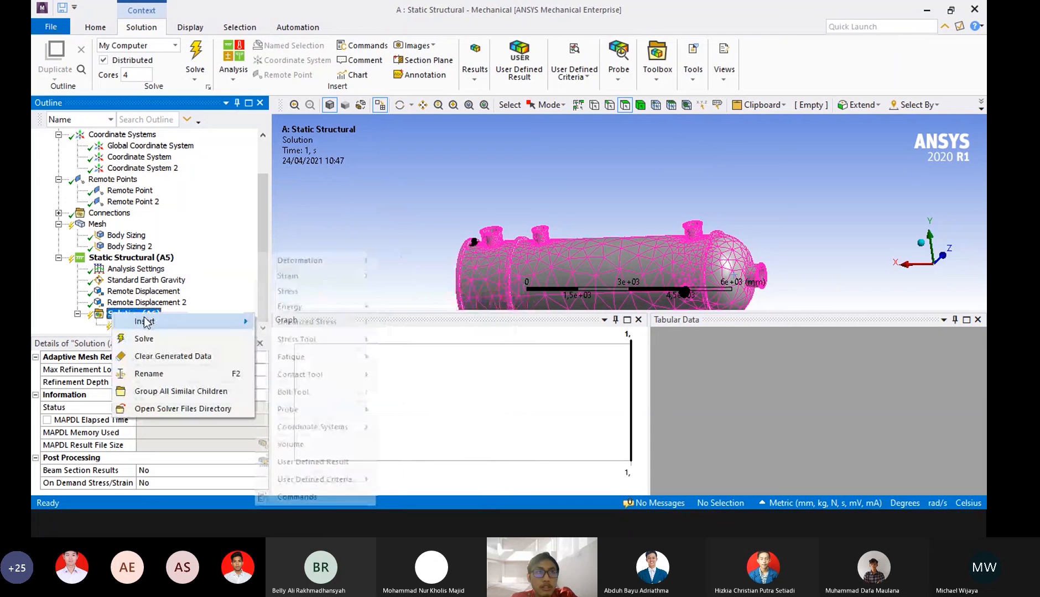
left_click(336, 265)
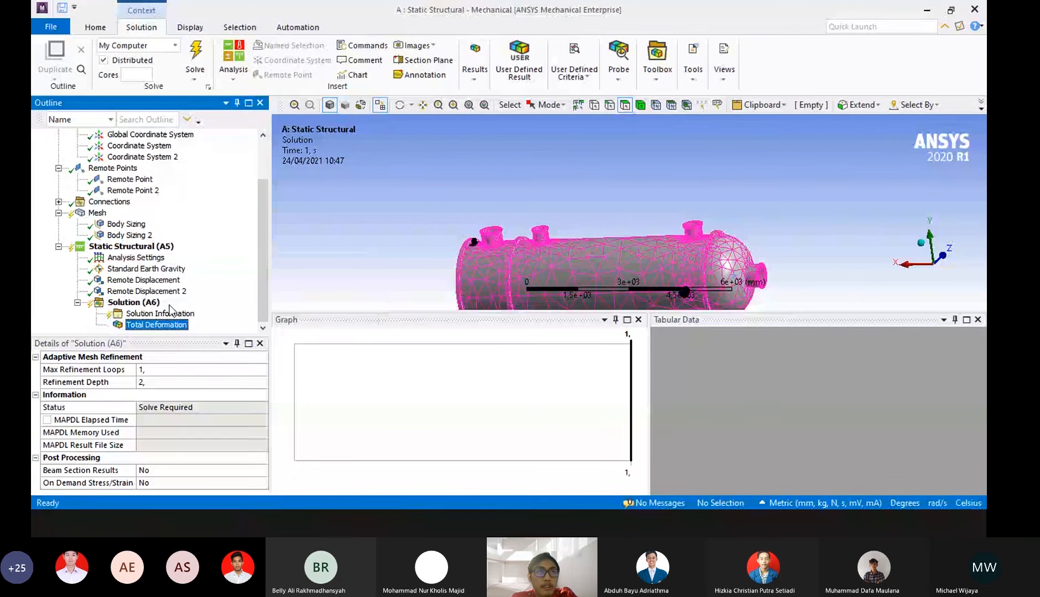
Insert an Equivalent (von-Mises) strain result under the solution, covering all bodies.
right_click(146, 307)
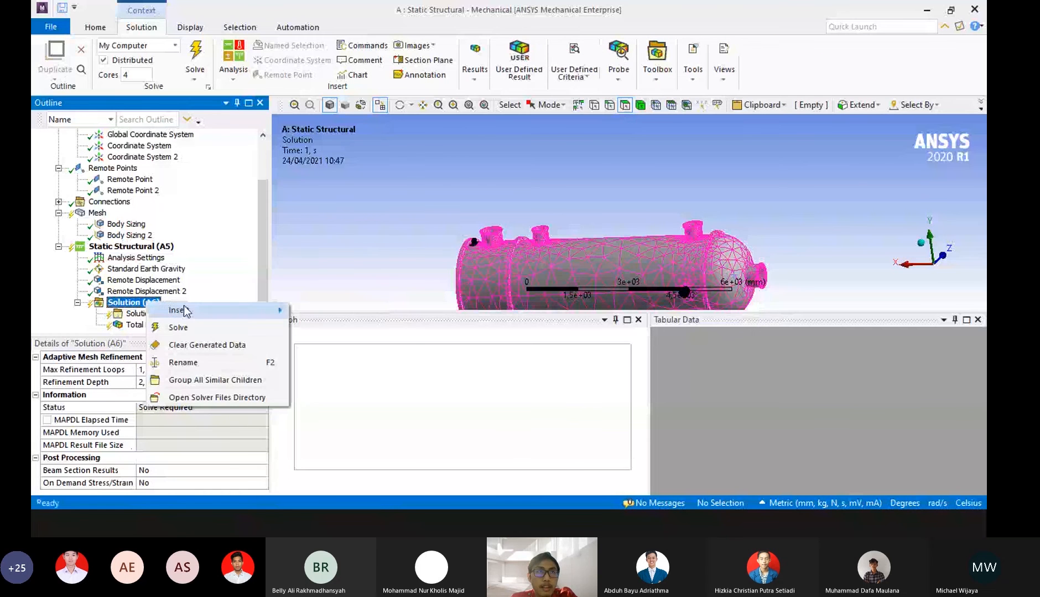
mouse_move(185, 310)
mouse_move(332, 276)
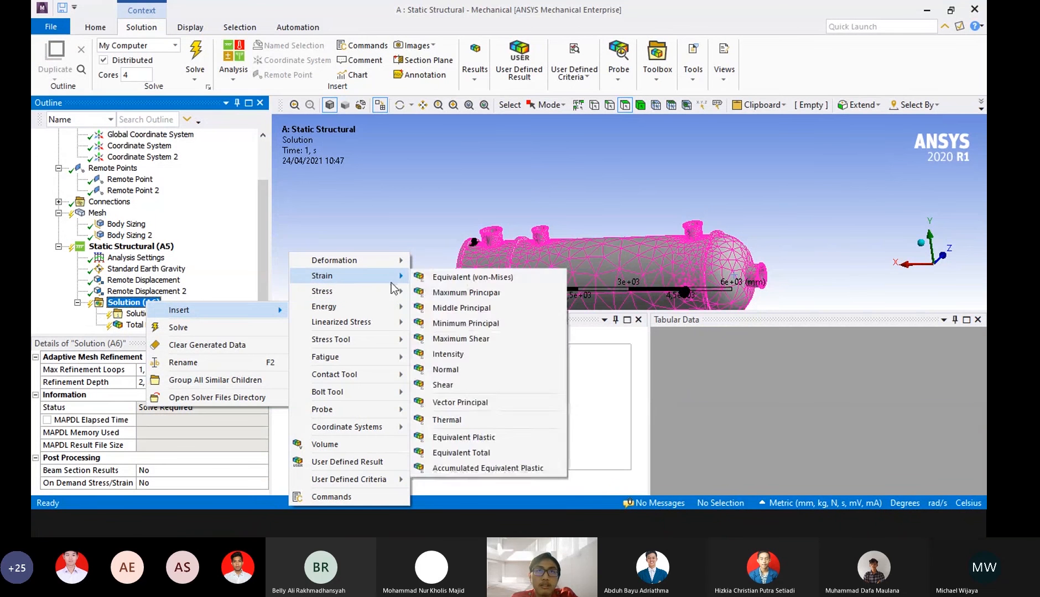
left_click(454, 279)
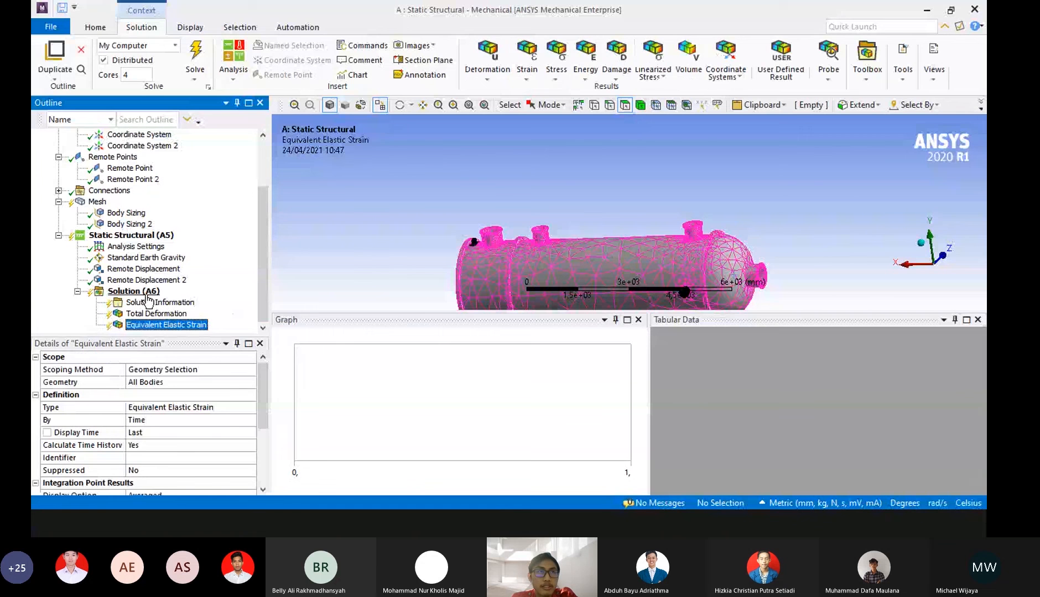
Insert an Equivalent (von-Mises) stress result under the solution, covering all bodies.
right_click(147, 294)
mouse_move(192, 304)
mouse_move(371, 288)
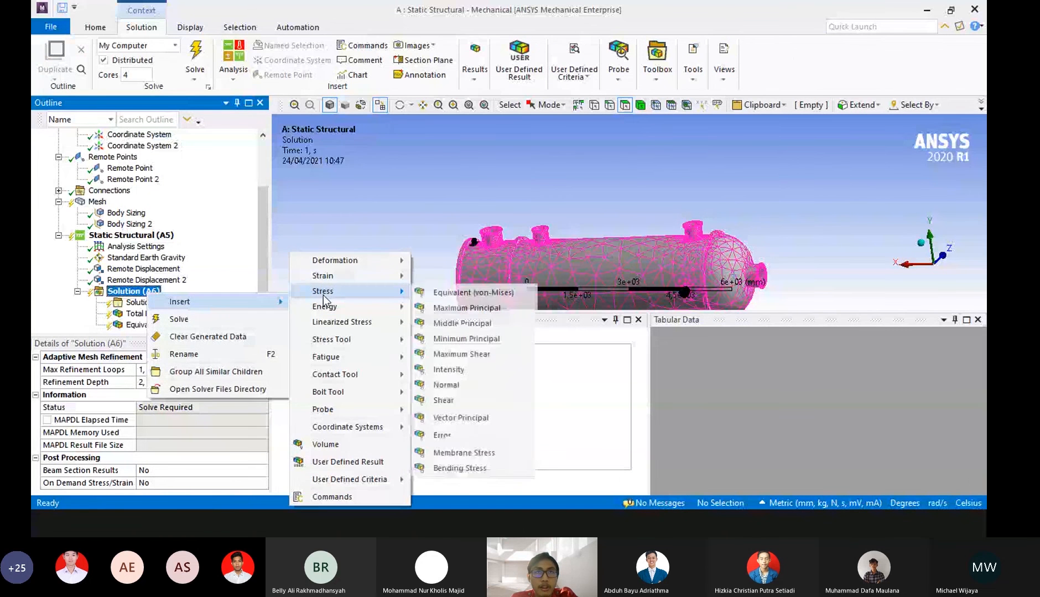
left_click(455, 292)
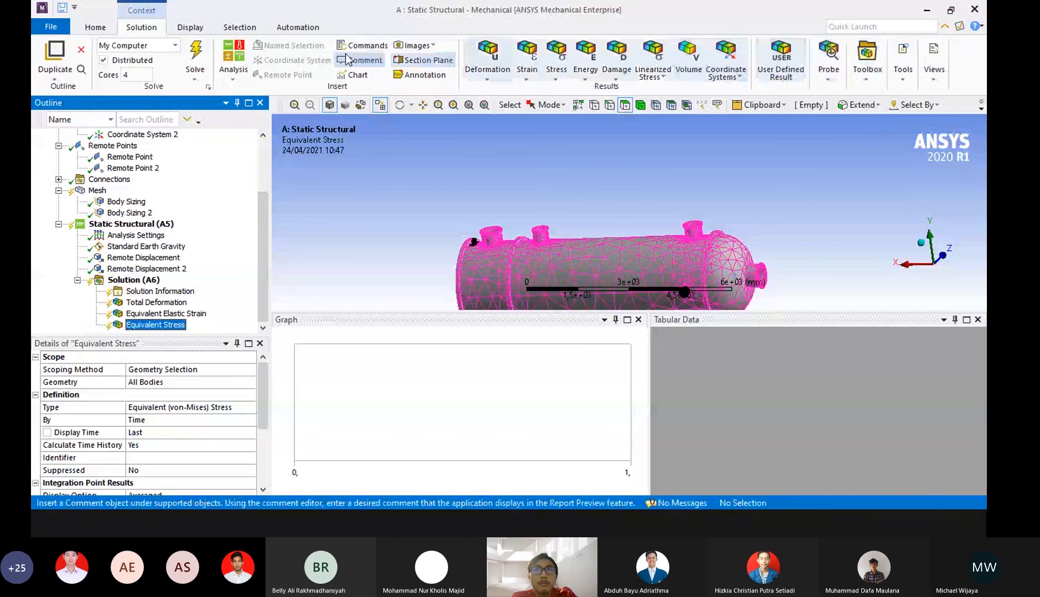
Search the program's features for "stre" and close the result list.
left_click(898, 29)
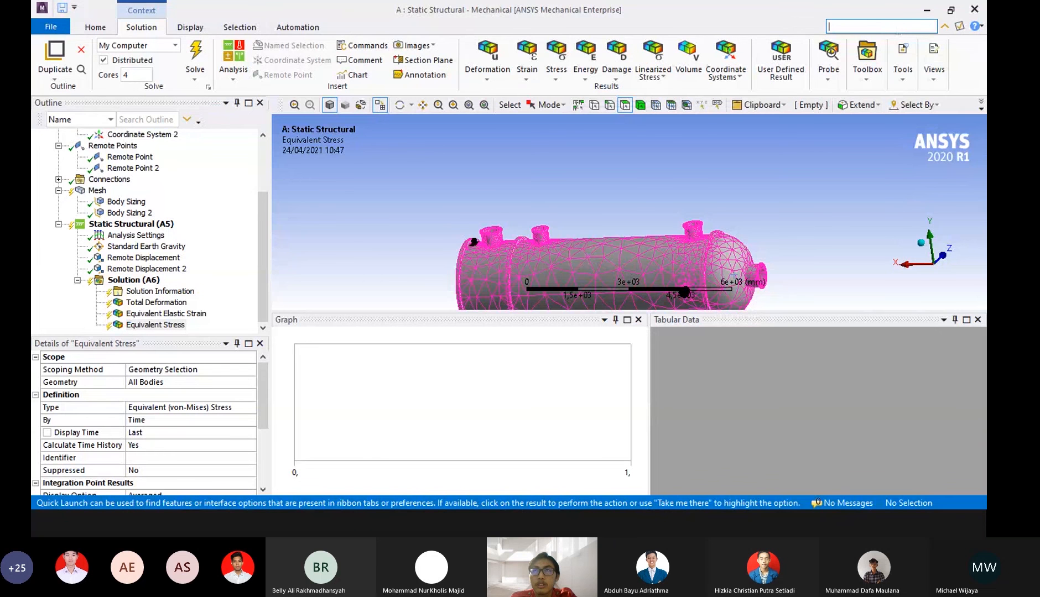
type("str")
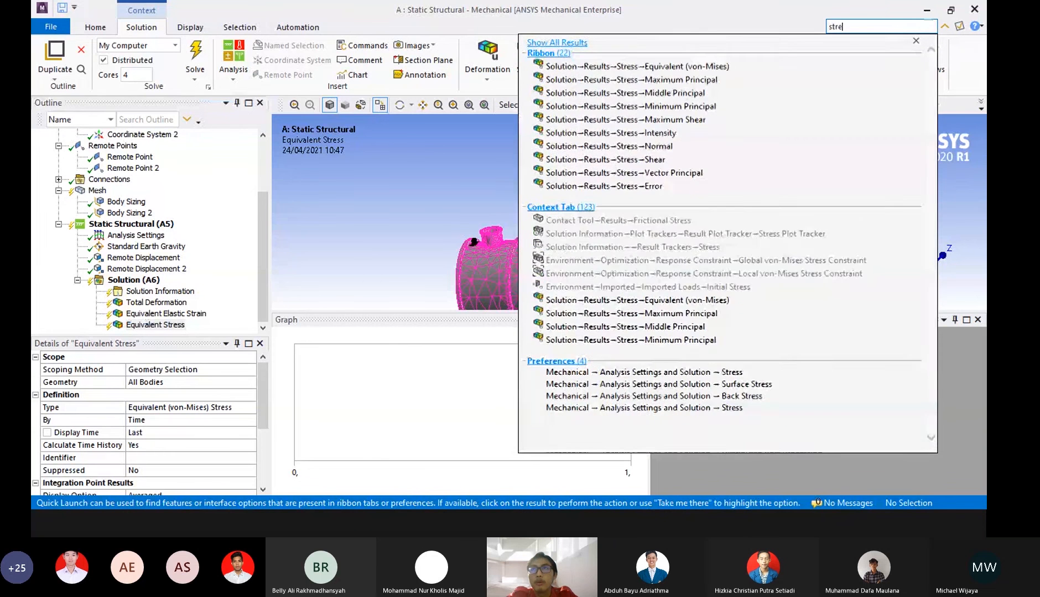
left_click(916, 41)
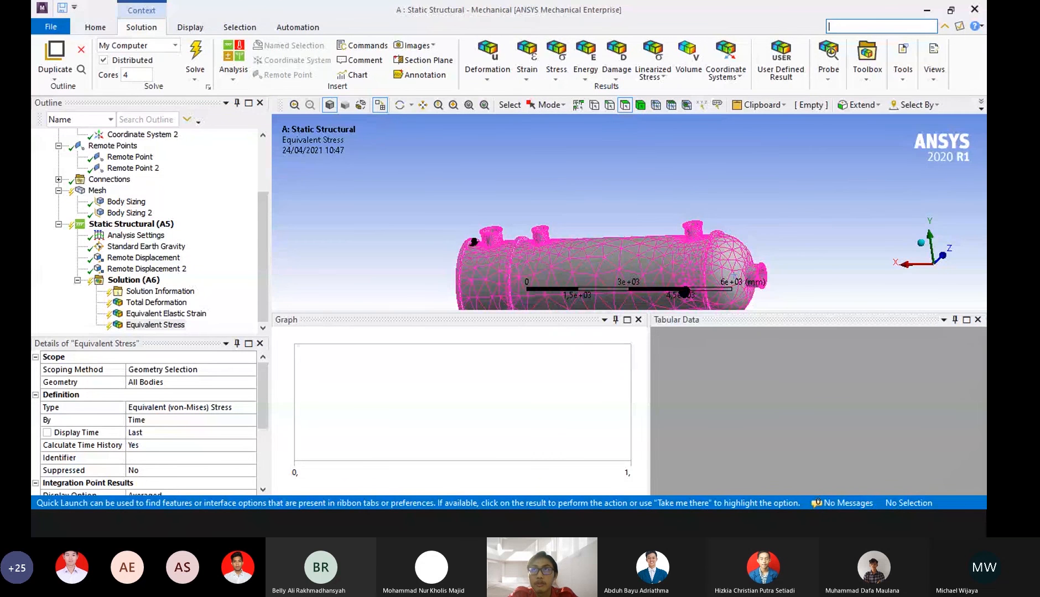
Search the program's features for "factor of safety".
type("fac")
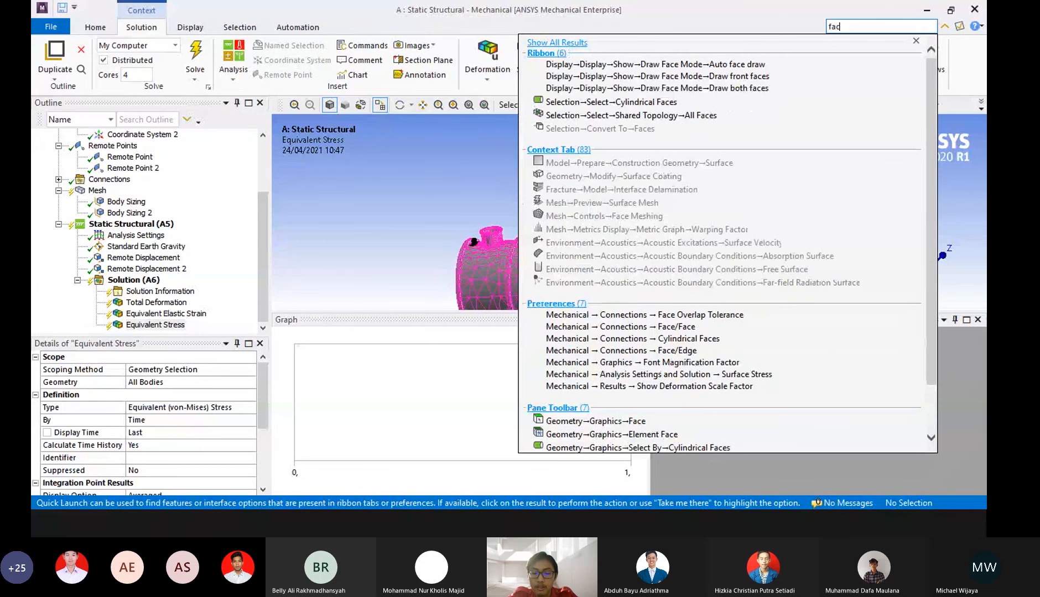
type("tor of safety")
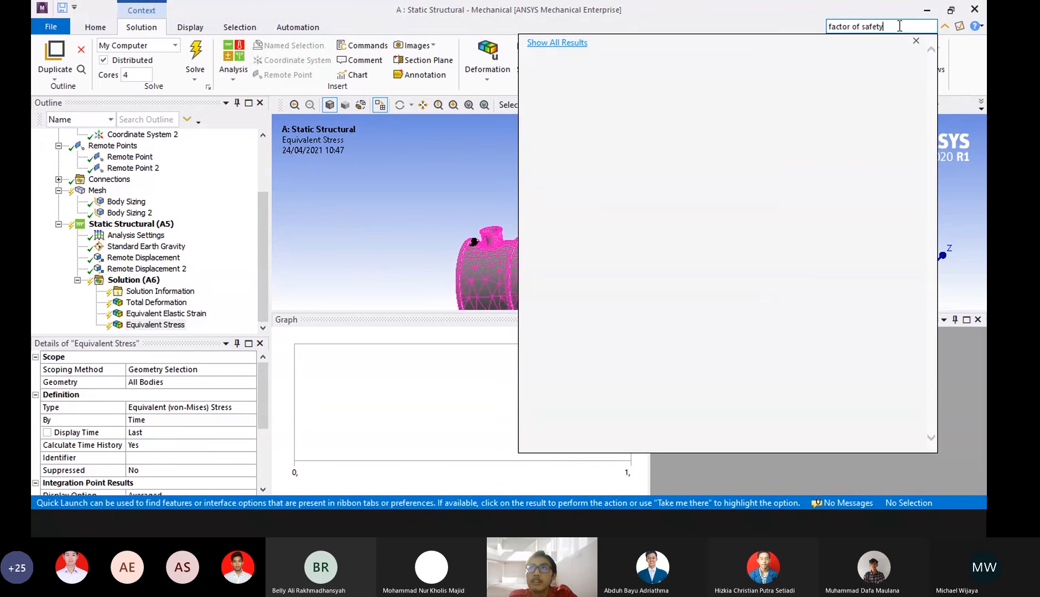
key("Return")
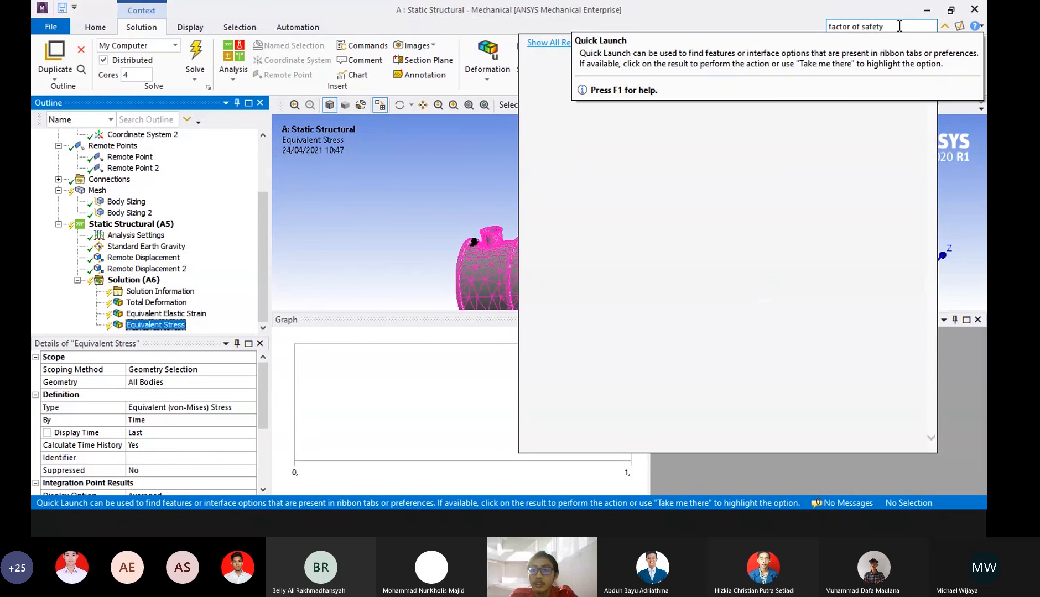
left_click(899, 26)
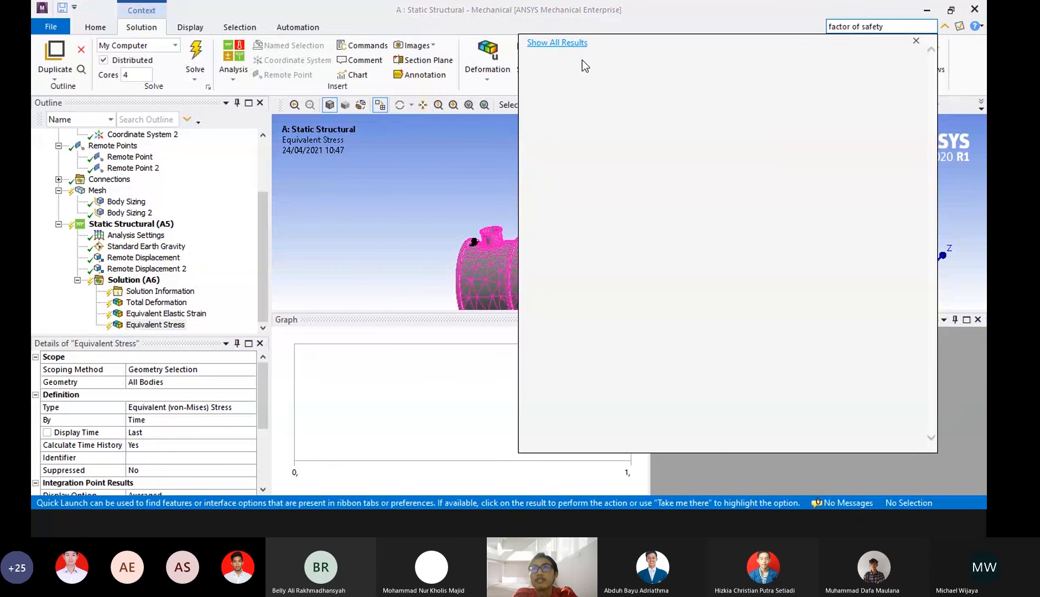
Shorten the feature search to "factor safety" and select the search text for replacement.
triple_click(864, 26)
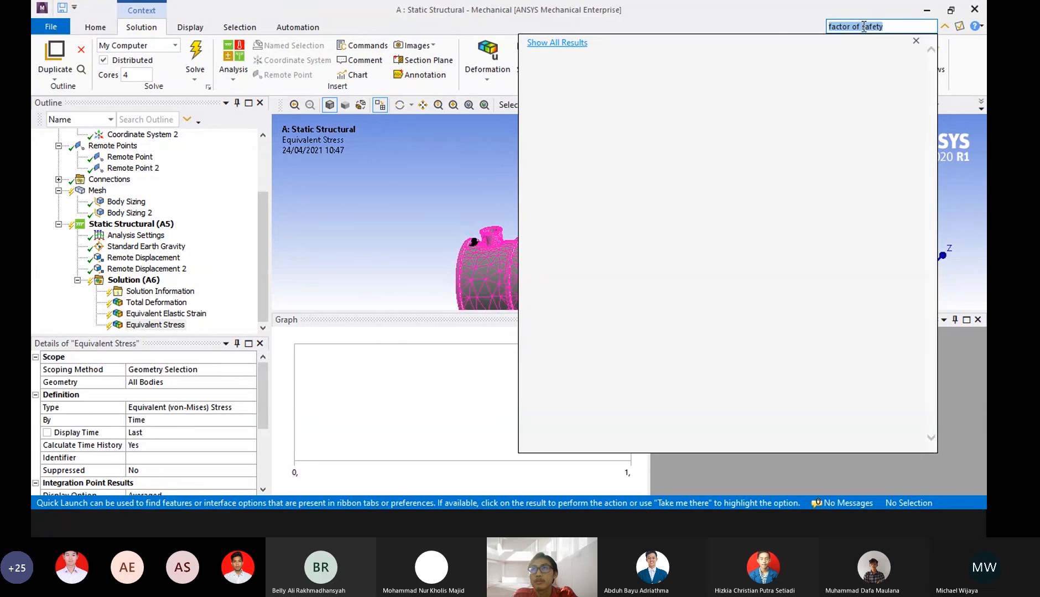
left_click(863, 26)
key("BackSpace")
key("BackSpace")
key("BackSpace")
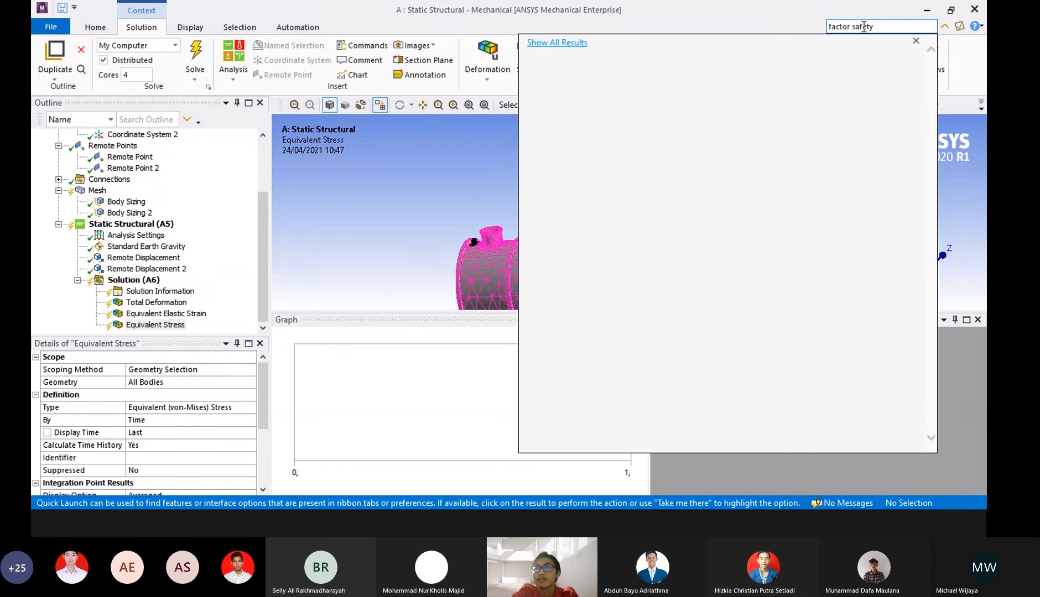
triple_click(887, 28)
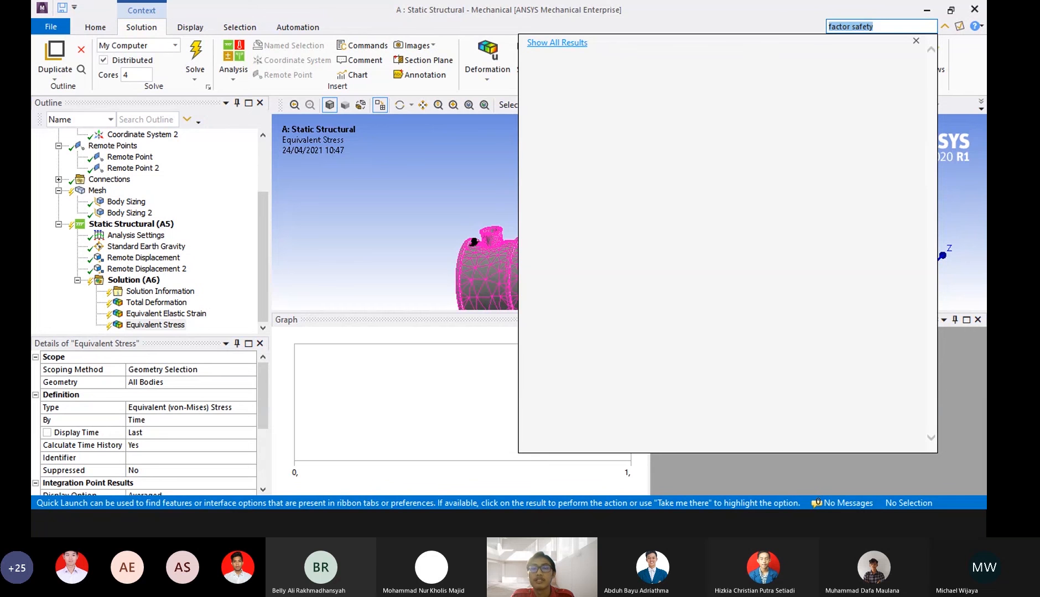
Close the feature search results and delete the Volume result from the solution.
left_click(916, 41)
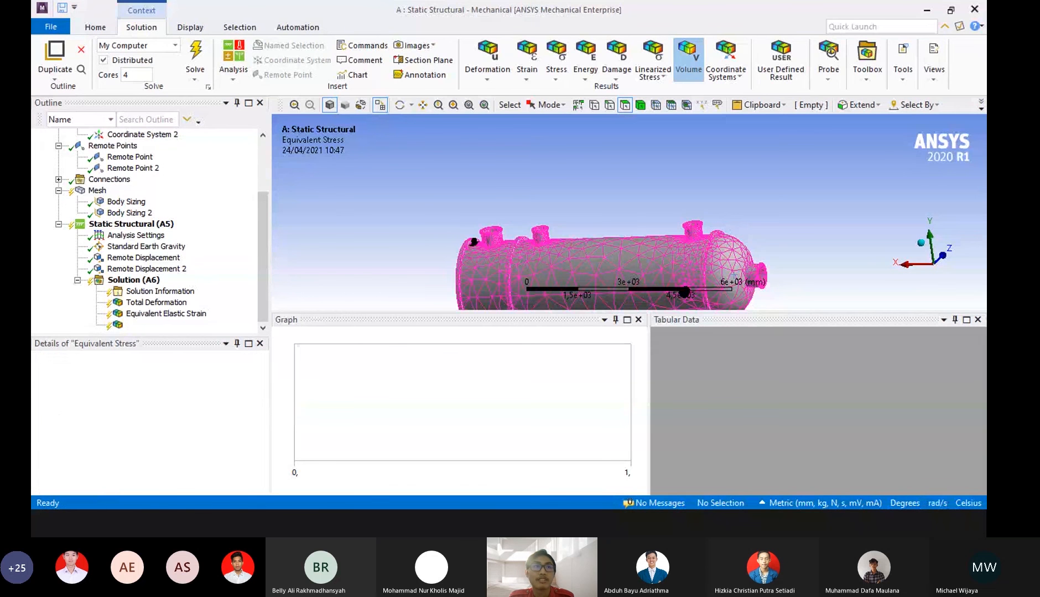
right_click(132, 325)
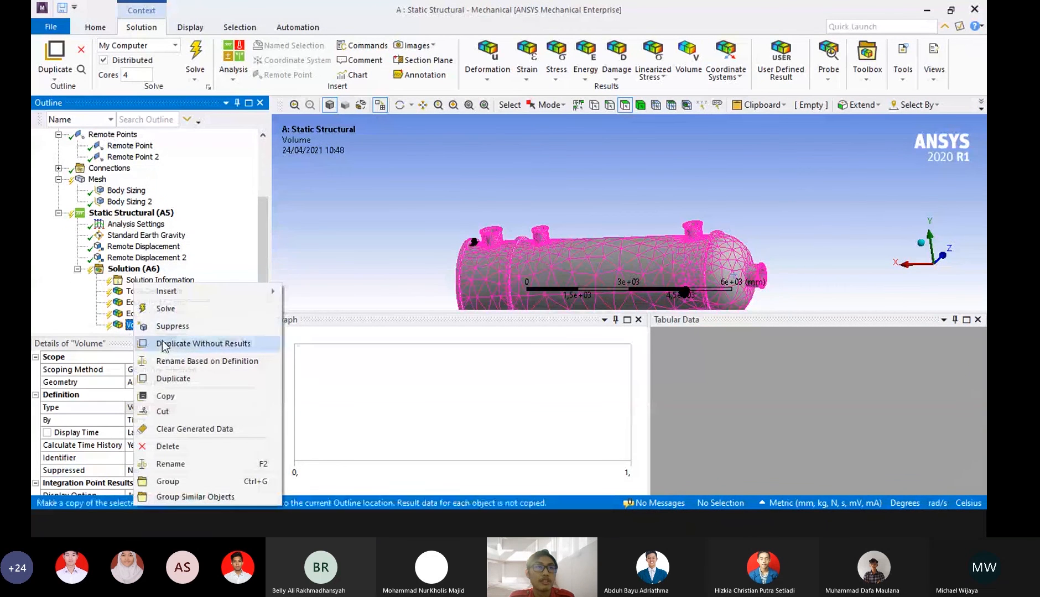
left_click(178, 447)
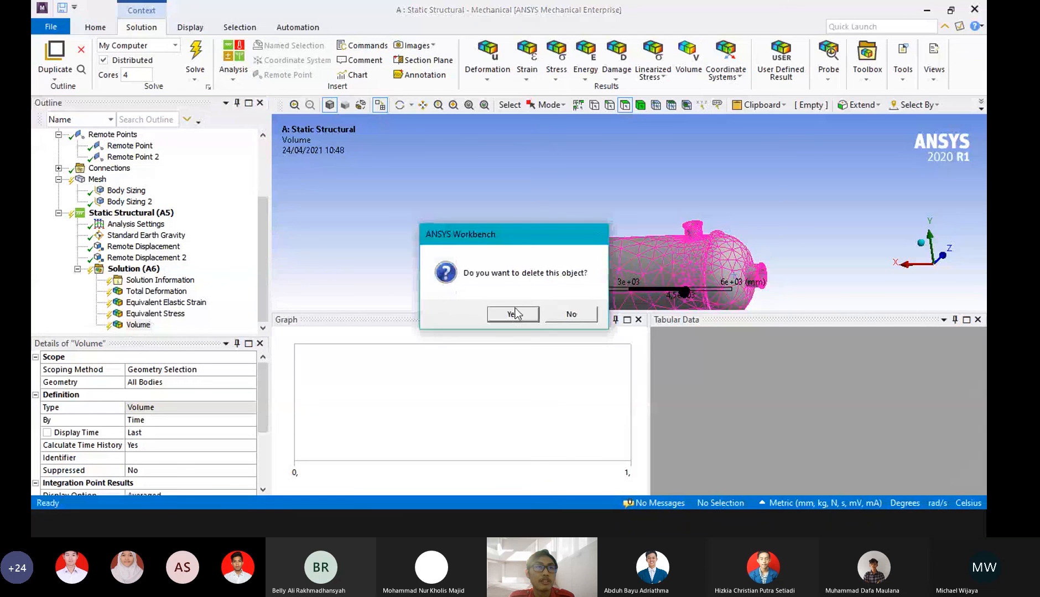
left_click(514, 314)
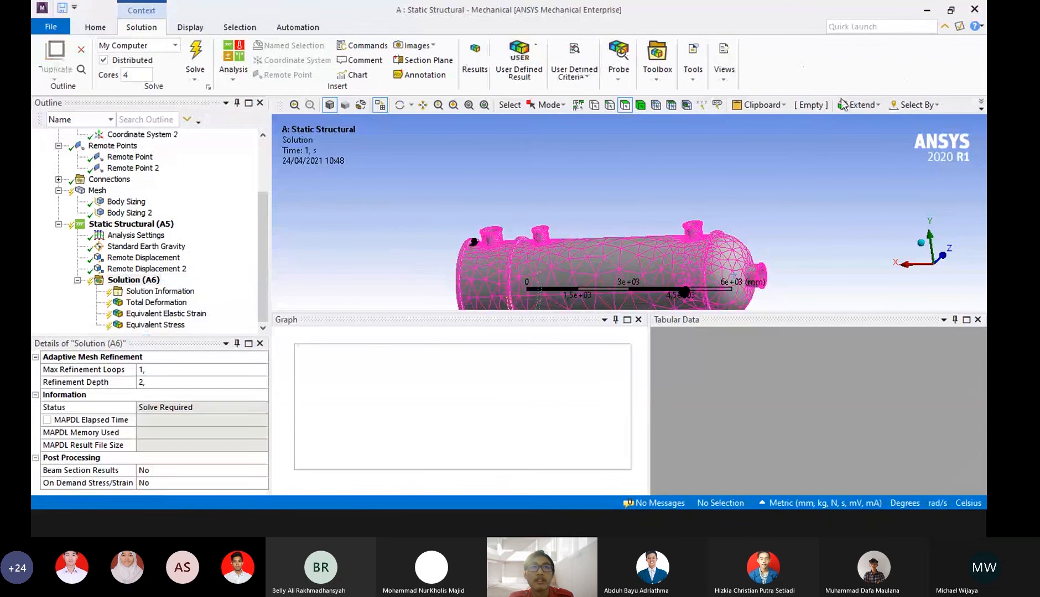
Search the program's features for "safet" and close the result list.
left_click(859, 29)
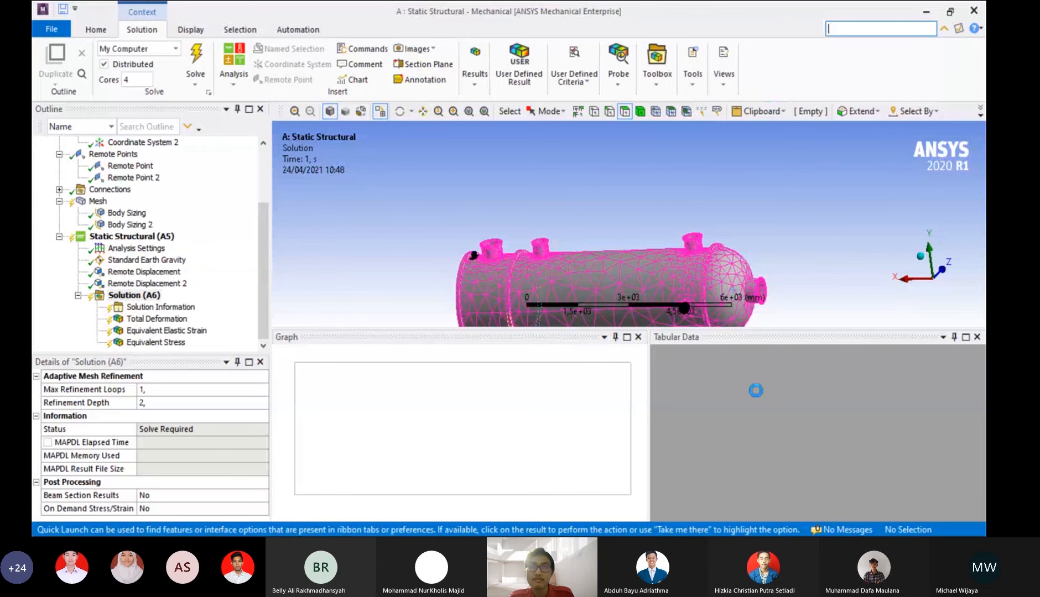
type("safet")
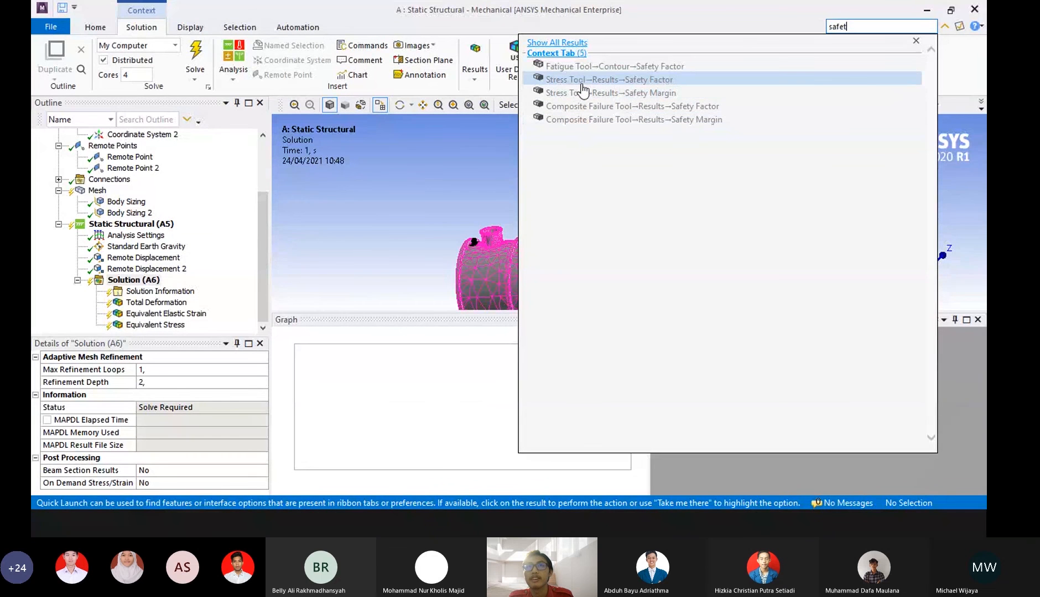
left_click(476, 175)
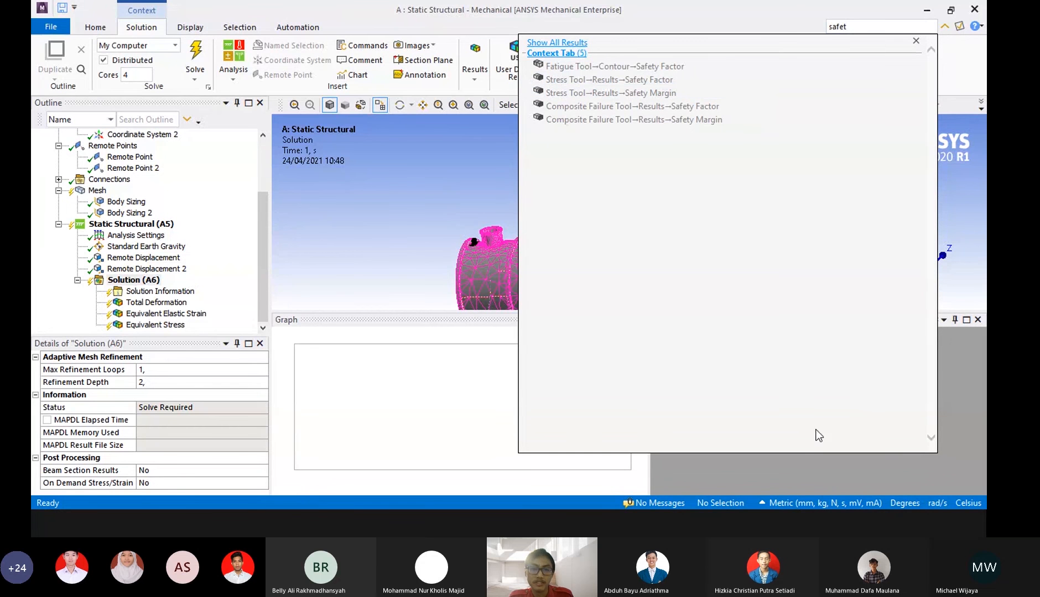
left_click(905, 25)
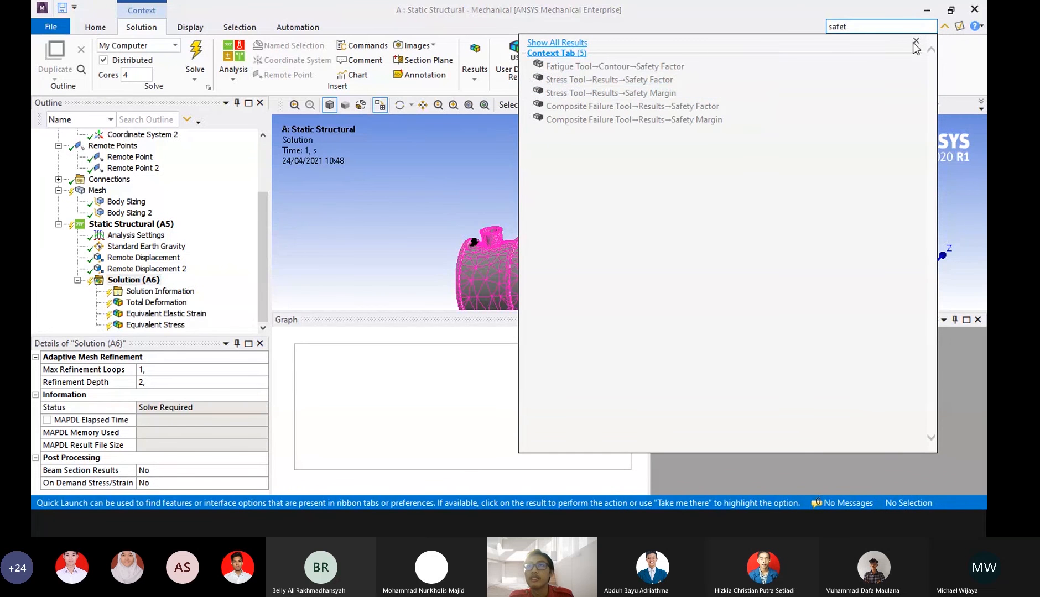
left_click(916, 41)
Insert a Stress Tool under the solution and select its Safety Factor result.
left_click(657, 69)
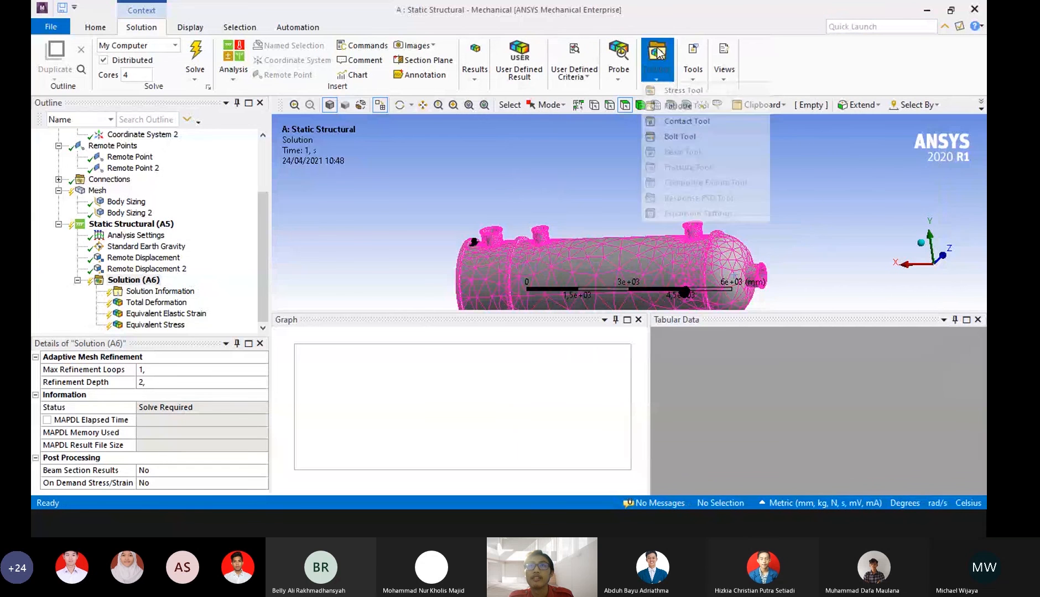
left_click(659, 90)
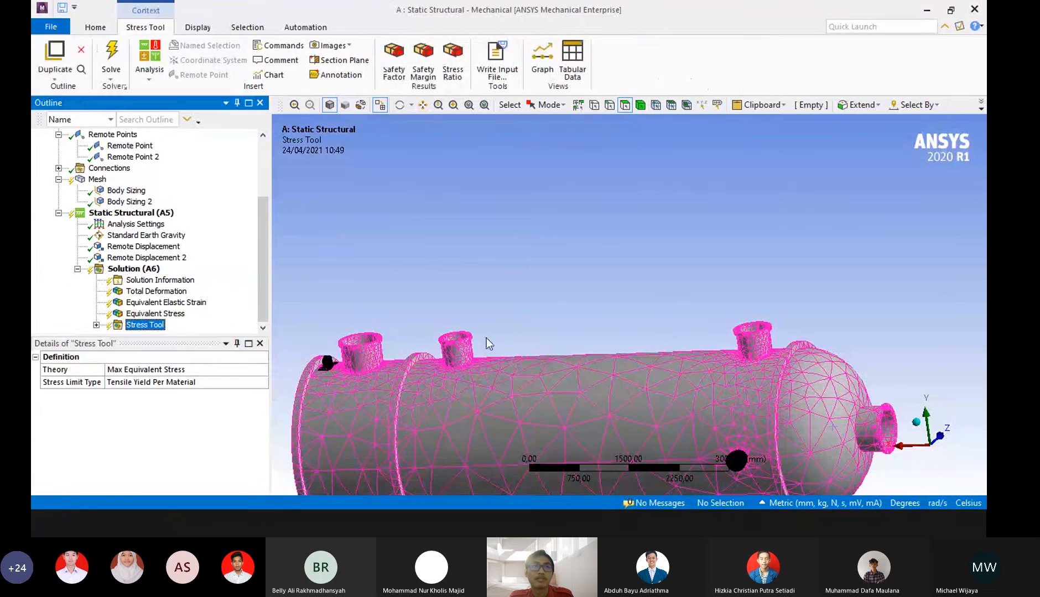
left_click(98, 326)
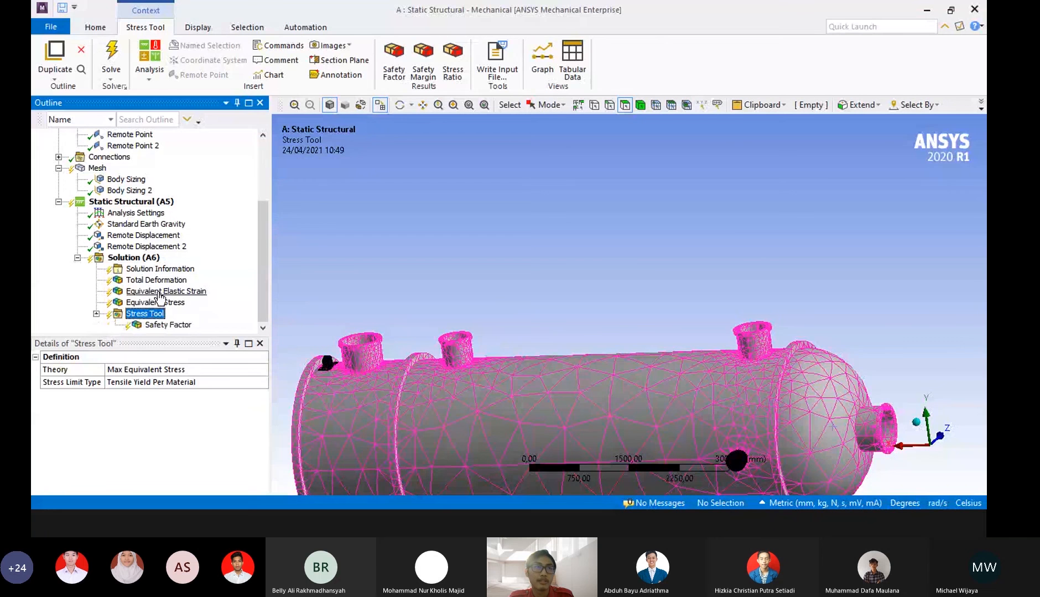
left_click(168, 326)
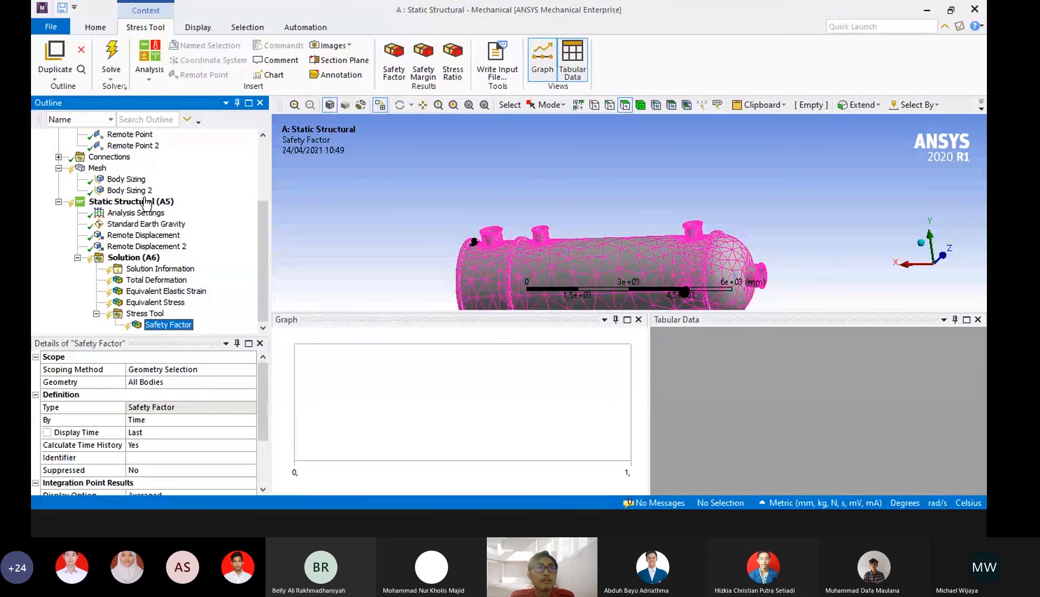
Solve the static structural analysis, and check the Workbench project schematic before returning to Mechanical.
left_click(110, 58)
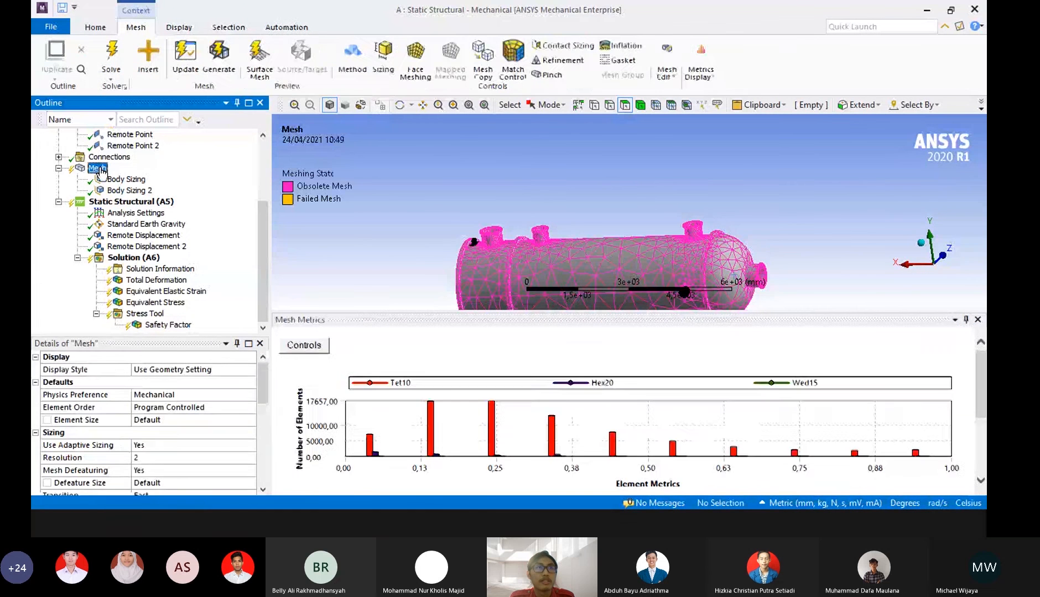
left_click(111, 58)
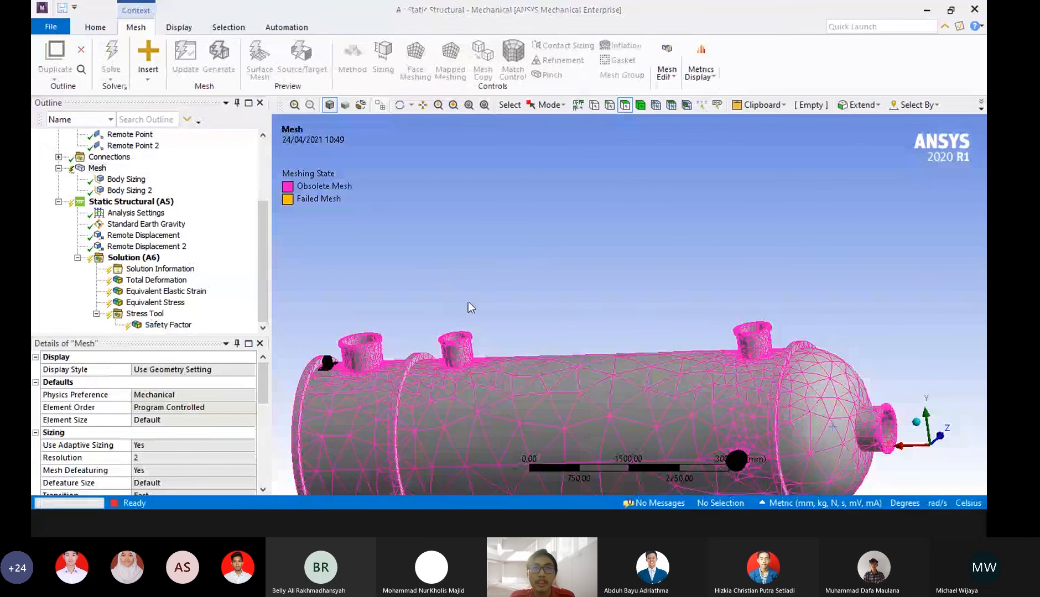
left_click(414, 519)
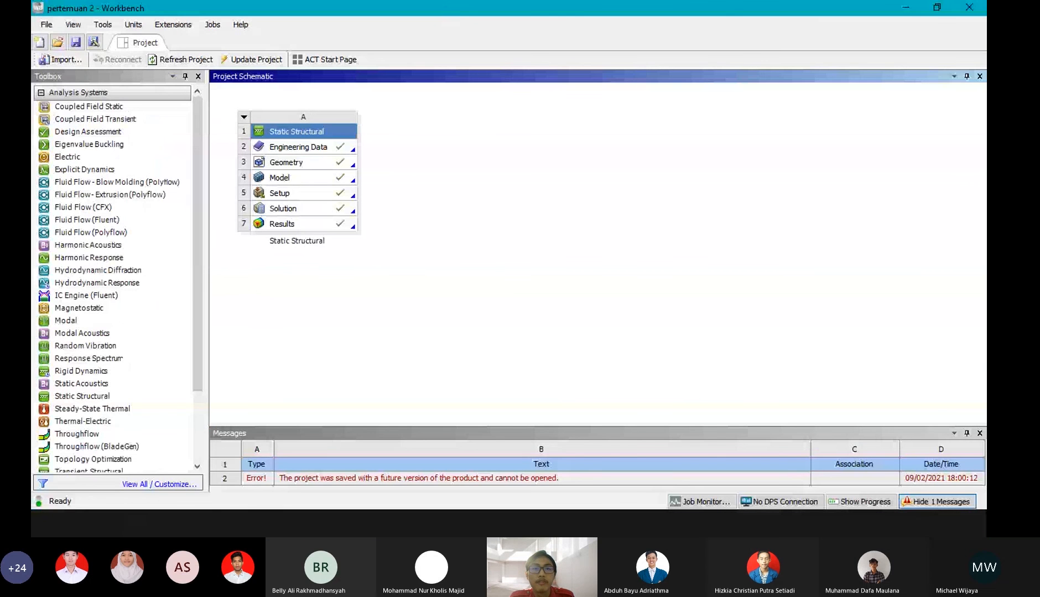
key("alt+Tab")
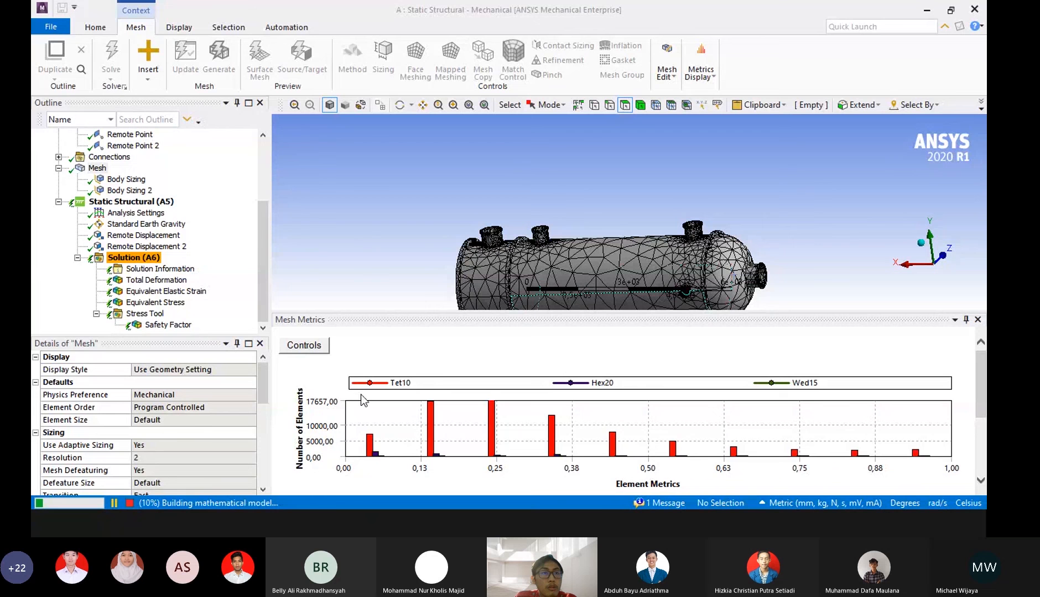
Examine the Solution Information solver output, including the iterations, element formulation times, mass summary, contact pair summaries and warnings.
scroll(144, 229, "up", 1)
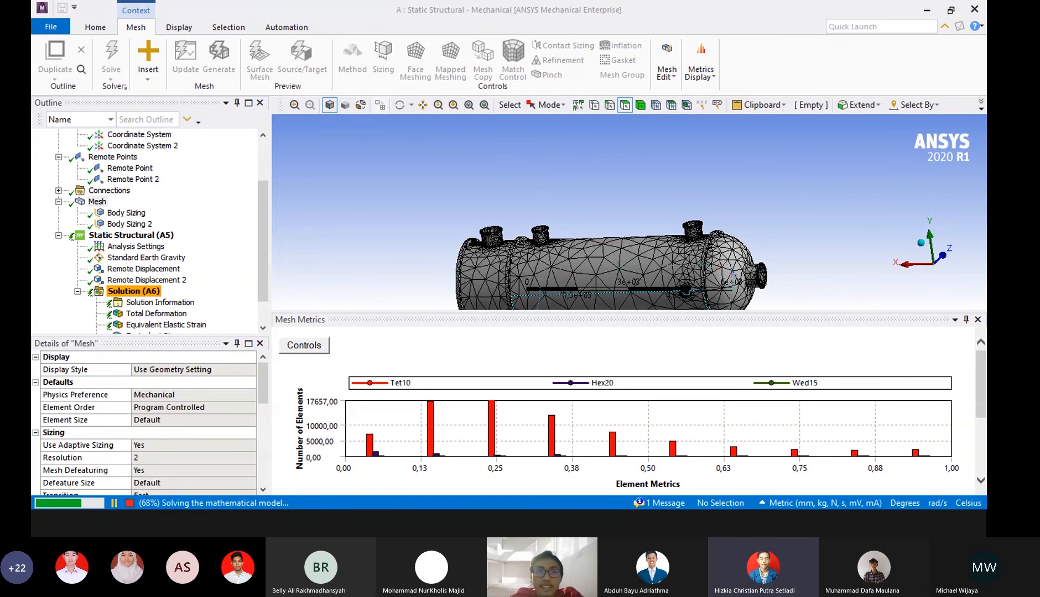
left_click(138, 303)
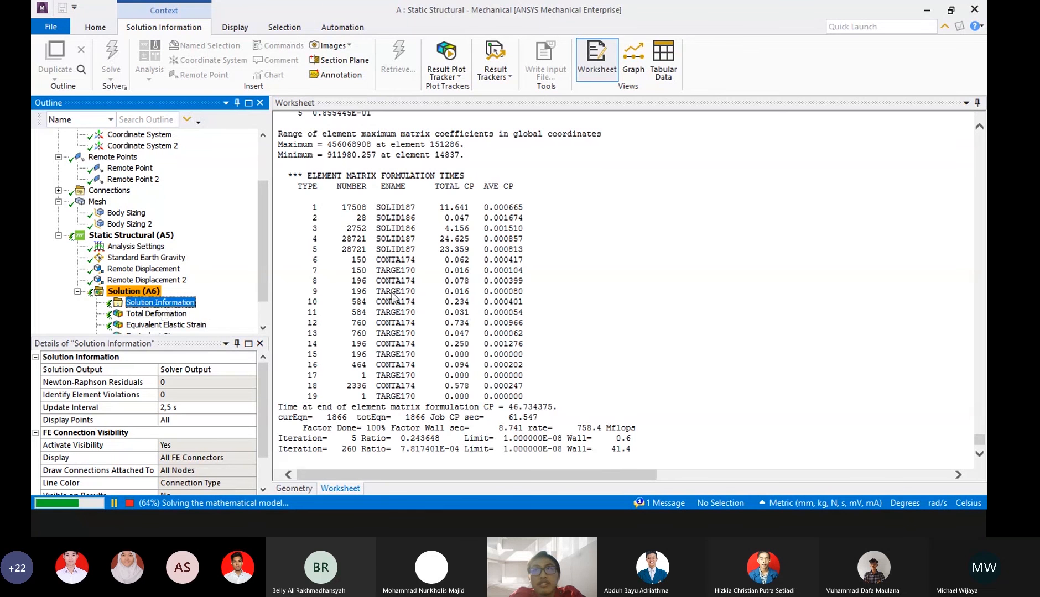
scroll(569, 286, "up", 3)
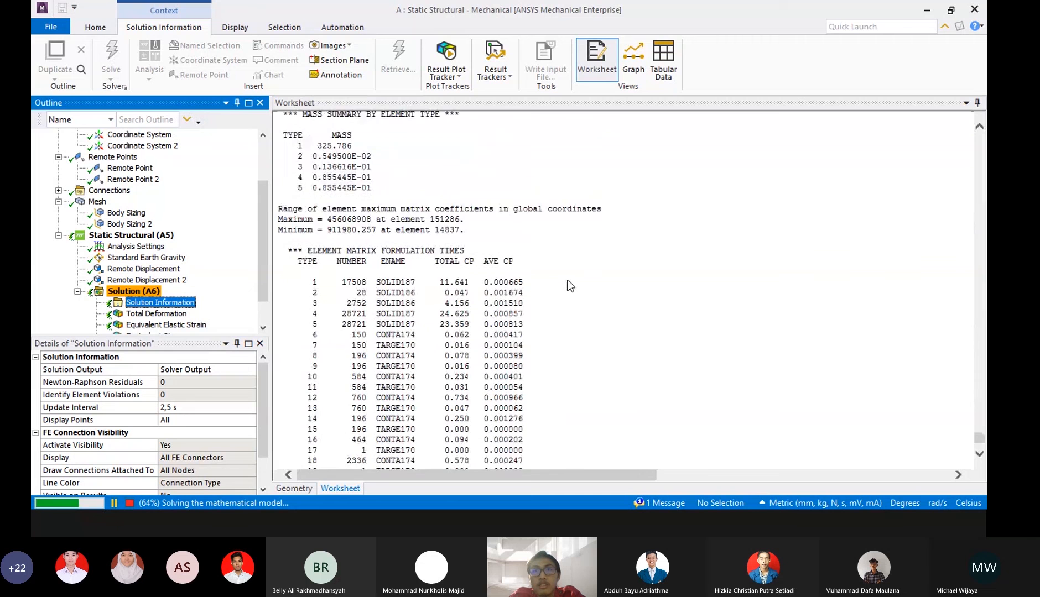
scroll(570, 286, "down", 2)
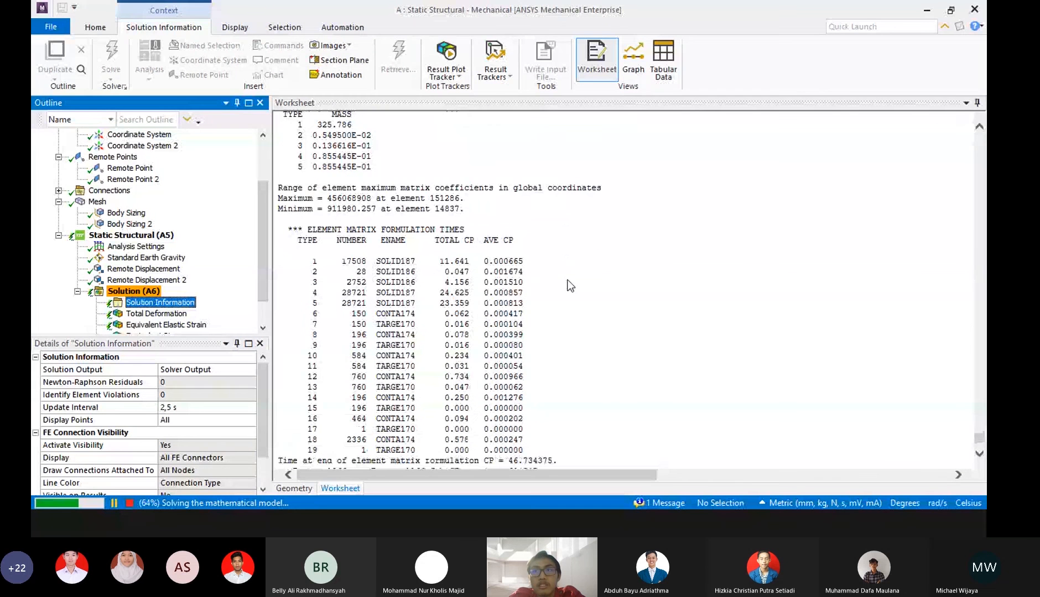
scroll(570, 286, "down", 2)
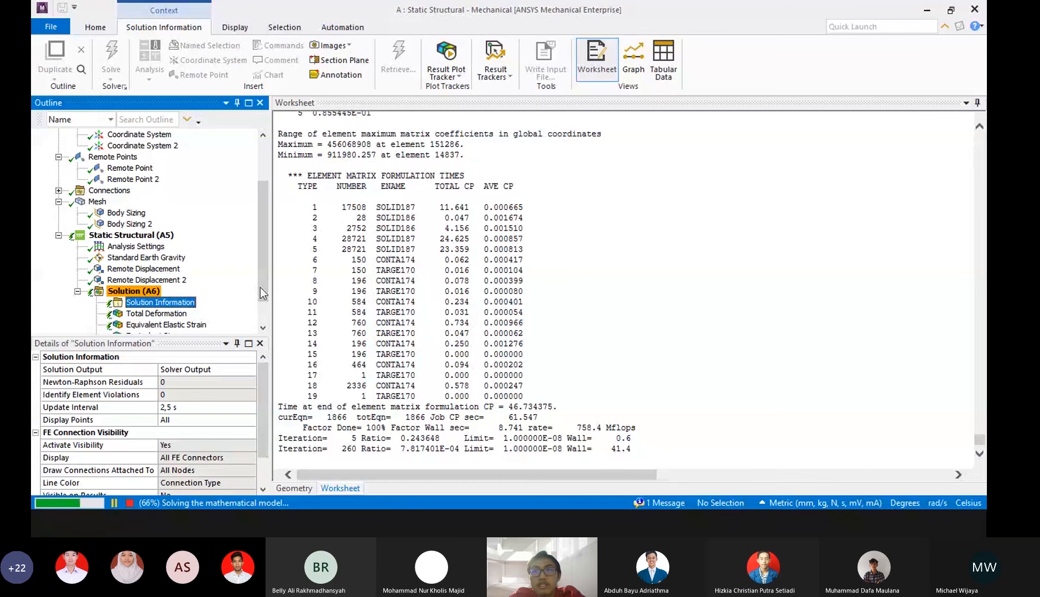
scroll(719, 387, "up", 15)
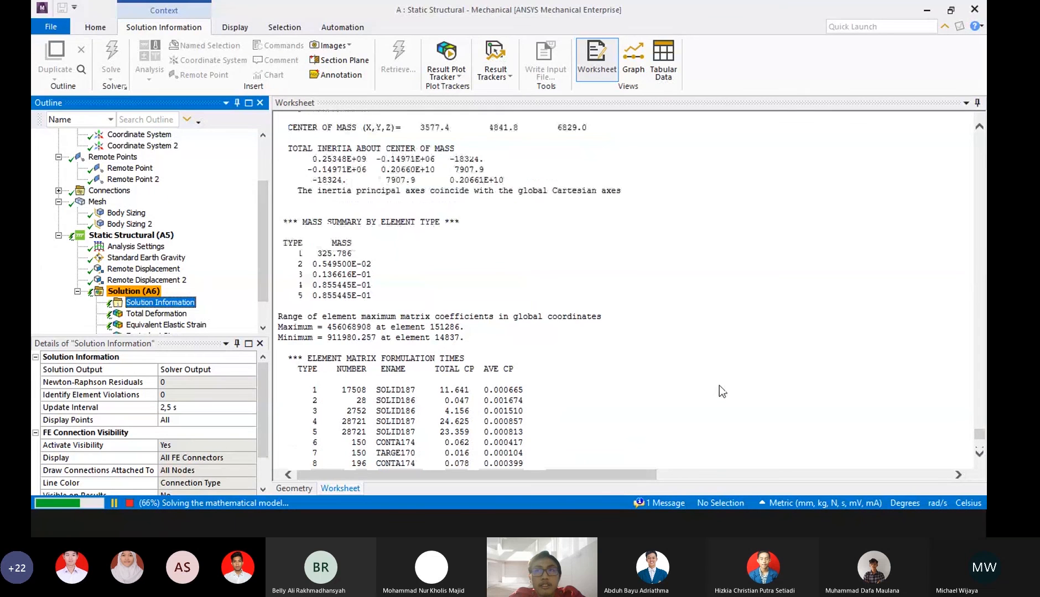
scroll(719, 386, "up", 10)
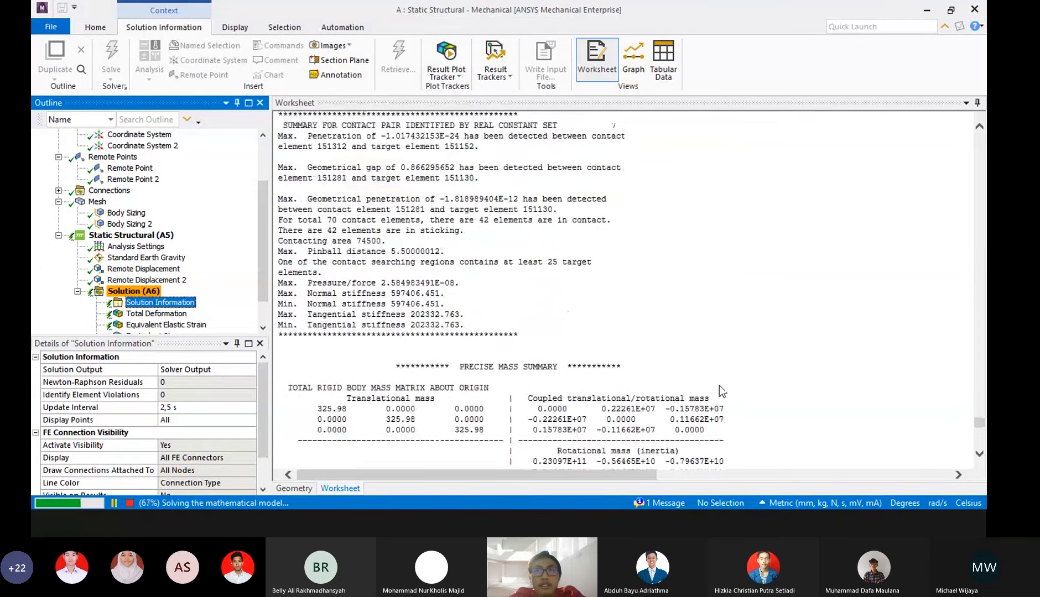
scroll(738, 363, "up", 3)
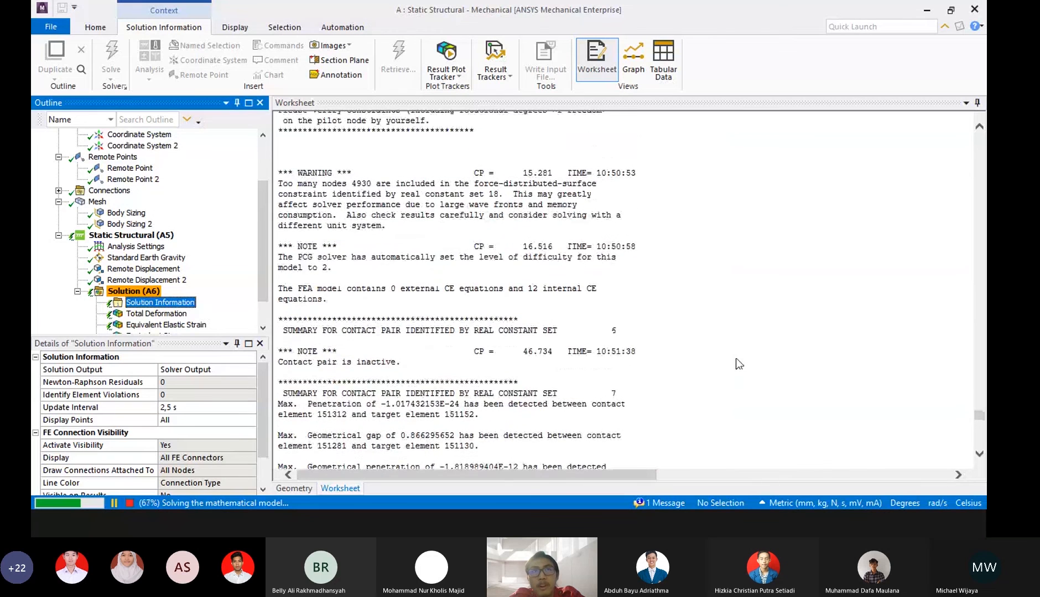
scroll(739, 363, "up", 2)
scroll(738, 363, "up", 7)
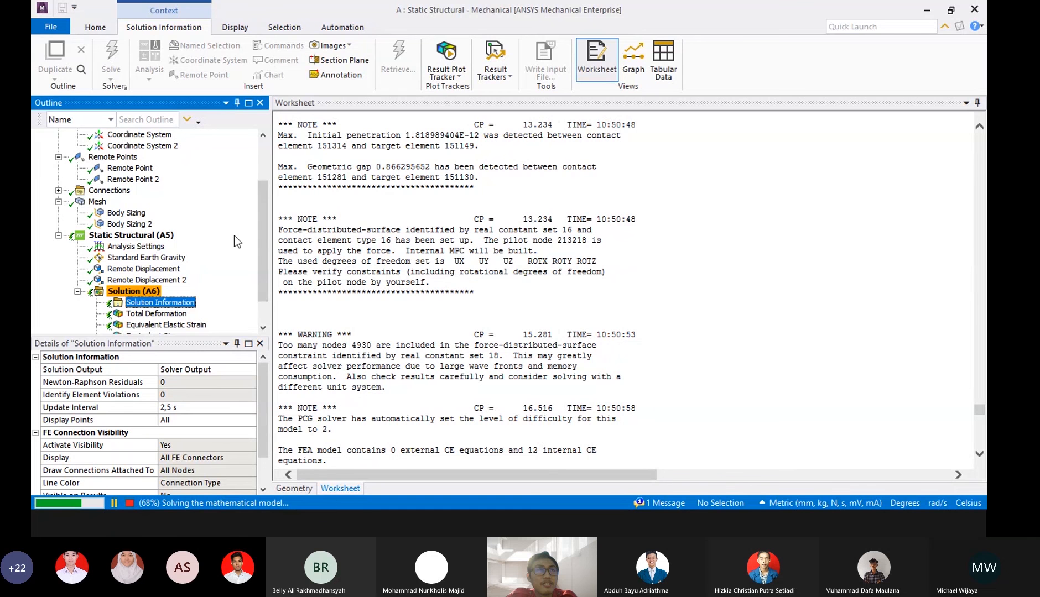
Review the loads and supports of the Static Structural environment and the details of the Solution during solving.
left_click(140, 235)
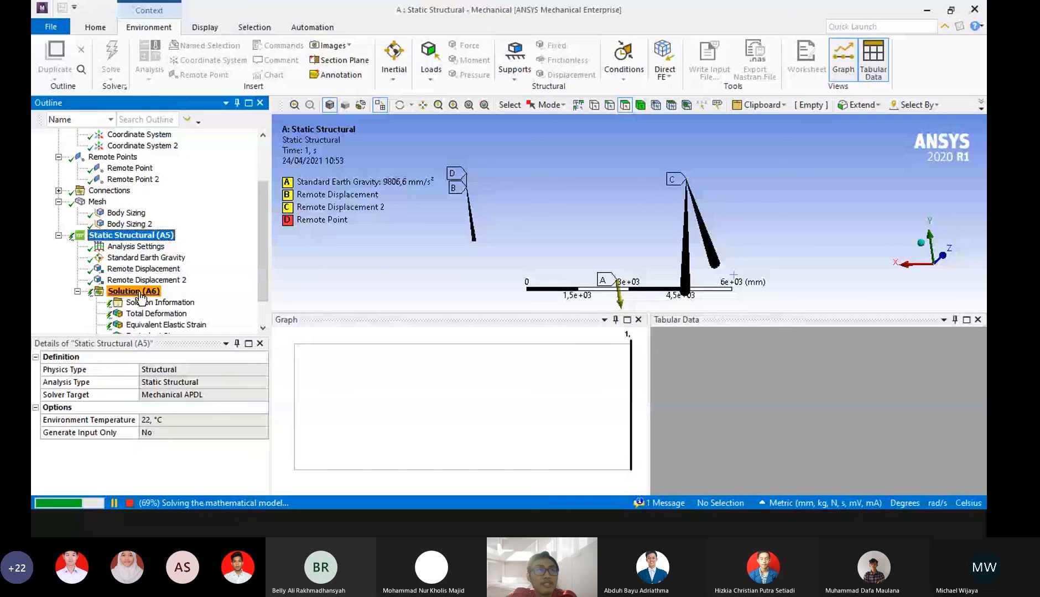
left_click(136, 292)
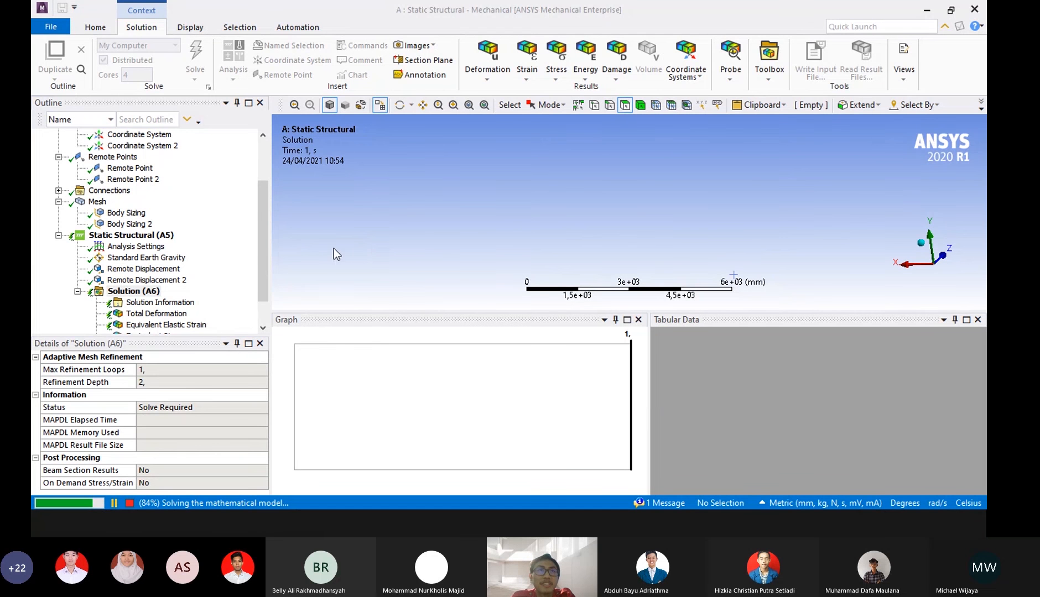
mouse_move(265, 245)
left_mouse_down()
mouse_move(255, 268)
mouse_move(261, 246)
left_mouse_up()
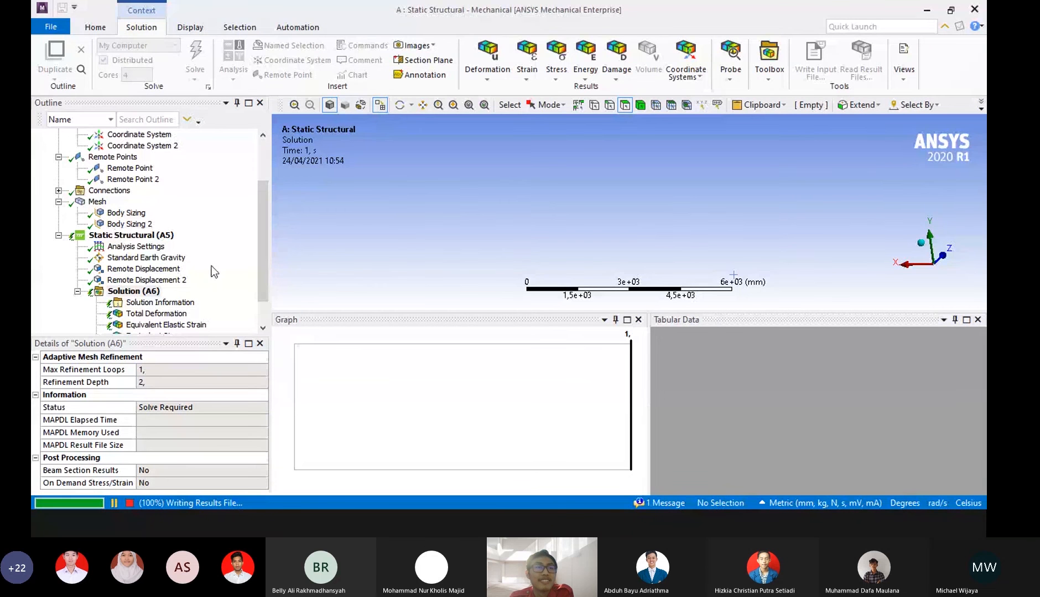
scroll(204, 271, "down", 1)
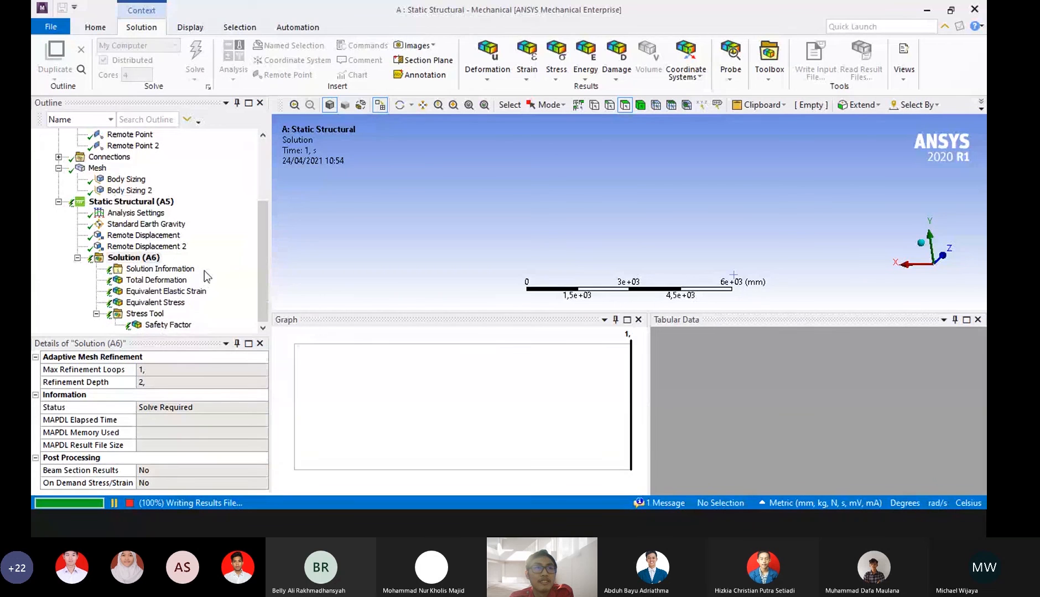
scroll(204, 270, "up", 3)
scroll(204, 271, "down", 3)
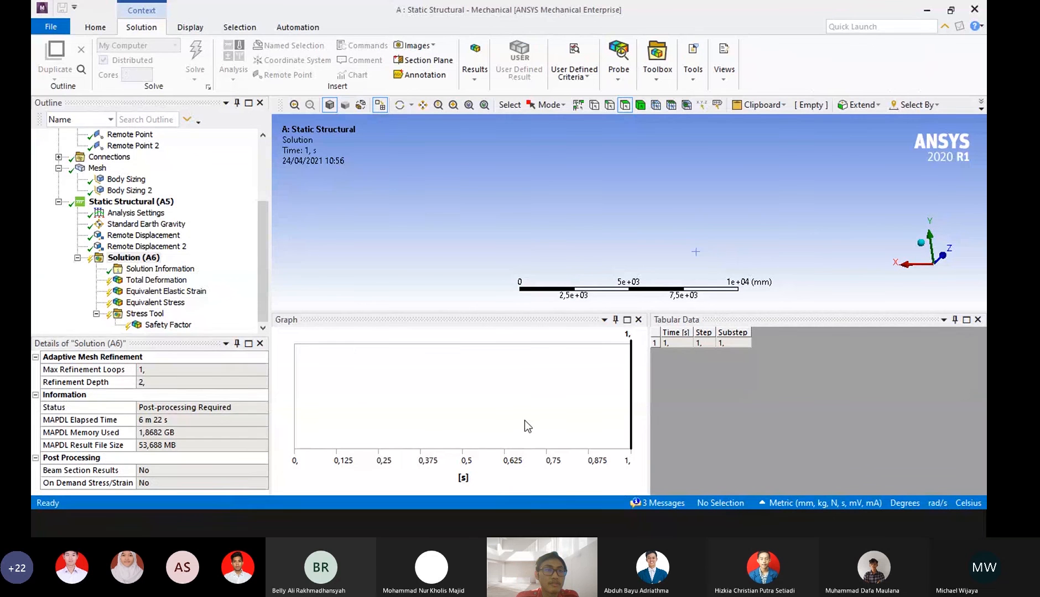
Check the definitions of both remote displacements and reopen the solver output in Solution Information.
left_click(180, 283)
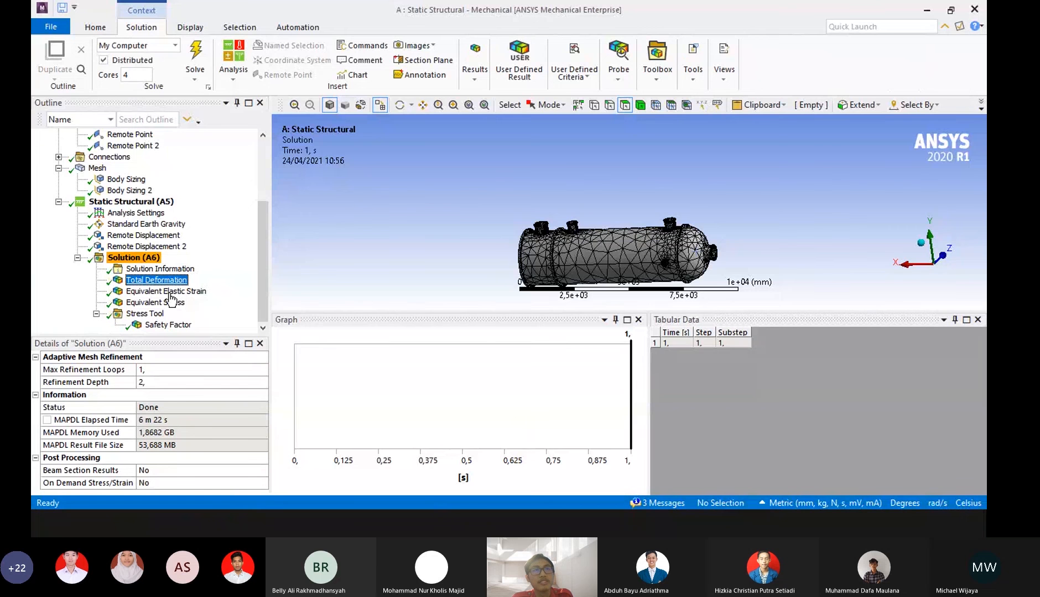
left_click(155, 237)
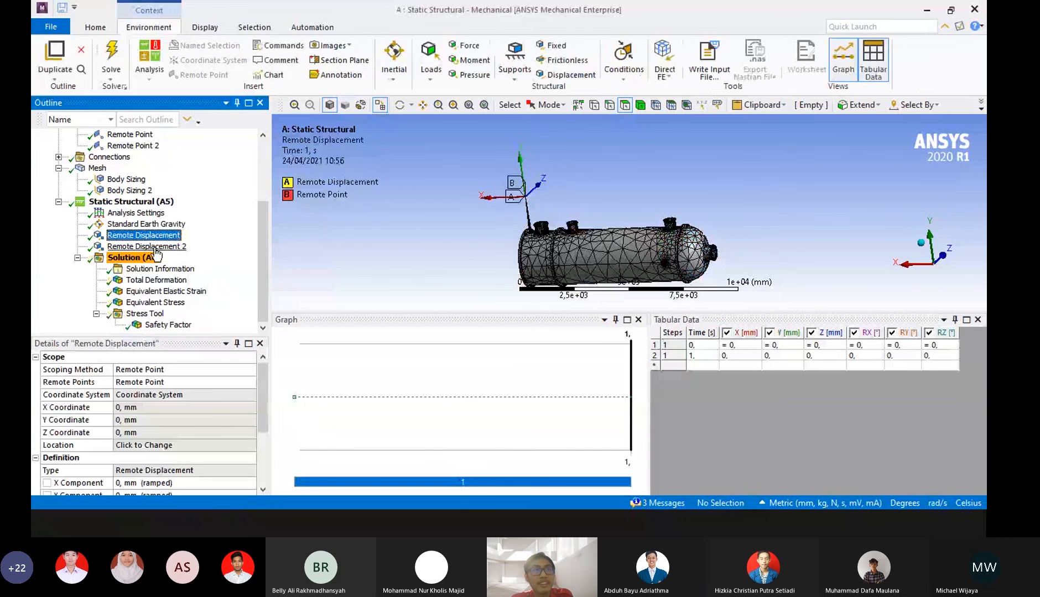
left_click(152, 249)
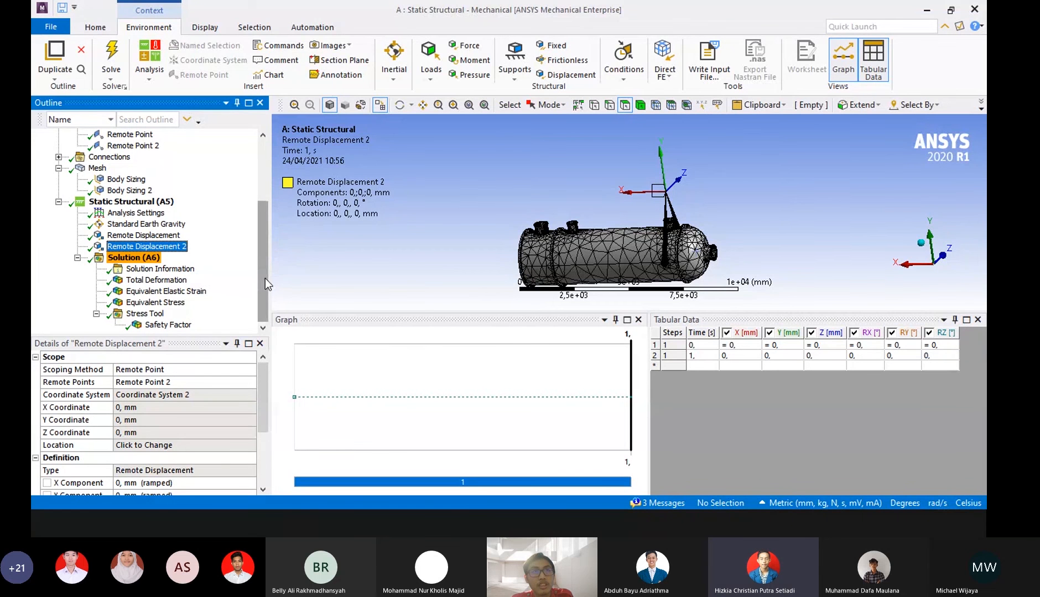
left_click_drag(265, 278, 255, 209)
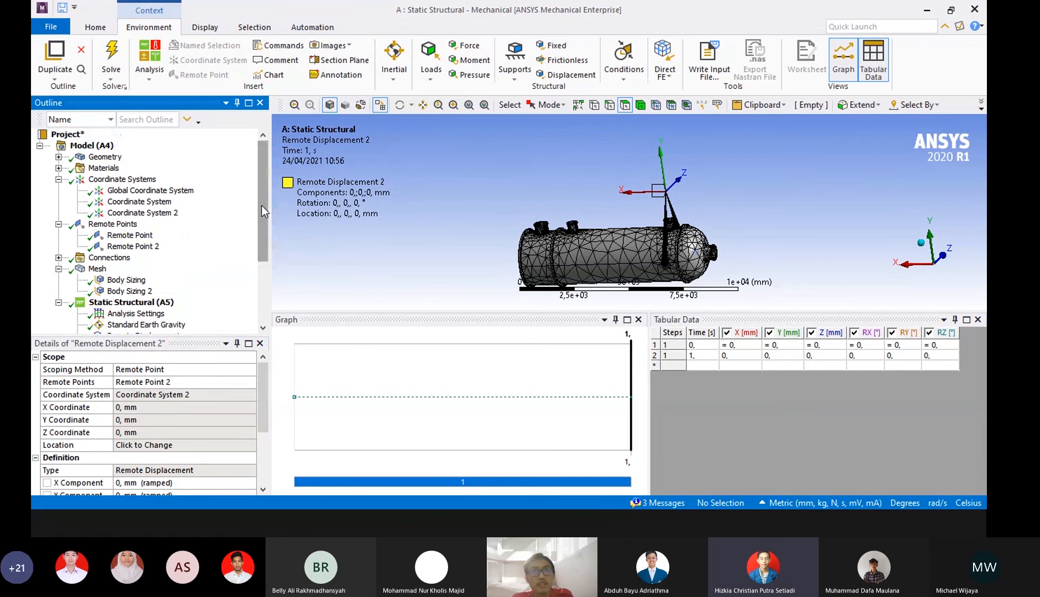
left_click_drag(261, 206, 254, 278)
left_click(145, 269)
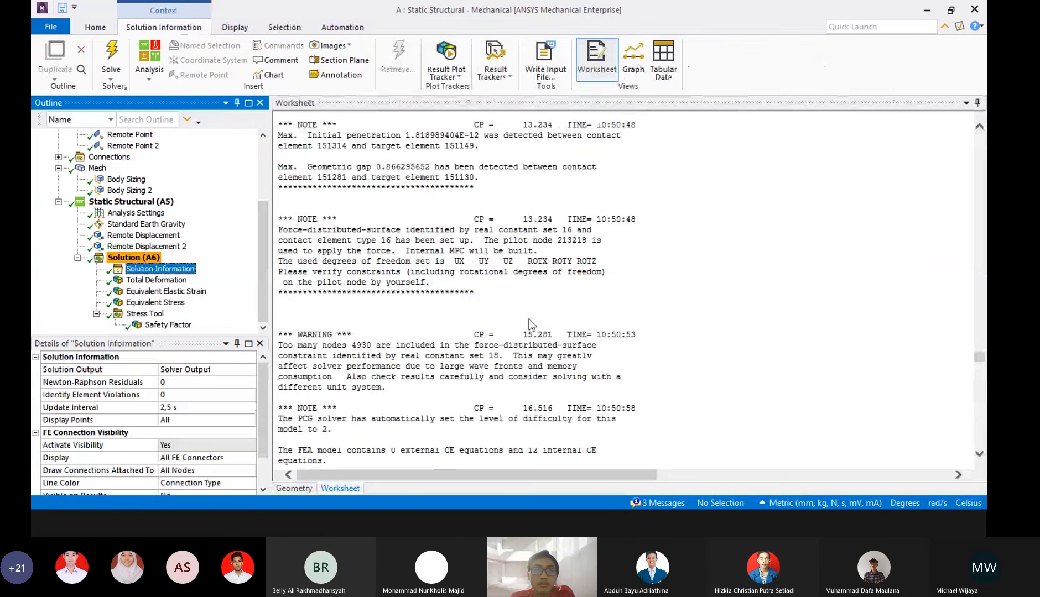
Examine the rest of the solver output, including the element formulation times, the run statistics and the warnings near its end.
scroll(531, 318, "down", 3)
scroll(532, 322, "down", 6)
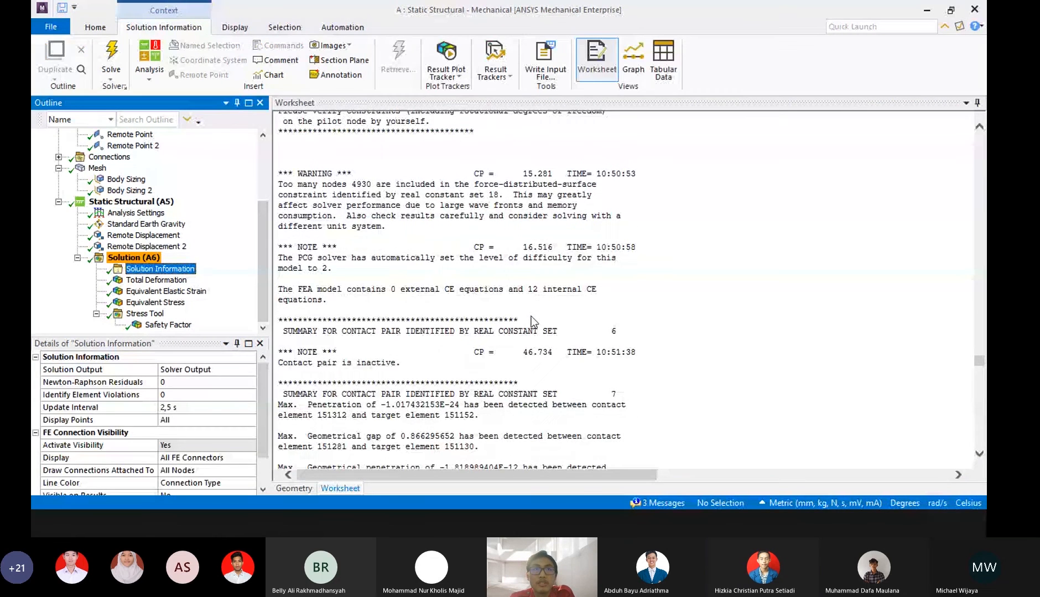
scroll(532, 320, "down", 20)
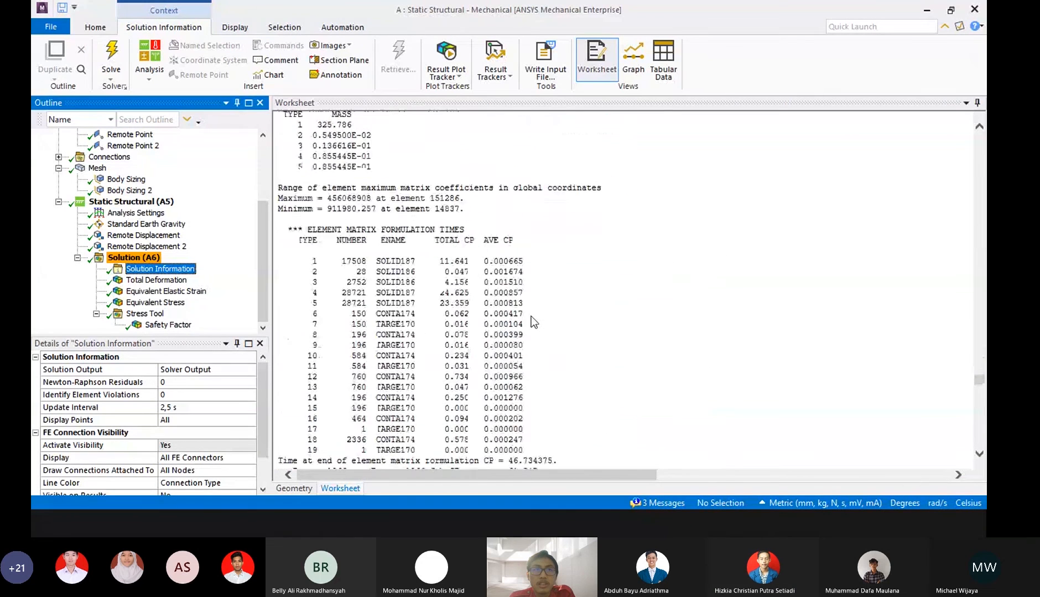
scroll(532, 320, "down", 10)
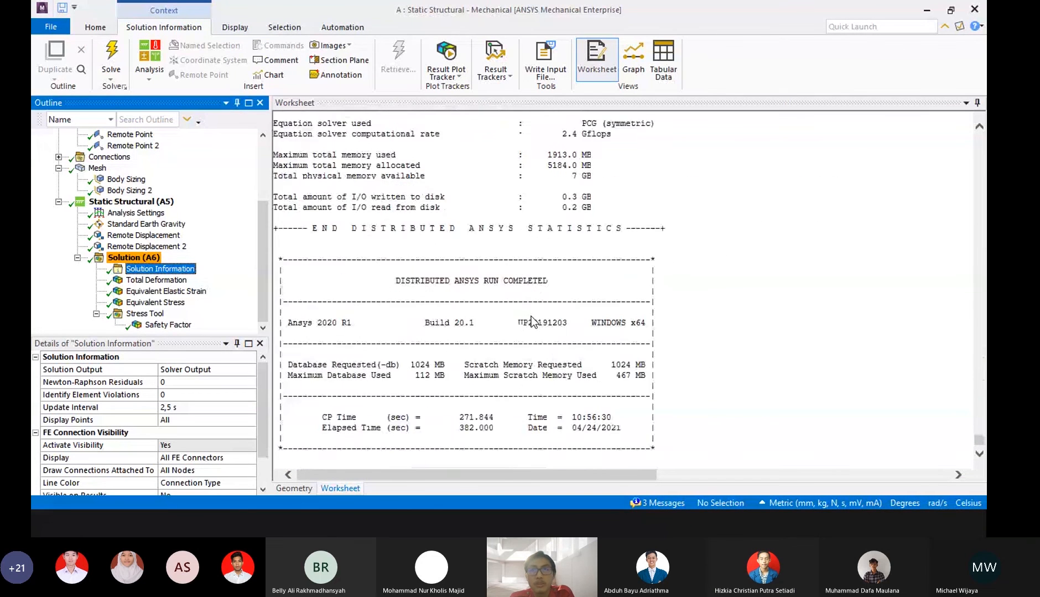
scroll(531, 318, "up", 10)
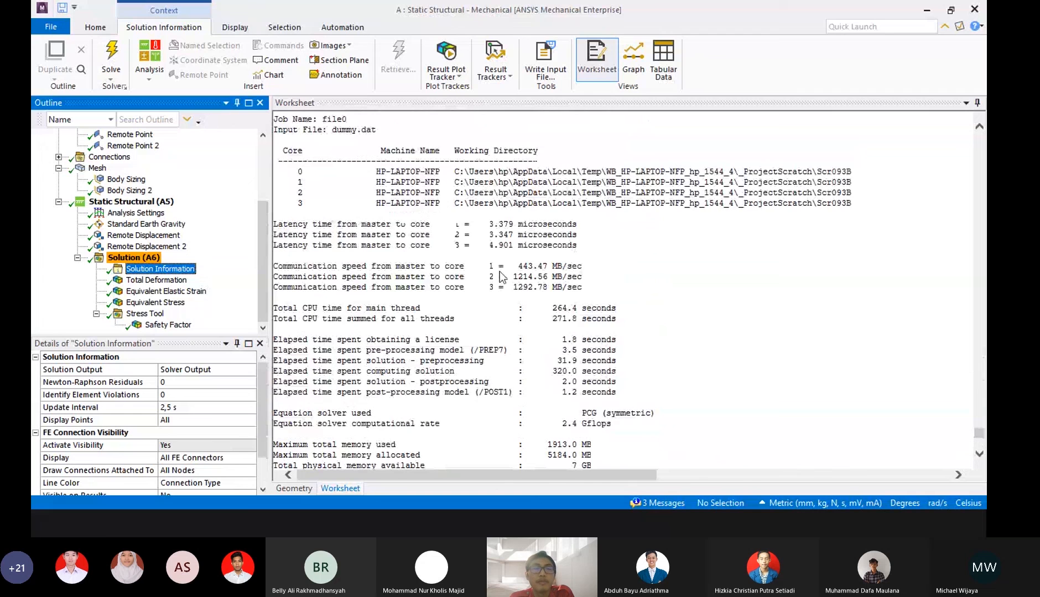
scroll(502, 275, "up", 8)
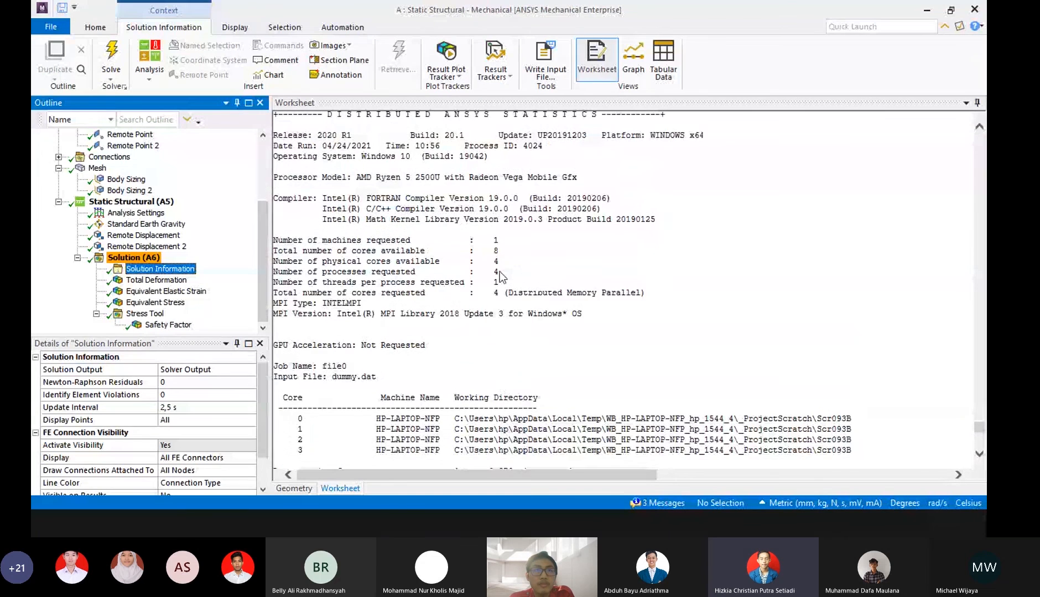
scroll(500, 271, "up", 7)
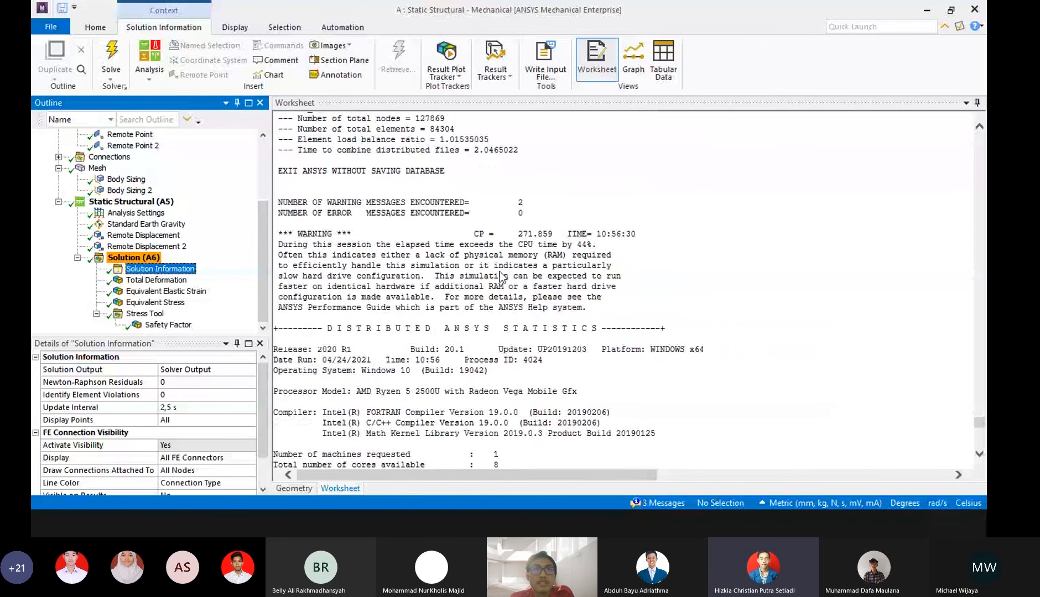
scroll(500, 276, "up", 2)
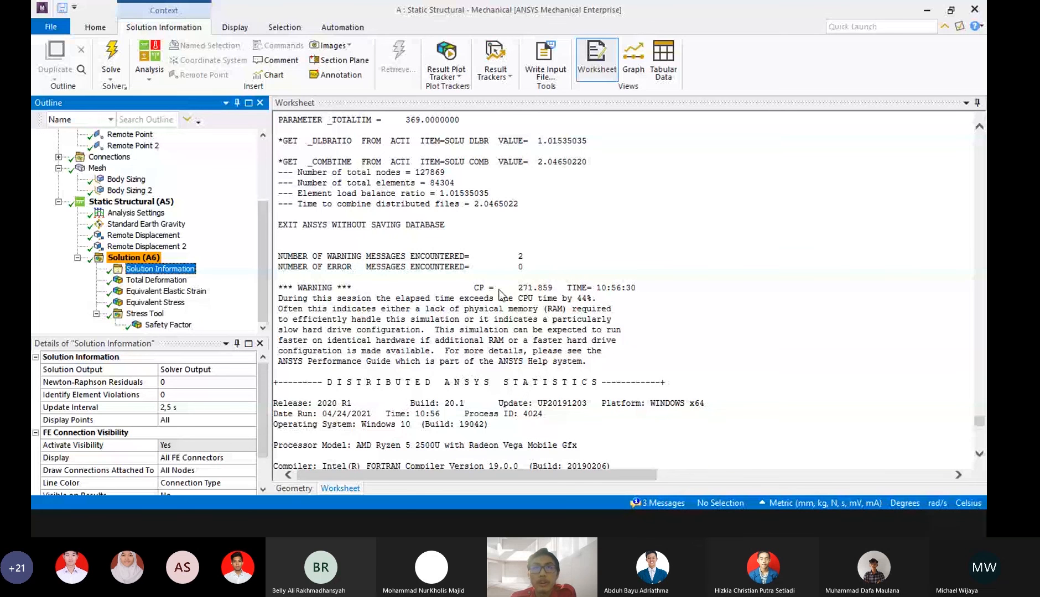
Review the three solution warnings in the message list and close the list again.
left_click(658, 505)
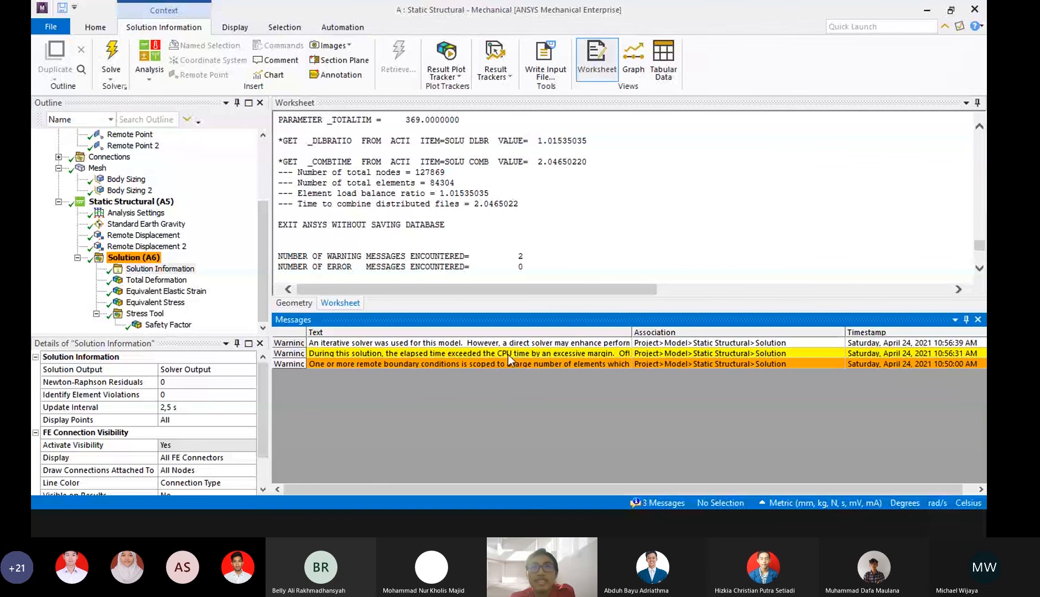
left_click(602, 258)
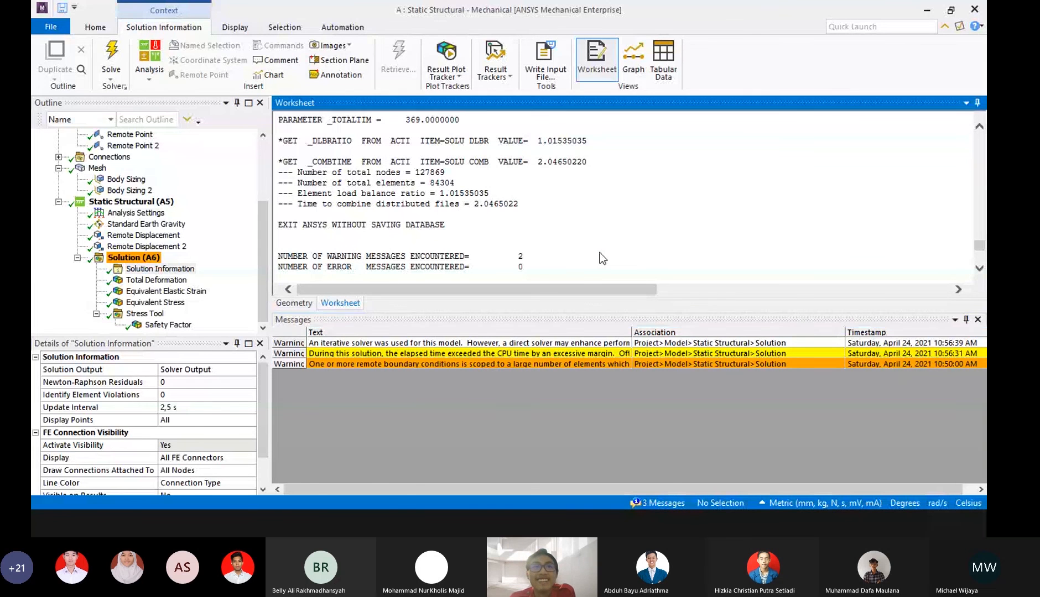
left_click(684, 502)
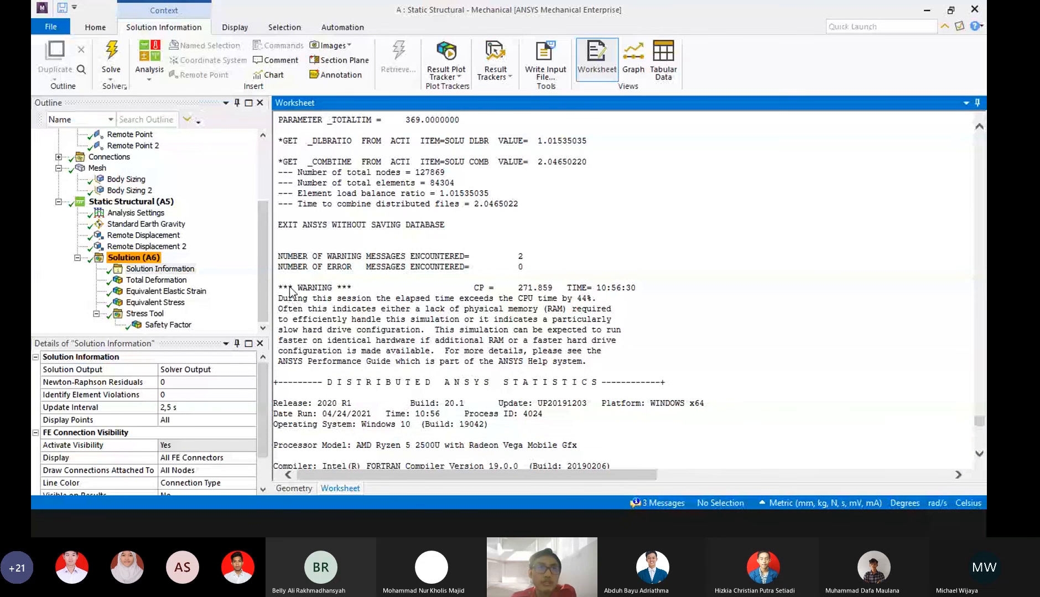
Display the Total Deformation result at 1.0 (True Scale) and inspect the vessel from several sides.
left_click(143, 280)
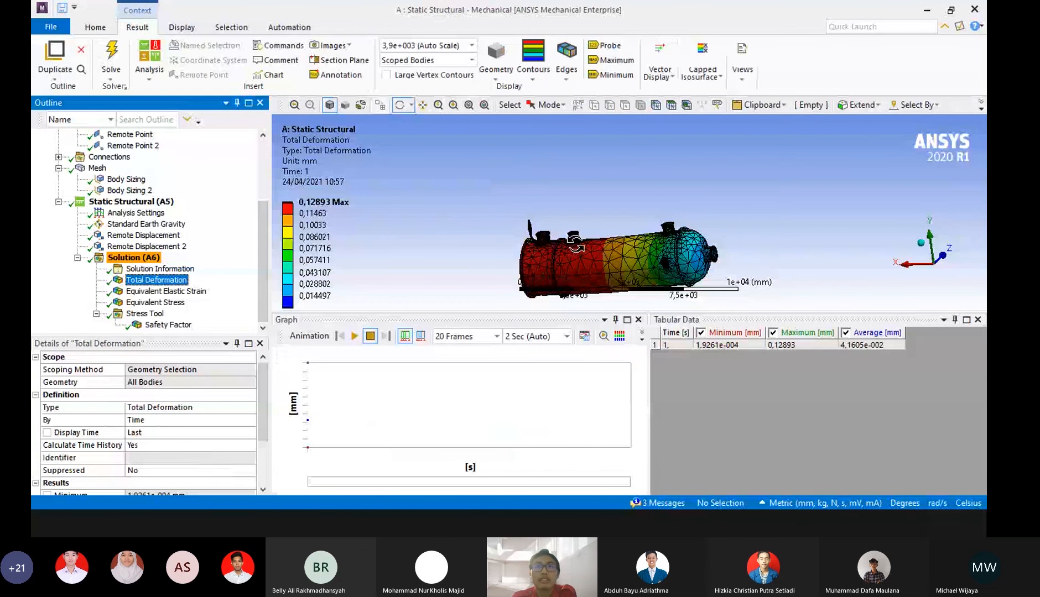
scroll(648, 235, "up", 3)
left_click_drag(653, 234, 545, 162)
left_click(472, 46)
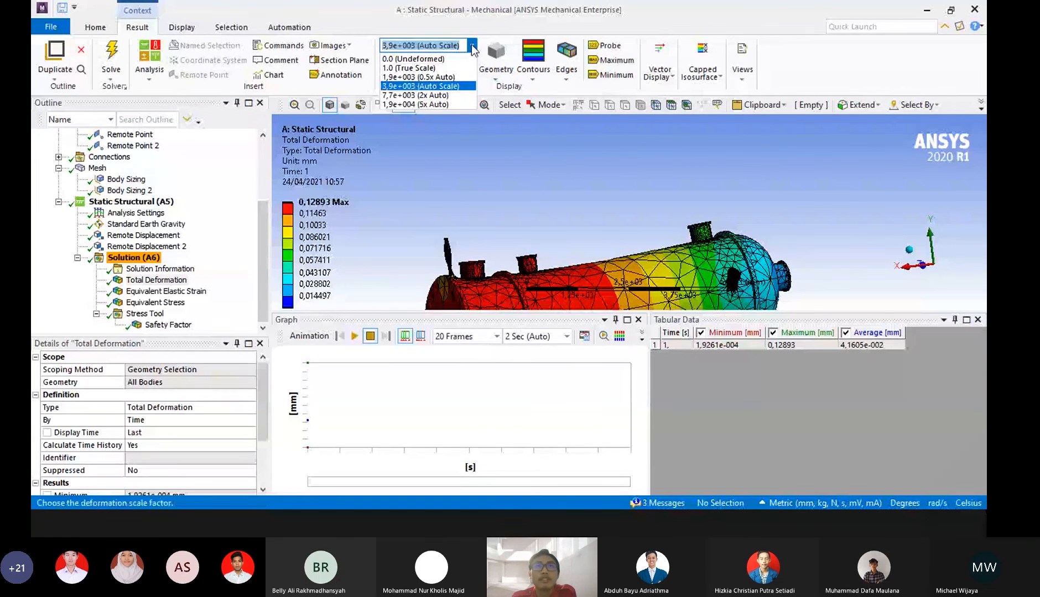
left_click(440, 69)
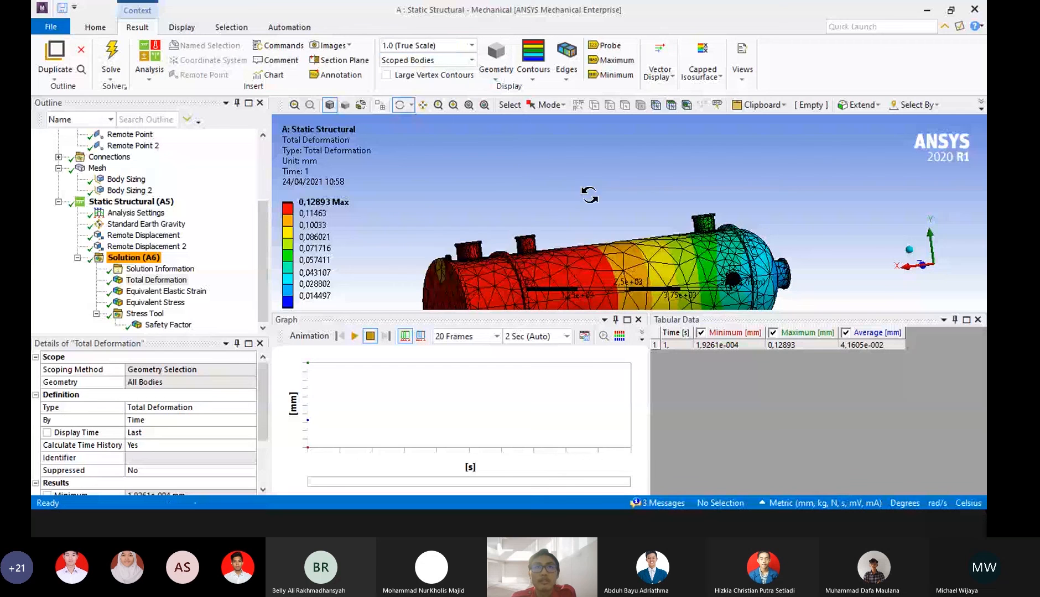
scroll(653, 204, "down", 3)
left_click_drag(654, 205, 537, 223)
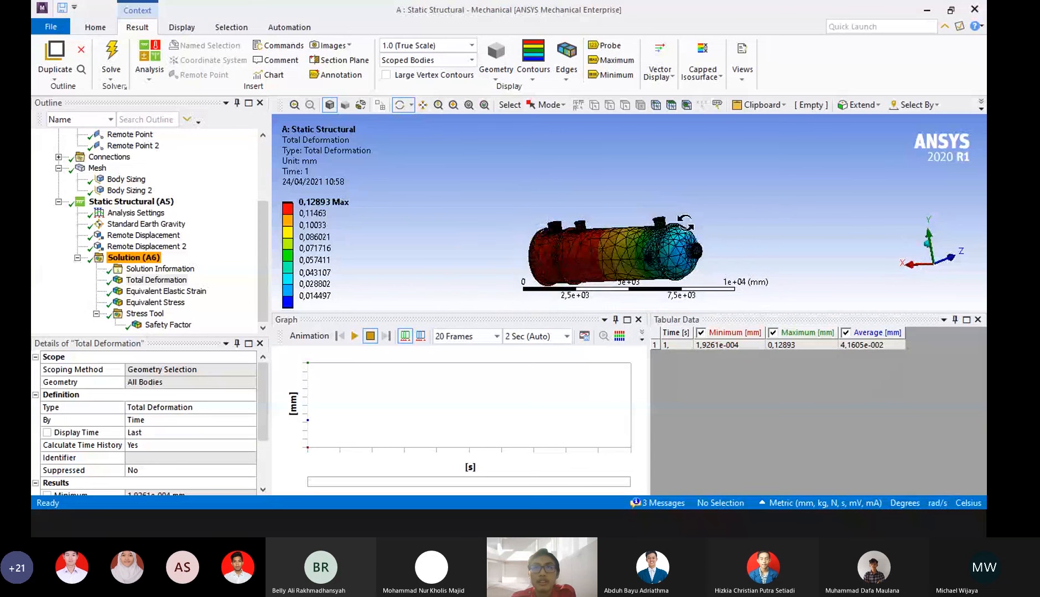
scroll(686, 225, "up", 3)
left_click_drag(733, 233, 639, 252)
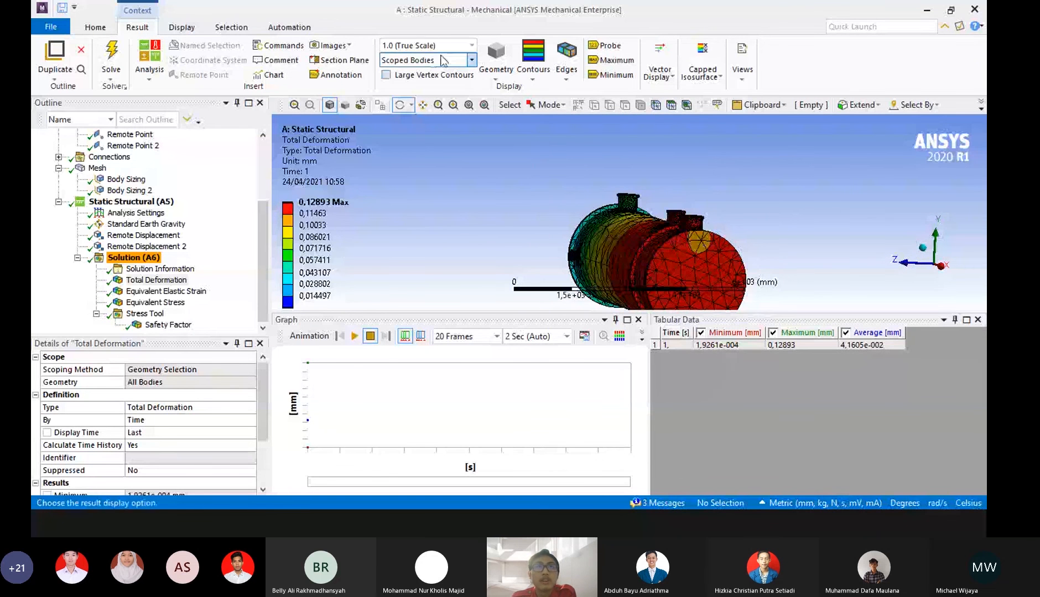
Compare the total deformation at 3,9e+003 (Auto Scale) around the nozzles with the 1.0 (True Scale) display, ending in true scale.
left_click(473, 46)
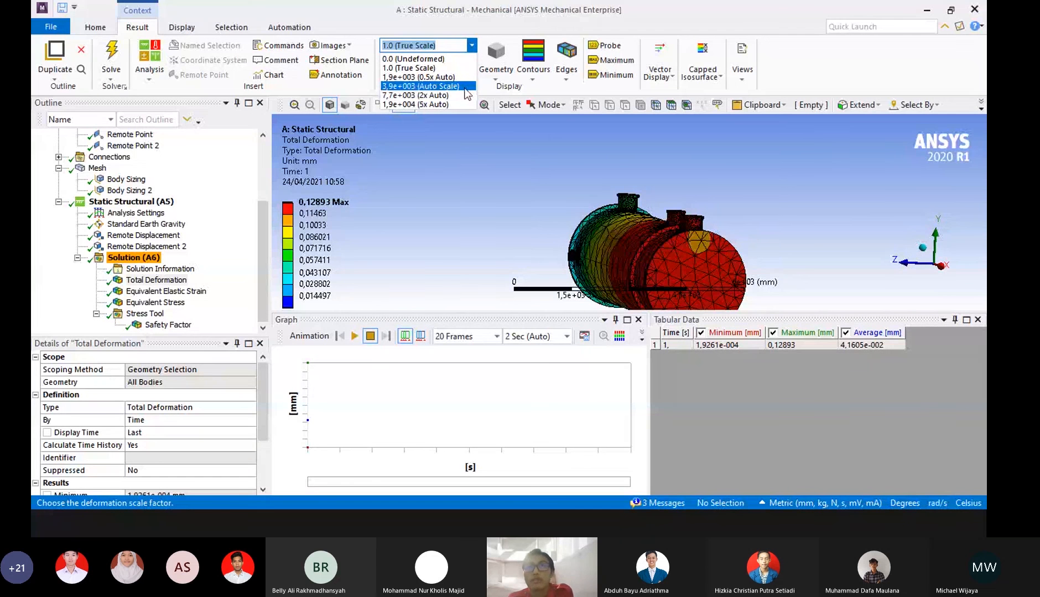
left_click(436, 87)
left_click_drag(834, 249, 795, 227)
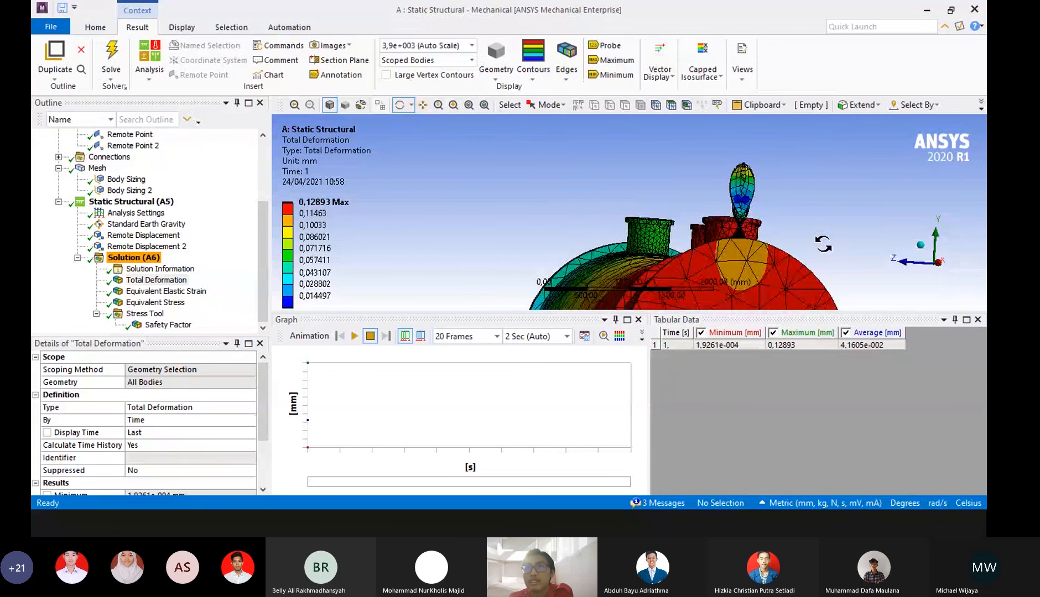
left_click_drag(805, 190, 800, 201)
scroll(800, 200, "down", 3)
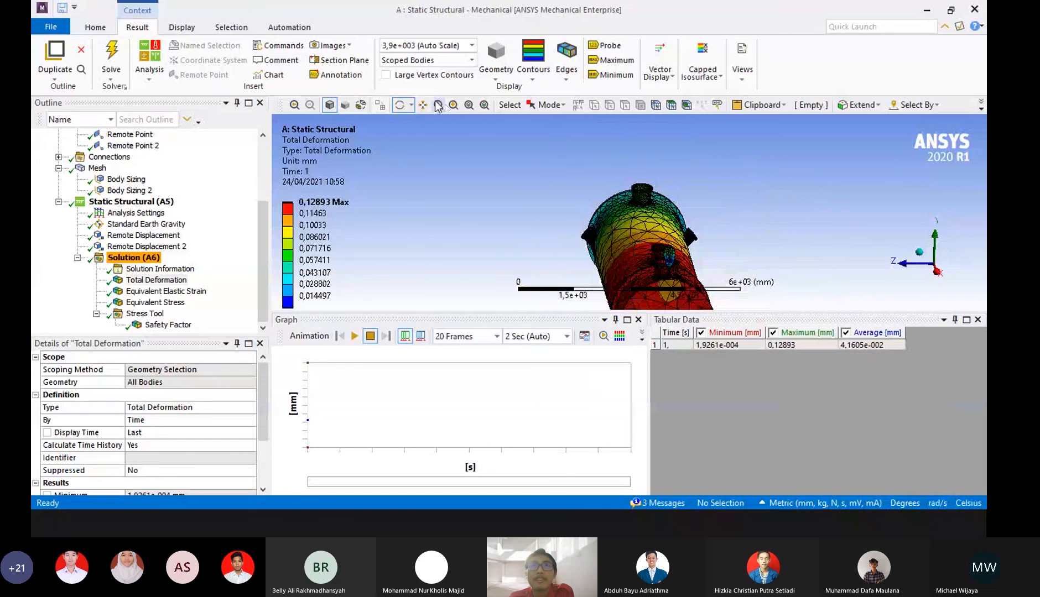
left_click(471, 46)
left_click(449, 70)
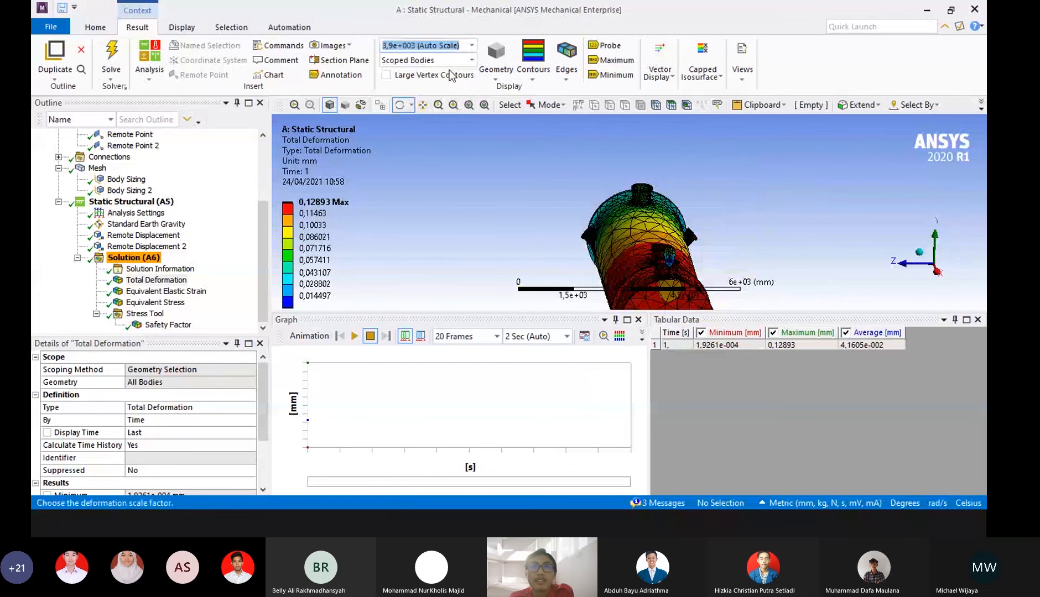
scroll(720, 249, "up", 2)
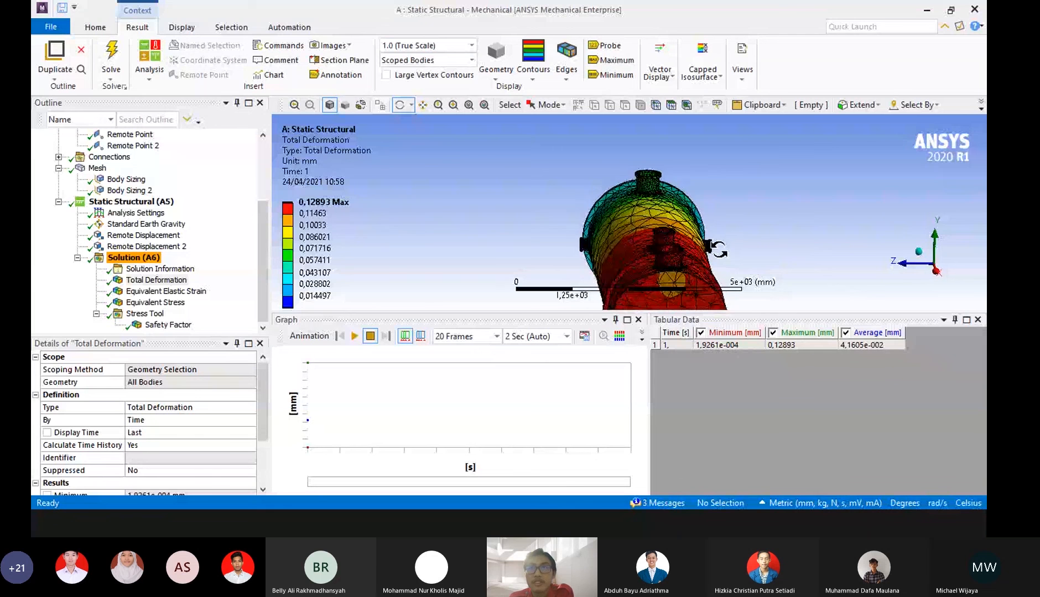
Review the Equivalent Elastic Strain and Equivalent Stress contours on the whole vessel.
left_click(150, 292)
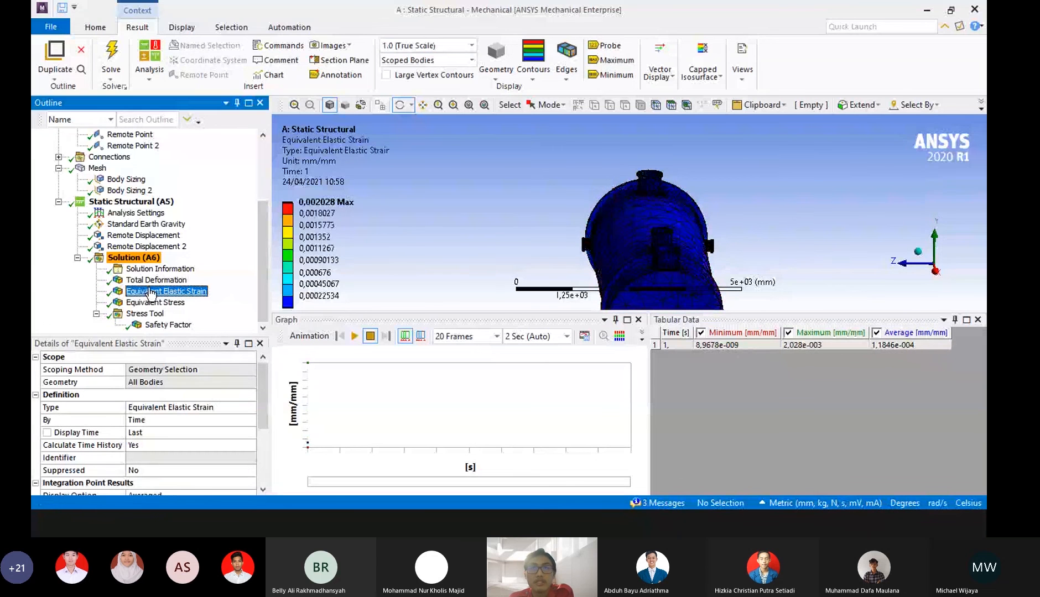
left_click_drag(464, 232, 403, 264)
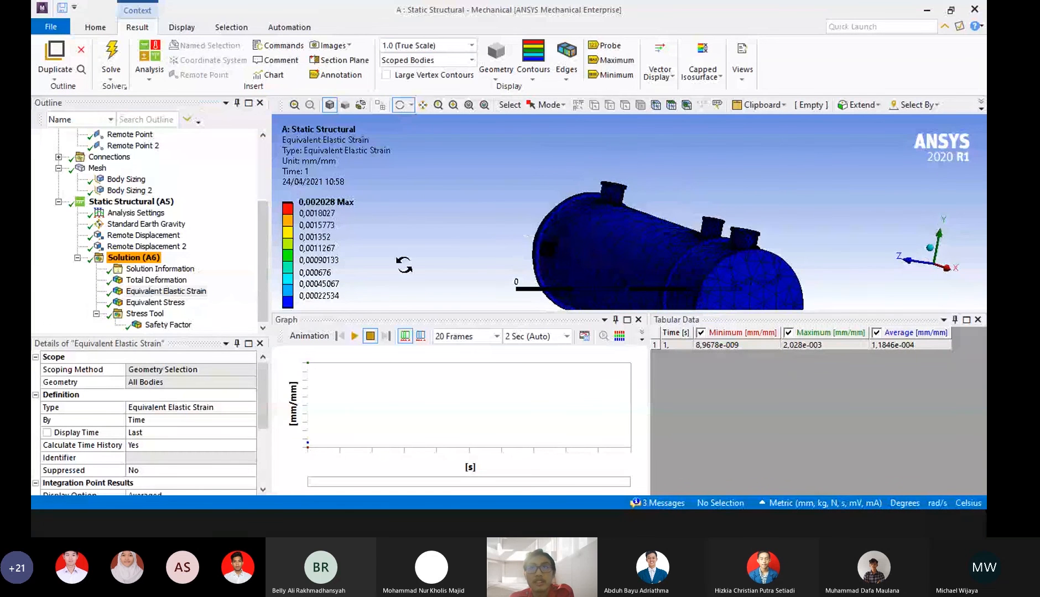
left_click(155, 302)
scroll(630, 222, "up", 3)
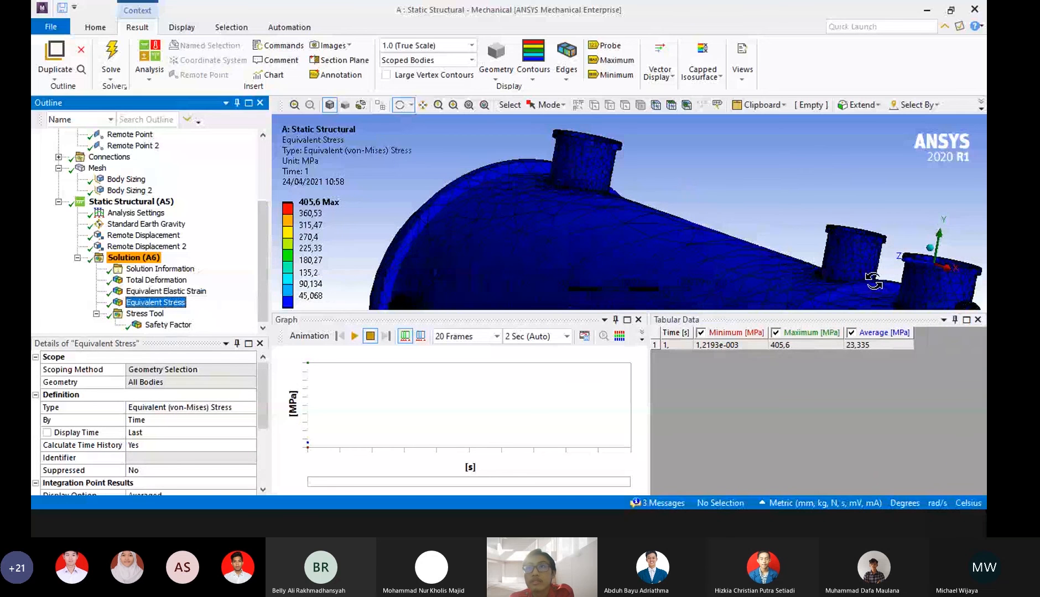
left_click_drag(873, 281, 654, 247)
scroll(648, 254, "up", 3)
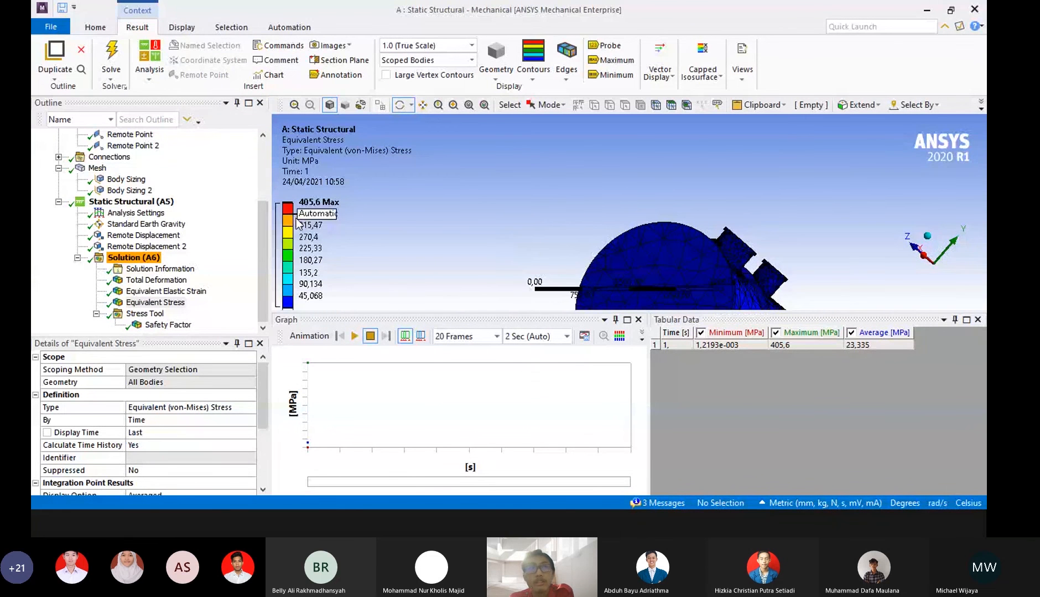
scroll(766, 260, "up", 4)
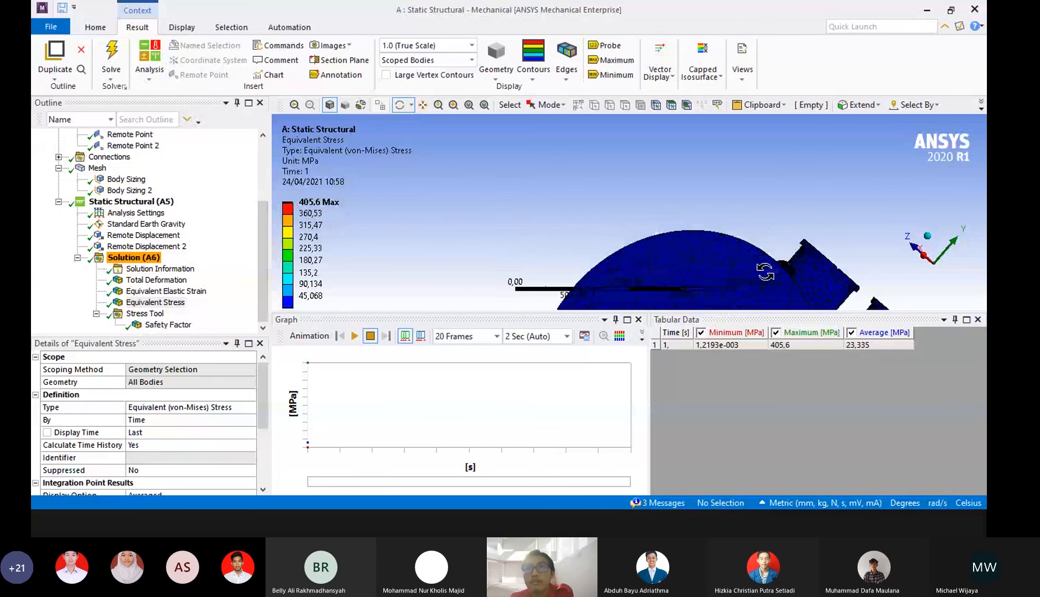
Examine the Equivalent Stress contour close up at the small ring-shaped part by the nozzle on the vessel's end.
left_click_drag(823, 284, 769, 247)
scroll(608, 256, "up", 2)
scroll(608, 256, "up", 1)
left_click_drag(608, 256, 552, 256)
scroll(622, 253, "up", 2)
left_click_drag(443, 225, 556, 263)
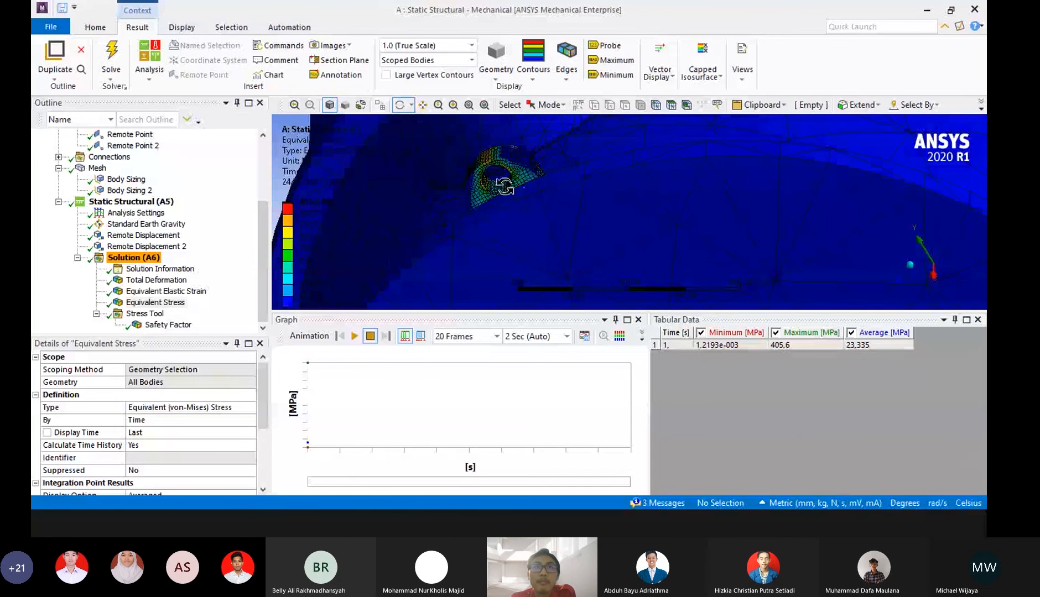
left_click_drag(515, 187, 709, 183)
scroll(709, 183, "down", 4)
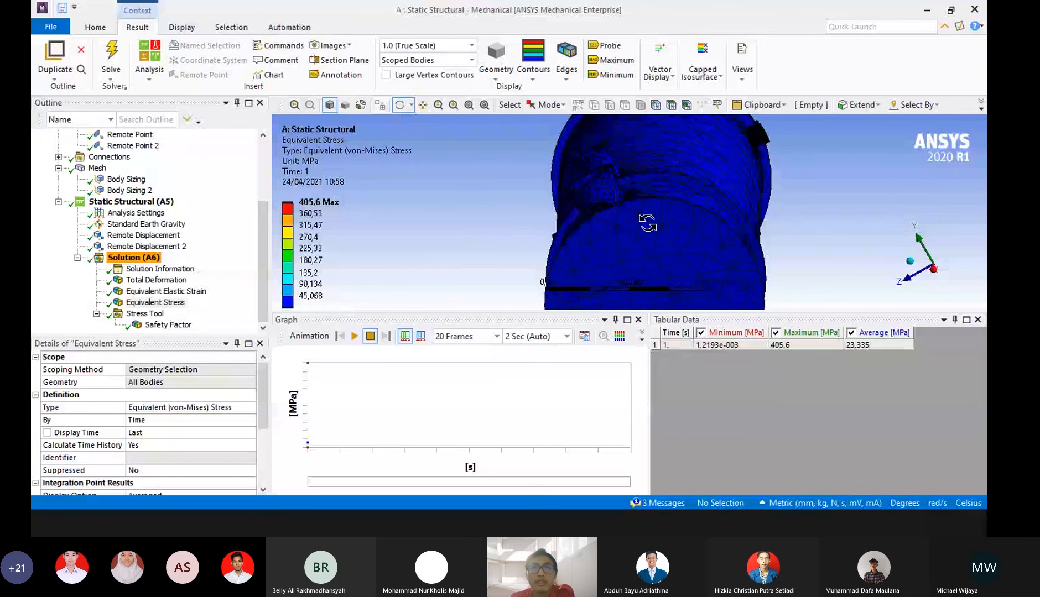
scroll(484, 185, "up", 6)
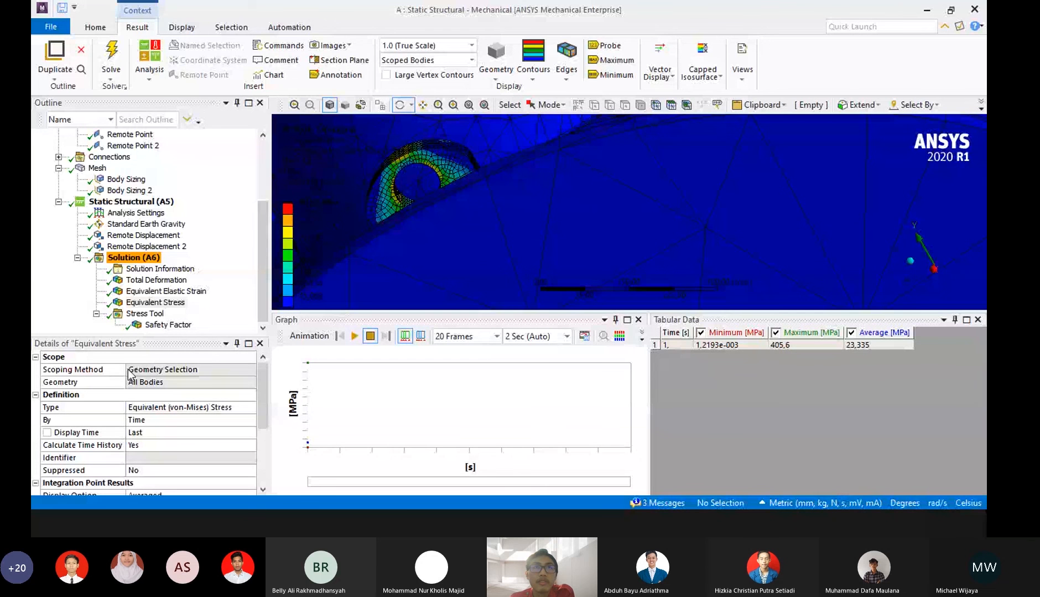
Display the Safety Factor result and inspect the same ring-shaped part by the nozzle and the vessel's end.
left_click(167, 325)
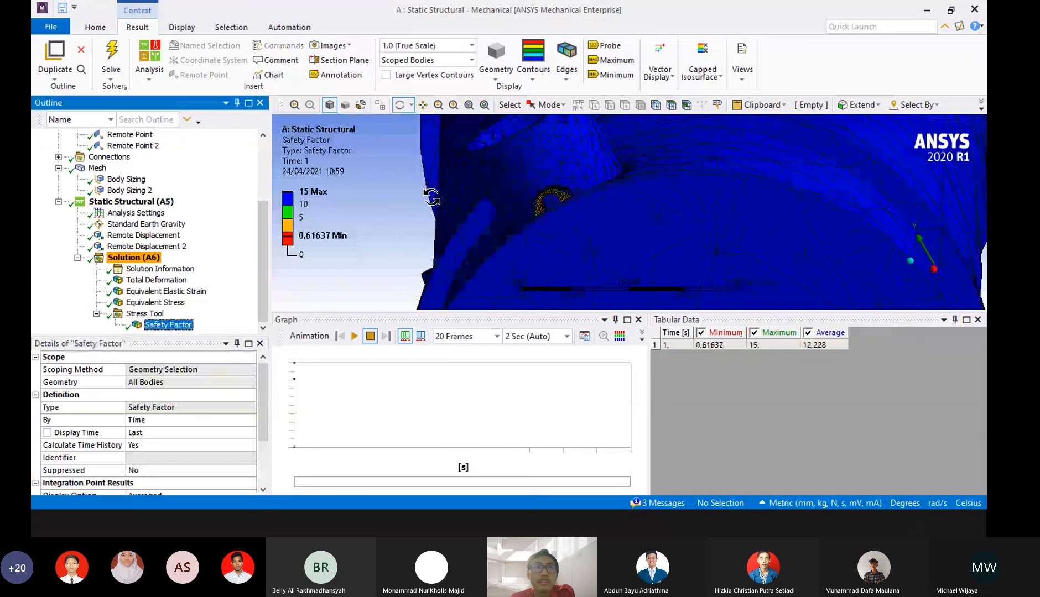
scroll(575, 185, "up", 5)
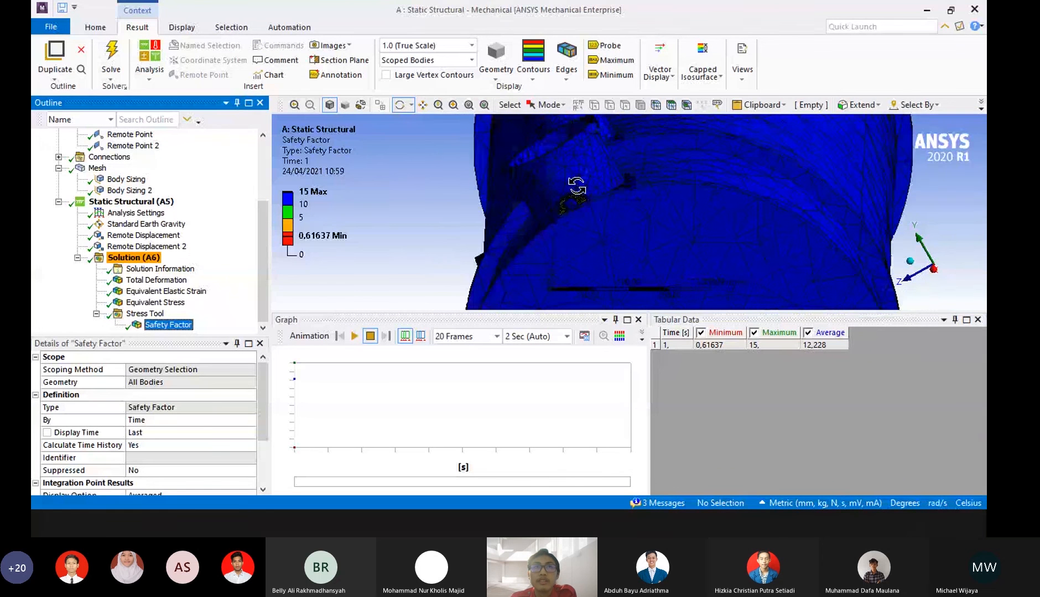
left_click_drag(549, 194, 613, 264)
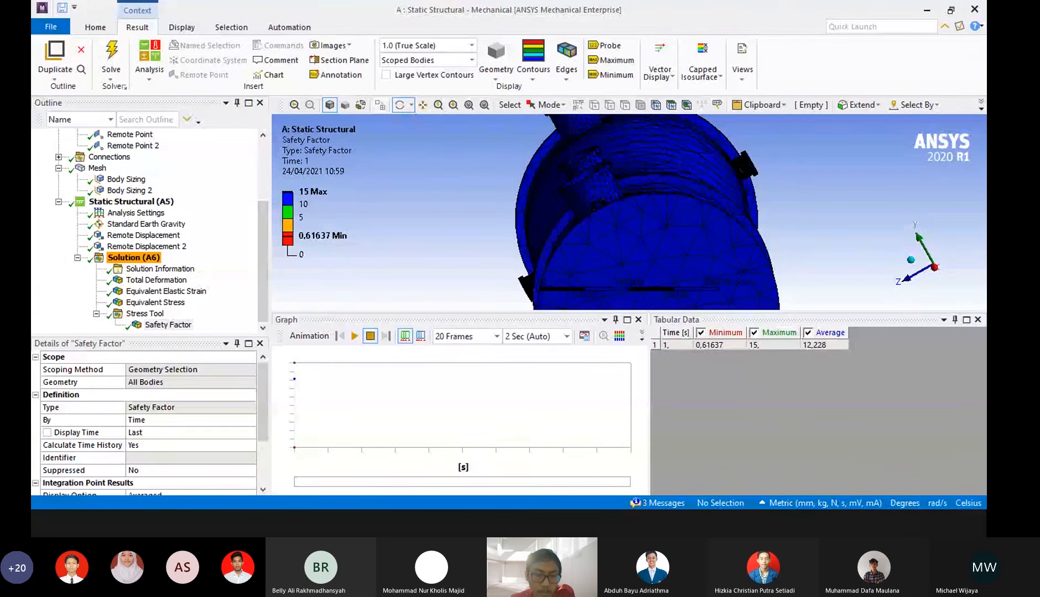
Check the equipment table on the Factor of Safety slide in PowerPoint and return to the Safety Factor result in Mechanical.
key("alt+Tab")
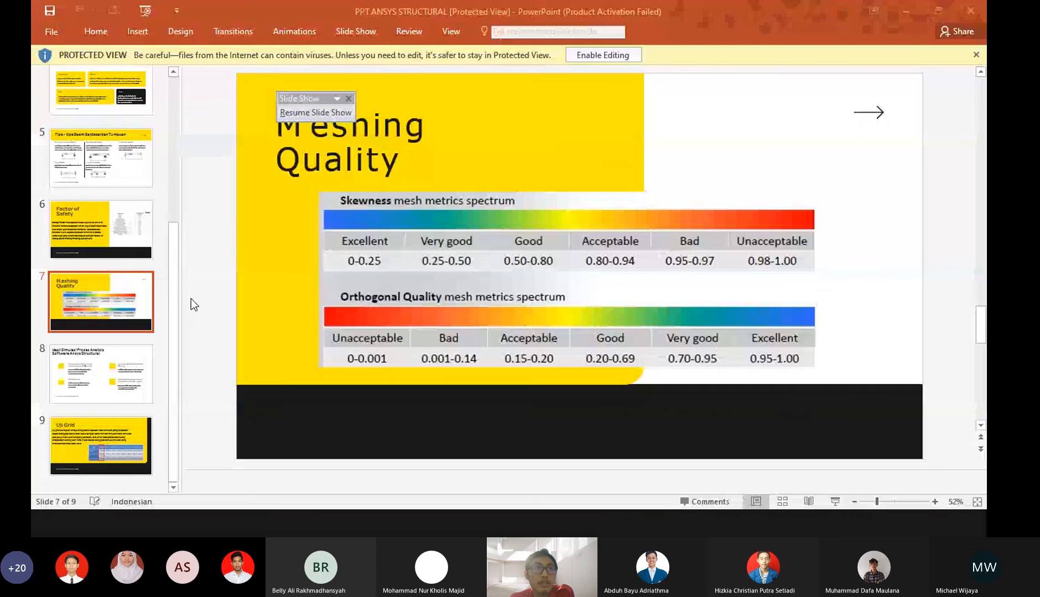
left_click(142, 227)
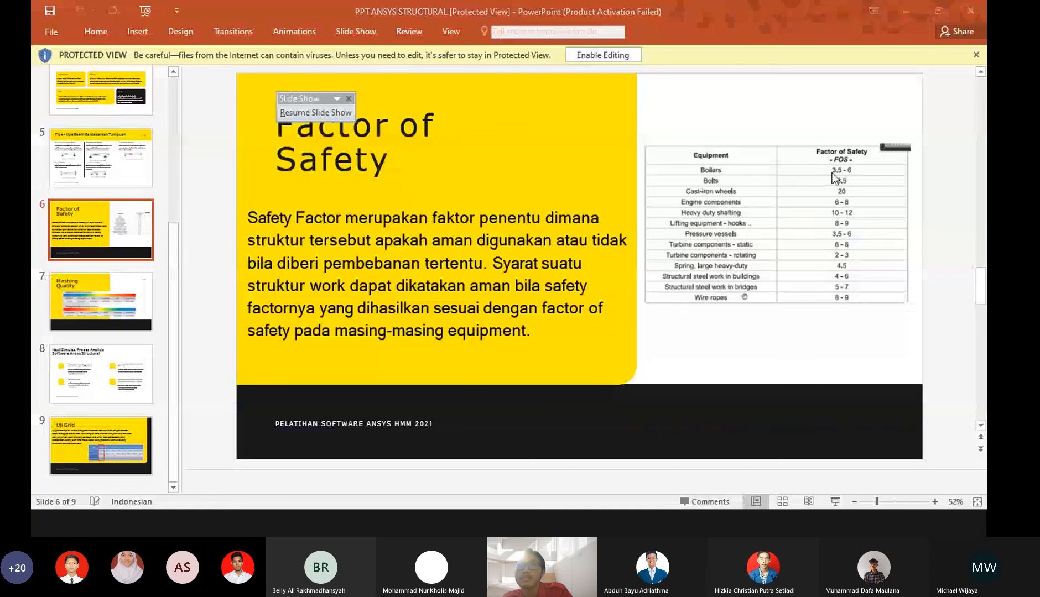
key("alt+Tab")
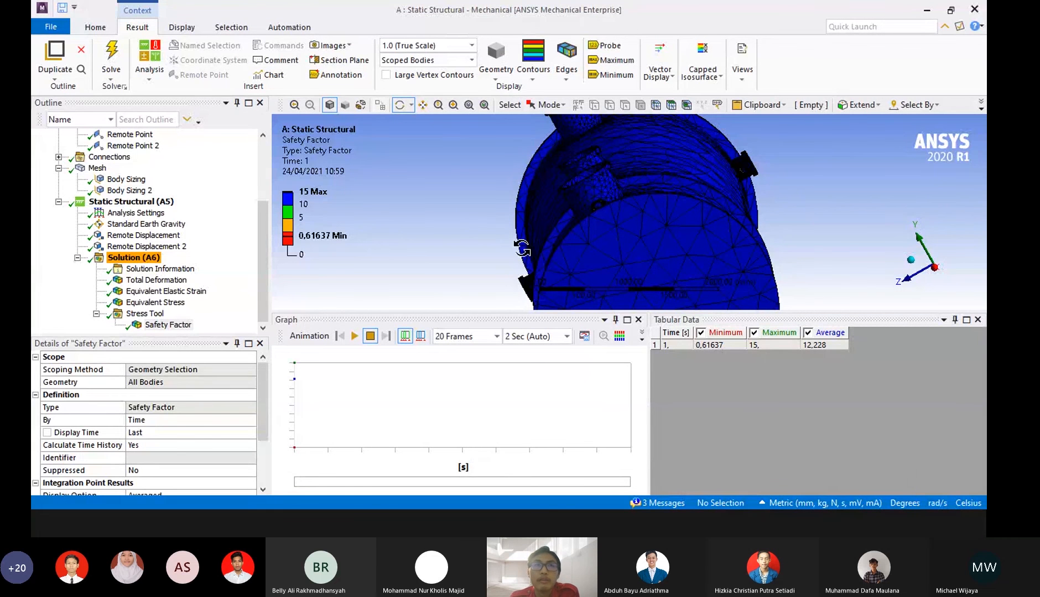
scroll(579, 203, "down", 3)
scroll(646, 197, "up", 3)
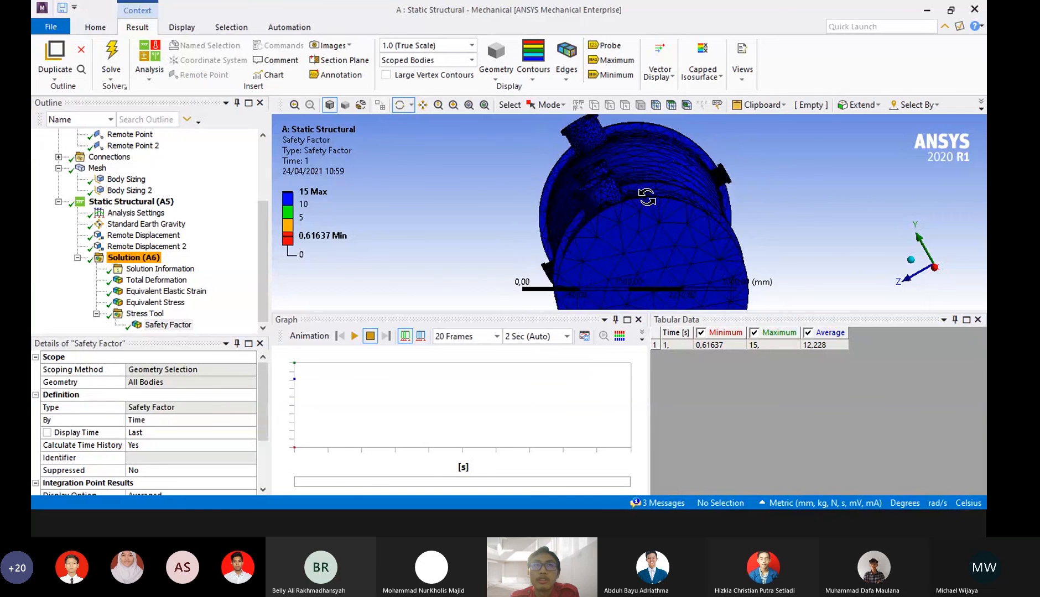
Inspect the Safety Factor contour around the base of the small nozzle on the vessel's shell from several angles.
scroll(608, 213, "up", 4)
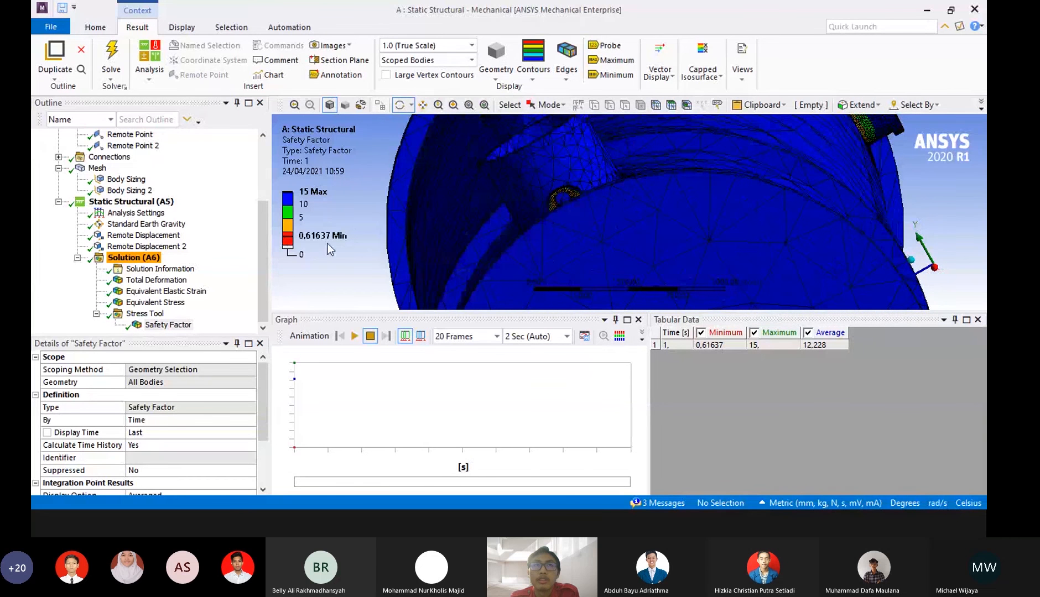
left_click_drag(524, 167, 725, 188)
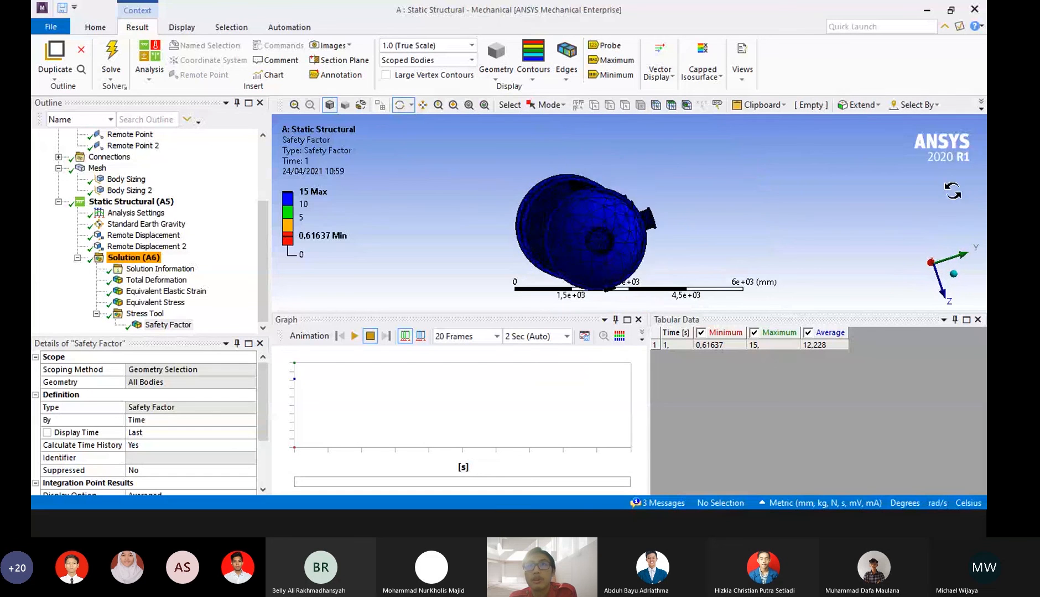
scroll(524, 161, "up", 3)
scroll(532, 170, "up", 2)
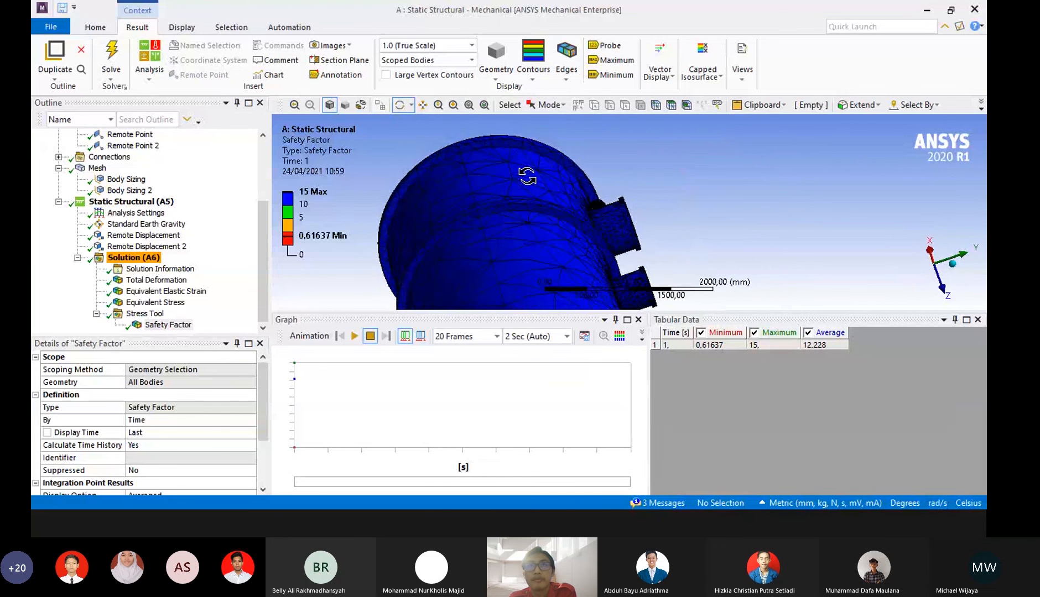
scroll(535, 166, "up", 5)
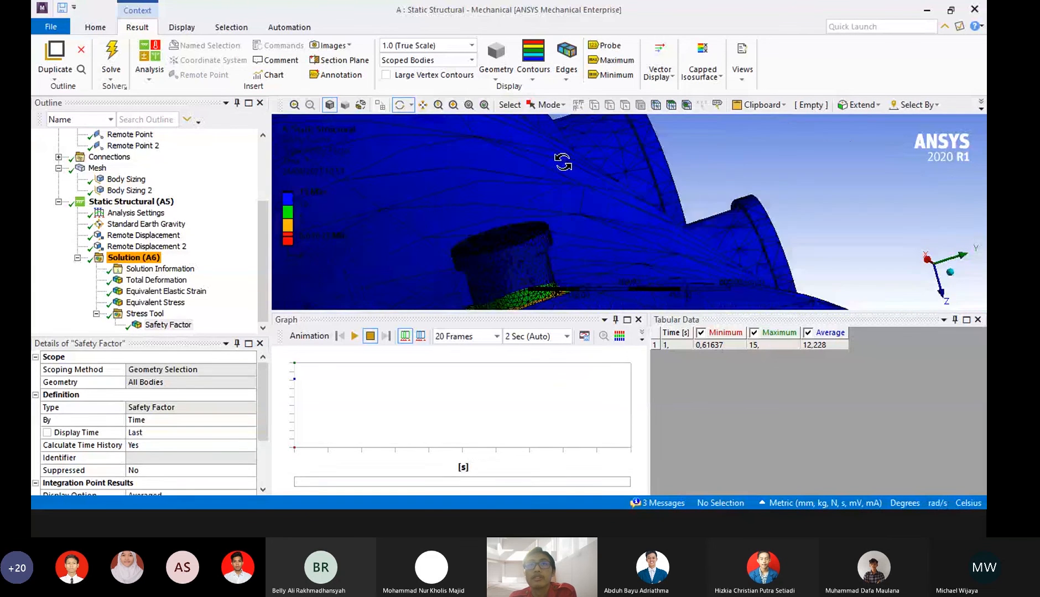
left_click_drag(565, 164, 620, 204)
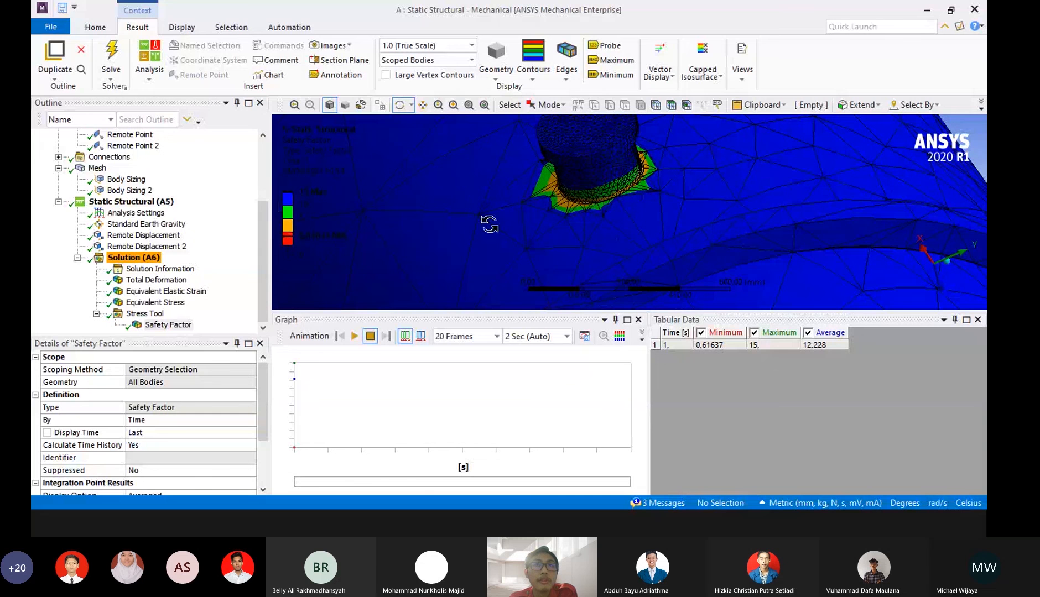
left_click_drag(625, 211, 571, 199)
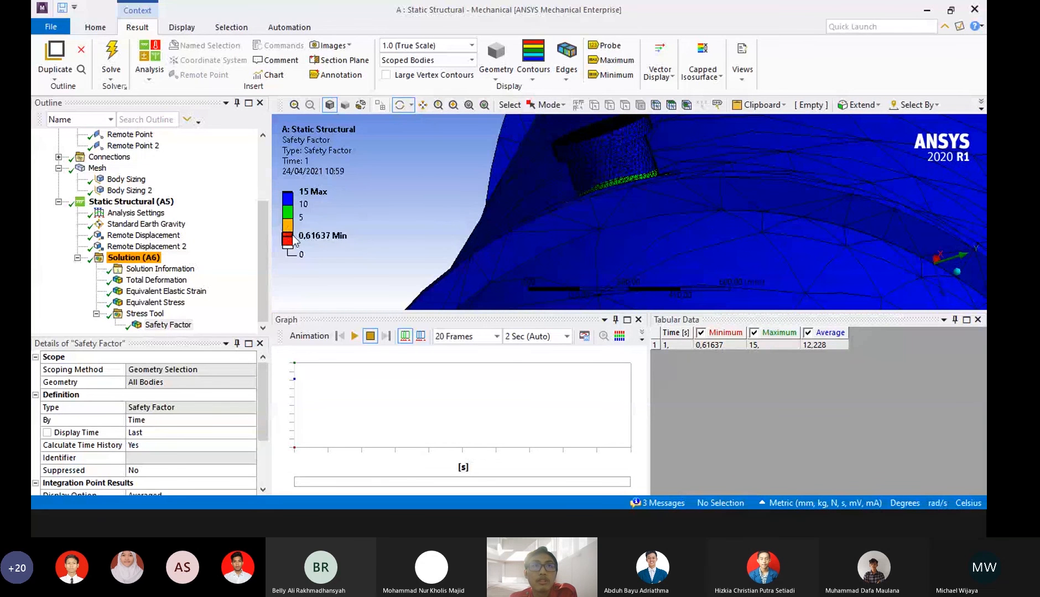
left_click_drag(621, 189, 614, 225)
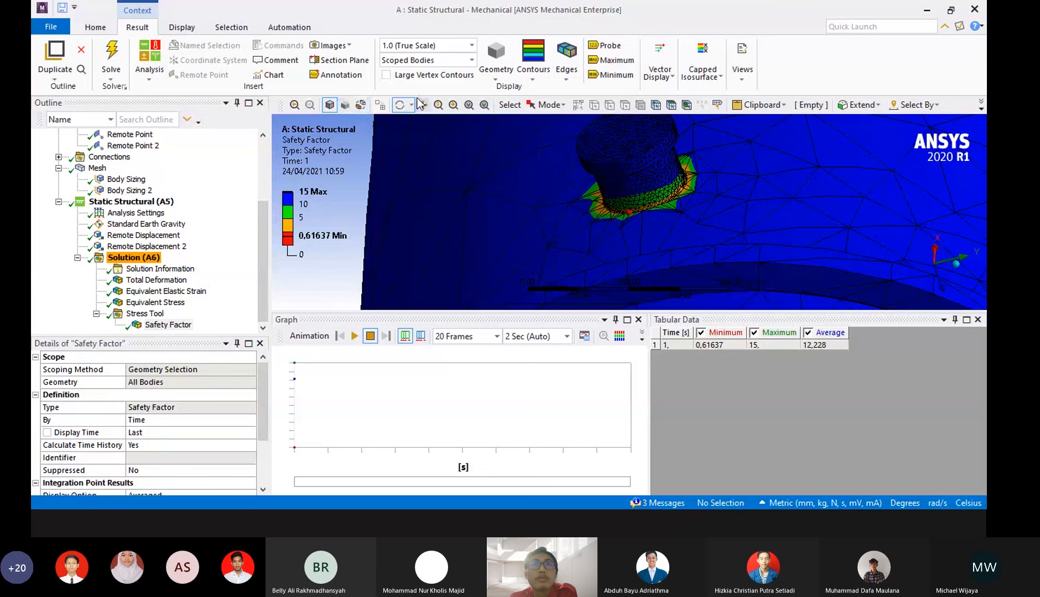
Try picking the face at the small nozzle's base with Single Select, and clear the selection.
left_click(552, 105)
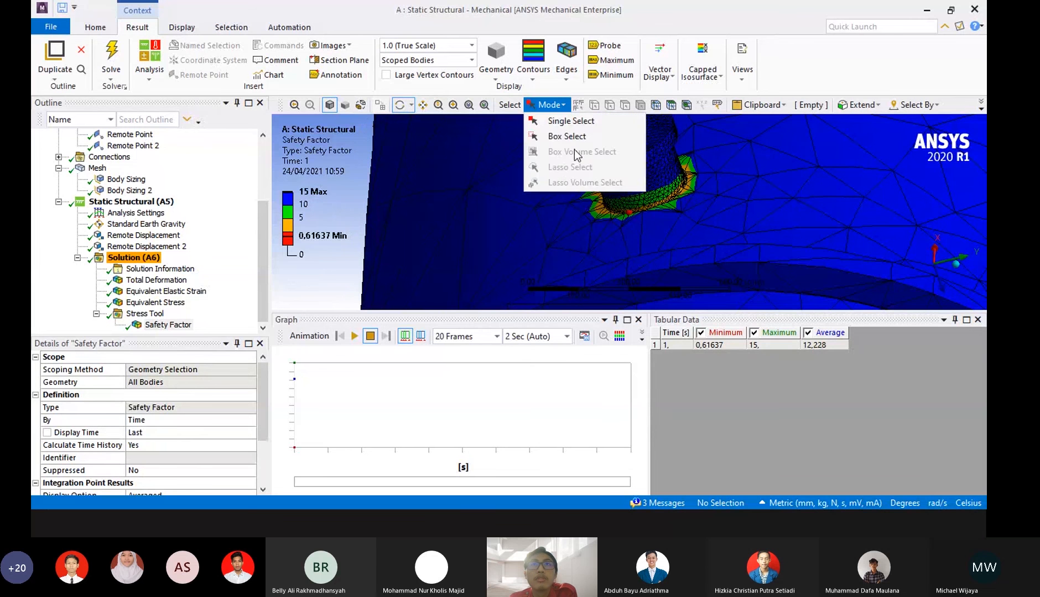
left_click(581, 121)
left_click(607, 214)
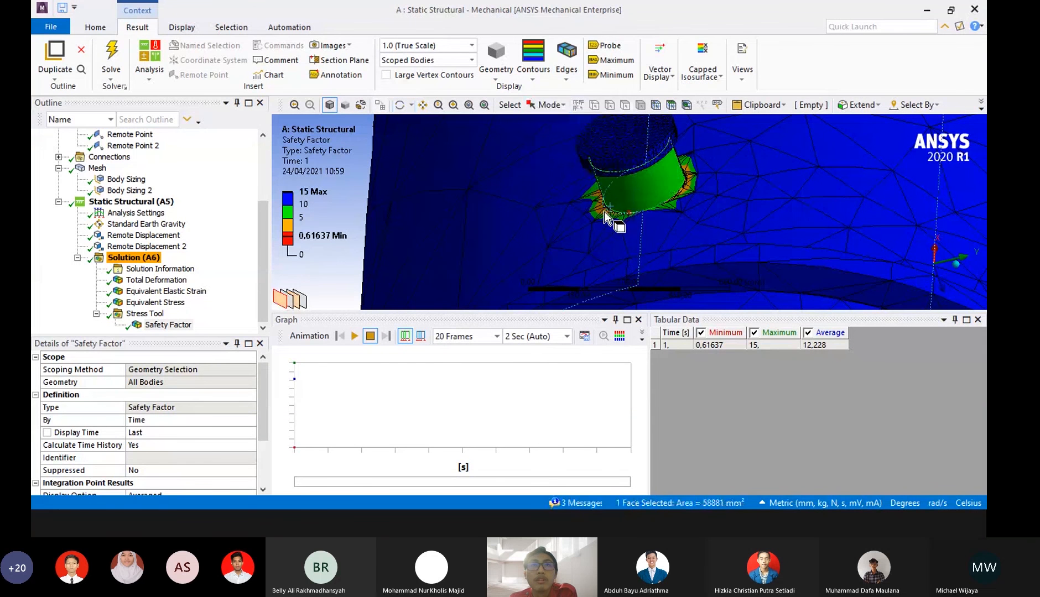
left_click(606, 214)
left_click(332, 265)
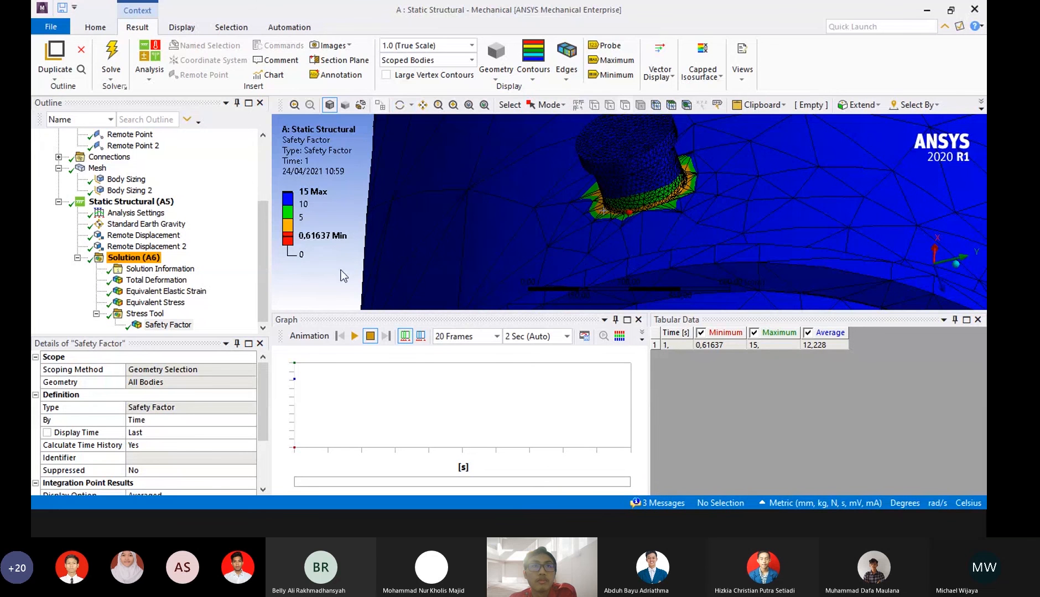
left_click(301, 219)
key("Escape")
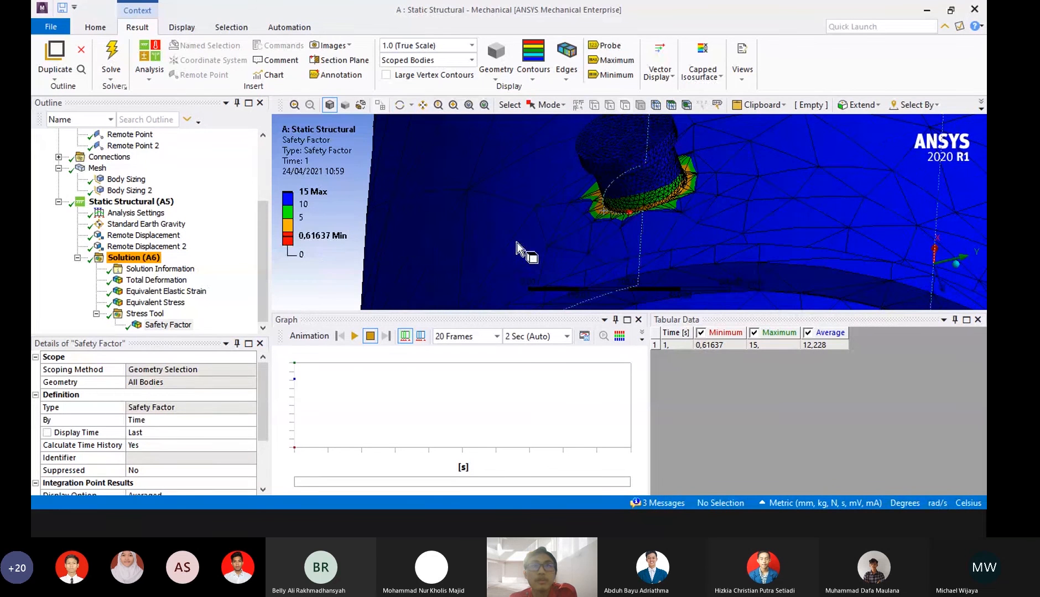
Display the Safety Factor result with Smooth Contours and examine the low-value area at the small nozzle's base.
middle_click_drag(529, 250, 559, 199)
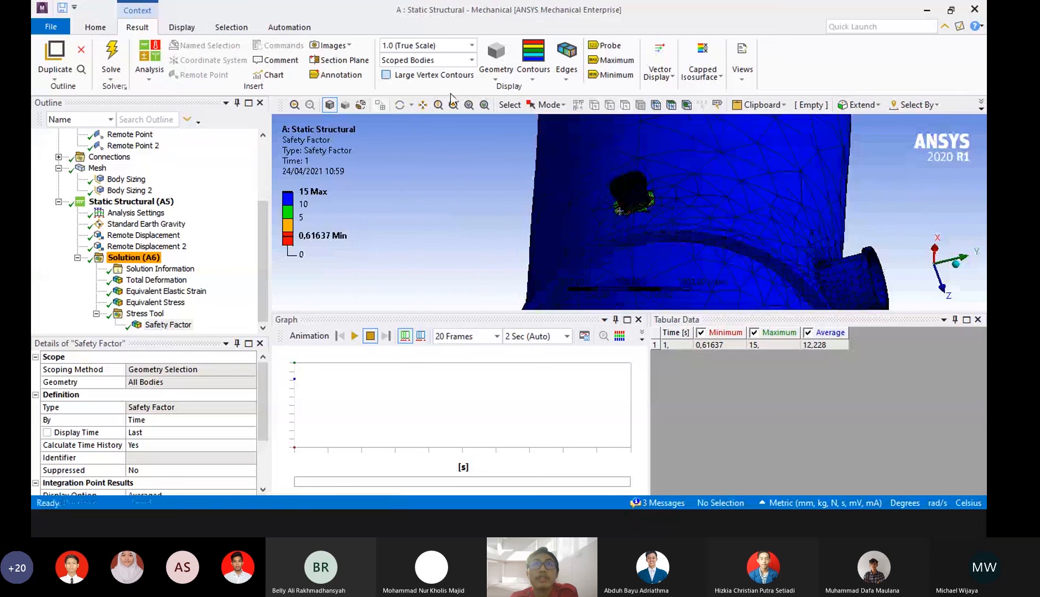
left_click(533, 77)
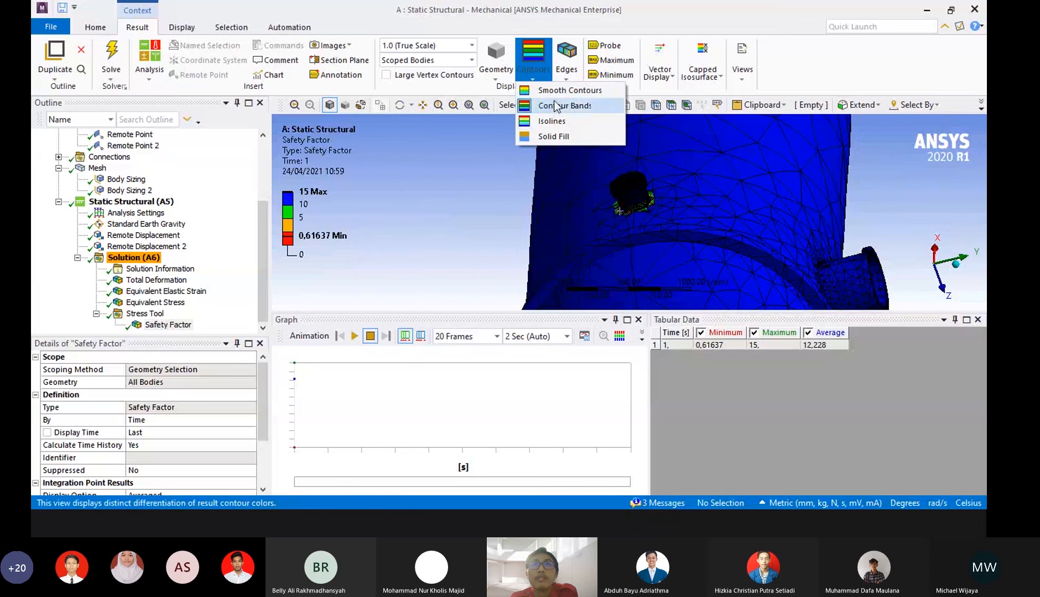
left_click(558, 90)
scroll(687, 204, "up", 5)
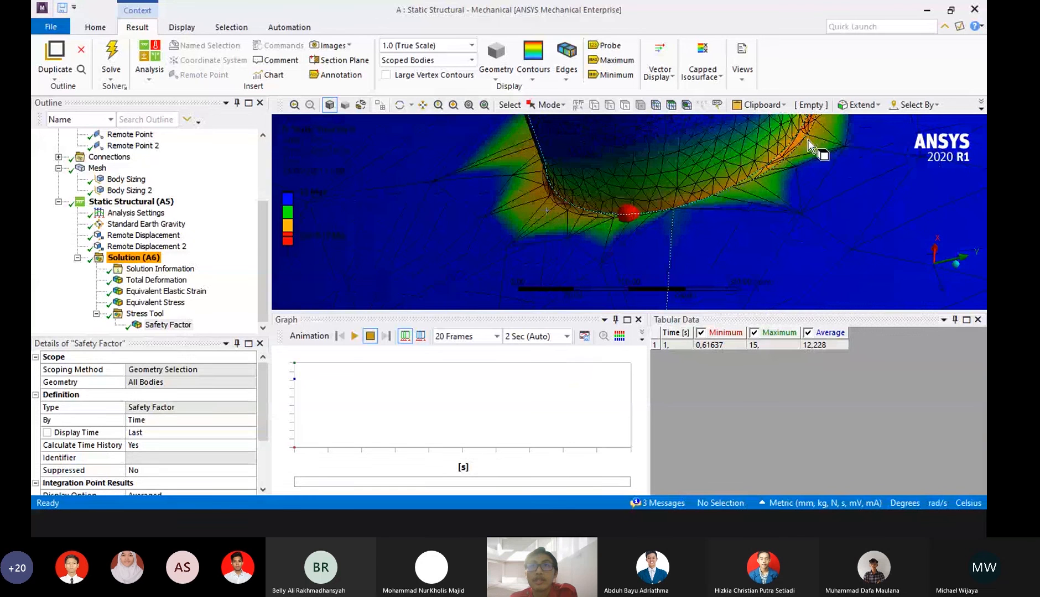
scroll(659, 166, "down", 3)
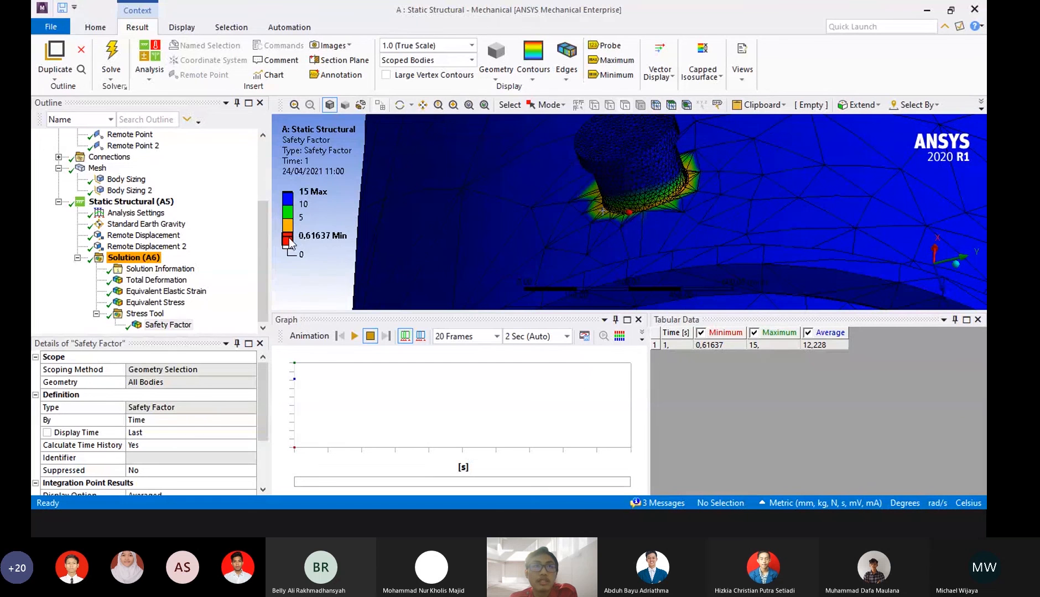
left_click(290, 218)
scroll(568, 195, "up", 5)
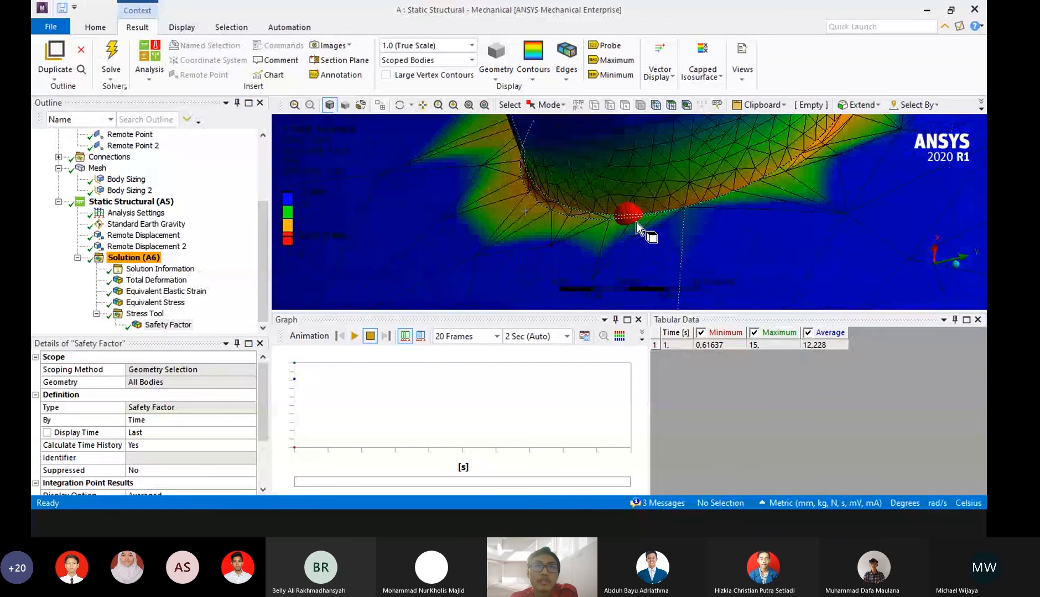
scroll(591, 200, "down", 5)
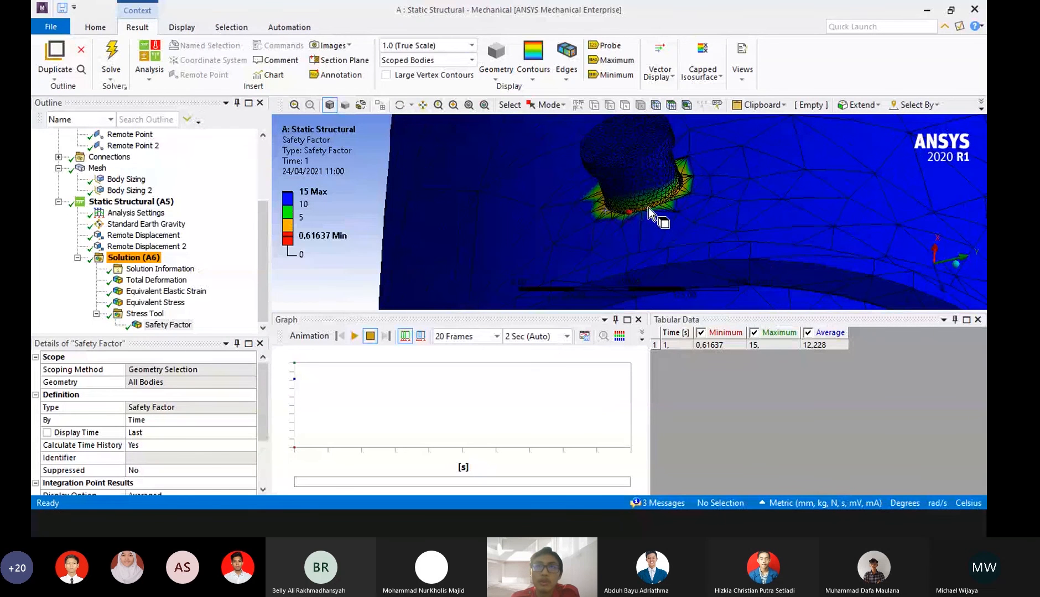
Examine the Safety Factor contour over the whole vessel and close up at the ring-shaped part near the end nozzle.
scroll(652, 197, "down", 3)
scroll(653, 197, "down", 4)
mouse_move(653, 216)
middle_mouse_down()
mouse_move(635, 173)
mouse_move(651, 221)
middle_mouse_up()
scroll(650, 221, "down", 8)
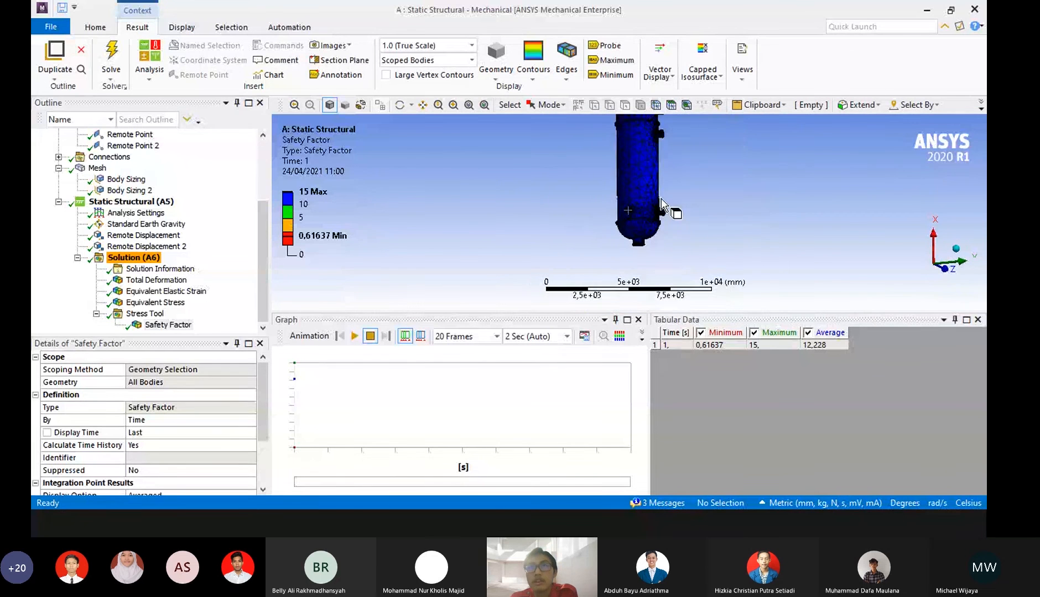
mouse_move(625, 184)
middle_mouse_down()
mouse_move(644, 166)
mouse_move(634, 169)
middle_mouse_up()
scroll(666, 135, "up", 2)
middle_click_drag(666, 135, 677, 204)
scroll(684, 254, "up", 4)
middle_click_drag(685, 256, 550, 172)
scroll(708, 167, "up", 2)
middle_click_drag(709, 169, 699, 189)
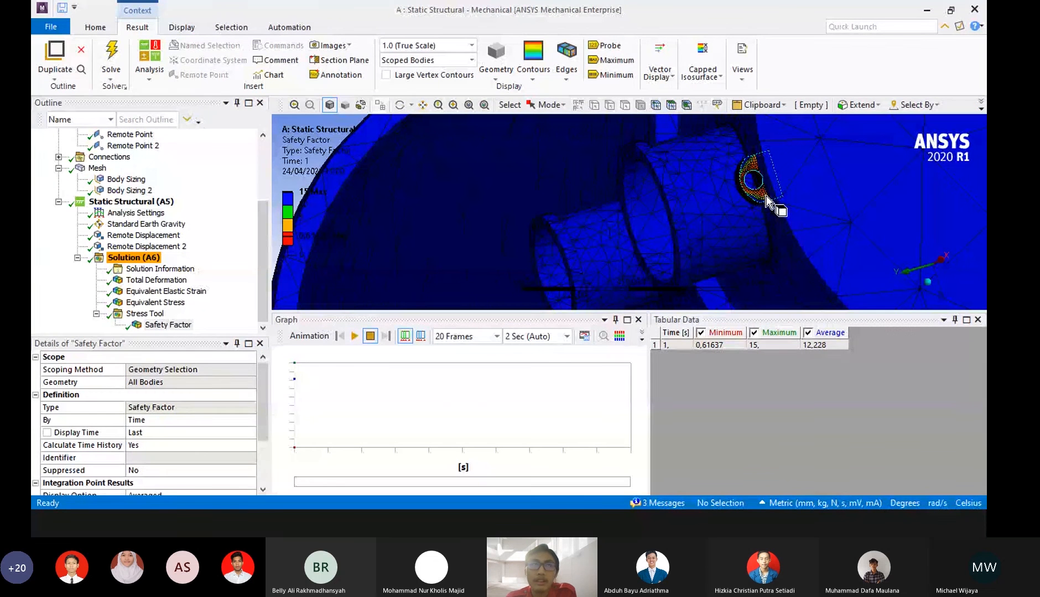
Compare the Safety Factor legend's maximum with the contour on the end nozzles and the vessel as a whole.
scroll(768, 202, "down", 2)
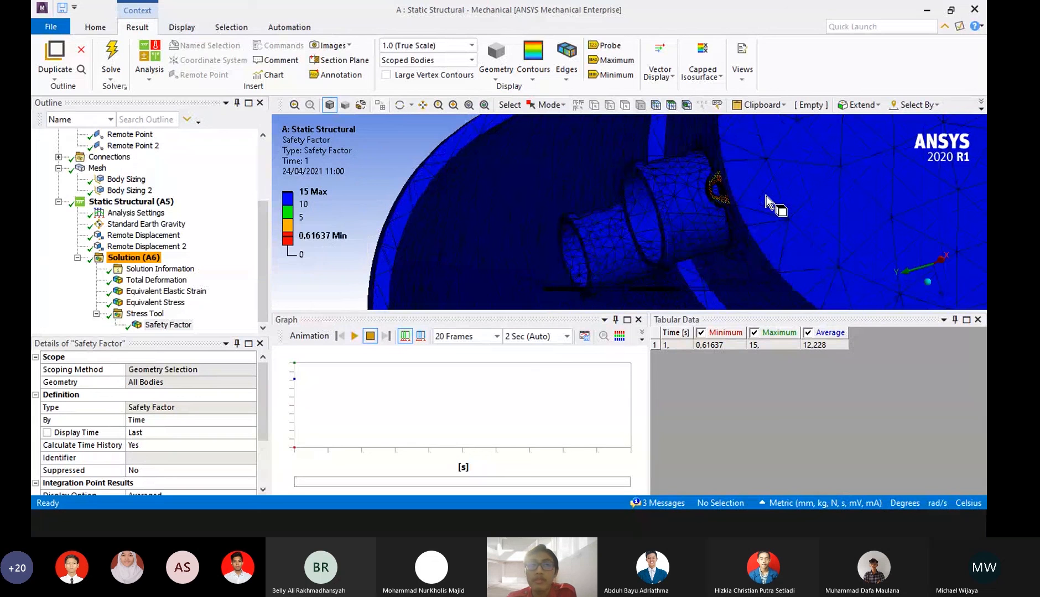
middle_click_drag(766, 196, 716, 207)
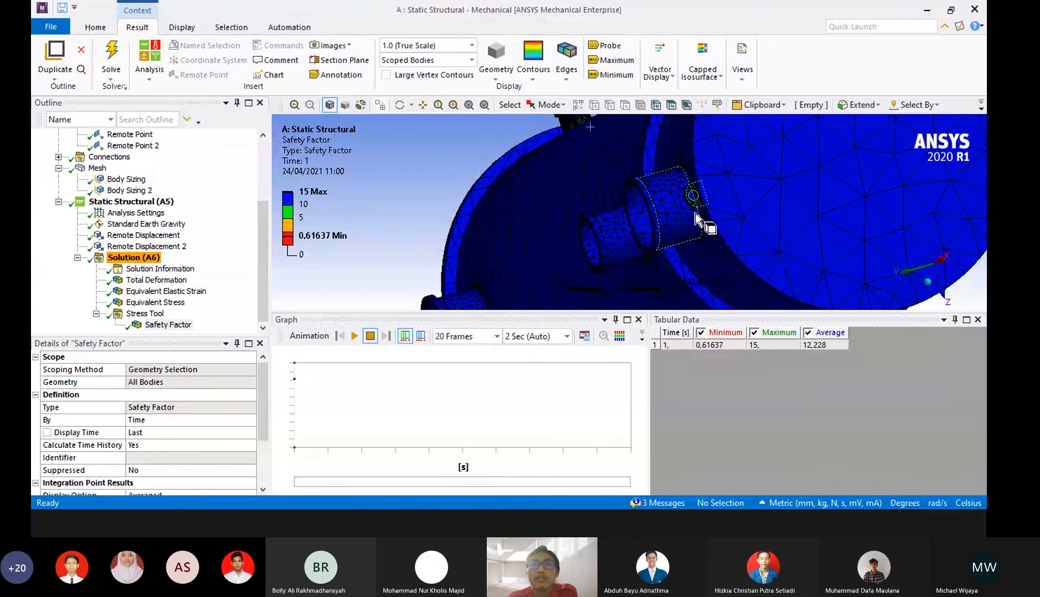
left_click(308, 192)
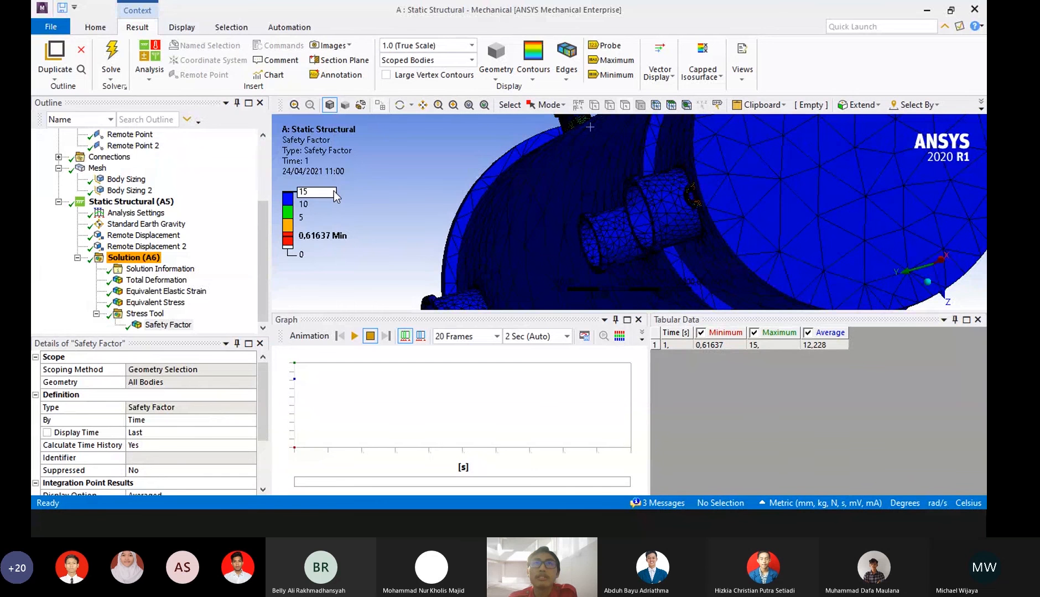
middle_click_drag(720, 197, 674, 264)
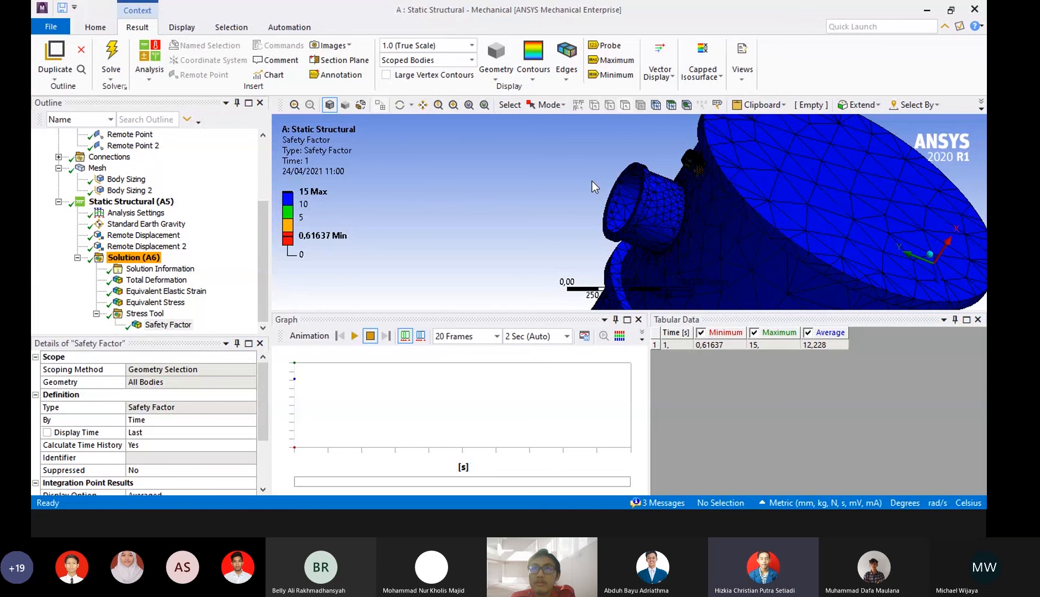
scroll(592, 182, "down", 6)
middle_click_drag(592, 182, 636, 185)
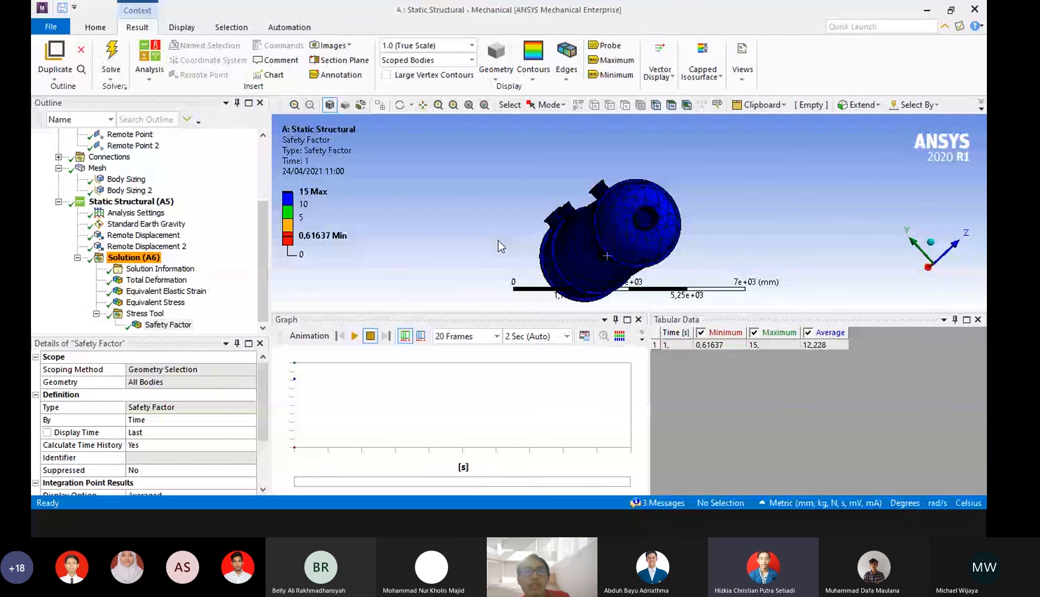
mouse_move(498, 241)
middle_mouse_down()
mouse_move(660, 242)
mouse_move(500, 246)
middle_mouse_up()
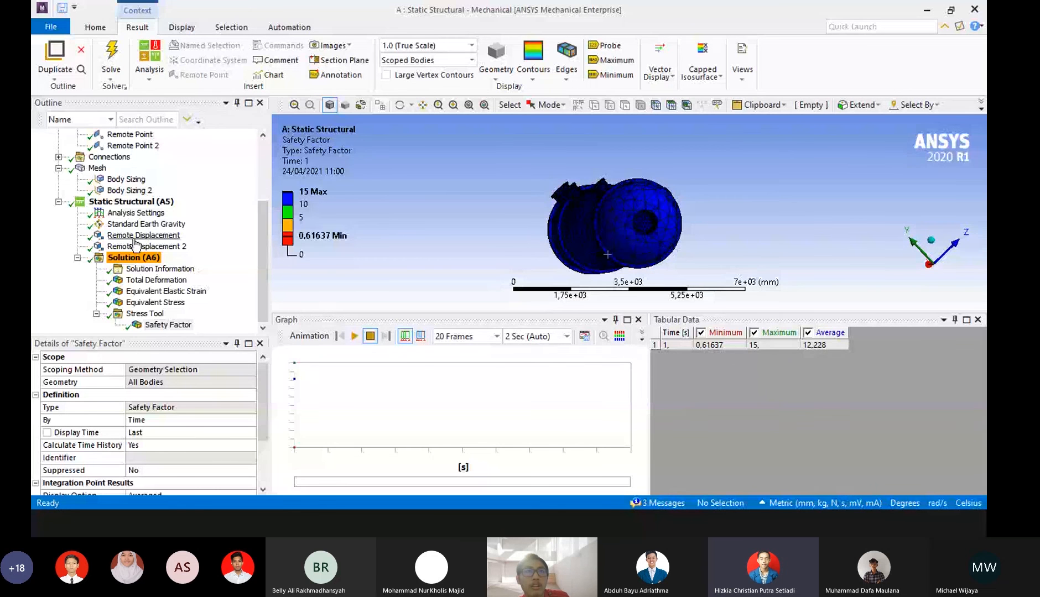
Review the scope, components and rotations of the Remote Displacement and Remote Displacement 2 supports.
left_click(135, 236)
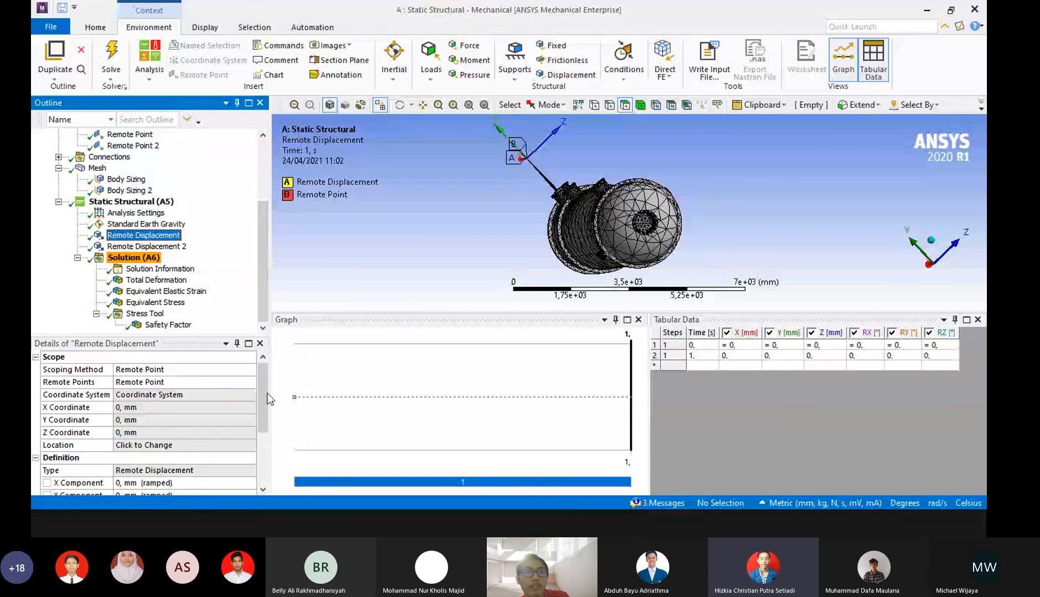
scroll(267, 393, "down", 2)
scroll(183, 414, "up", 2)
scroll(175, 410, "down", 3)
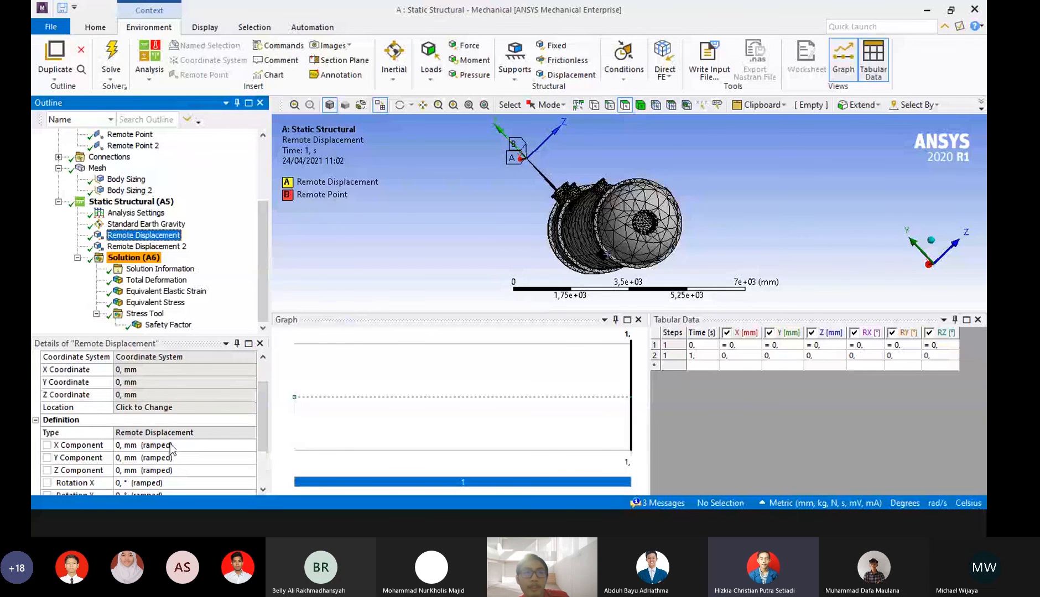
scroll(172, 449, "down", 3)
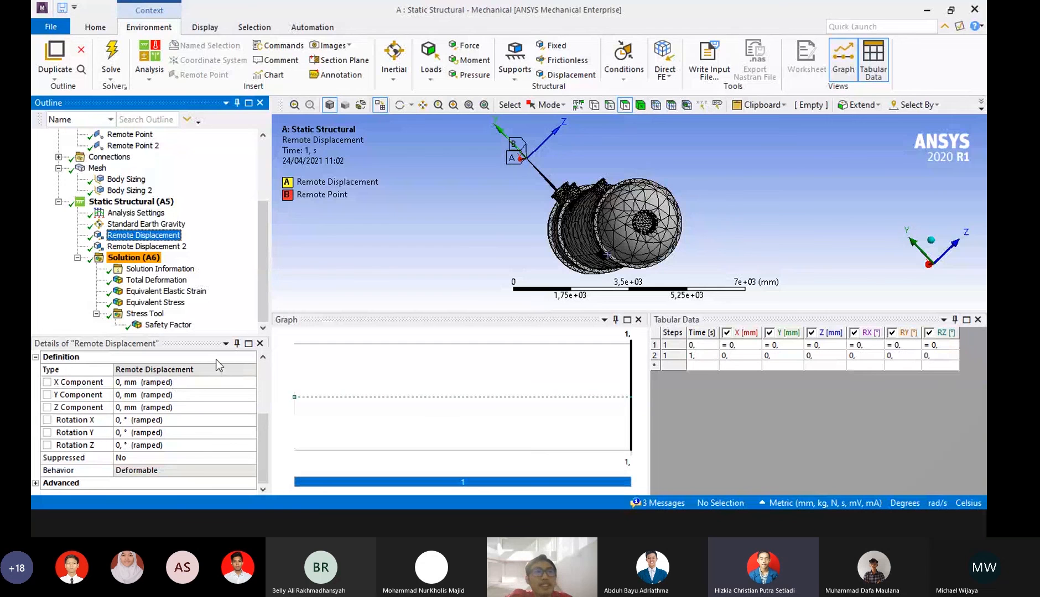
left_click(134, 247)
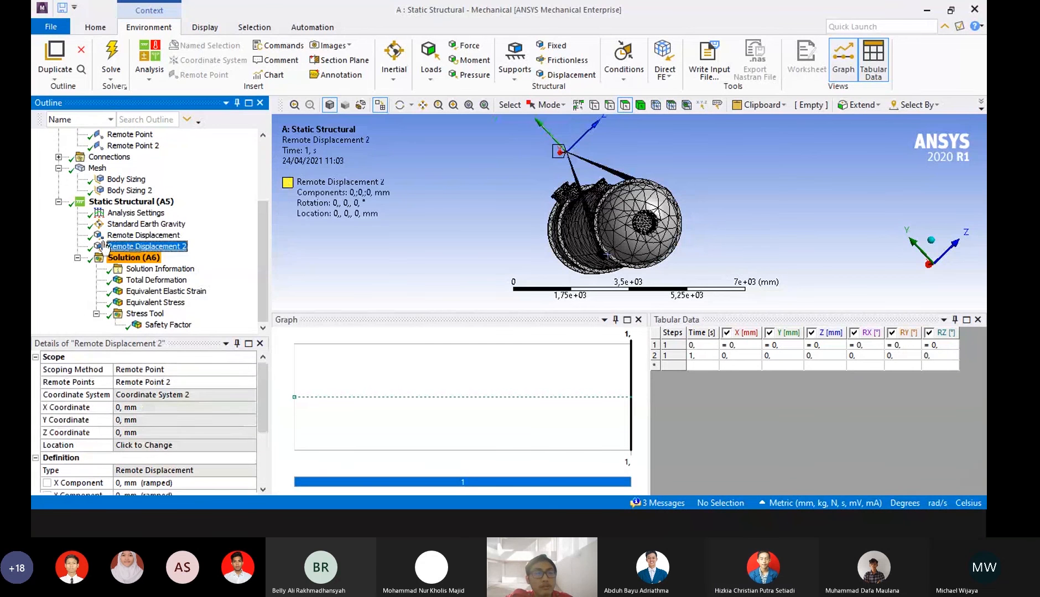
left_click(167, 237)
left_click(159, 247)
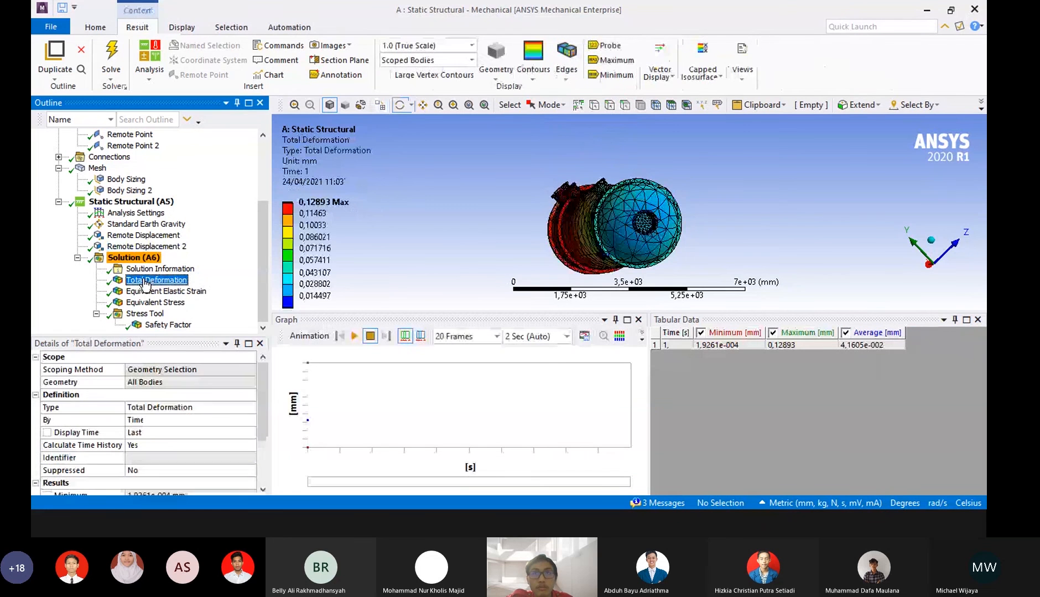
Display the Total Deformation result, play its animation and watch the vessel's shell and nozzles at true scale.
middle_click_drag(418, 228, 479, 219)
left_click(354, 336)
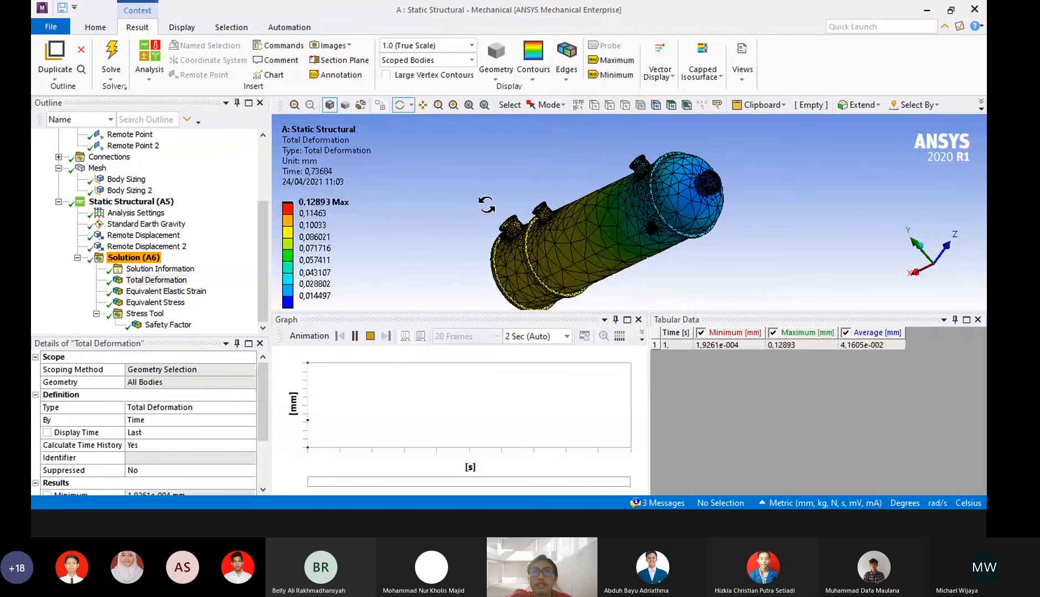
scroll(487, 204, "up", 3)
scroll(417, 190, "down", 2)
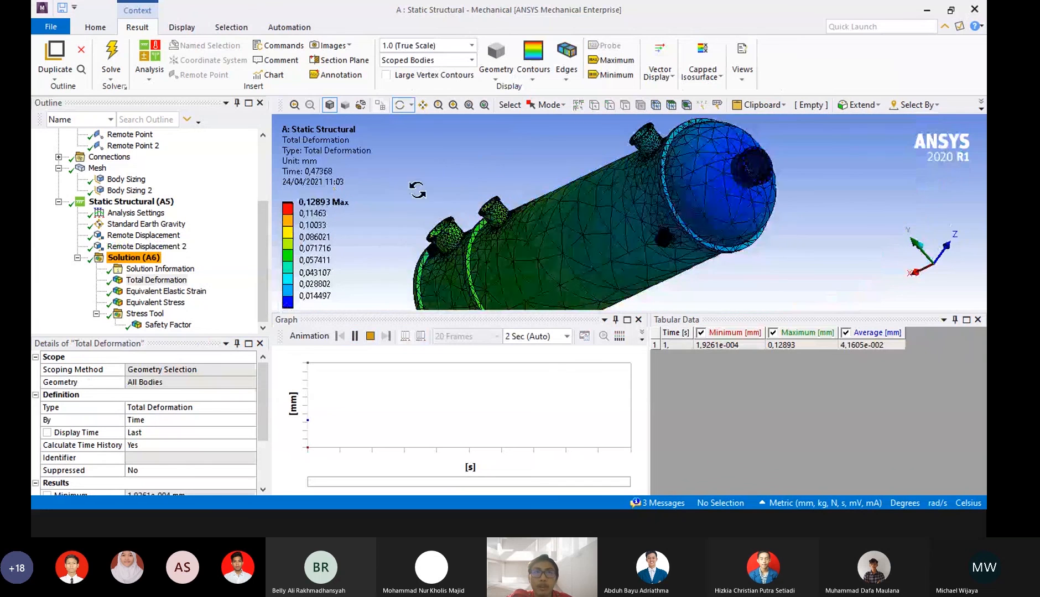
left_click_drag(417, 190, 845, 214)
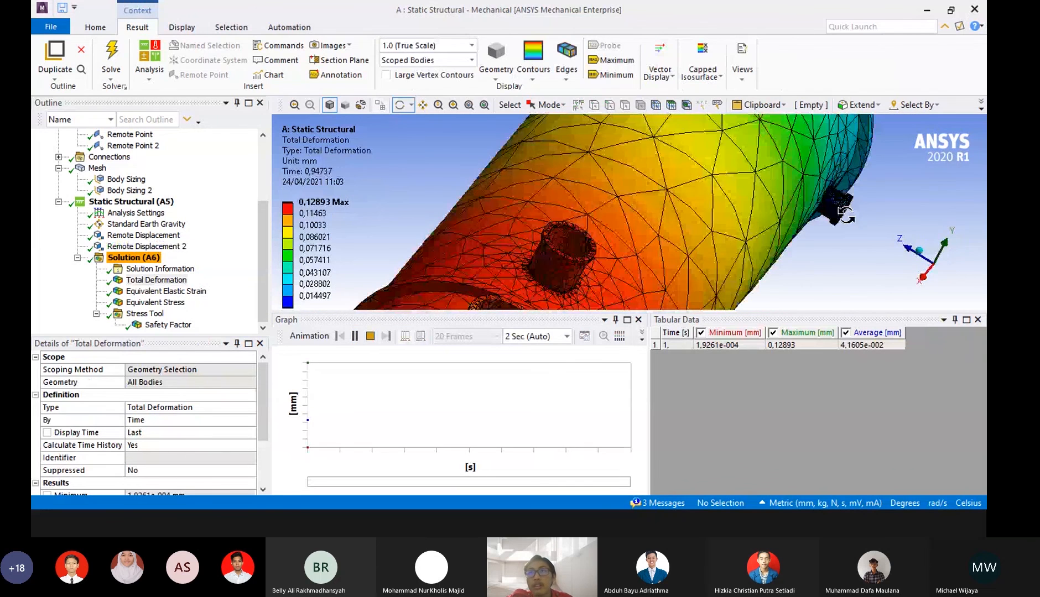
Set the Total Deformation display scale to 1,9e+003 (0.5x Auto) and replay the animation on the whole vessel.
left_click(455, 46)
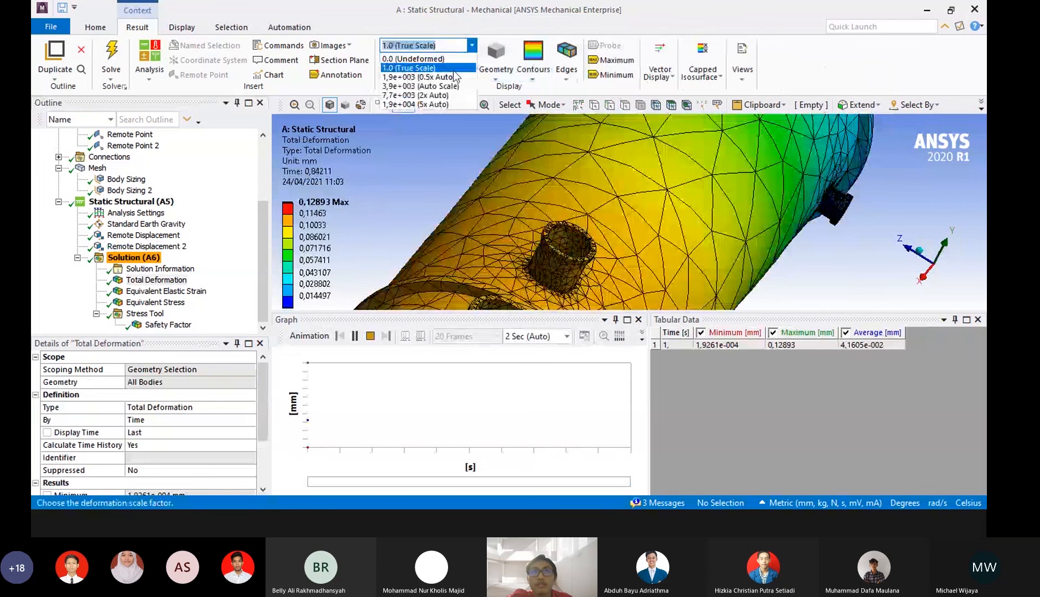
left_click(420, 77)
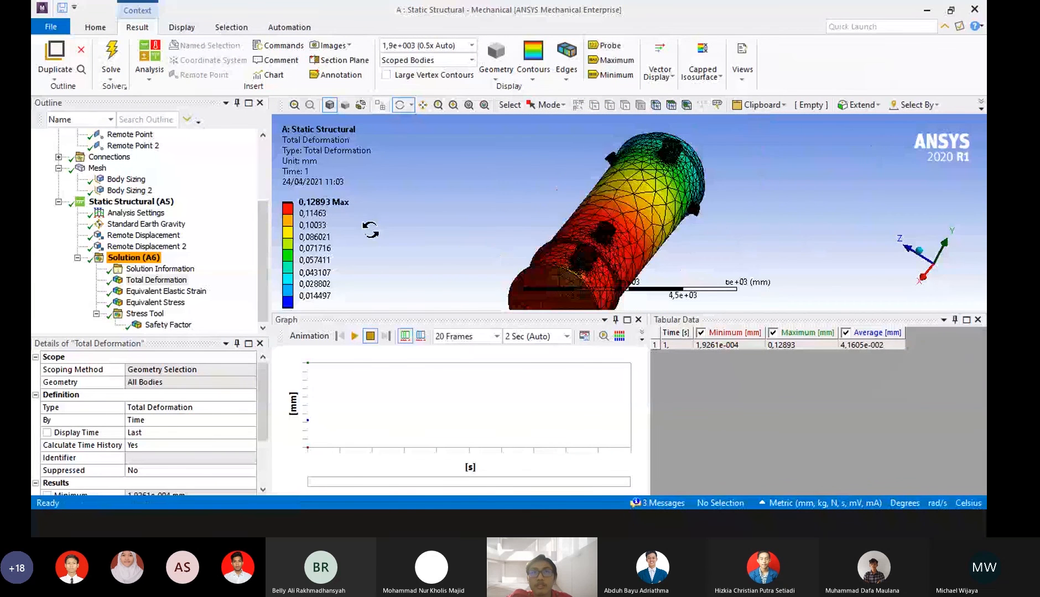
left_click(354, 336)
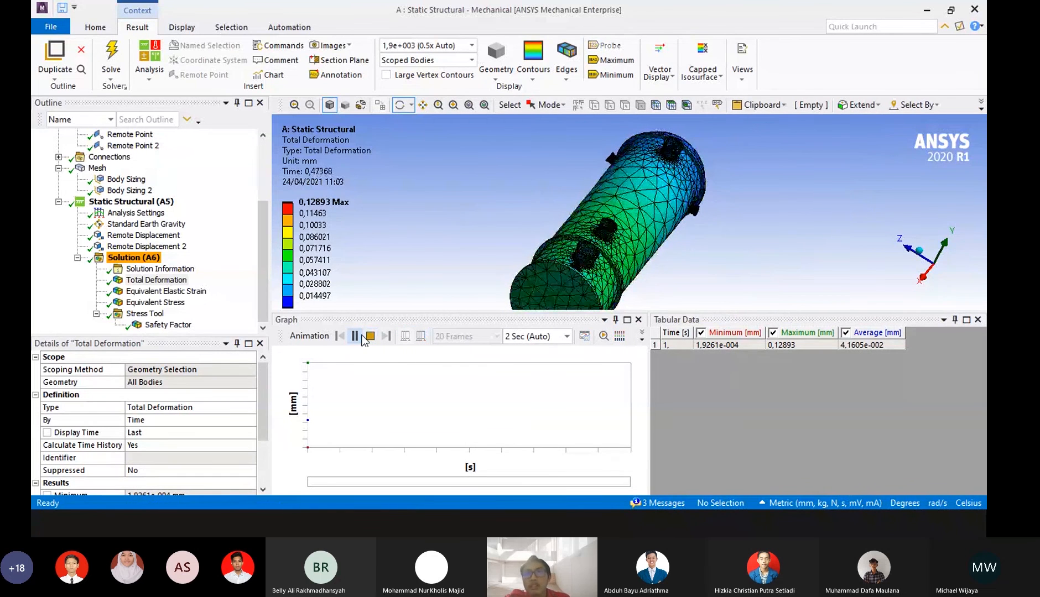
left_click_drag(436, 302, 407, 211)
scroll(621, 177, "down", 5)
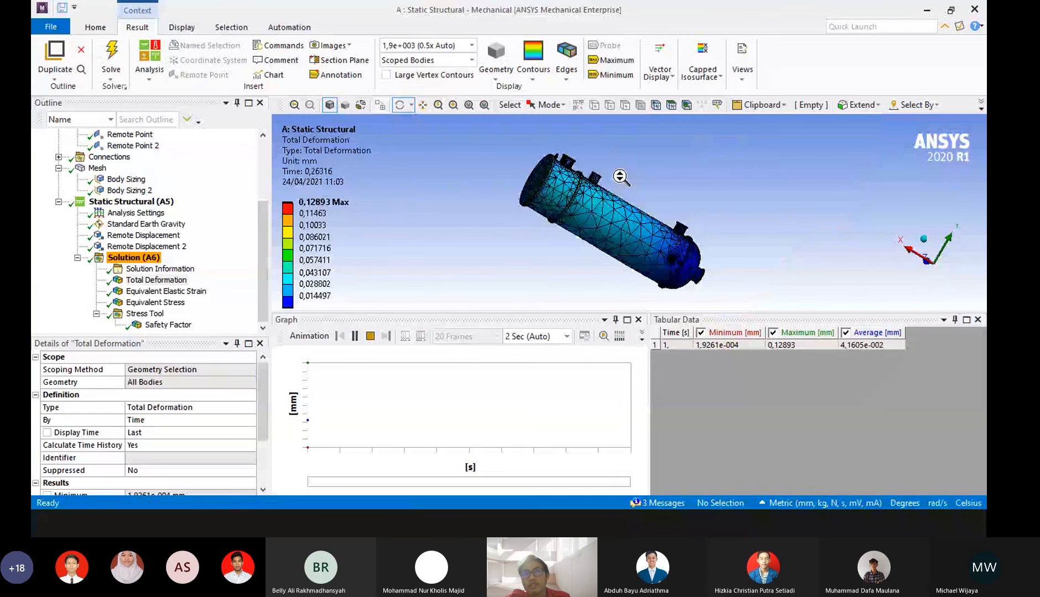
left_click_drag(553, 177, 516, 177)
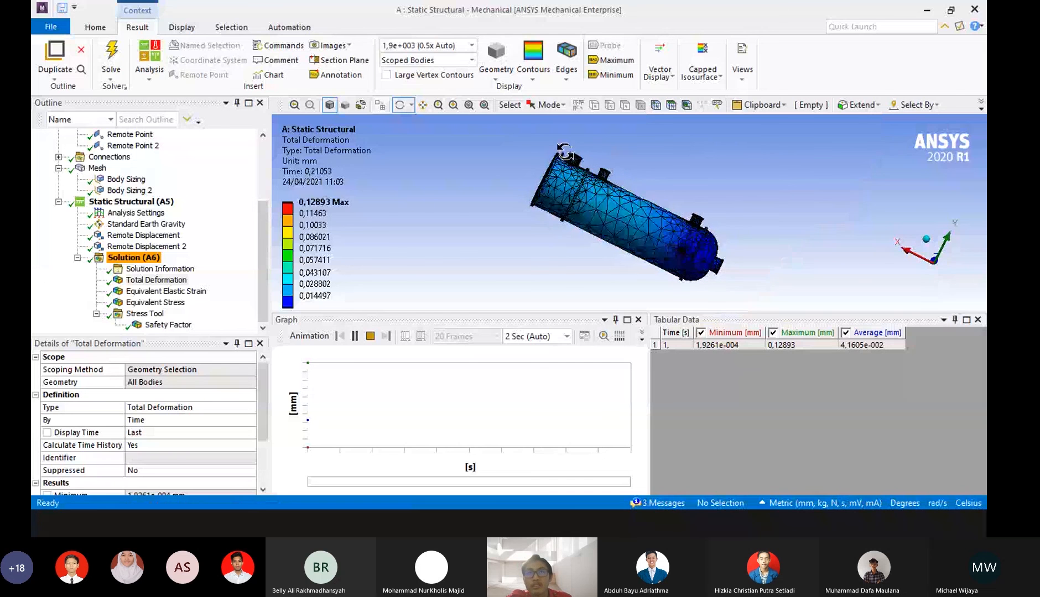
left_click_drag(558, 199, 583, 215)
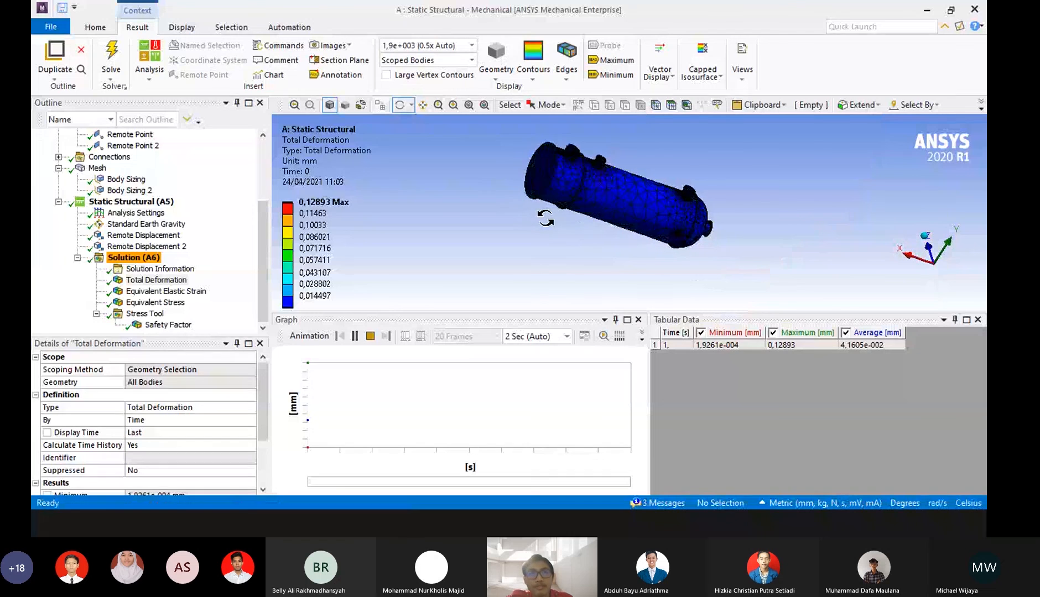